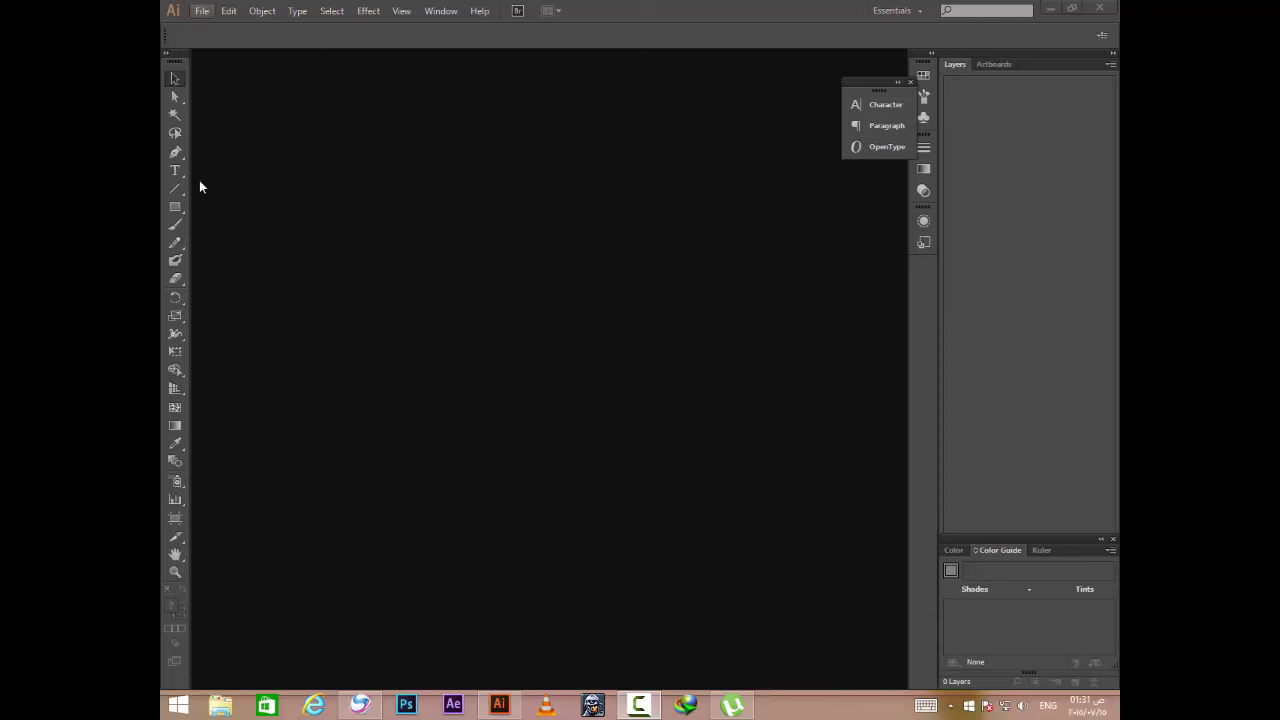
Start a new document from the File menu, bringing up Letter 612 × 792 pt Print settings.
left_click(203, 12)
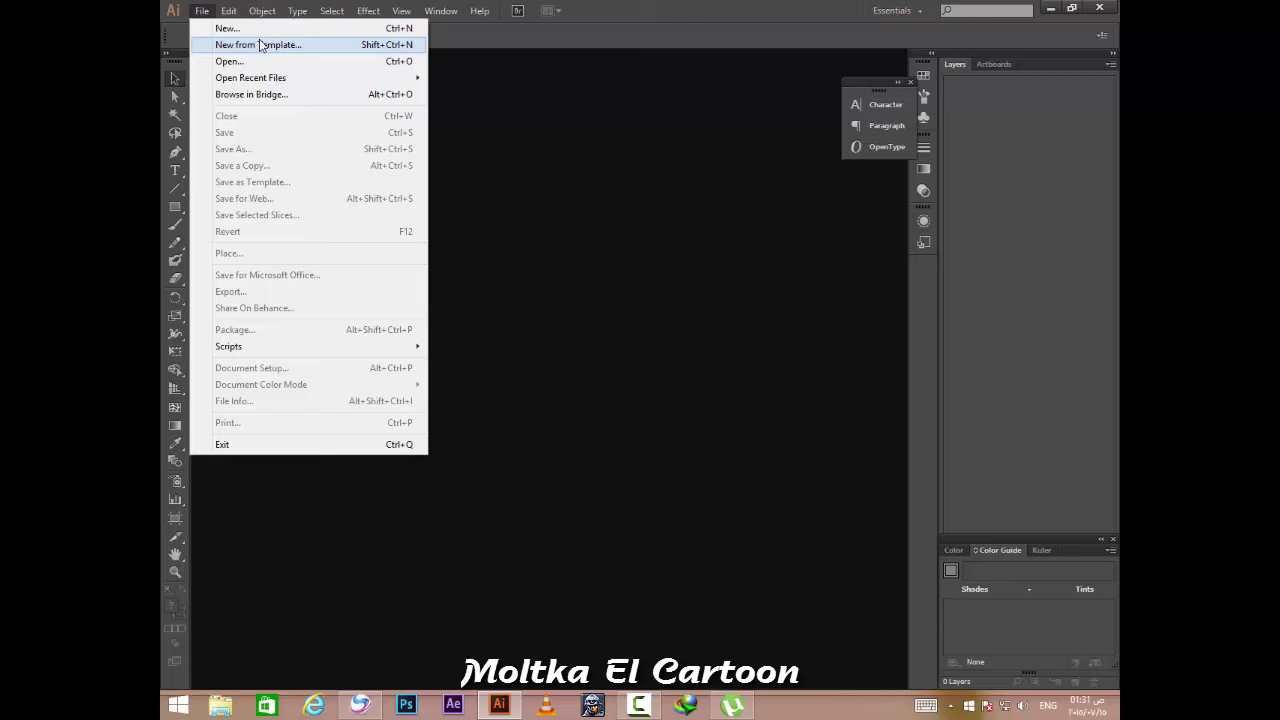
left_click(252, 30)
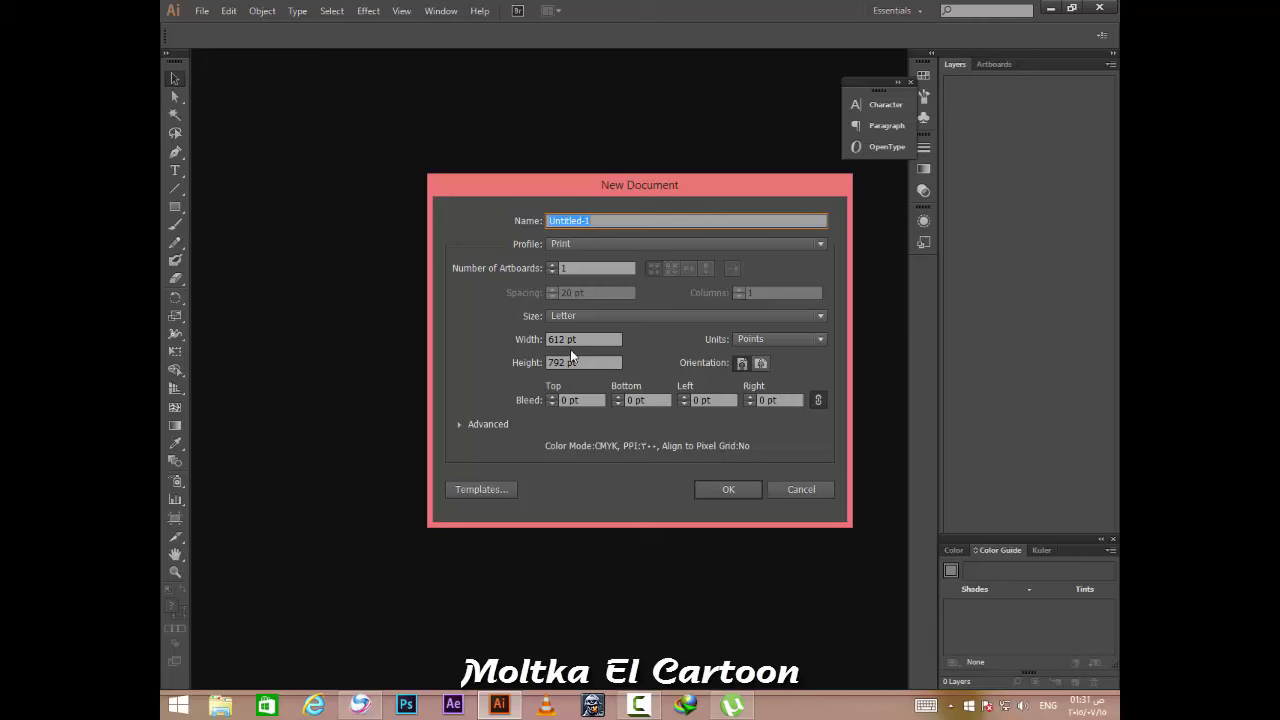
Create the Letter-size document from the New Document settings.
left_click(729, 490)
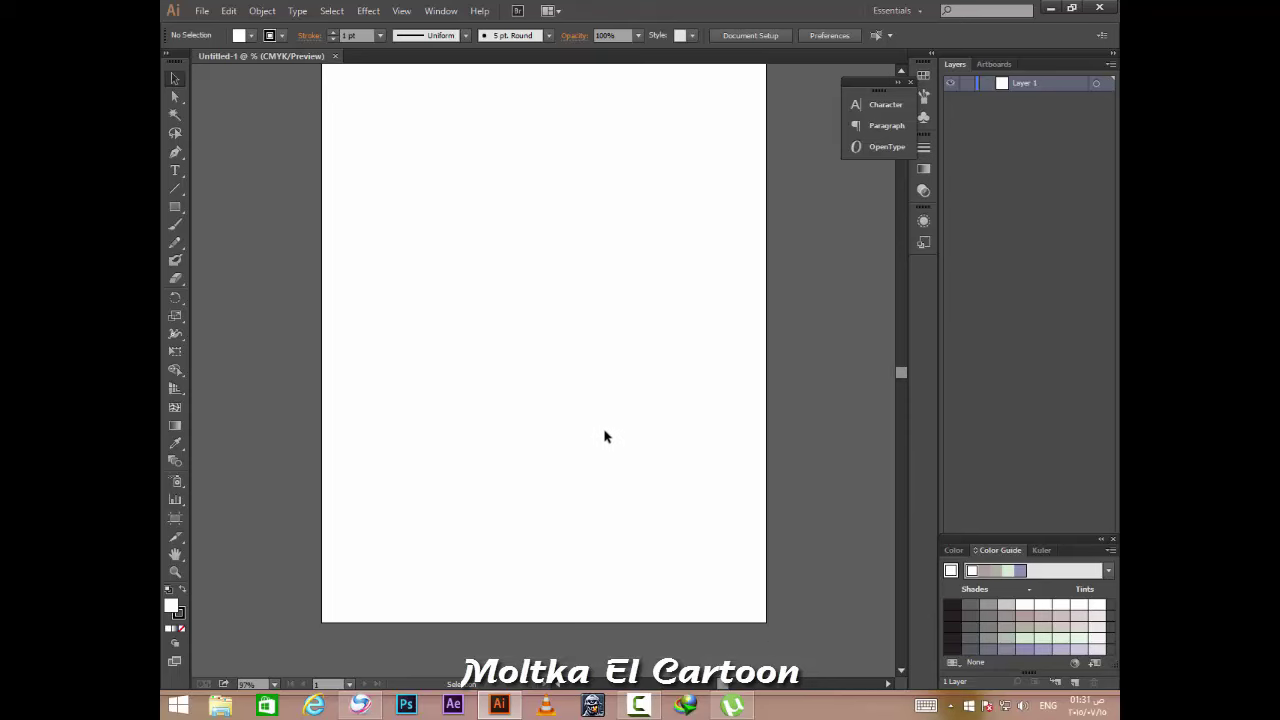
scroll(577, 394, "up", 3)
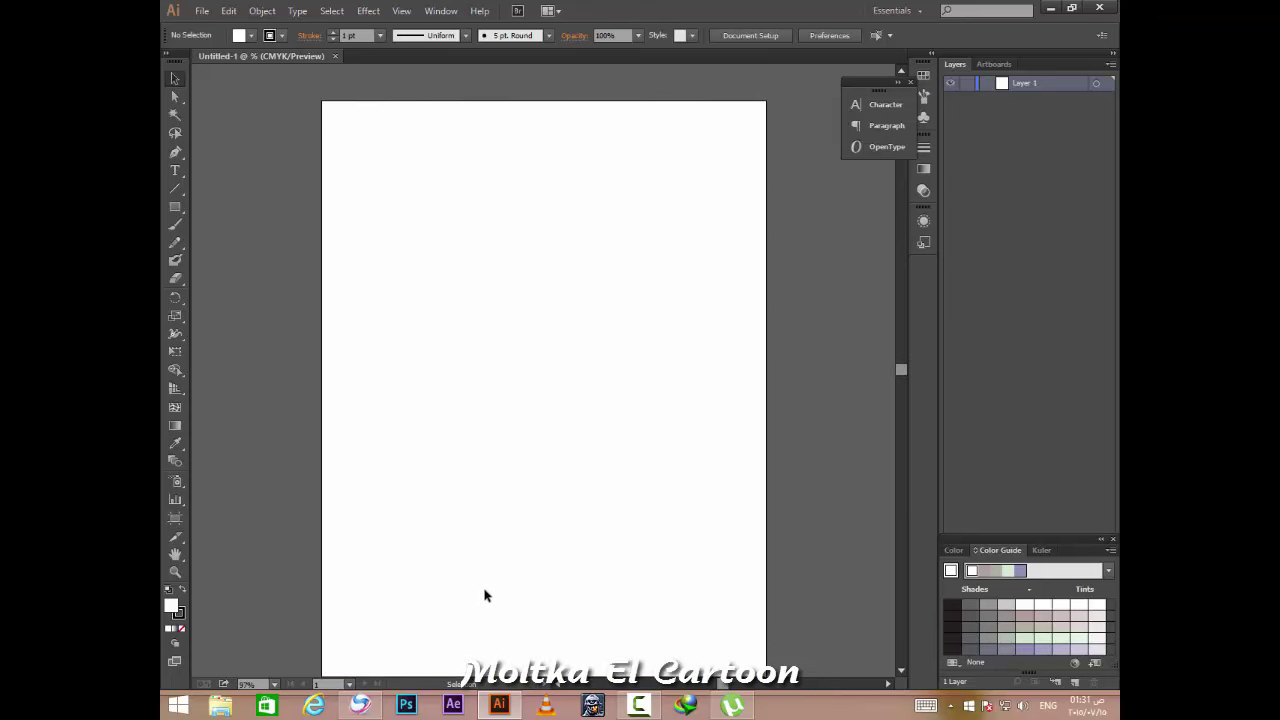
scroll(517, 598, "down", 2)
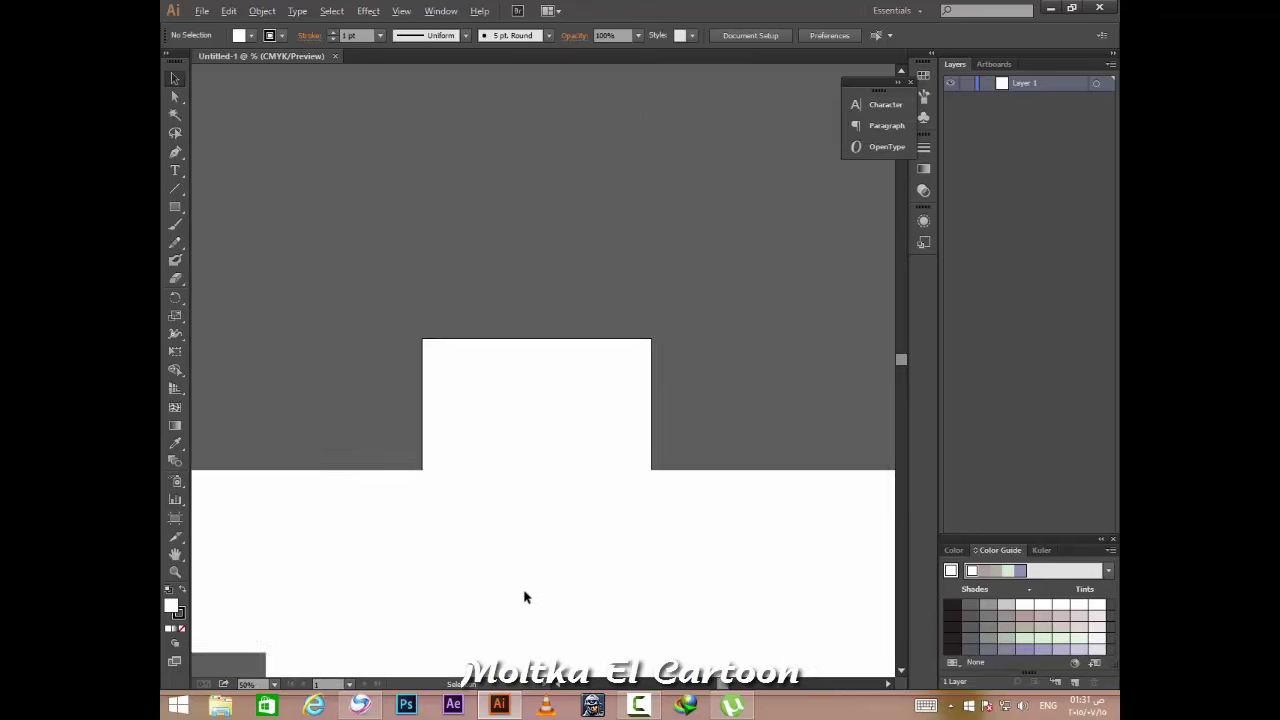
scroll(524, 597, "up", 2)
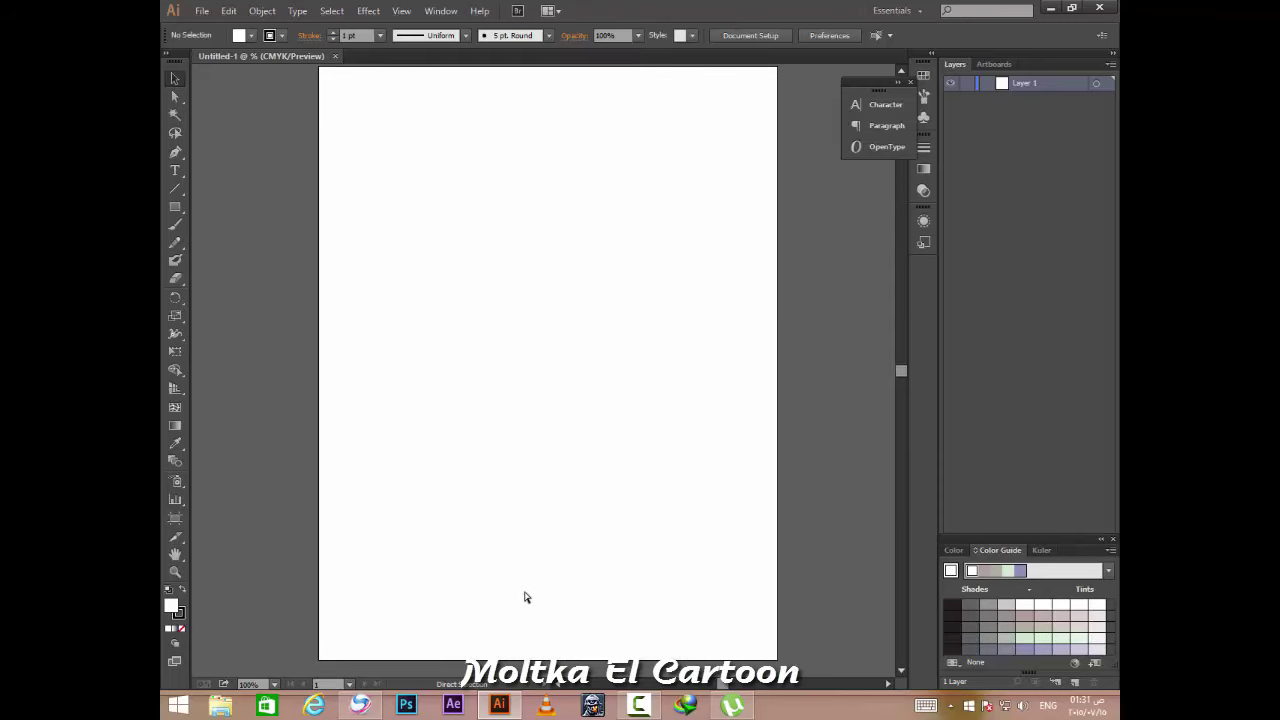
scroll(531, 593, "up", 1)
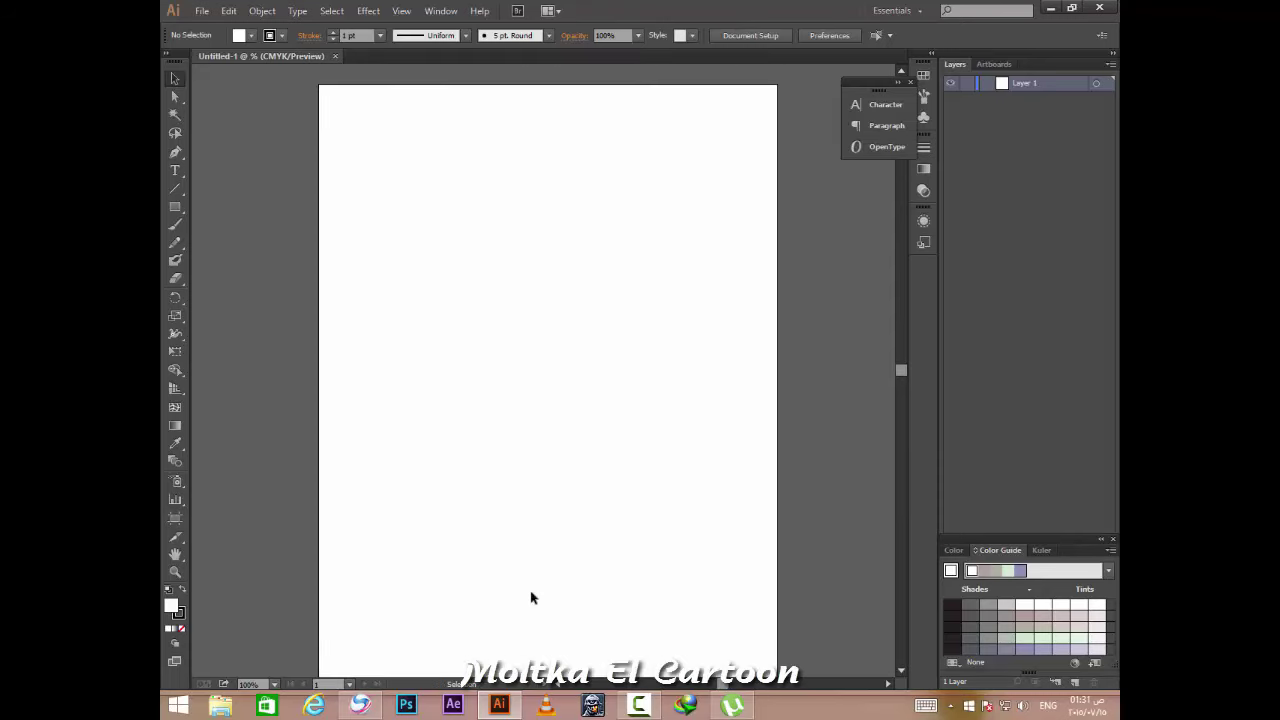
scroll(439, 548, "down", 1)
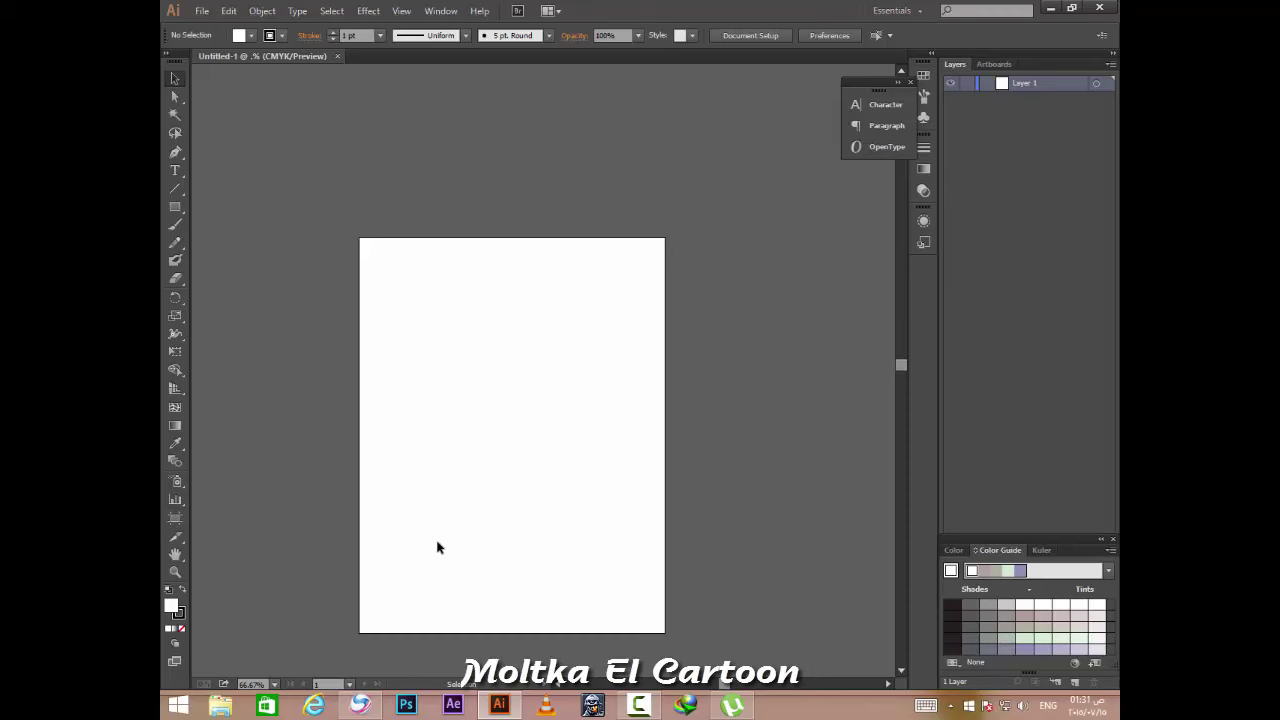
scroll(437, 547, "down", 1)
scroll(437, 547, "up", 1)
scroll(415, 544, "up", 1)
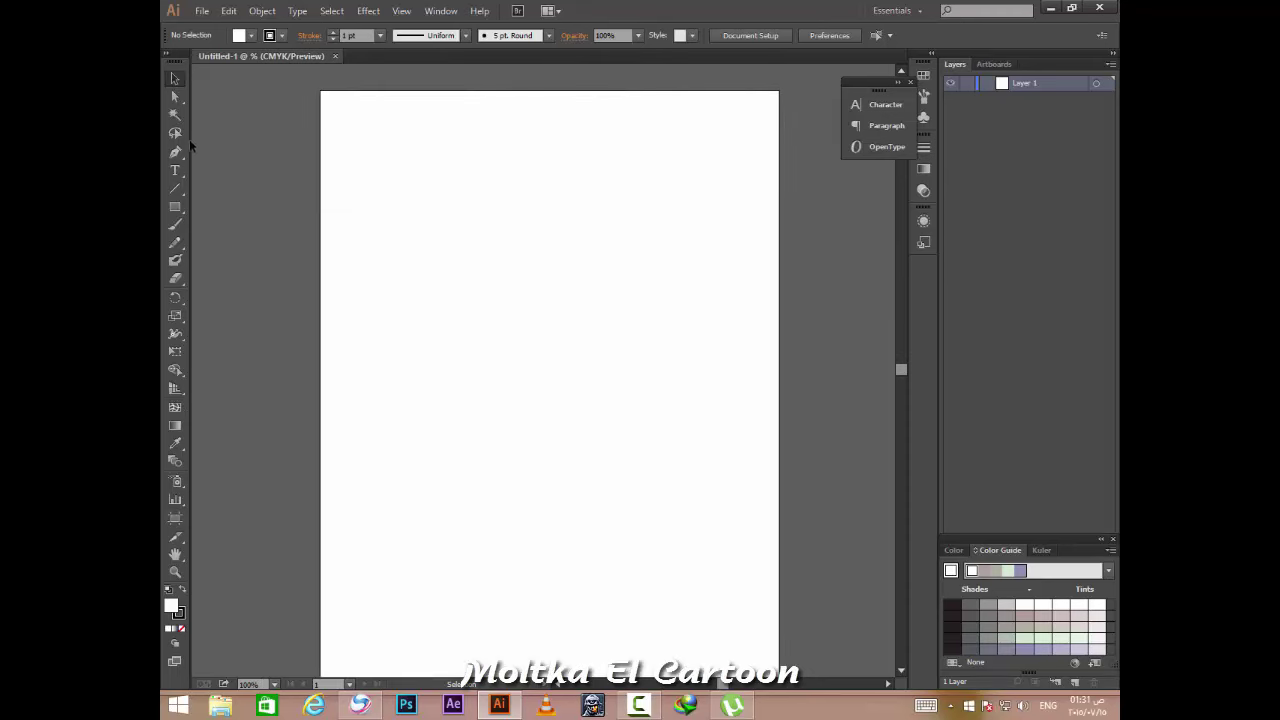
Draw a rectangle over the whole artboard and fill it with a saturated medium green.
left_click(178, 208)
left_click_drag(321, 92, 778, 634)
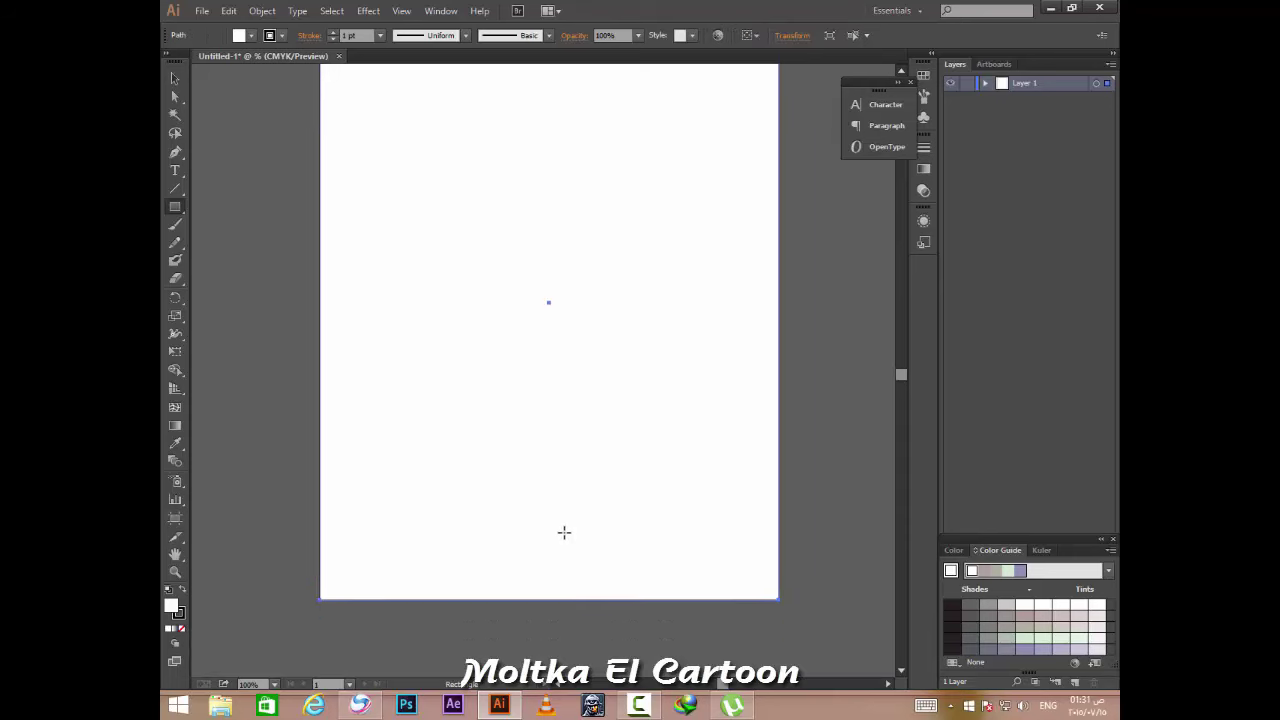
double_click(171, 610)
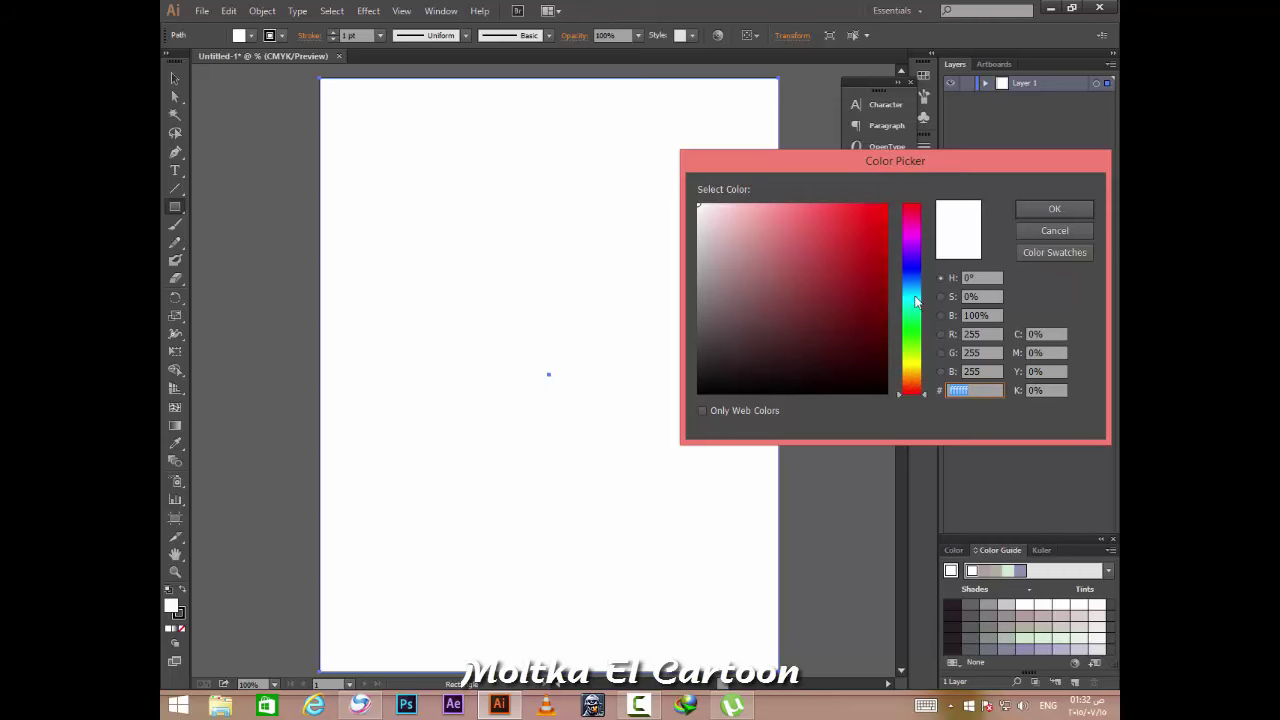
left_click(914, 348)
left_click(889, 302)
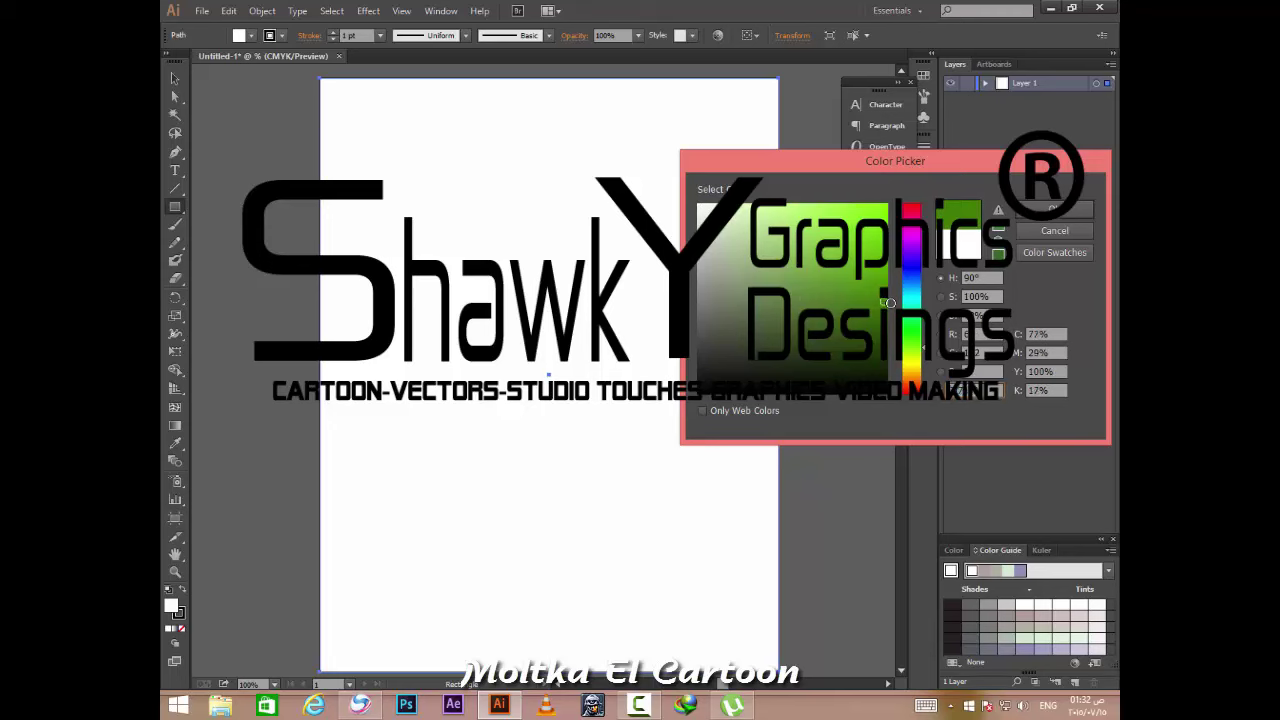
key("Return")
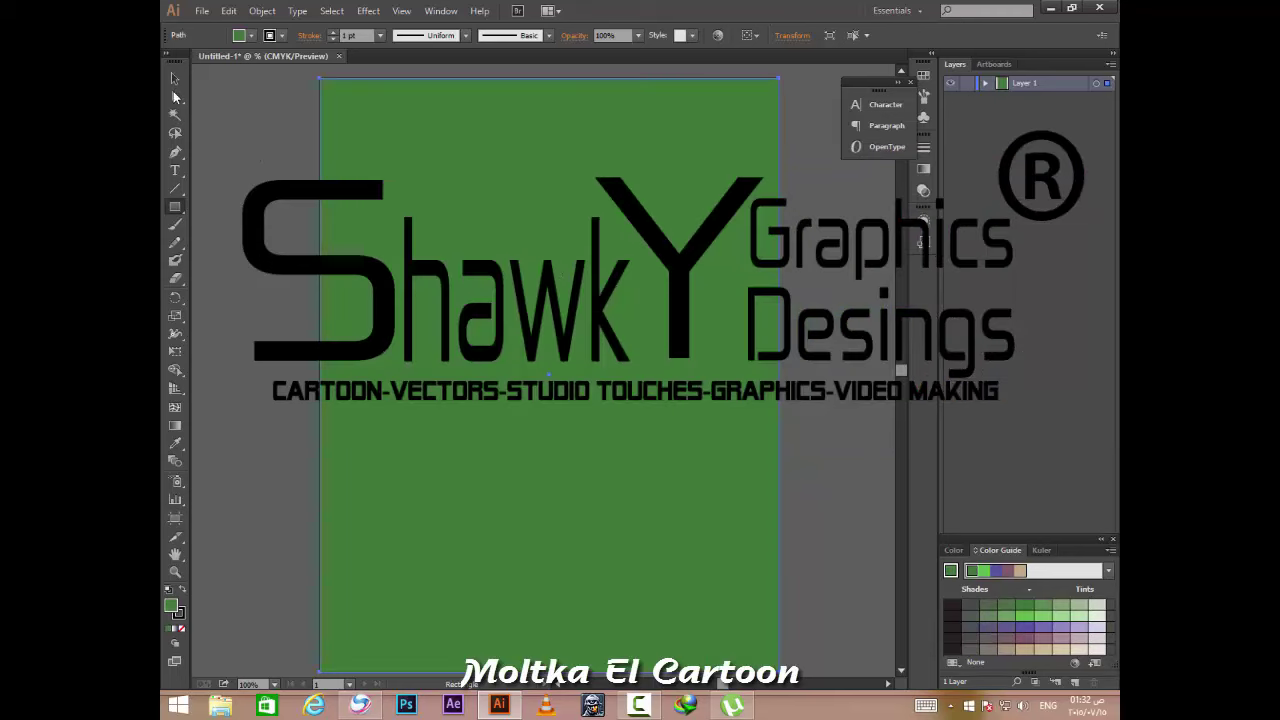
key("v")
key("ctrl+shift+a")
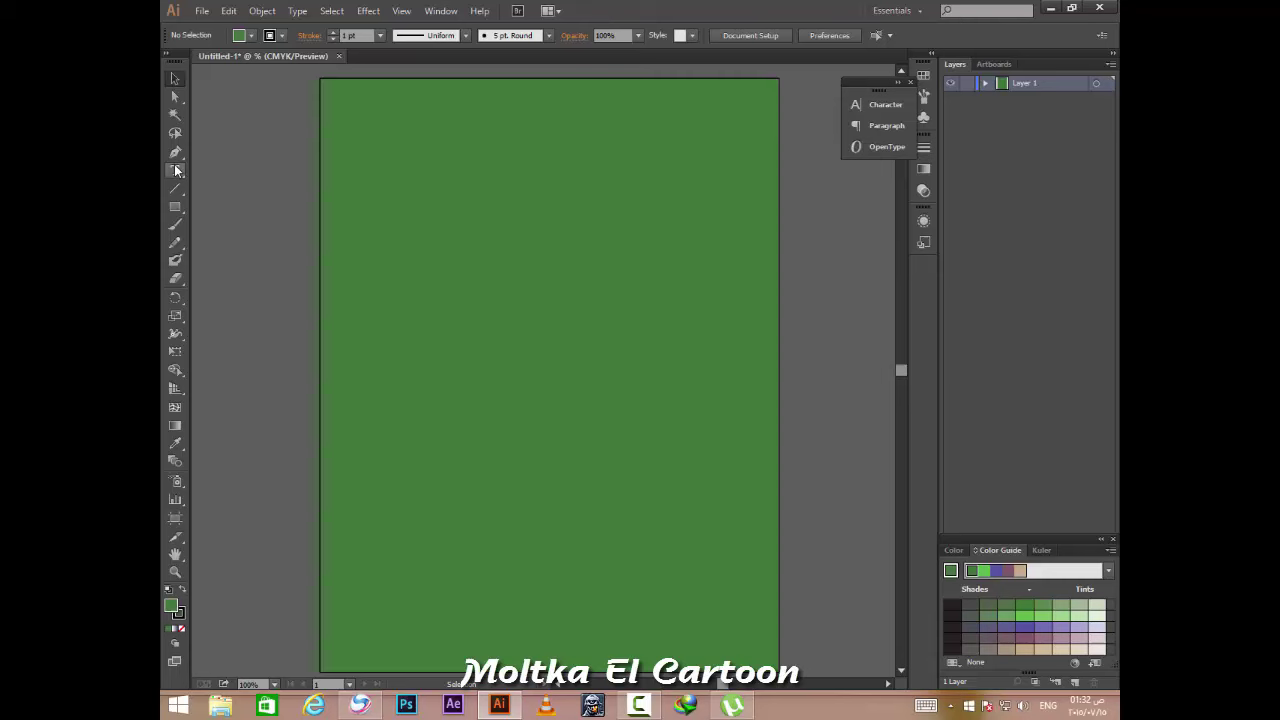
Turn on the rulers around the document with the Pen tool ready.
left_click(986, 83)
left_click(986, 83)
left_click(175, 152)
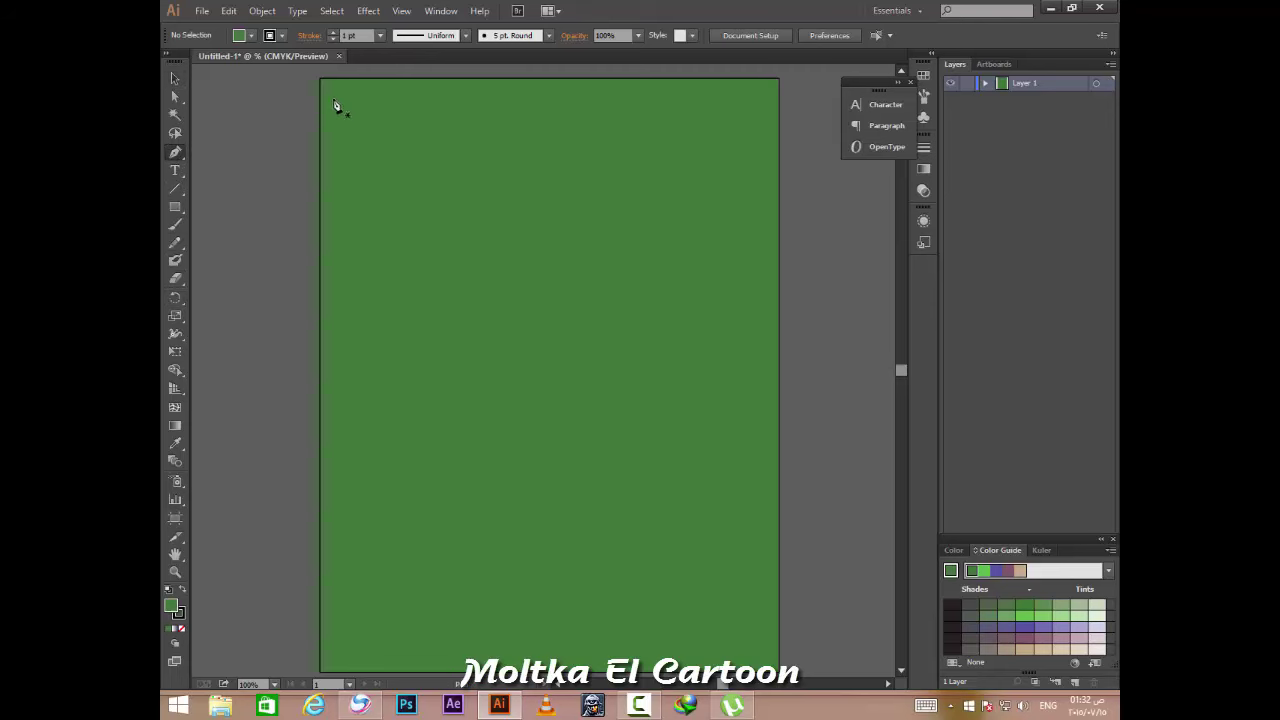
key("ctrl+r")
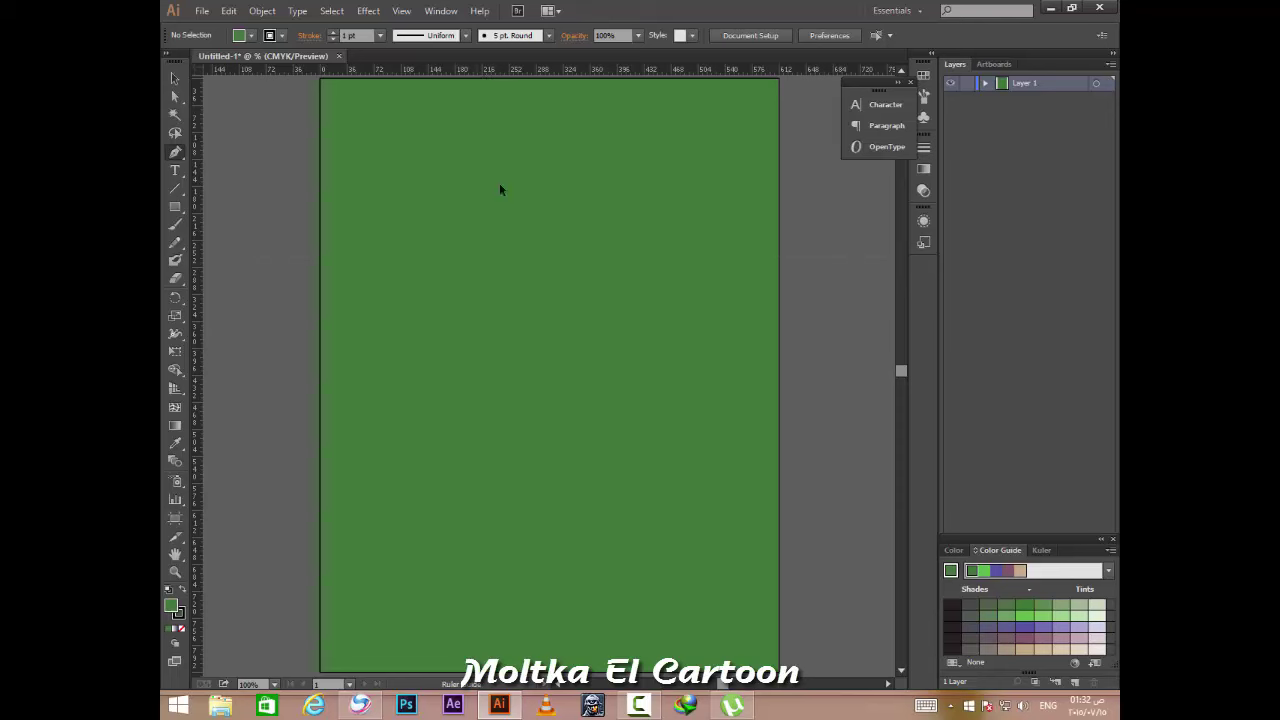
Add a horizontal guide and two vertical guides, starting a path at their left intersection.
left_click_drag(517, 339, 521, 327)
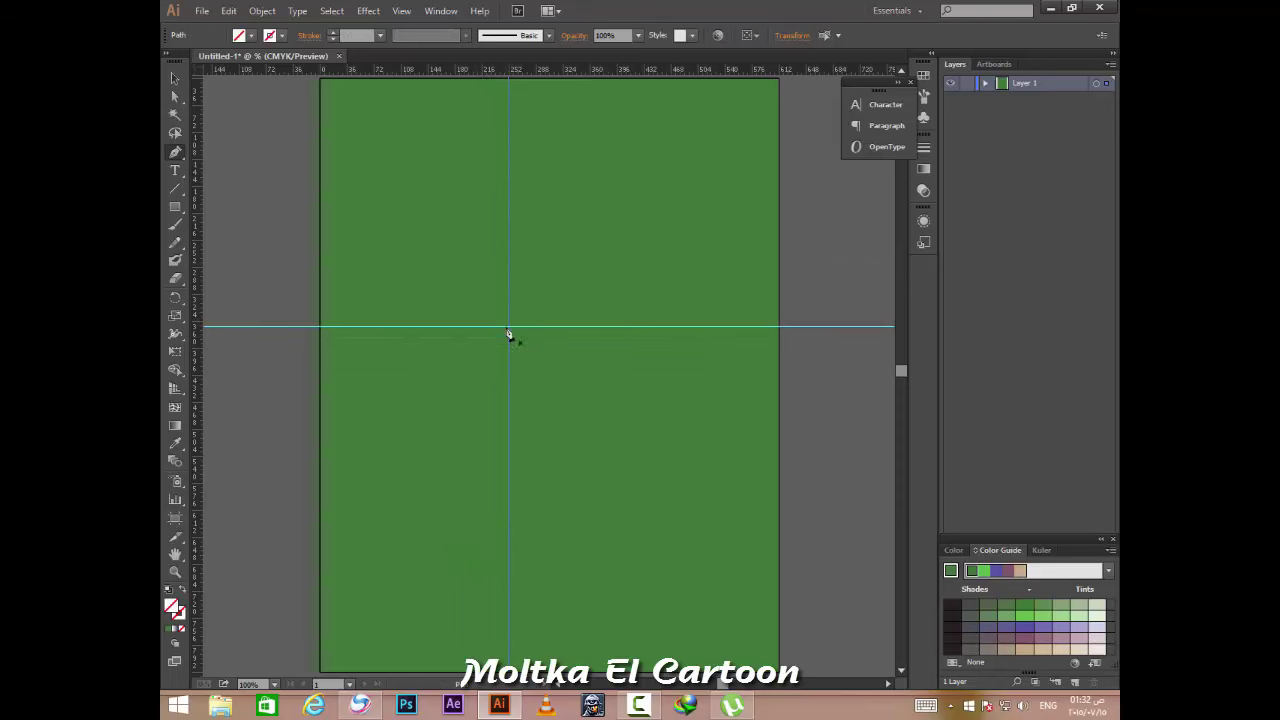
scroll(508, 340, "up", 1)
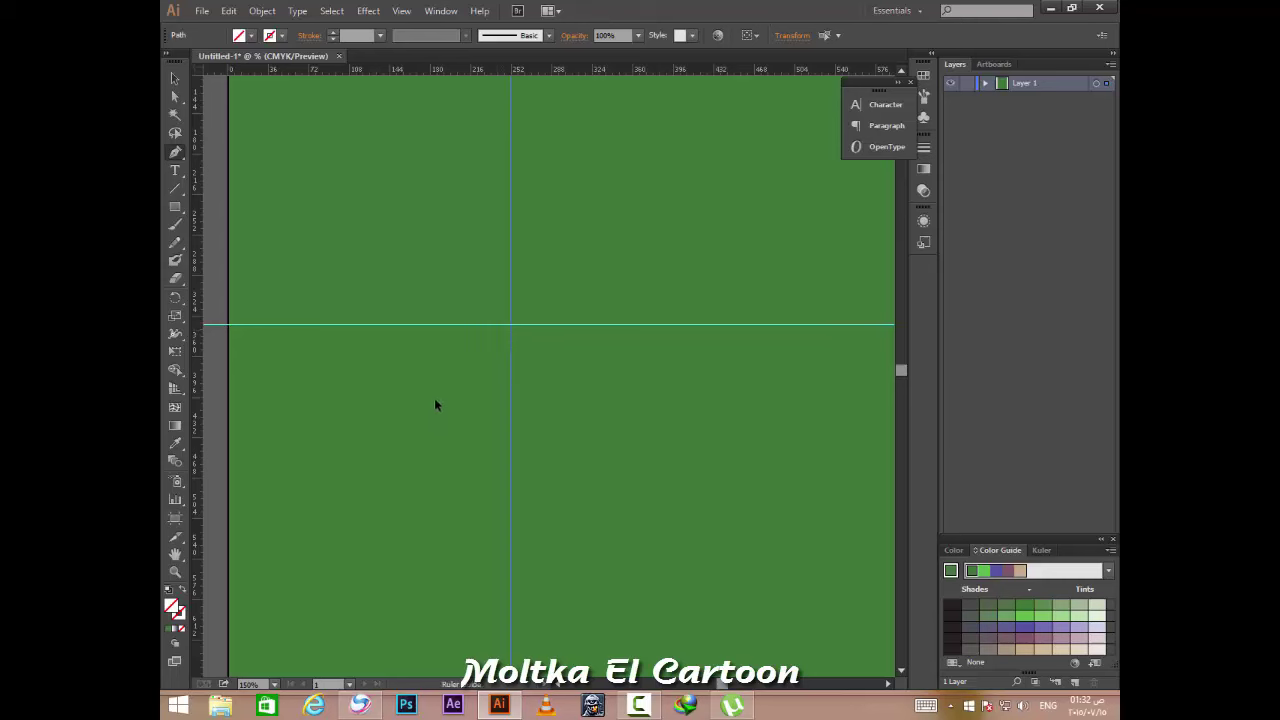
left_click_drag(435, 400, 435, 400)
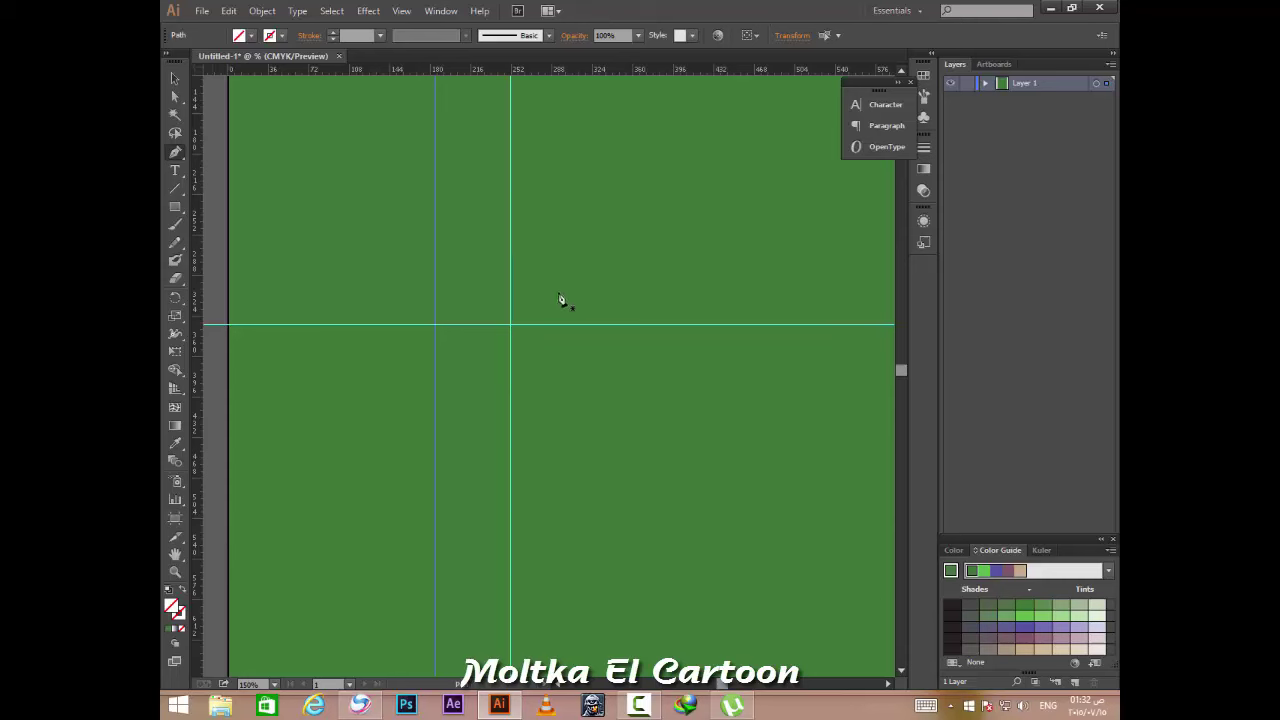
left_click(449, 334)
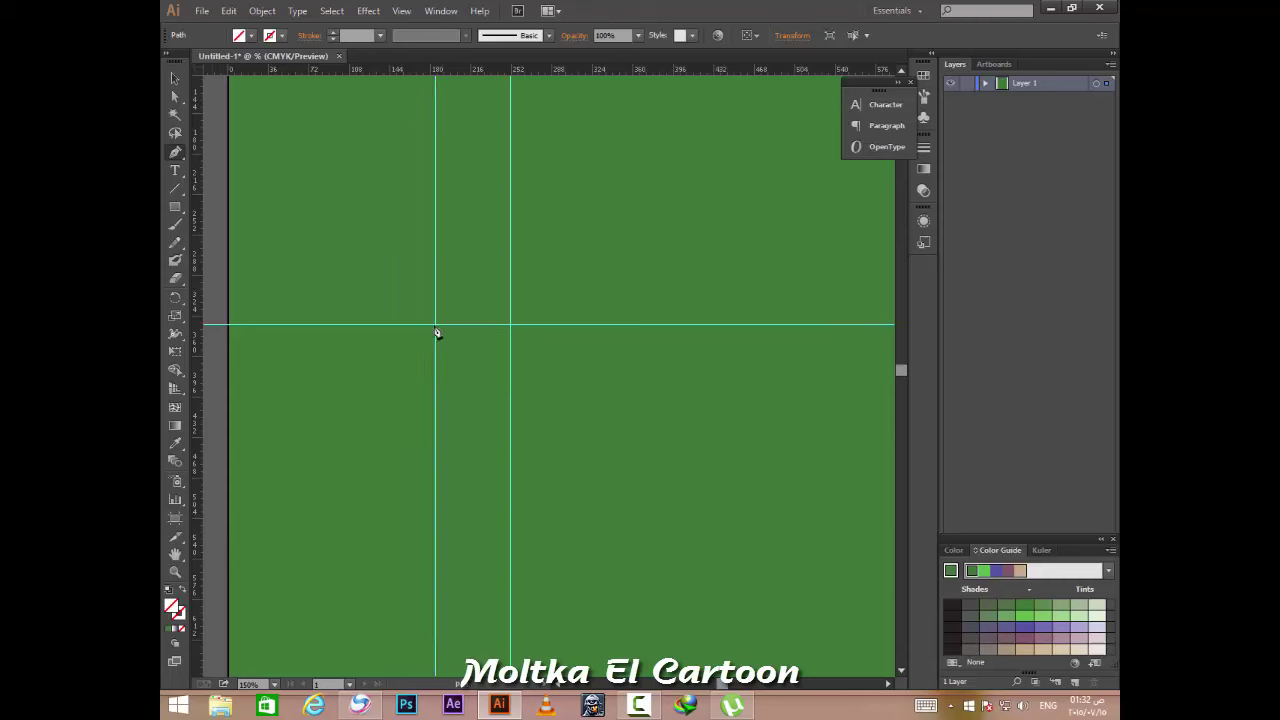
left_click(436, 326)
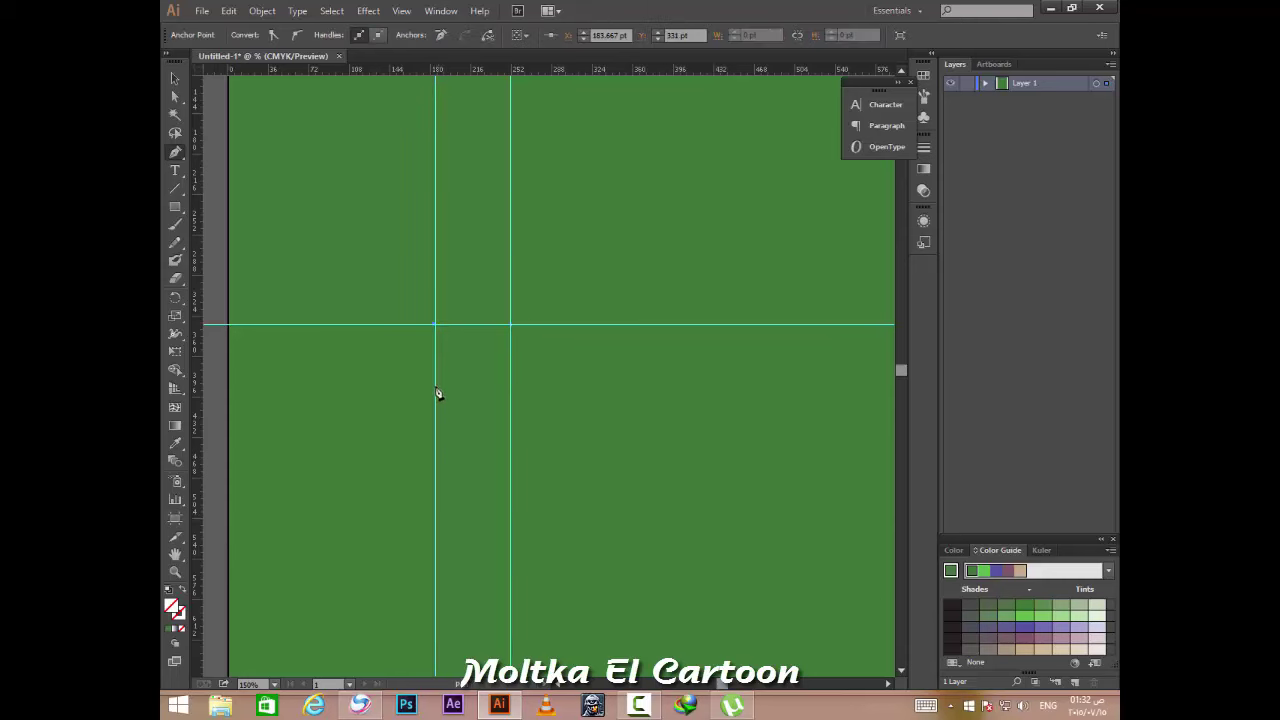
Trace a closed shape down the left guide, across a slanted bottom, and up the right guide.
left_click(436, 458)
left_click(477, 479)
left_click(510, 479)
left_click(511, 330)
Fill the new shape with peach #fab070.
double_click(174, 608)
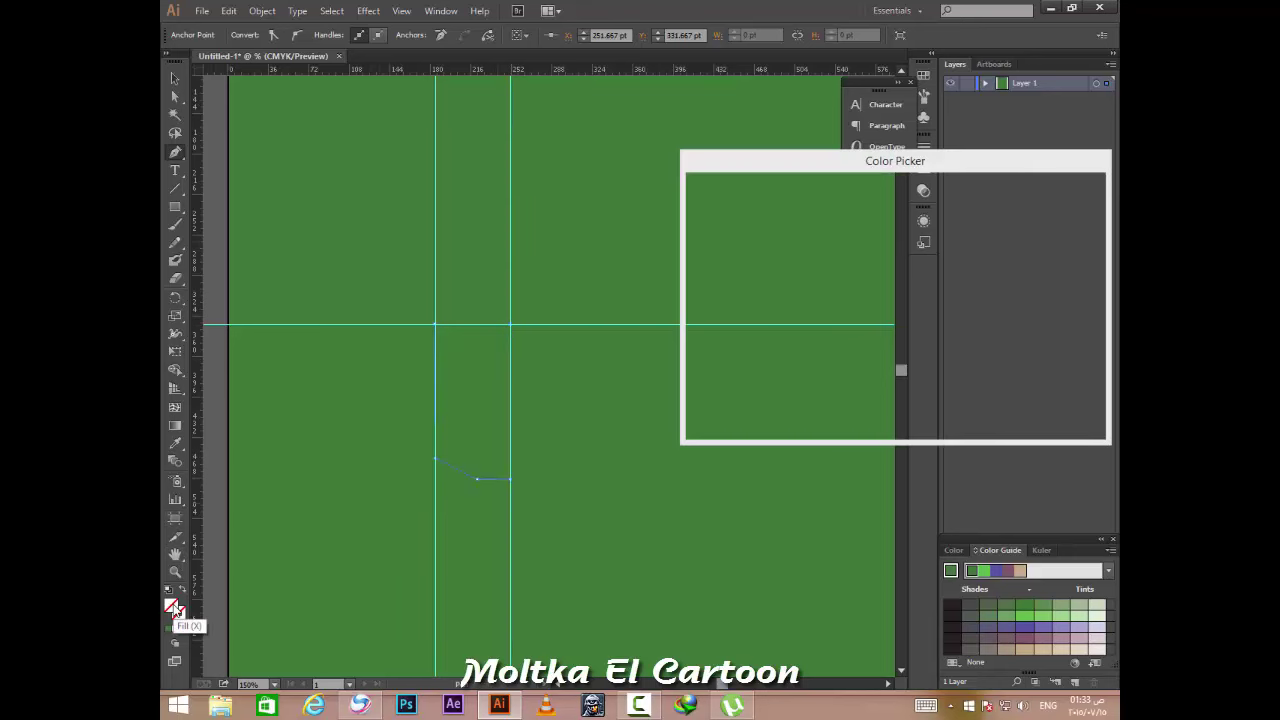
left_click(782, 225)
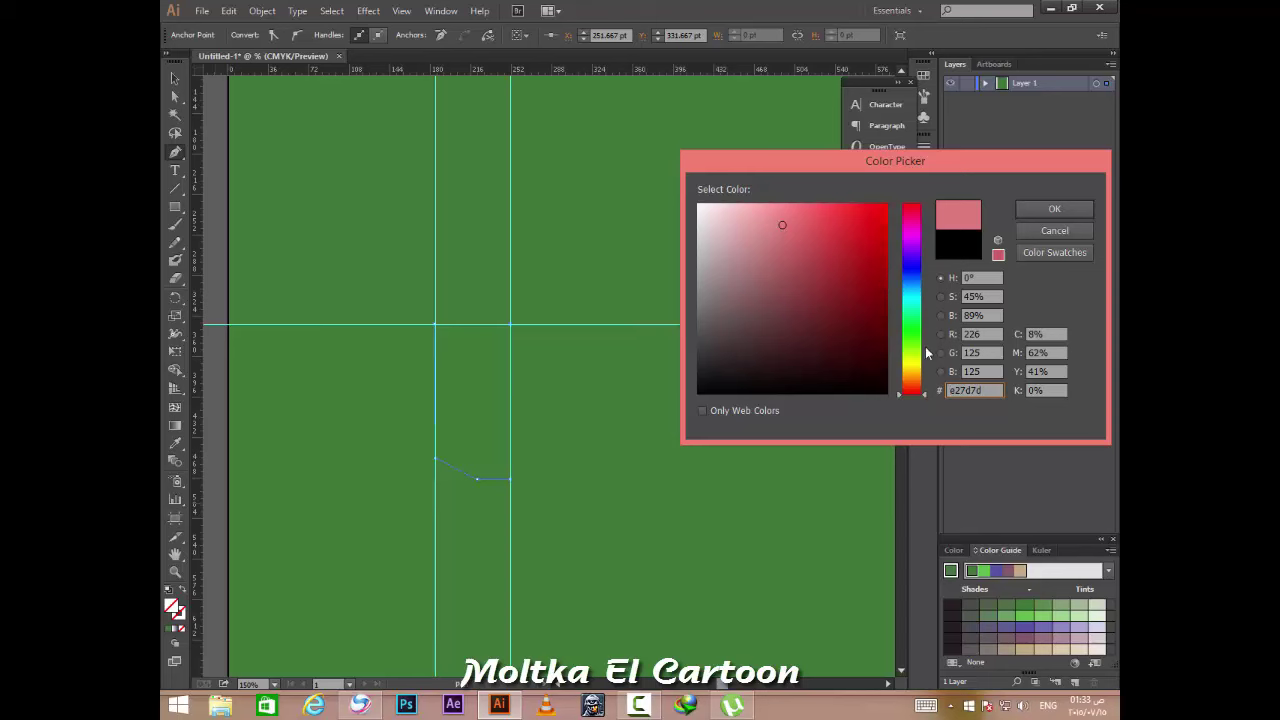
double_click(973, 390)
type("fab070")
key("Return")
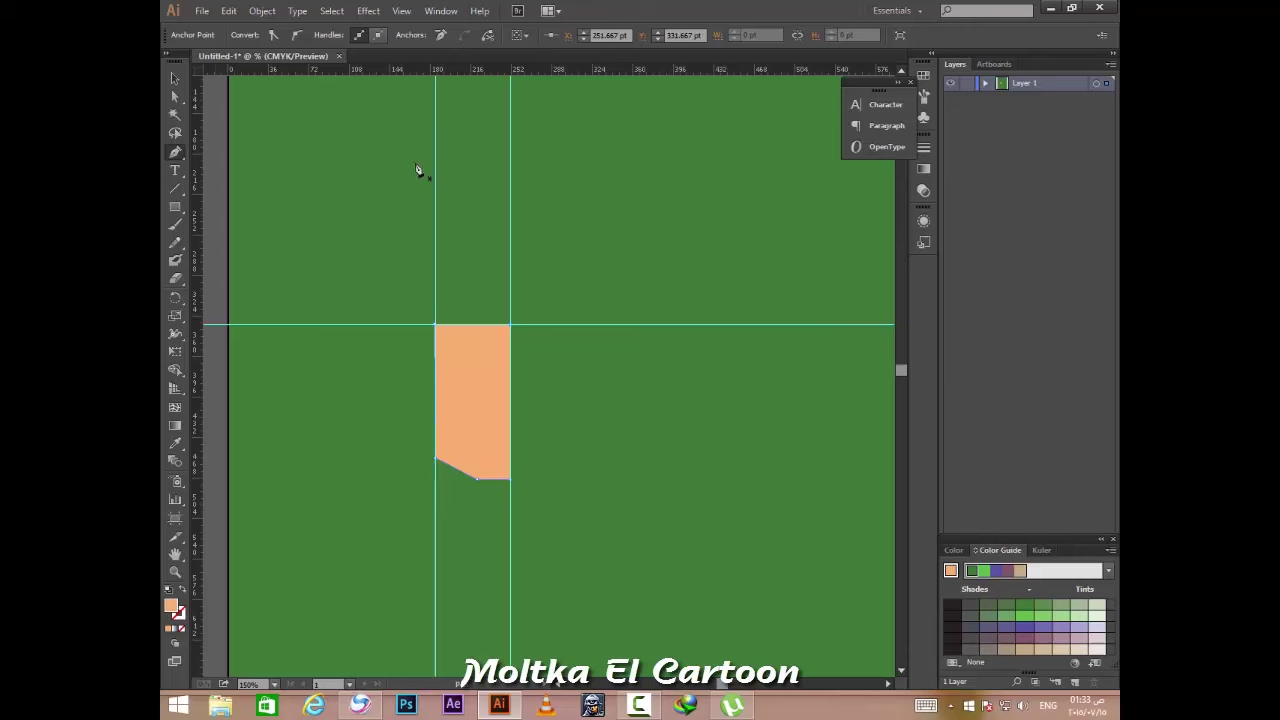
Hide the guides, then move the peach shape up and enlarge it.
left_click(175, 80)
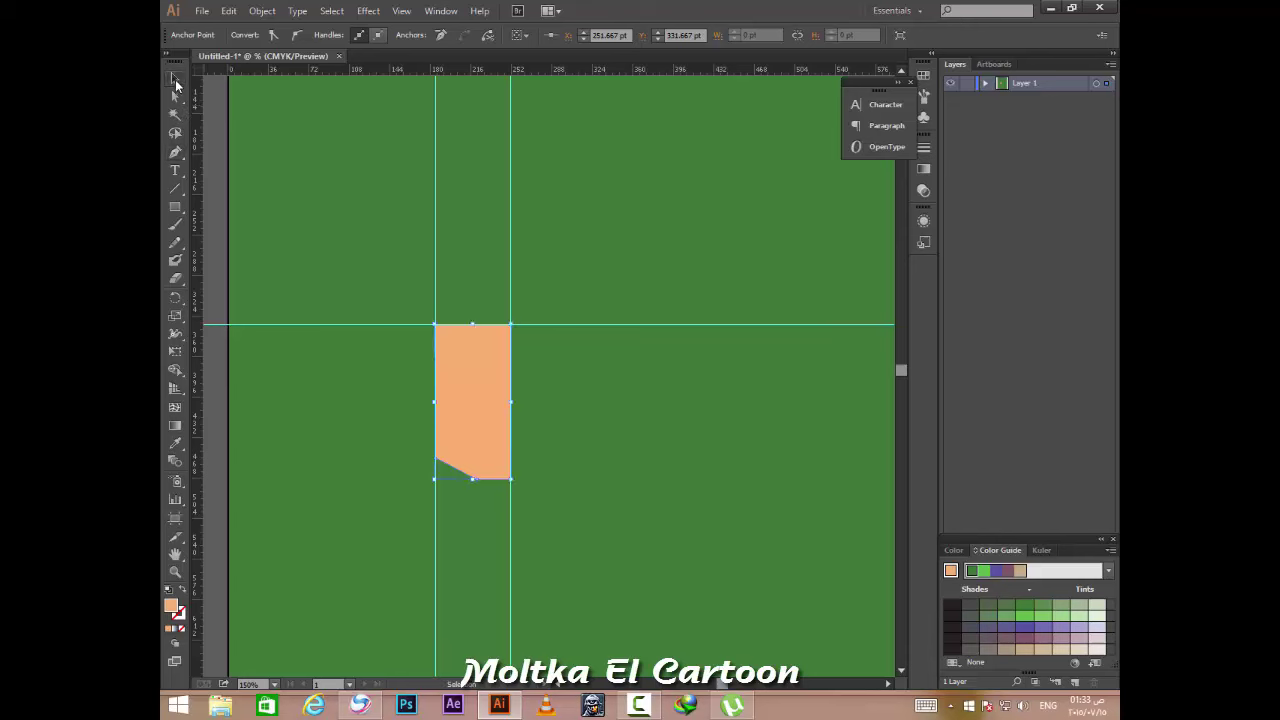
left_click(437, 209)
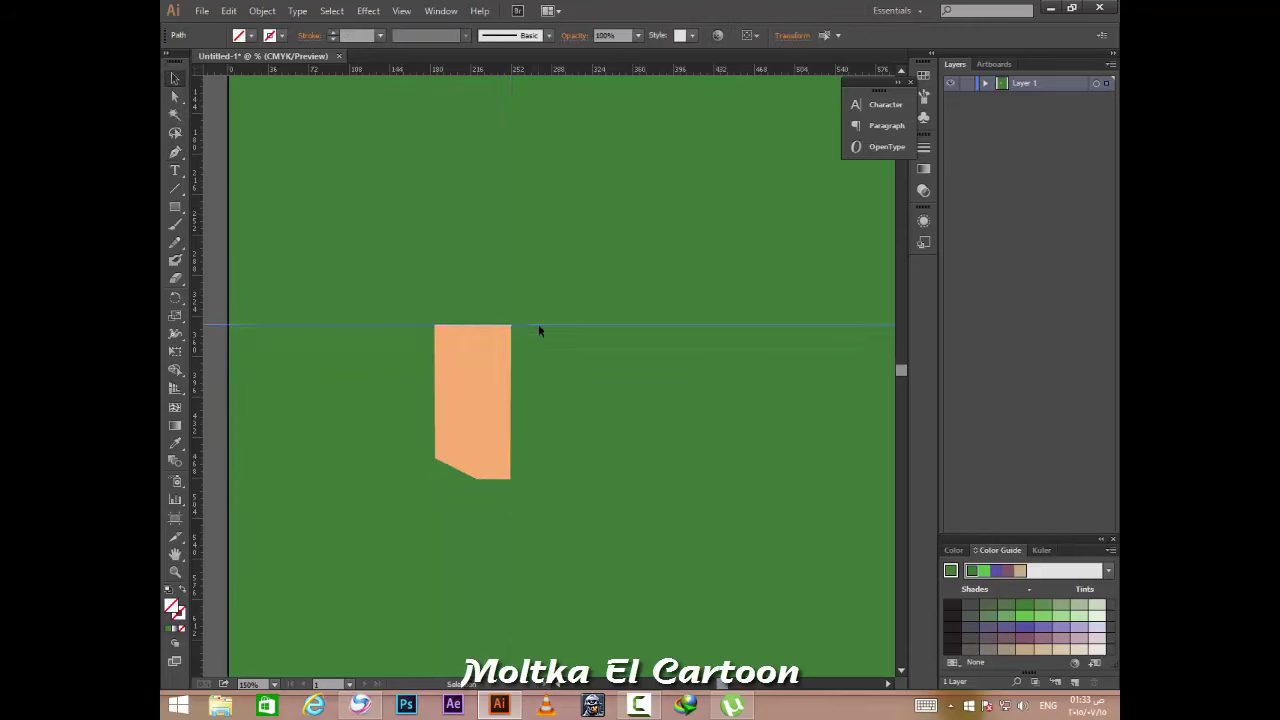
key("ctrl+shift+a")
mouse_move(500, 418)
left_mouse_down()
mouse_move(486, 472)
mouse_move(494, 382)
left_mouse_up()
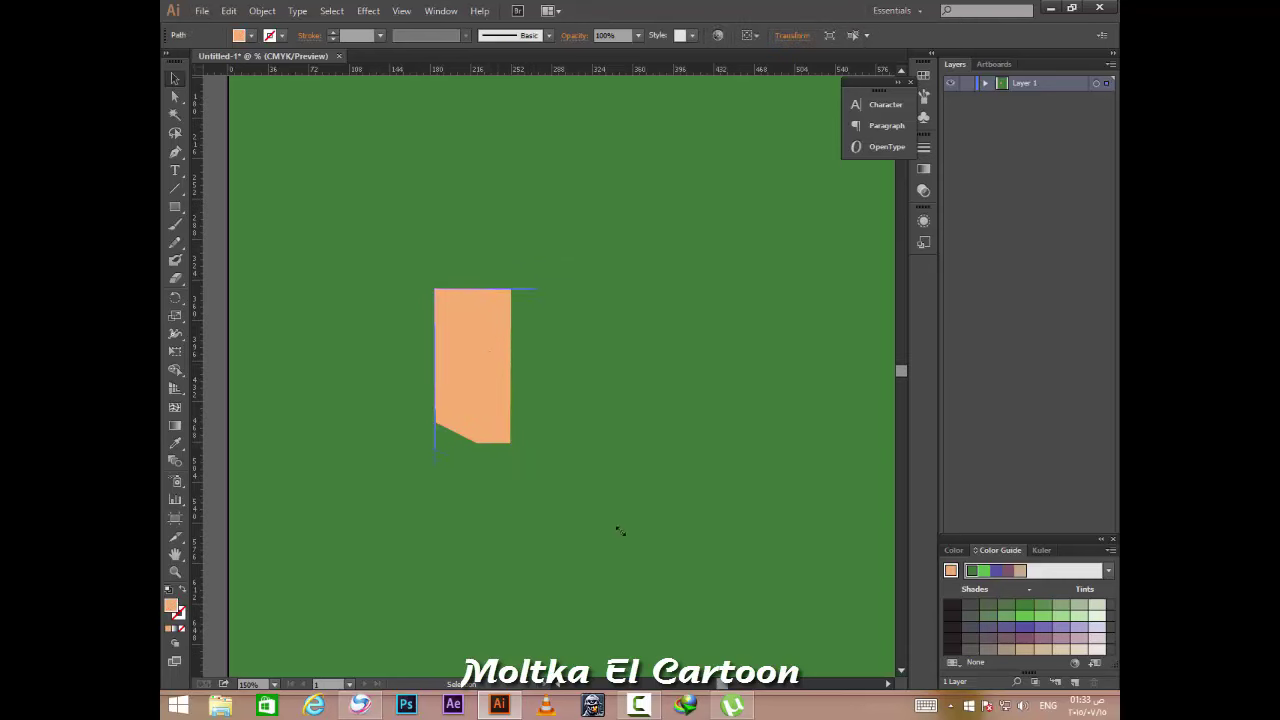
left_click_drag(513, 446, 567, 519)
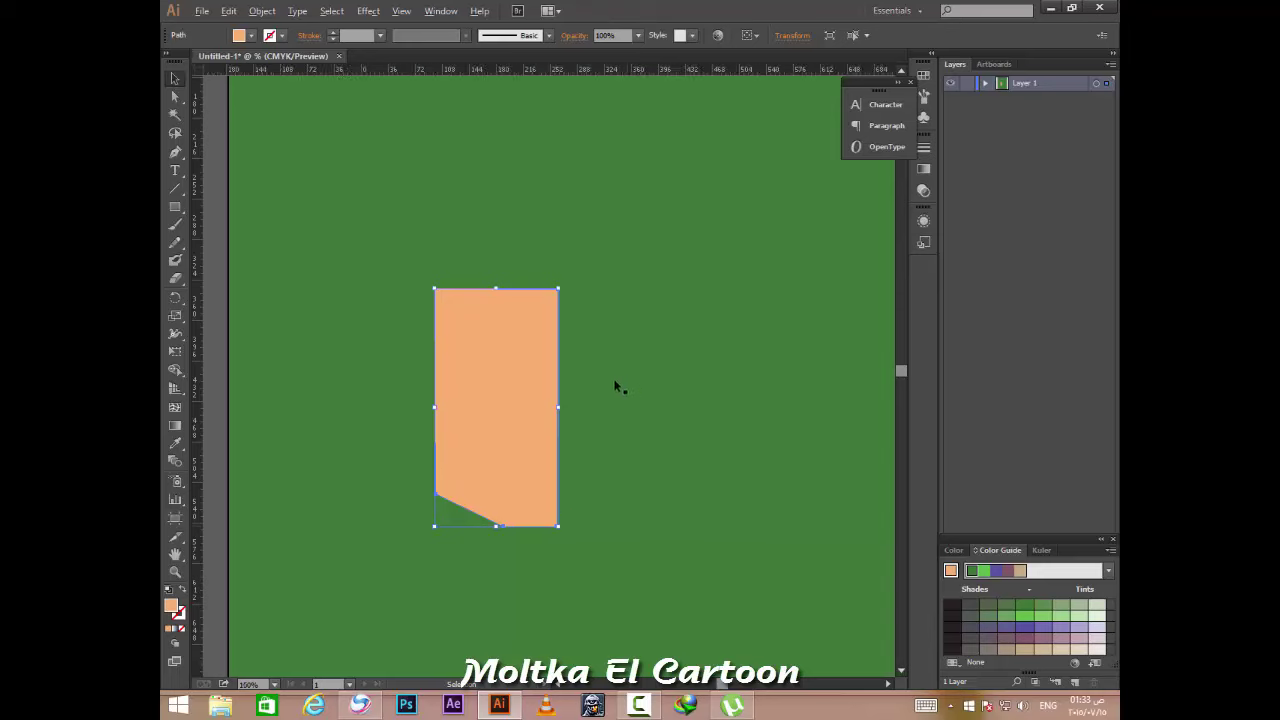
scroll(634, 386, "down", 3)
scroll(634, 386, "up", 2)
left_click_drag(537, 400, 546, 386)
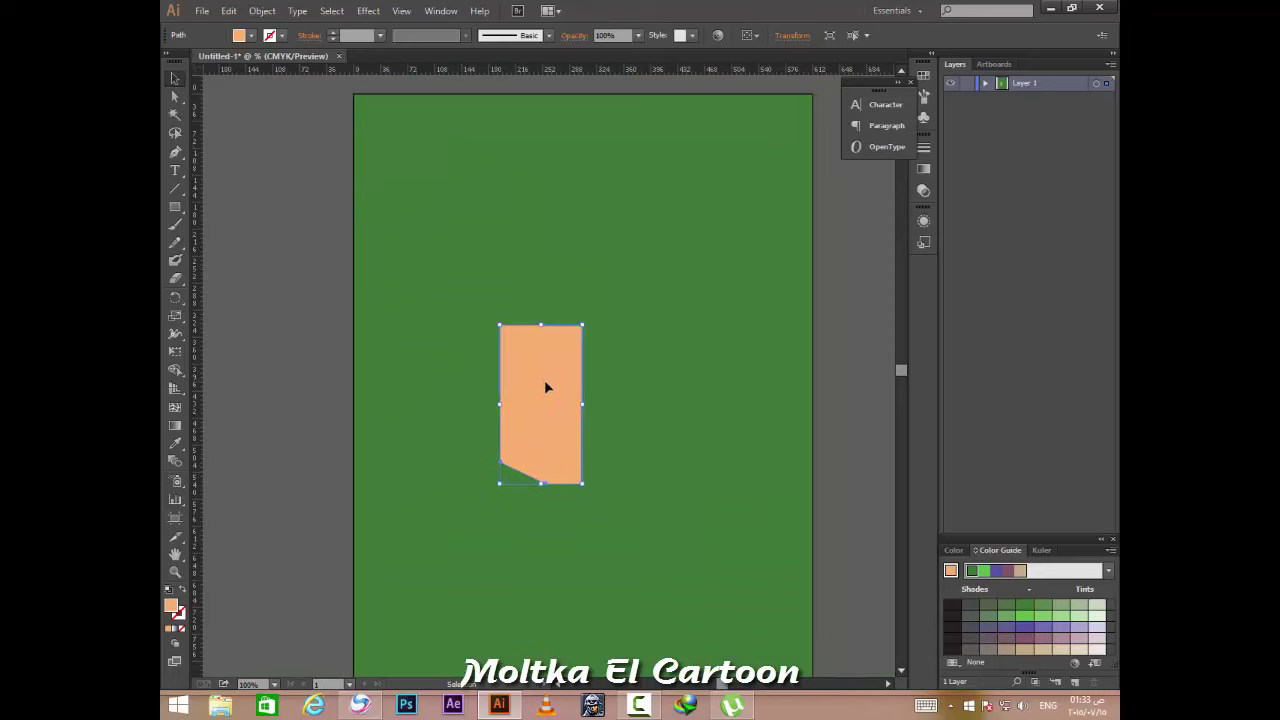
left_click(419, 351)
Duplicate the peach shape and place the copy just to its right.
scroll(569, 395, "up", 2)
left_click(568, 410)
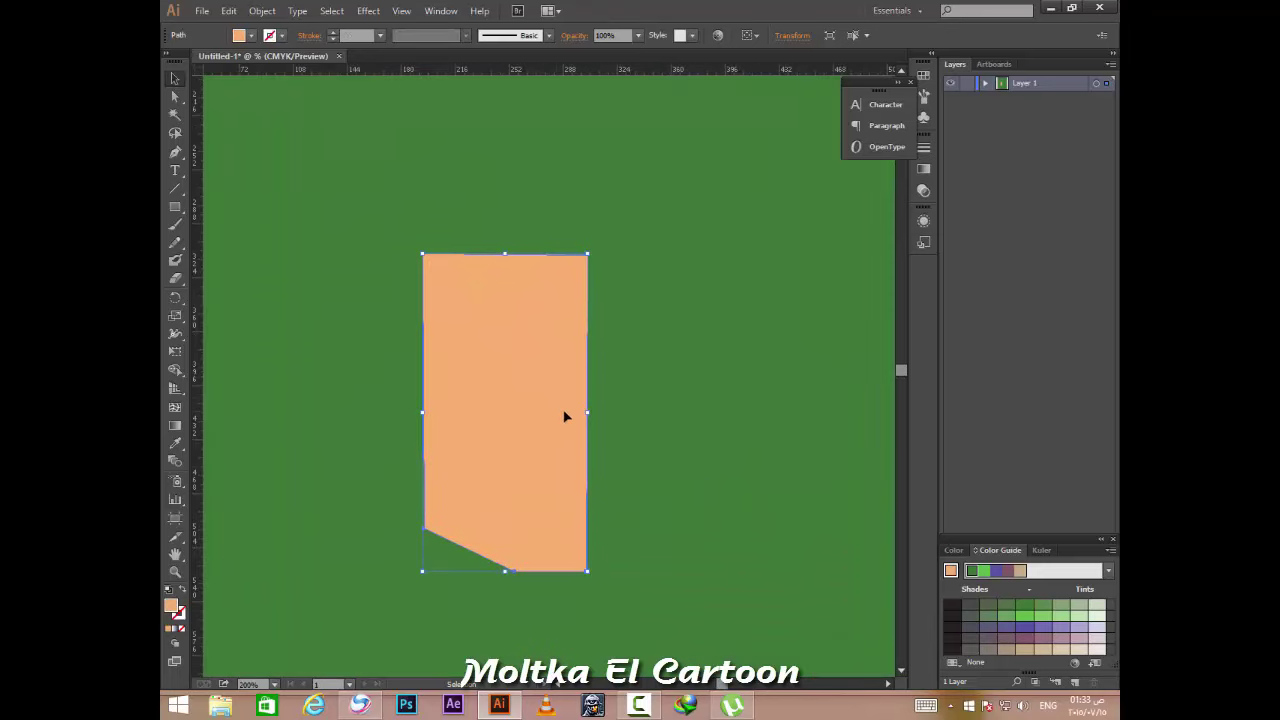
key("a")
left_click(553, 420)
key("ctrl+c")
key("ctrl+v")
mouse_move(586, 431)
left_mouse_down()
mouse_move(640, 428)
mouse_move(671, 451)
left_mouse_up()
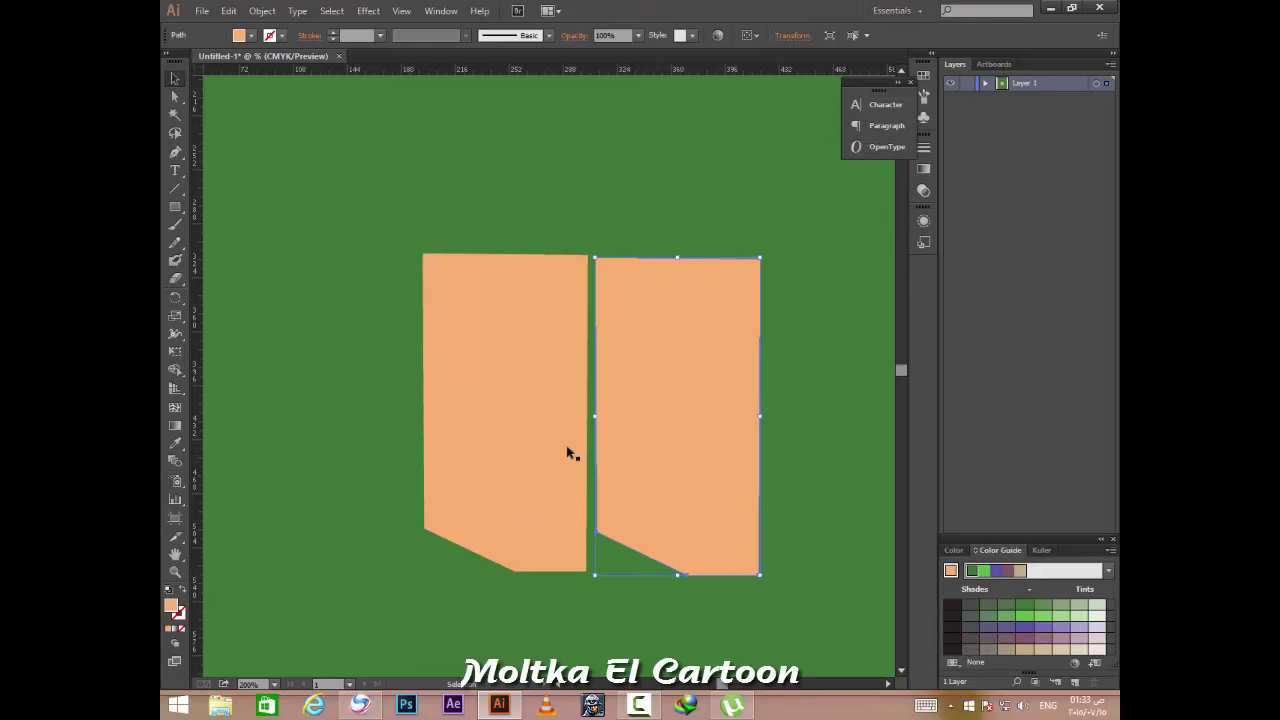
Reflect the copy vertically and slide it flush against the original peach half.
right_click(685, 454)
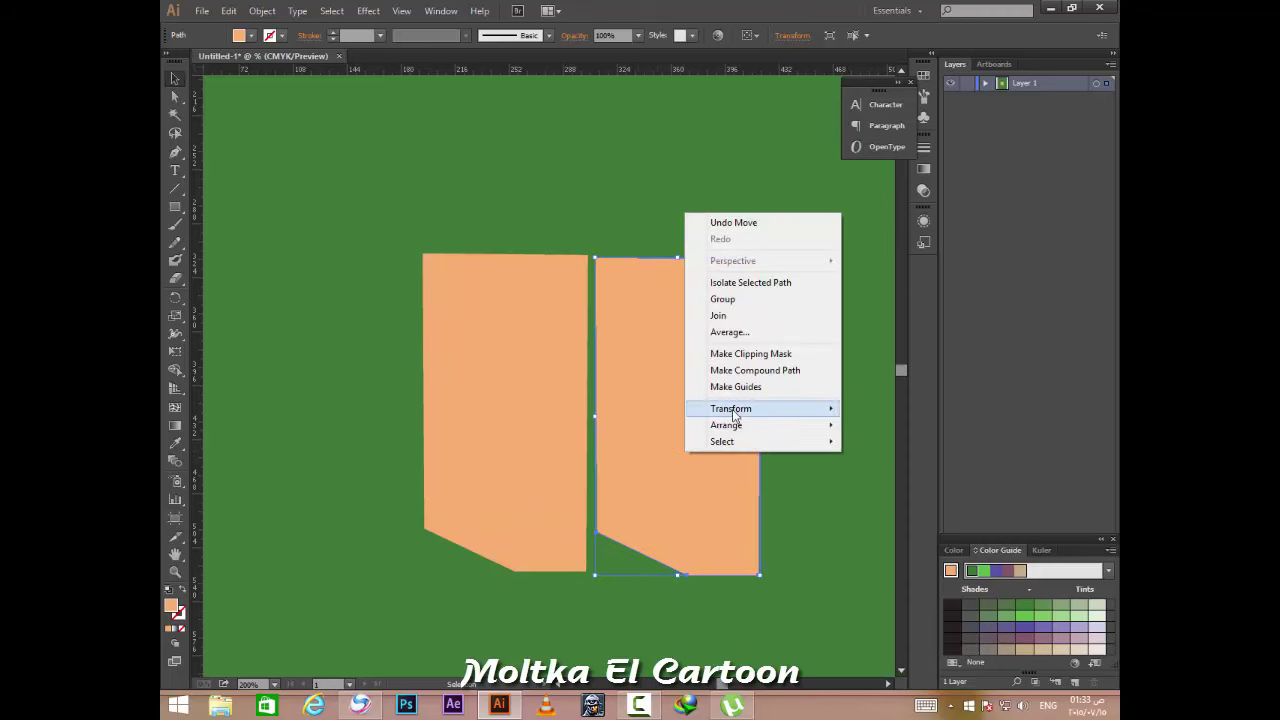
mouse_move(731, 408)
left_click(907, 463)
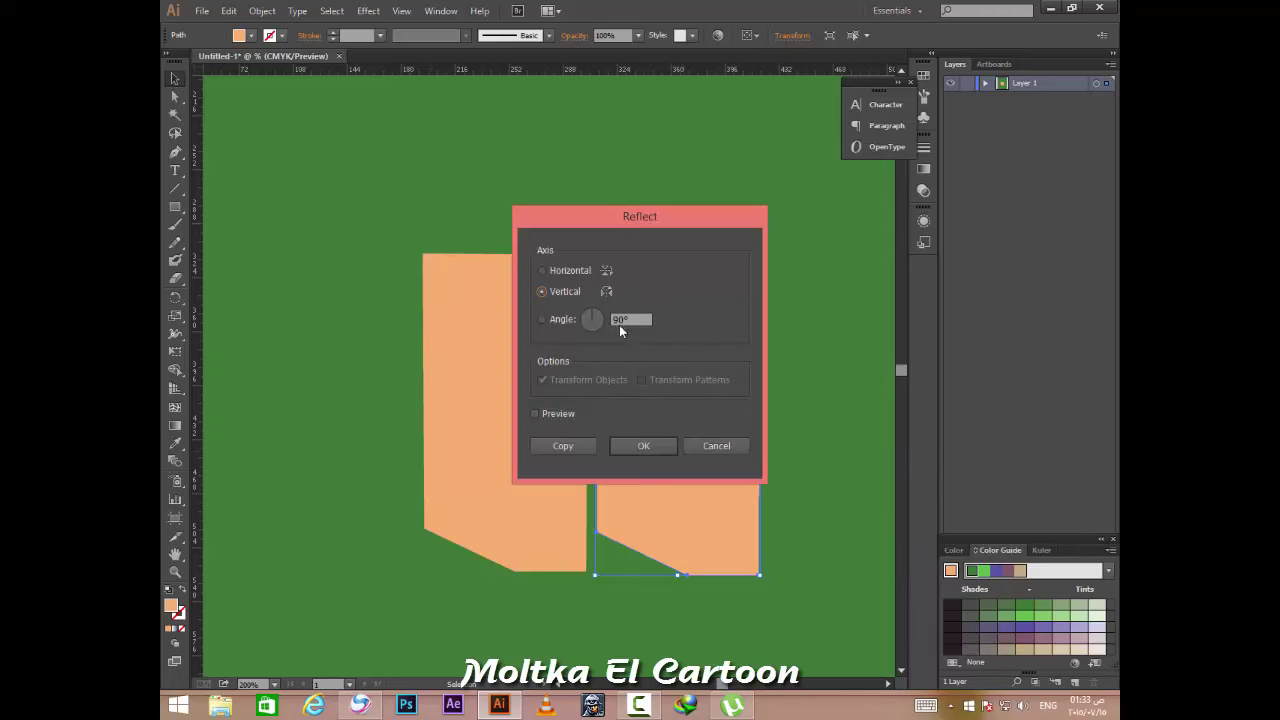
left_click(636, 450)
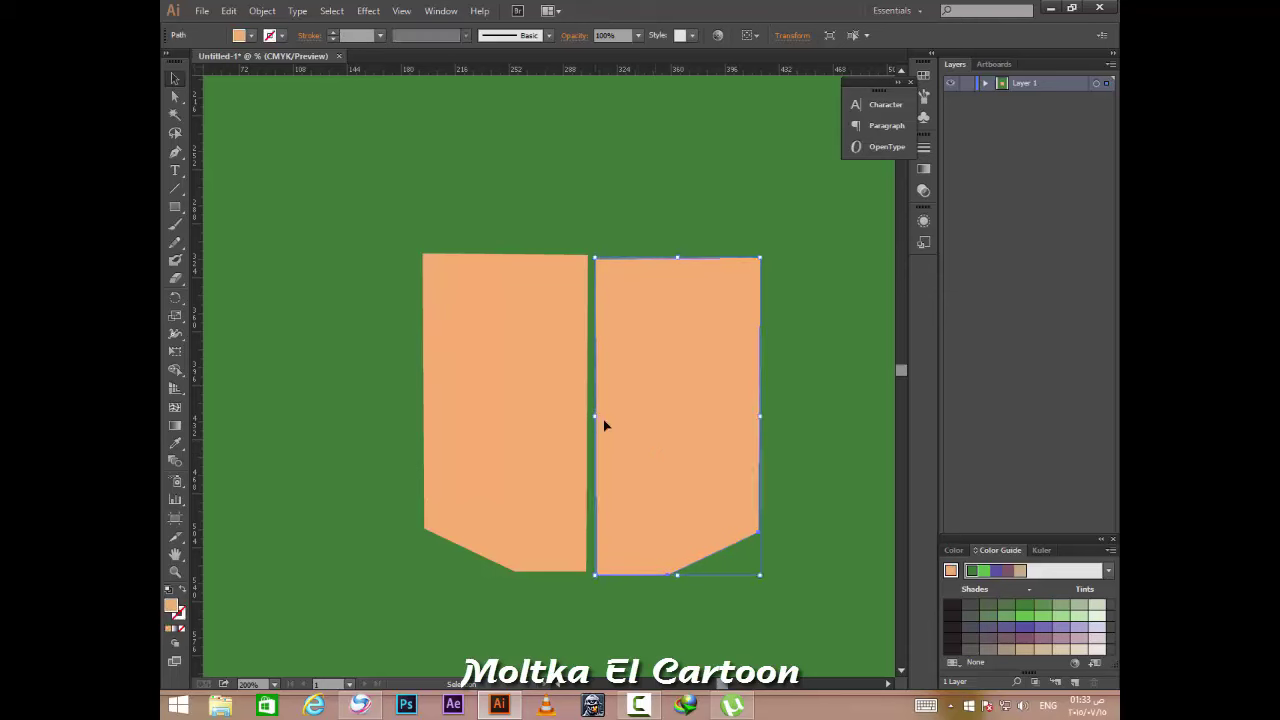
key("shift+Right")
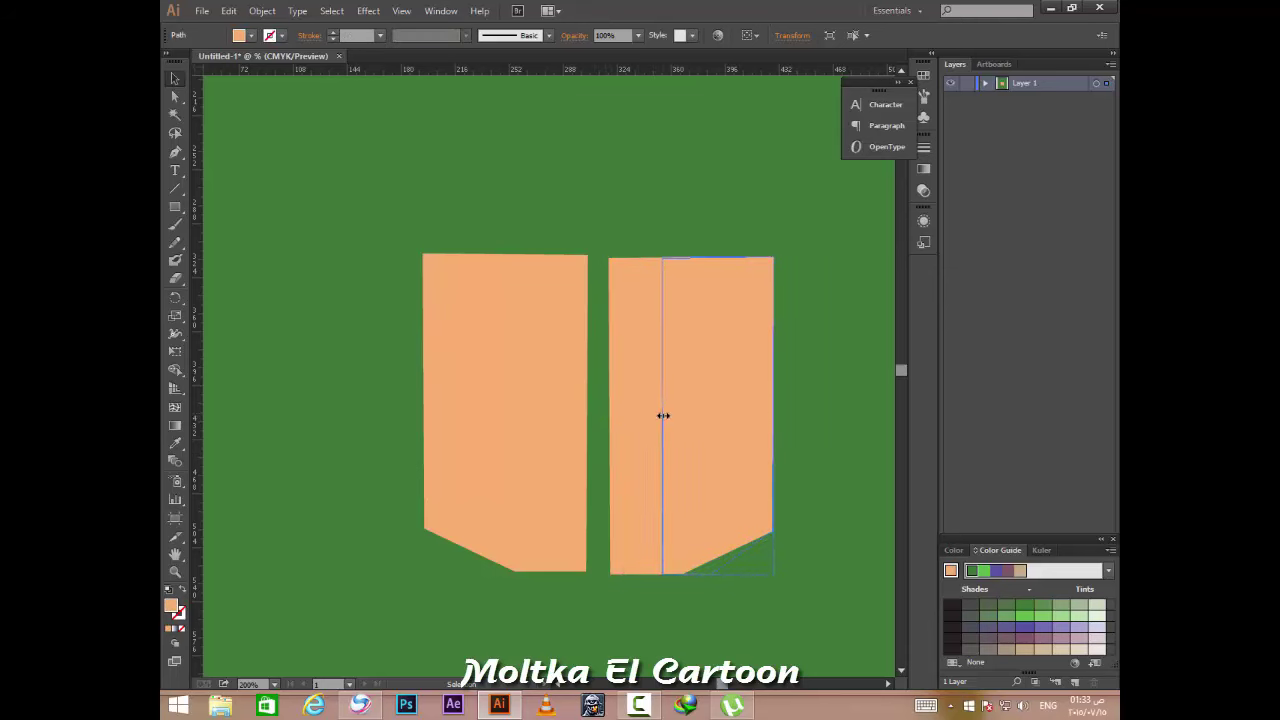
mouse_move(612, 416)
left_mouse_down()
mouse_move(661, 416)
mouse_move(529, 416)
left_mouse_up()
left_click(586, 408)
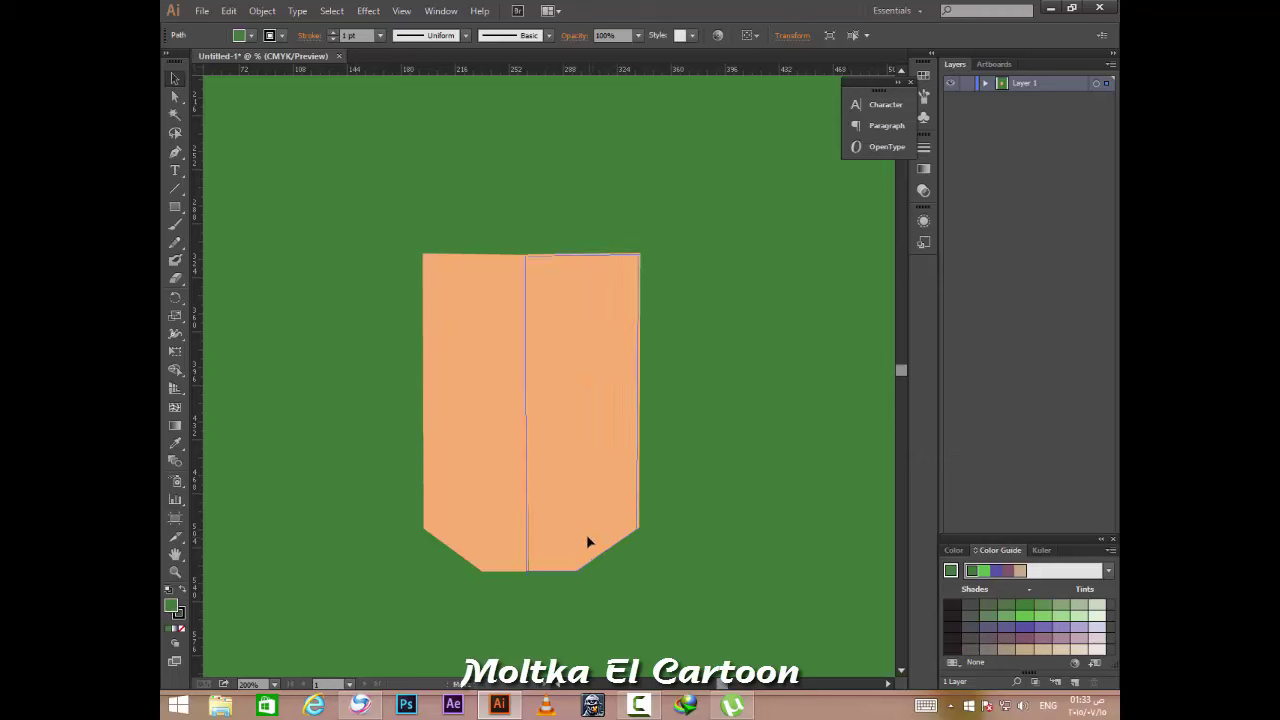
Close the gap between the halves and drag the mismatched bottom corner onto the other half's edge.
left_click_drag(588, 538, 551, 537)
scroll(558, 560, "up", 2)
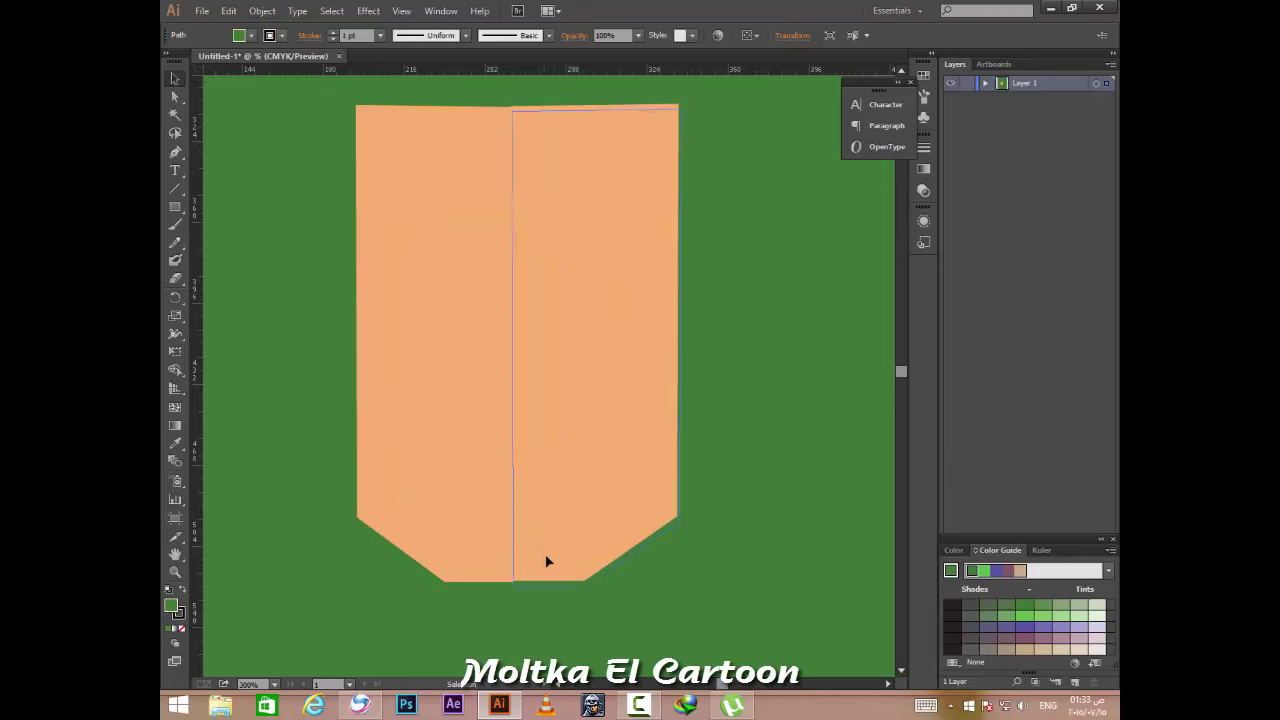
left_click(534, 566)
scroll(534, 566, "up", 3)
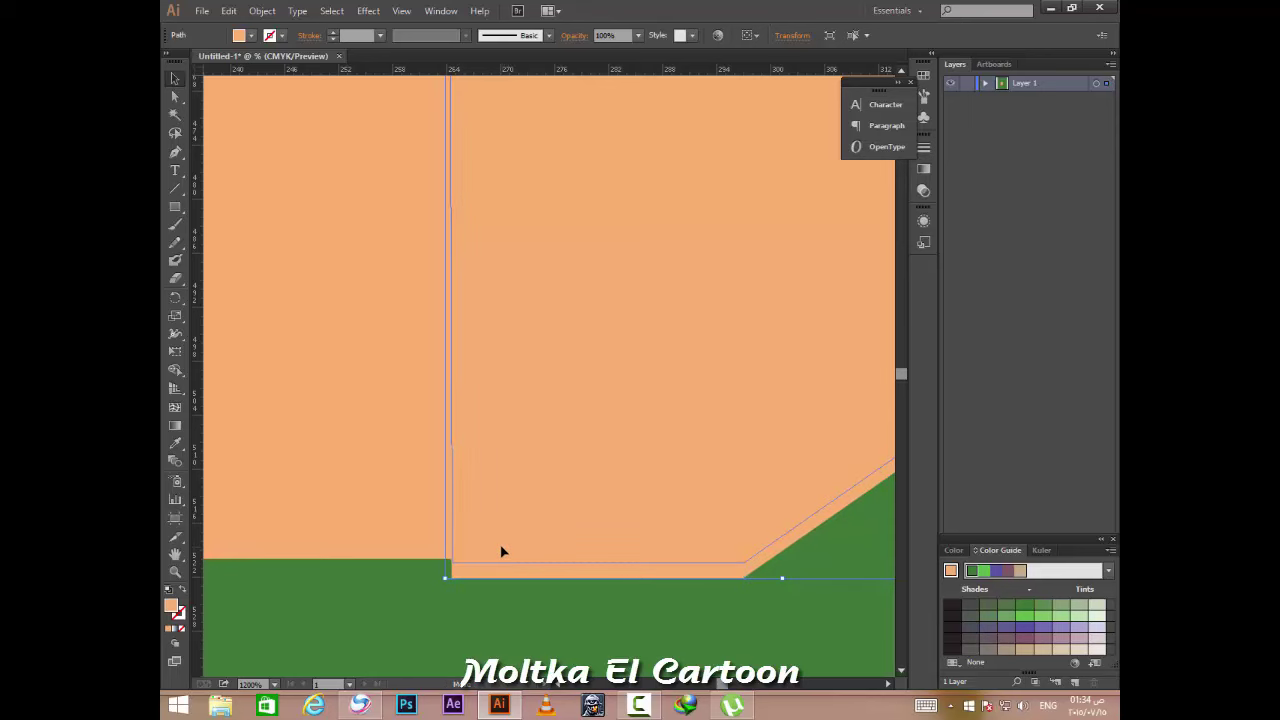
left_click(522, 630)
scroll(465, 485, "up", 2)
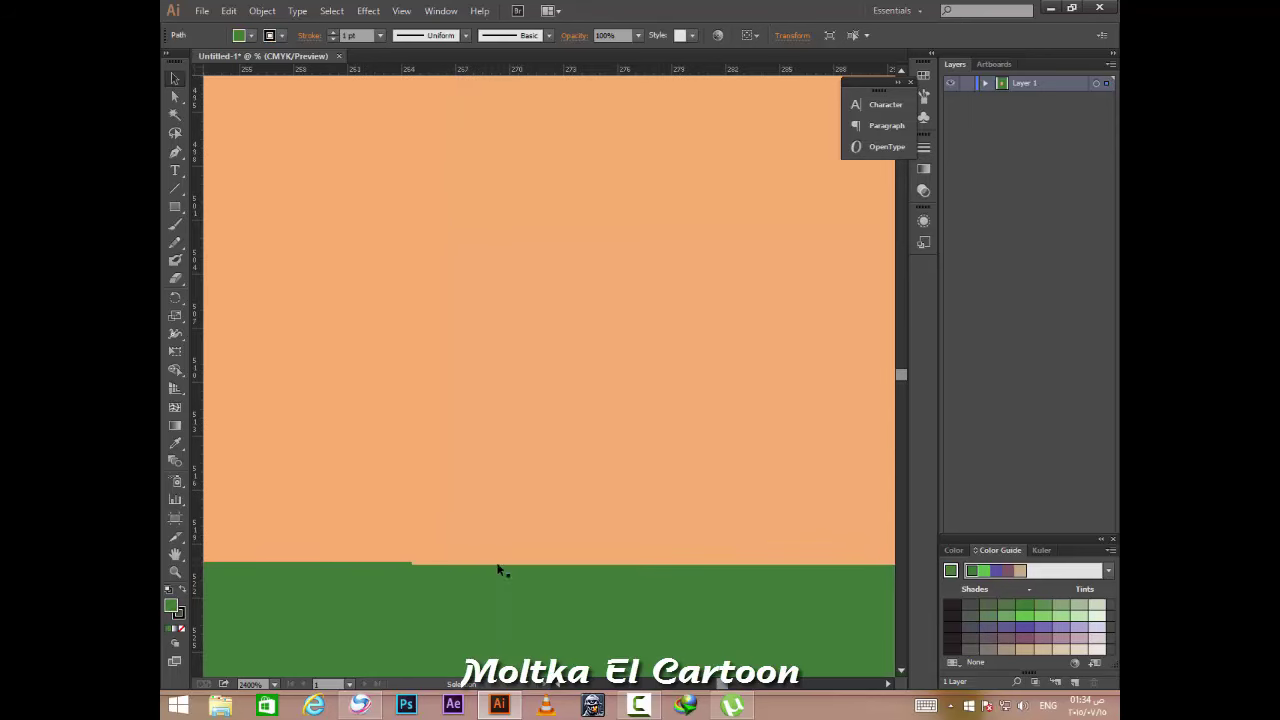
left_click_drag(435, 524, 447, 560)
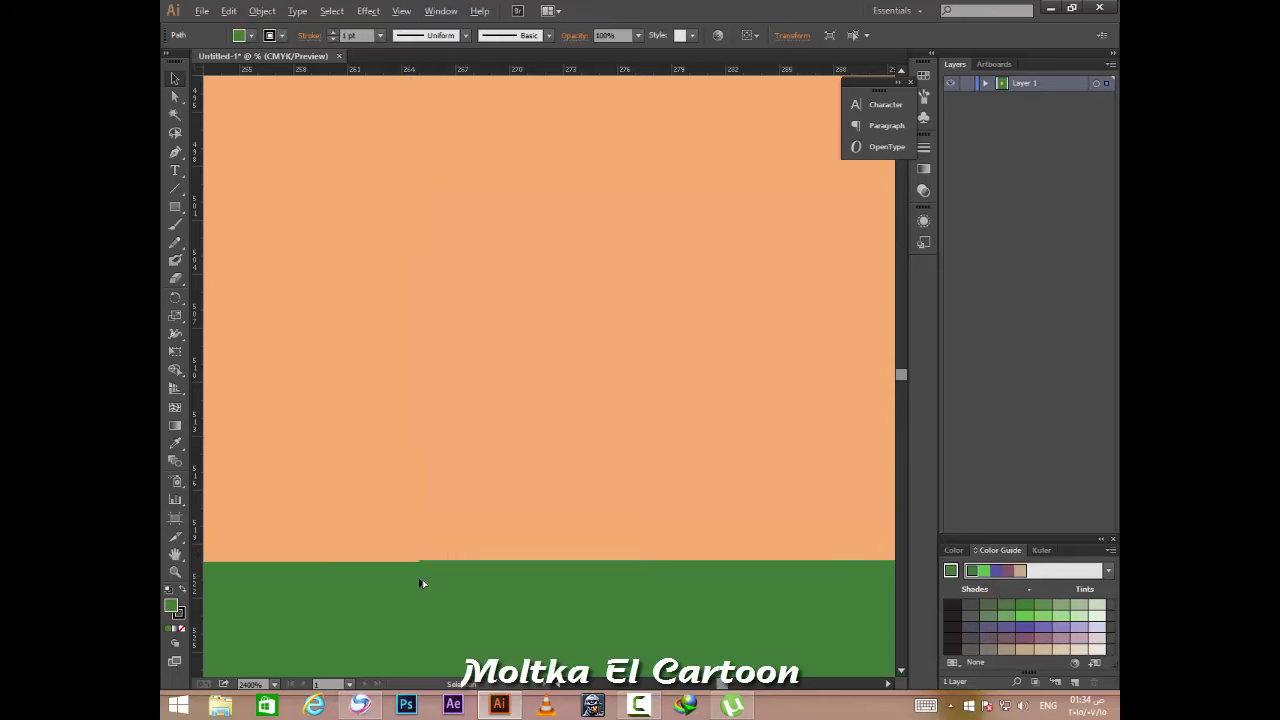
scroll(425, 582, "up", 1)
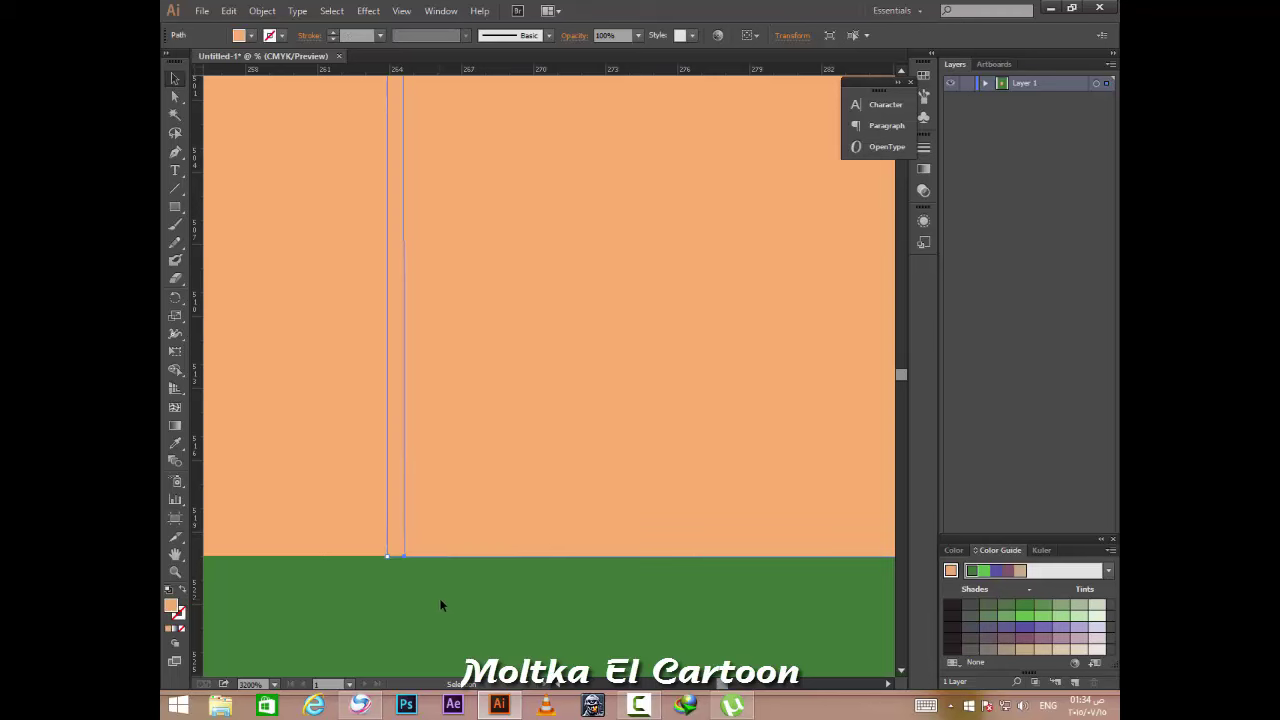
Deselect the face and zoom back out to view the whole artboard.
left_click(389, 569)
scroll(389, 554, "down", 5)
scroll(400, 598, "up", 2)
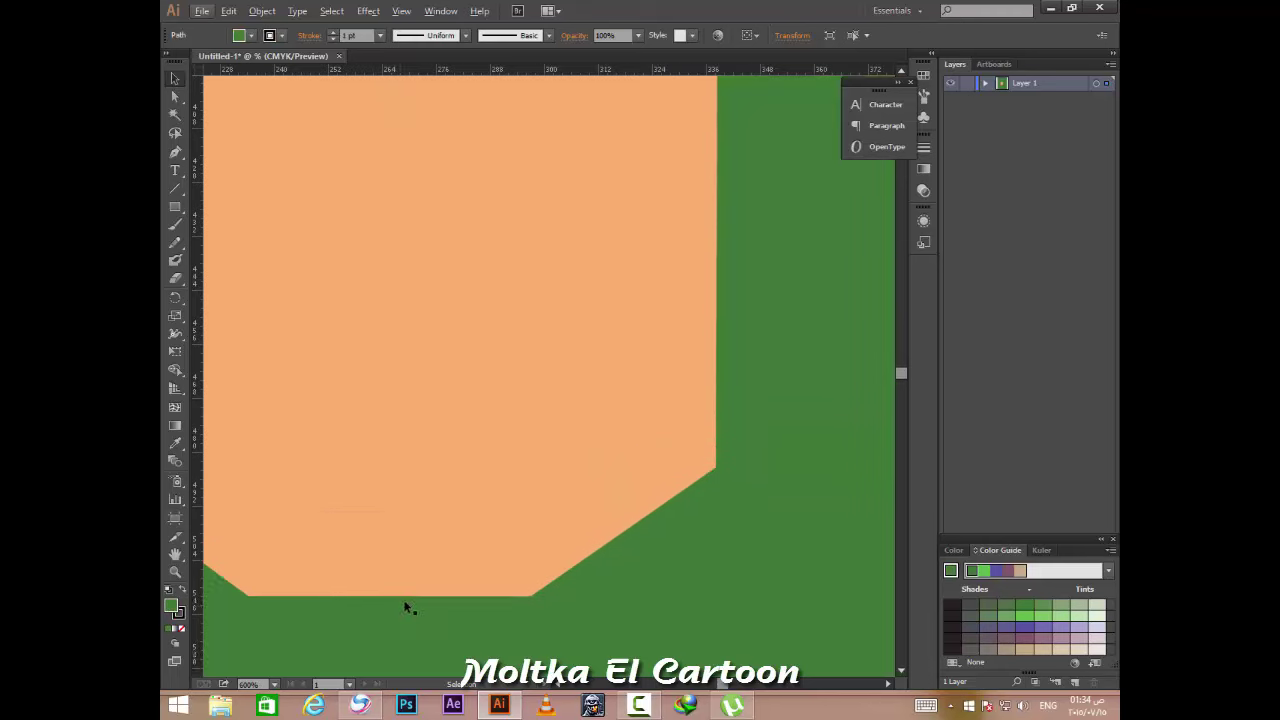
scroll(413, 604, "up", 2)
scroll(370, 570, "down", 3)
scroll(335, 536, "down", 1)
scroll(345, 538, "right", 1)
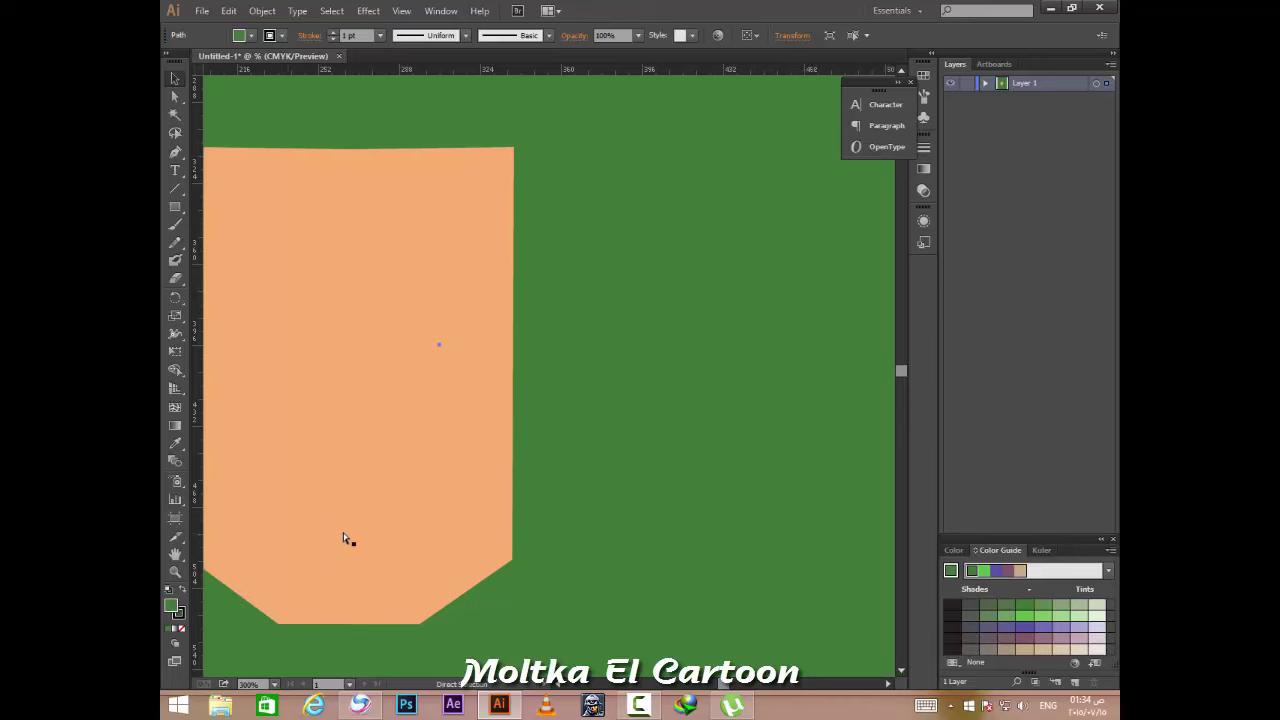
scroll(348, 539, "left", 2)
scroll(351, 540, "left", 2)
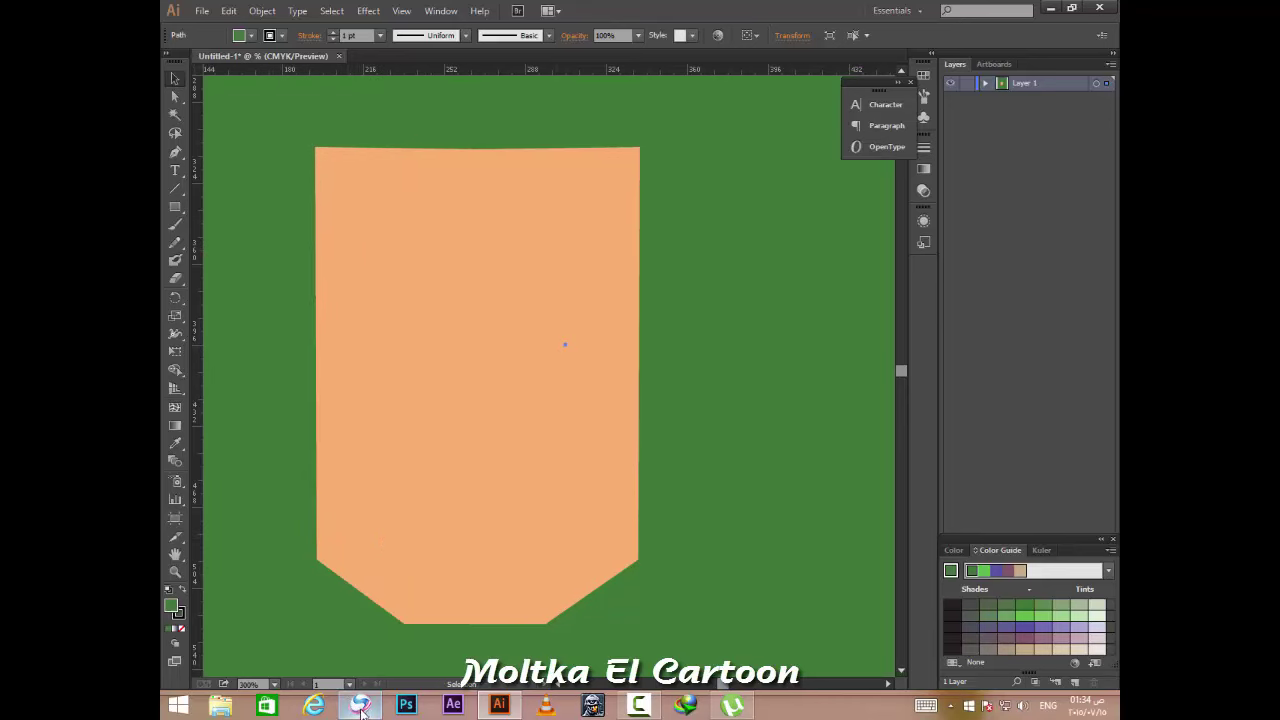
mouse_move(360, 706)
left_click(353, 618)
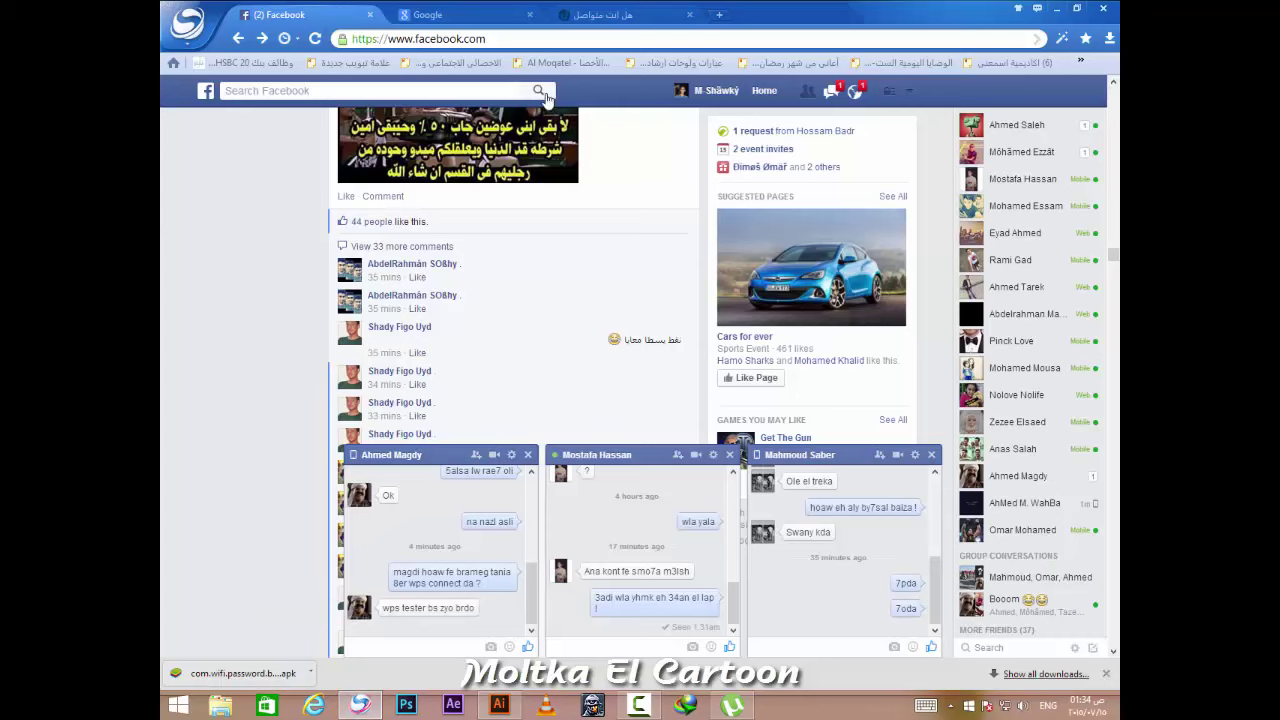
left_click(470, 14)
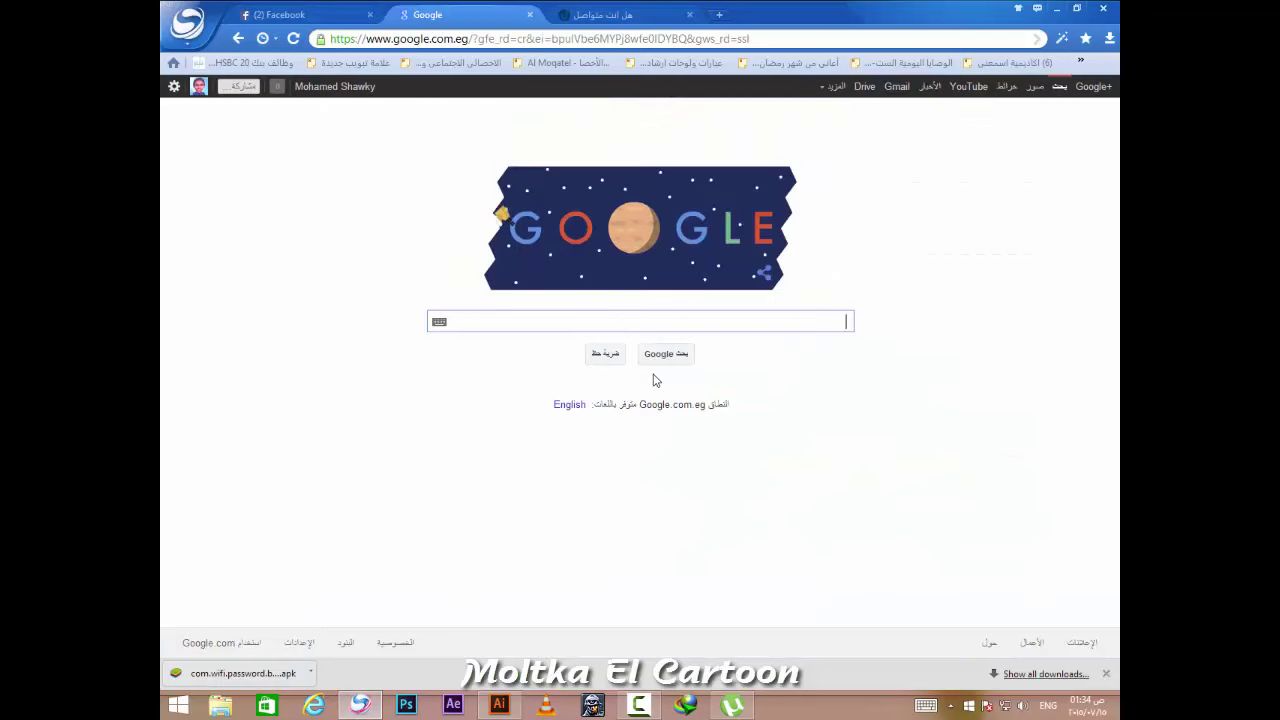
type("green")
type("lantren ")
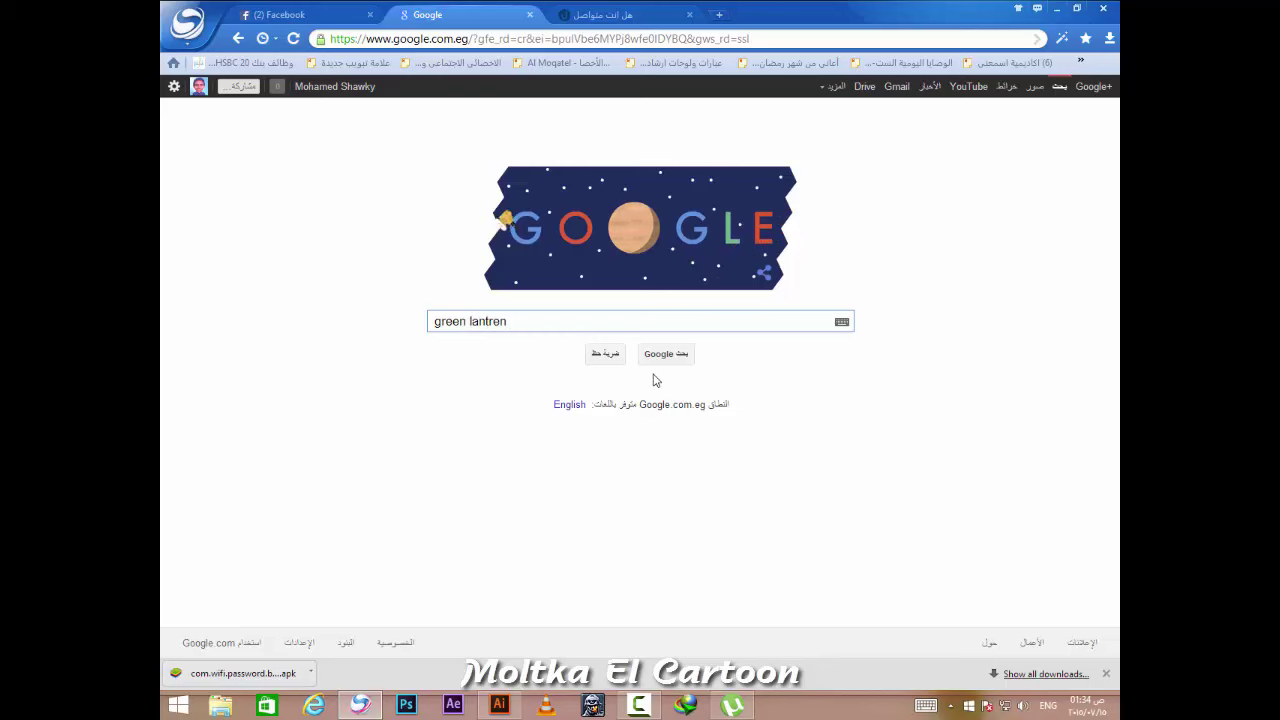
type("face")
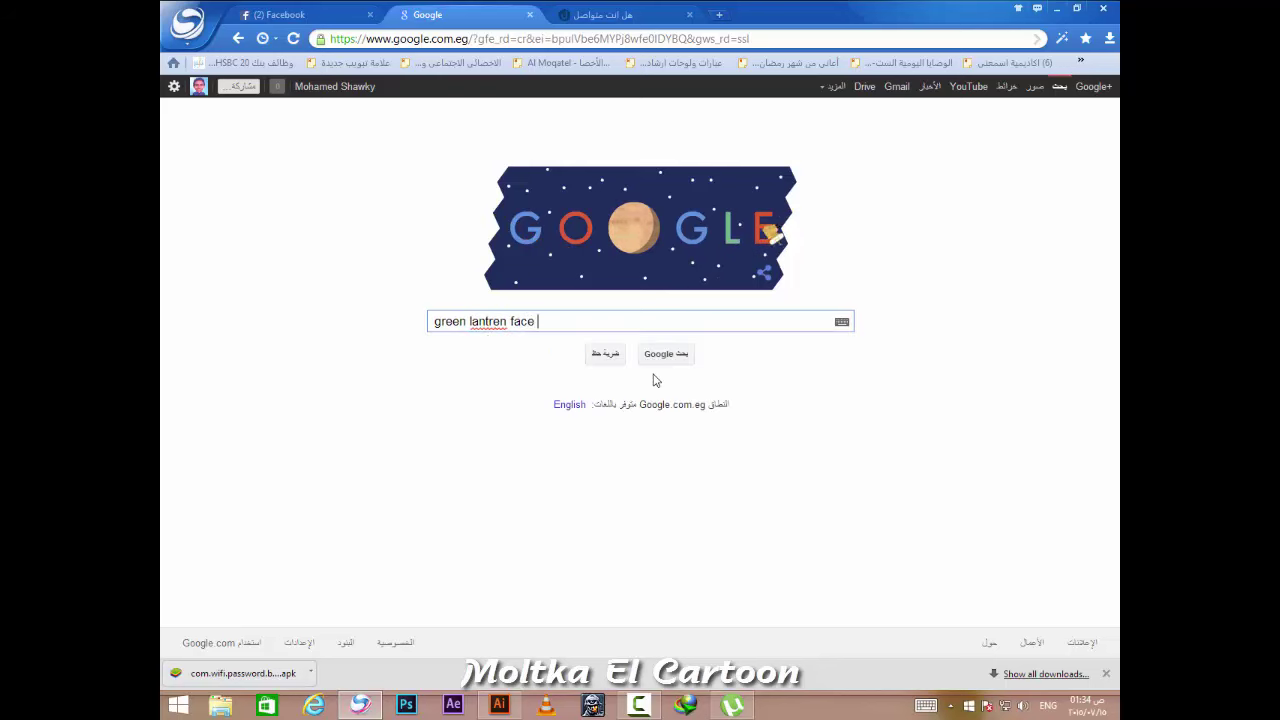
key("Return")
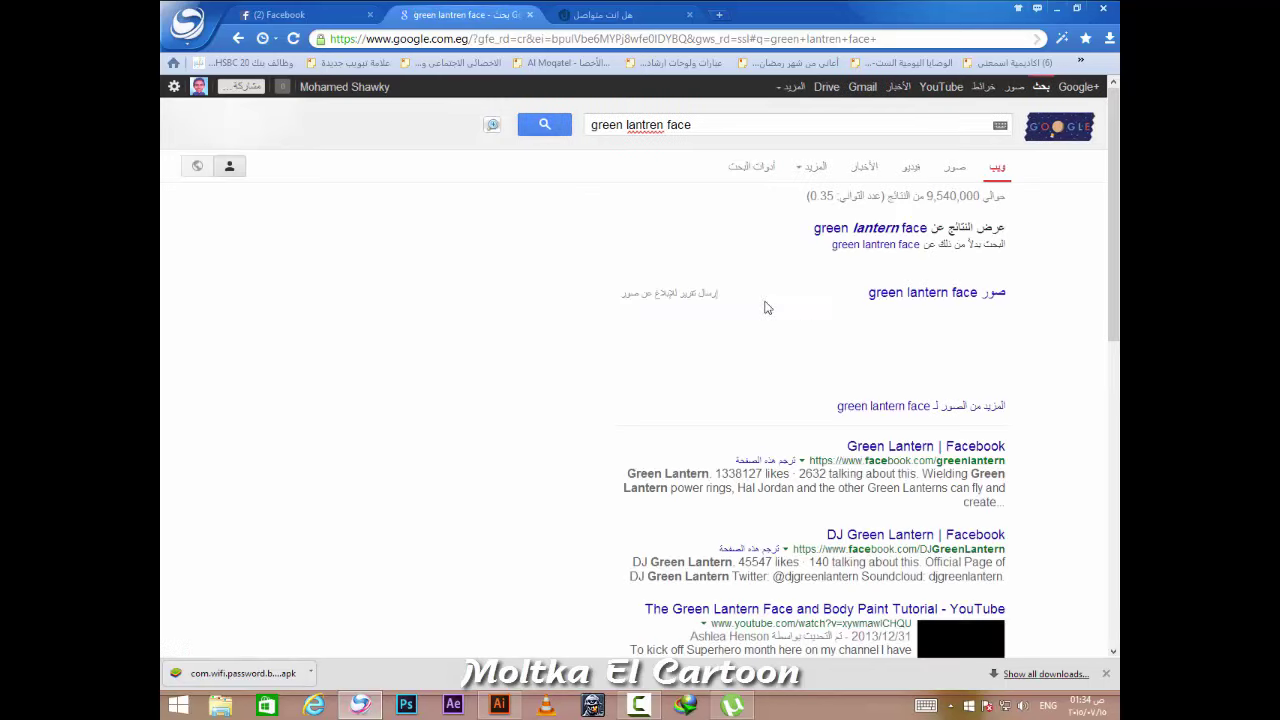
left_click(797, 304)
left_click(975, 292)
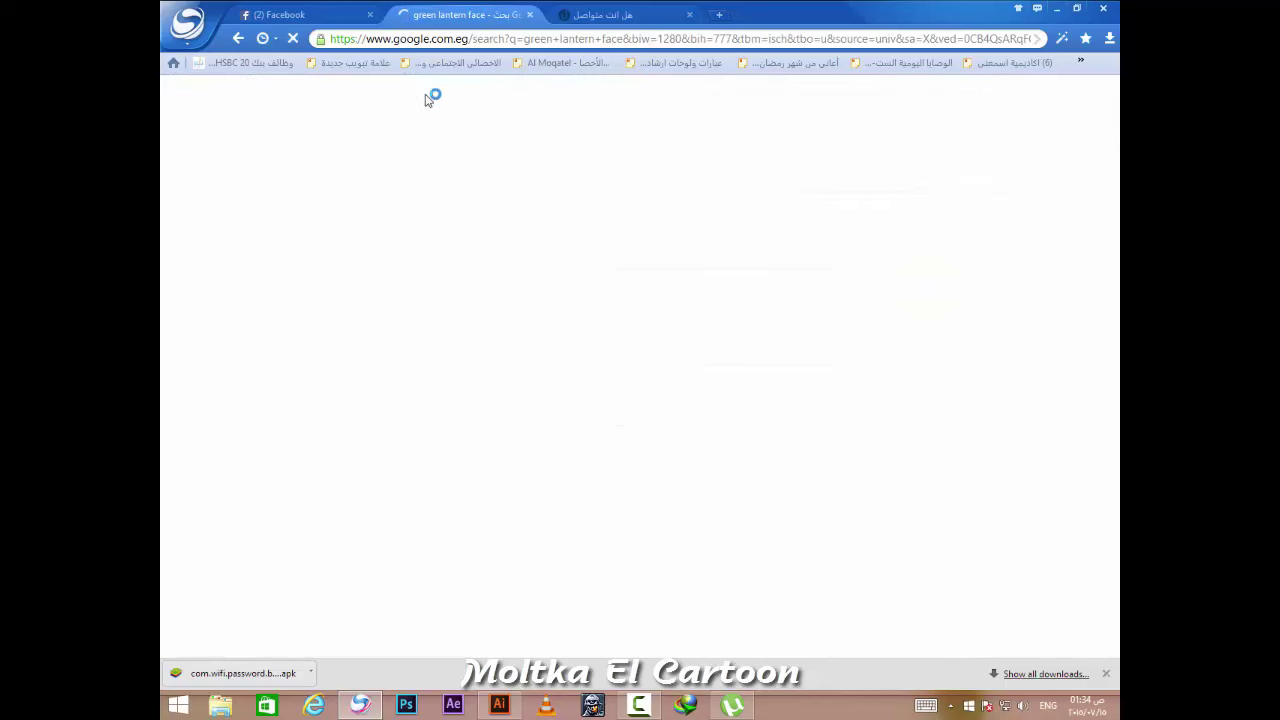
left_click(580, 15)
left_click(290, 15)
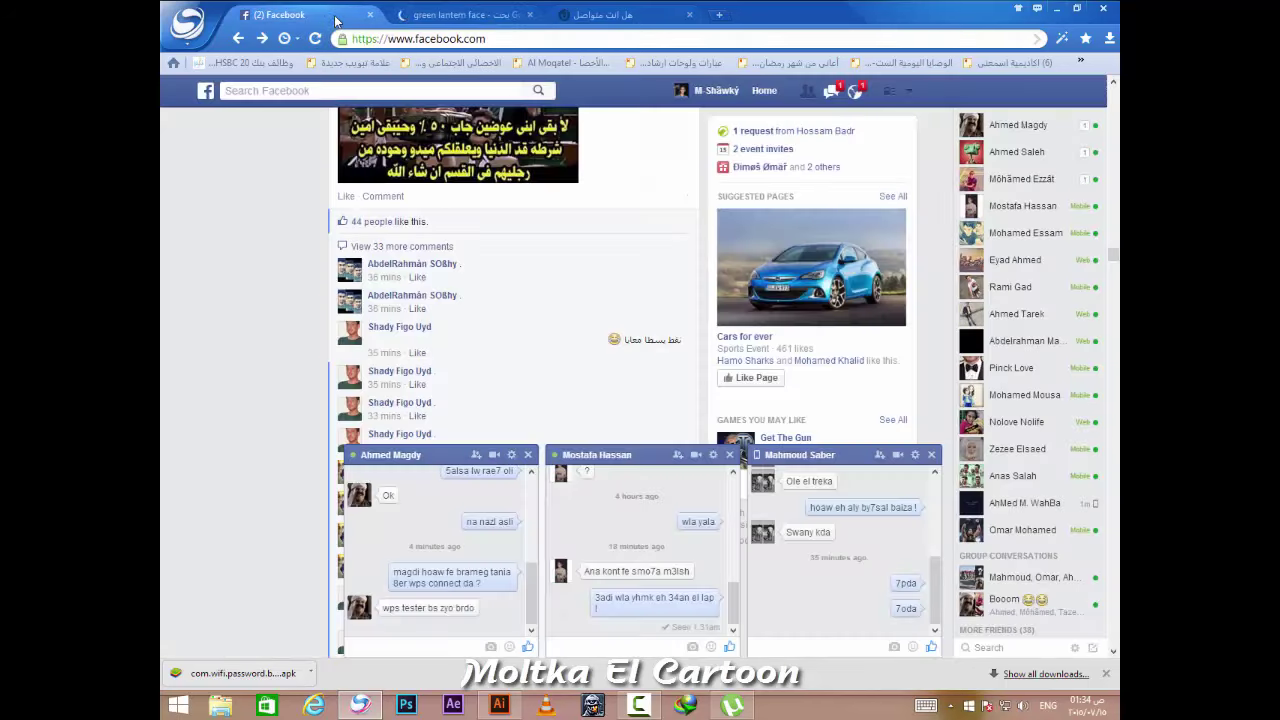
left_click(562, 15)
left_click(465, 15)
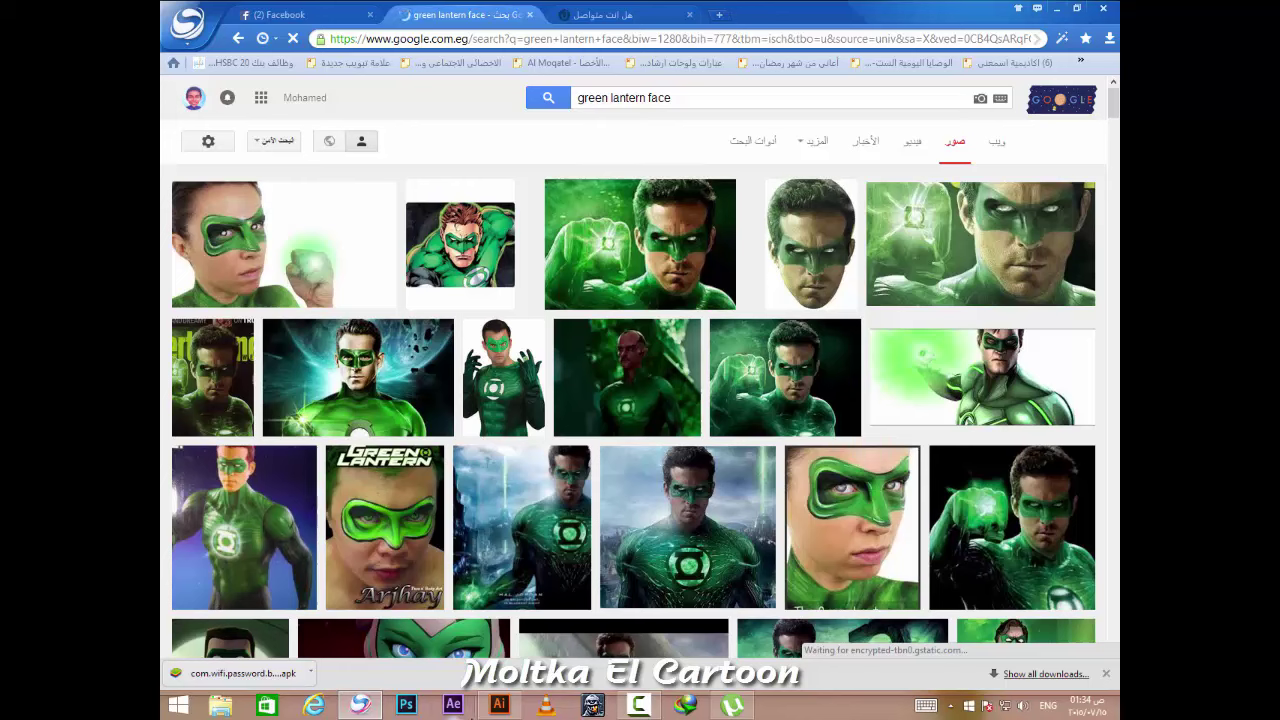
left_click(503, 710)
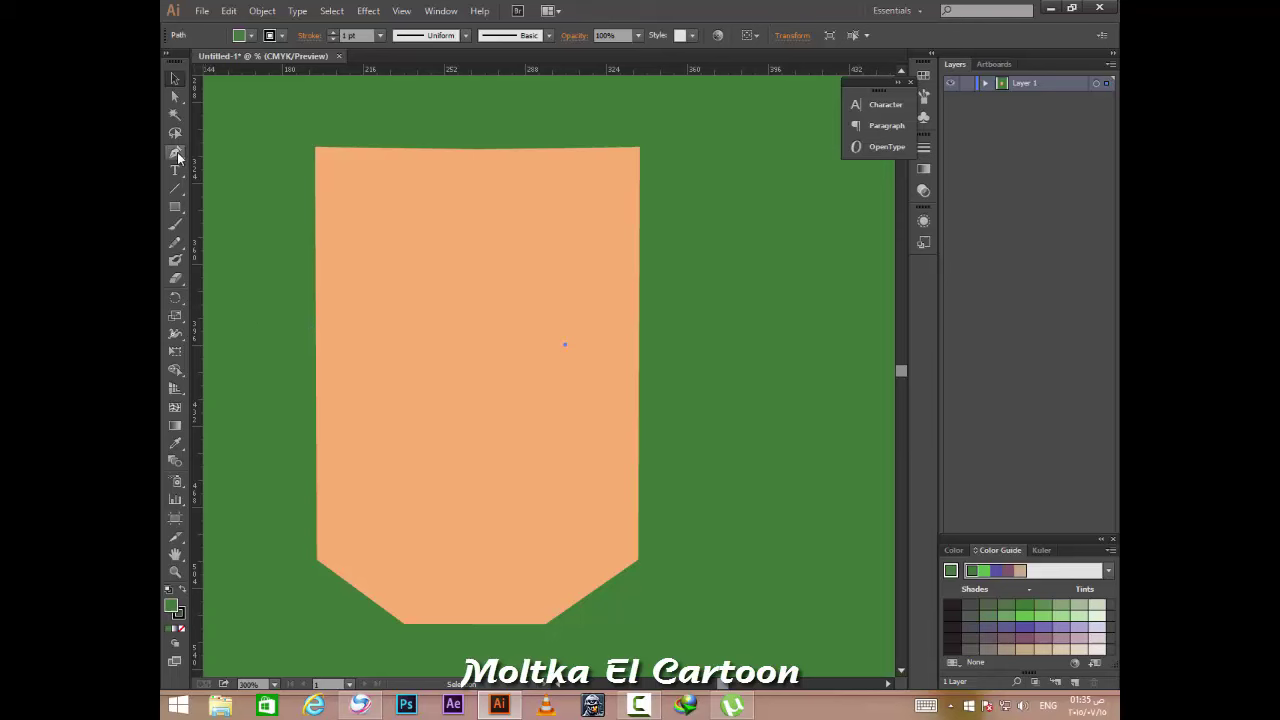
Start the Pen outline across the top of the face, including a curved notch and right side.
left_click(175, 152)
scroll(380, 200, "up", 3)
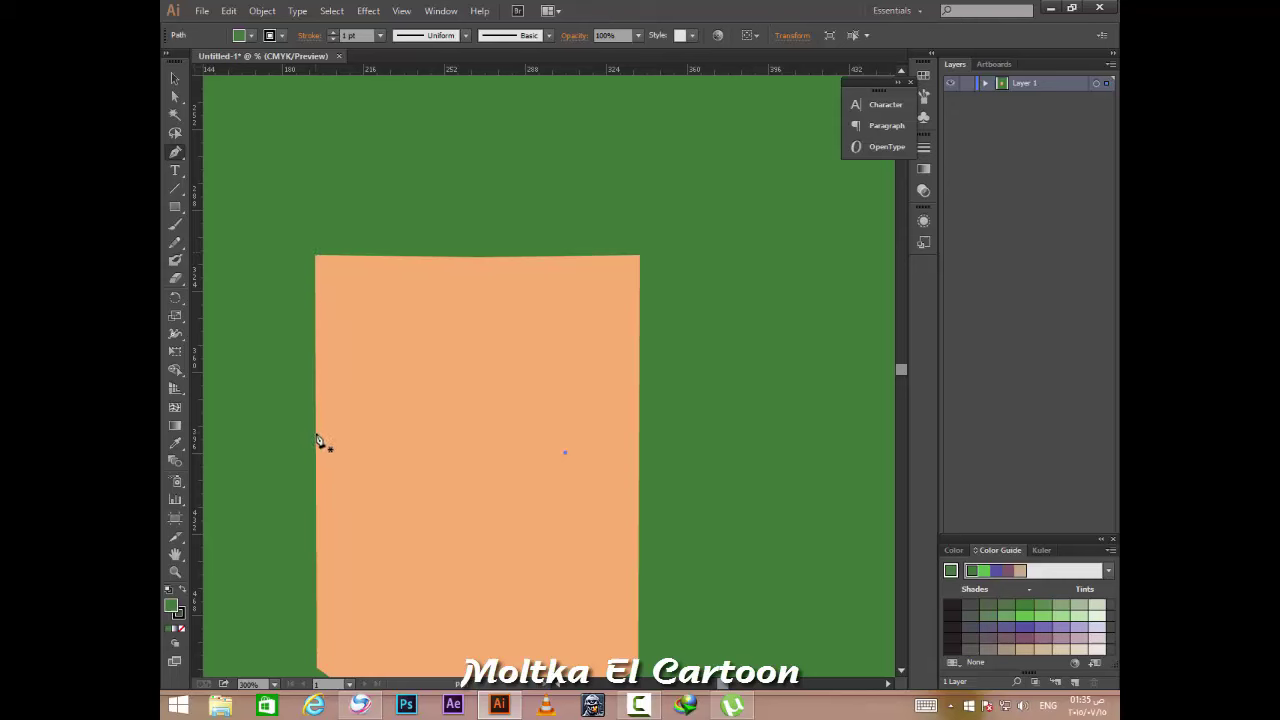
left_click(353, 278)
left_click(420, 281)
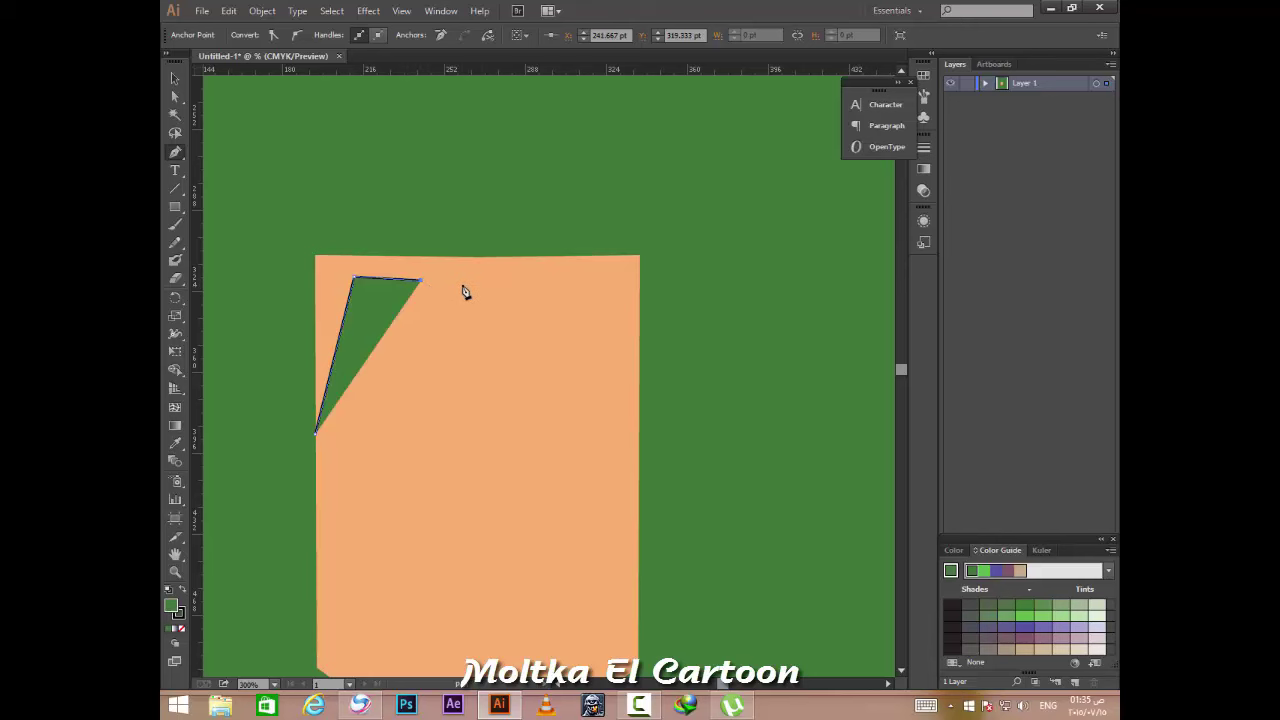
left_click(495, 296)
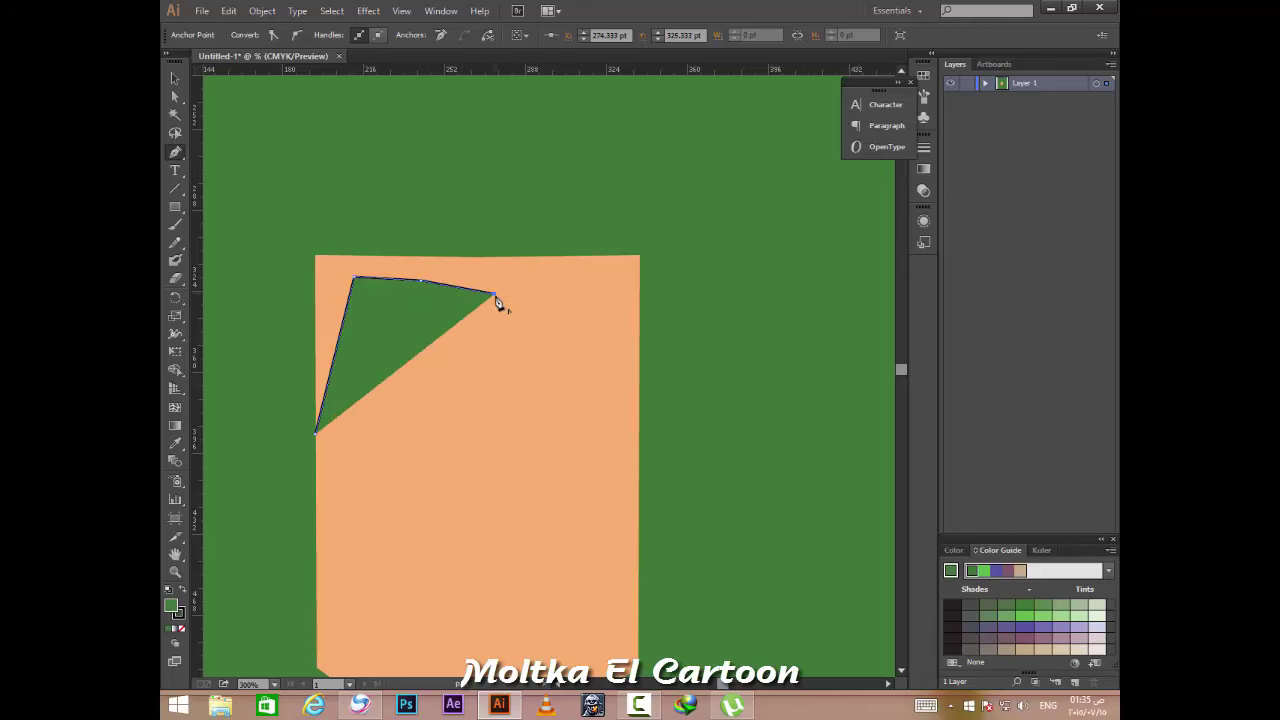
key("ctrl+z")
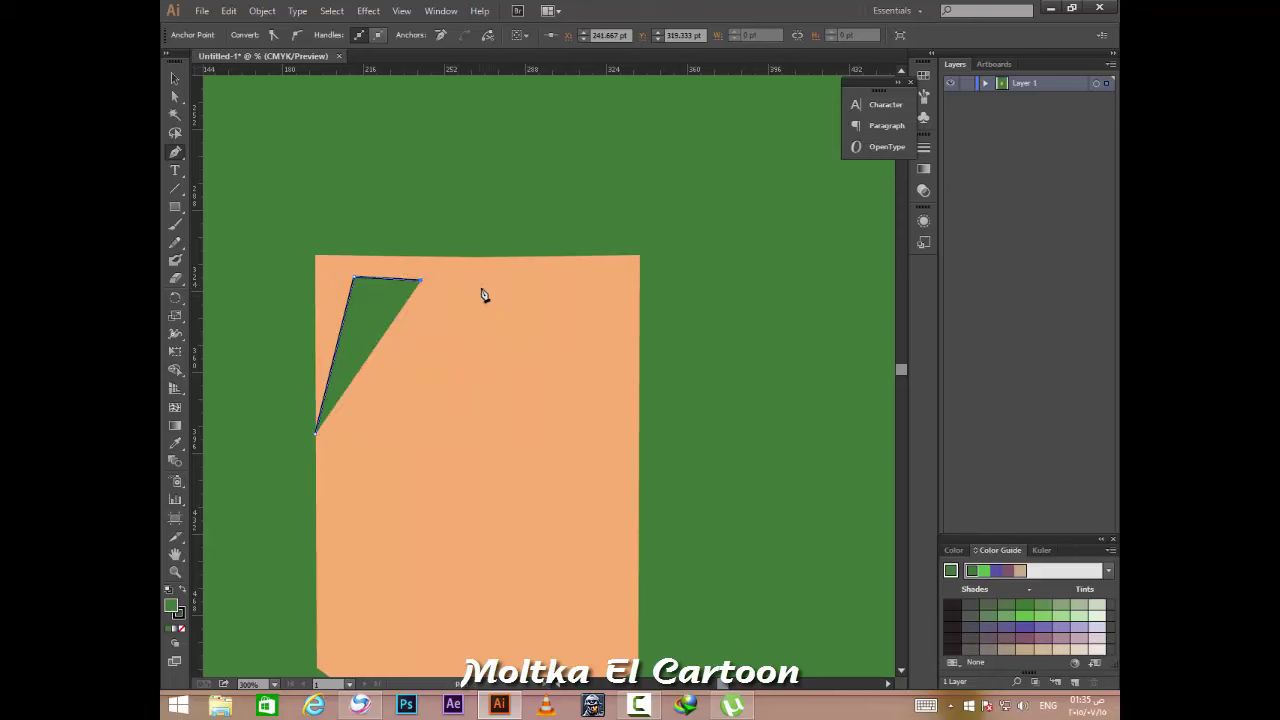
left_click_drag(482, 288, 524, 272)
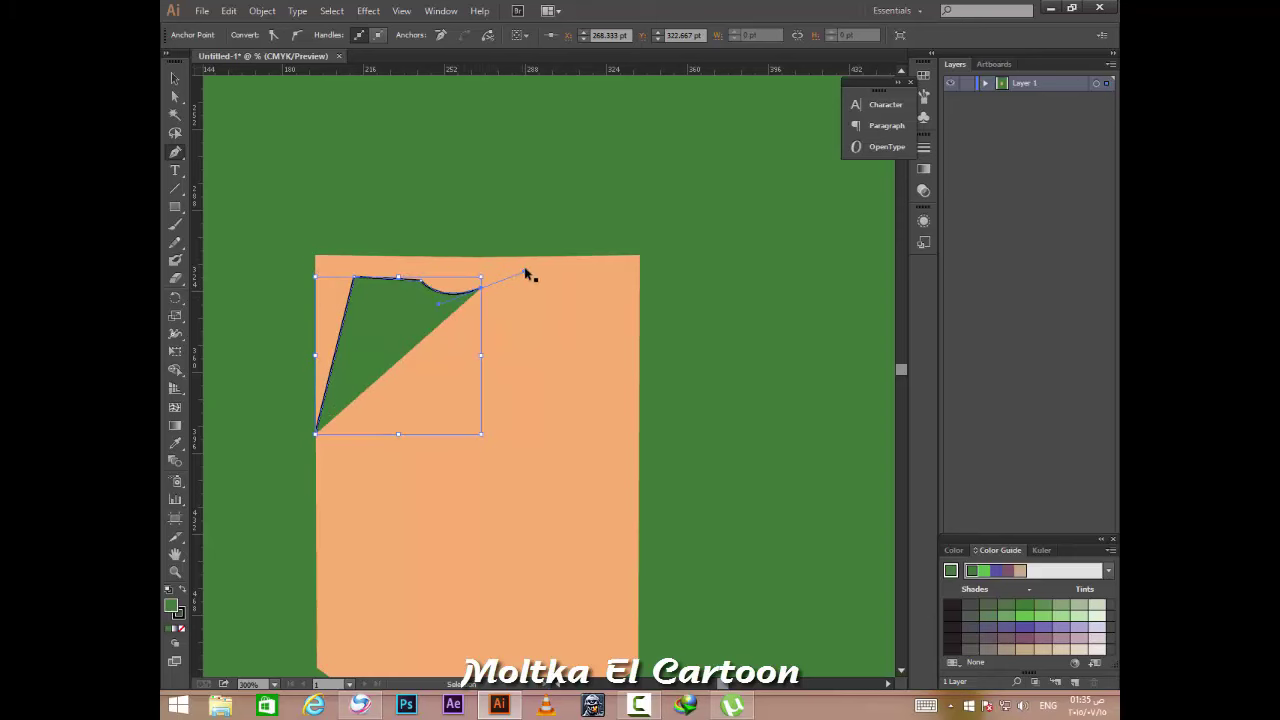
mouse_move(523, 271)
left_mouse_down()
mouse_move(472, 289)
mouse_move(479, 251)
left_mouse_up()
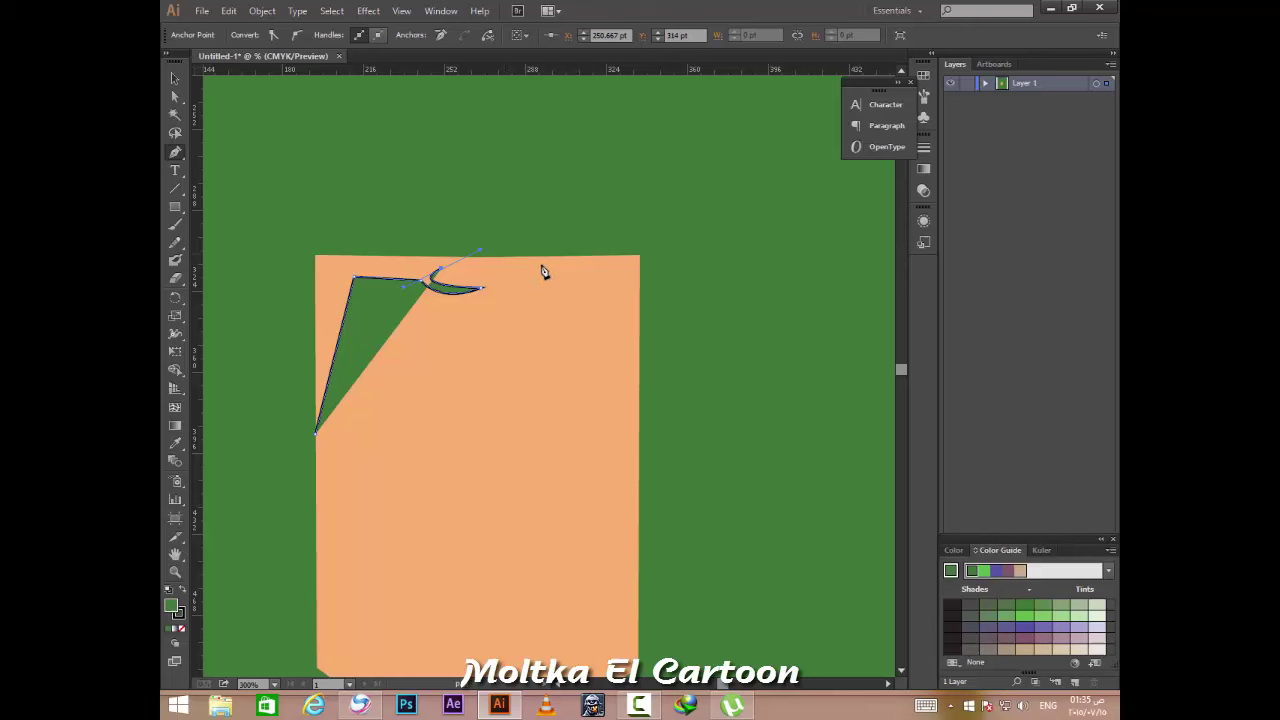
left_click(614, 268)
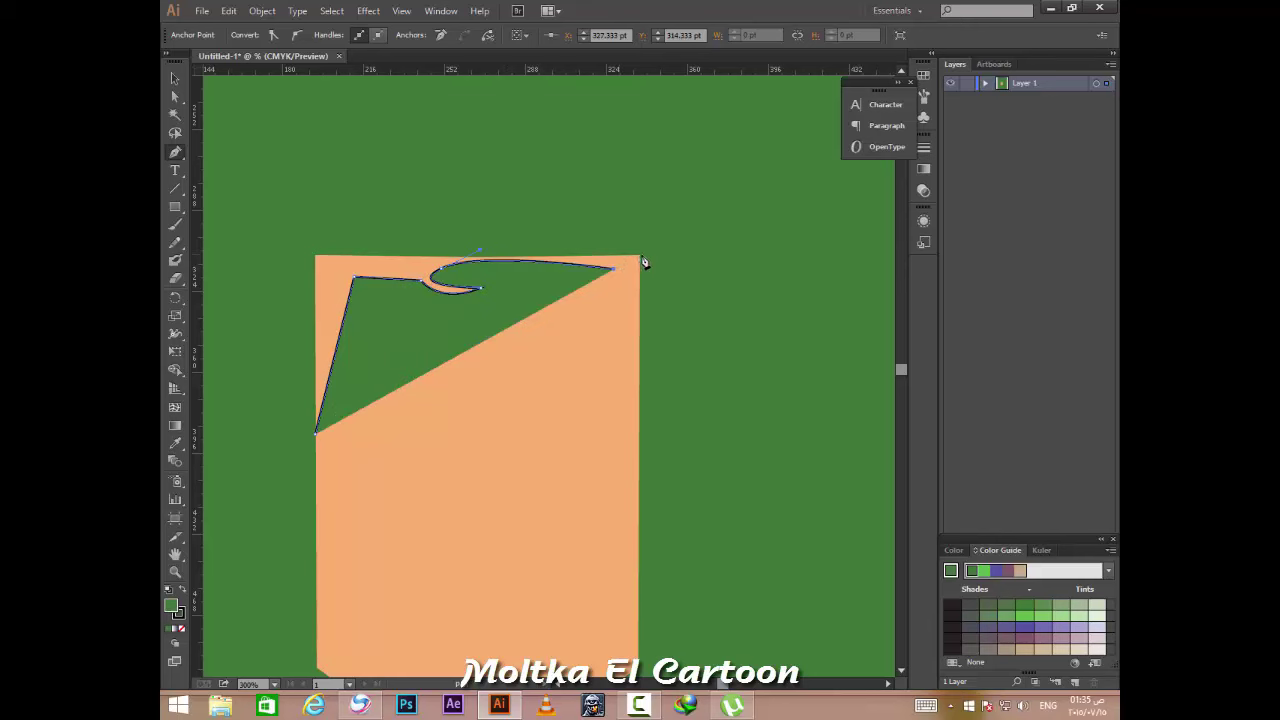
left_click(637, 414)
key("ctrl+z")
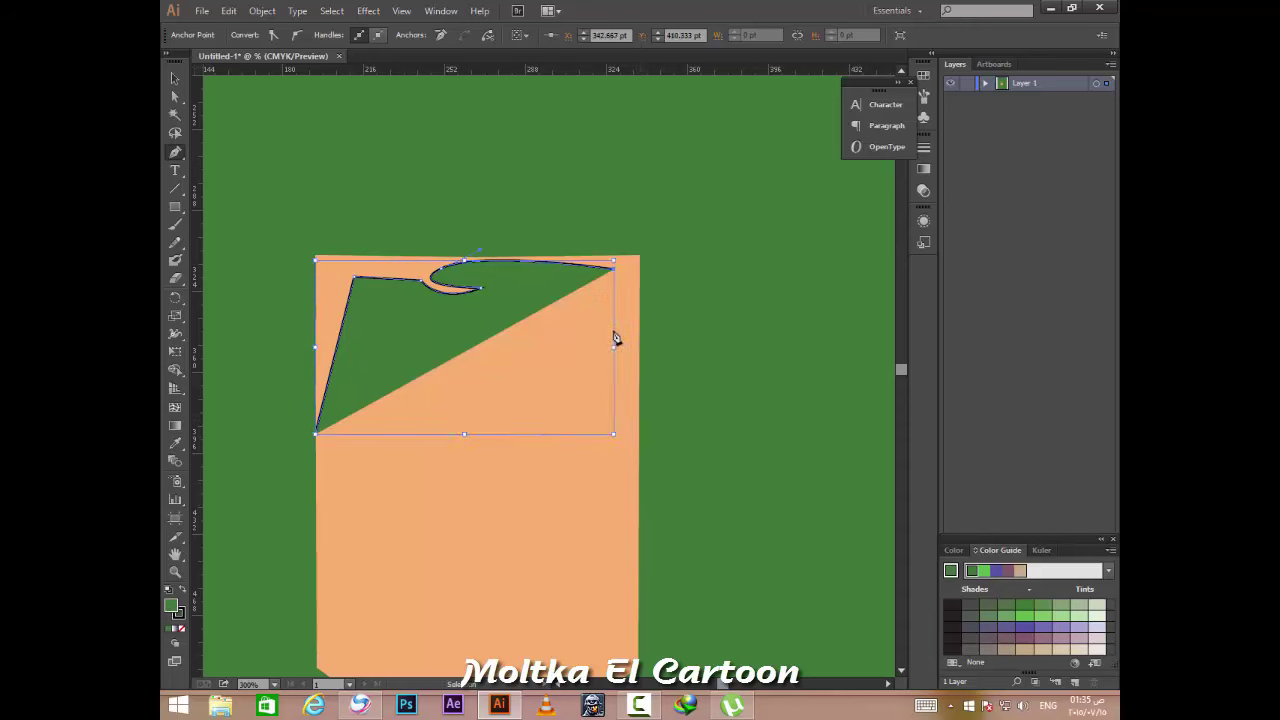
left_click(640, 430)
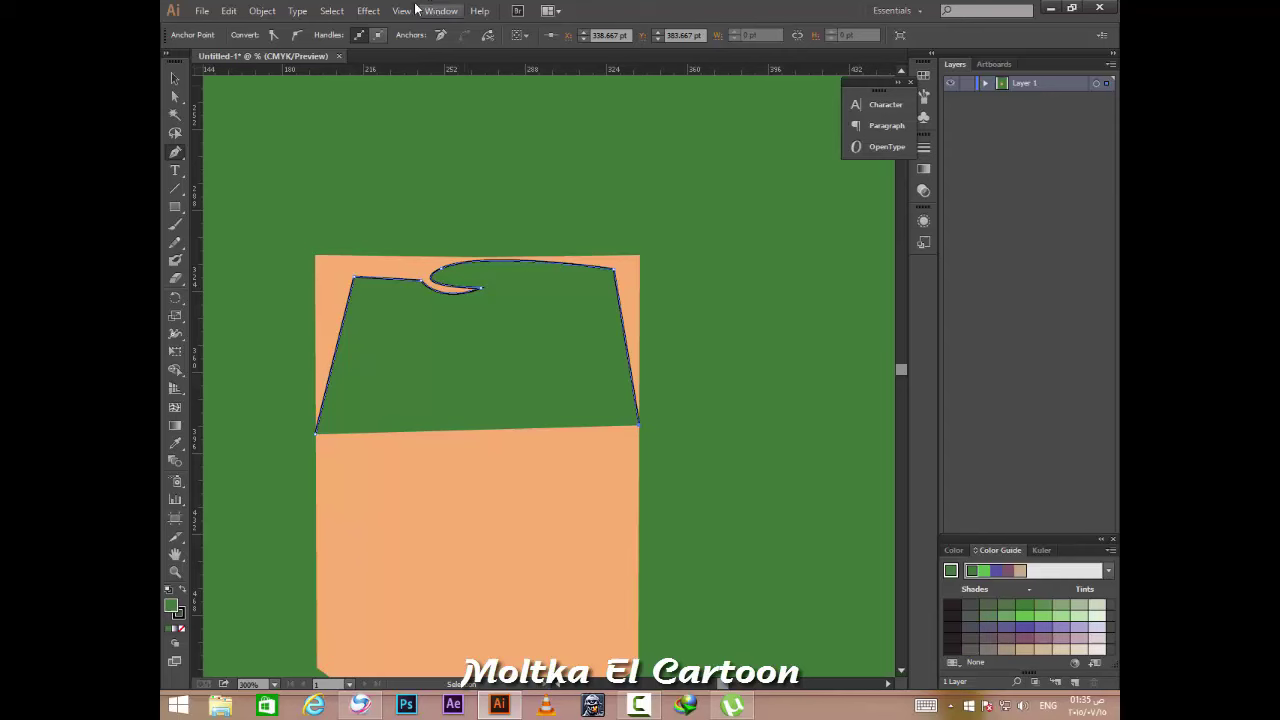
Turn on Overprint Preview and continue the outline over the head top to the left side.
left_click(401, 10)
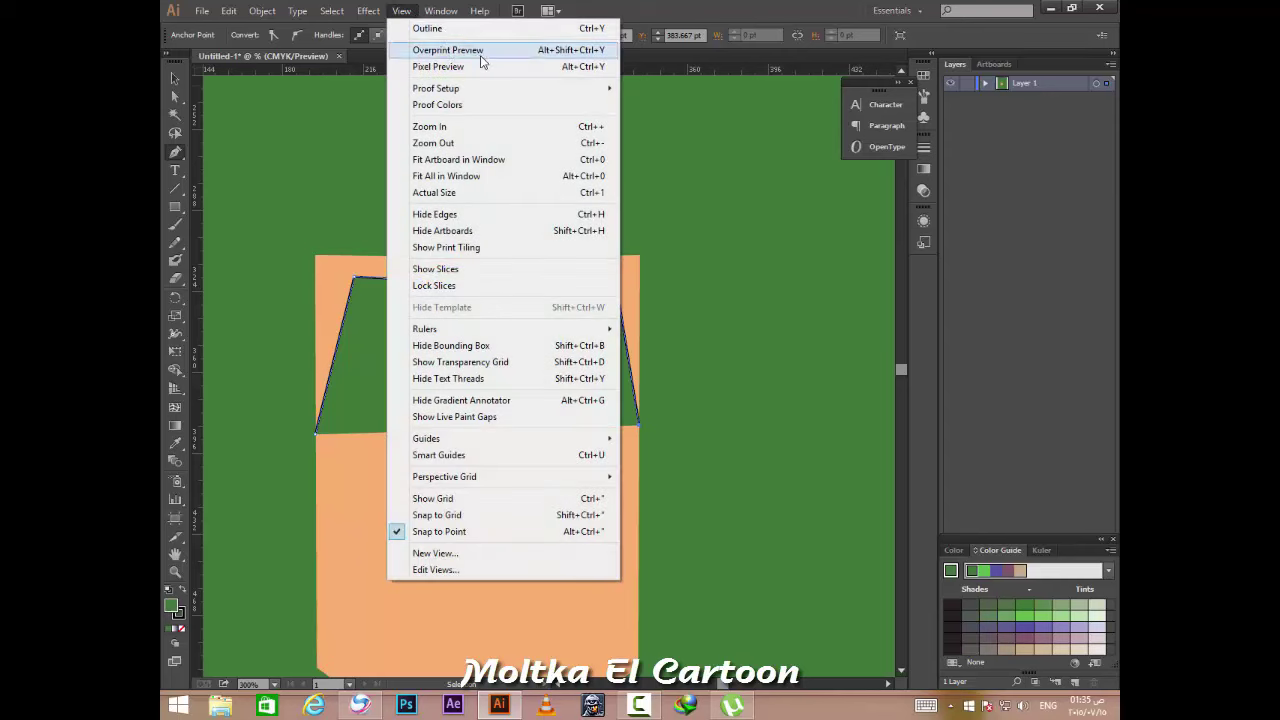
left_click(481, 58)
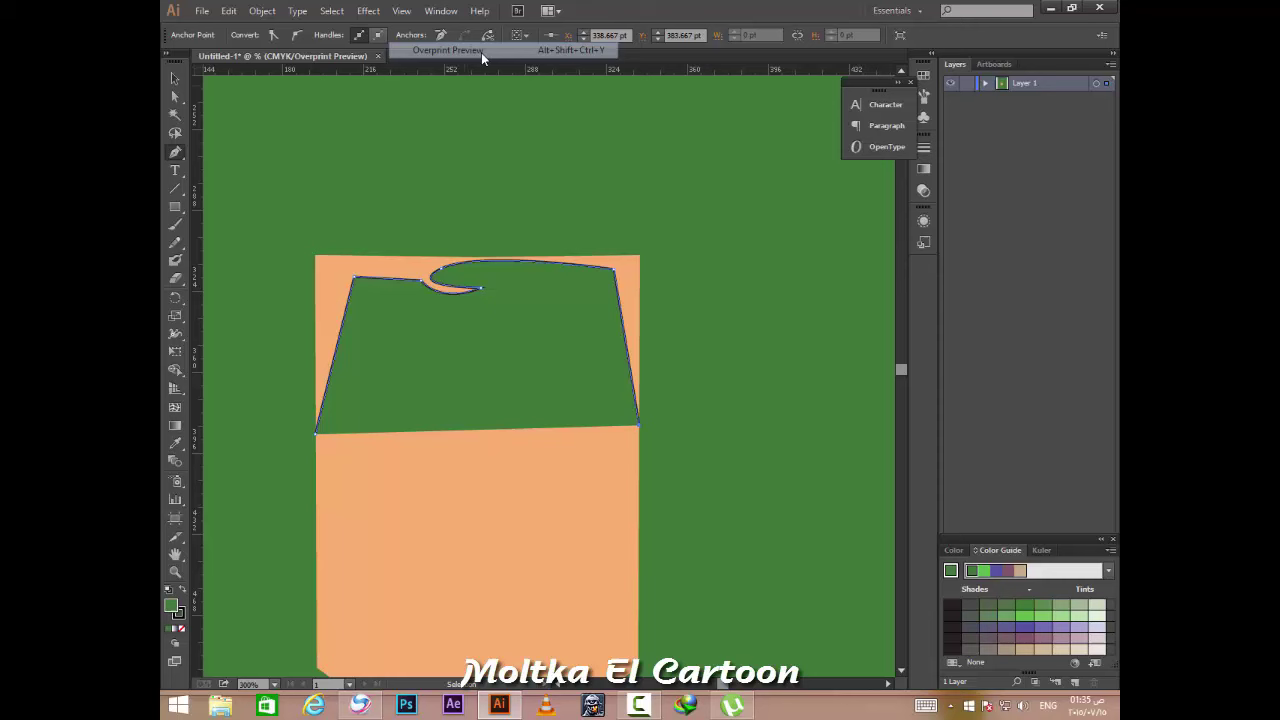
left_click(640, 257)
left_click(598, 205)
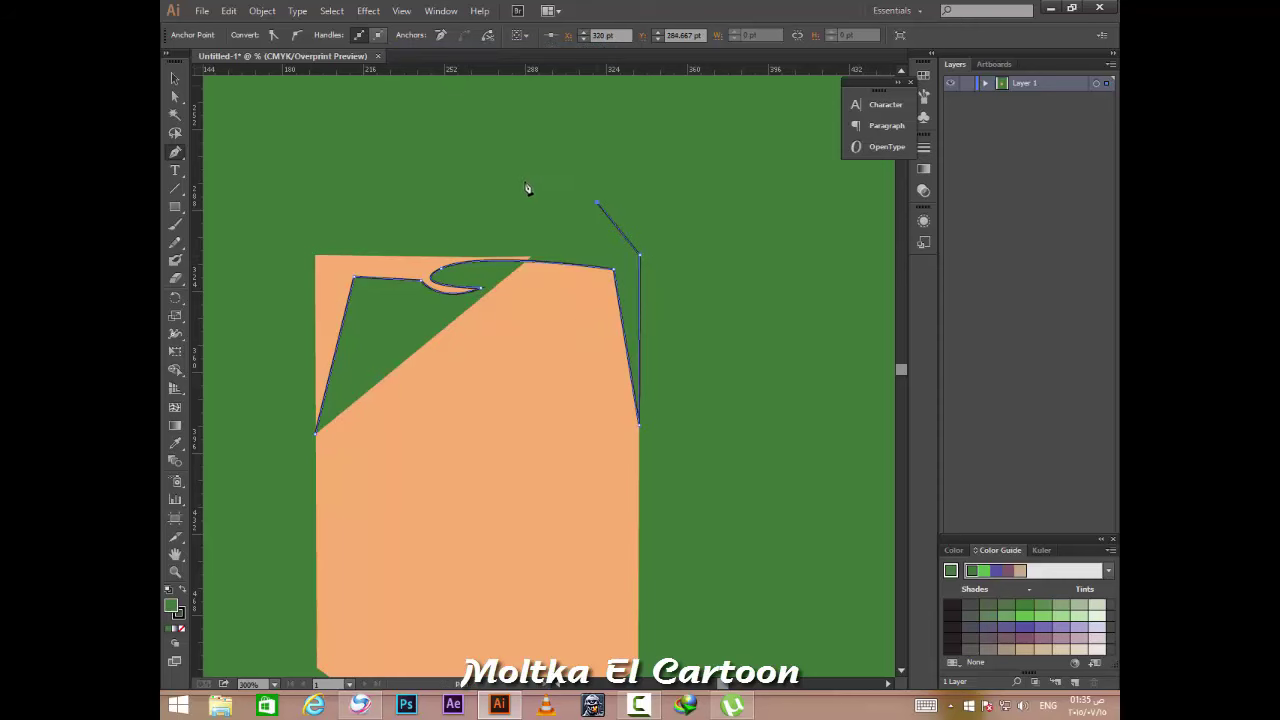
left_click(483, 178)
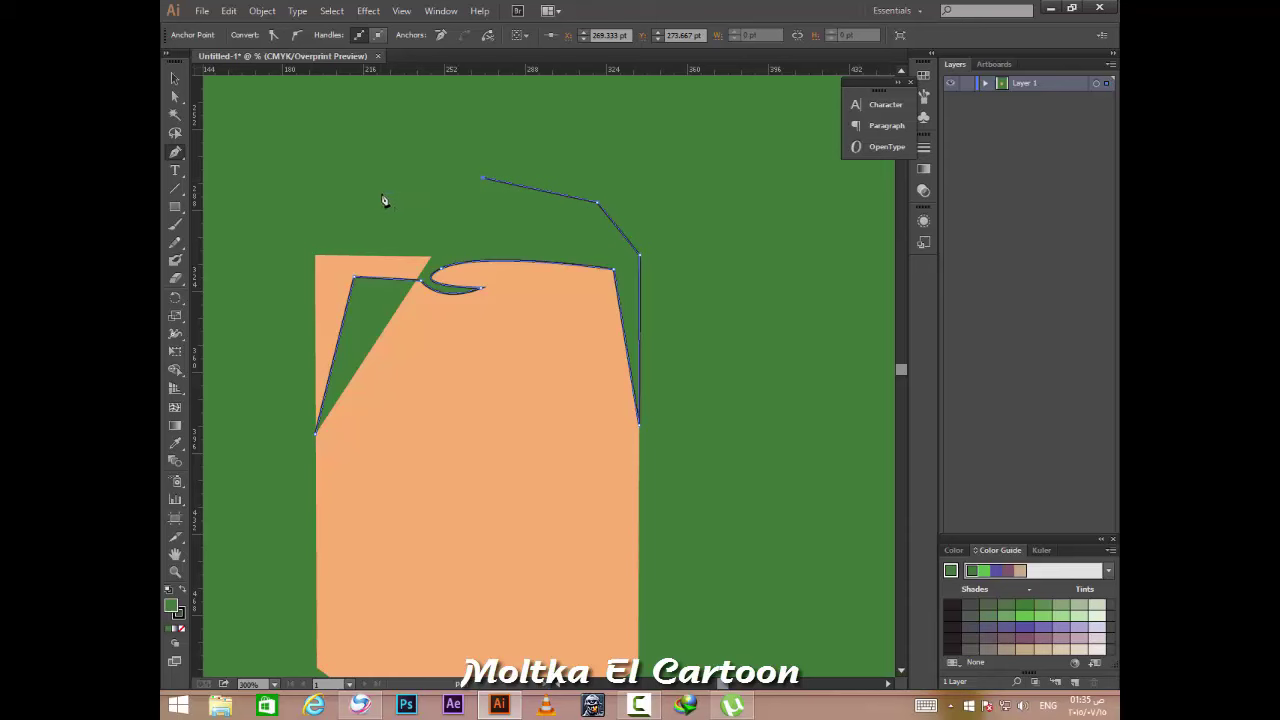
left_click(381, 193)
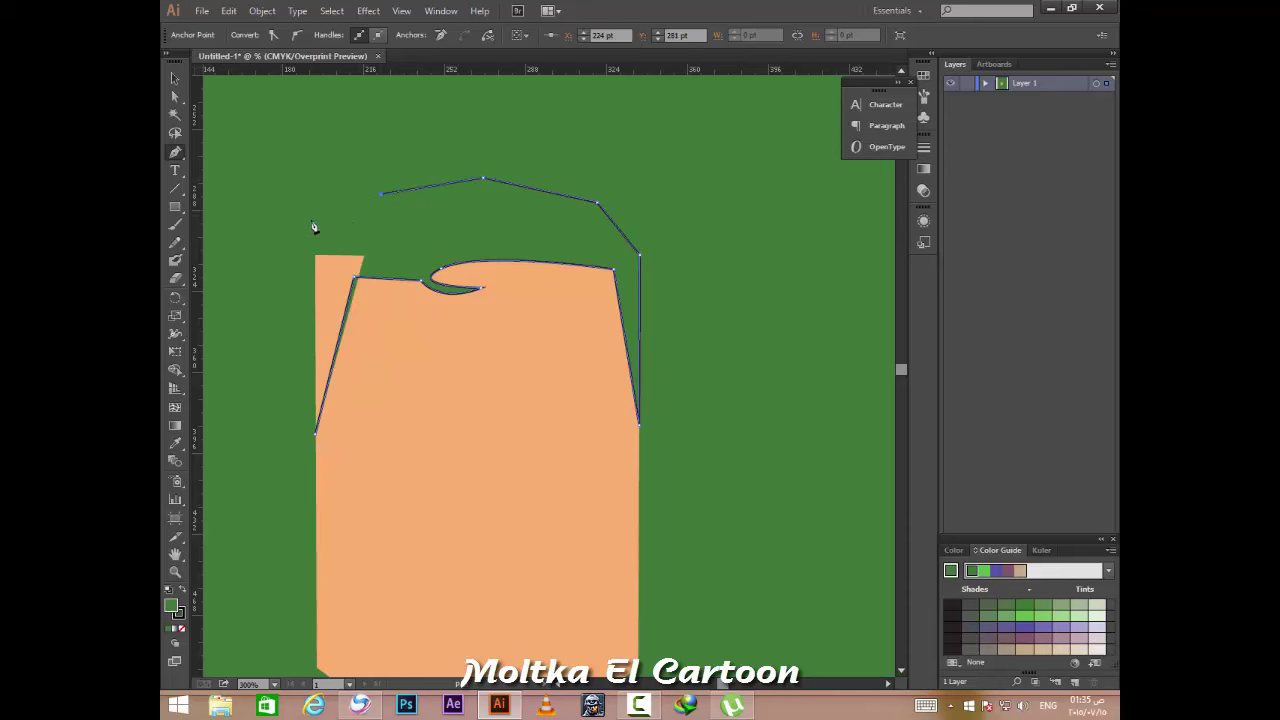
left_click(310, 219)
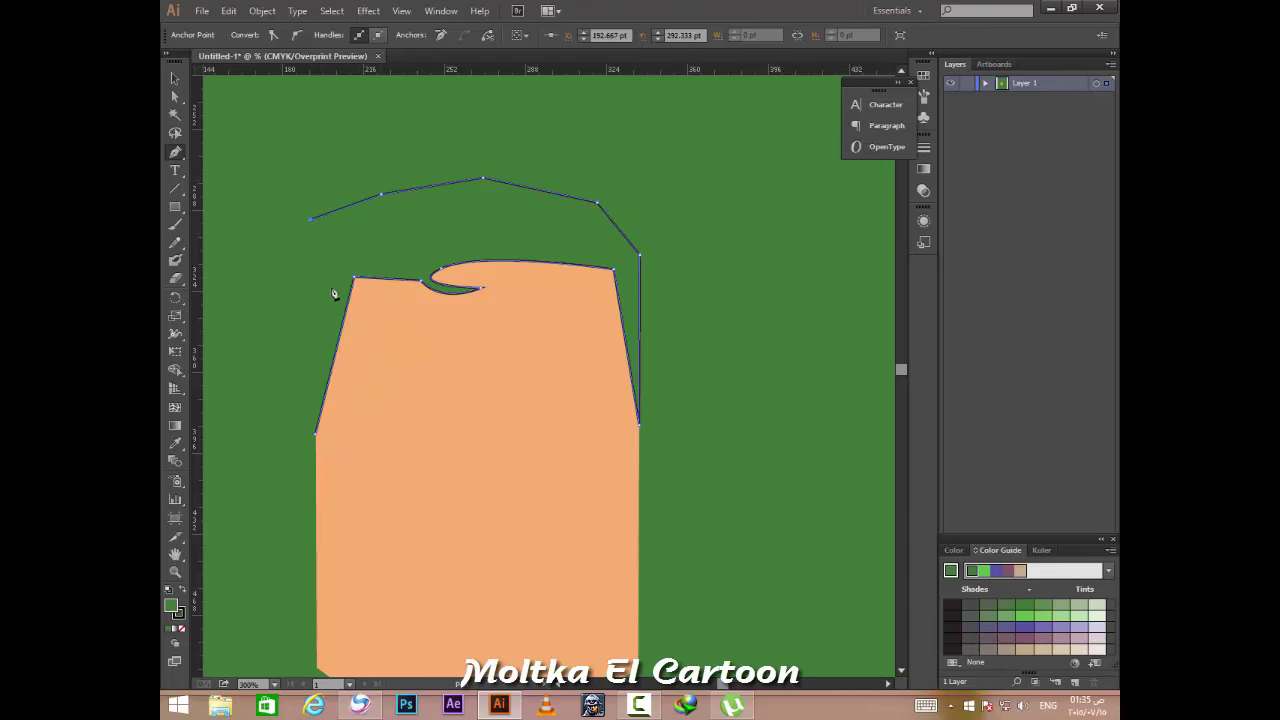
left_click(315, 441)
Fill the hair shape with dark brown #3f2002.
double_click(171, 605)
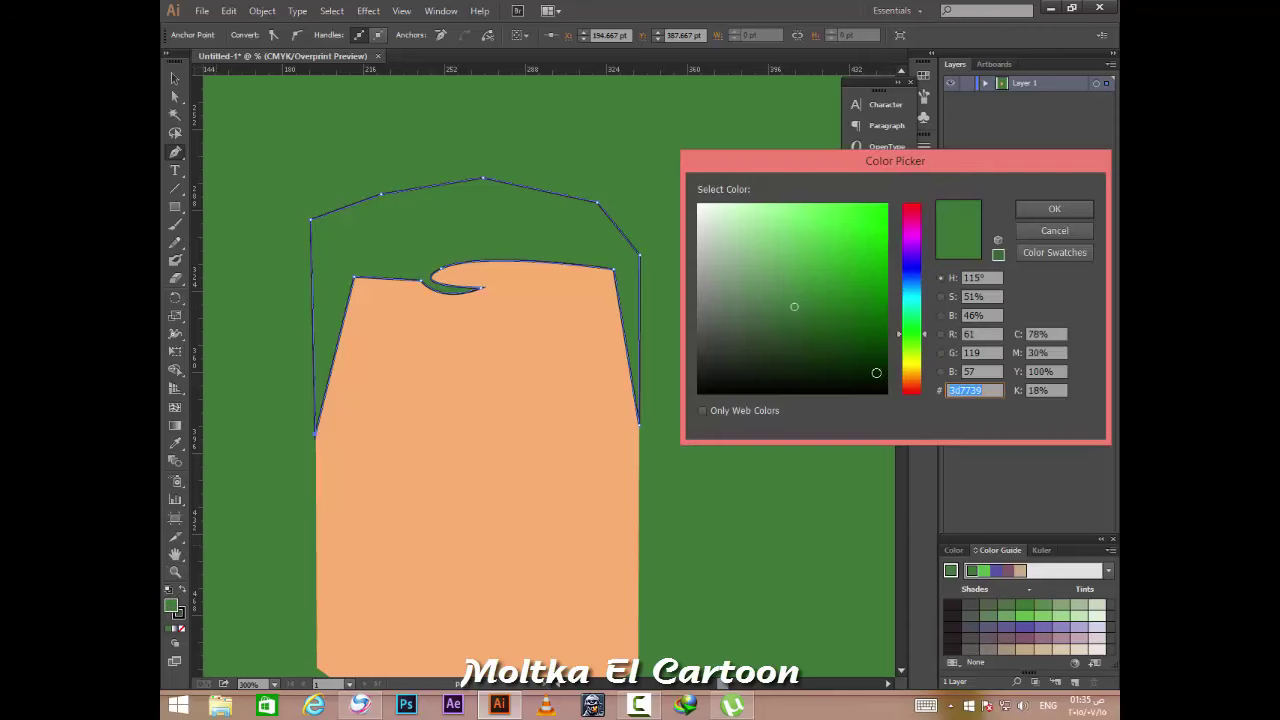
mouse_move(908, 340)
left_mouse_down()
mouse_move(910, 371)
mouse_move(883, 346)
mouse_move(908, 377)
left_mouse_up()
left_click(882, 343)
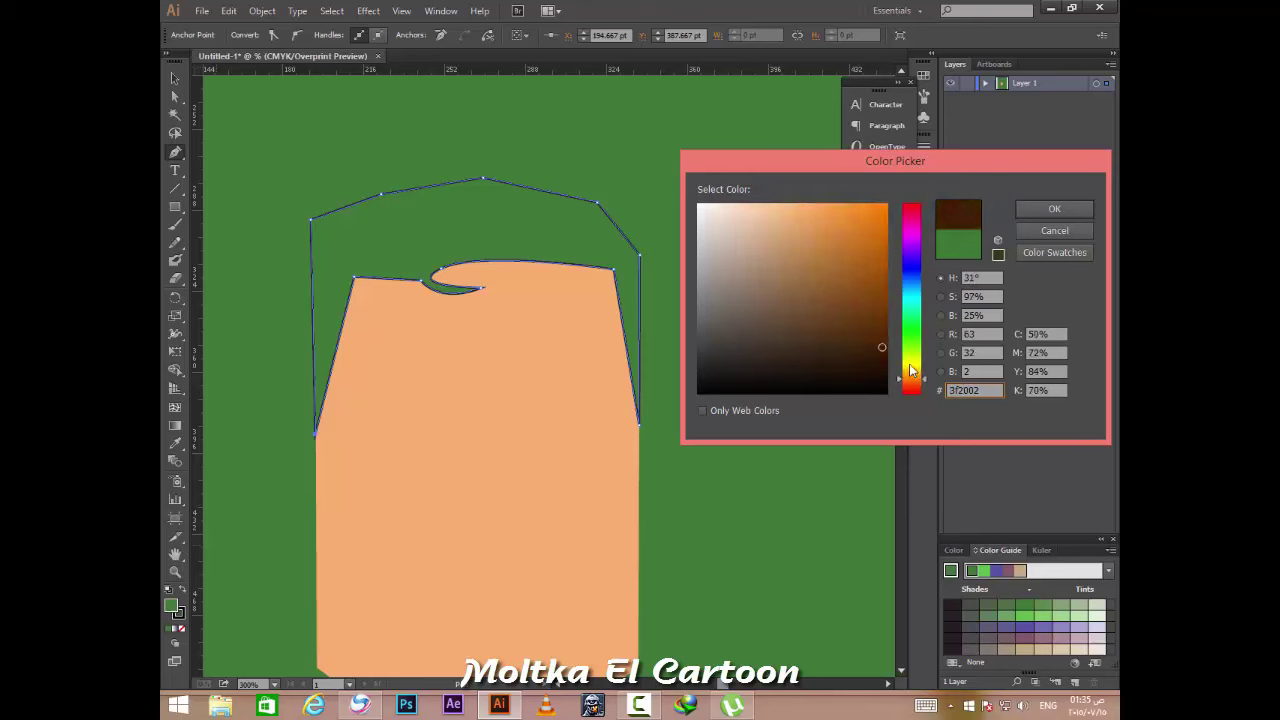
left_click(880, 332)
key("Return")
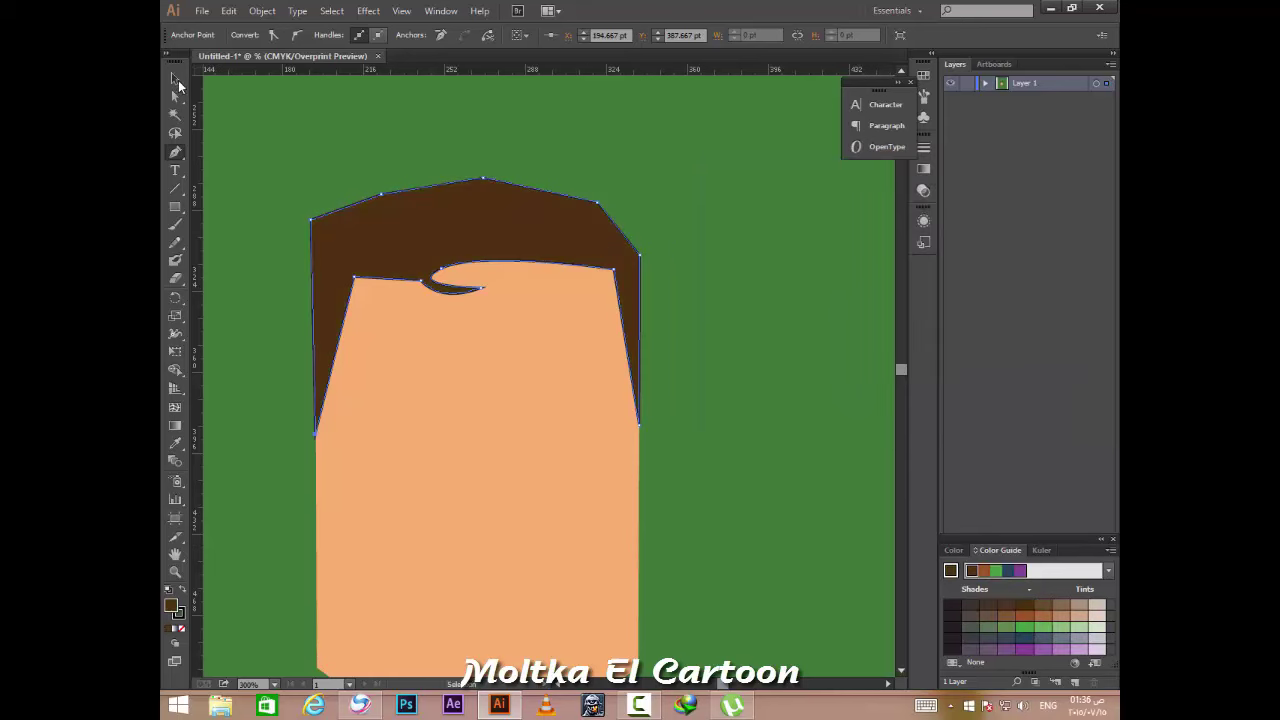
Reselect the hair shape and set its stroke to None.
left_click(175, 80)
left_click(351, 286)
scroll(571, 343, "down", 1)
scroll(513, 337, "up", 2)
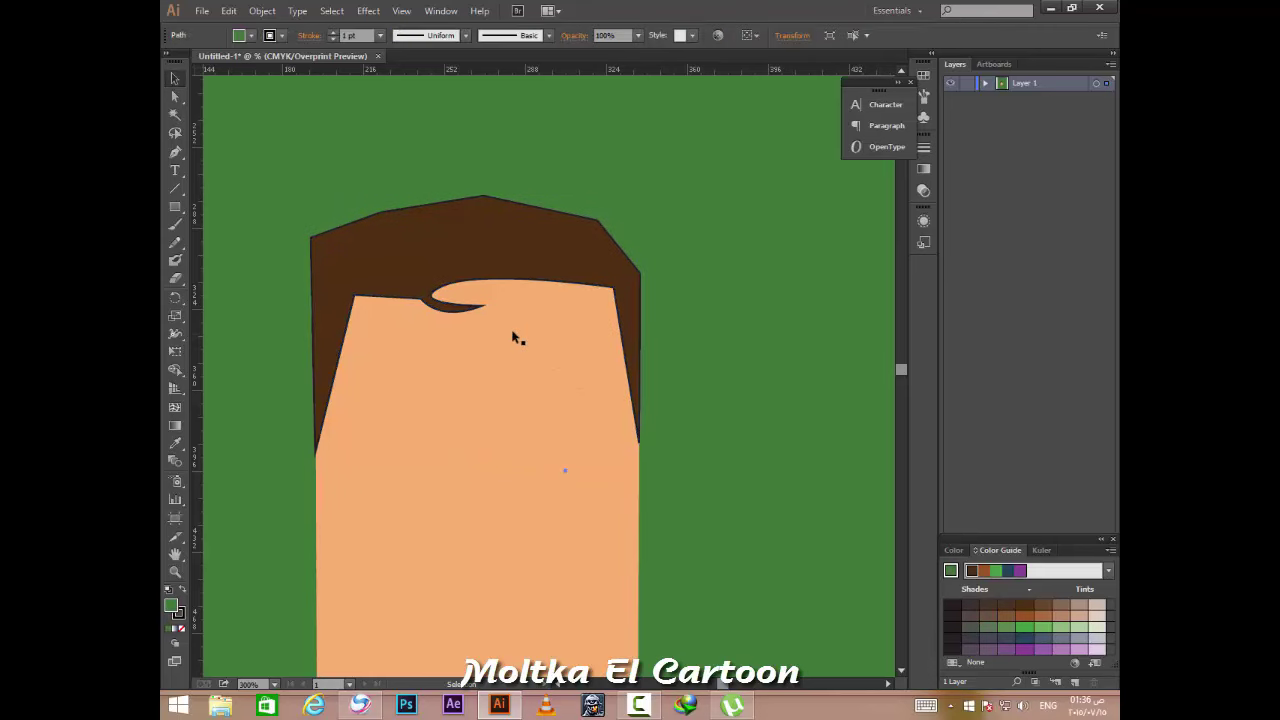
left_click(372, 268)
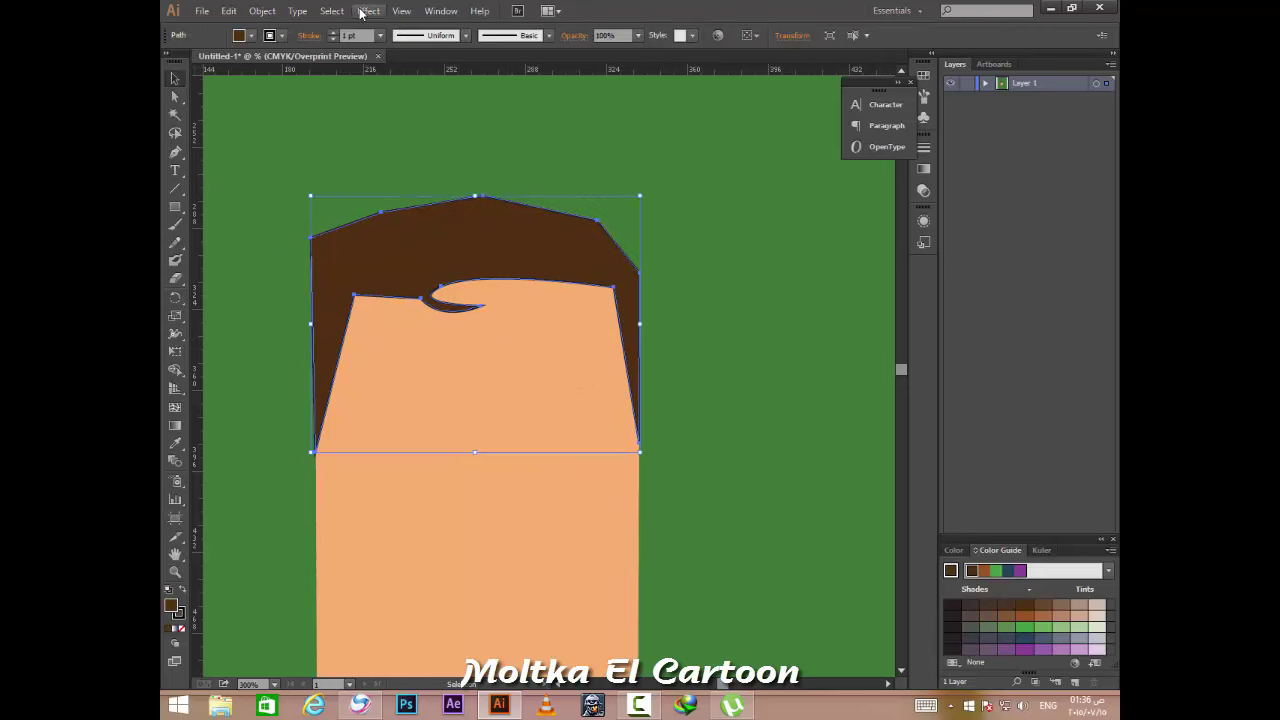
left_click(282, 35)
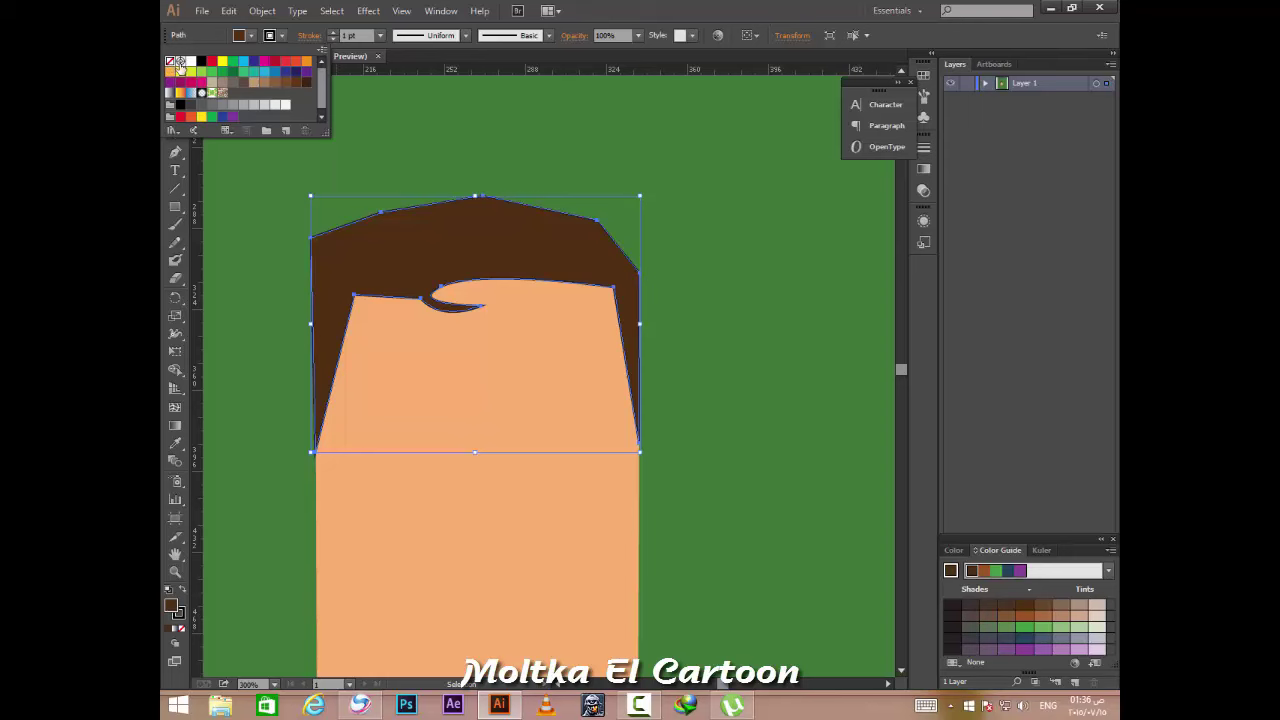
left_click(170, 63)
left_click(760, 360)
scroll(494, 423, "down", 1)
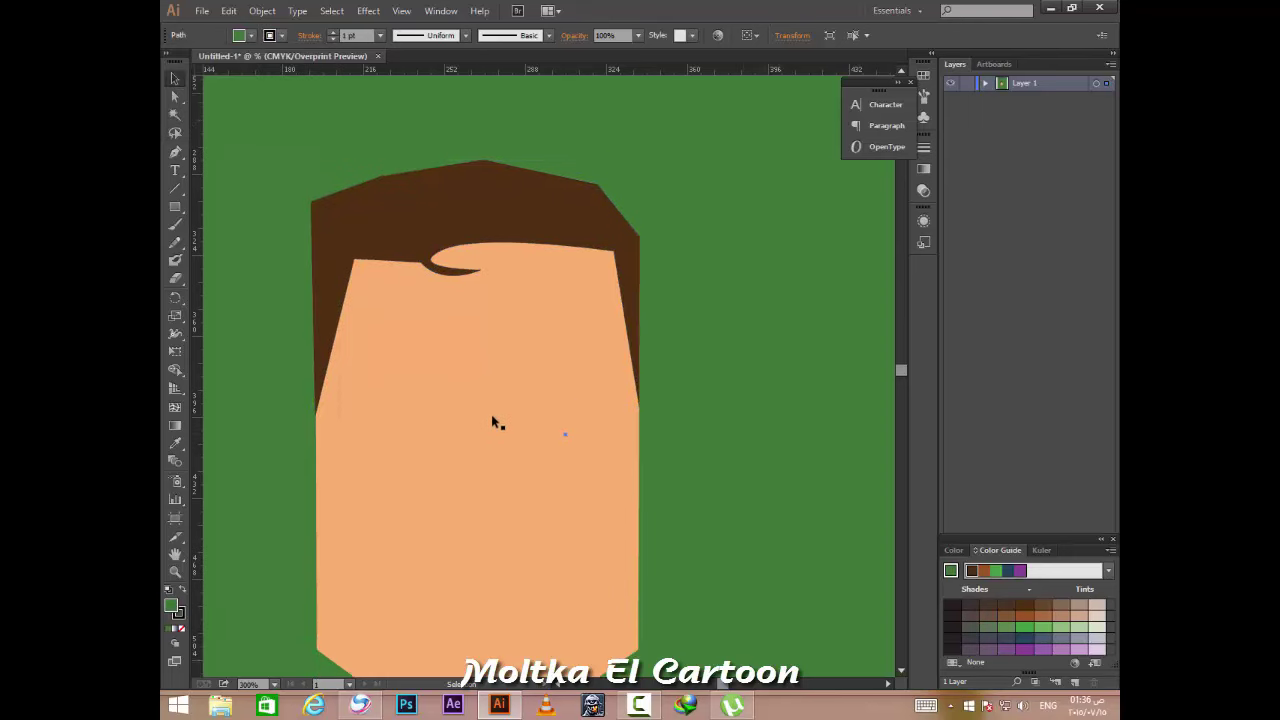
scroll(497, 420, "down", 1)
scroll(455, 403, "down", 1)
scroll(455, 403, "up", 2)
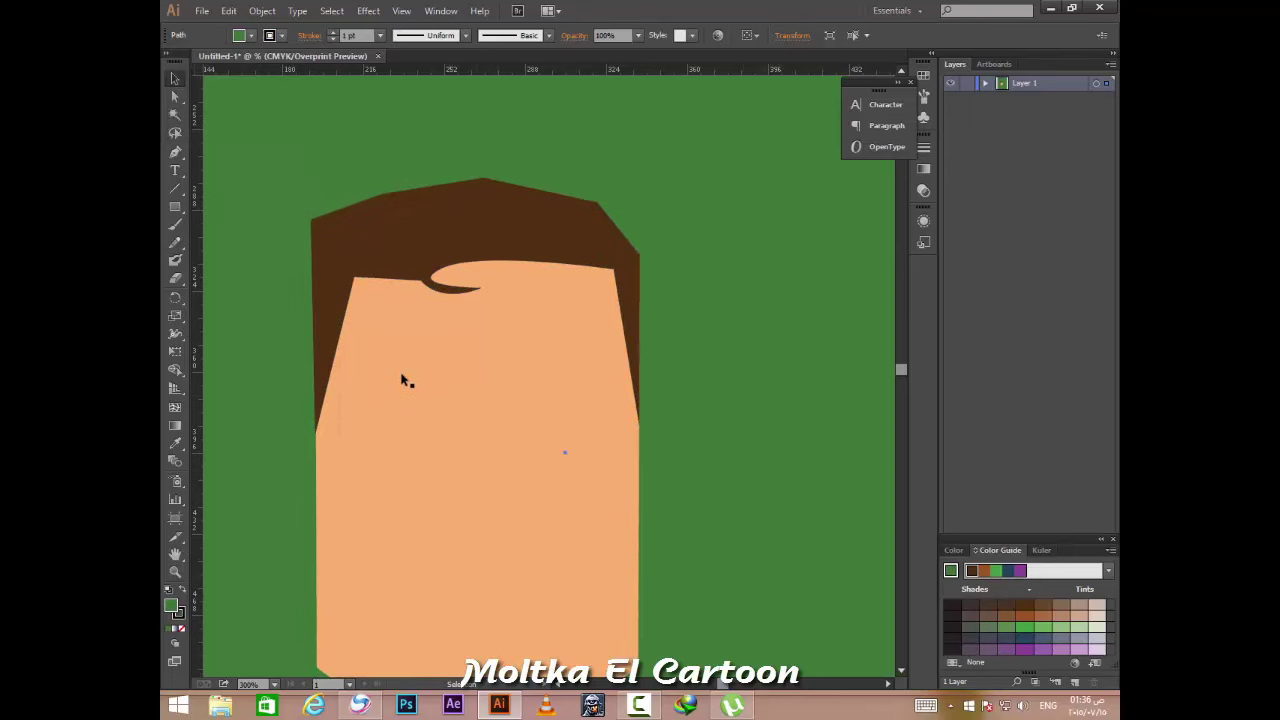
scroll(480, 405, "down", 1)
scroll(408, 366, "up", 2)
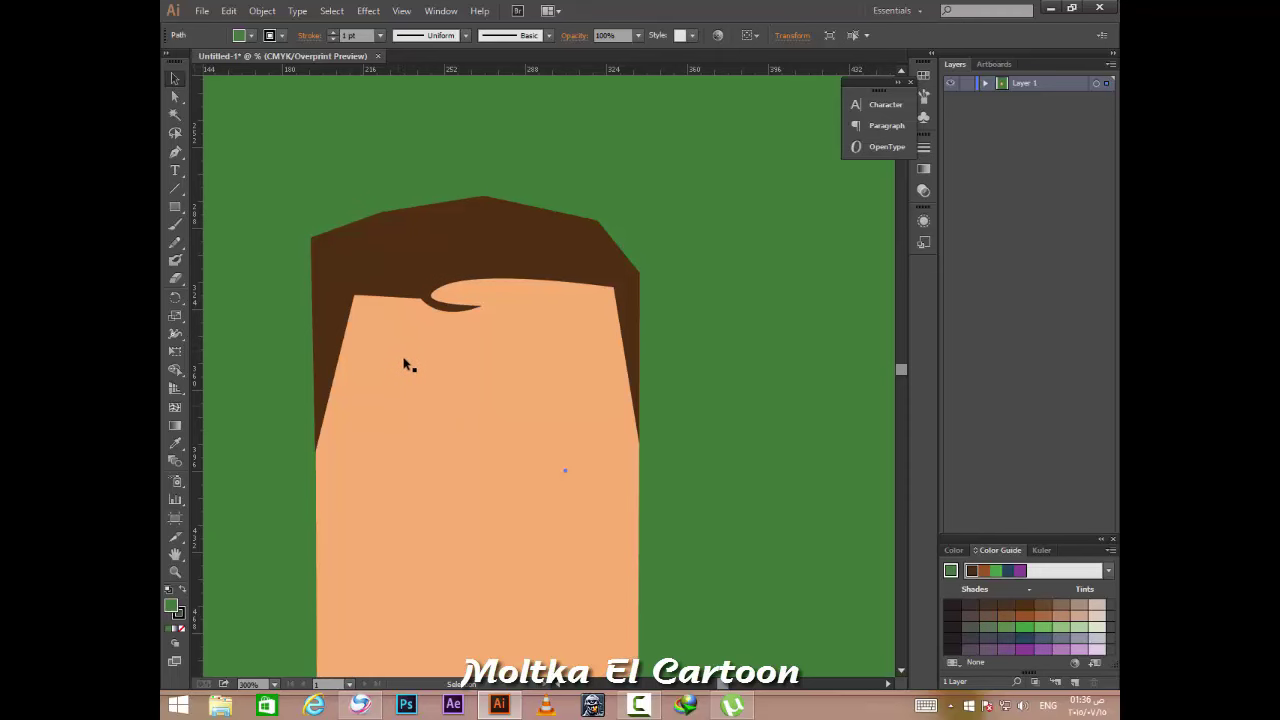
scroll(380, 360, "down", 1)
scroll(380, 360, "down", 3)
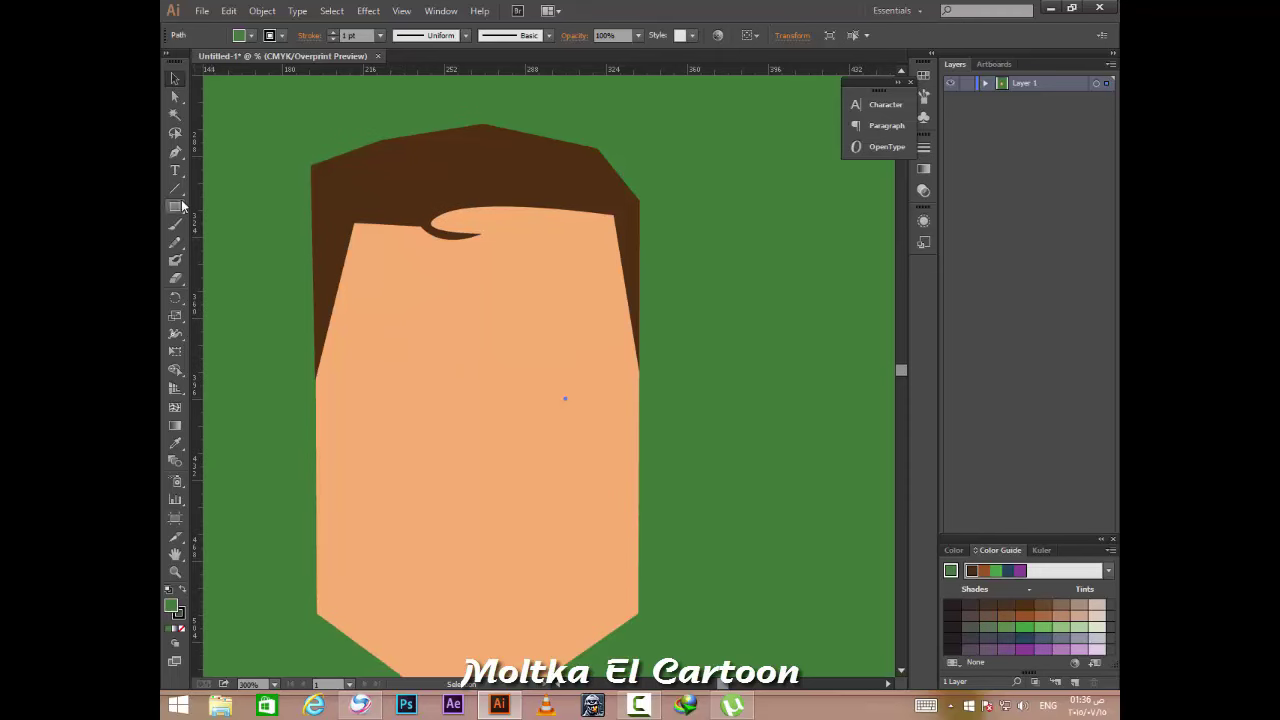
scroll(442, 309, "down", 1)
scroll(441, 307, "down", 2)
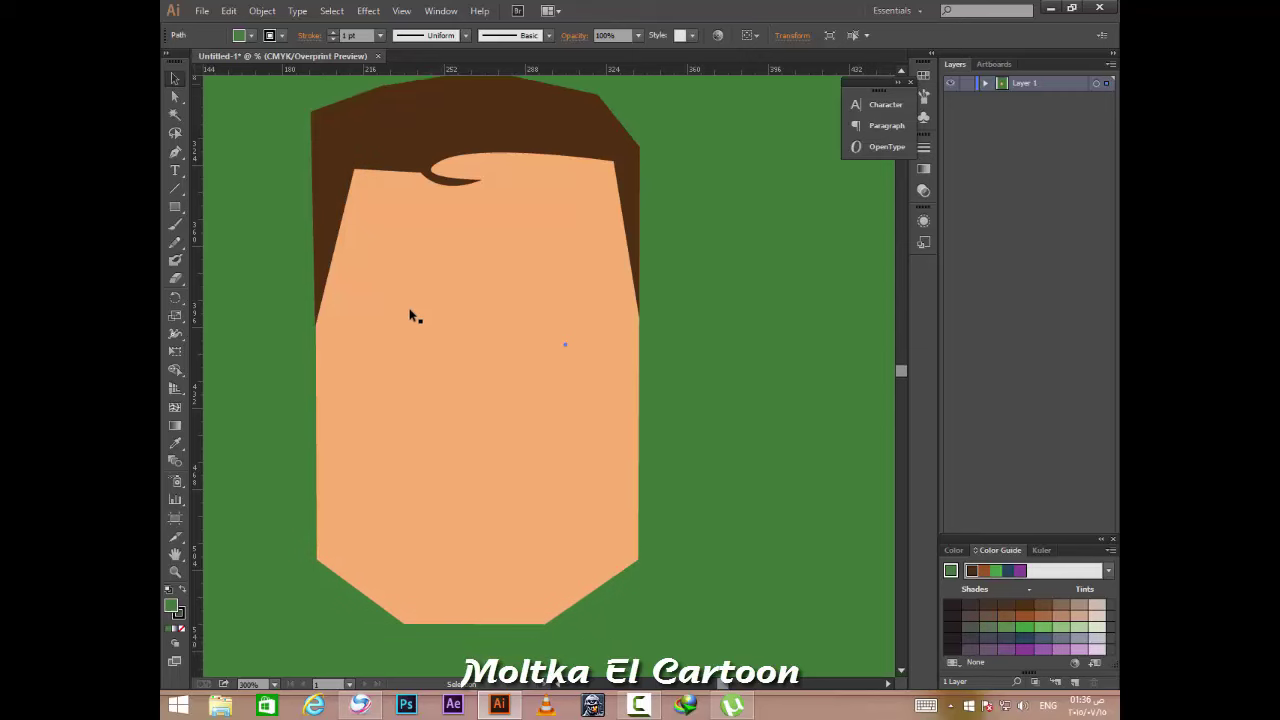
scroll(414, 314, "down", 1)
scroll(389, 320, "down", 2)
scroll(340, 351, "left", 3)
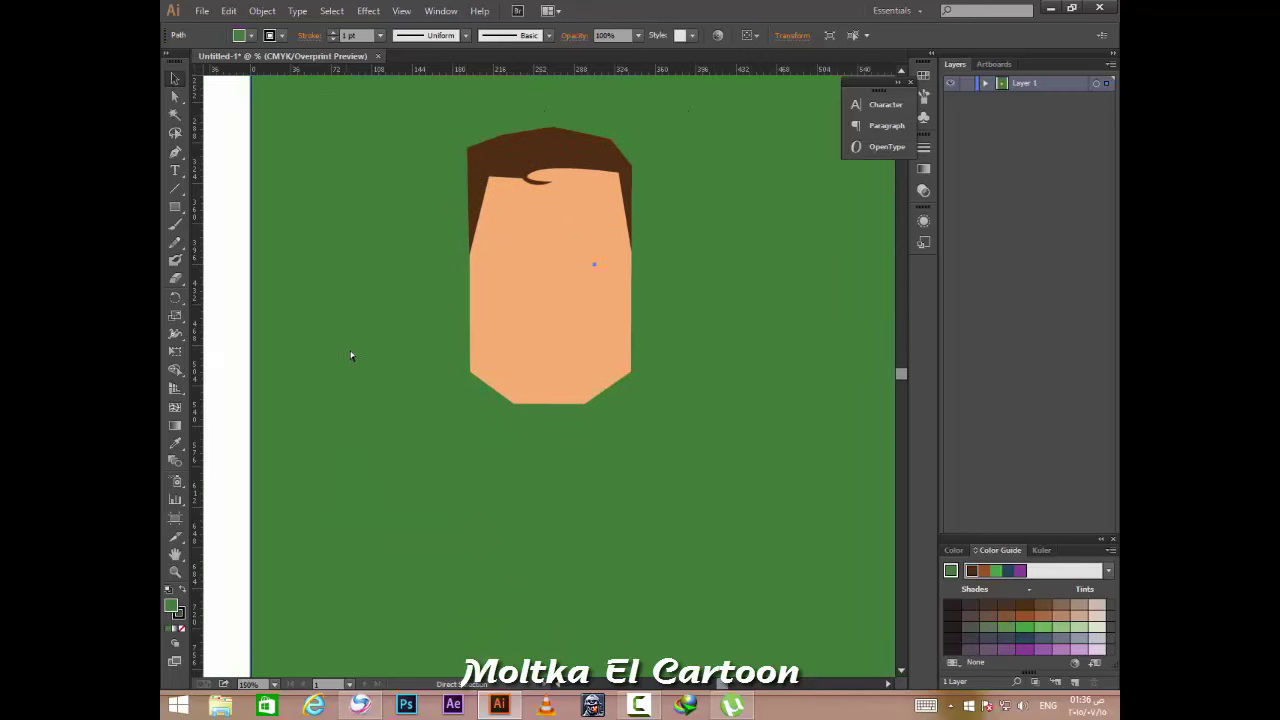
scroll(446, 360, "right", 1)
scroll(423, 309, "down", 2)
scroll(423, 309, "up", 1)
scroll(444, 312, "up", 2)
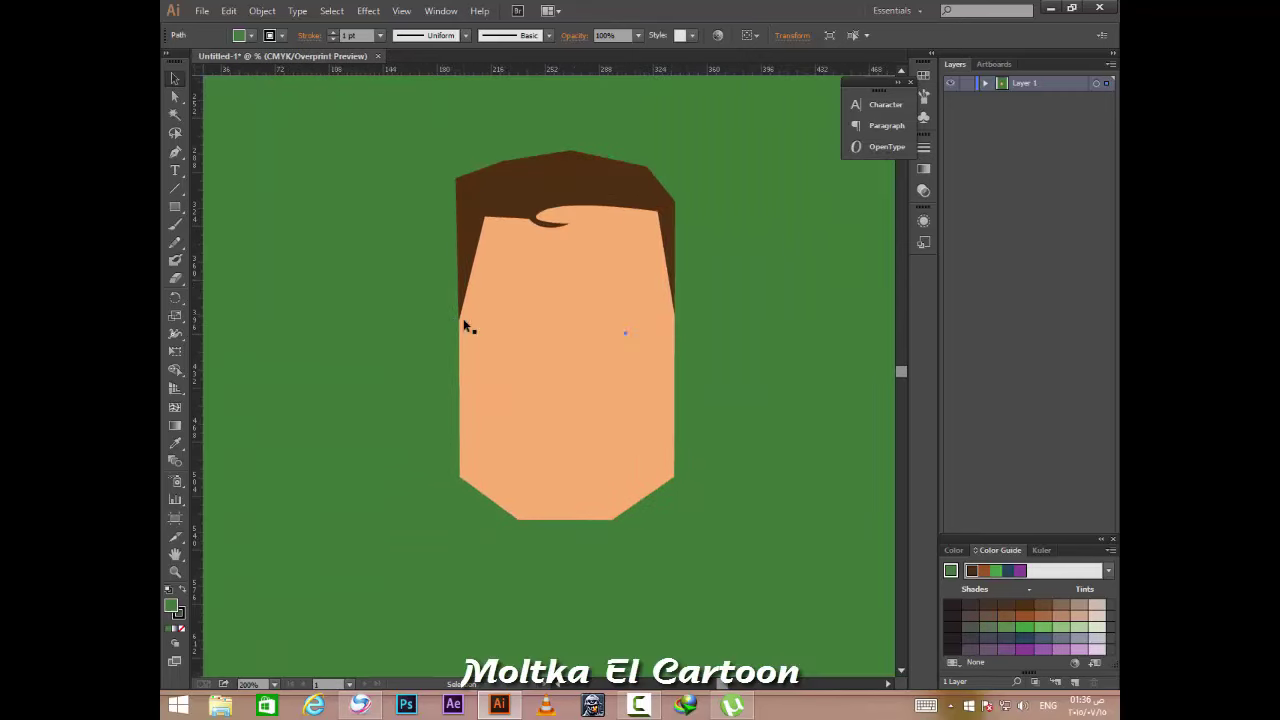
scroll(572, 340, "up", 1)
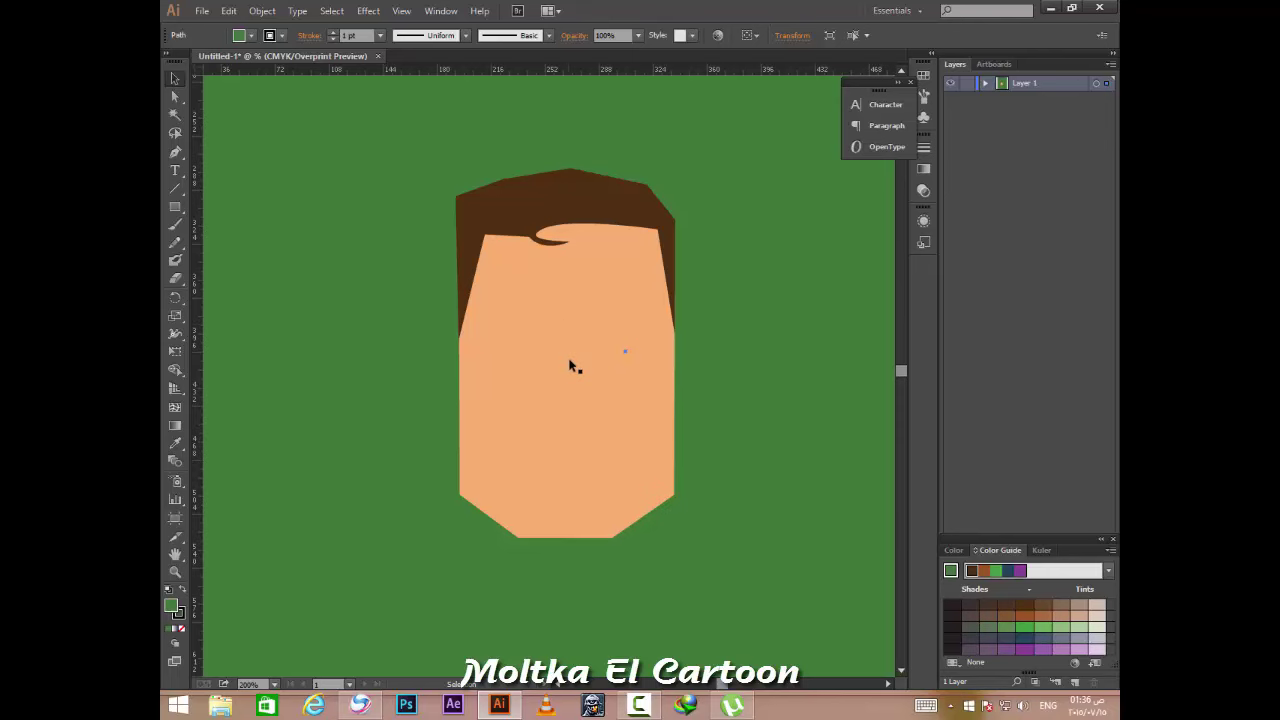
left_click(175, 152)
scroll(544, 348, "up", 1)
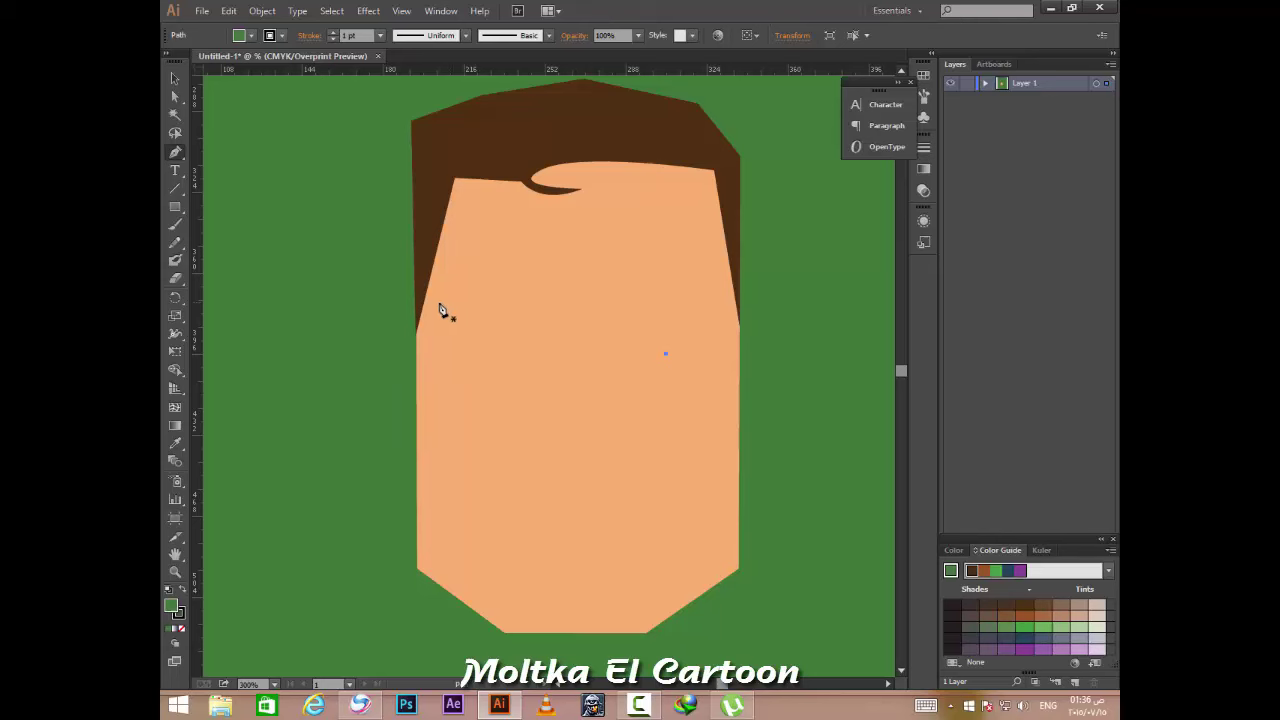
Draw a thin four-point bar on the upper-left forehead and eyedrop the hair's brown into it.
left_click(438, 321)
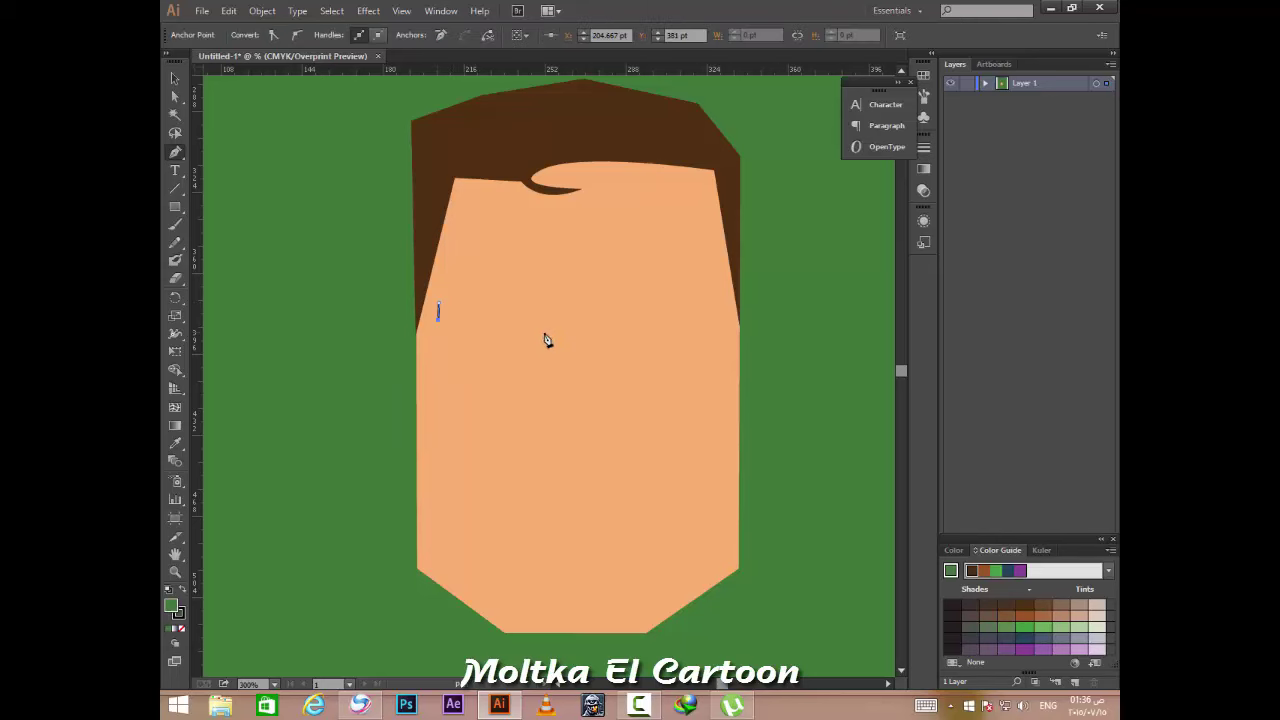
left_click(548, 328)
left_click(545, 312)
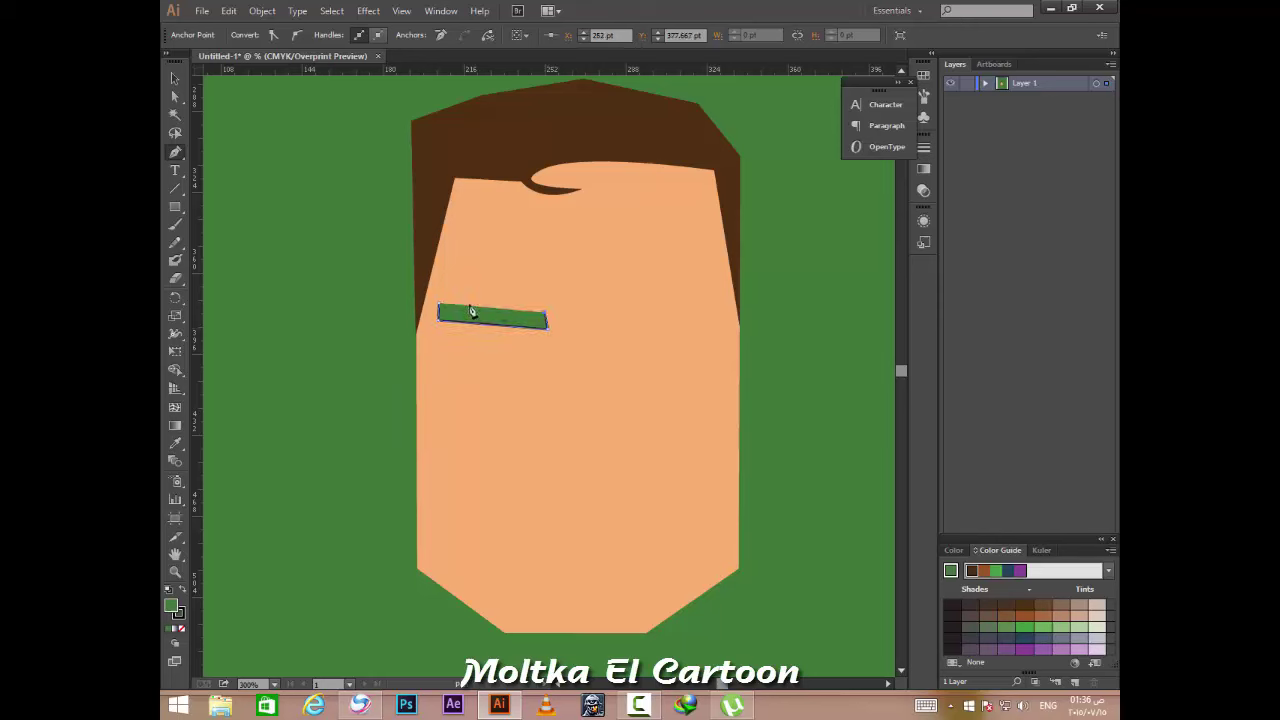
left_click(439, 310)
left_click(175, 443)
left_click(538, 184)
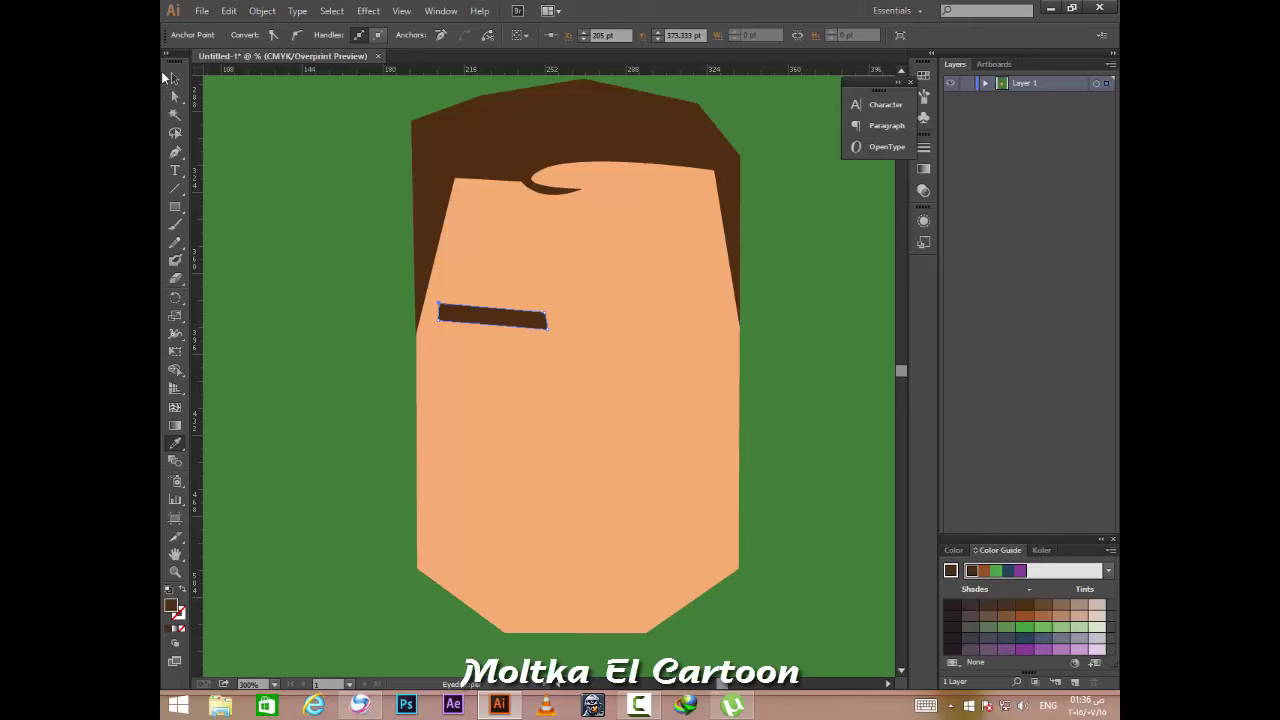
left_click(172, 78)
Select the brown eyebrow bar, then copy and paste a duplicate.
left_click(512, 327)
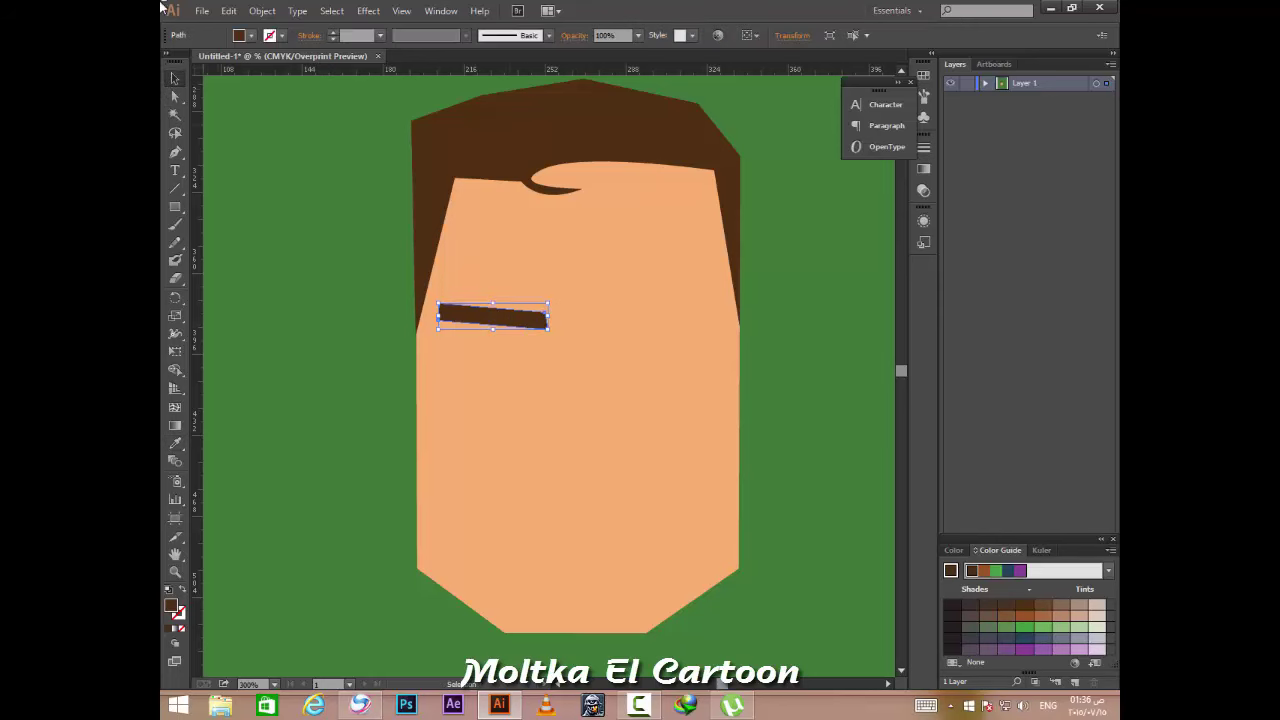
left_click(282, 35)
left_click(301, 192)
key("a")
left_click(501, 318)
key("ctrl+c")
key("ctrl+v")
Position the eyebrow copy on the right forehead with Transform > Move, then lower it slightly.
left_click_drag(558, 378, 658, 306)
right_click(658, 306)
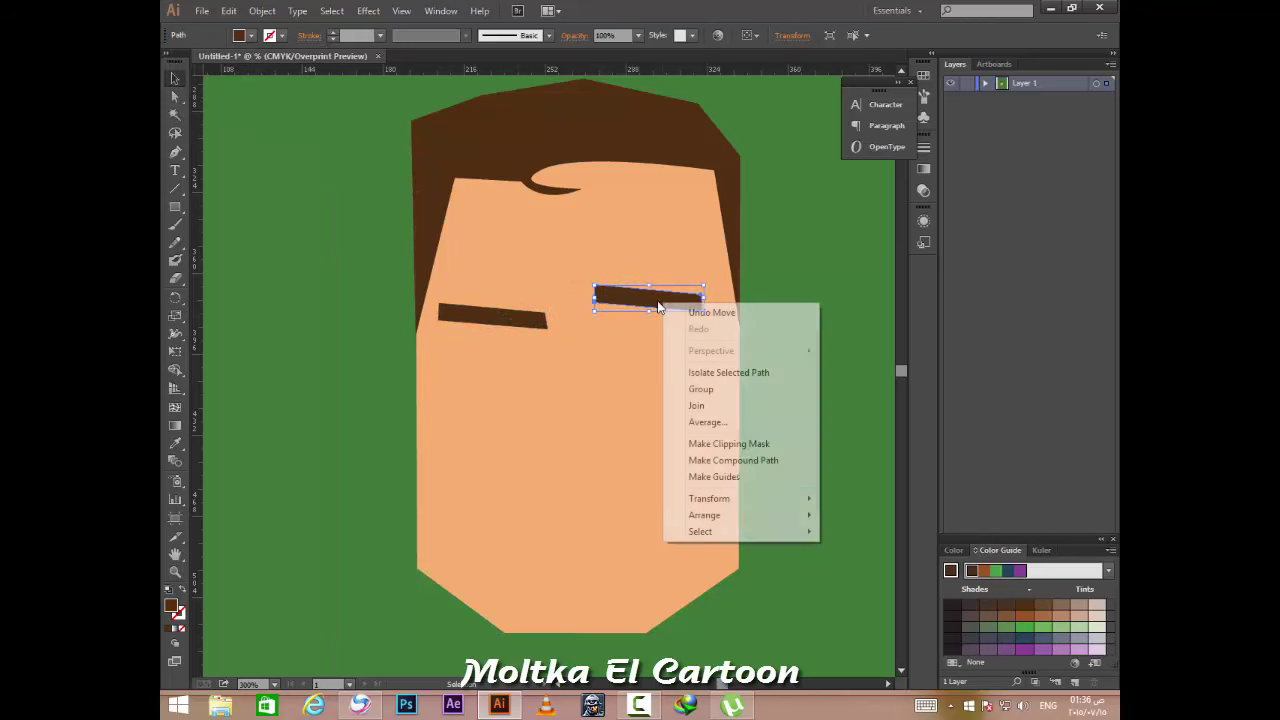
mouse_move(740, 498)
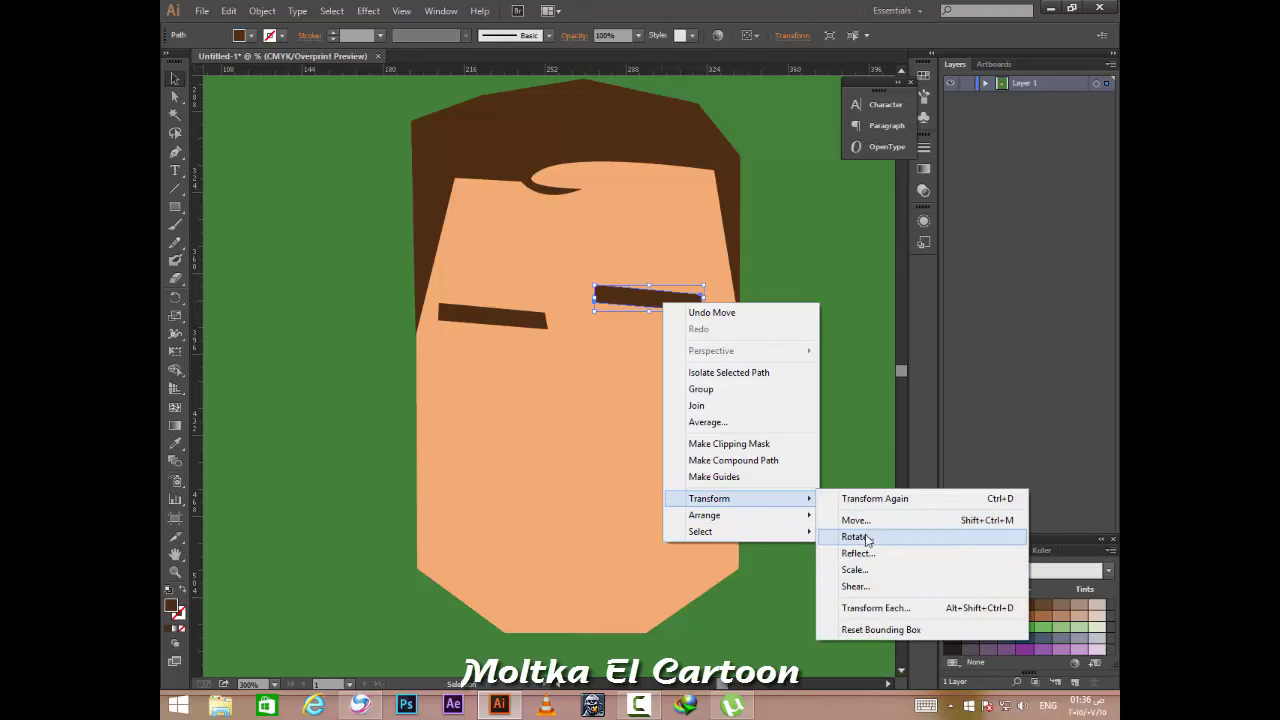
left_click(856, 520)
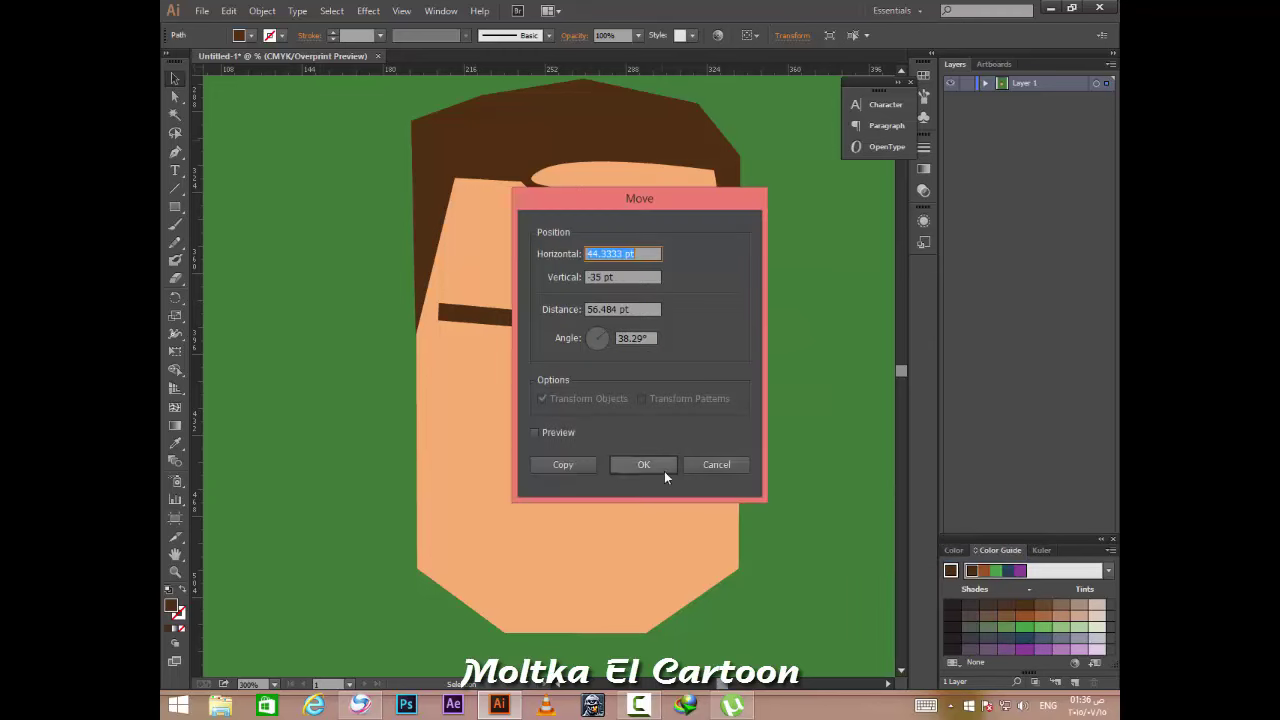
left_click(664, 466)
left_click(650, 322)
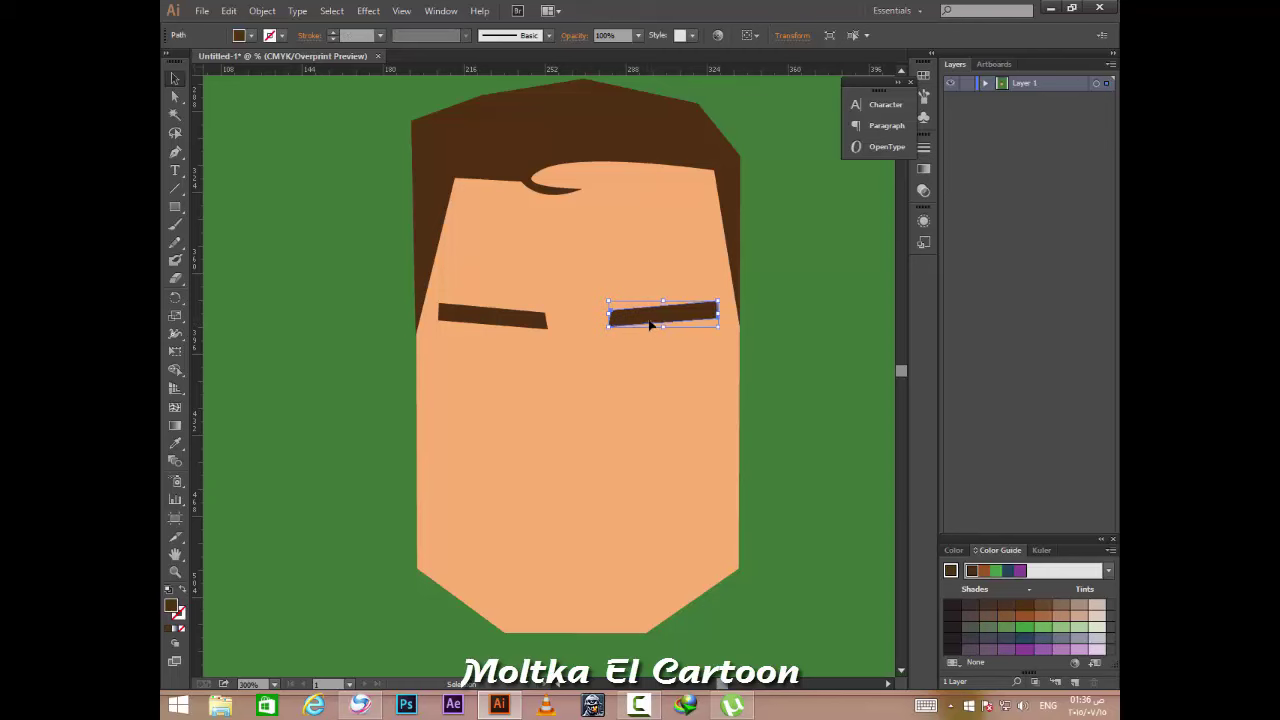
left_click_drag(650, 322, 643, 329)
left_click(744, 339)
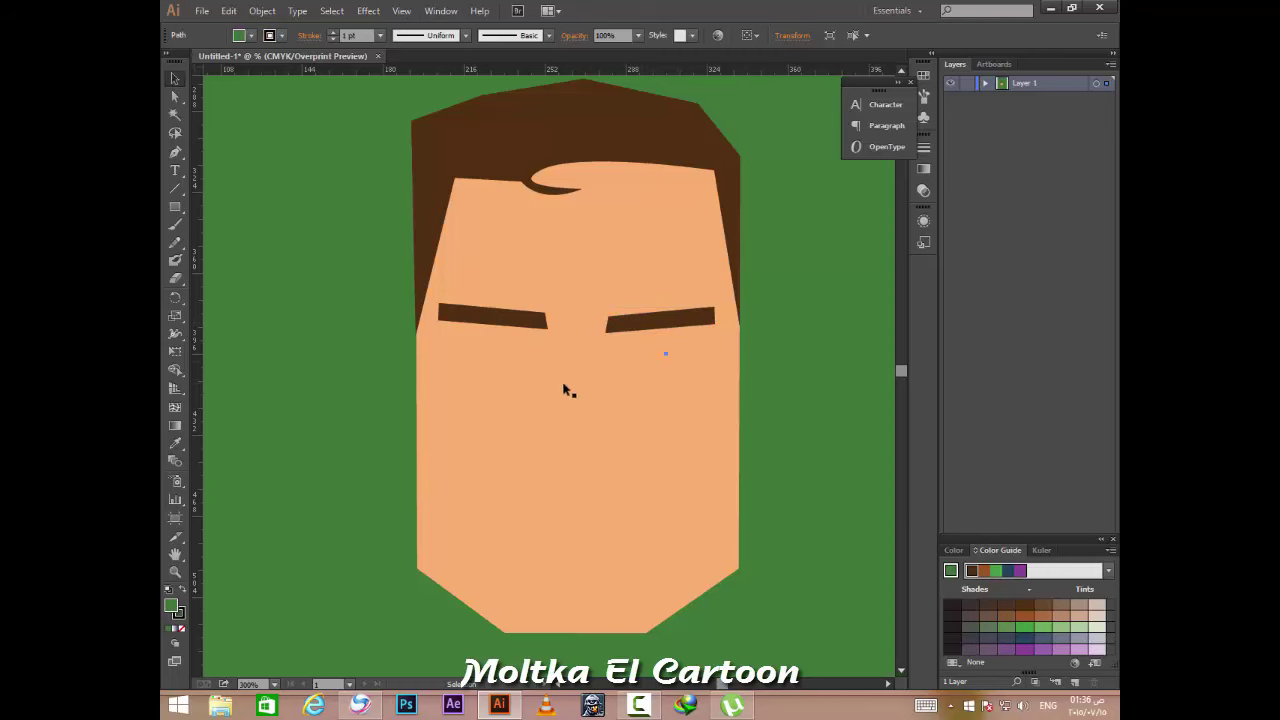
scroll(546, 391, "down", 1)
scroll(646, 380, "up", 2)
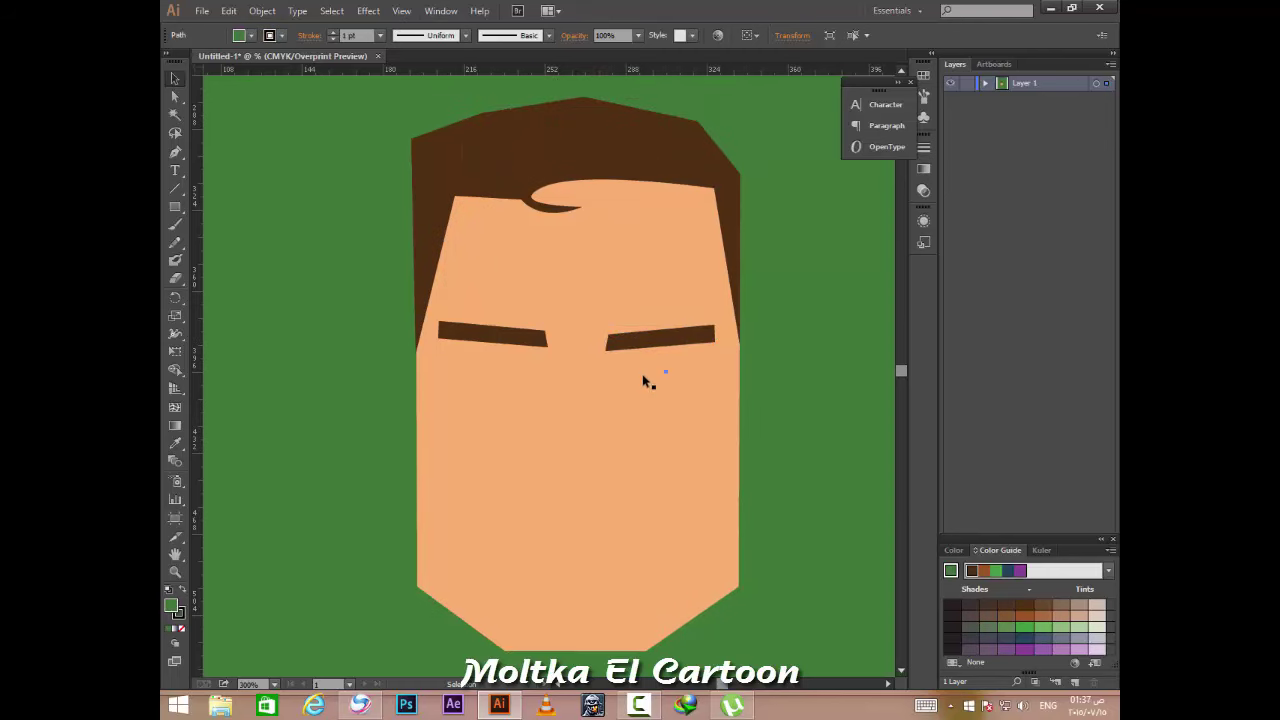
Pick the Pen tool and briefly expand, then collapse, Layer 1's path list.
left_click(176, 152)
scroll(470, 372, "up", 1)
scroll(468, 374, "up", 1)
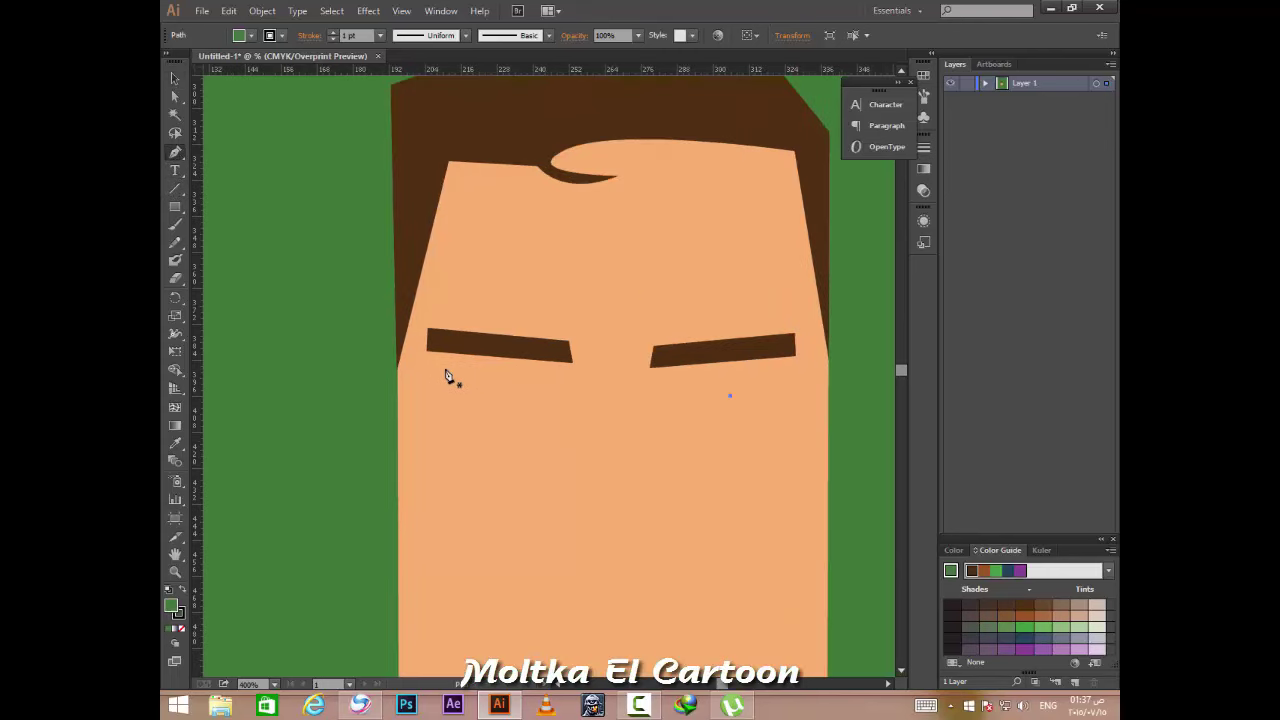
left_click(986, 83)
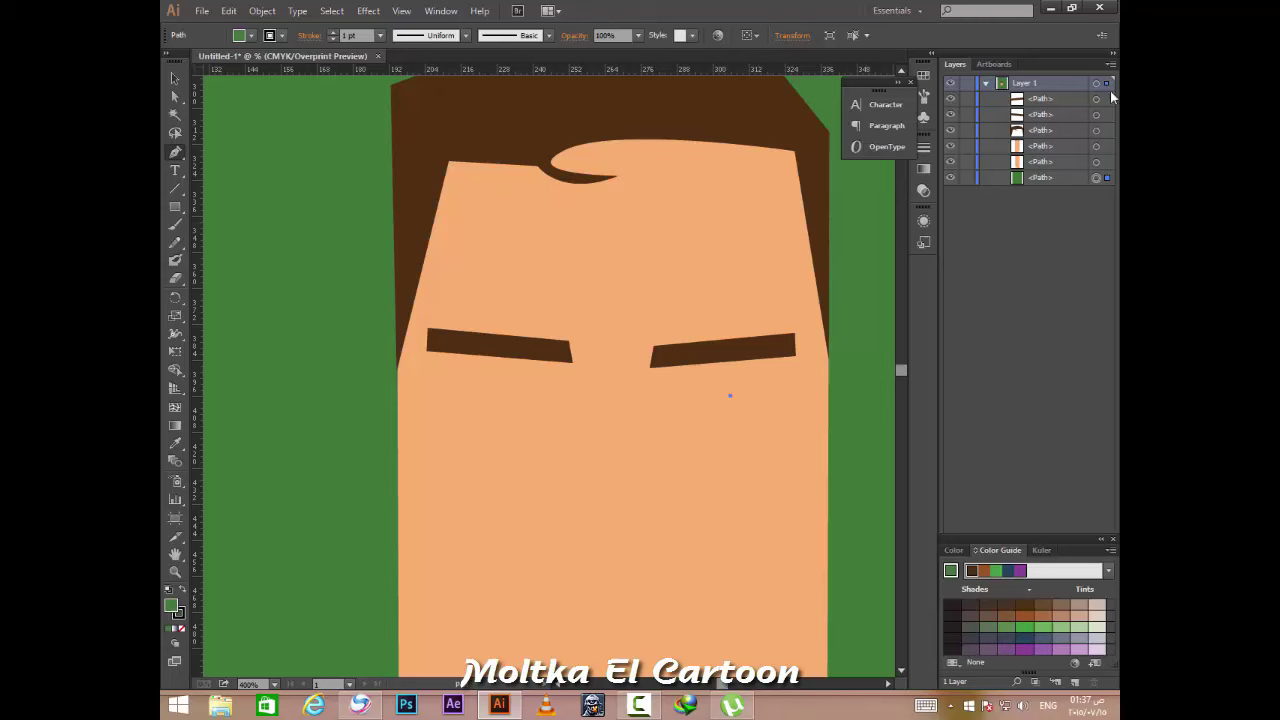
left_click(986, 84)
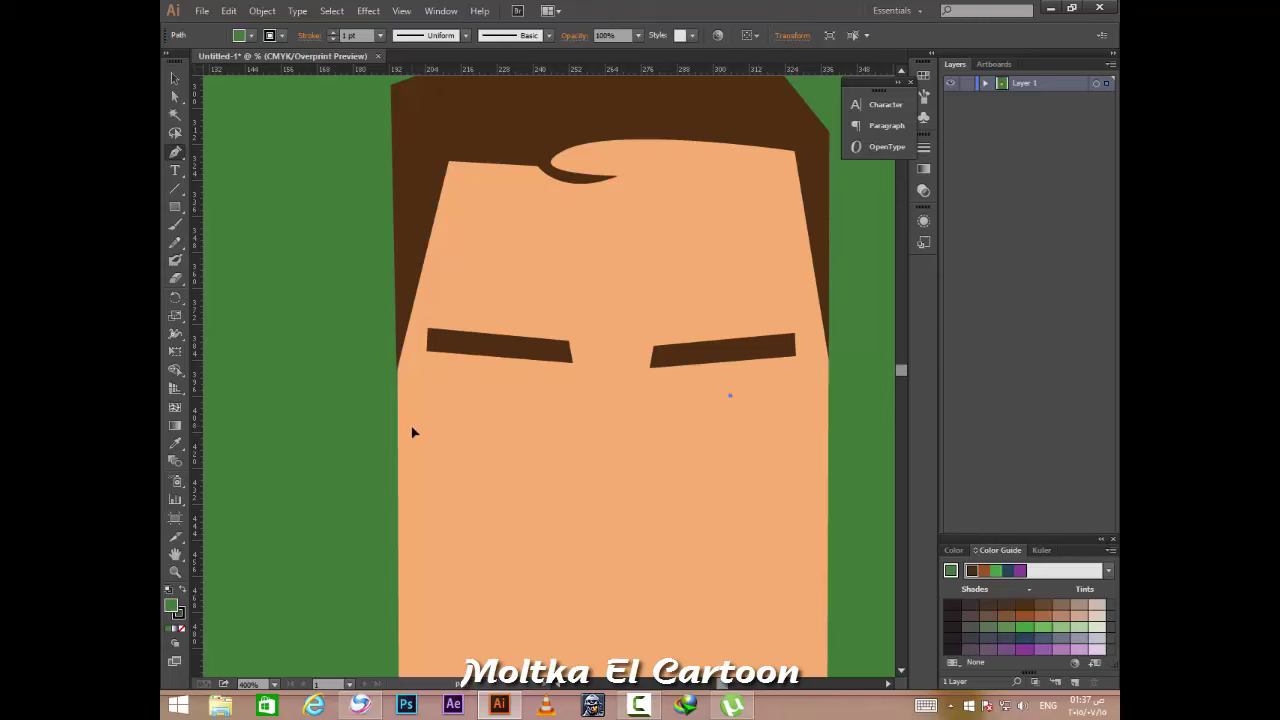
Draw an angular green shape around the left eye, then bring up the 'green lantern face' images.
left_click(435, 348)
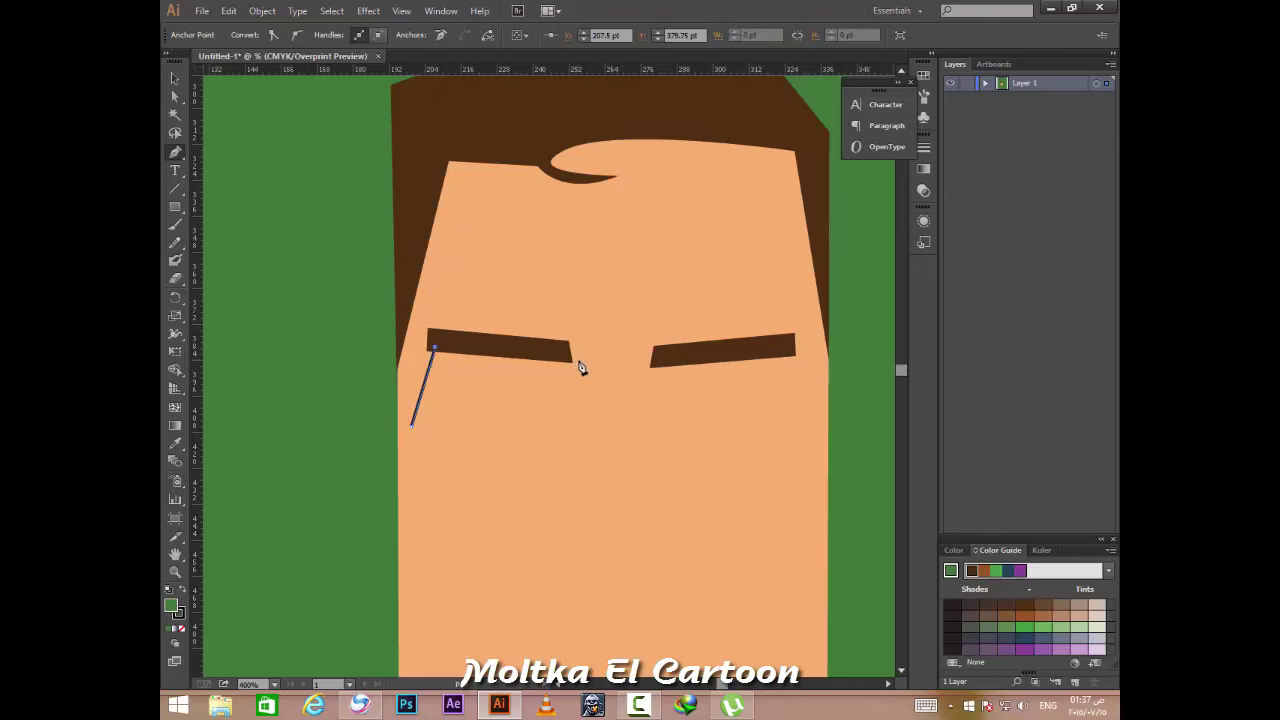
left_click(577, 360)
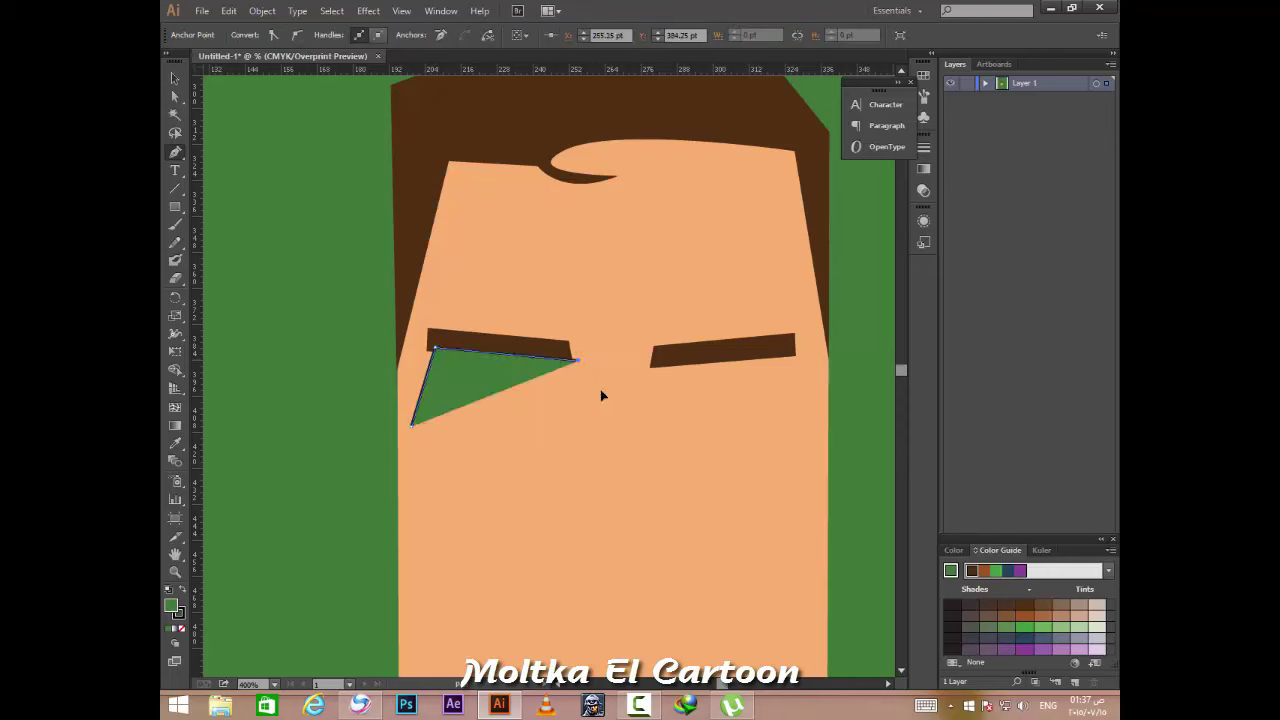
left_click(604, 391)
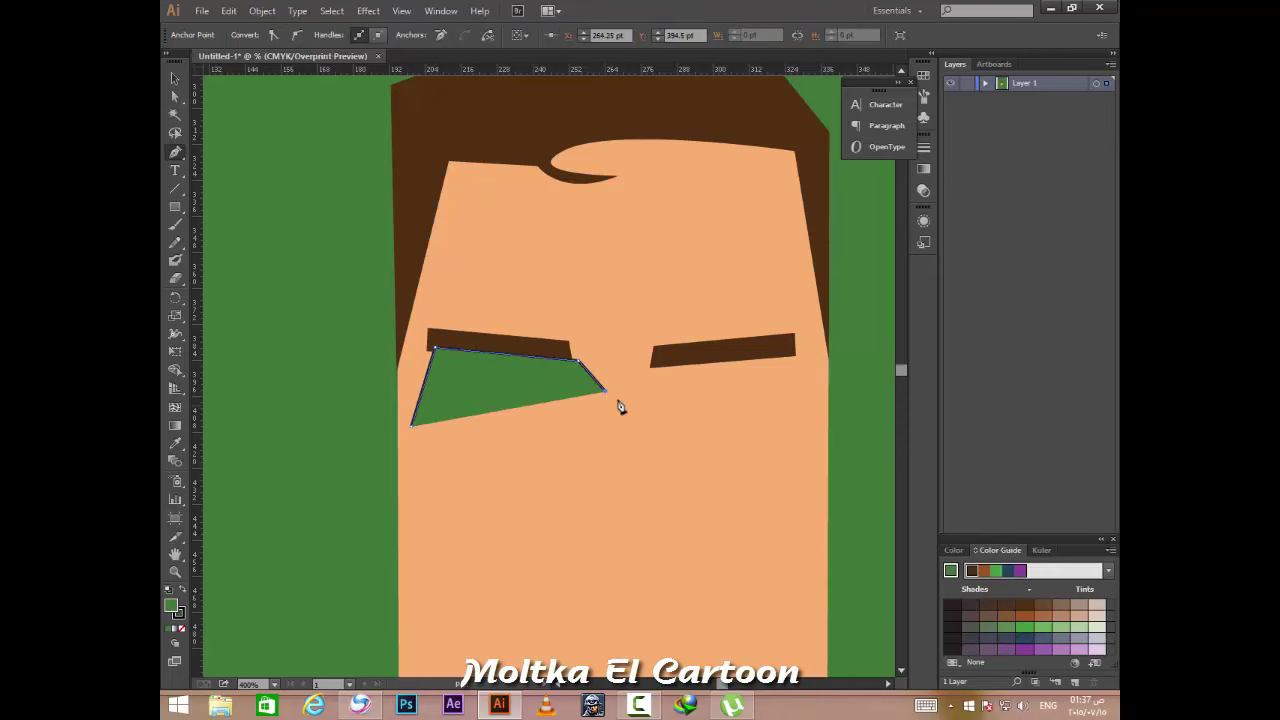
key("ctrl+z")
left_click(617, 393)
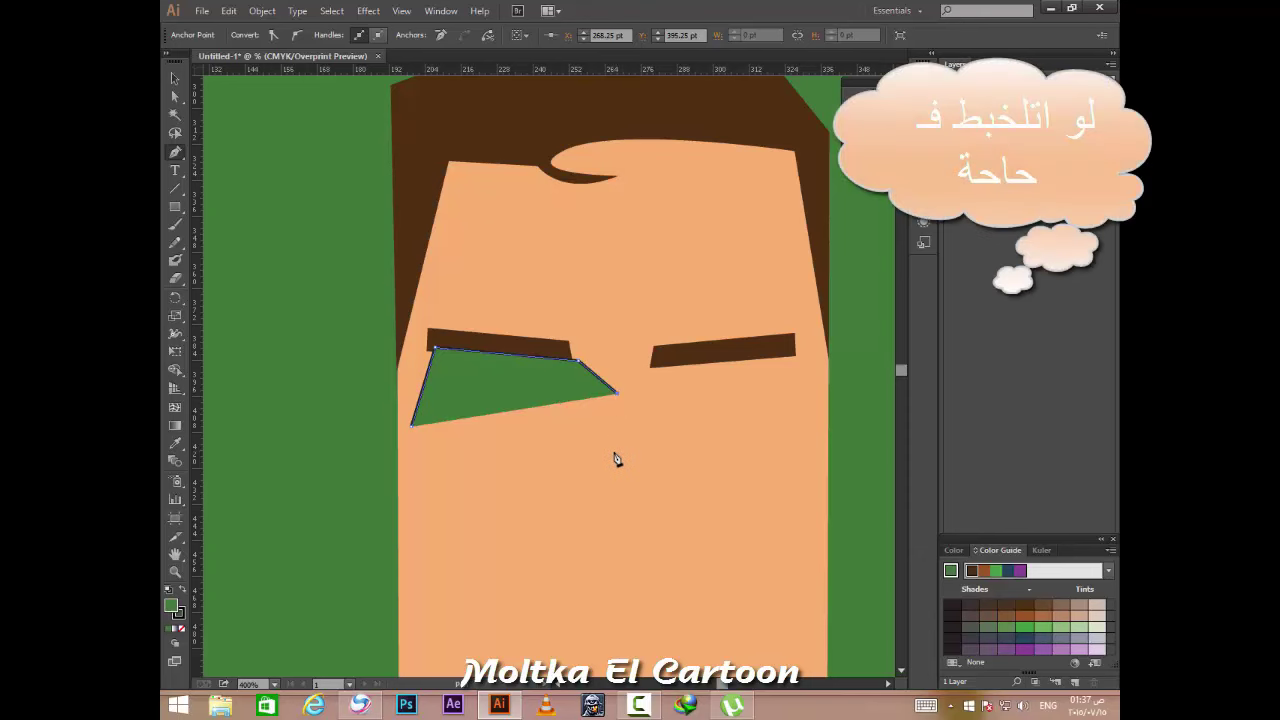
left_click(615, 454)
key("ctrl+z")
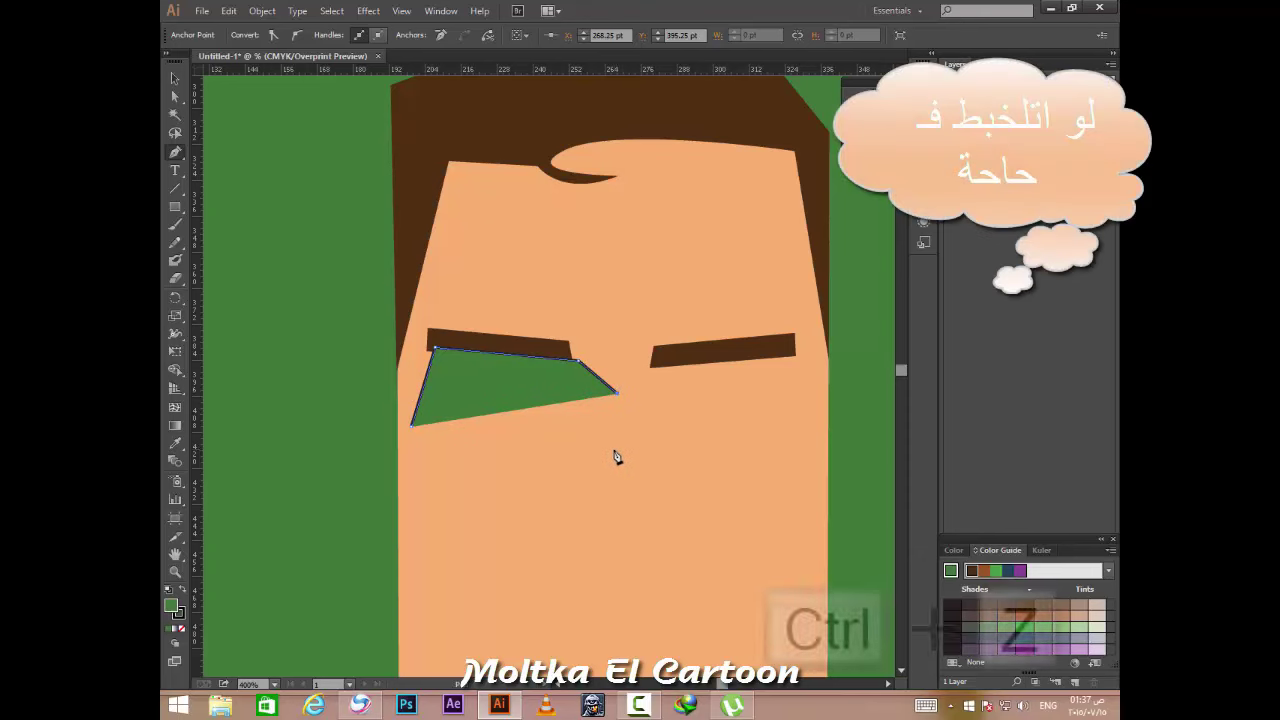
left_click(616, 475)
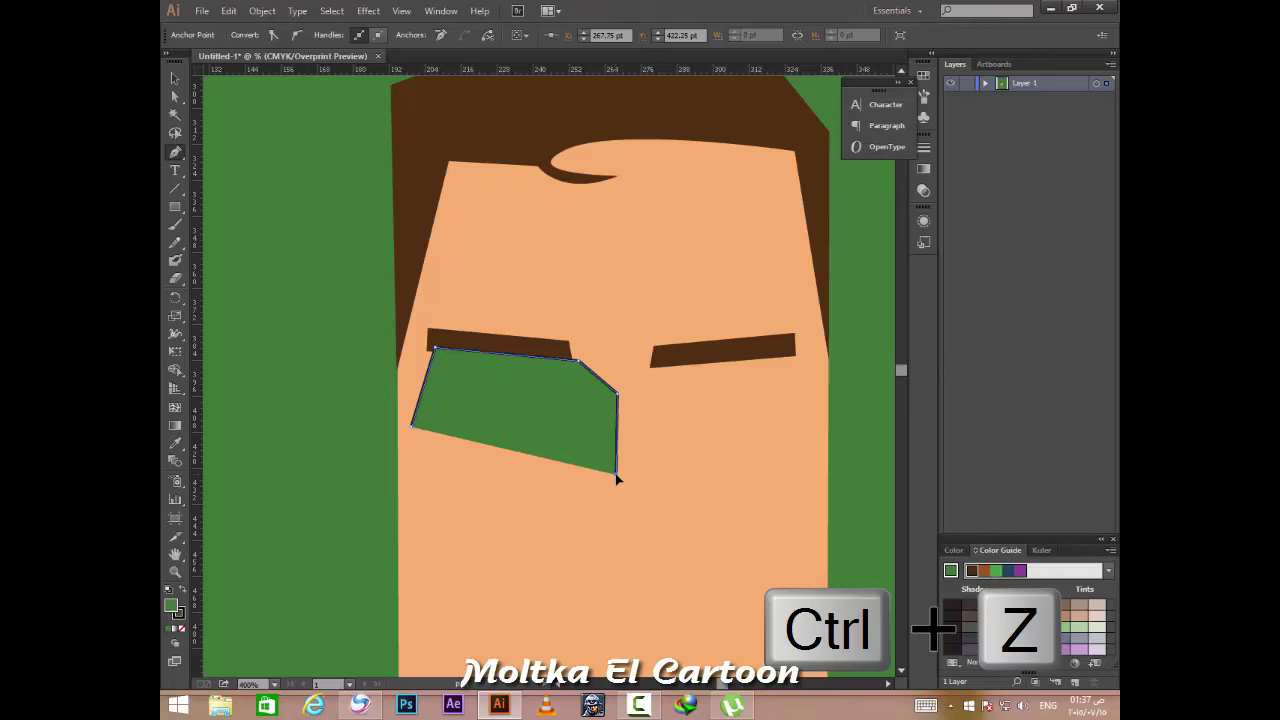
left_click(520, 483)
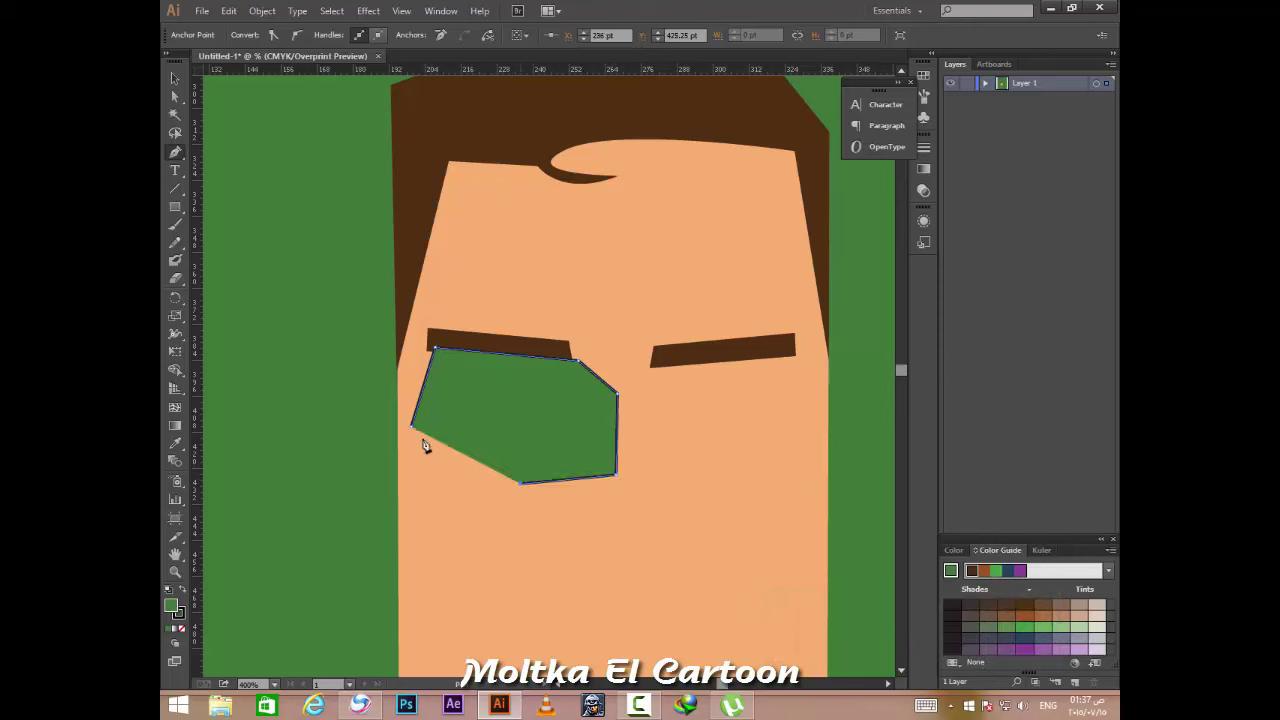
left_click_drag(412, 428, 402, 396)
left_click(174, 80)
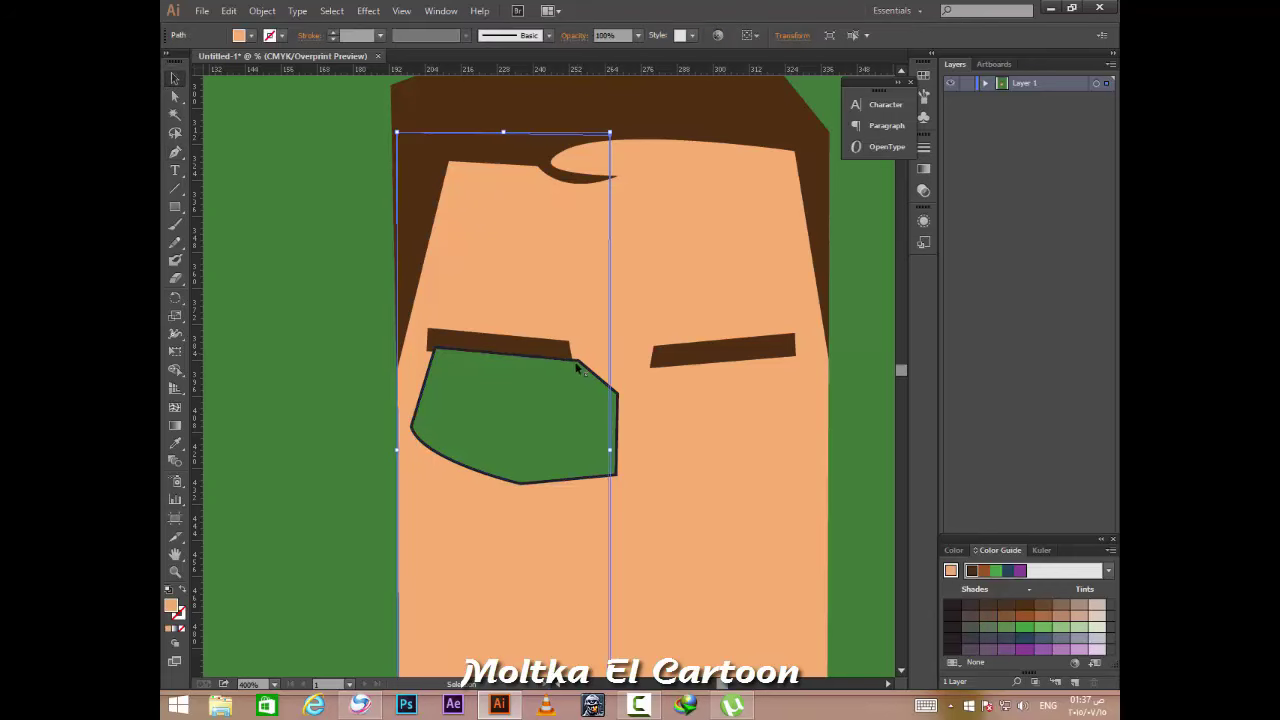
left_click(359, 705)
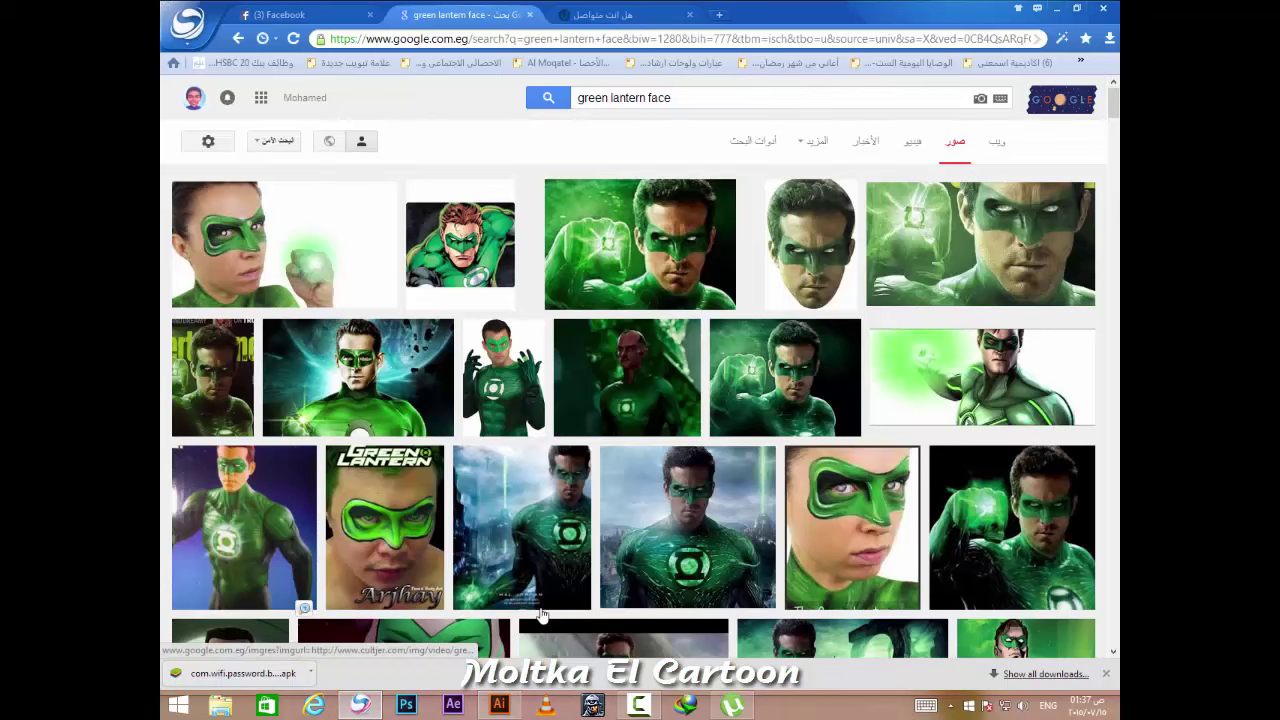
Scroll the 'green lantern face' results, dismiss the popup warning, and return to Illustrator.
scroll(349, 466, "down", 5)
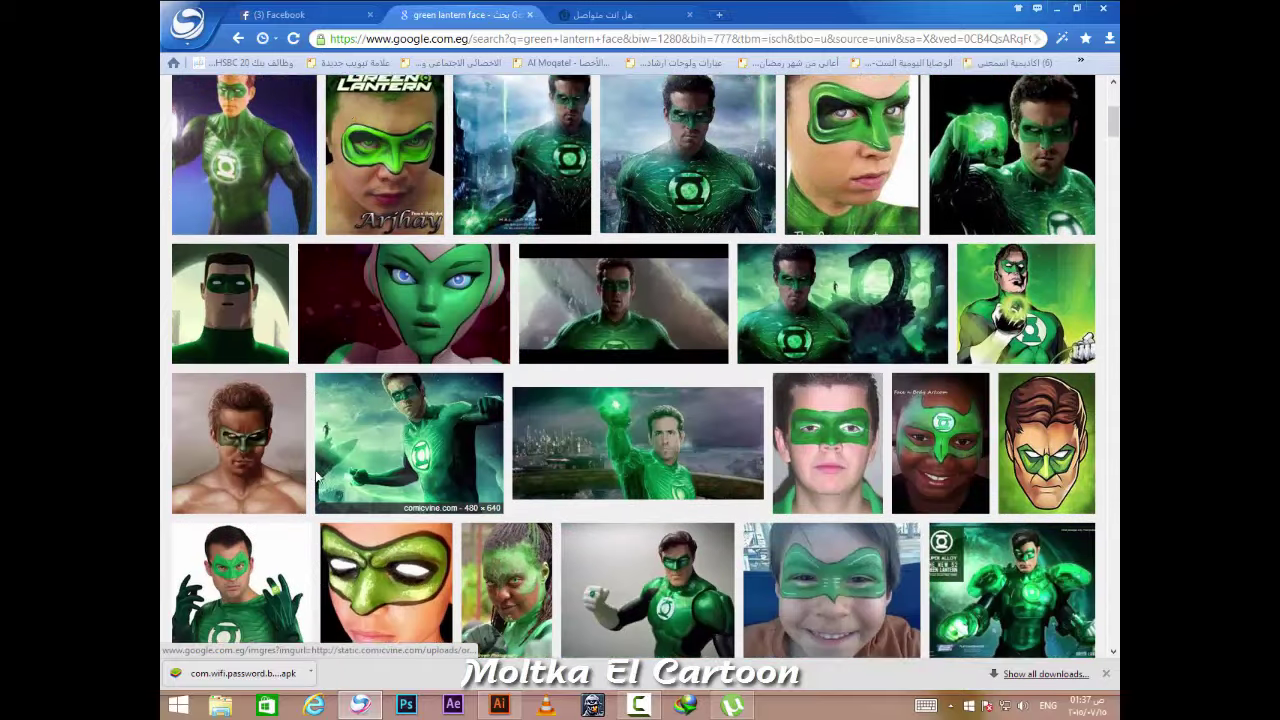
left_click(790, 405)
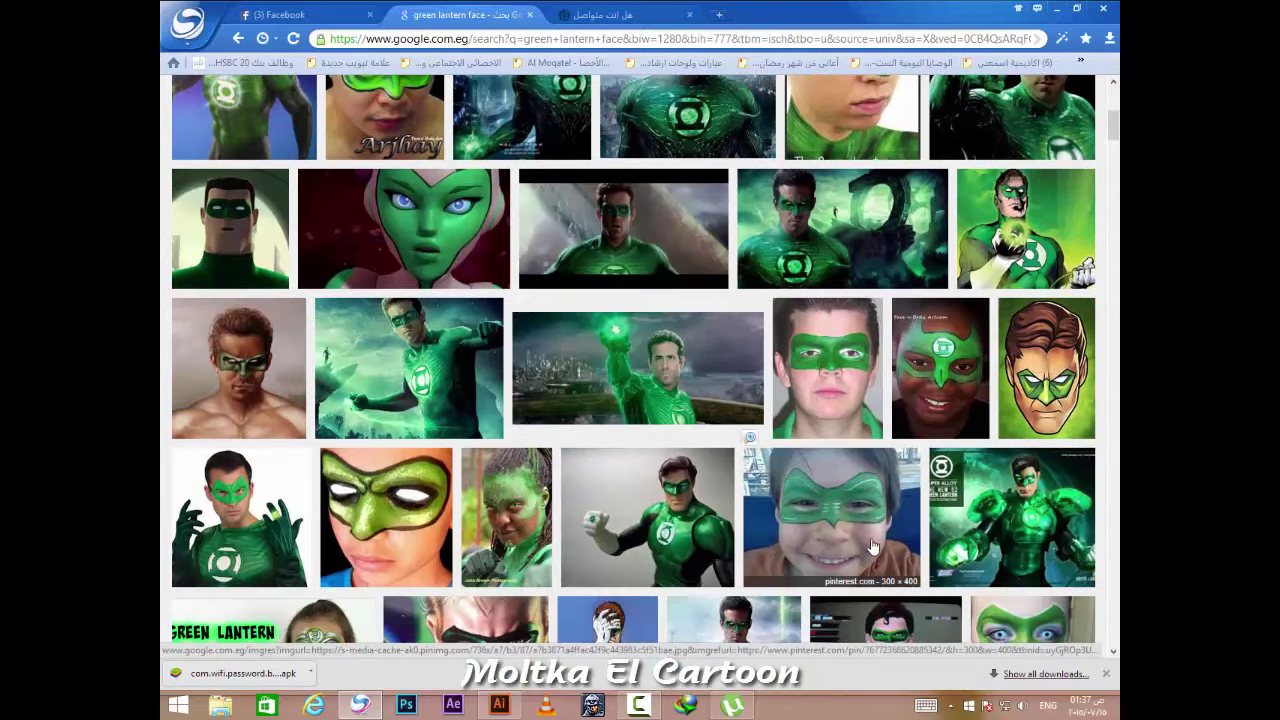
left_click(498, 706)
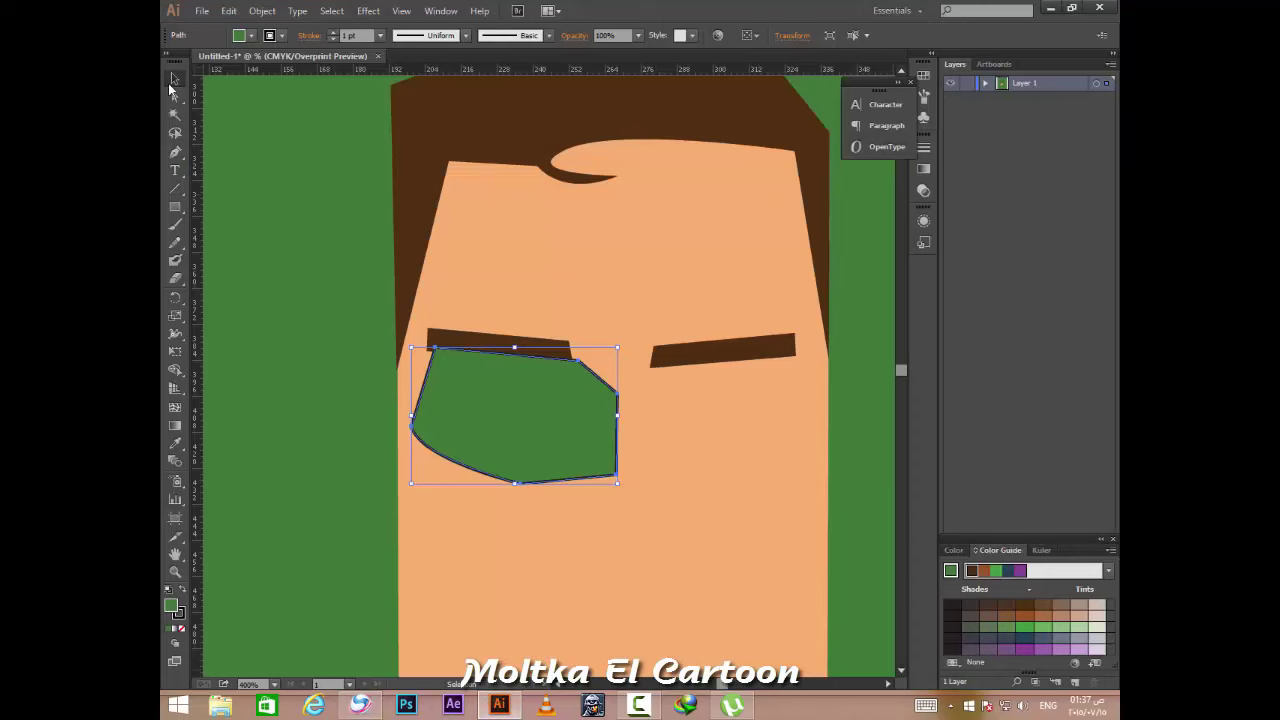
Delete the angular shape and draw a rounded Pen-tool lens over the left eye.
key("Delete")
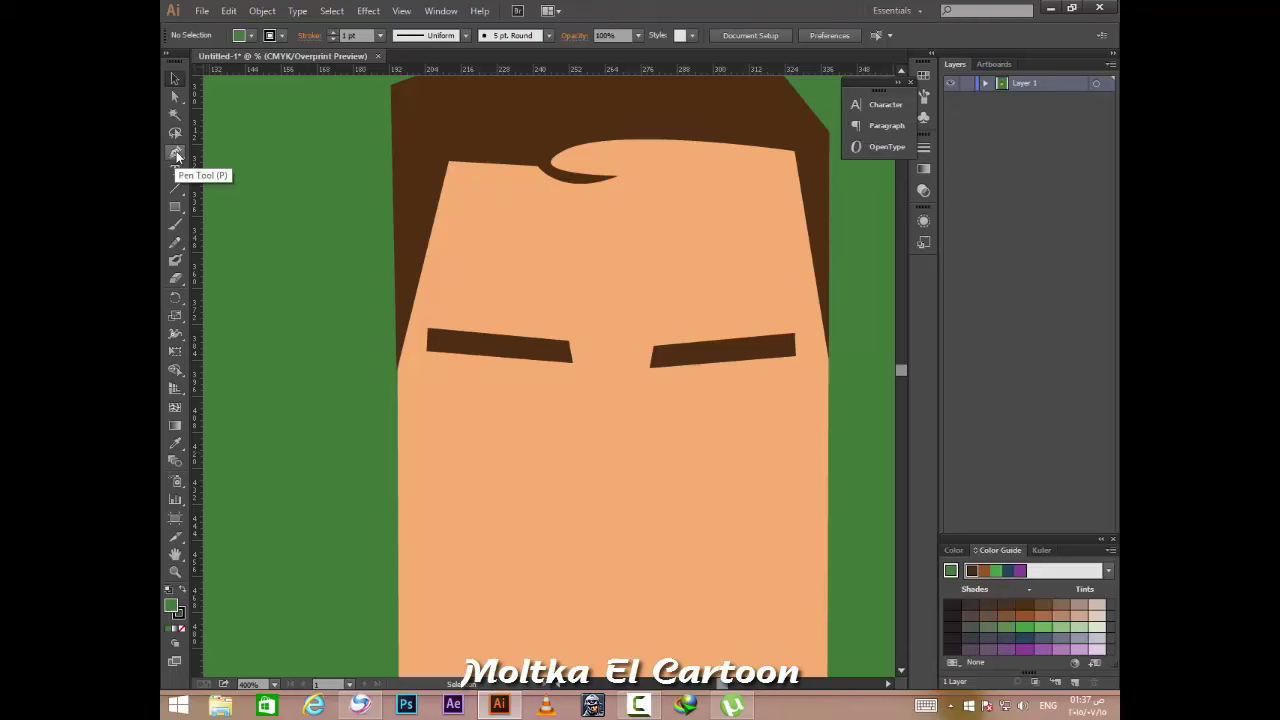
left_click(175, 152)
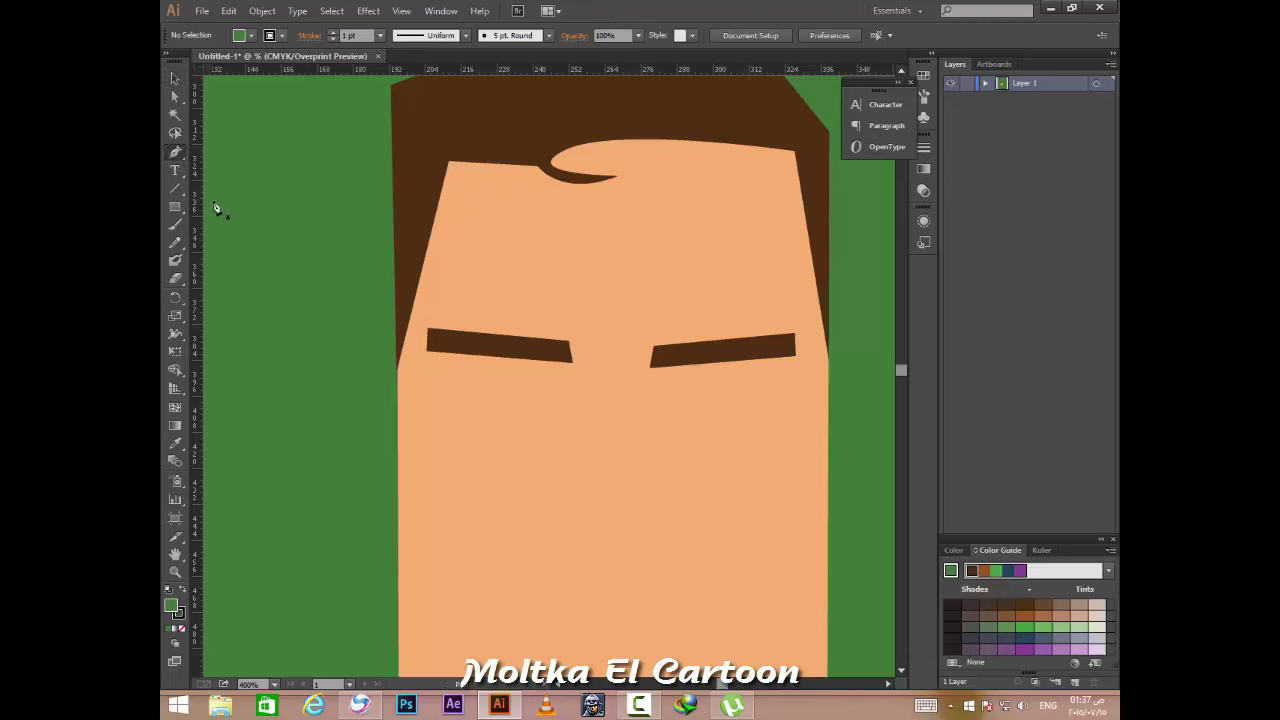
left_click(416, 429)
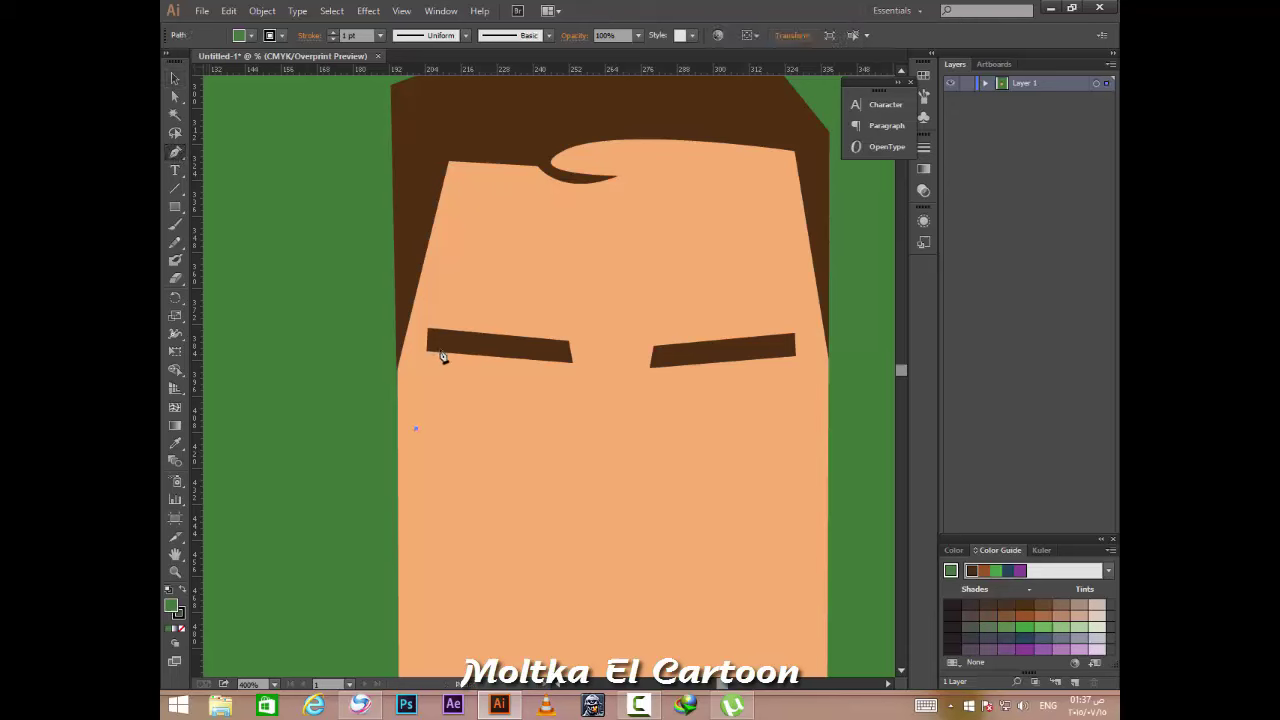
mouse_move(481, 354)
left_mouse_down()
mouse_move(486, 343)
mouse_move(446, 346)
left_mouse_up()
mouse_move(567, 360)
left_mouse_down()
mouse_move(590, 389)
mouse_move(620, 389)
left_mouse_up()
left_click_drag(590, 462, 591, 474)
left_click_drag(418, 434, 363, 365)
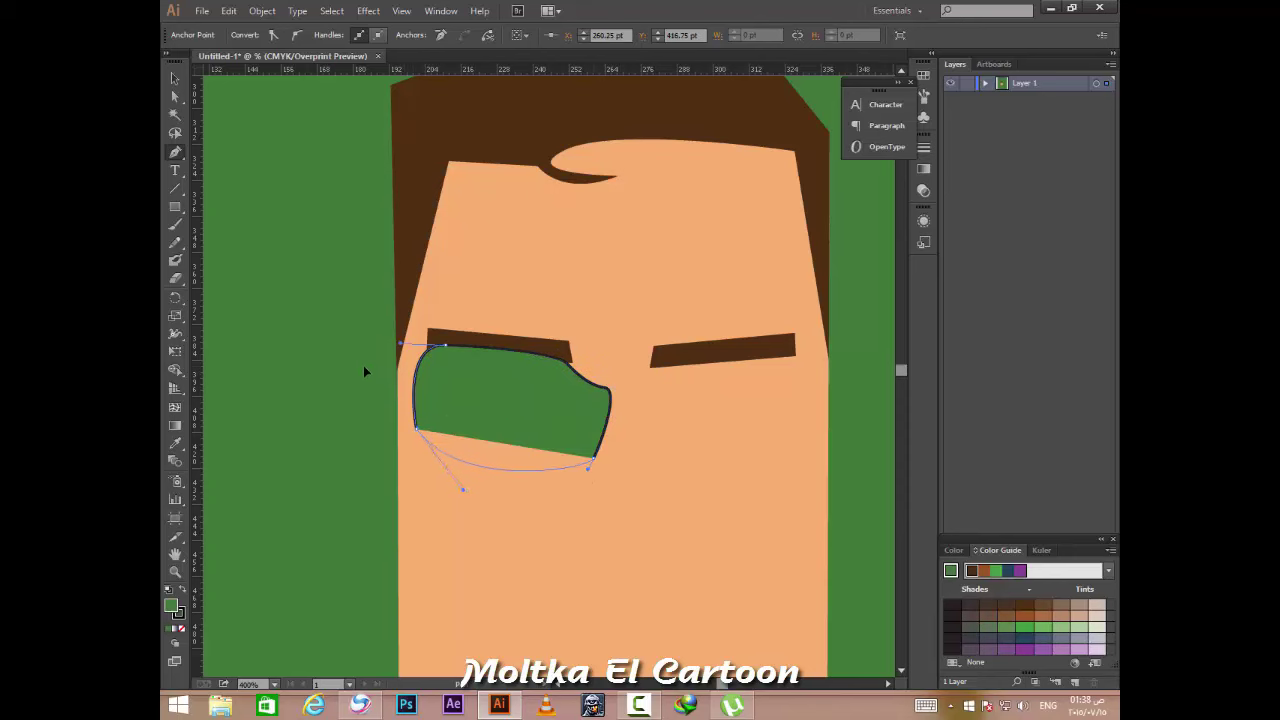
key("v")
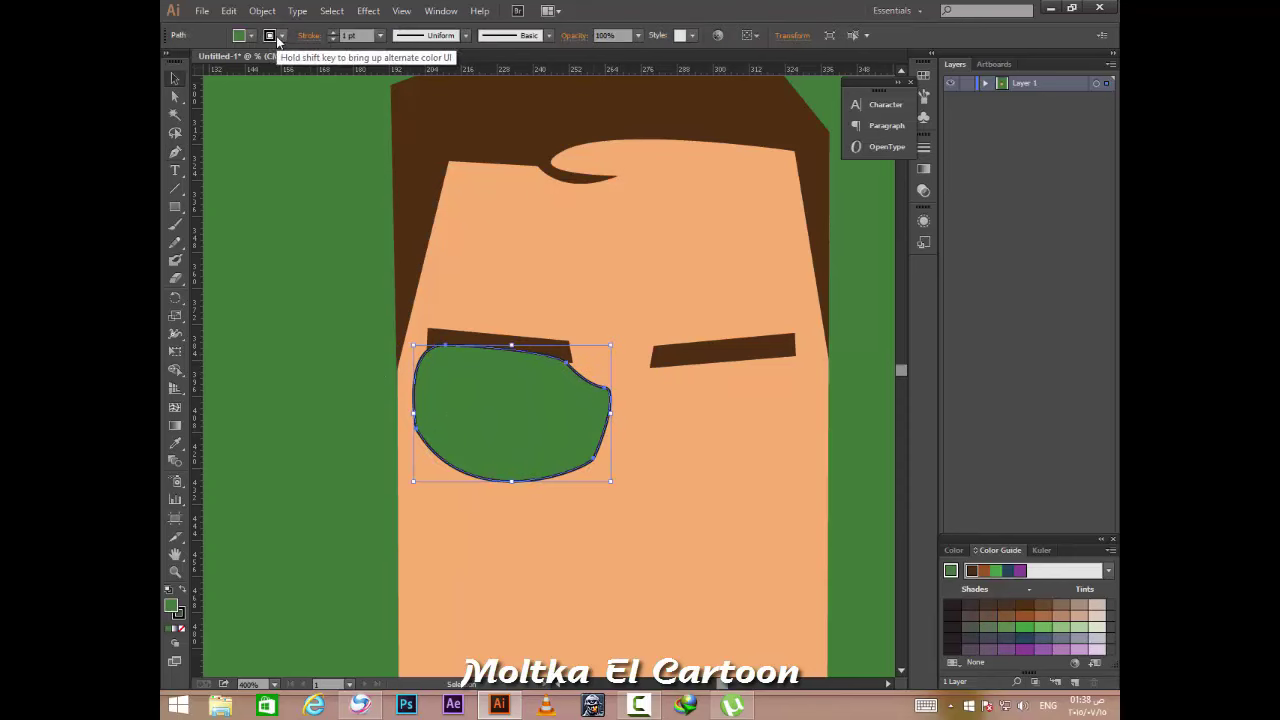
Set the lens stroke to None, then paste a copy and reflect it horizontally.
left_click(251, 35)
key("Escape")
left_click(358, 268)
left_click(525, 415)
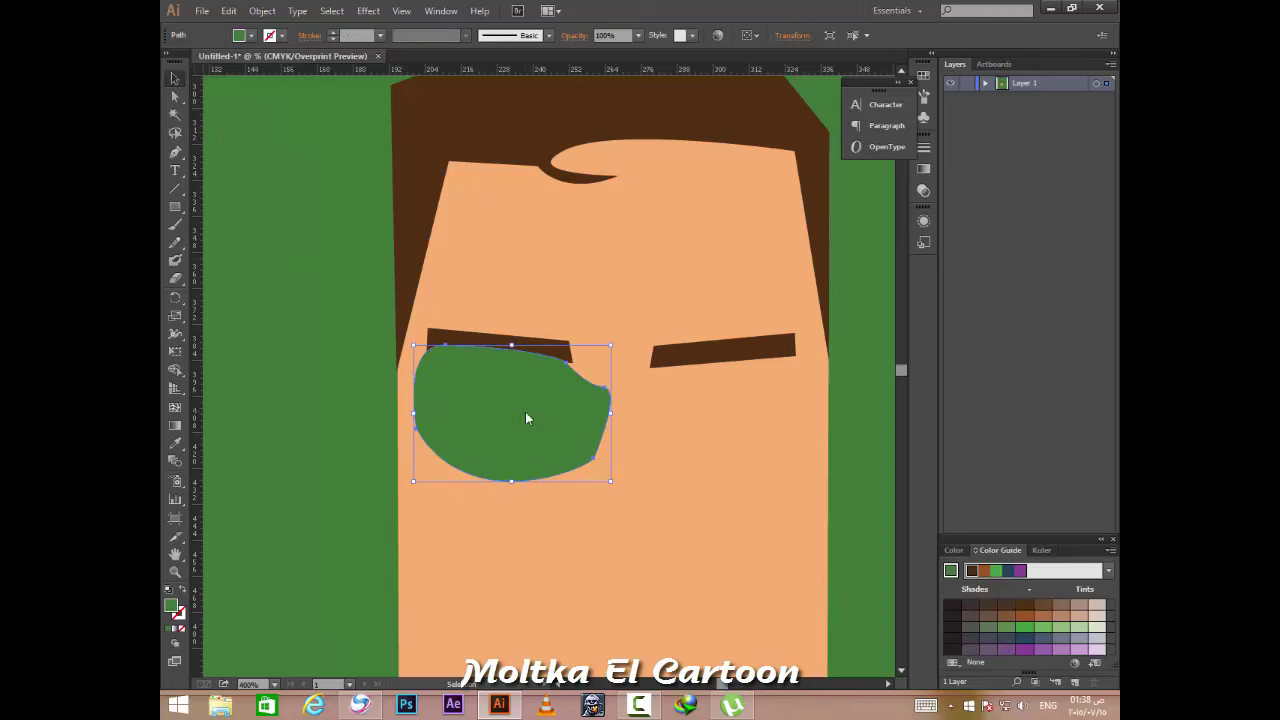
key("ctrl+c")
key("ctrl+v")
right_click(568, 380)
left_click(594, 366)
Move the mirrored lens over the right eye and zoom in on the lens junction.
left_click_drag(594, 366, 672, 412)
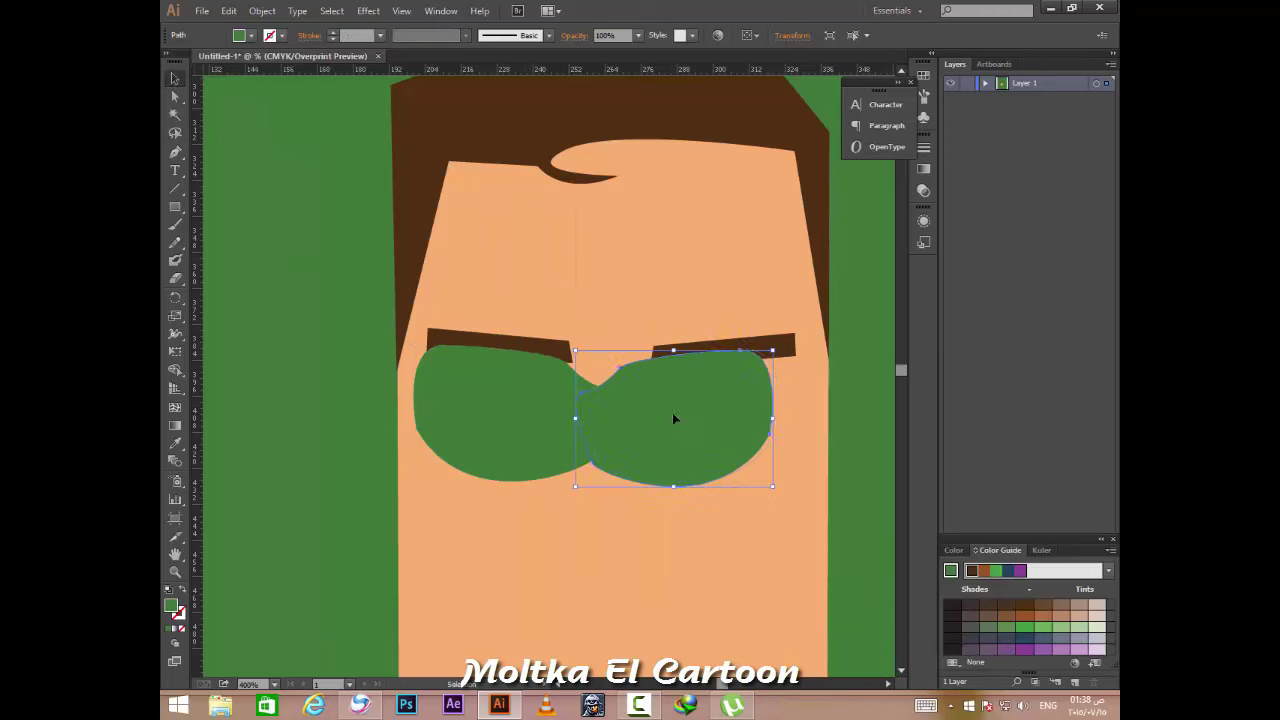
key("ctrl+plus")
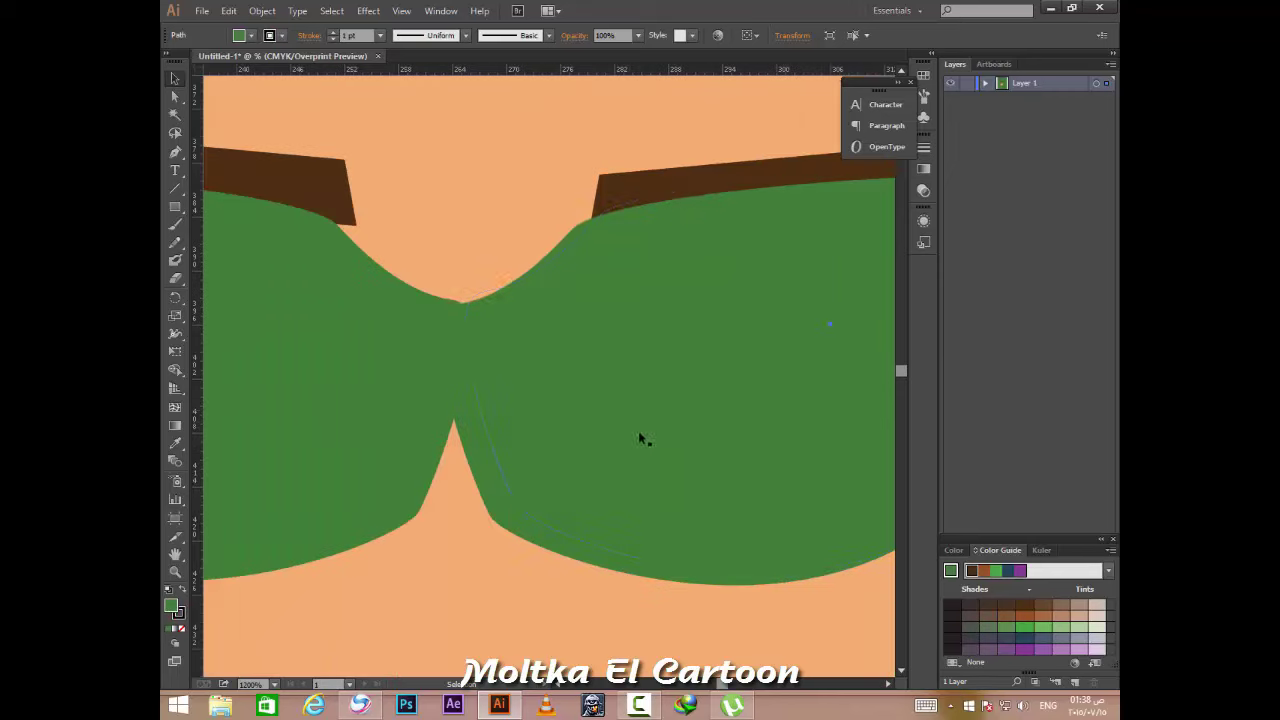
left_click(623, 423)
key("ctrl+minus")
key("ctrl+plus")
key("ctrl+plus")
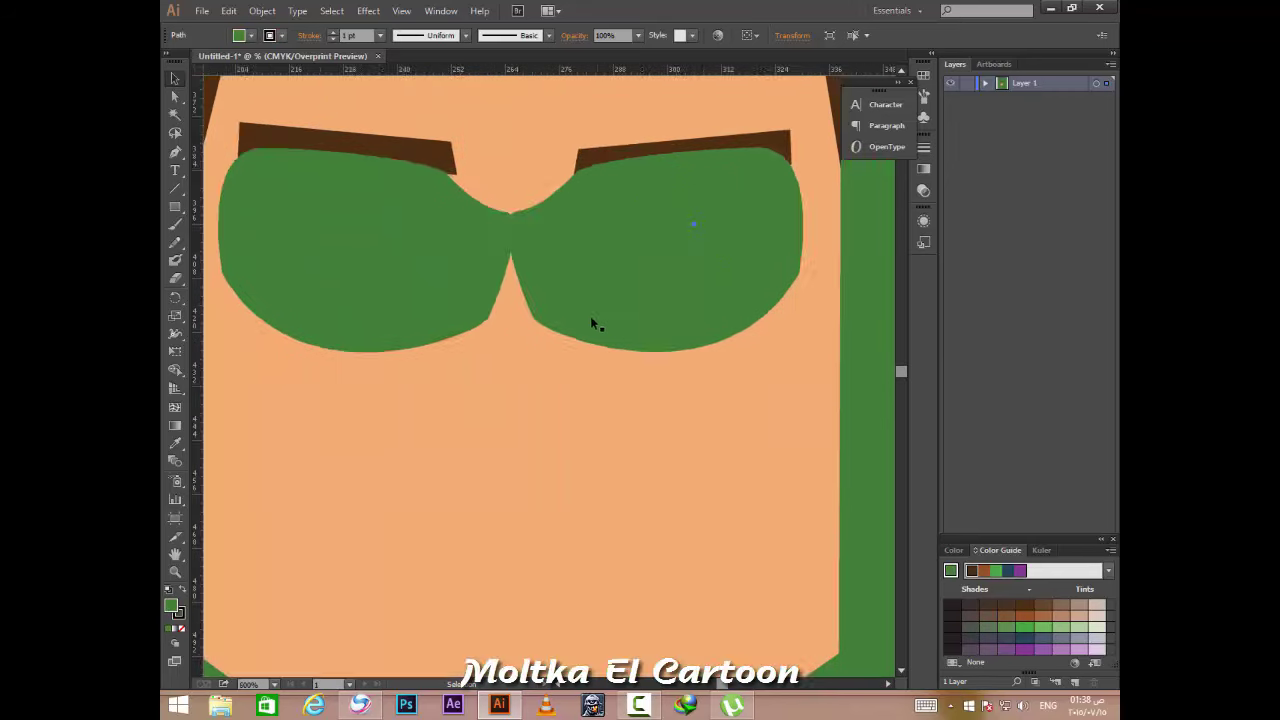
key("ctrl+minus")
left_click(598, 301)
key("ctrl+plus")
key("ctrl+plus")
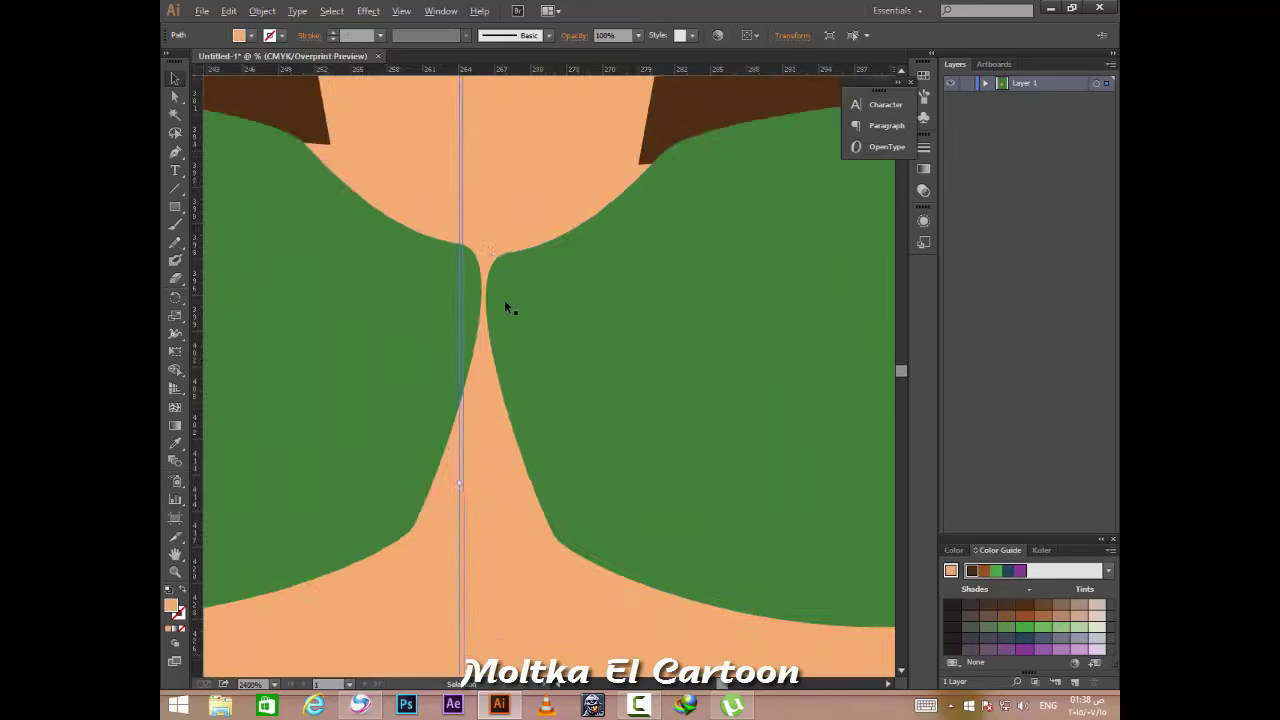
key("ctrl+plus")
left_click(530, 290)
key("ctrl+minus")
Draw a green nose triangle from the lens junction down to two lower corners.
key("p")
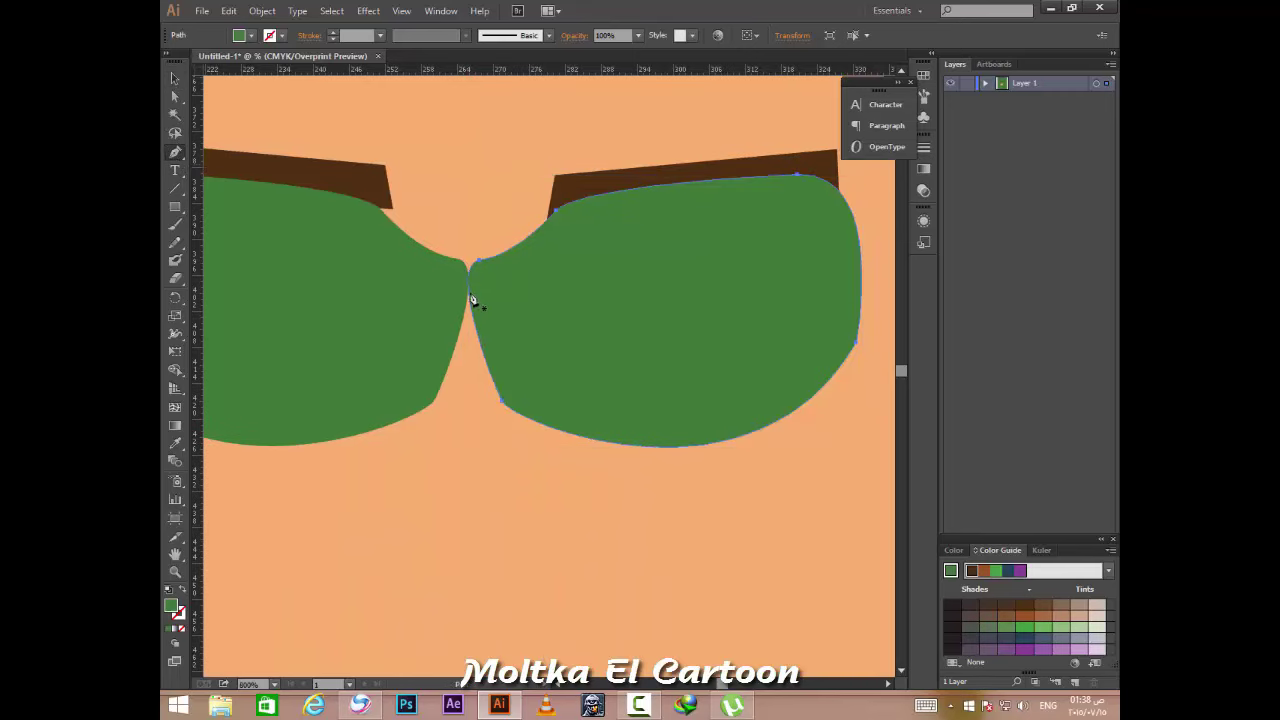
left_click(466, 295)
left_click_drag(406, 475, 404, 474)
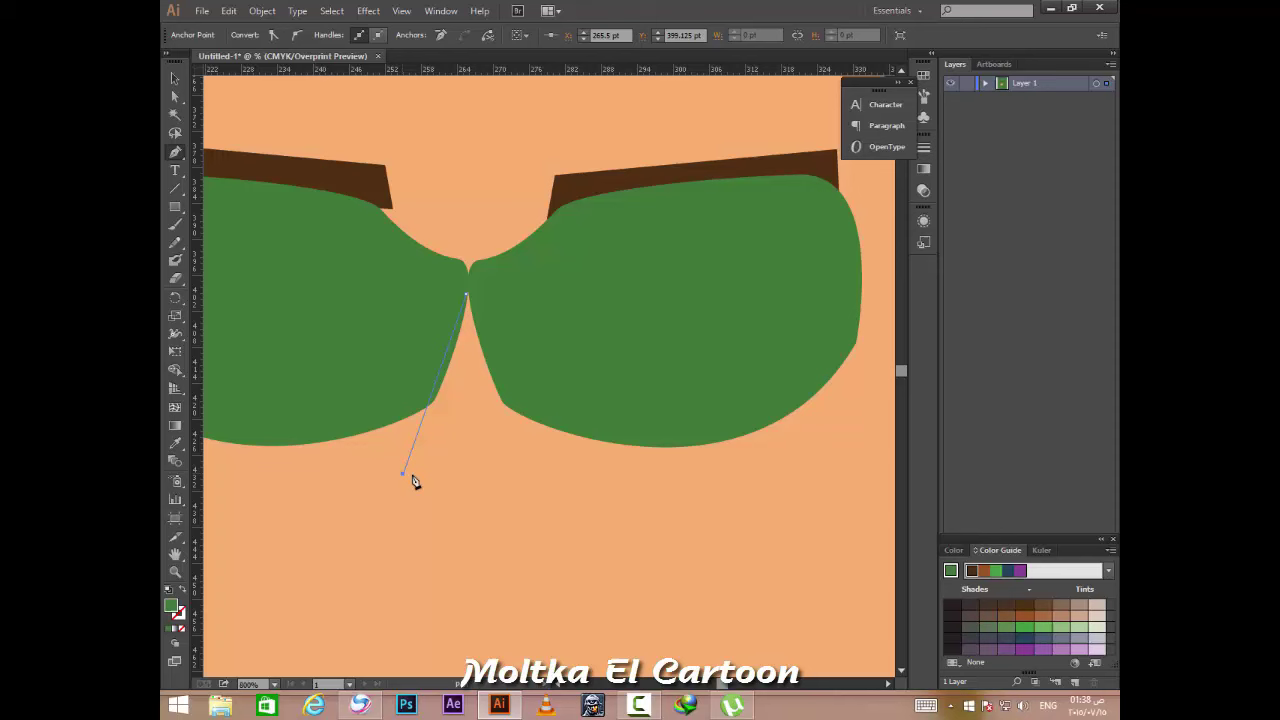
left_click(536, 473)
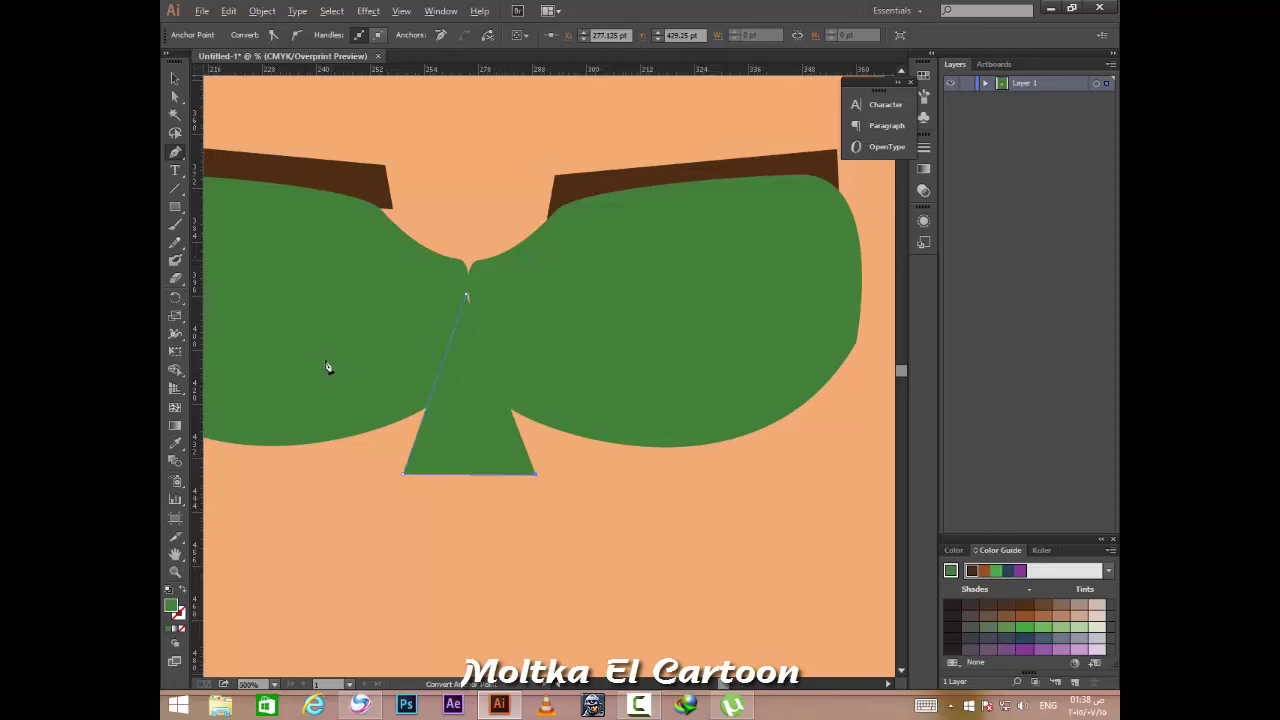
scroll(327, 364, "down", 3)
scroll(327, 364, "up", 1)
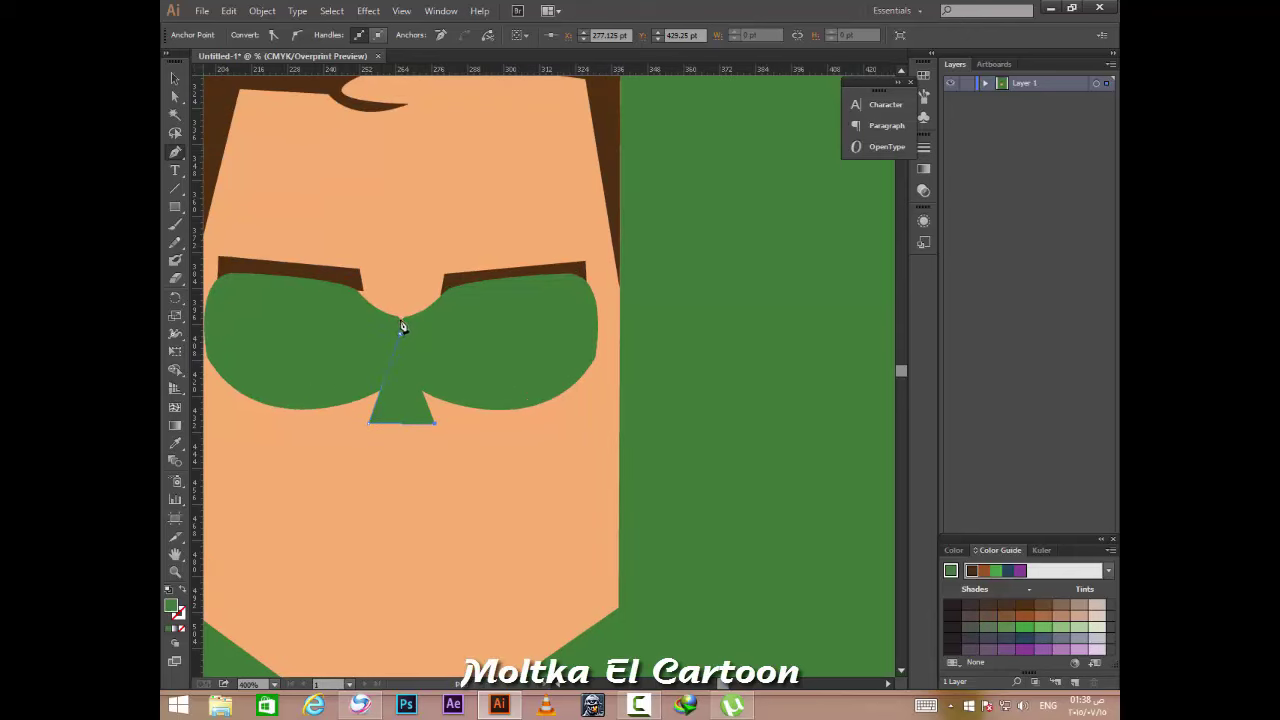
left_click(175, 78)
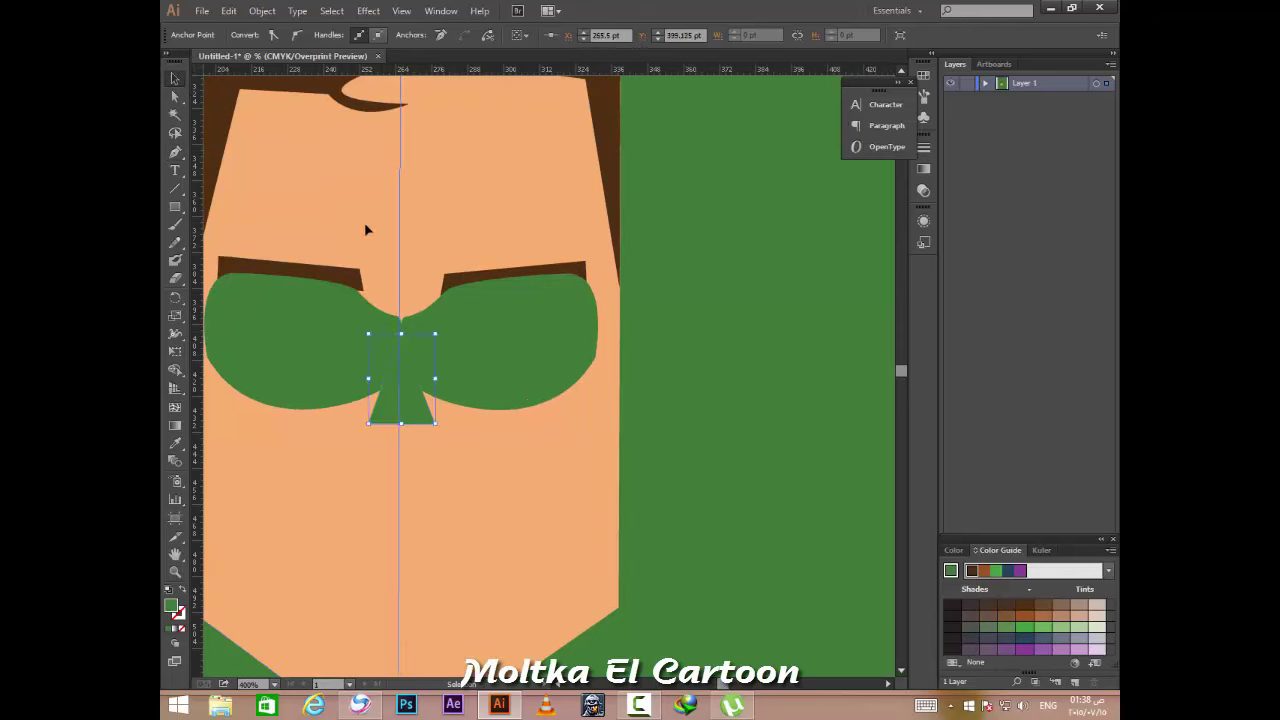
left_click(523, 370)
Remove the outline and stretch both lenses taller and wider.
scroll(353, 338, "down", 2)
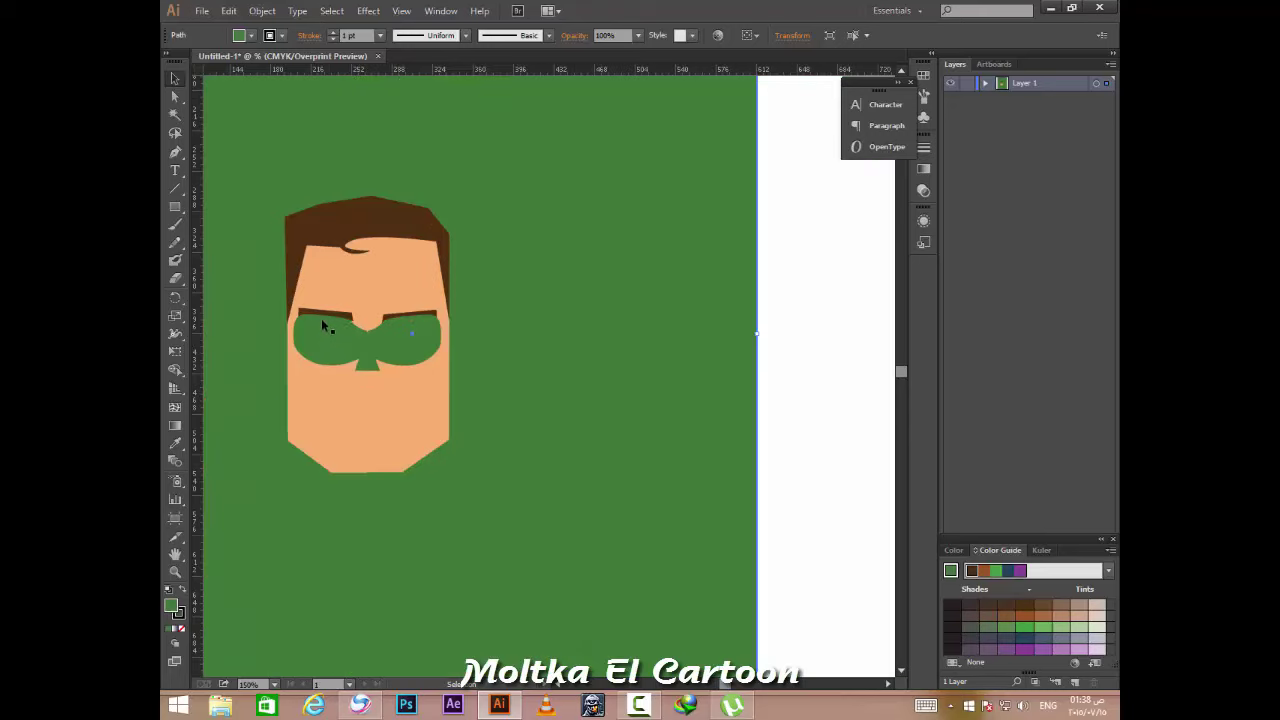
scroll(321, 318, "up", 2)
scroll(334, 334, "up", 1)
key("slash")
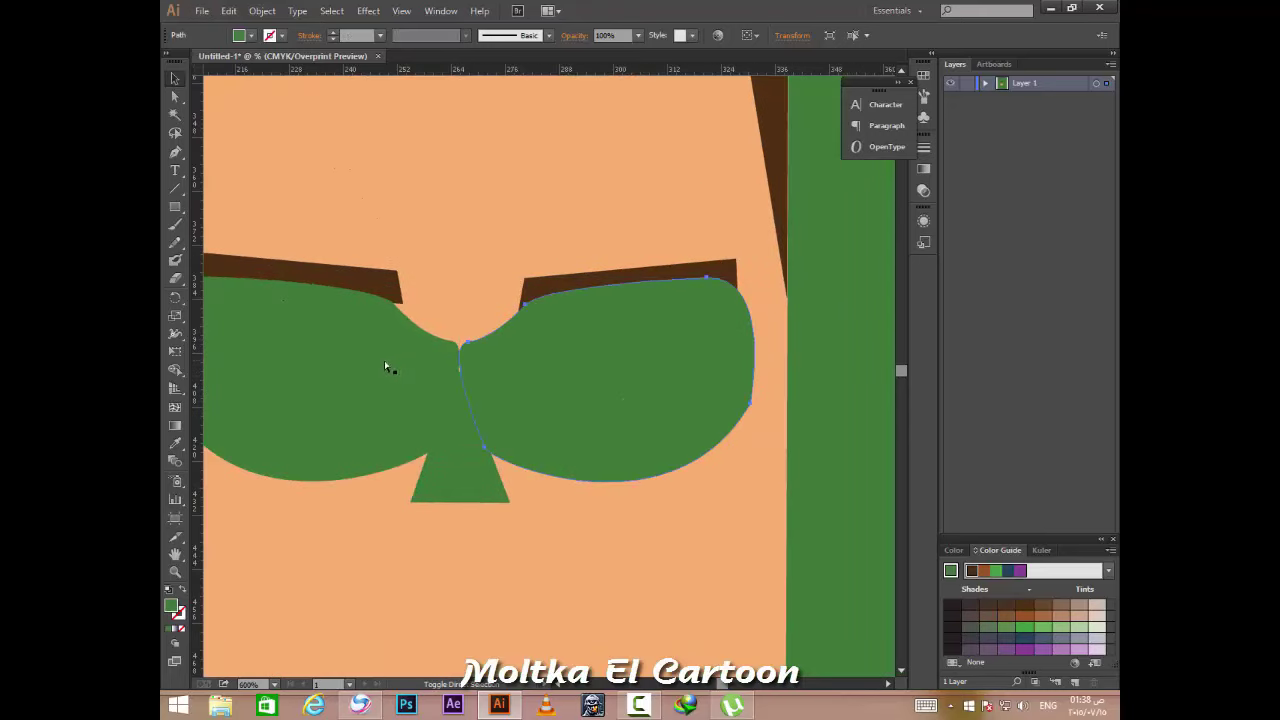
key("ctrl")
left_click(326, 372, "shift")
key("ctrl")
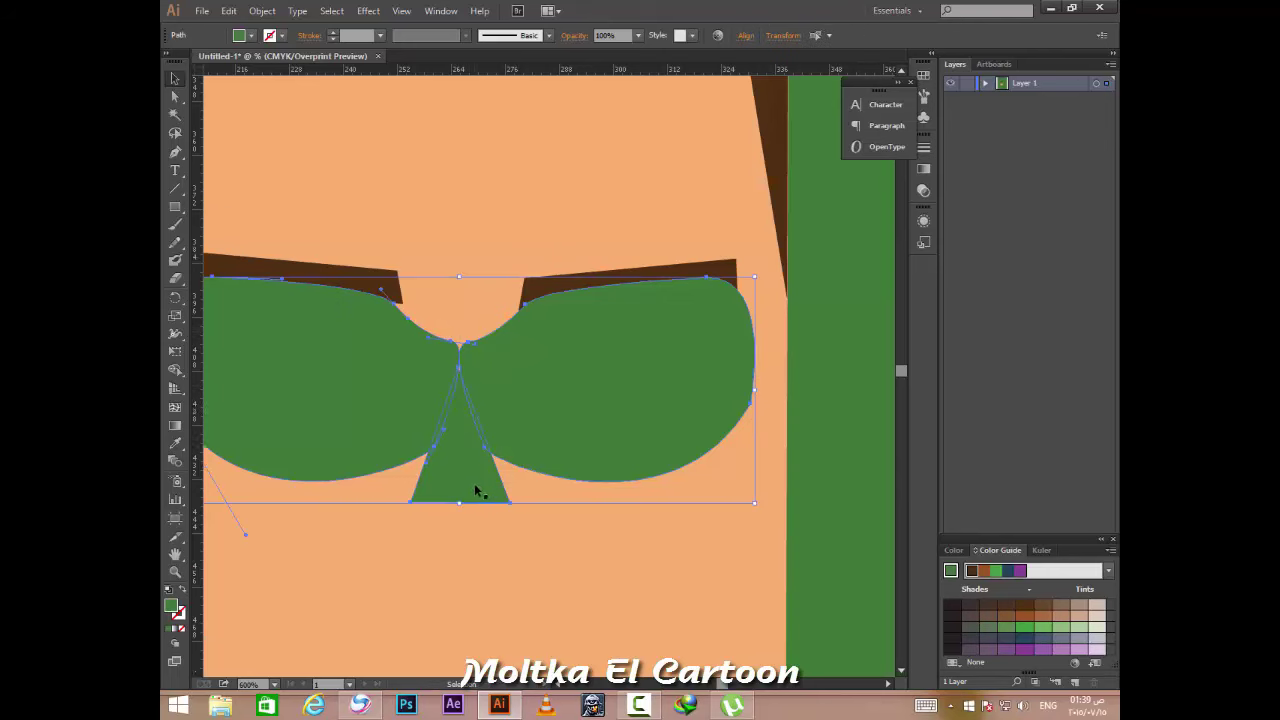
scroll(455, 449, "down", 1)
left_click_drag(461, 450, 461, 486)
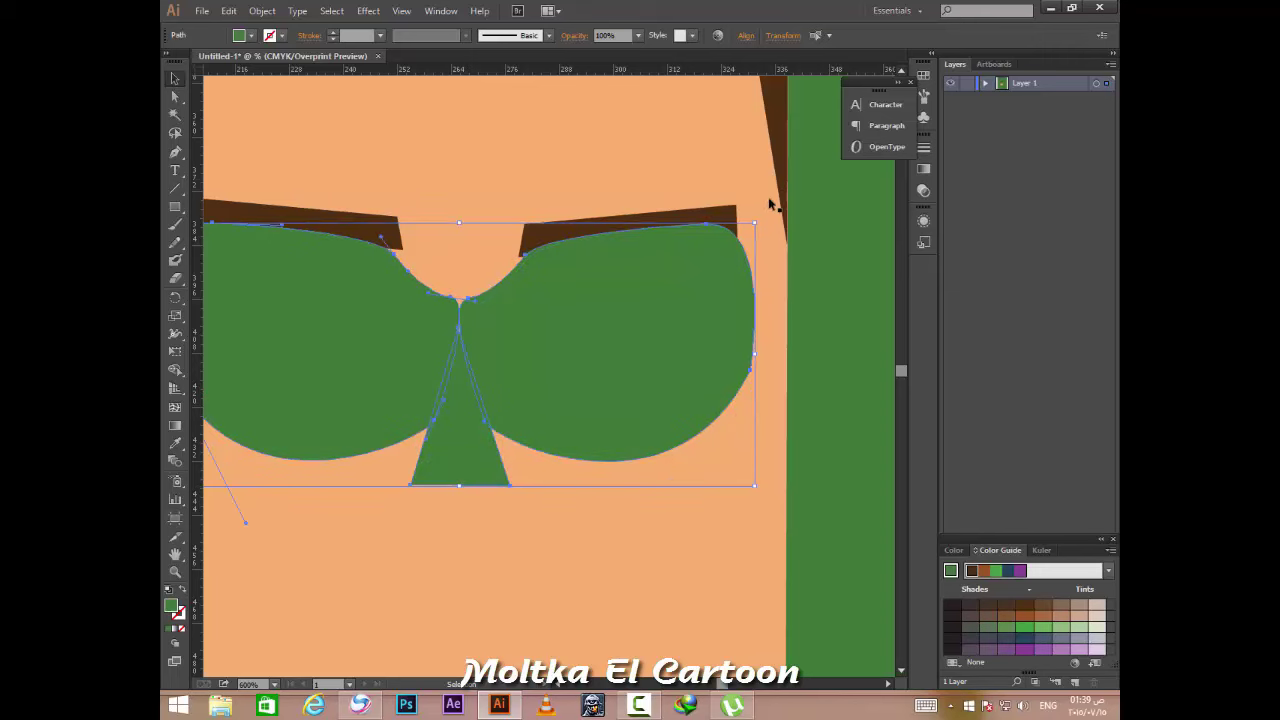
left_click_drag(765, 228, 790, 252)
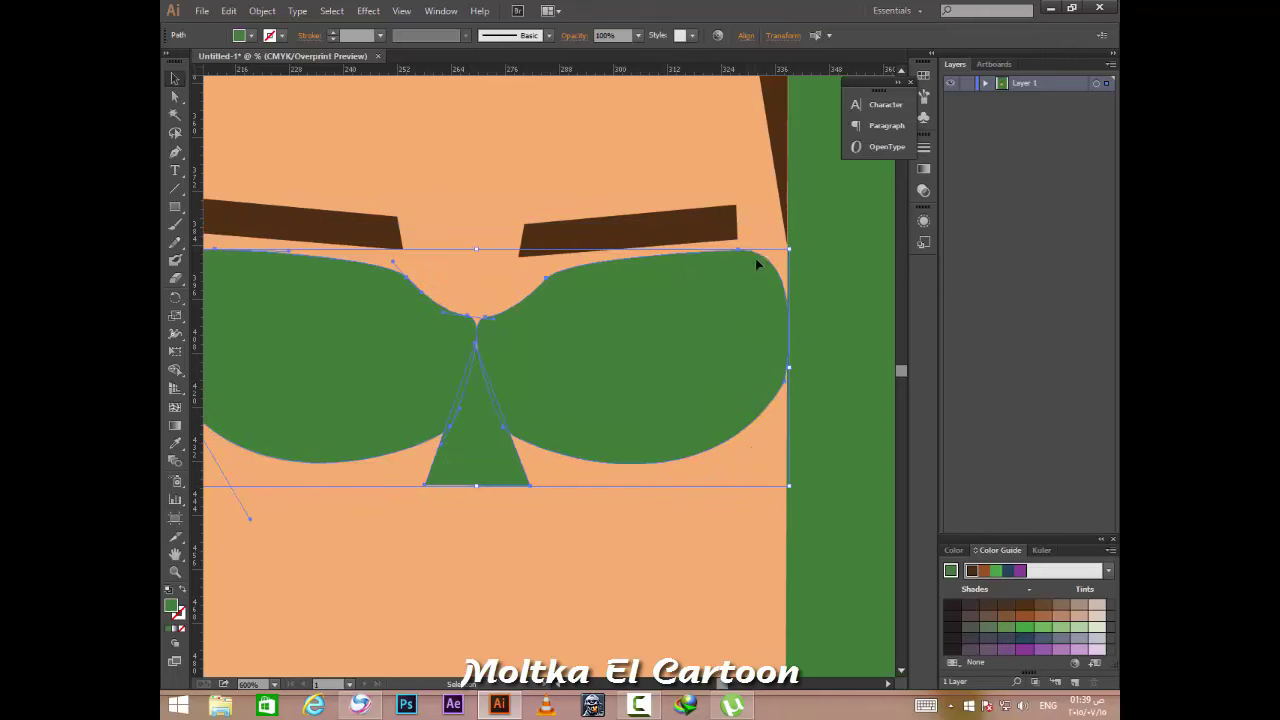
Select both lenses and the nose triangle, shrink the mask, and move it up under the eyebrows.
left_click(706, 317)
key("a")
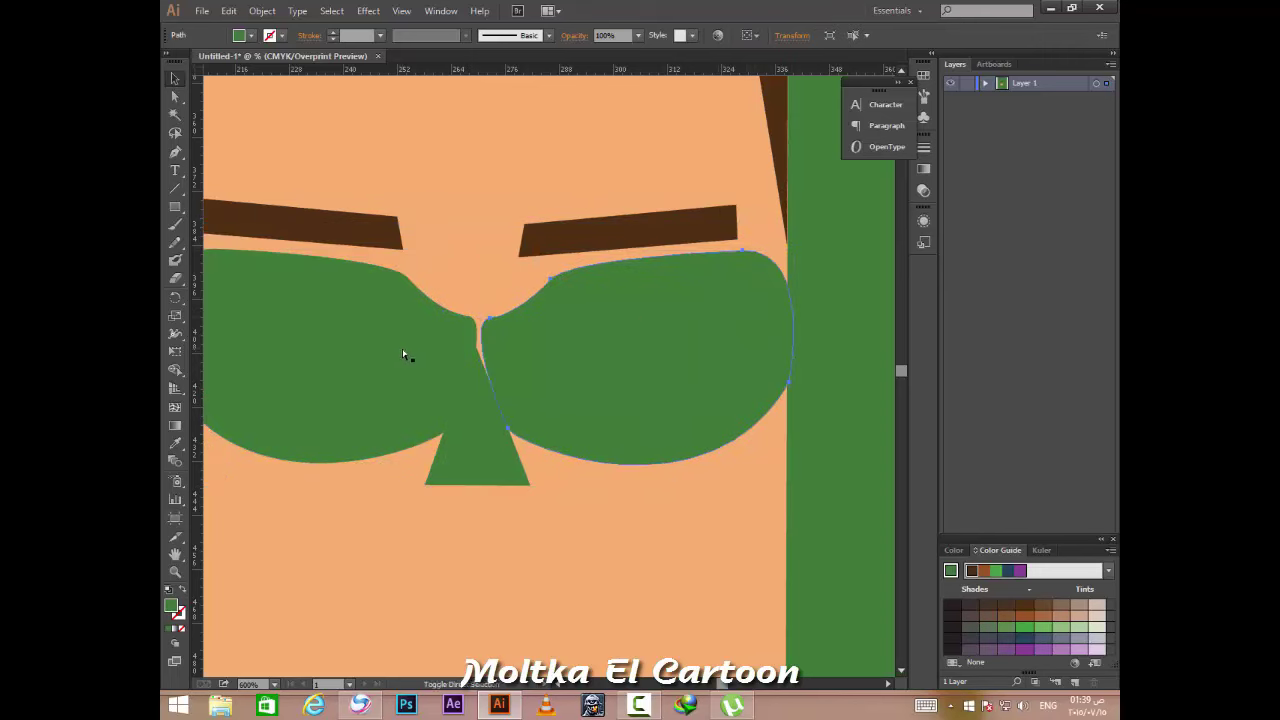
left_click(432, 362, "shift")
left_click(488, 436, "shift")
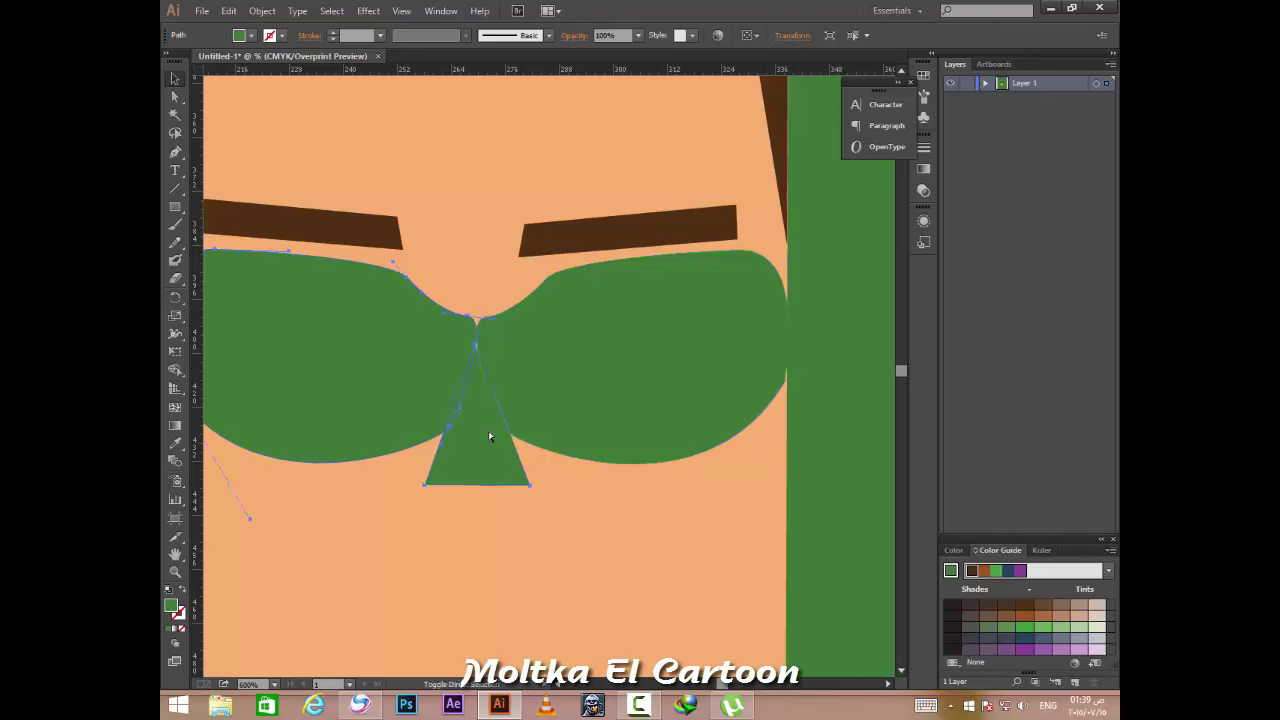
key("v")
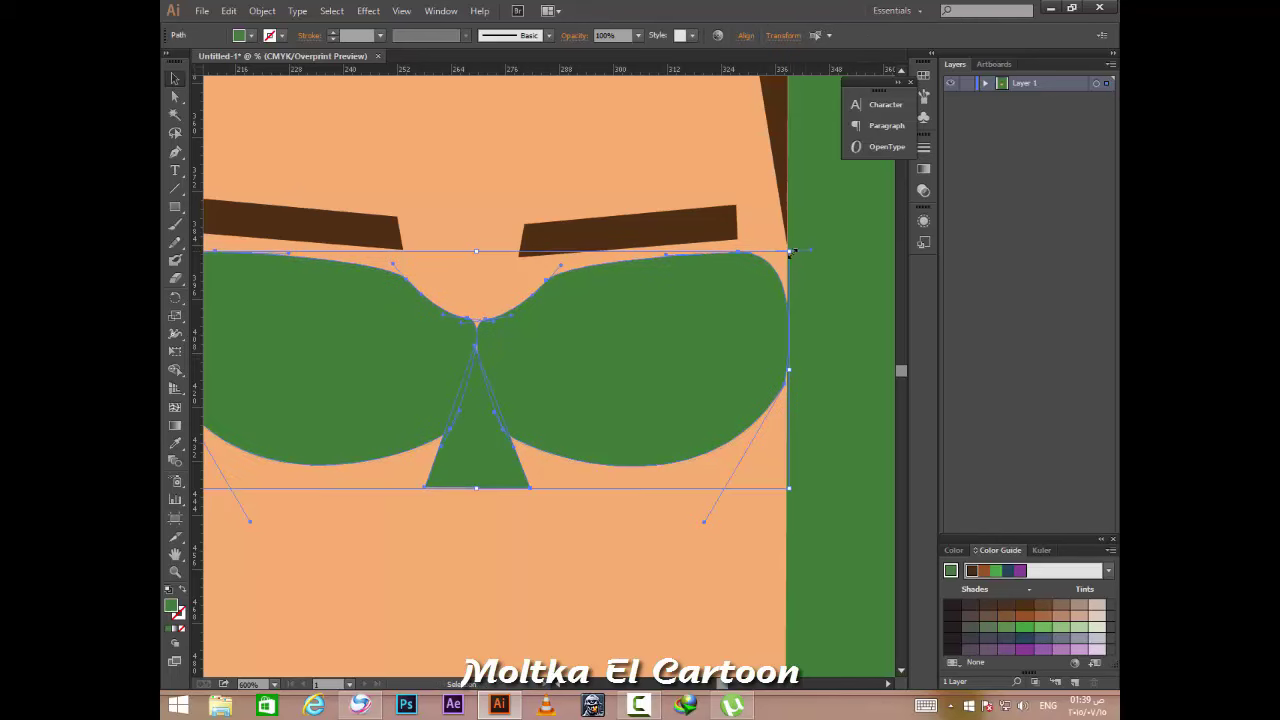
left_click_drag(789, 250, 774, 246)
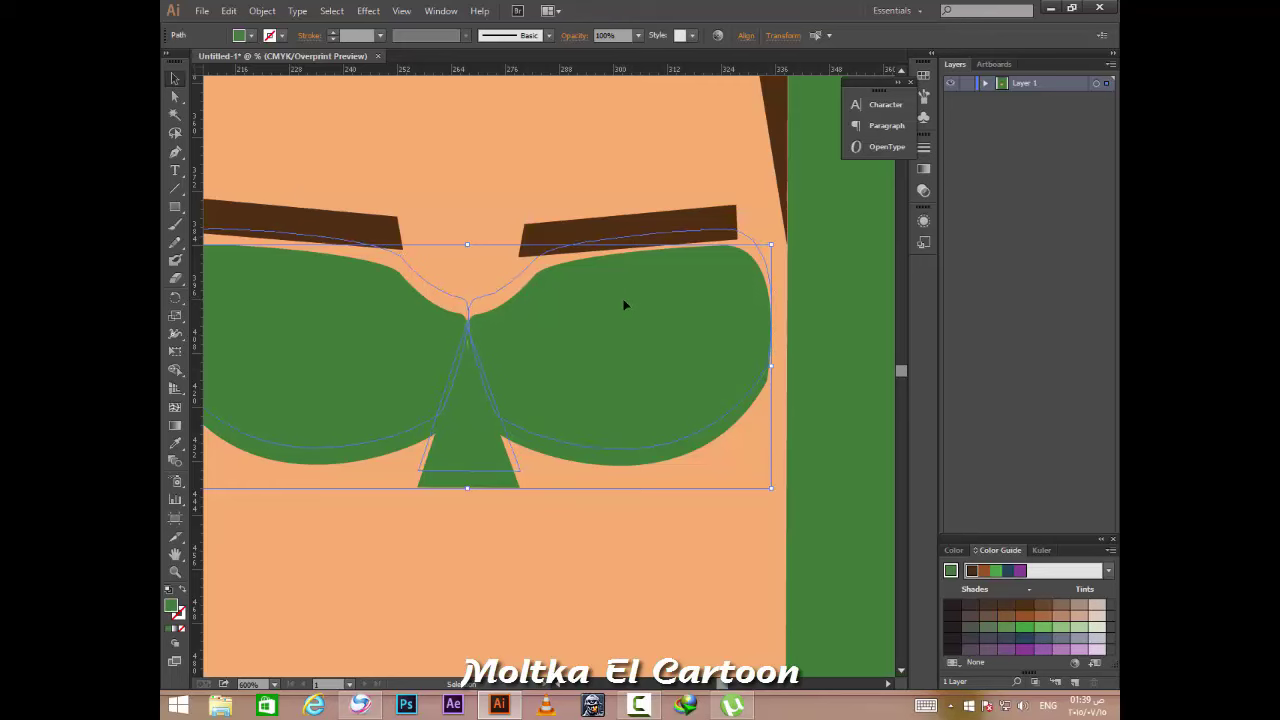
left_click_drag(626, 303, 626, 287)
left_click(829, 326)
Switch over to the Green Lantern reference images.
scroll(352, 323, "down", 3)
scroll(355, 345, "up", 2)
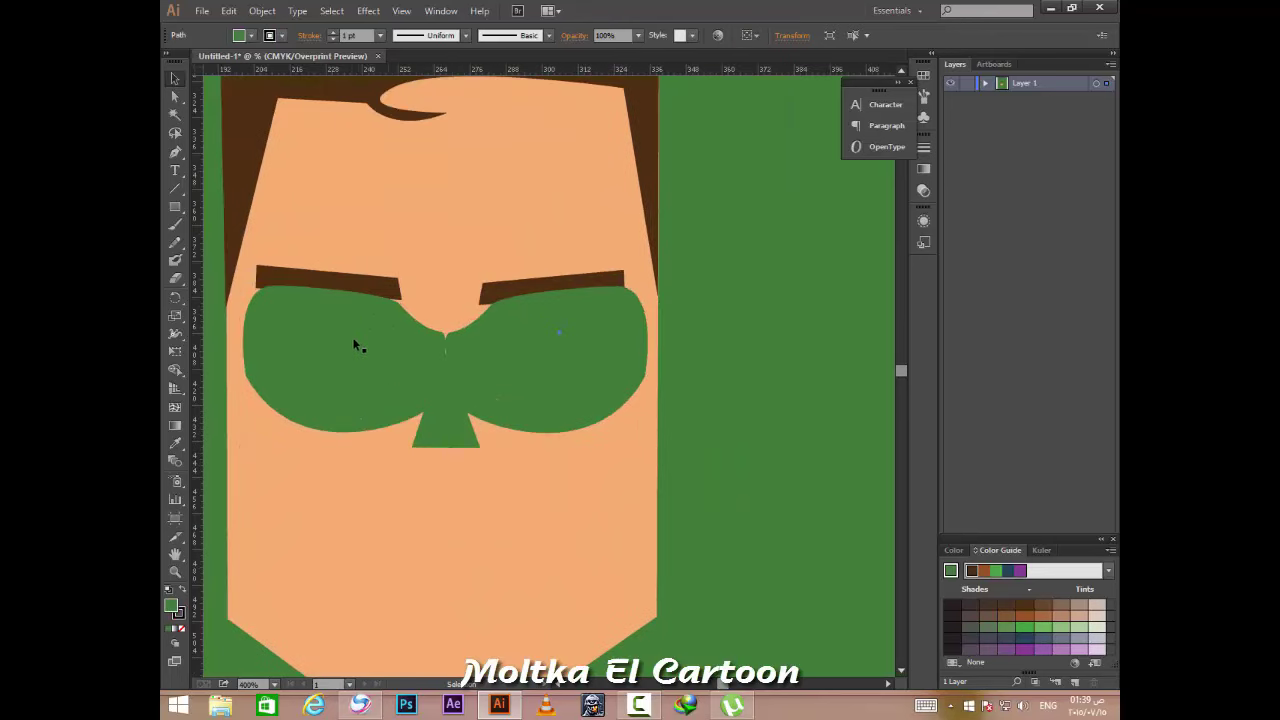
scroll(364, 416, "down", 3)
scroll(416, 434, "up", 2)
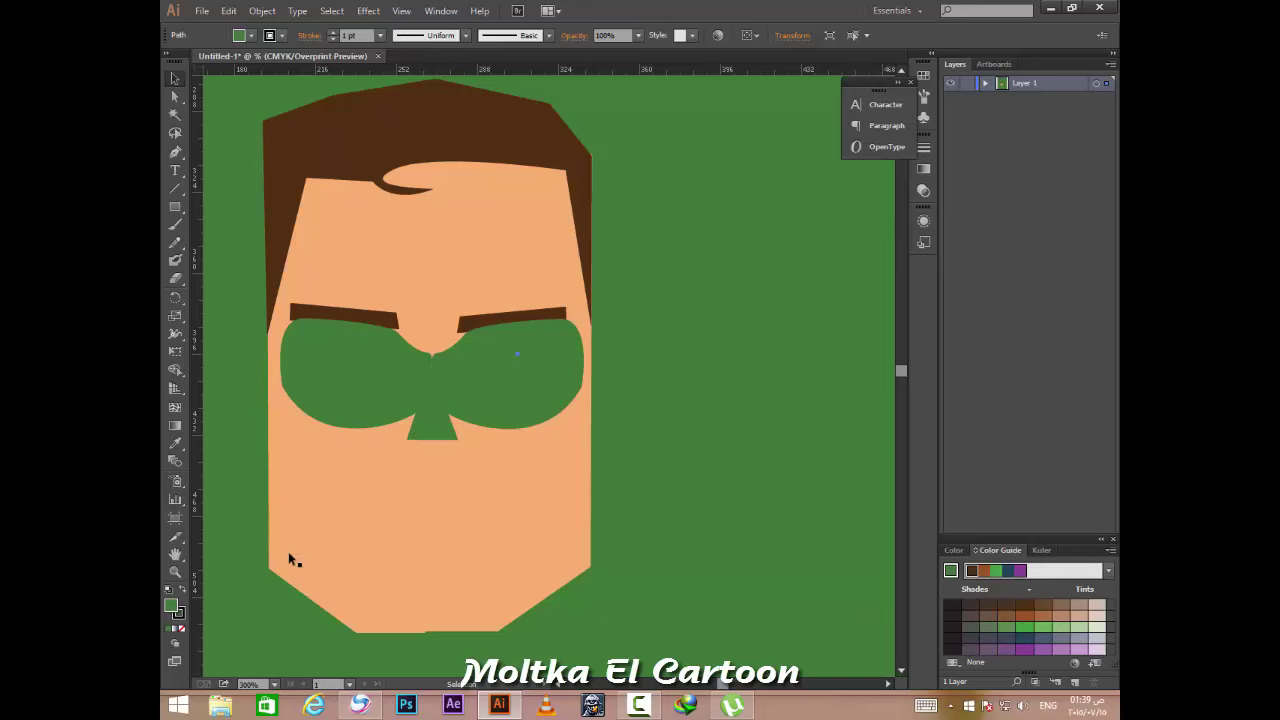
left_click(357, 708)
Back in the artwork, draw an almond eye shape inside the left lens and fill it white.
left_click(357, 708)
scroll(370, 330, "up", 3)
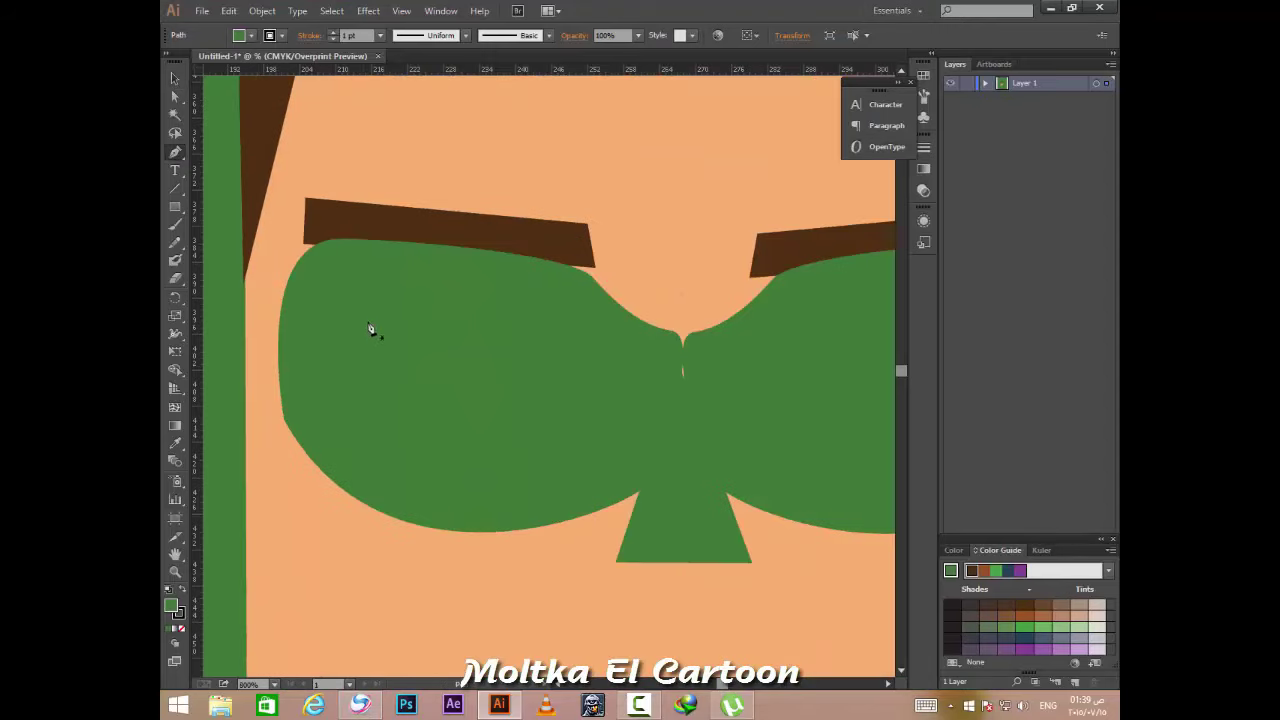
left_click_drag(347, 333, 385, 336)
left_click_drag(506, 375, 520, 386)
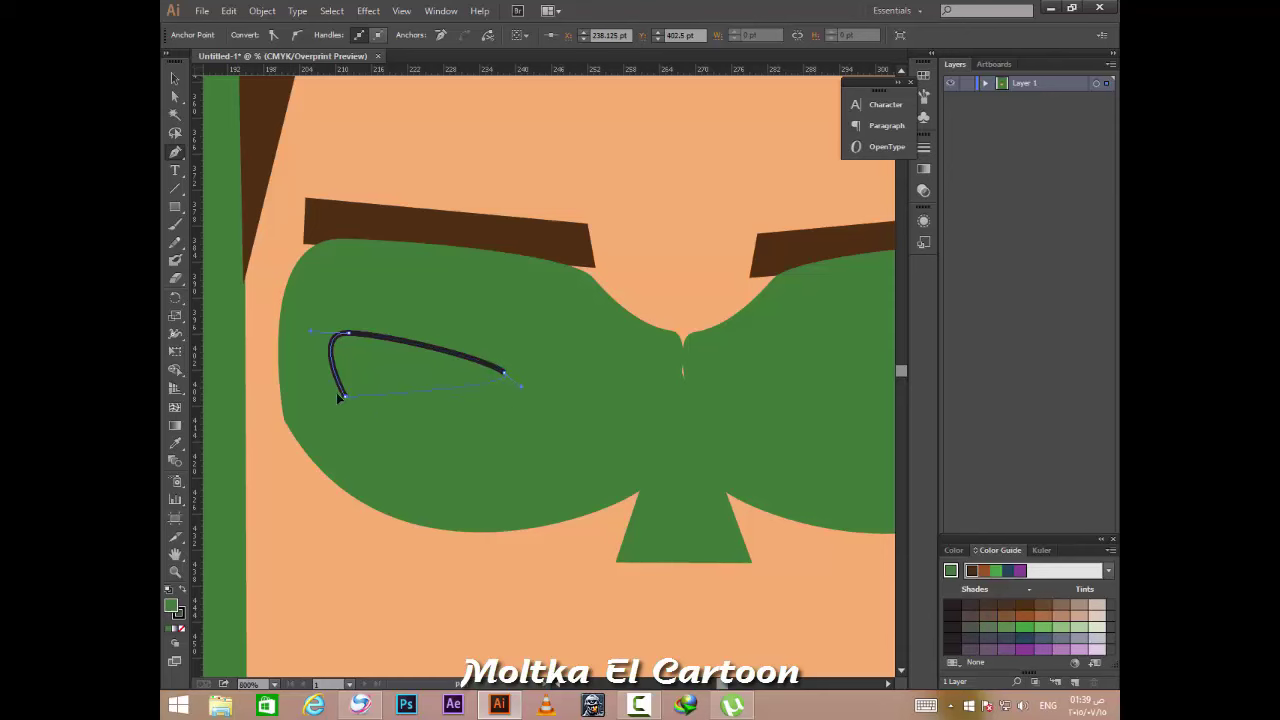
left_click_drag(344, 396, 400, 423)
scroll(370, 348, "down", 1)
double_click(170, 605)
left_click(669, 198)
key("Return")
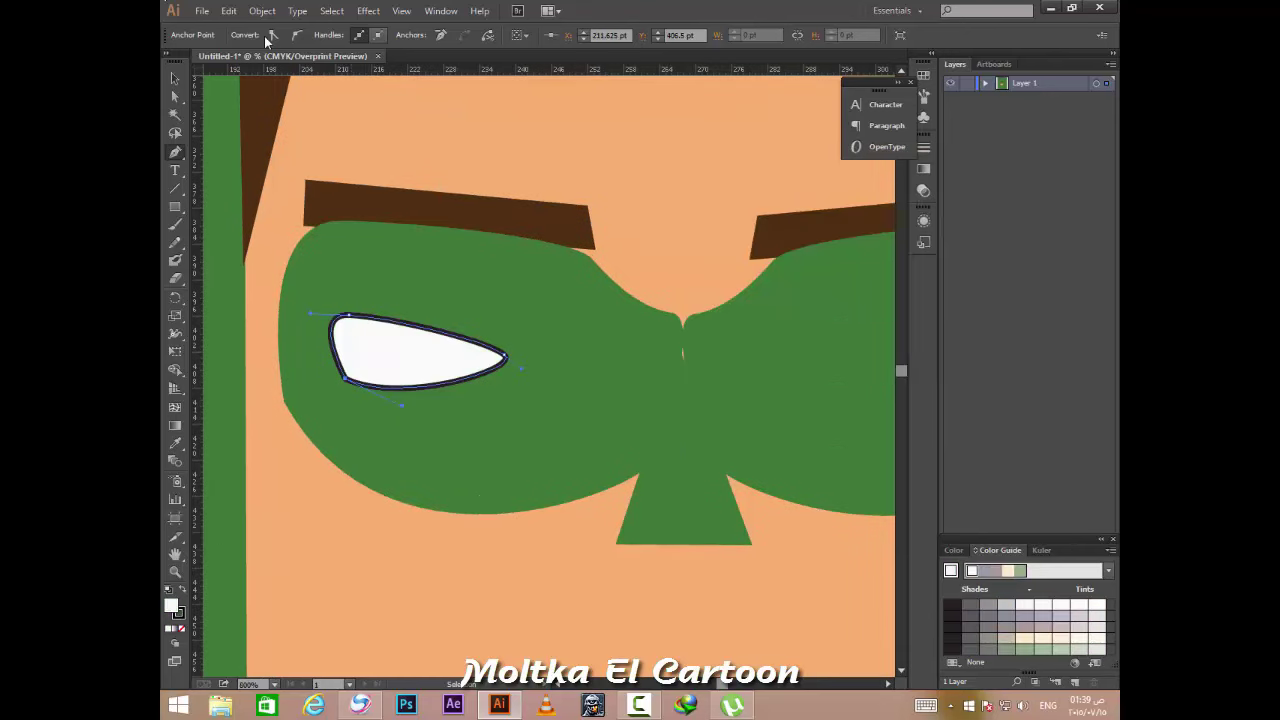
Give the white eye a green outline swatch and enlarge it within the lens.
key("v")
left_click(280, 35)
left_click(232, 64)
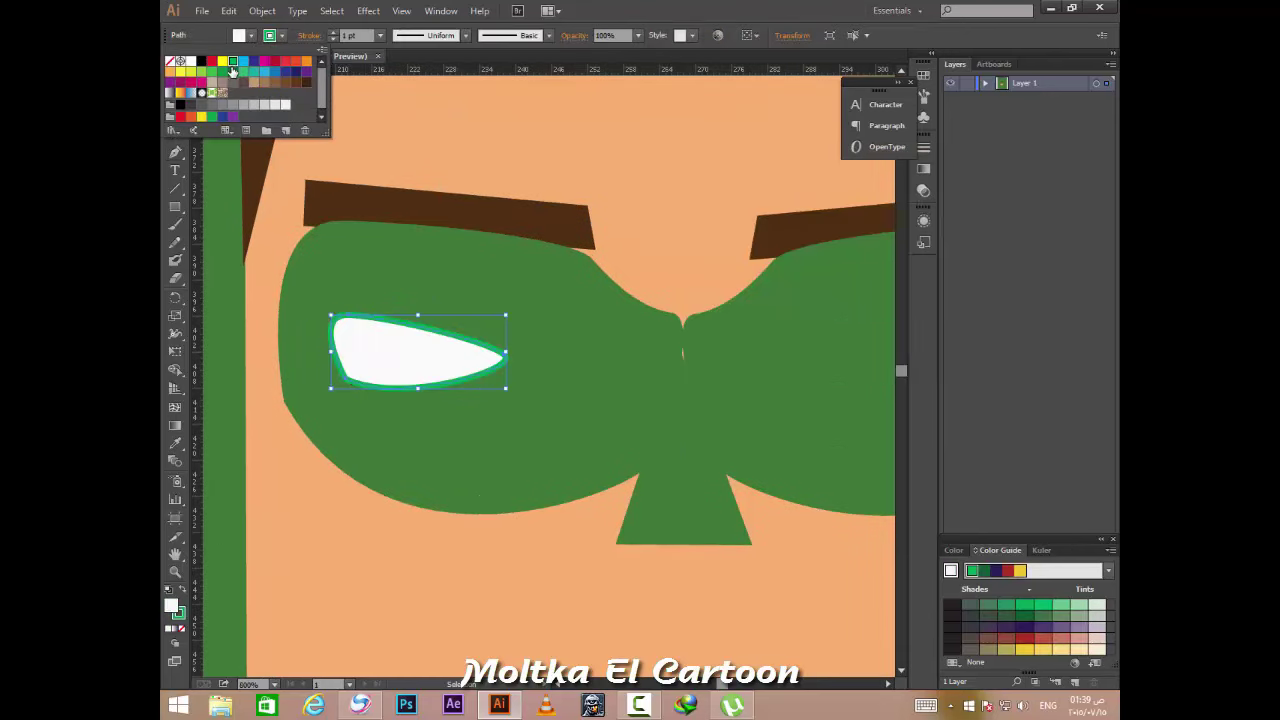
scroll(428, 371, "down", 1)
scroll(420, 470, "down", 1)
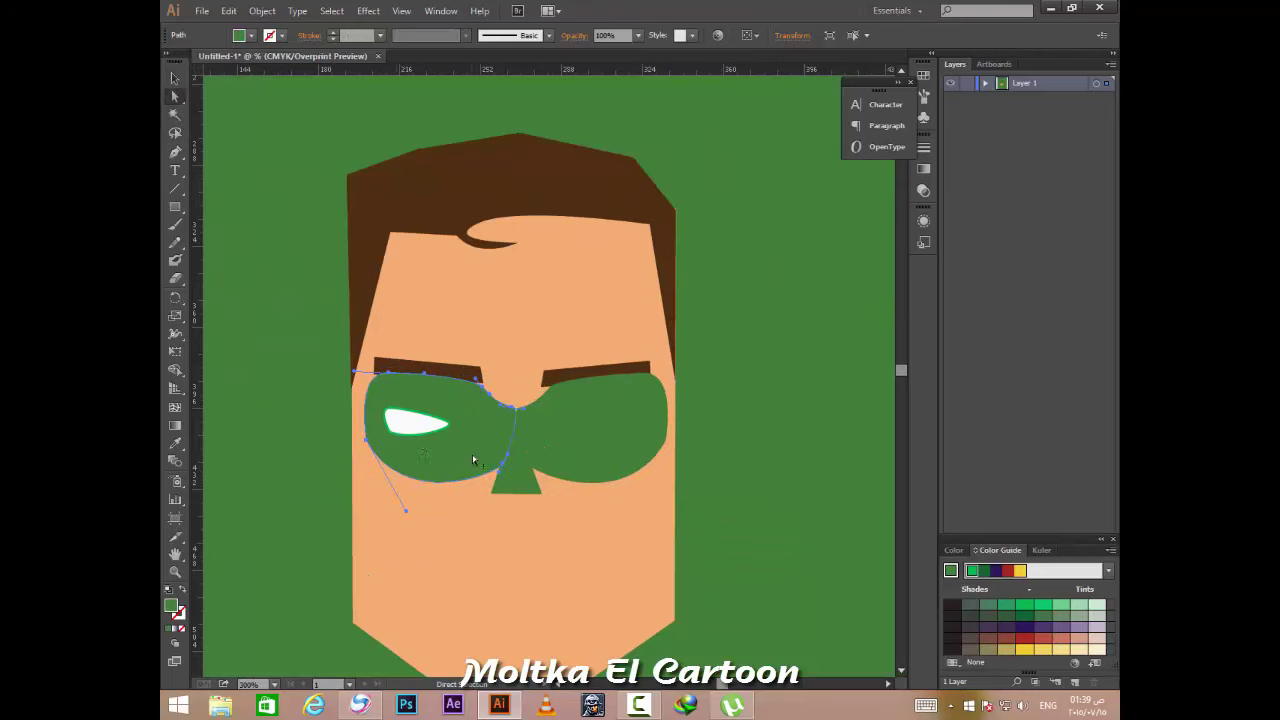
scroll(435, 487, "down", 1)
left_click(886, 104)
key("v")
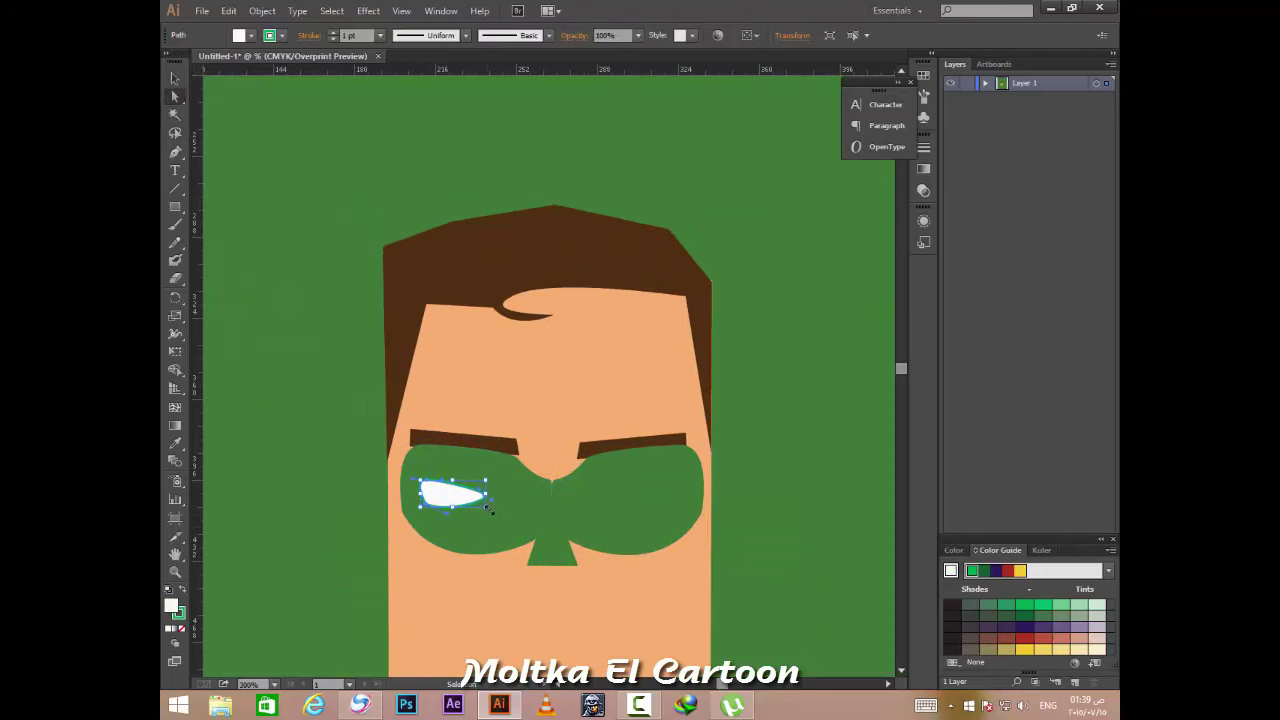
left_click_drag(487, 504, 521, 514)
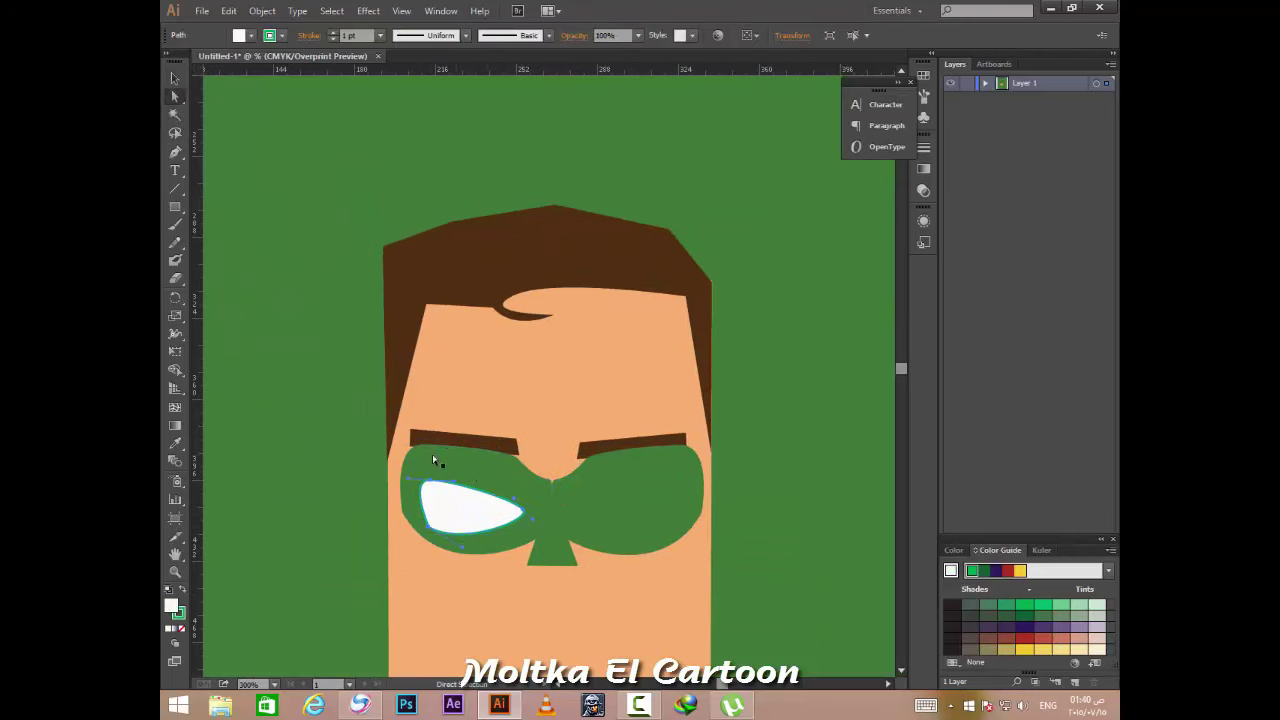
Reflect a copy of the white eye into the right lens and reshape it to fit.
left_click(532, 468)
scroll(700, 470, "down", 1)
scroll(700, 500, "down", 1)
scroll(774, 523, "up", 2)
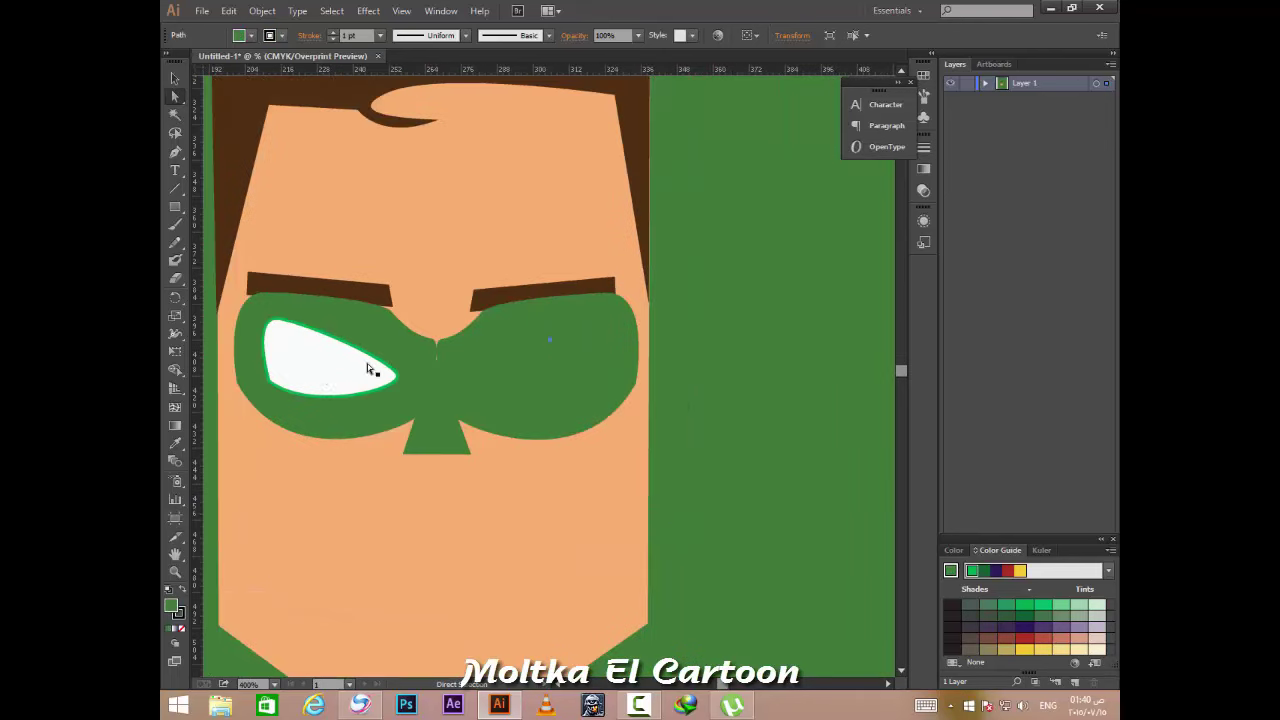
left_click(371, 368)
right_click(552, 382)
left_click(585, 412)
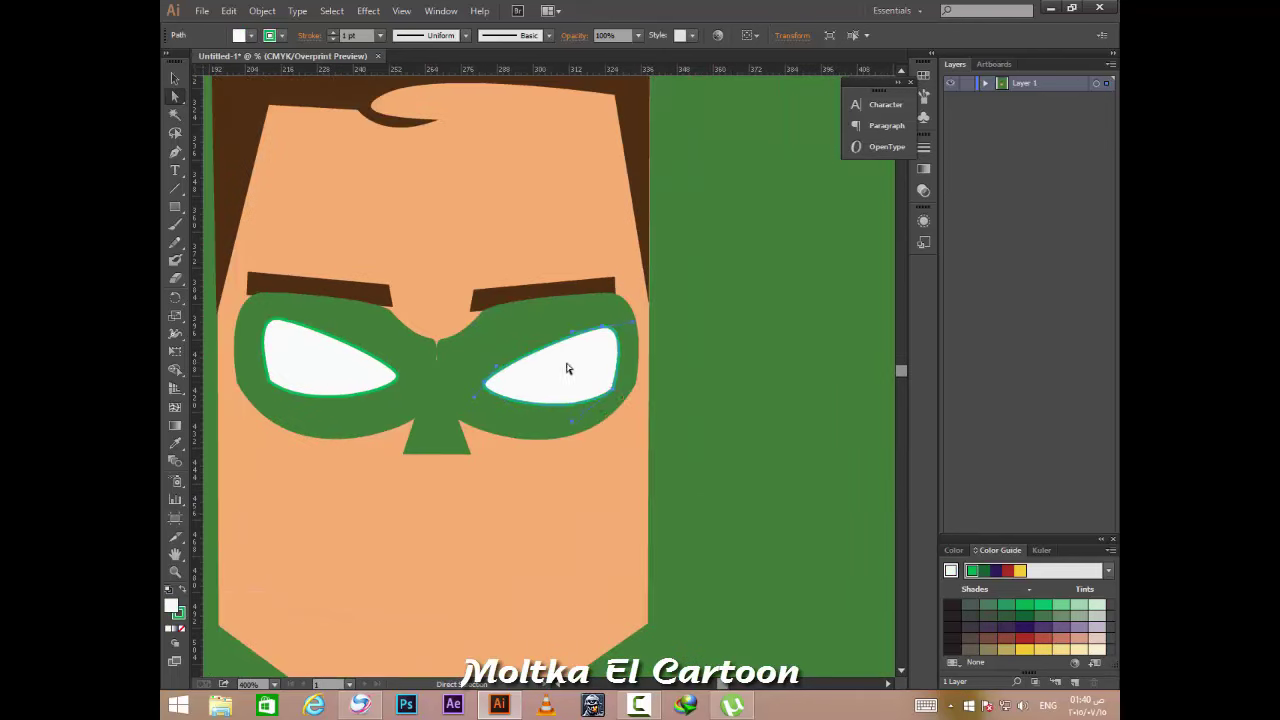
left_click_drag(585, 411, 555, 362)
left_click(709, 424)
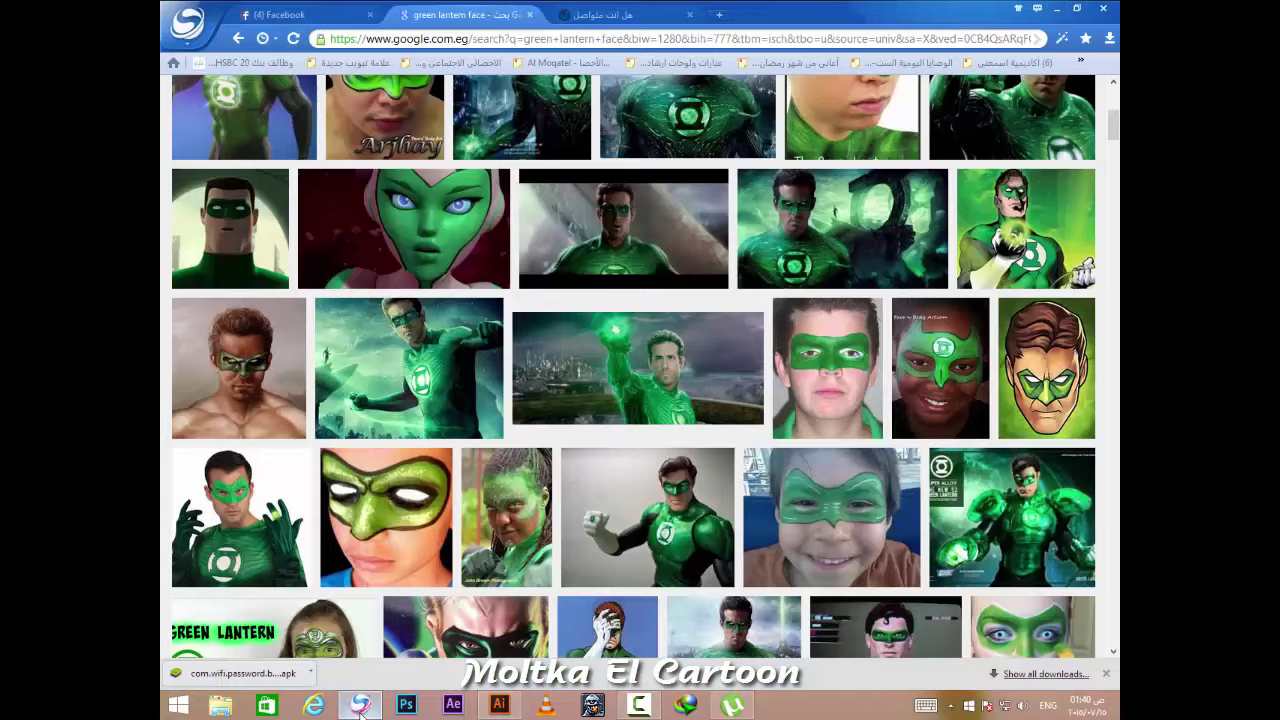
Zoom around the face and select the peach skin shape.
scroll(540, 480, "left", 2)
scroll(560, 540, "down", 1)
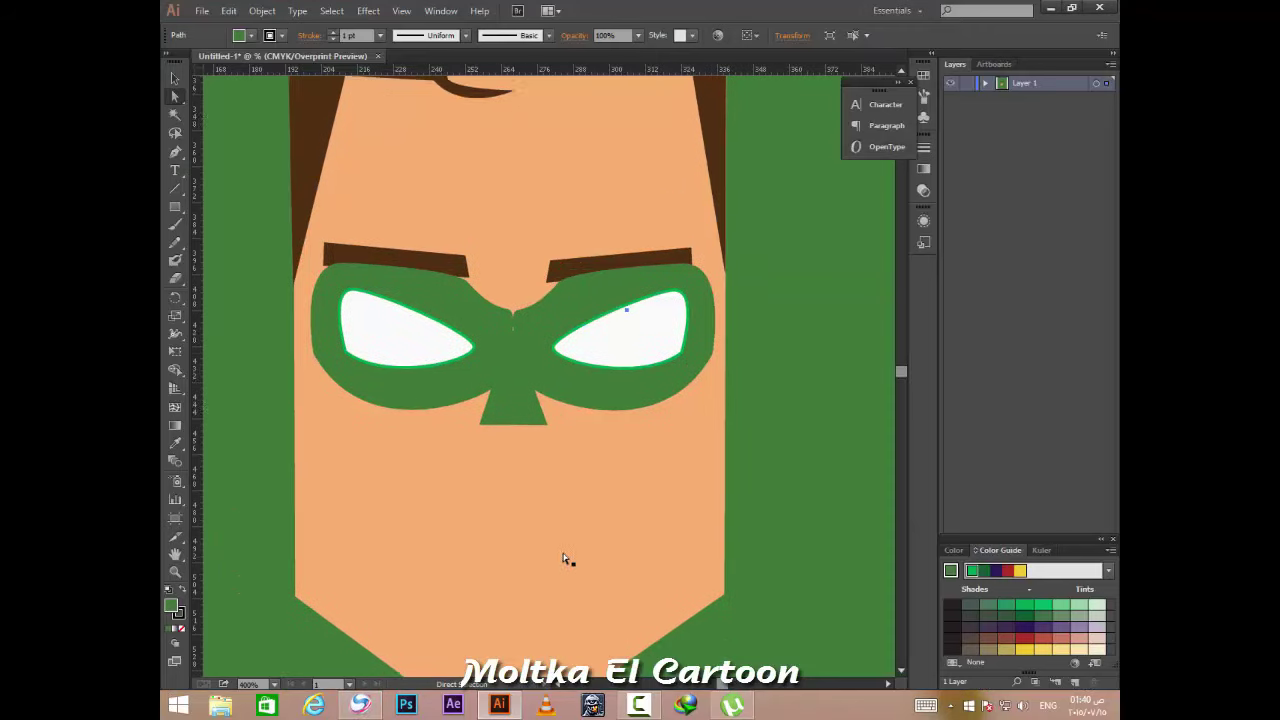
scroll(450, 469, "down", 2)
scroll(566, 423, "up", 2)
scroll(443, 400, "up", 2)
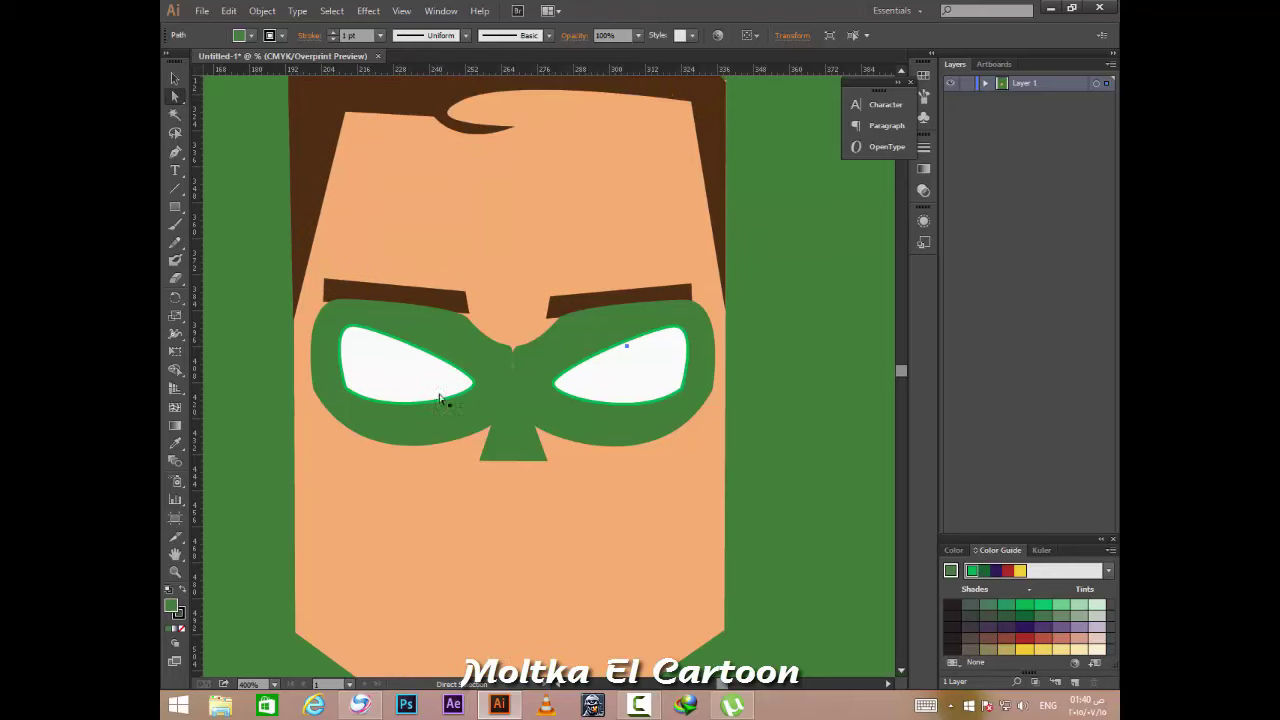
scroll(443, 434, "down", 3)
scroll(546, 577, "up", 1)
left_click(546, 577)
scroll(546, 577, "up", 1)
scroll(540, 400, "down", 5)
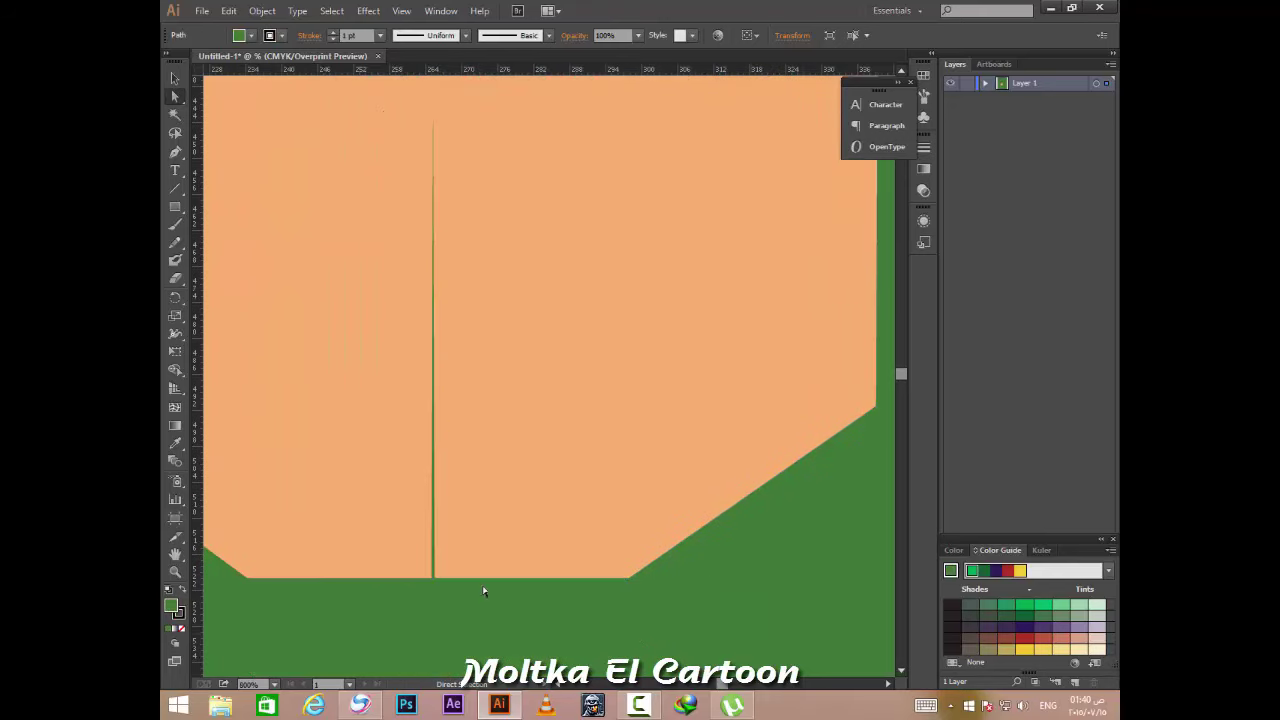
left_click(770, 406)
left_click(542, 433)
left_click(558, 440)
Pick through the eyebrows and background to select the right eyebrow with Direct Selection.
scroll(558, 440, "up", 1)
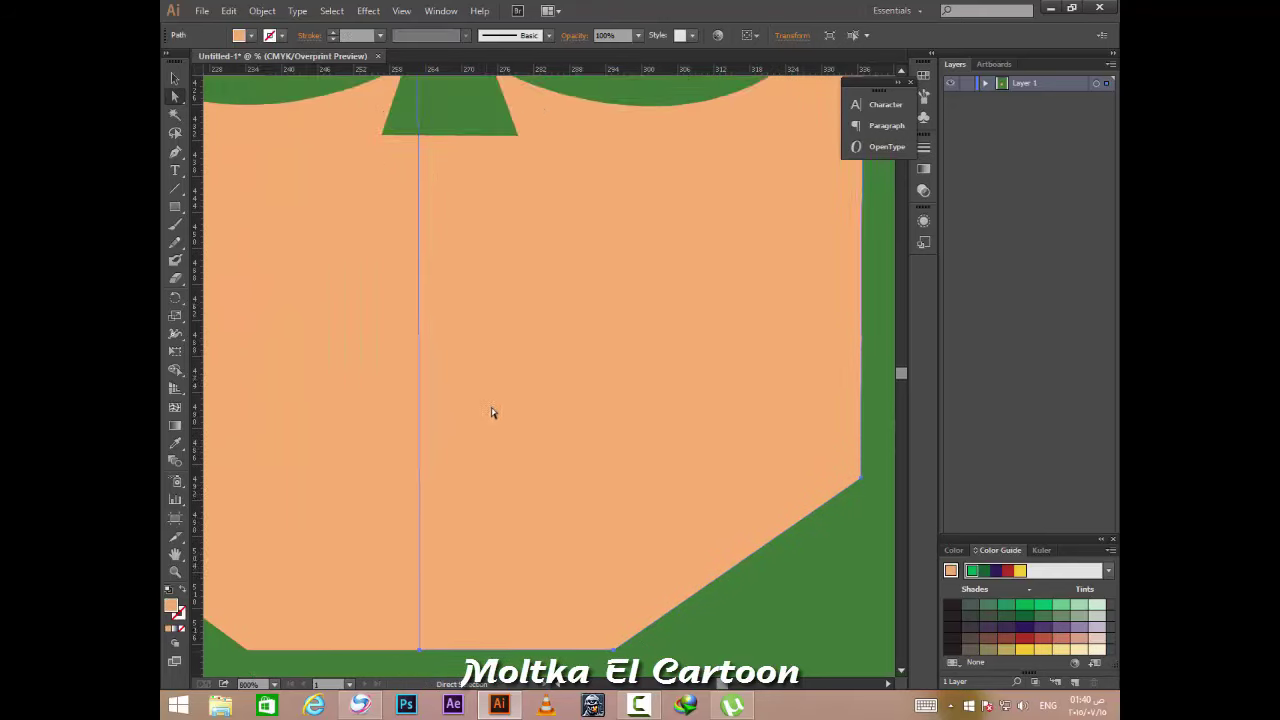
scroll(558, 440, "up", 3)
scroll(565, 329, "down", 2)
scroll(565, 329, "down", 5)
left_click(443, 603)
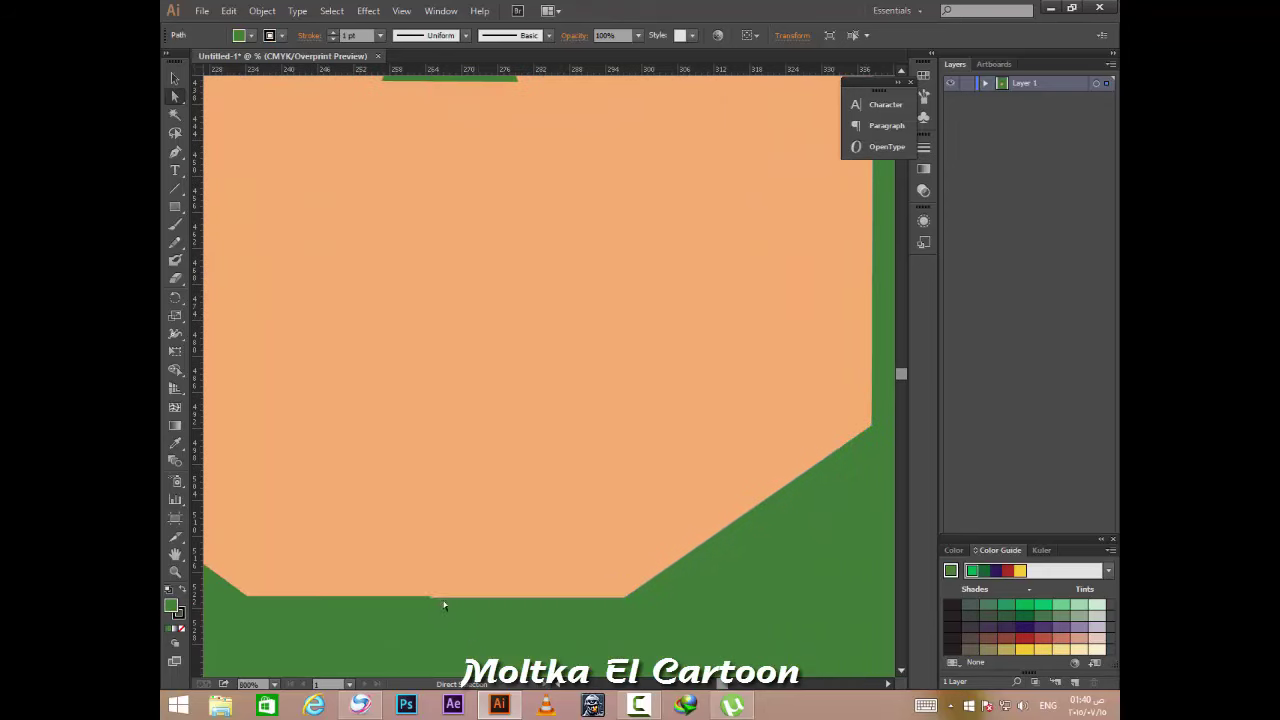
scroll(443, 457, "down", 4)
scroll(523, 371, "down", 1)
left_click(523, 302)
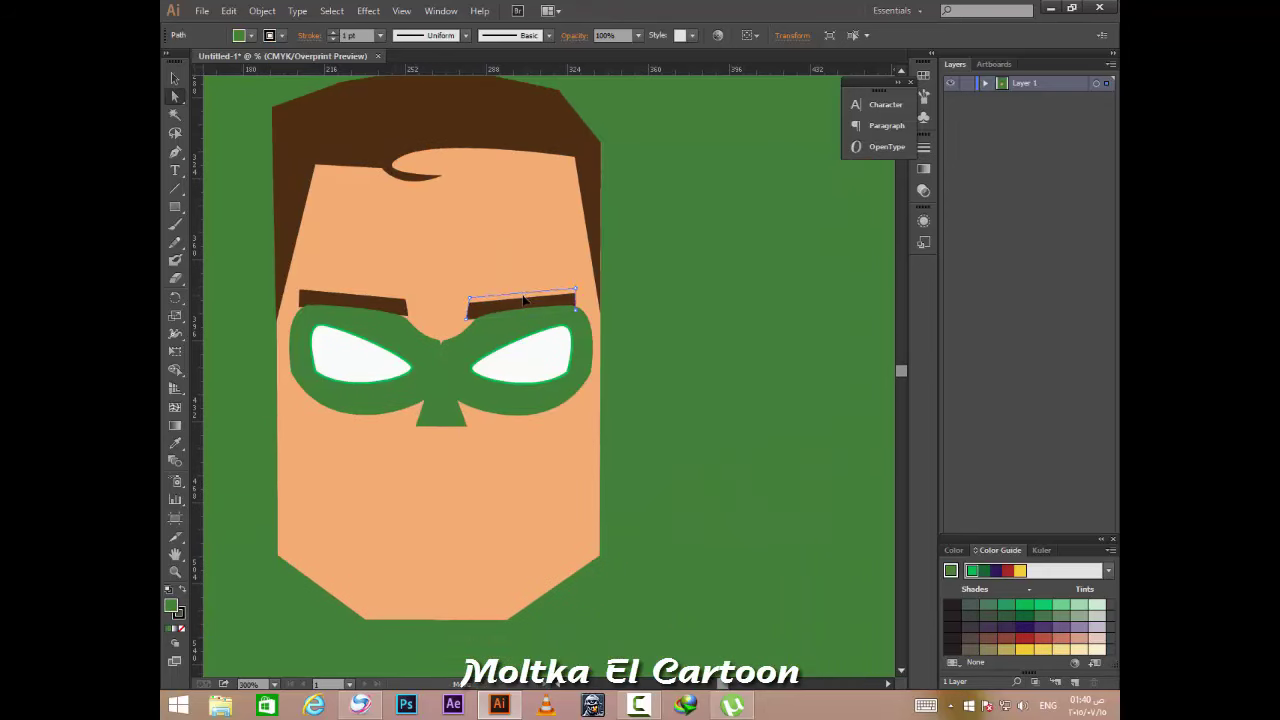
left_click(663, 326)
left_click(514, 311)
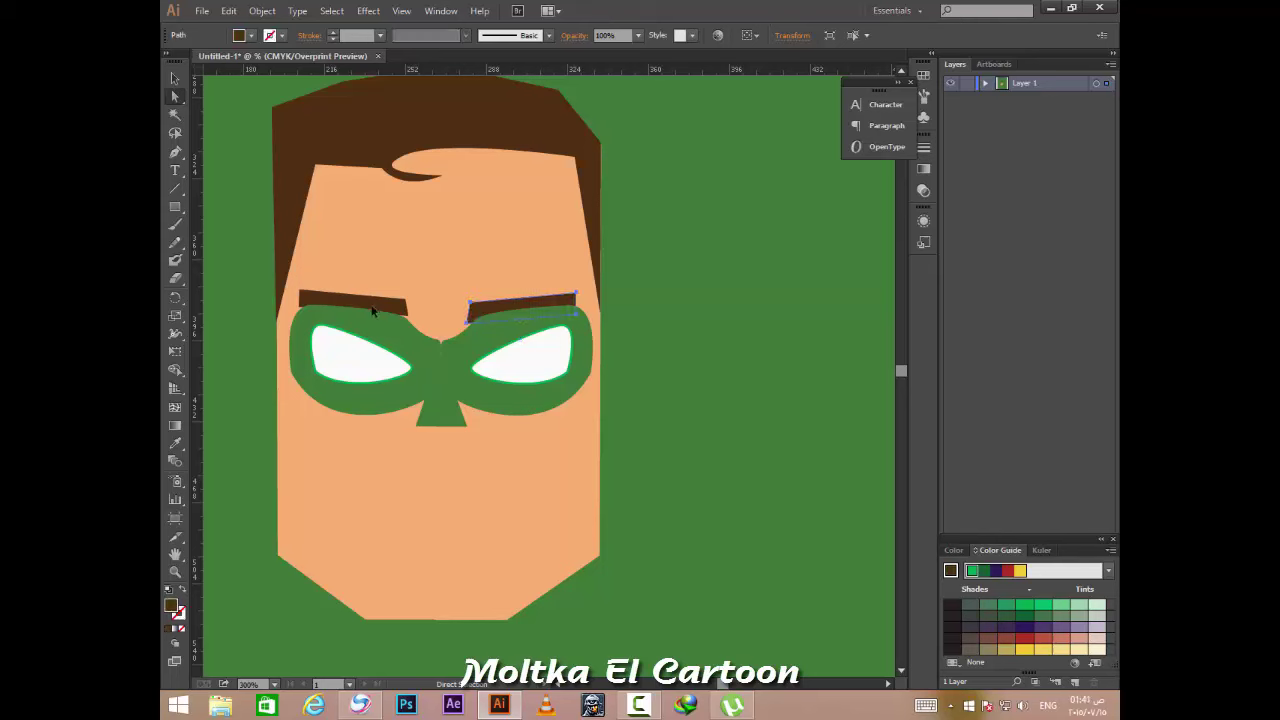
left_click(370, 308)
left_click(510, 311)
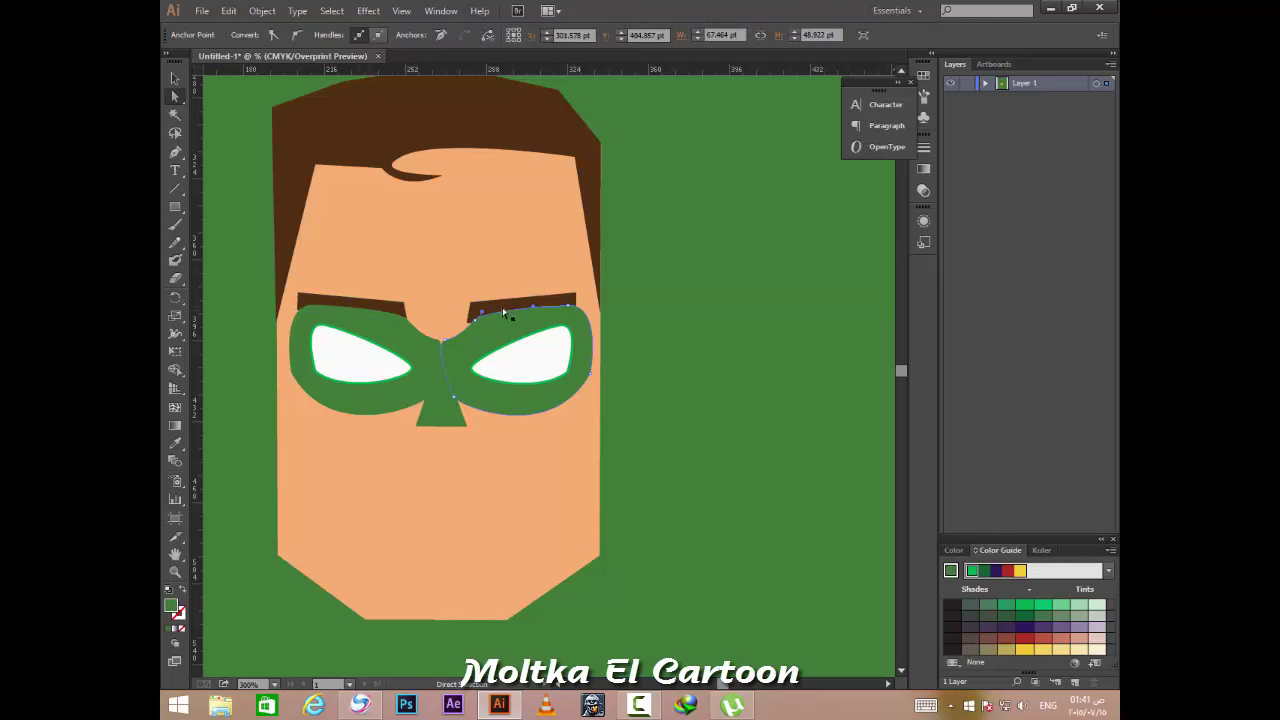
Nudge the right eyebrow slightly right, then compare with the Green Lantern reference images.
key("Right")
key("Right")
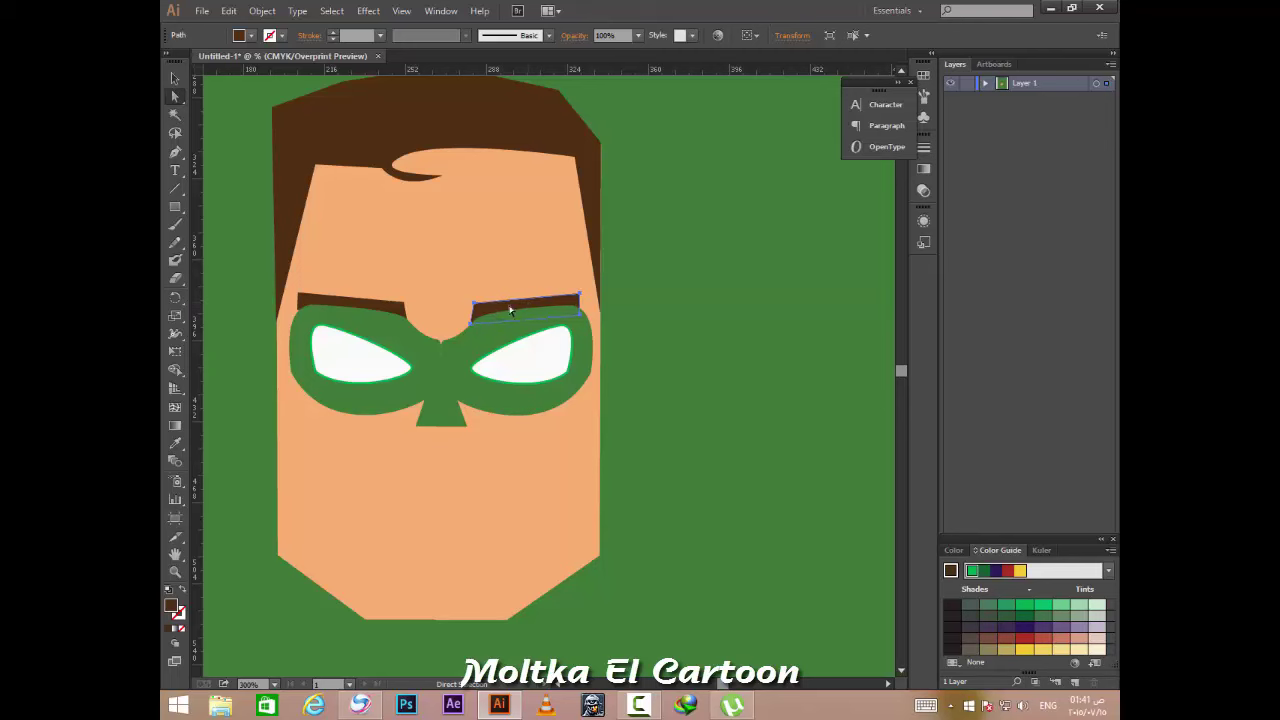
left_click(521, 432)
scroll(523, 431, "down", 1)
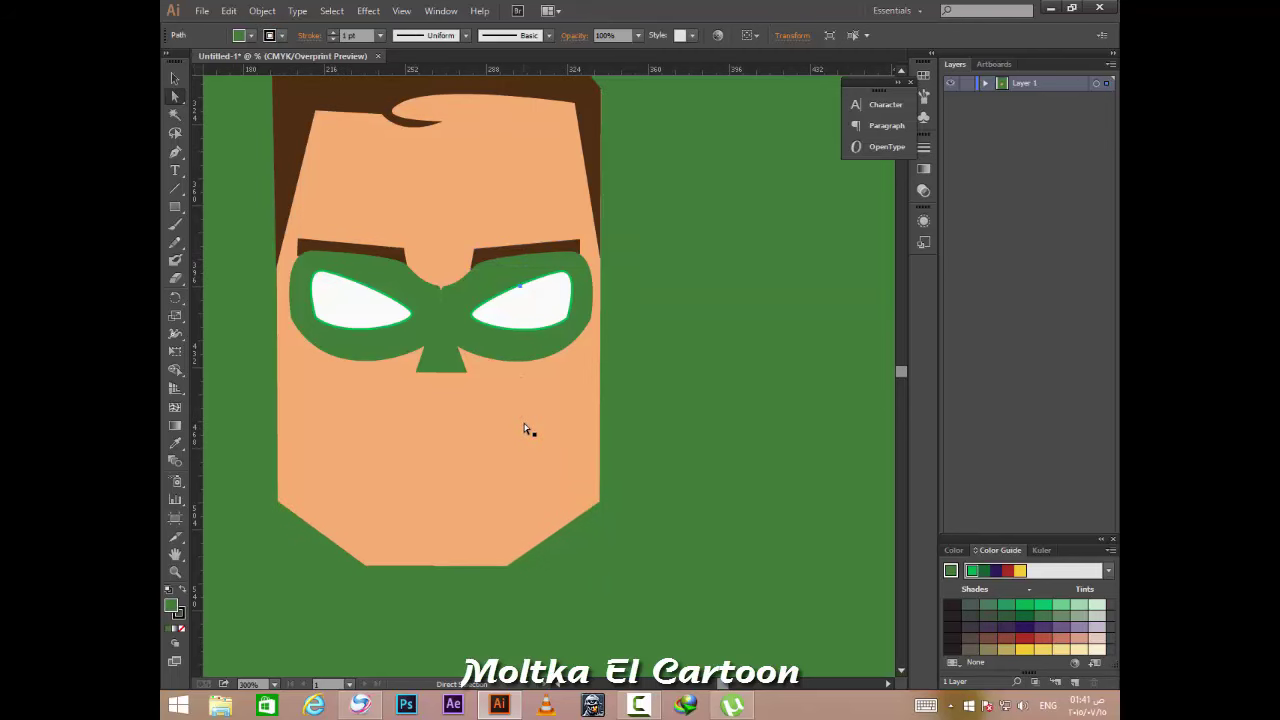
scroll(523, 424, "up", 1)
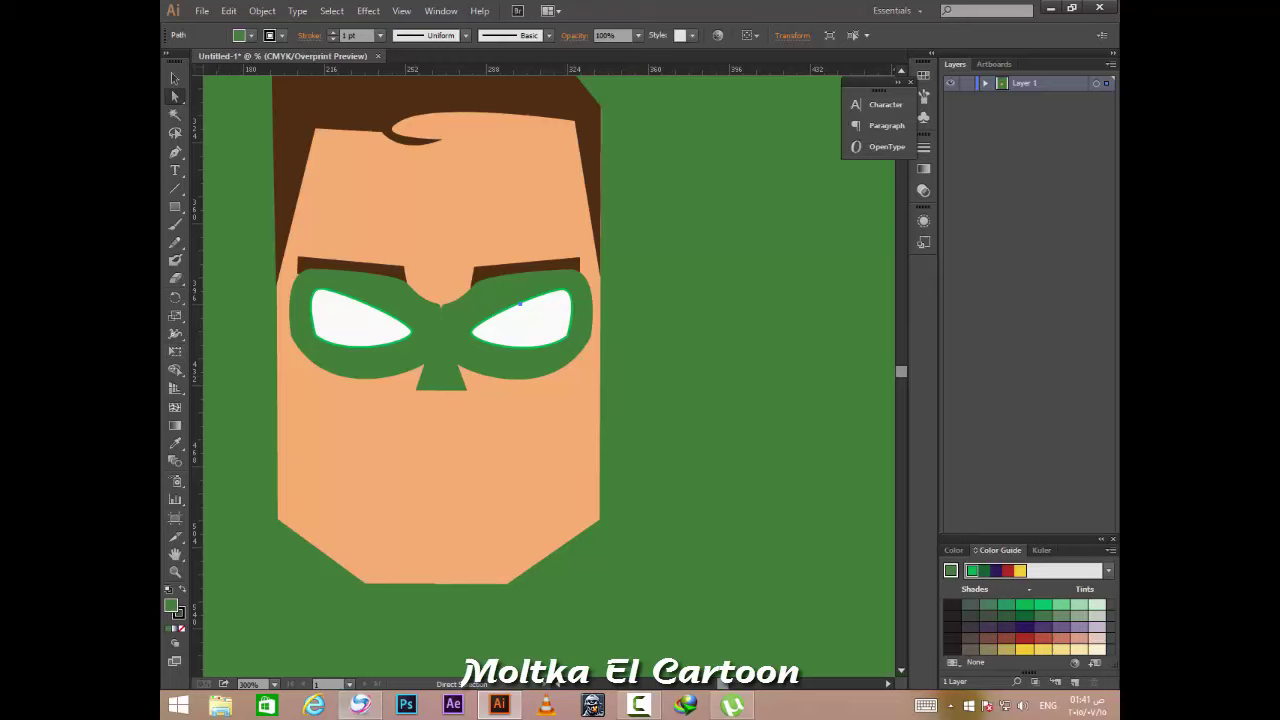
left_click(359, 706)
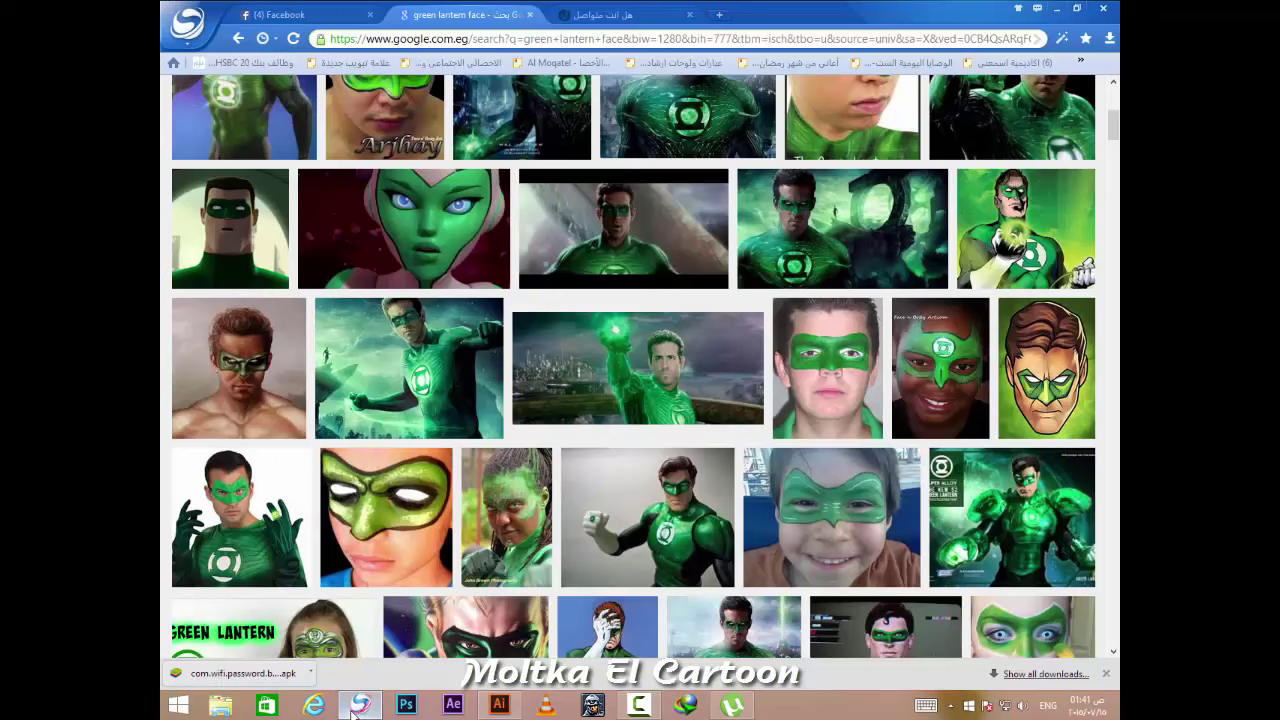
left_click(355, 707)
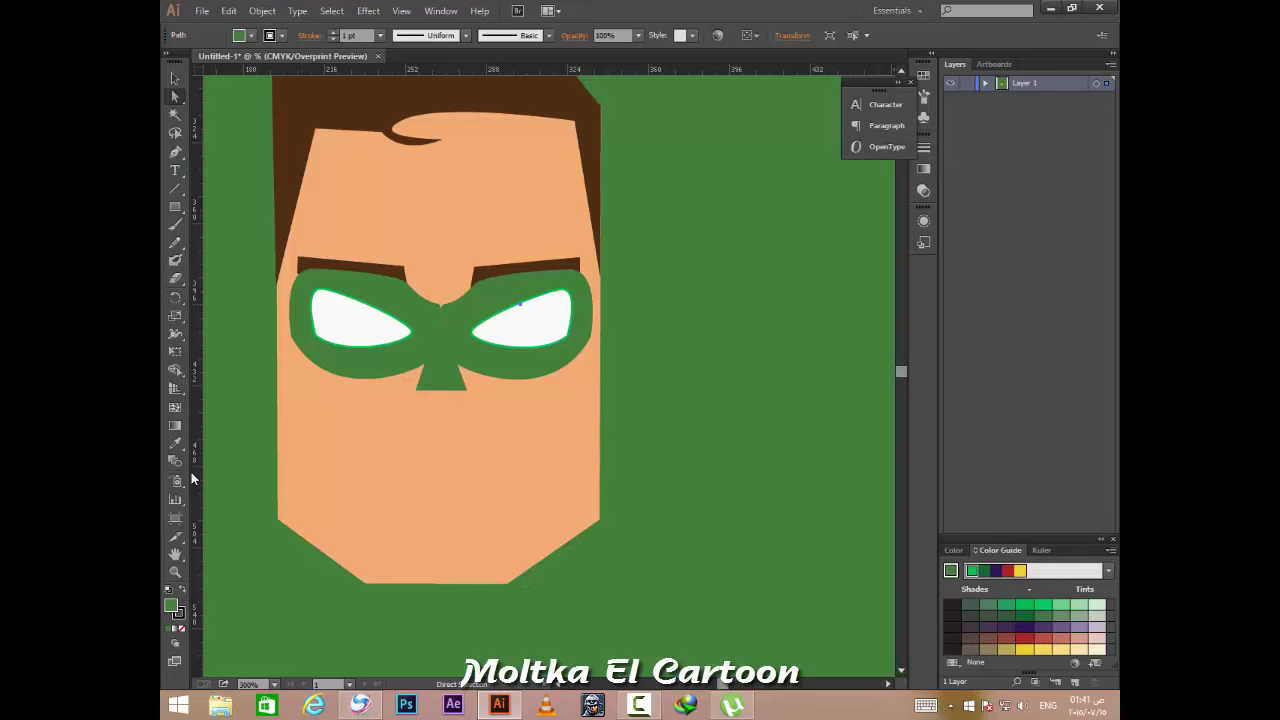
Draw a curved crescent grin shape with the Pen tool and fill it near-white.
left_click(175, 152)
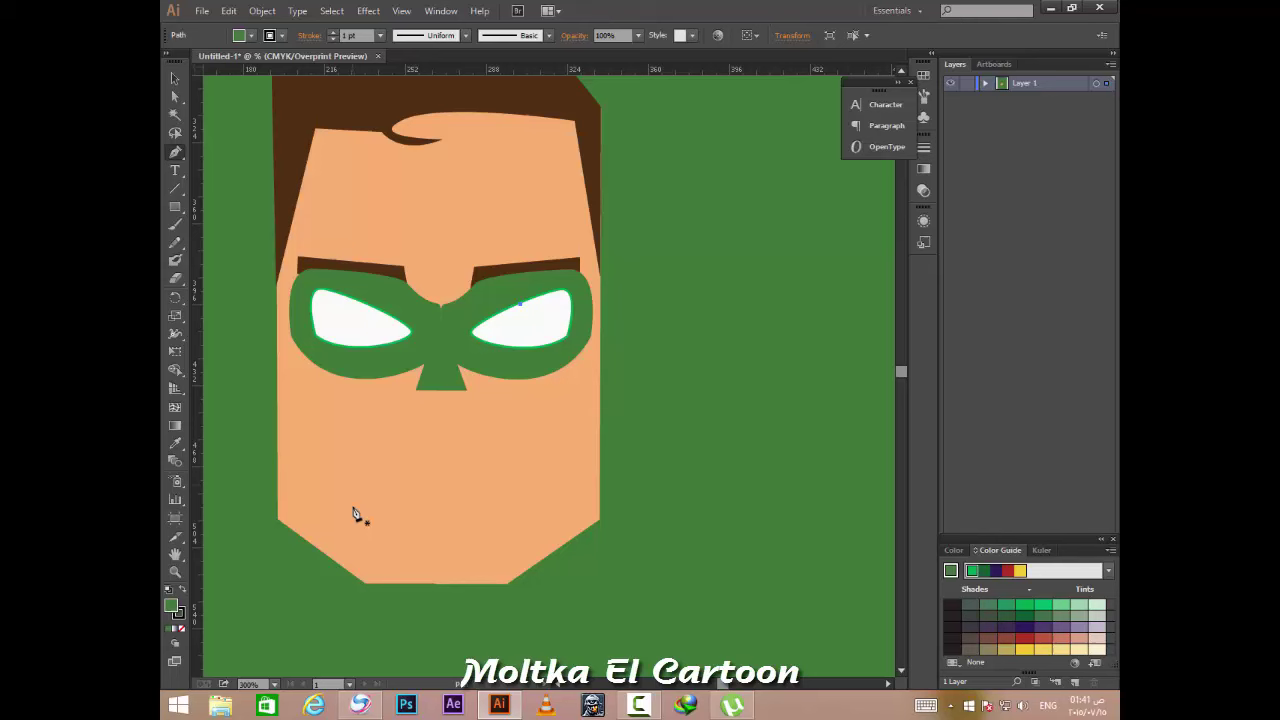
left_click(523, 490)
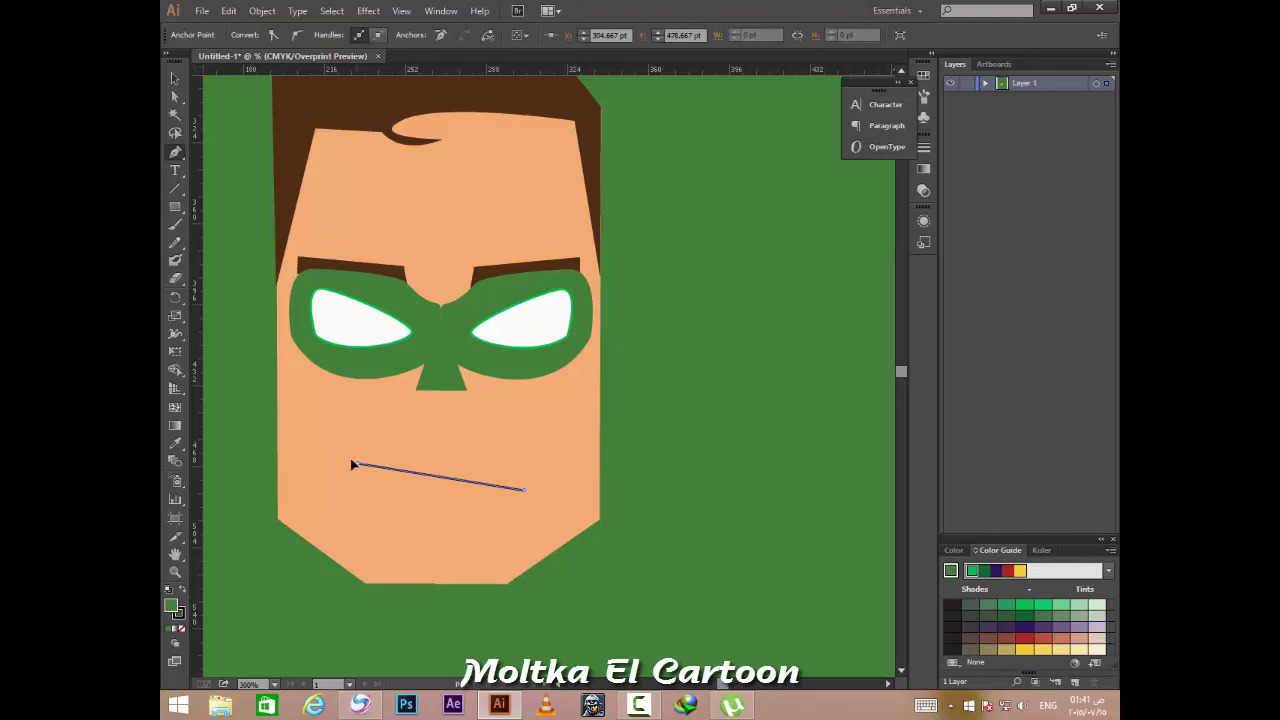
left_click_drag(357, 464, 320, 327)
left_click_drag(320, 327, 332, 350)
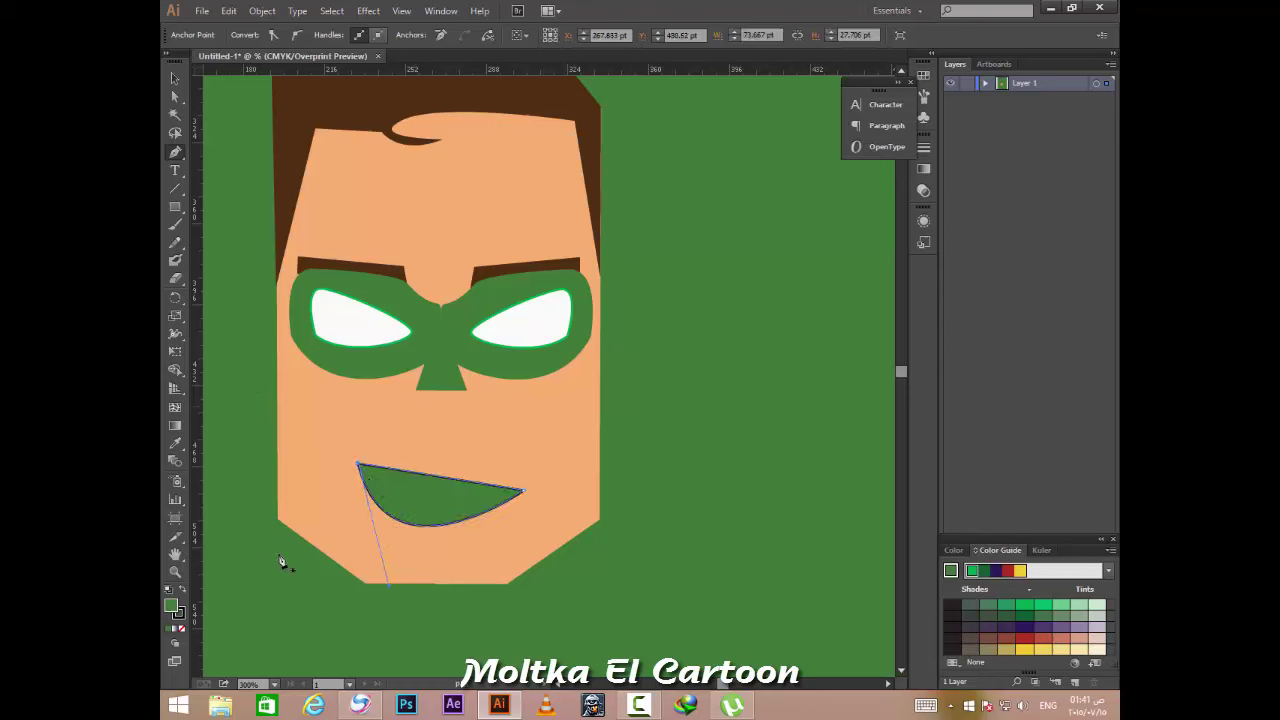
double_click(172, 606)
left_click_drag(734, 274, 700, 212)
key("Return")
Give the grin shape an orange-yellow outline from the Stroke swatches.
left_click(172, 78)
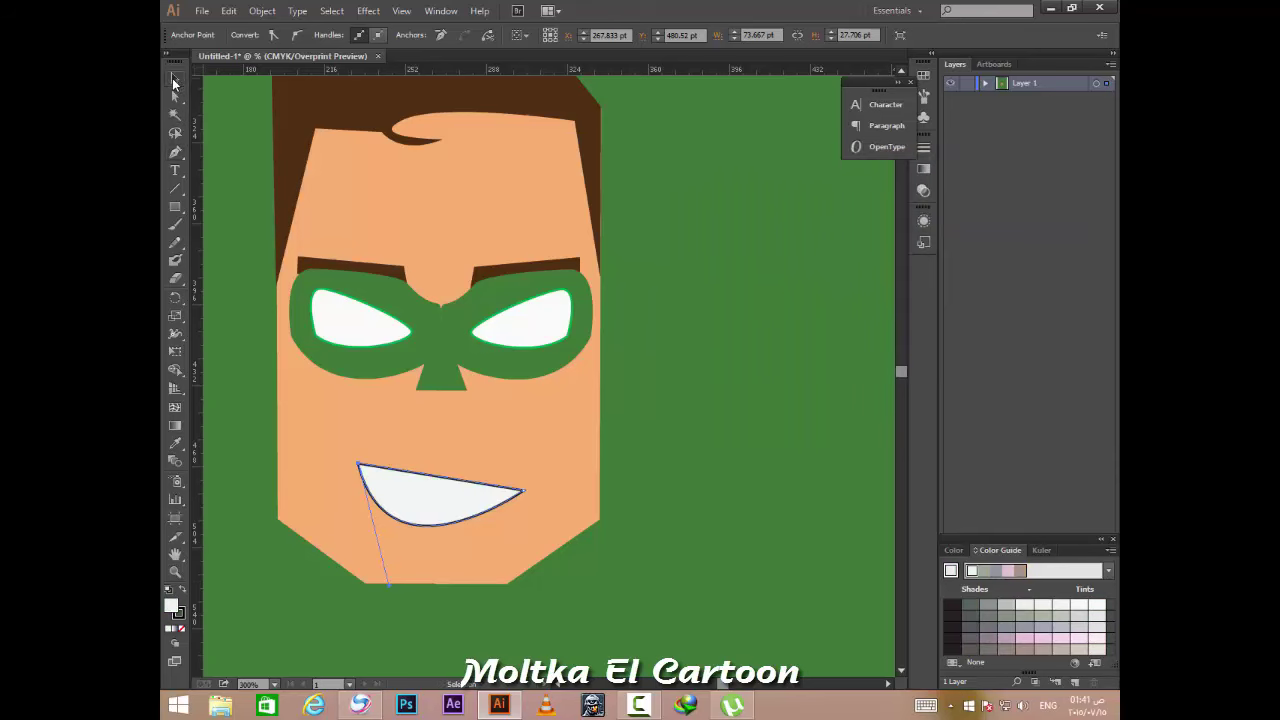
left_click(410, 480)
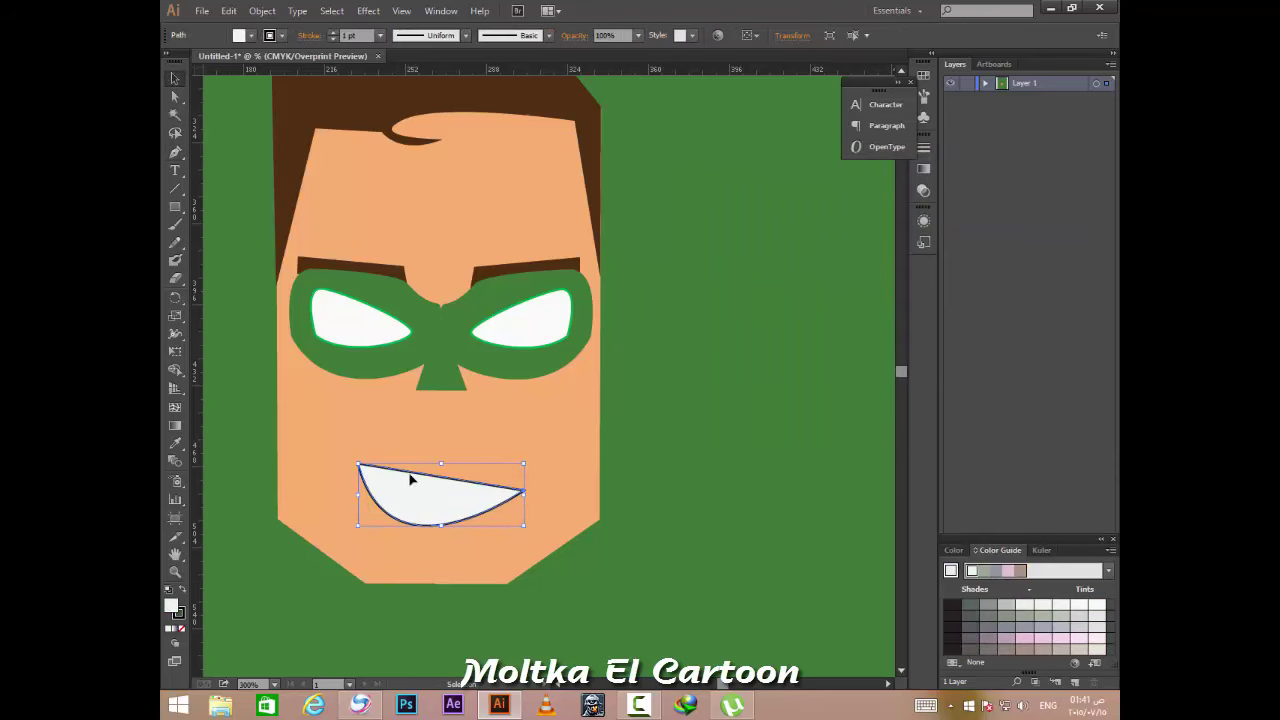
left_click(280, 35)
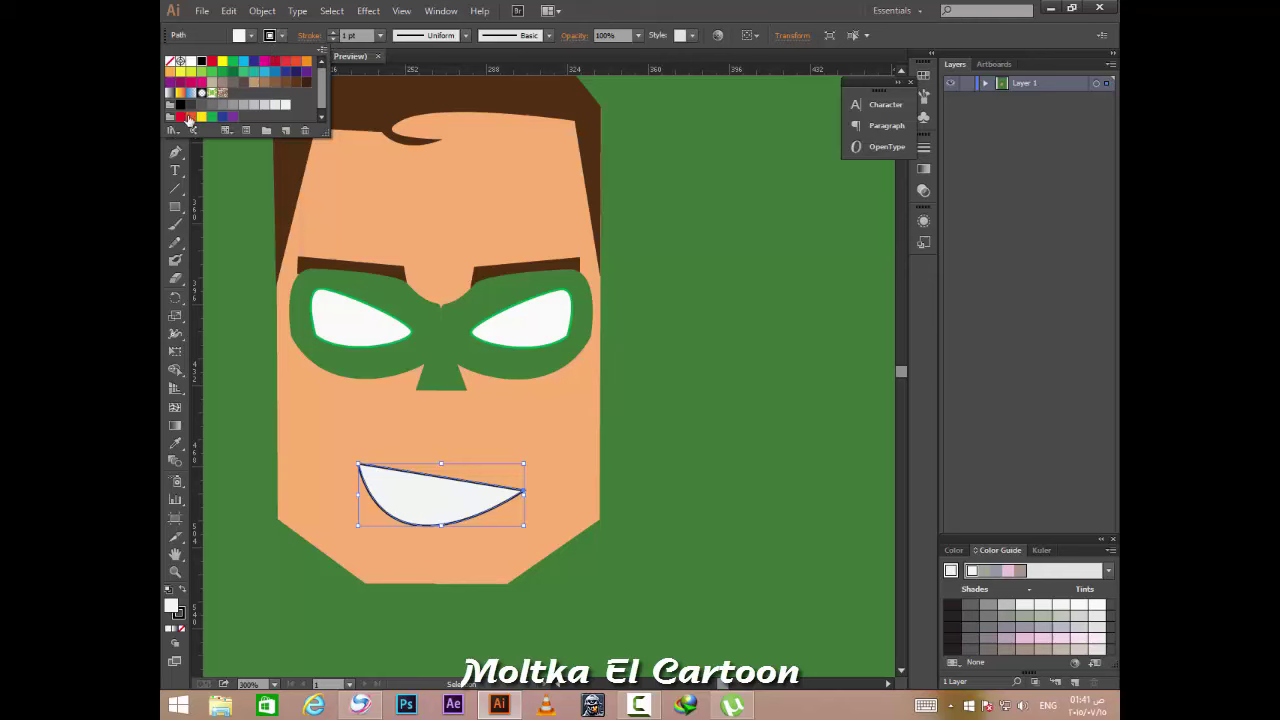
left_click(186, 92)
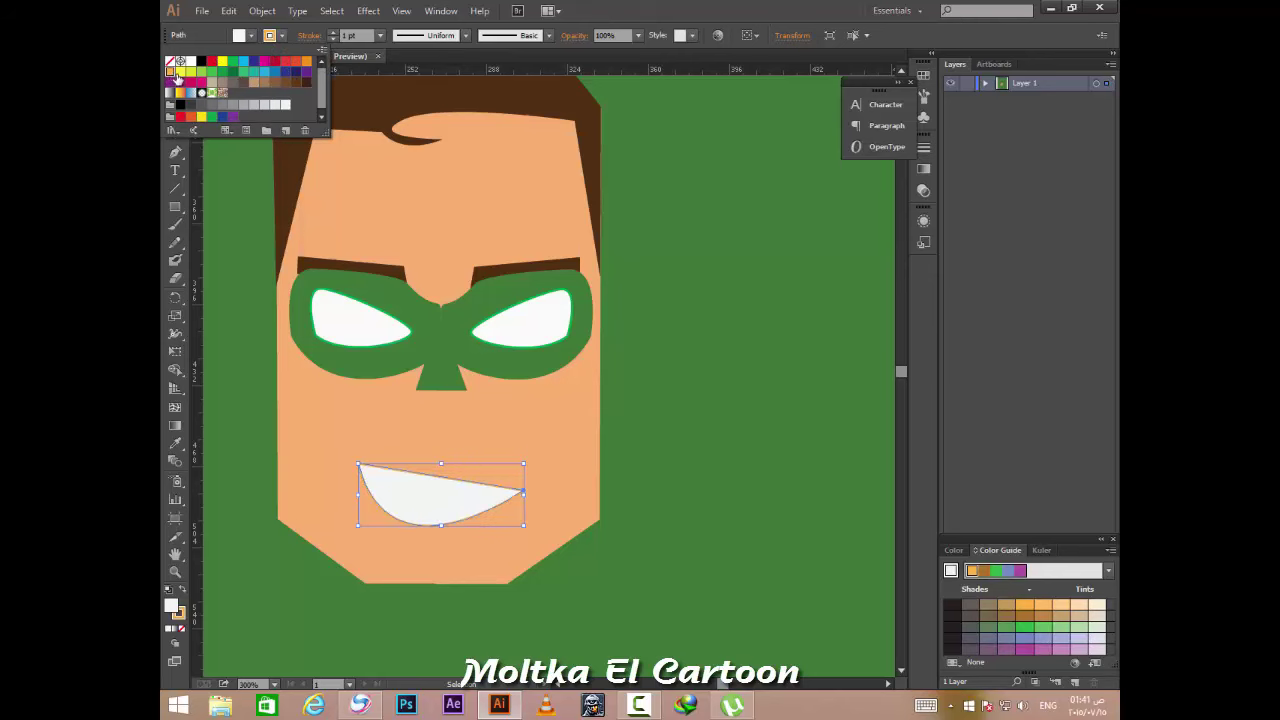
left_click(613, 491)
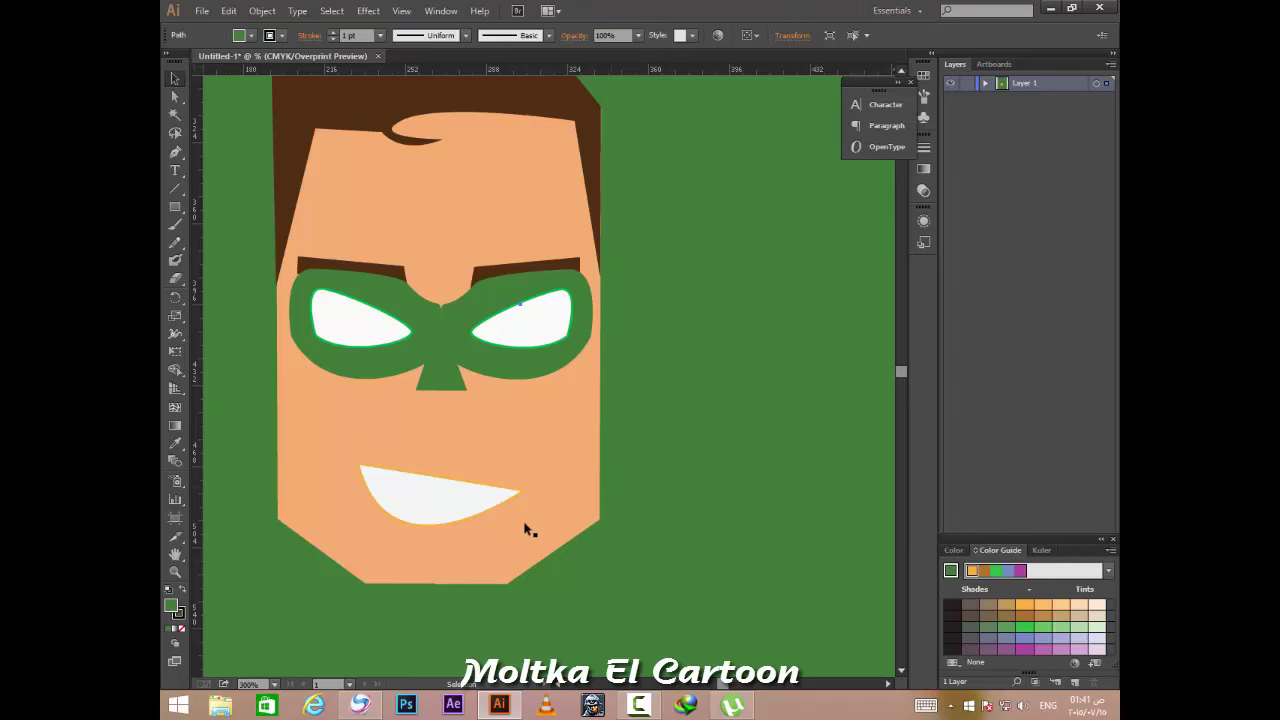
scroll(528, 527, "down", 1)
scroll(520, 520, "up", 2)
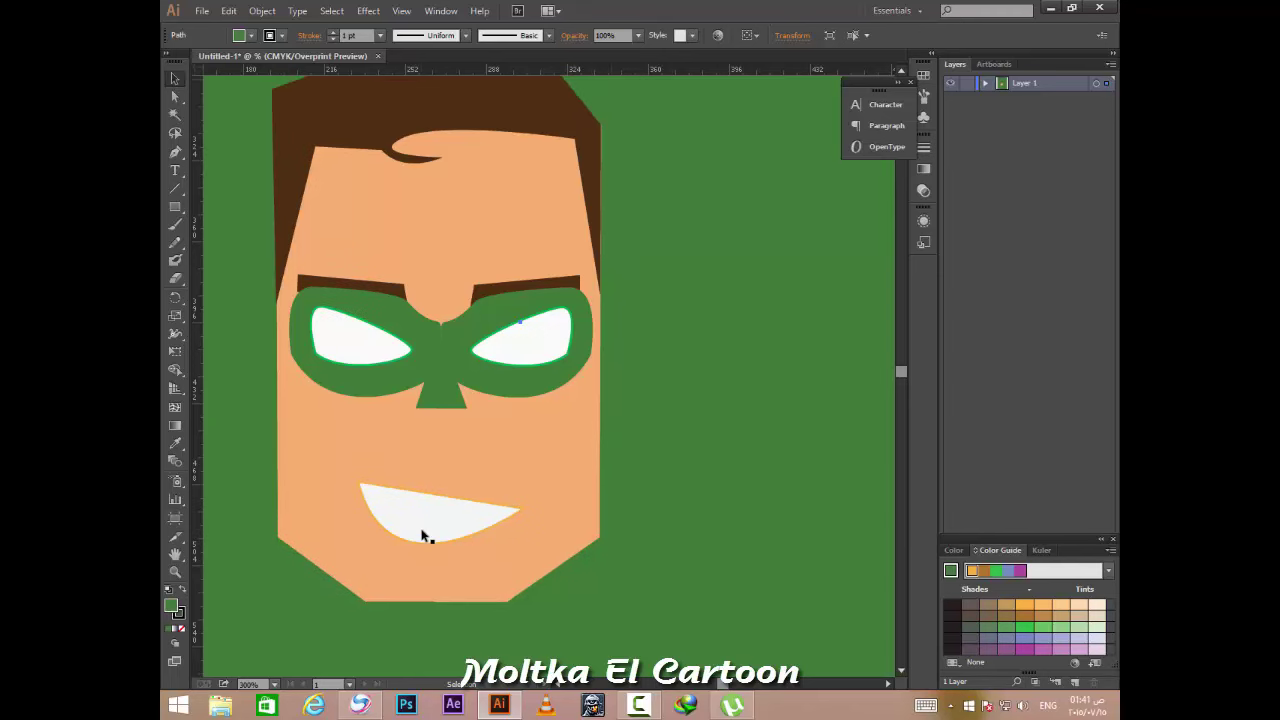
Remove the grin's outline by setting its stroke to None.
left_click(269, 35)
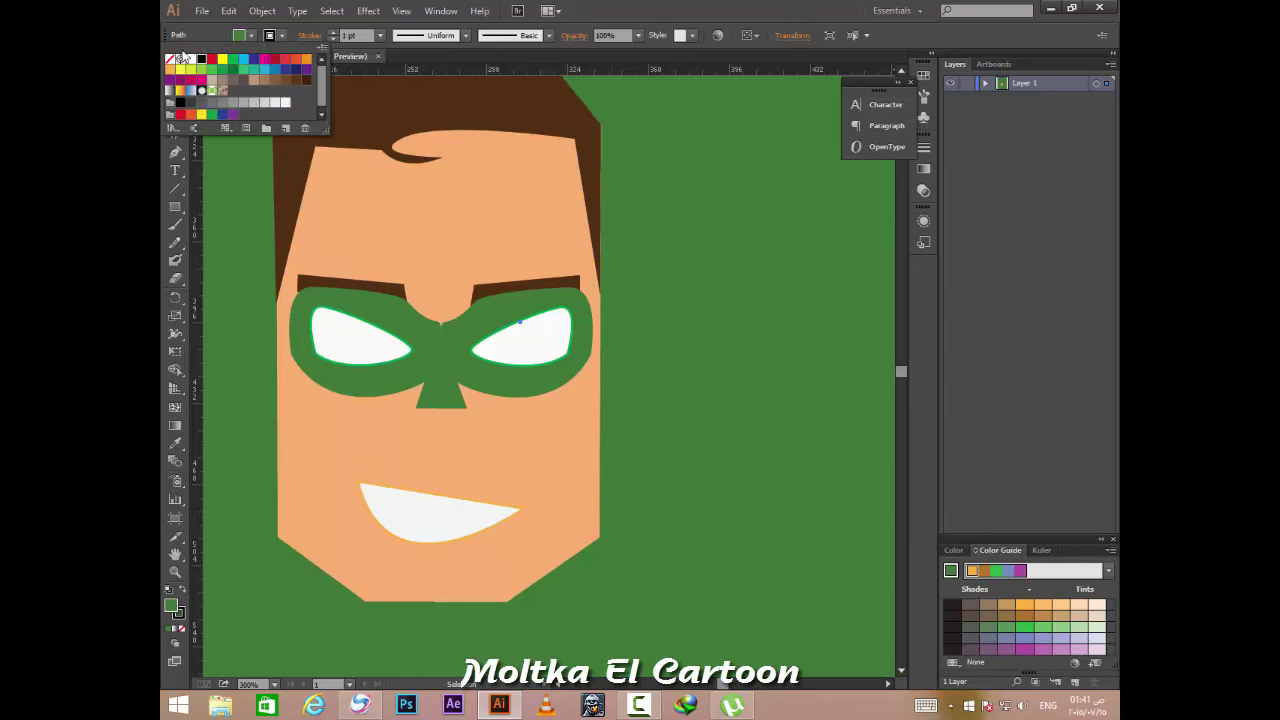
left_click(170, 59)
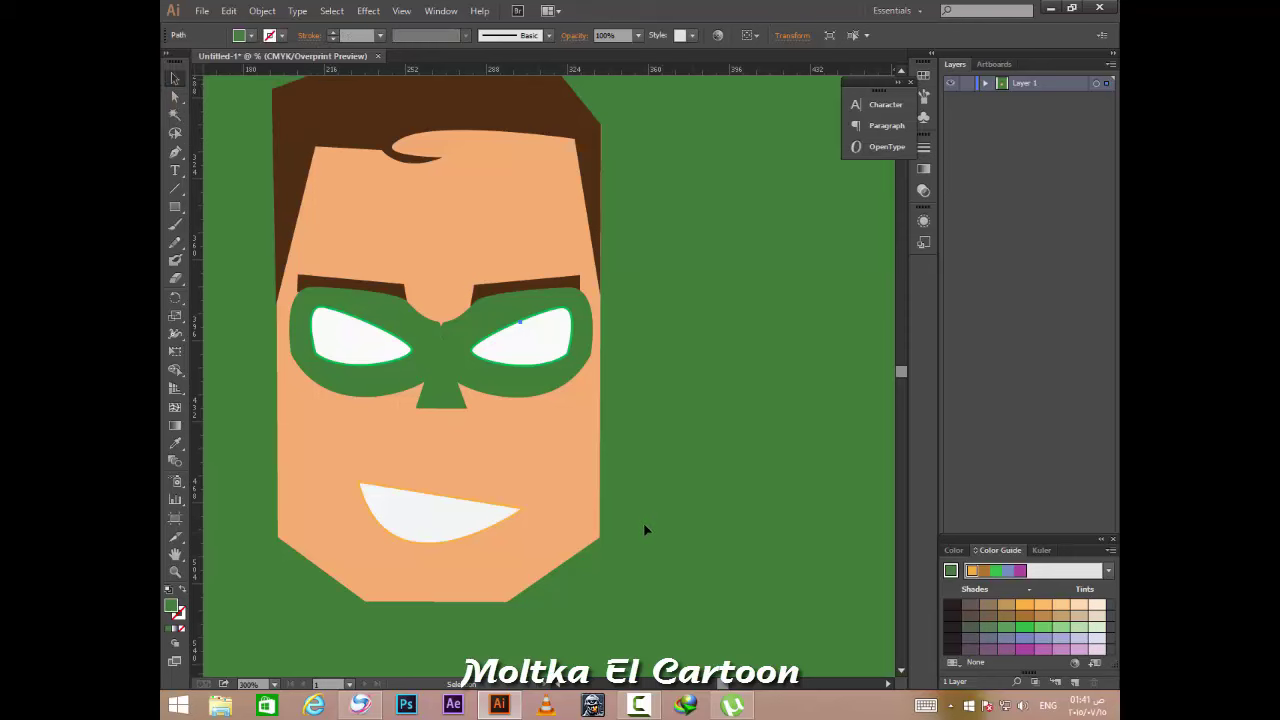
scroll(620, 520, "up", 2)
scroll(540, 505, "down", 1)
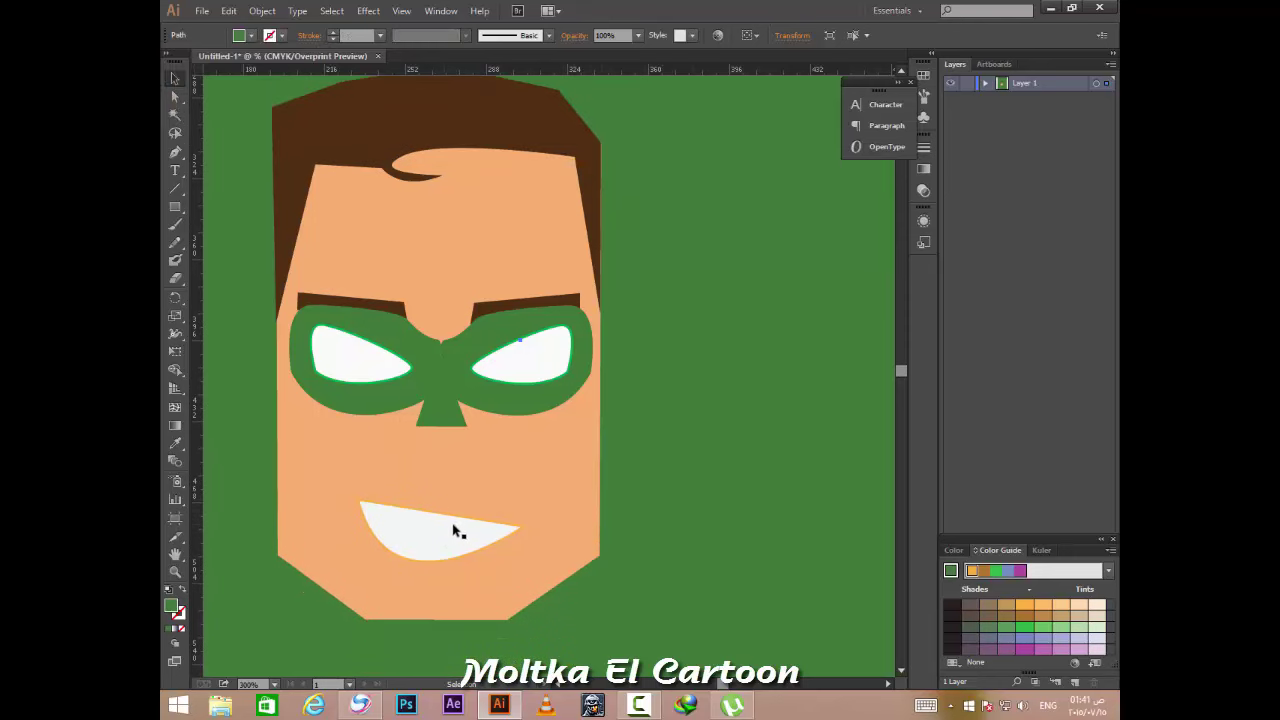
scroll(440, 160, "up", 2)
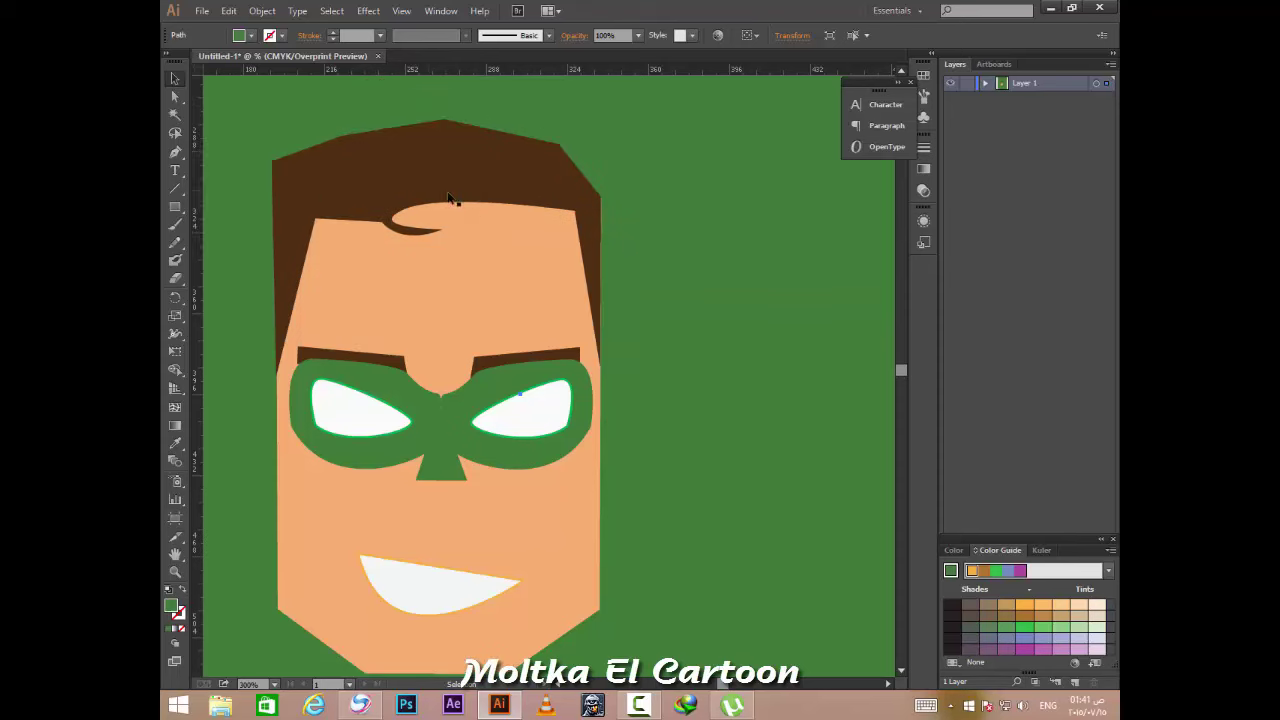
Fill the right half of the face with the darker skin tone #e8975b.
left_click(501, 295)
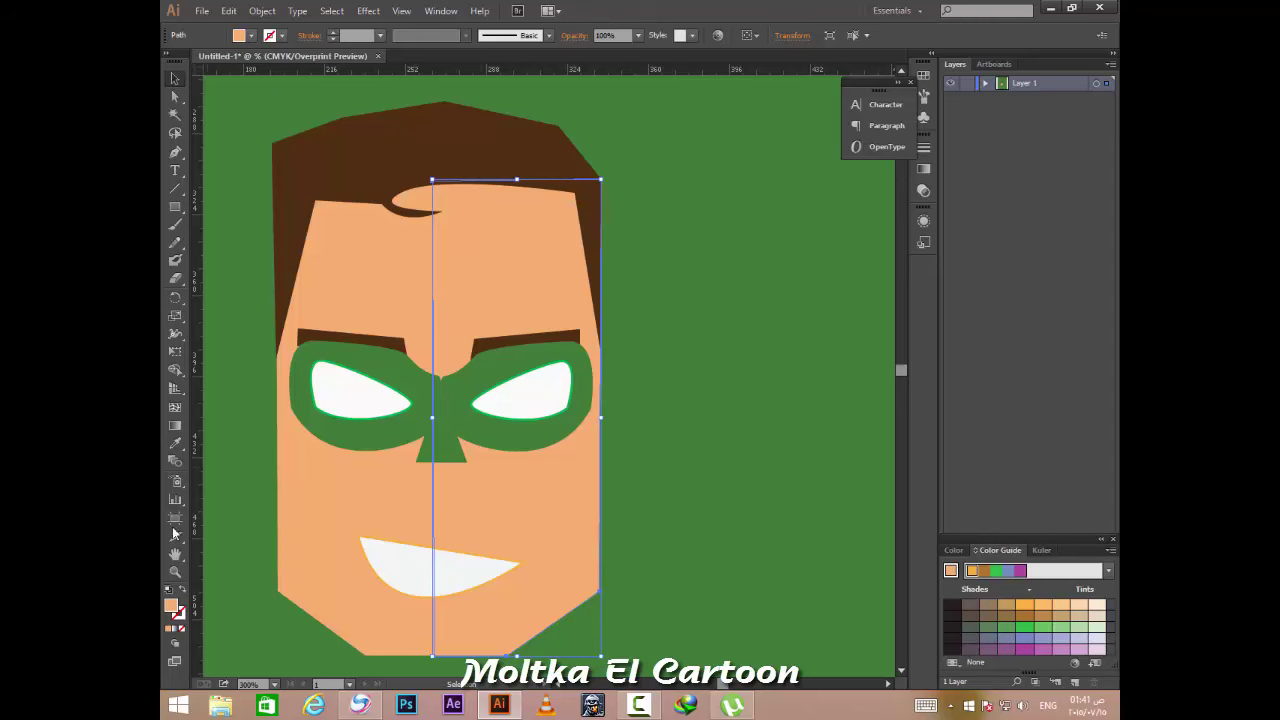
double_click(178, 610)
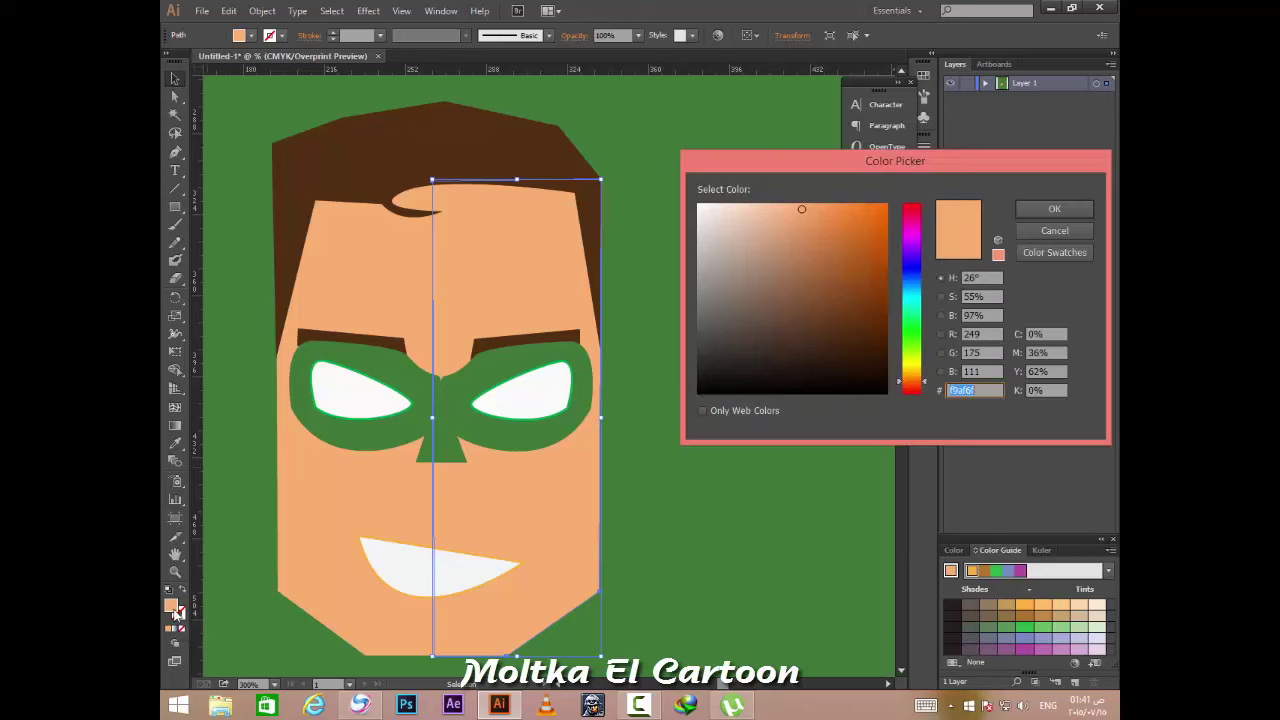
left_click(811, 221)
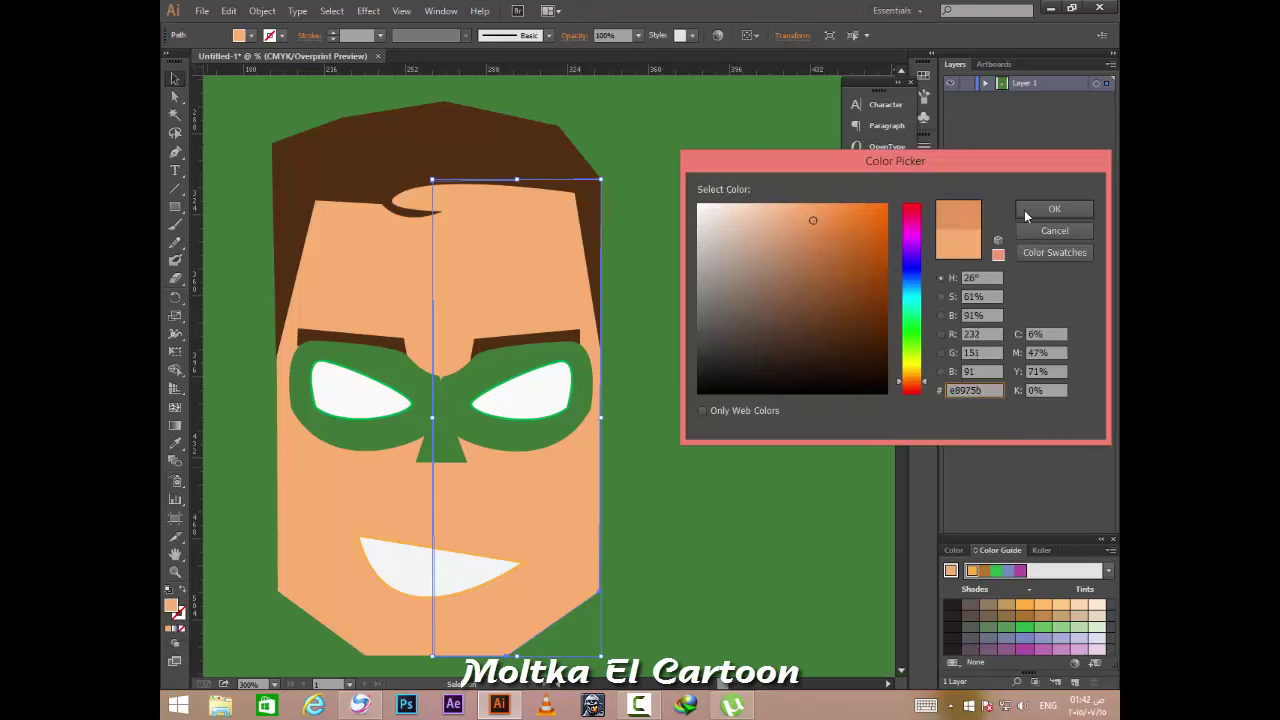
left_click(1053, 209)
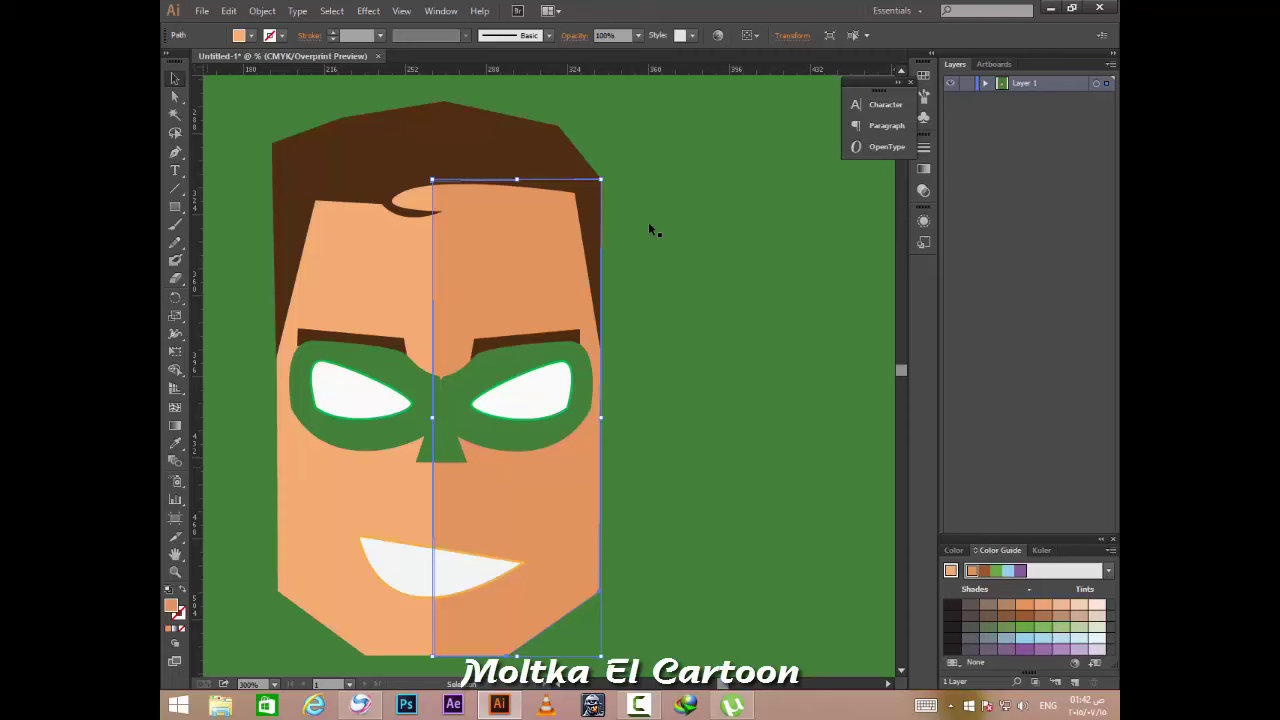
left_click(697, 163)
scroll(550, 340, "up", 1)
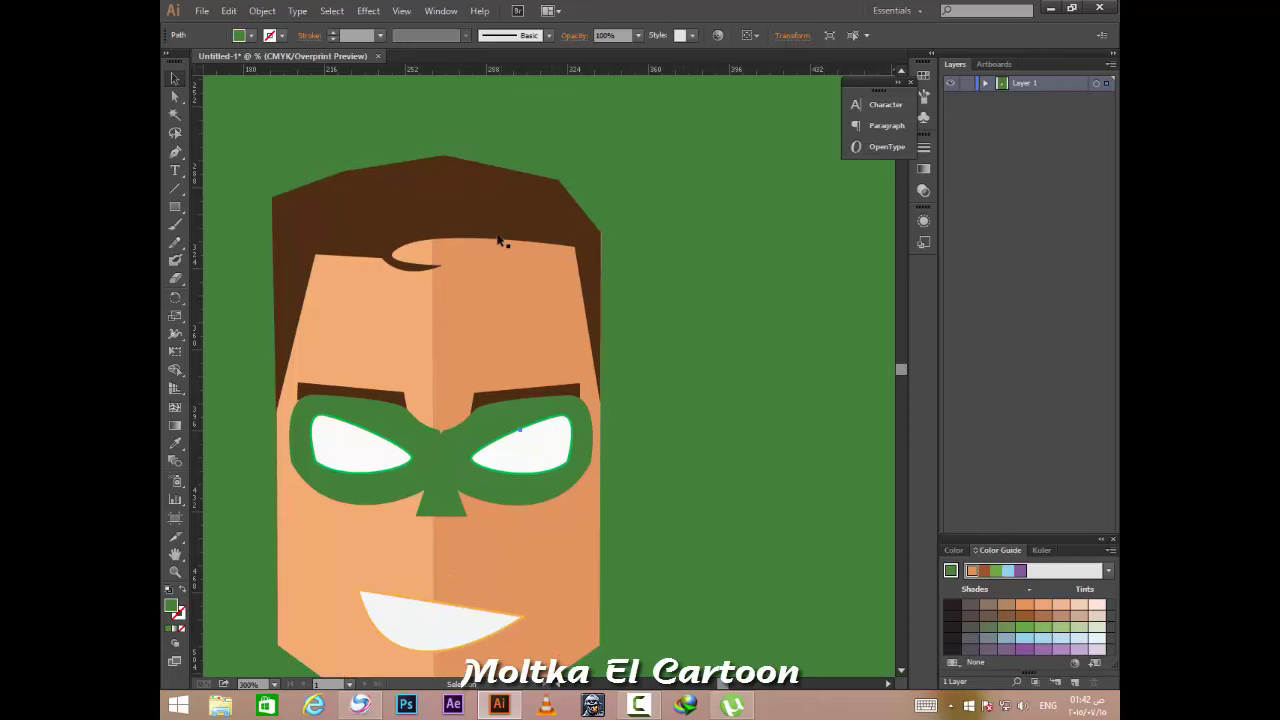
scroll(468, 312, "down", 1)
Fill the right half of the mask with a darker green.
left_click(470, 372)
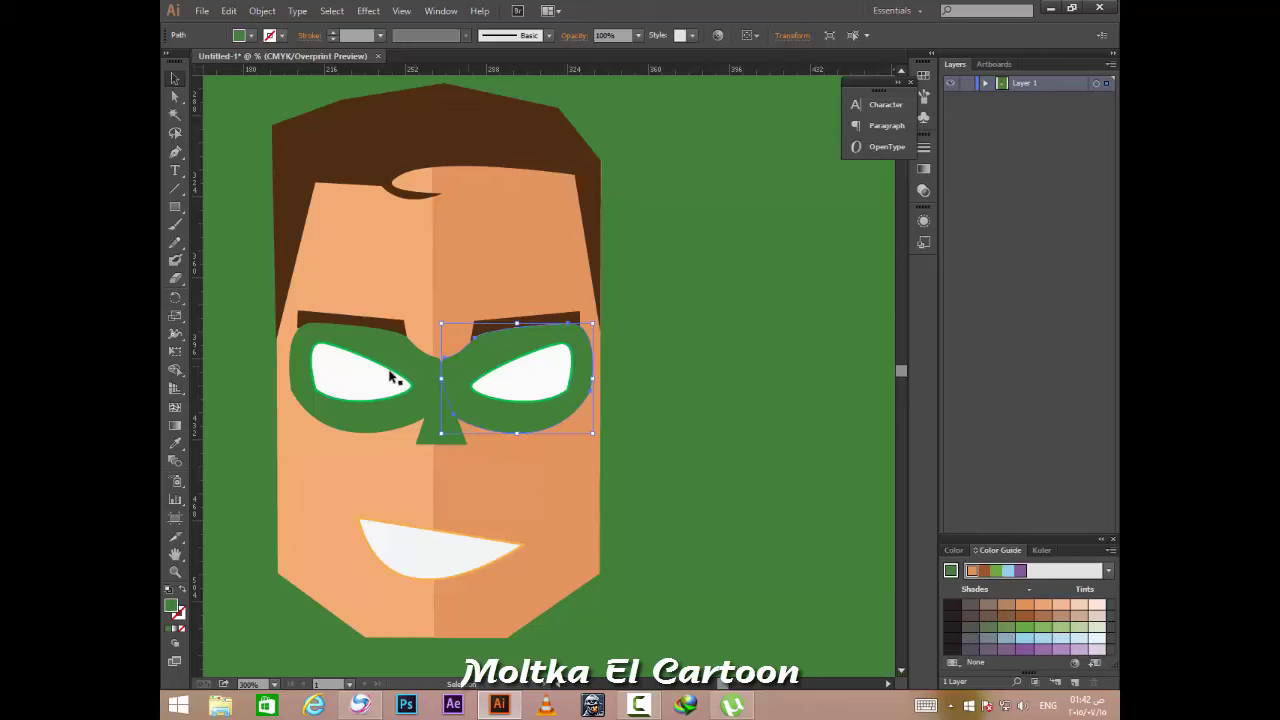
double_click(172, 607)
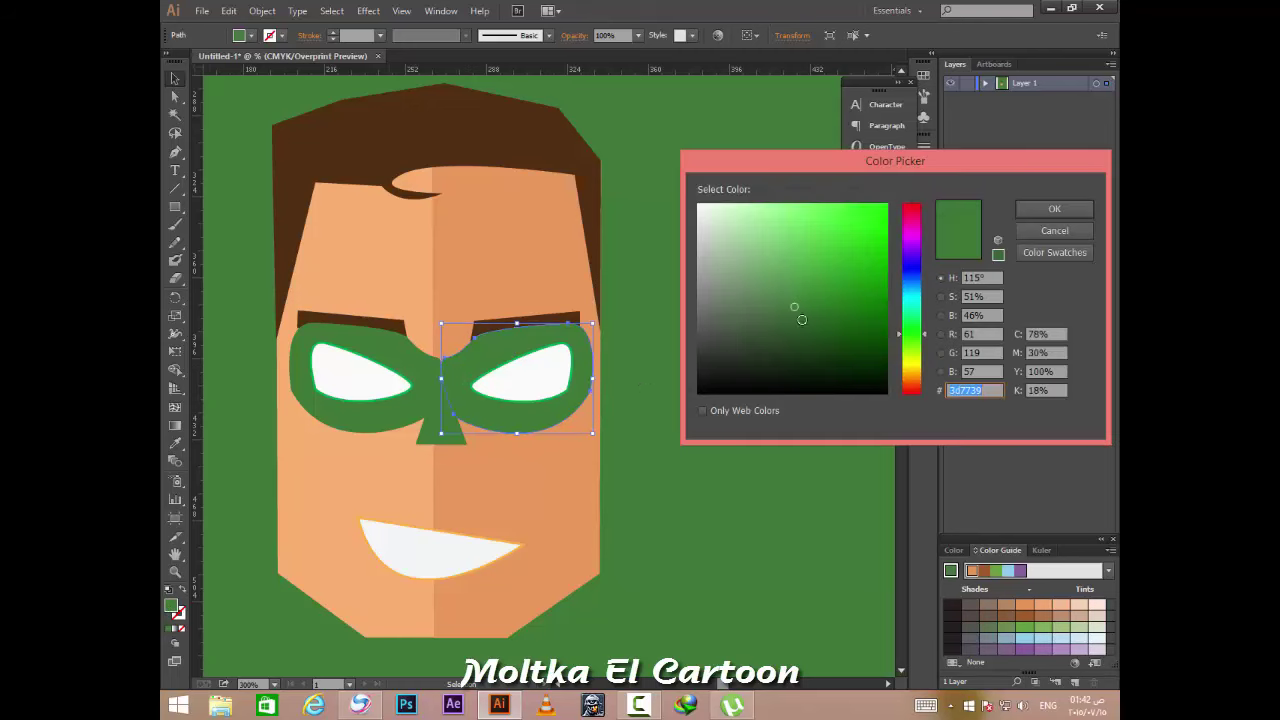
left_click(796, 324)
key("Return")
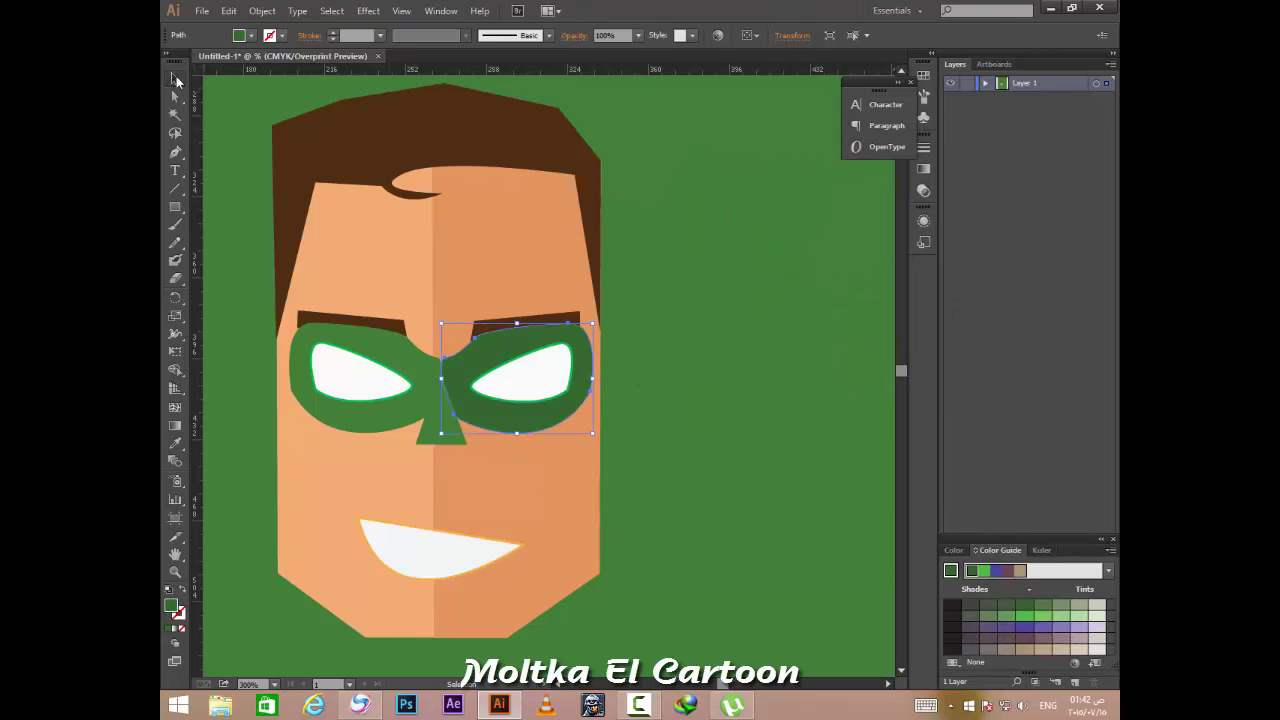
Set the white grin's stroke to None.
left_click(493, 559)
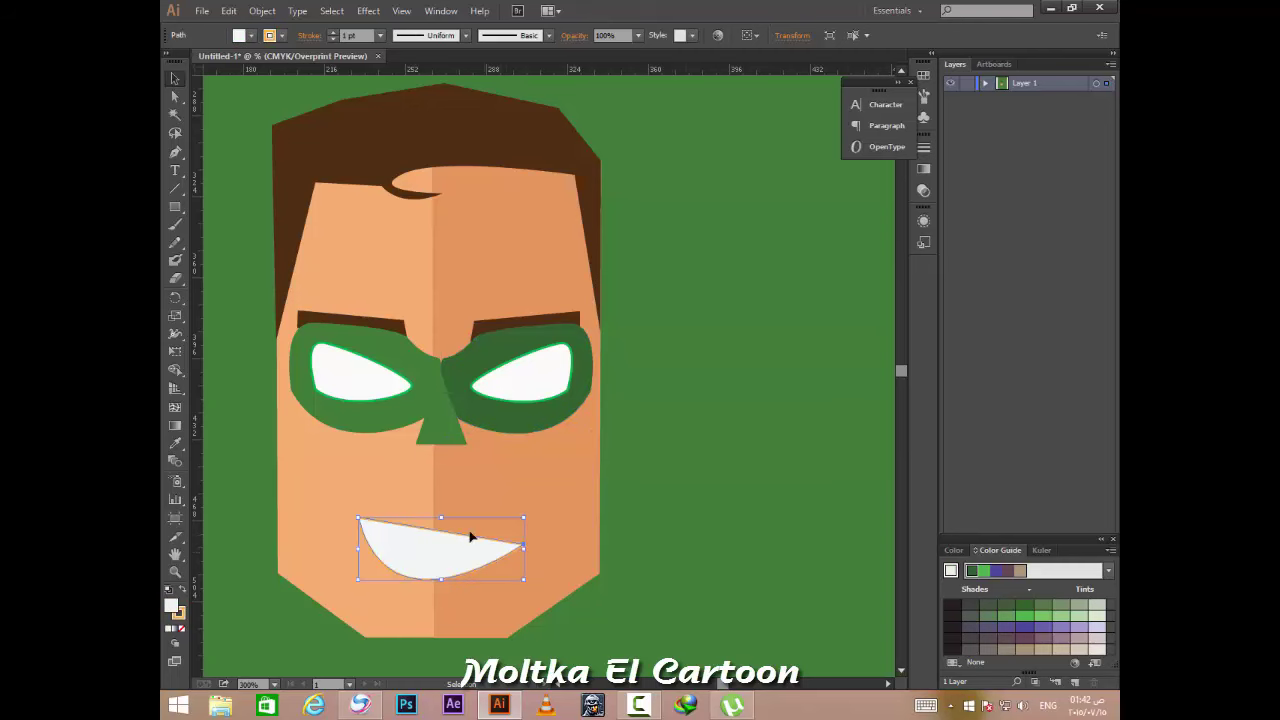
left_click(281, 35)
left_click(175, 62)
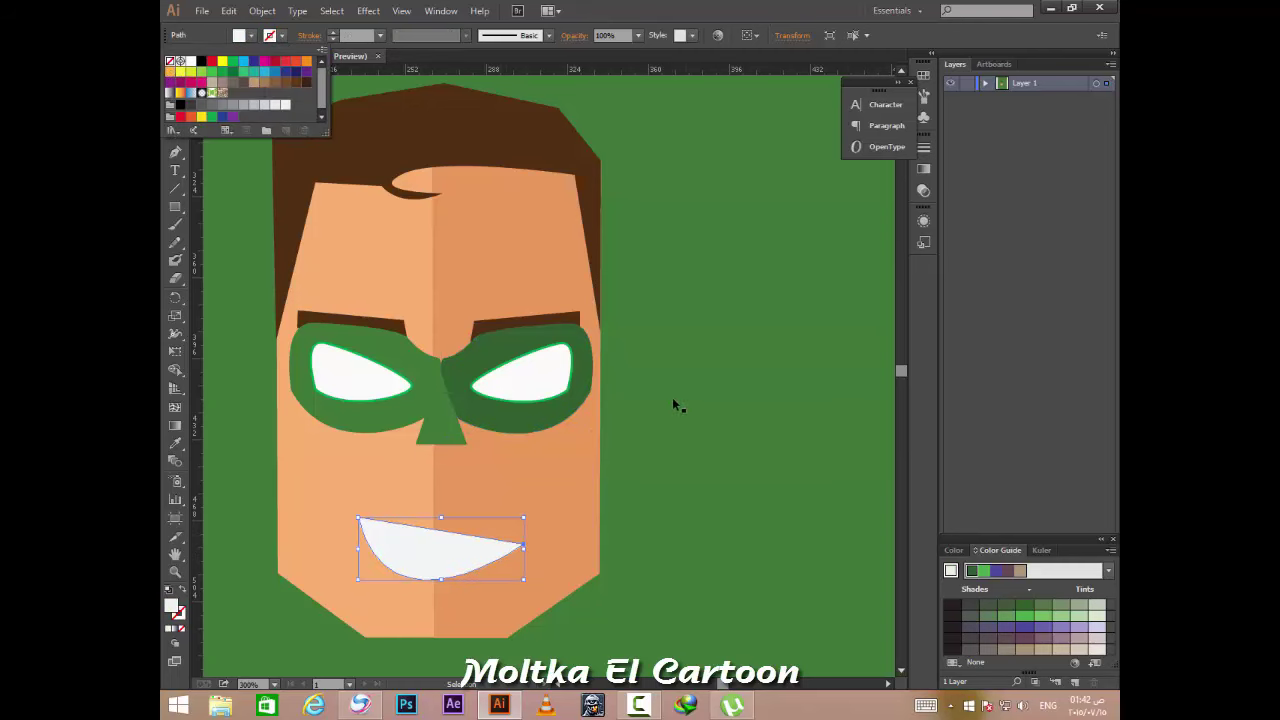
key("Escape")
scroll(662, 500, "up", 1)
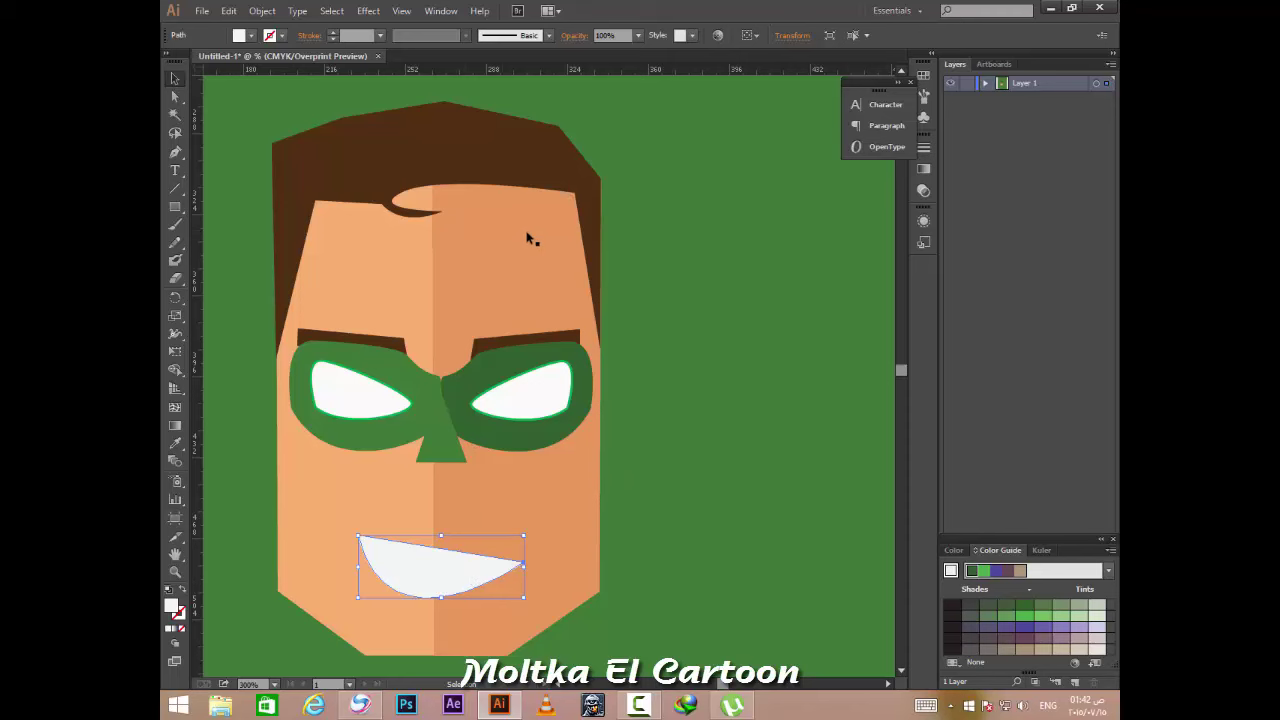
In Layers, move the nose triangle behind the dark-green mask half and shift it slightly right.
left_click(439, 432)
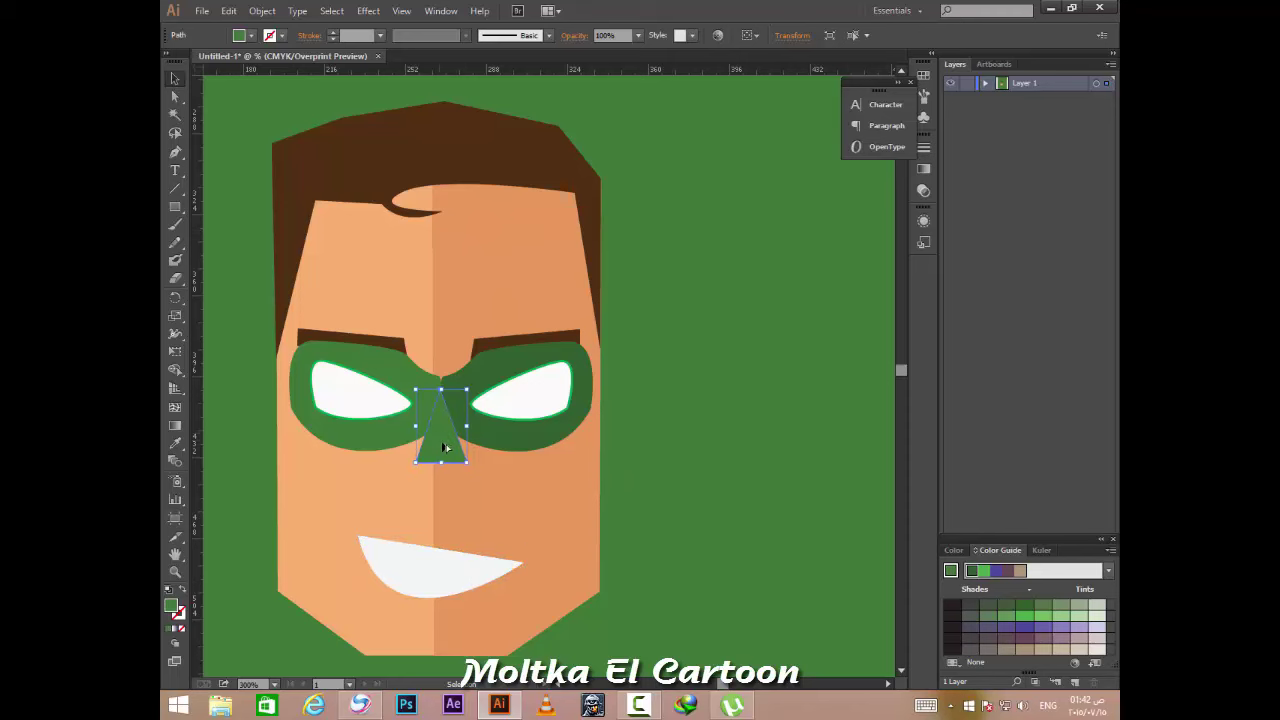
scroll(439, 420, "up", 4)
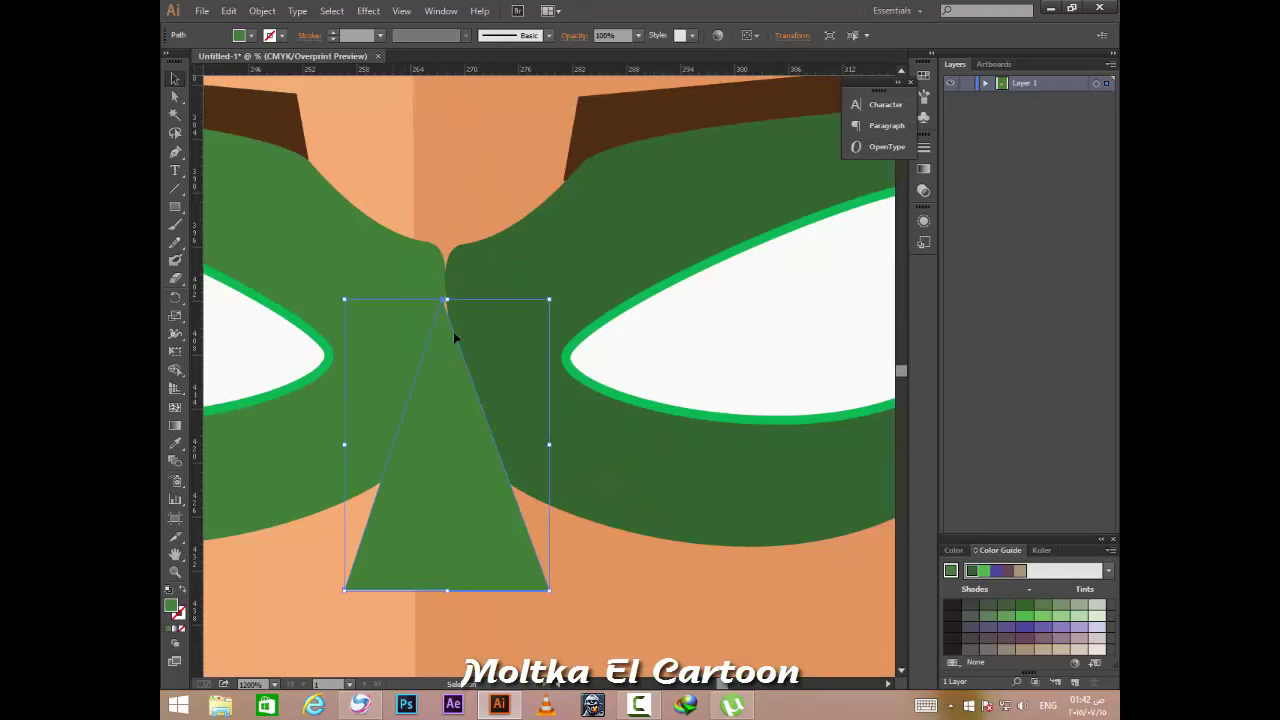
left_click(985, 84)
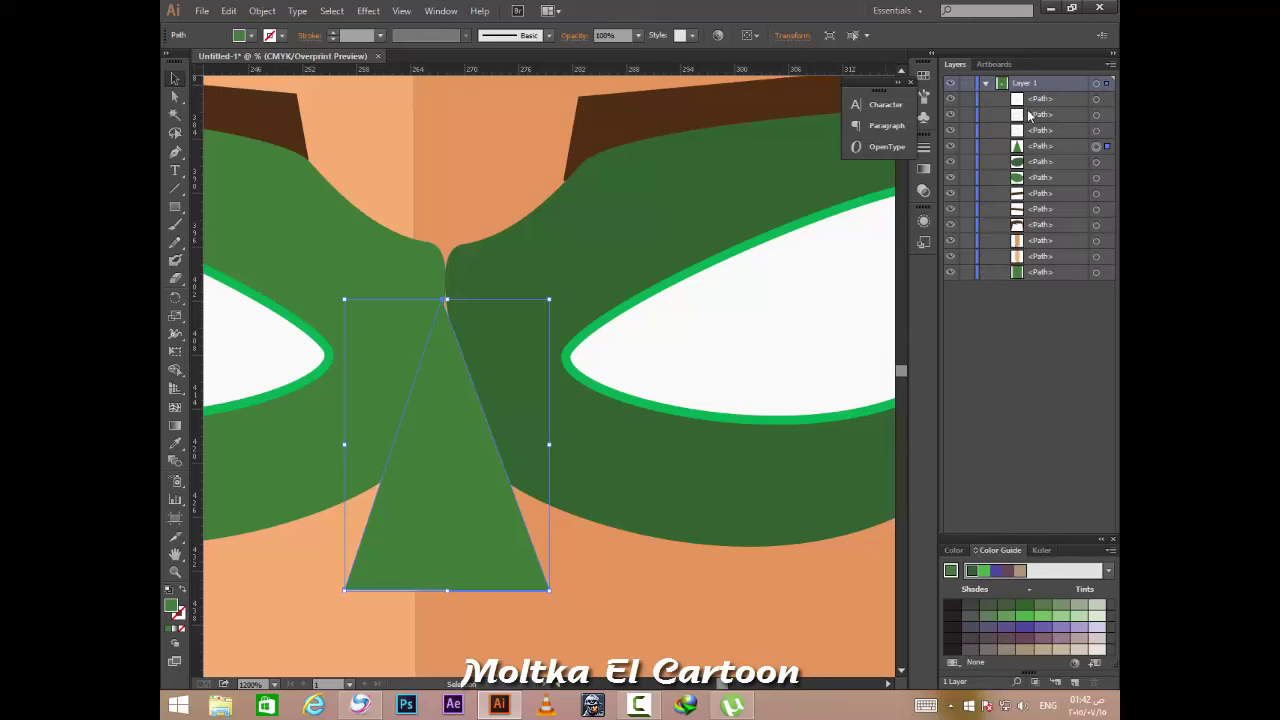
left_click_drag(1048, 148, 1050, 184)
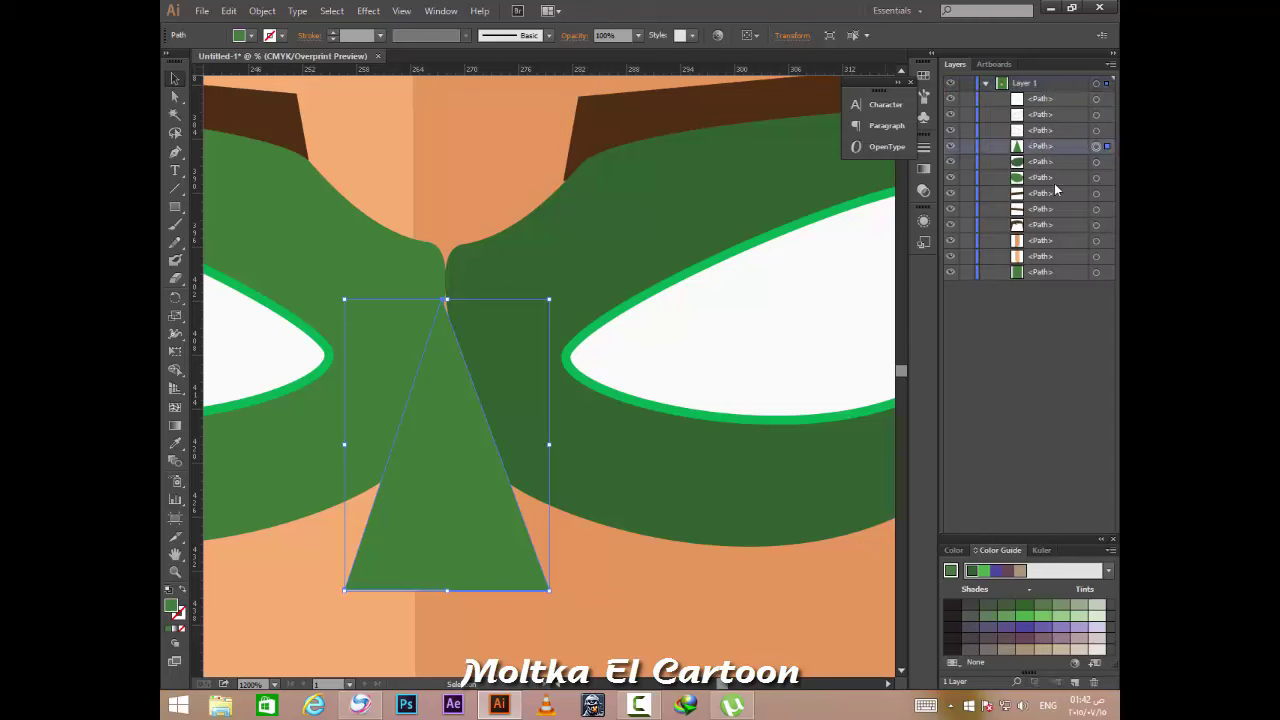
left_click(579, 418)
left_click_drag(428, 538, 437, 524)
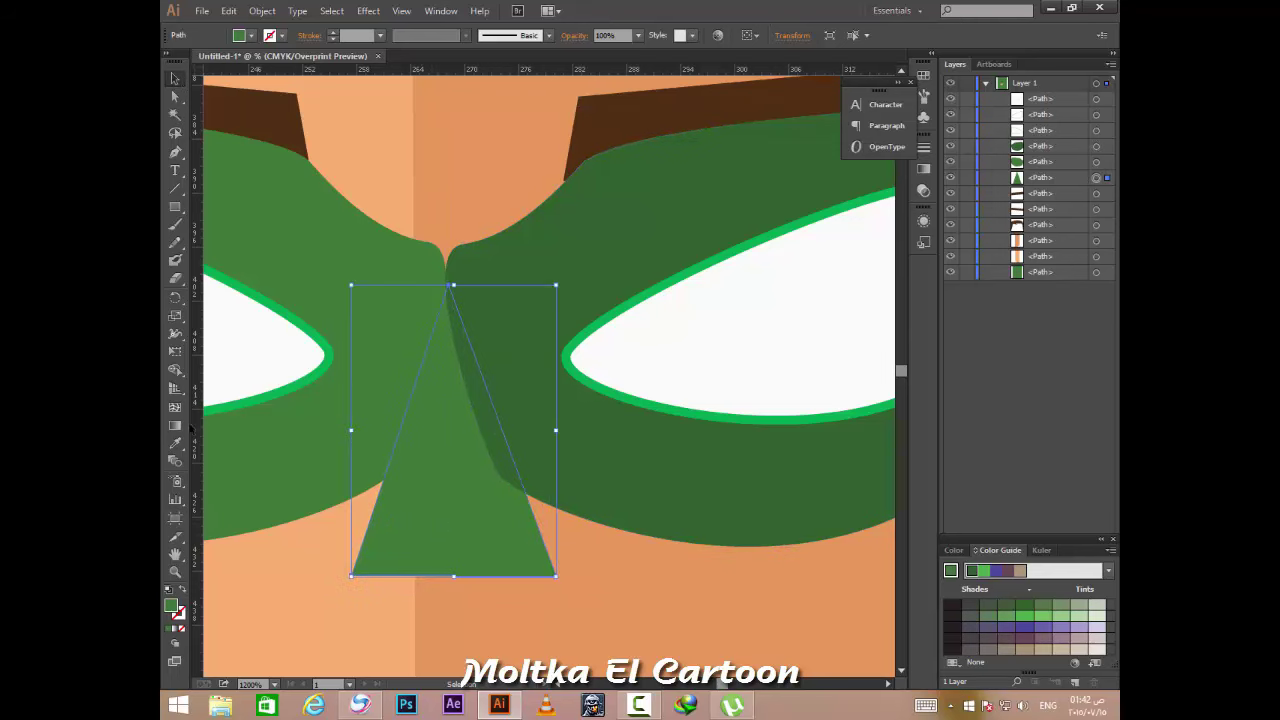
Draw a trial Pen line down the nose centre, then delete it.
left_click(175, 152)
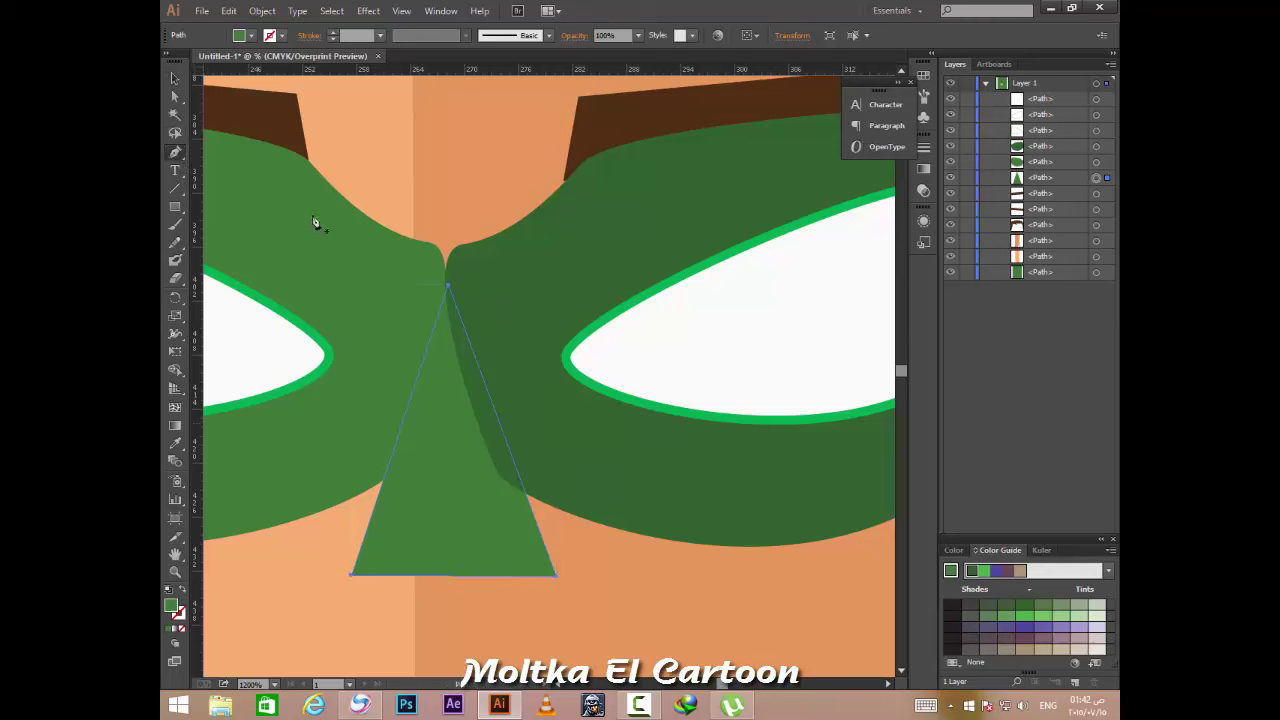
left_click(447, 289)
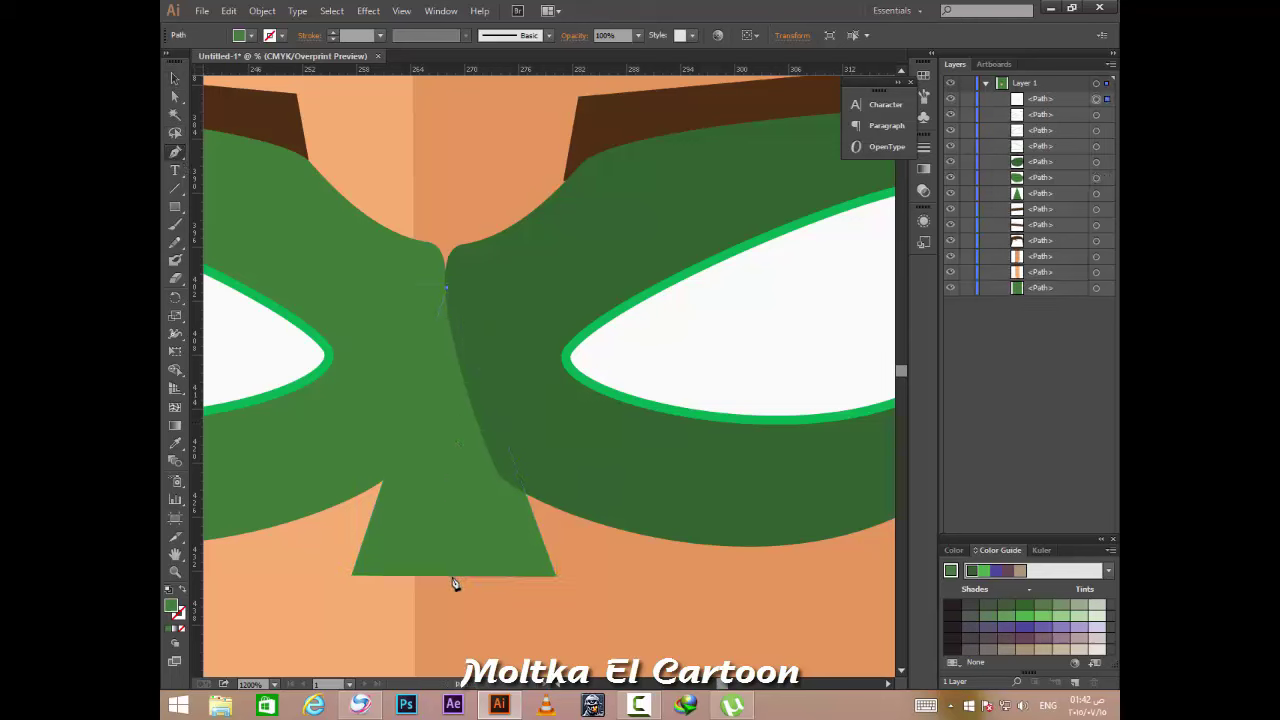
left_click(452, 578)
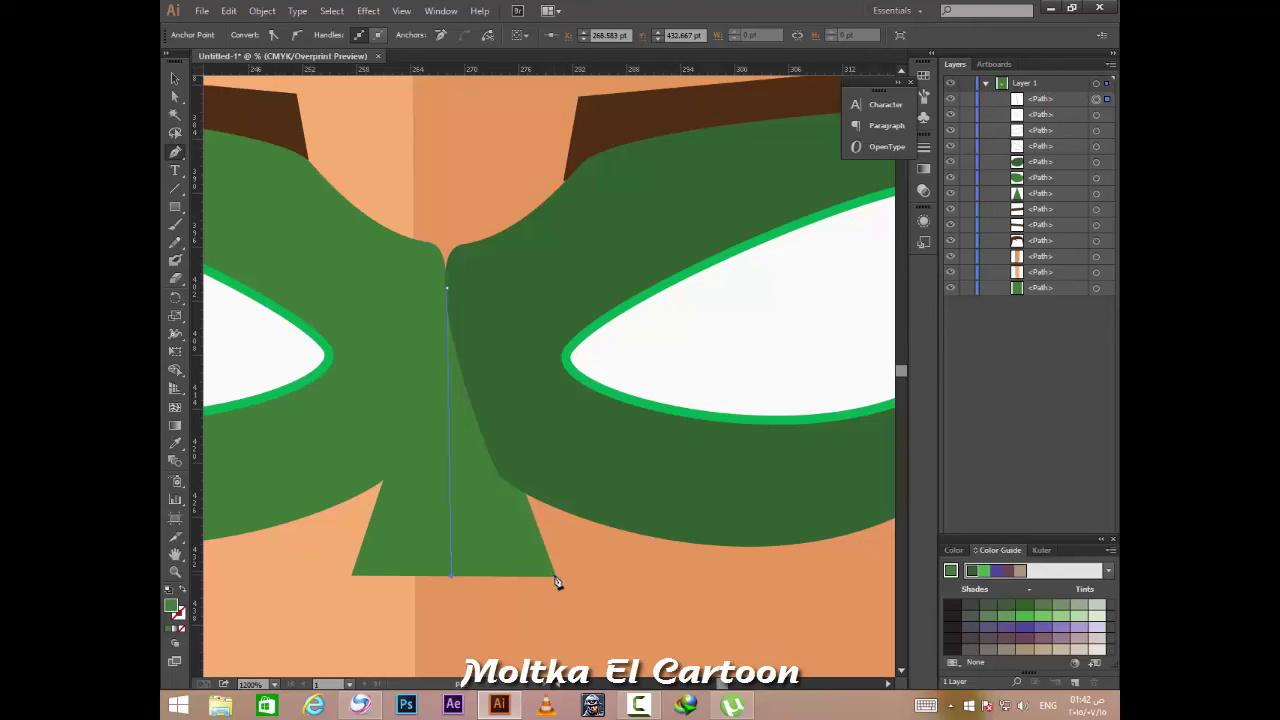
scroll(305, 400, "down", 1)
scroll(337, 400, "down", 1)
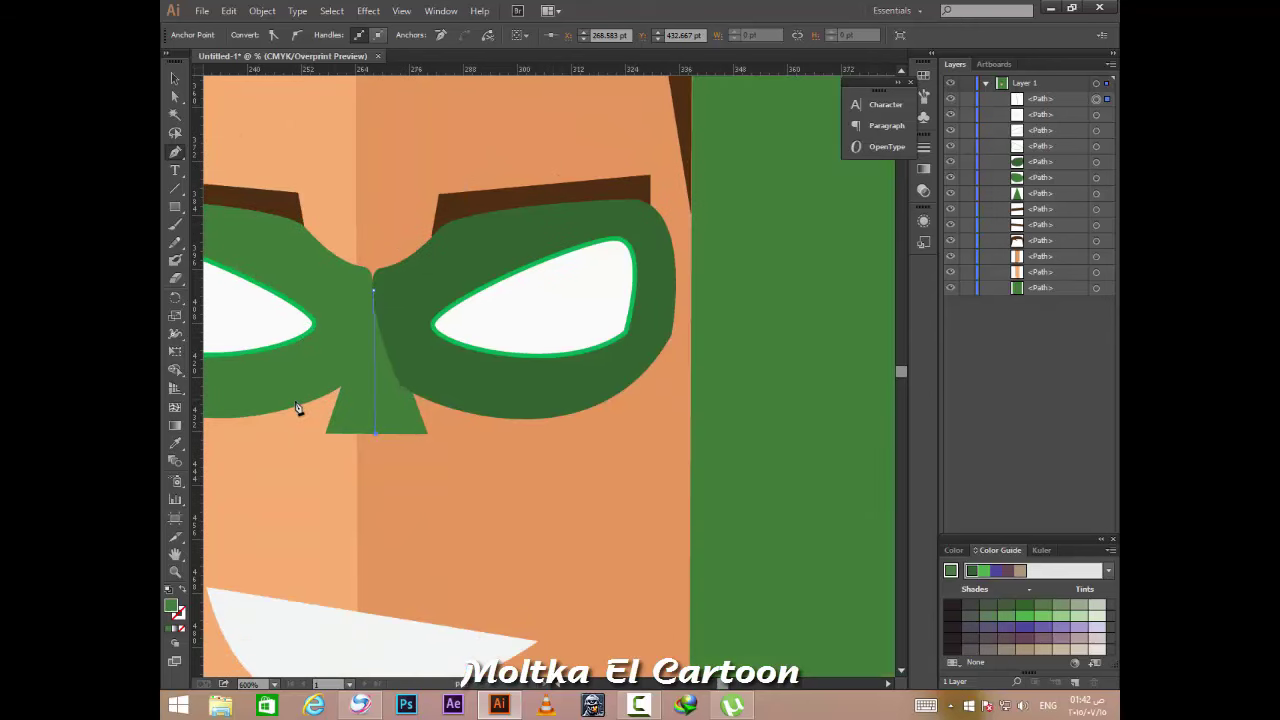
scroll(300, 410, "down", 1)
scroll(305, 432, "up", 1)
scroll(300, 420, "down", 1)
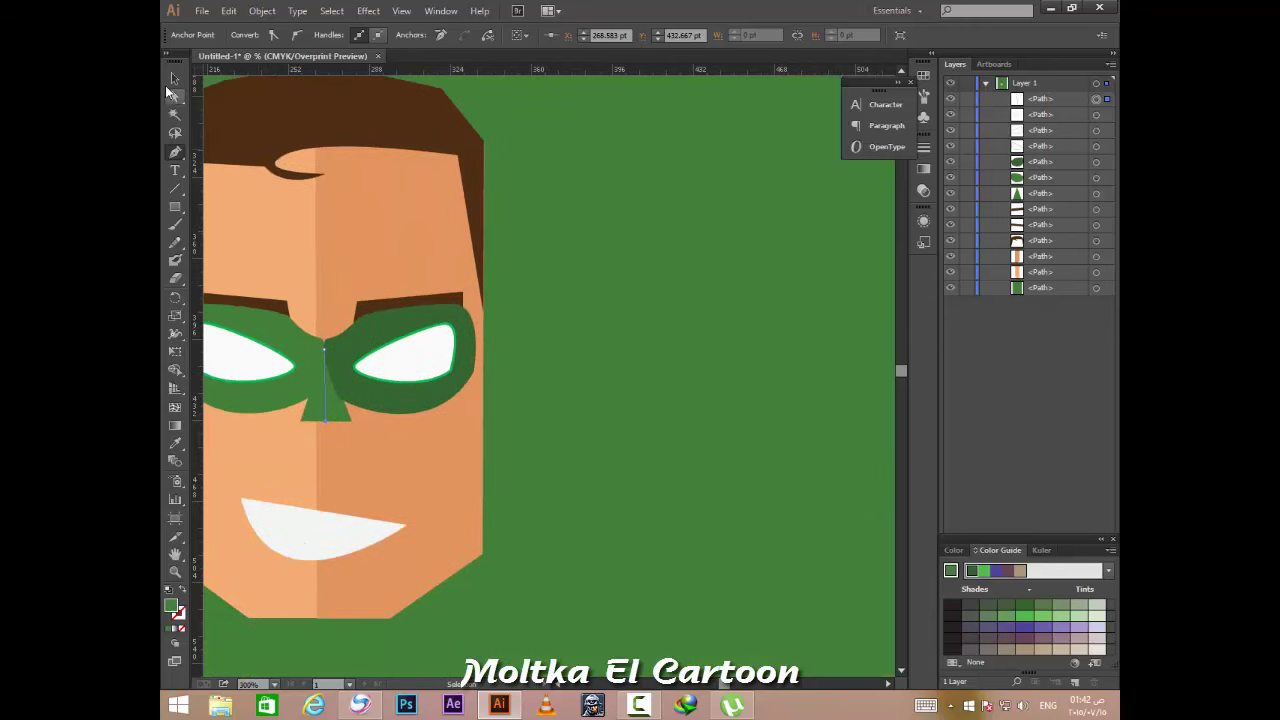
scroll(327, 240, "right", 1)
scroll(335, 245, "left", 2)
scroll(405, 383, "left", 1)
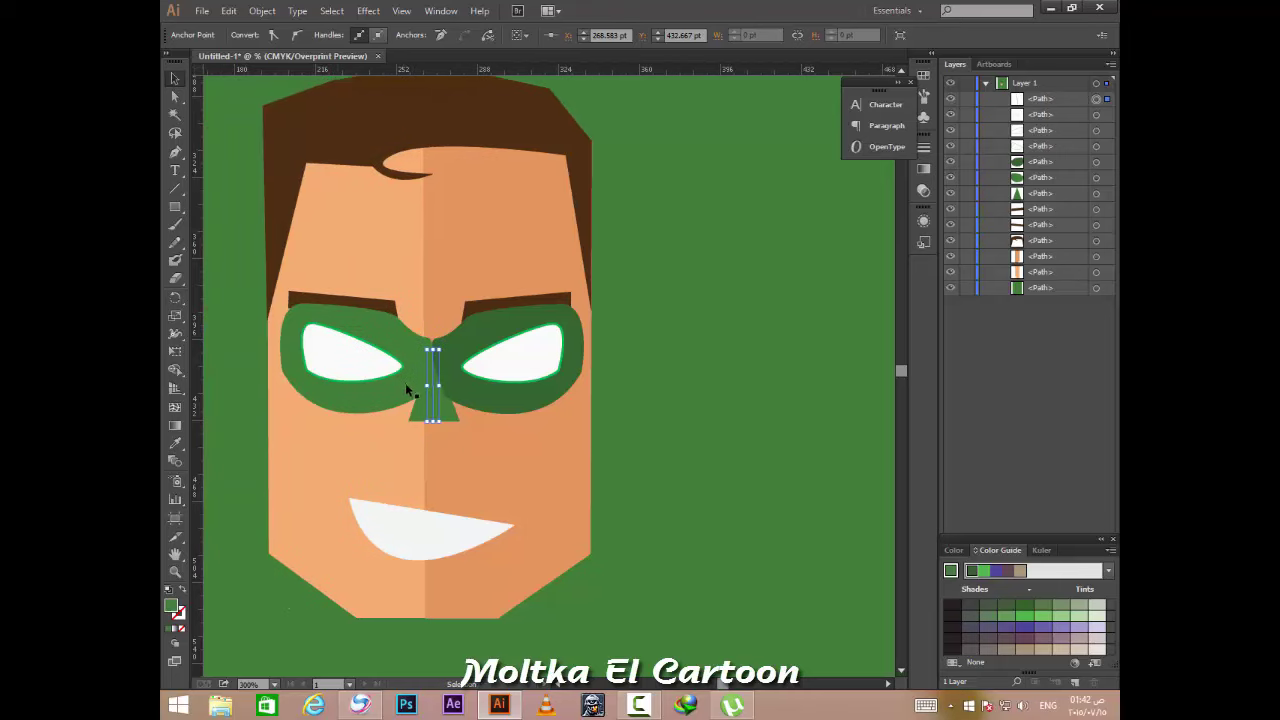
scroll(405, 383, "up", 3)
key("Delete")
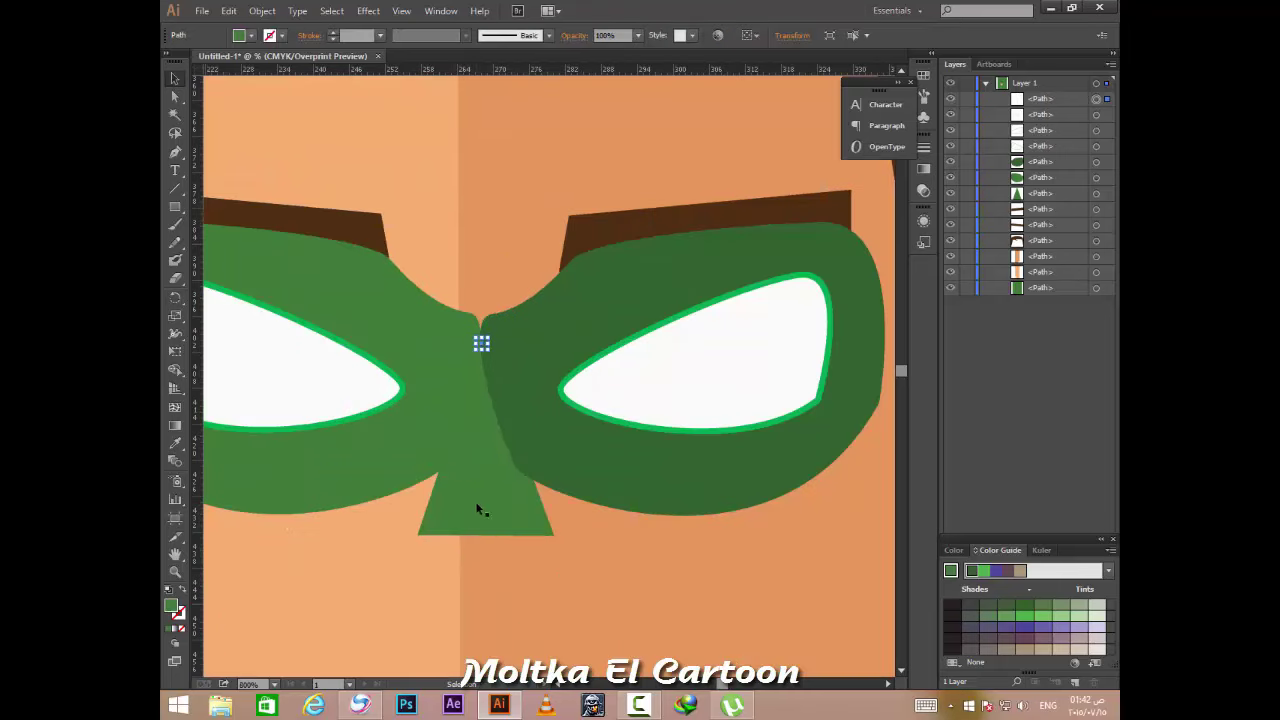
Shift the nose triangle slightly left and select the left mask half.
left_click_drag(477, 510, 452, 500)
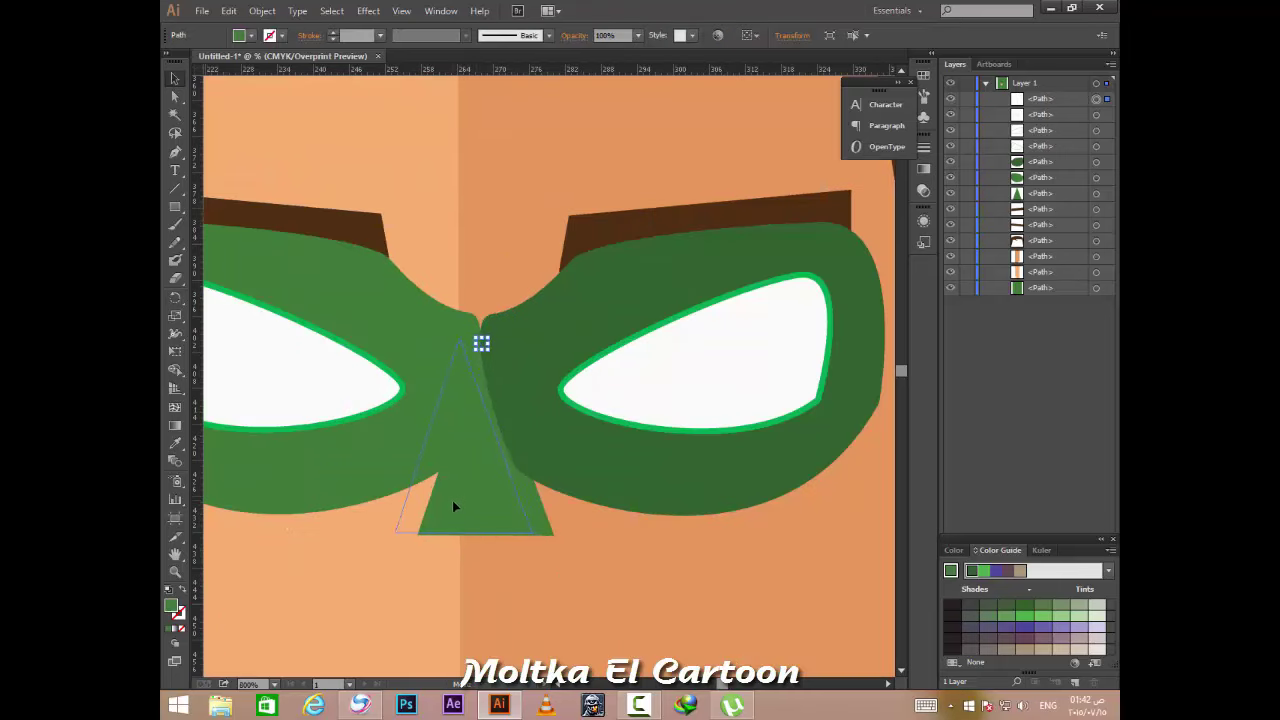
left_click(305, 412)
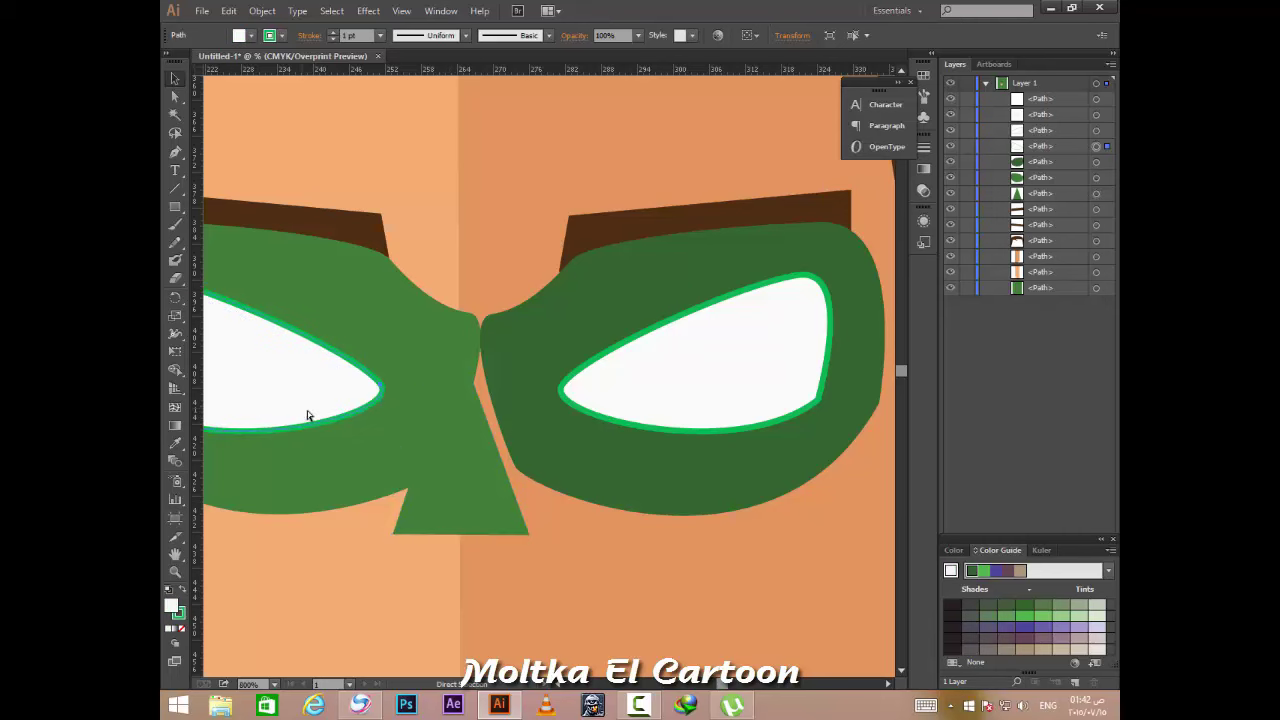
left_click(356, 468)
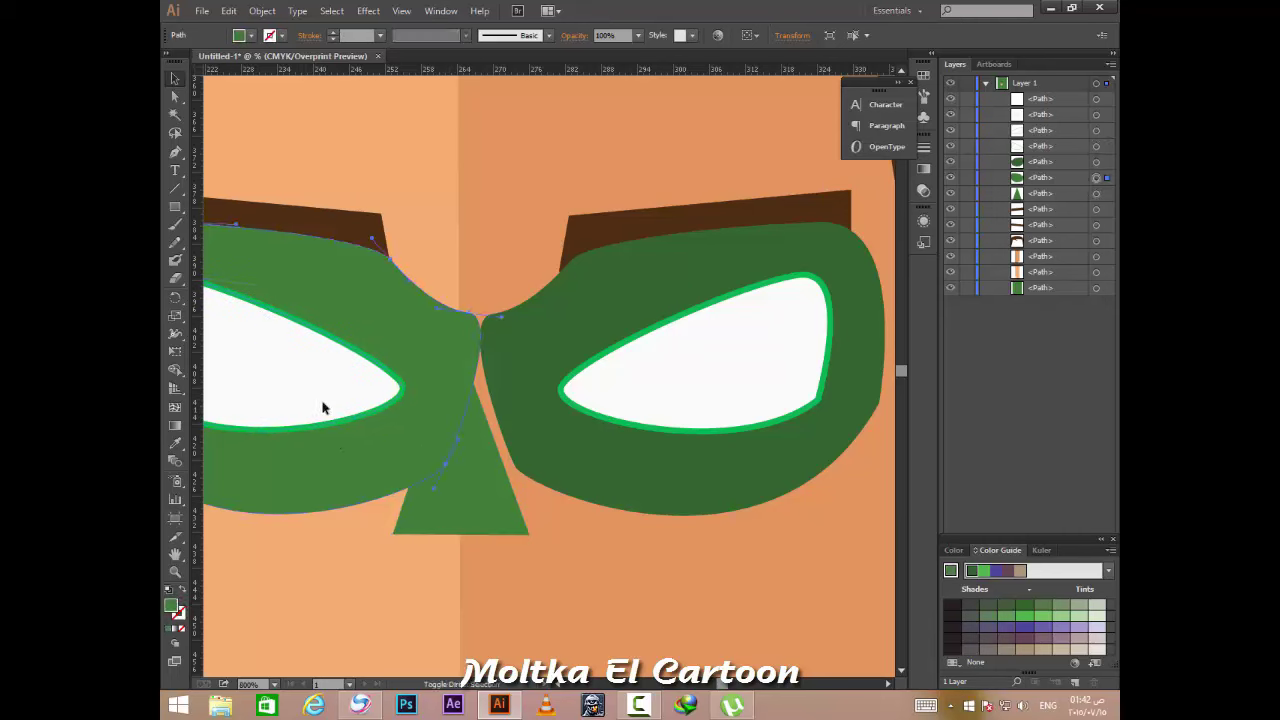
Use undo and redo to restore both mask halves widened toward the nose.
key("ctrl+z")
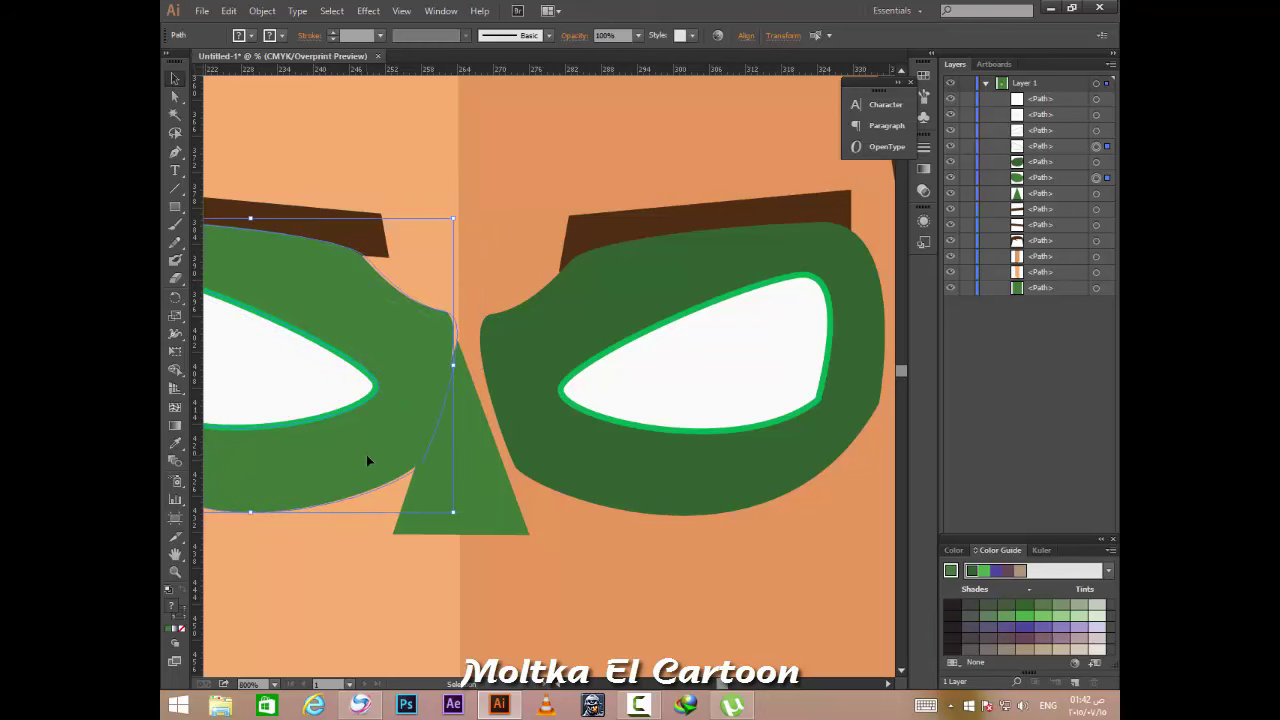
key("ctrl+shift+z")
left_click(550, 441)
key("ctrl+shift+z")
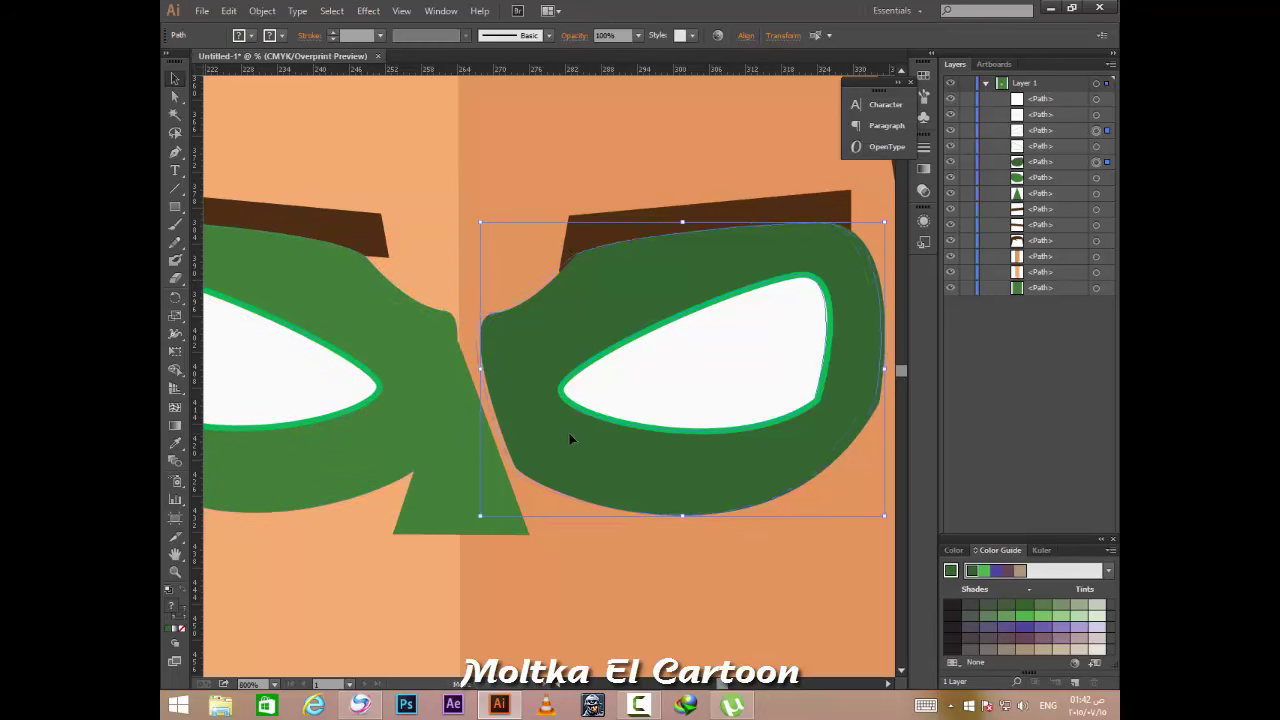
key("ctrl+shift+z")
key("ctrl+shift+z")
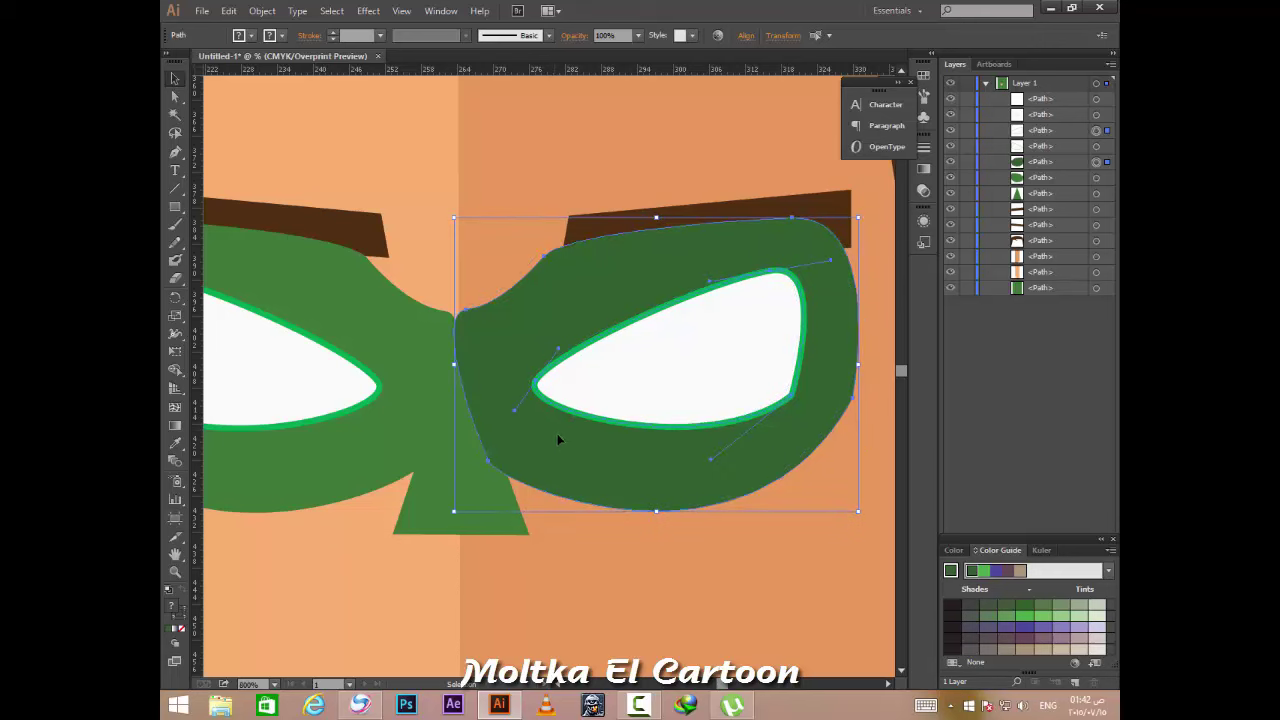
left_click(477, 519)
Redo the darker right mask and eyebrow reshapes, then raise the right eyebrow's lower edge.
scroll(531, 517, "down", 3, "alt")
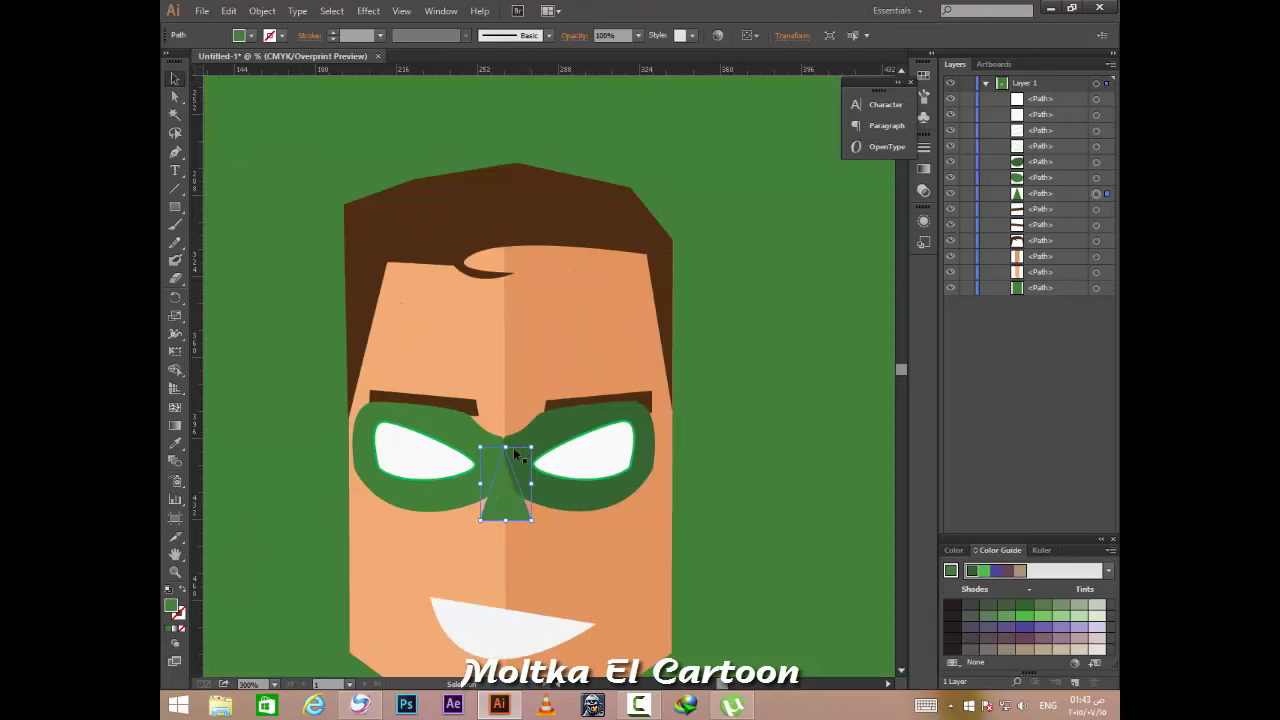
key("ctrl+shift+z")
key("ctrl+shift+z")
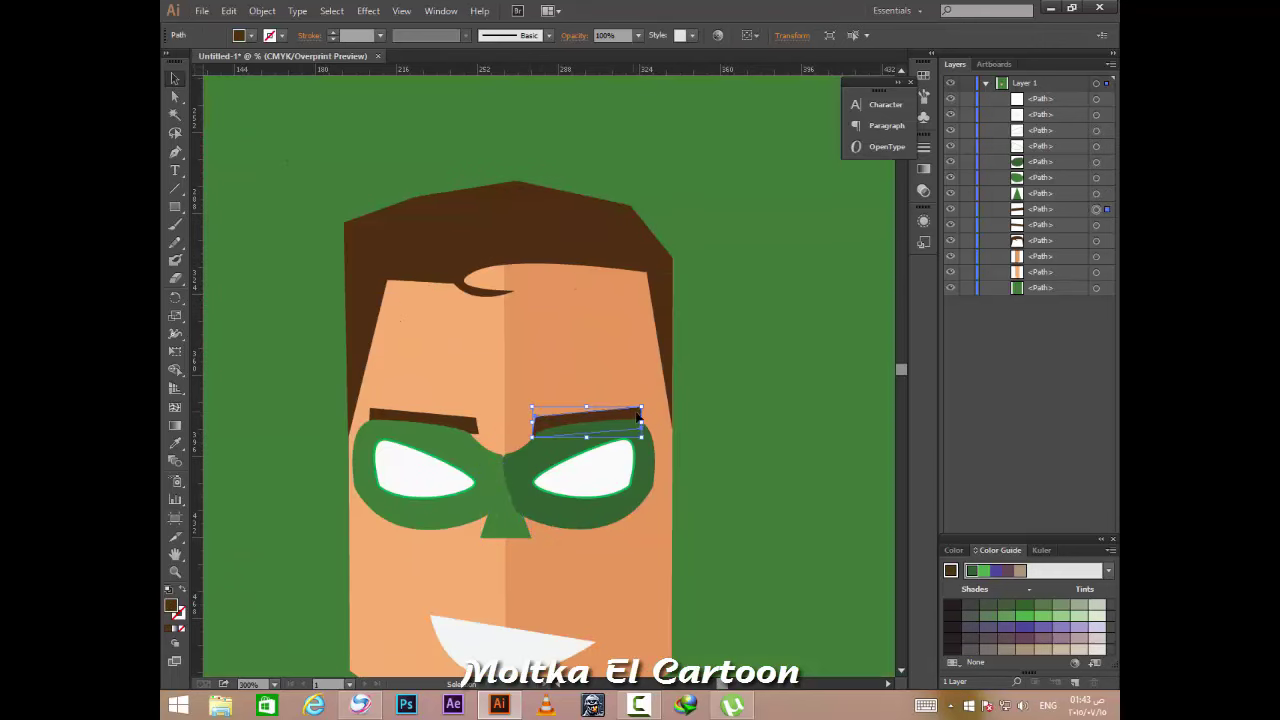
key("ctrl+shift+z")
key("ctrl+shift+z")
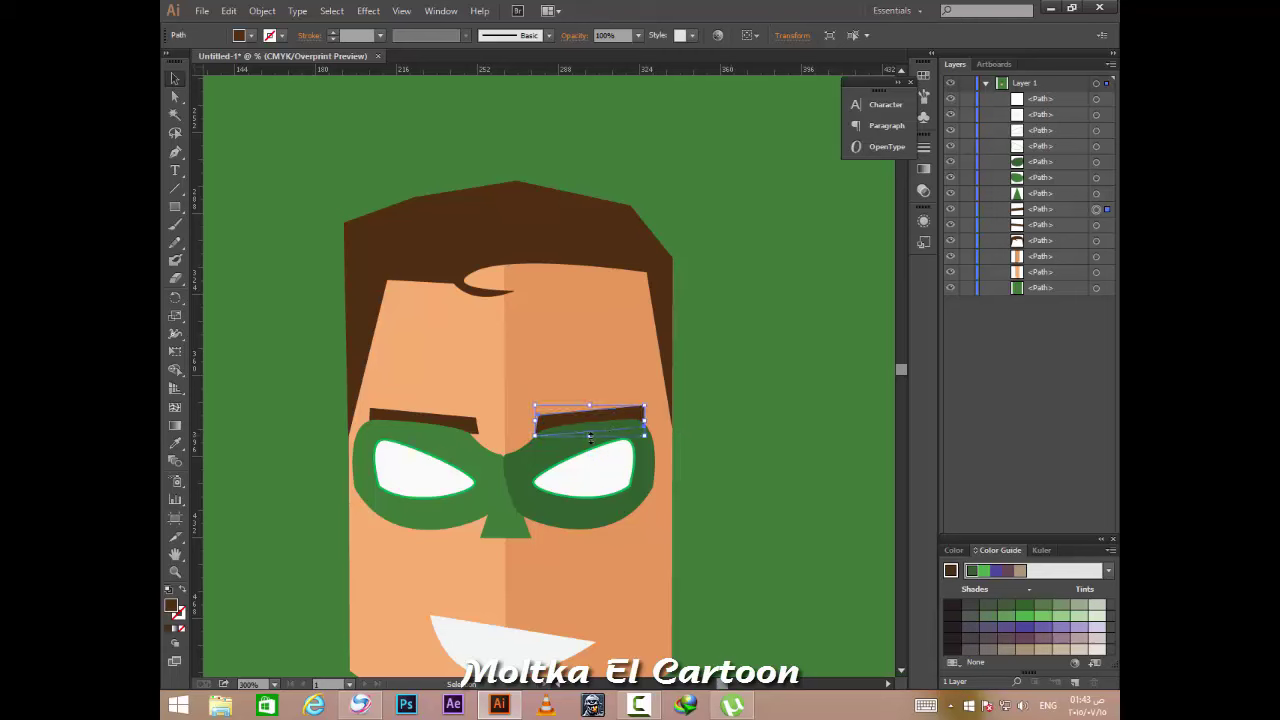
key("ctrl+shift+z")
left_click_drag(590, 433, 591, 428)
left_click(694, 443)
scroll(500, 525, "up", 2)
scroll(497, 525, "up", 2)
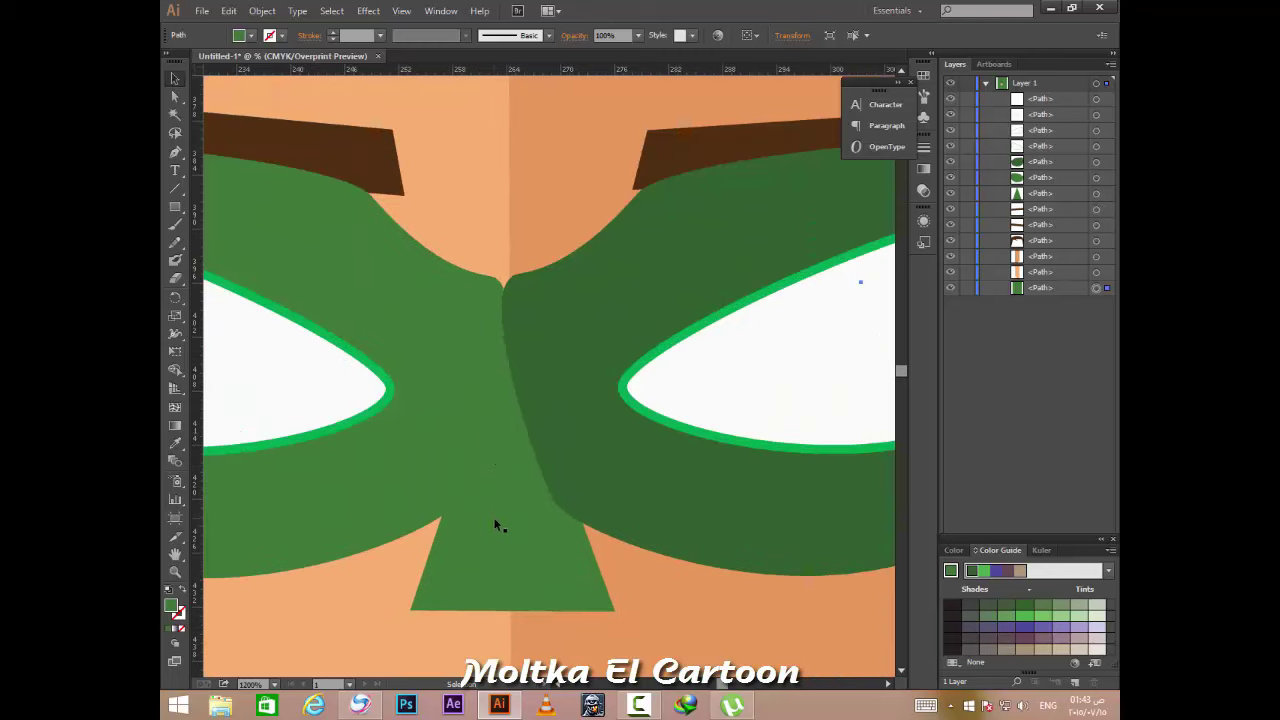
Draw a Pen triangle covering the right half of the nose piece.
left_click(175, 152)
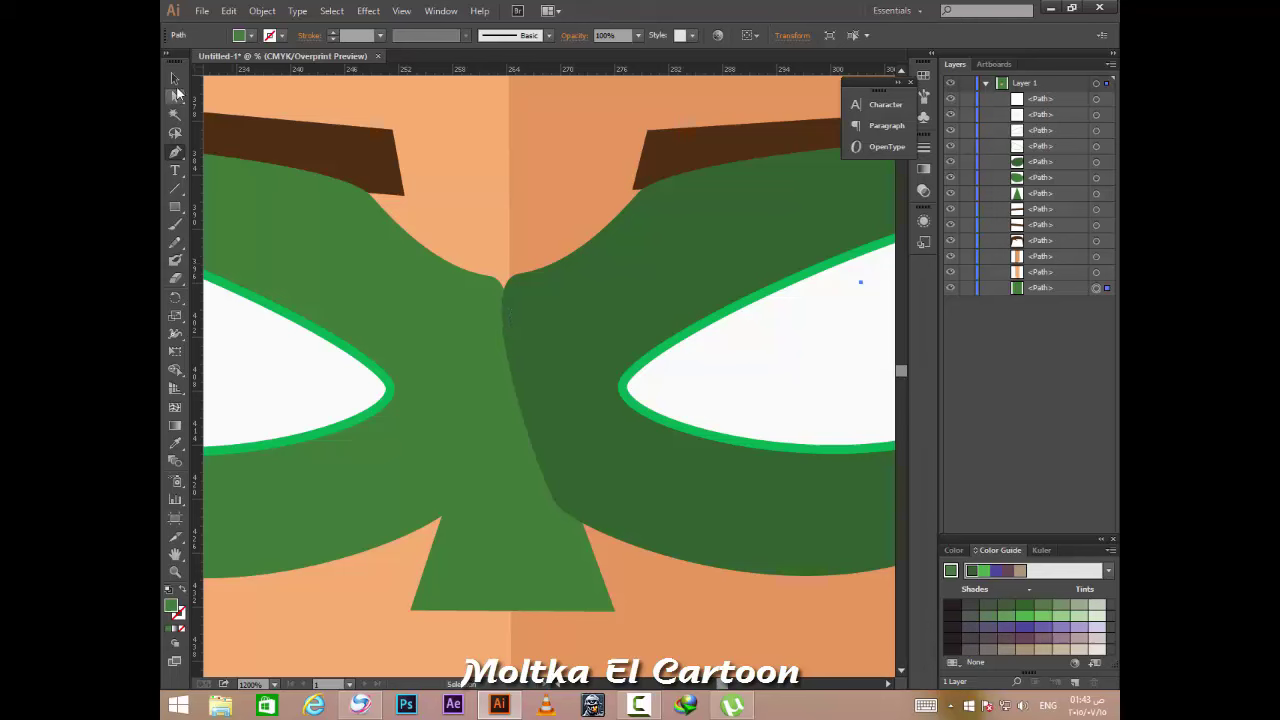
key("v")
left_click(517, 568)
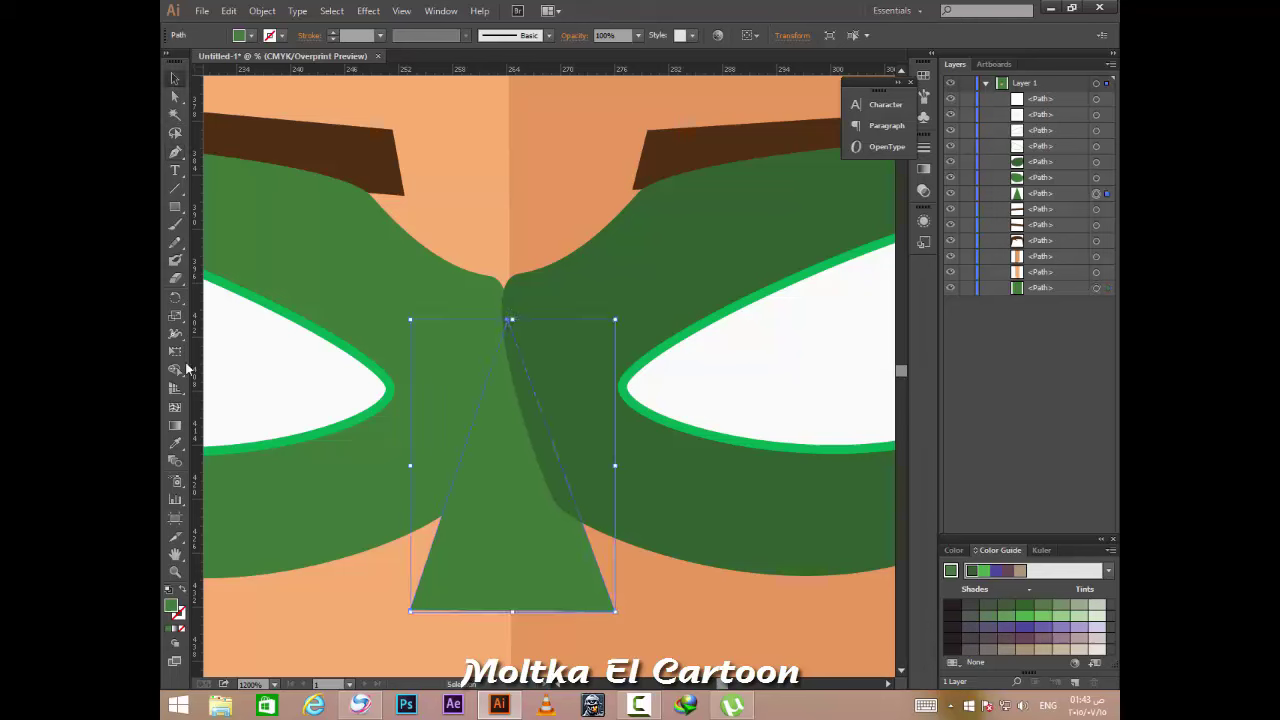
left_click(175, 152)
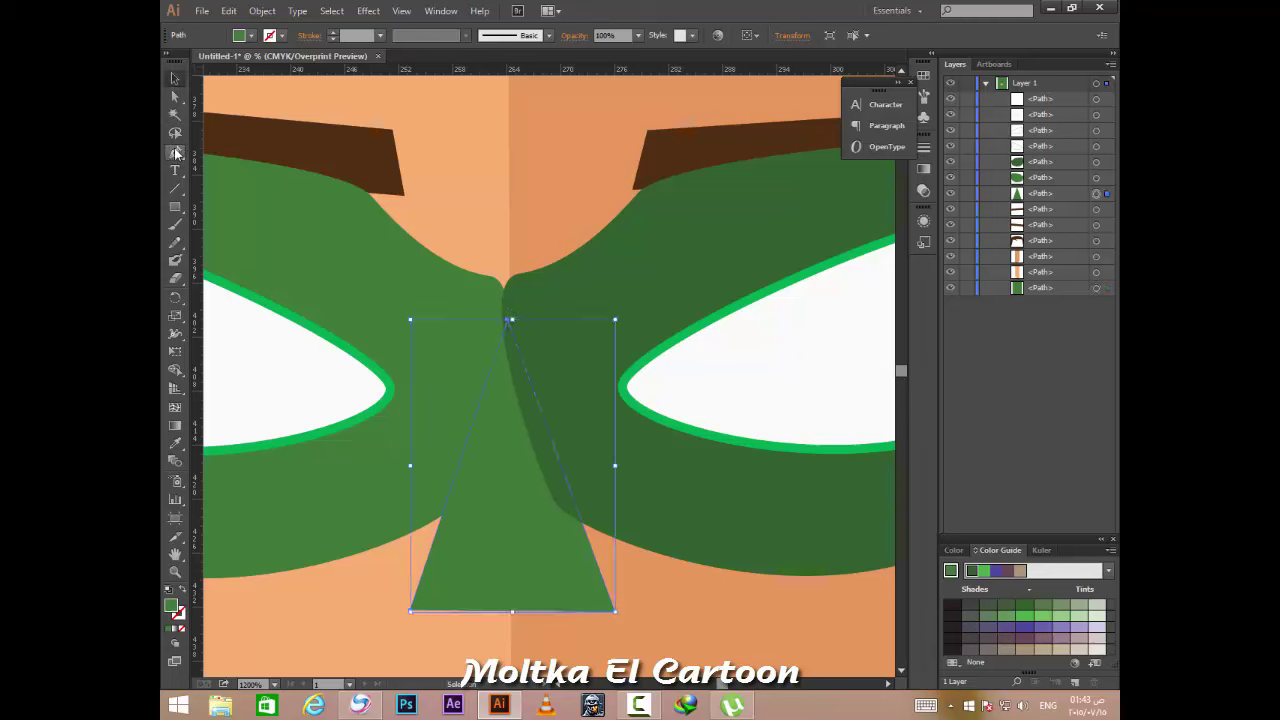
left_click(505, 326)
left_click(510, 615)
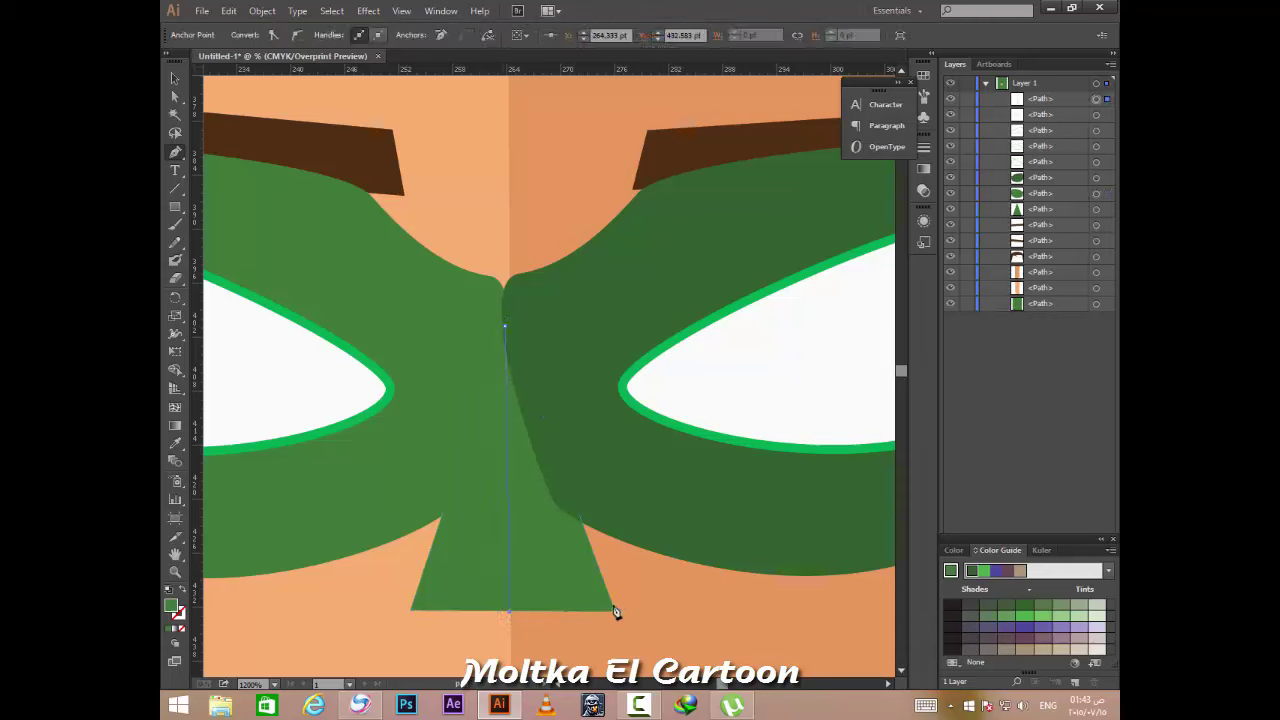
left_click(615, 611)
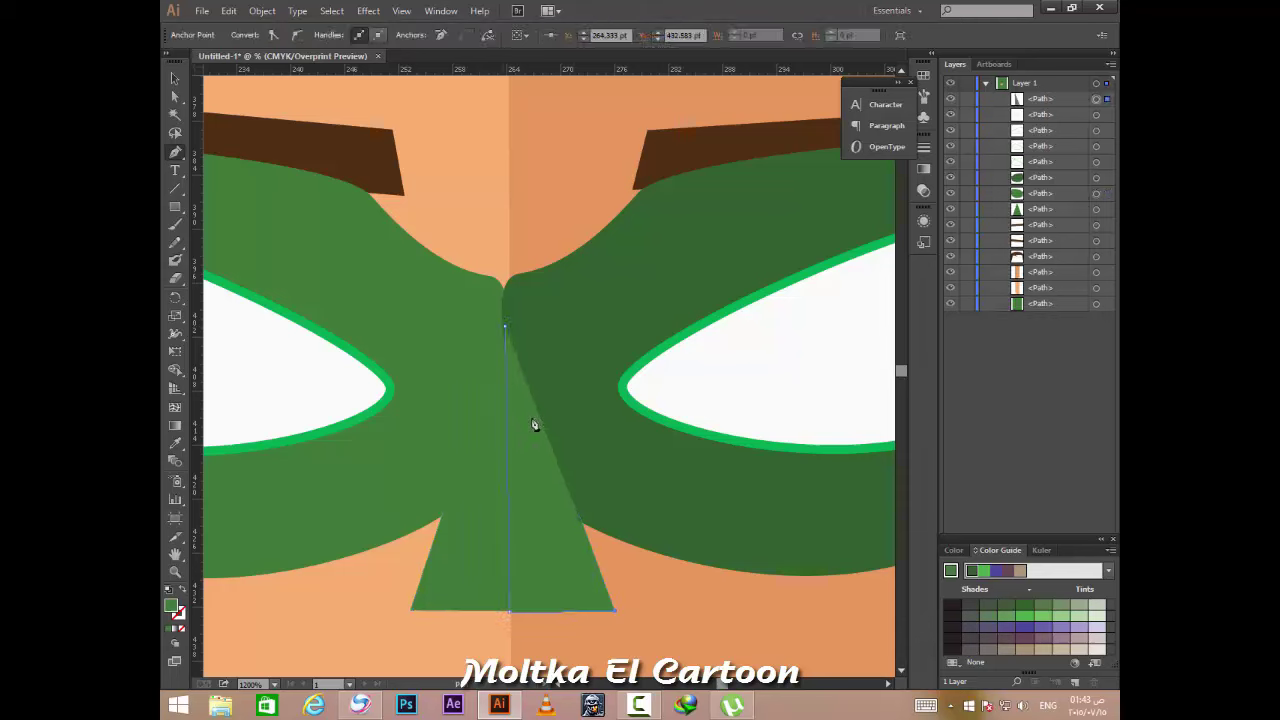
left_click(507, 332)
Fill the new nose triangle with a darker green.
double_click(176, 608)
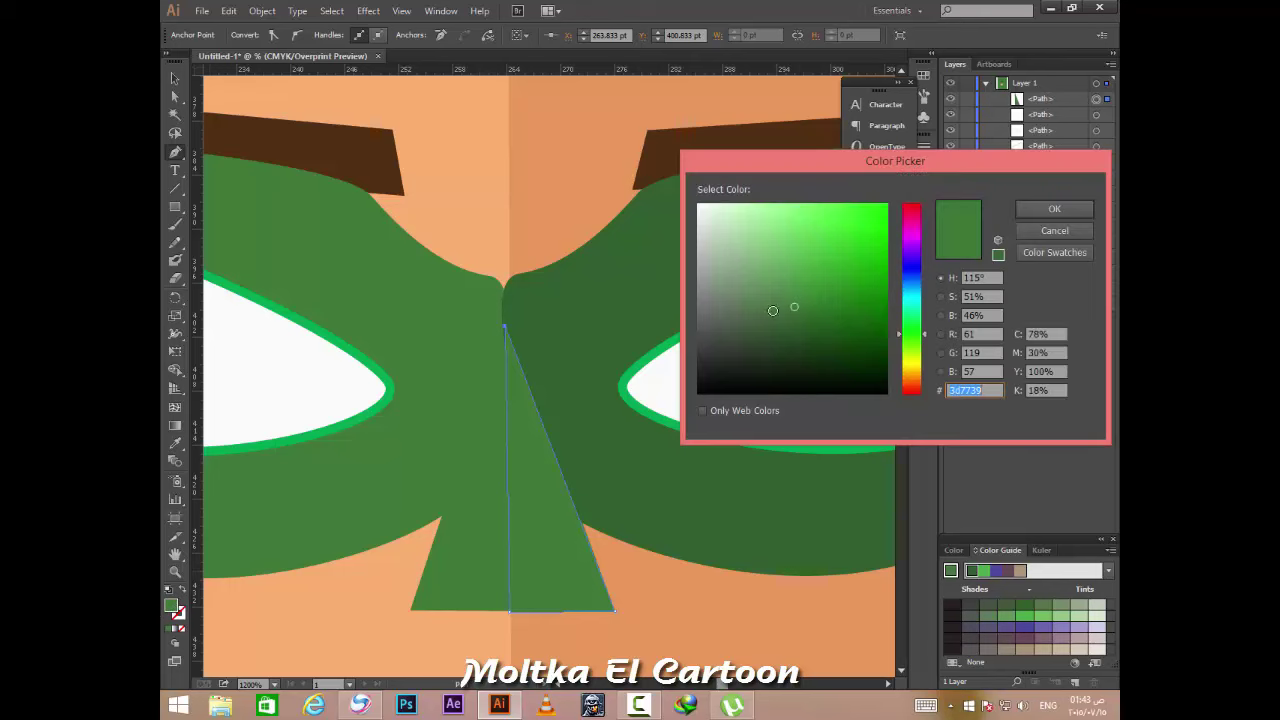
left_click(799, 318)
key("Return")
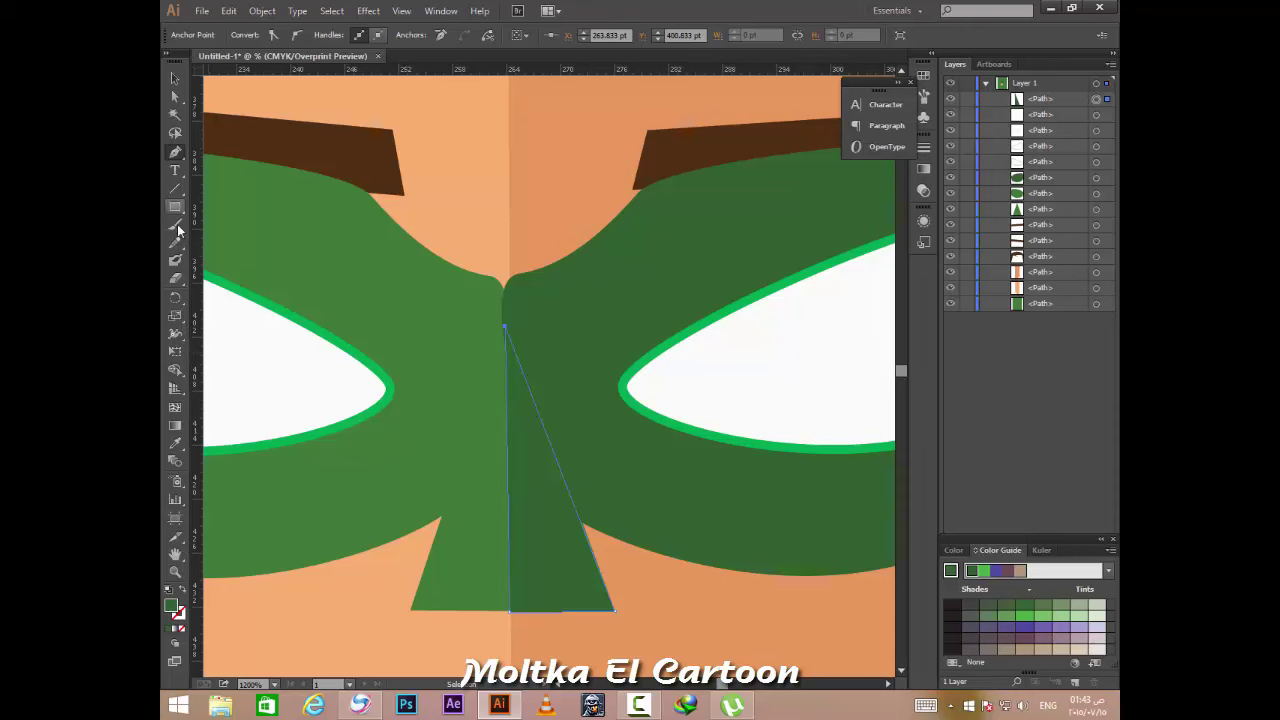
left_click(175, 443)
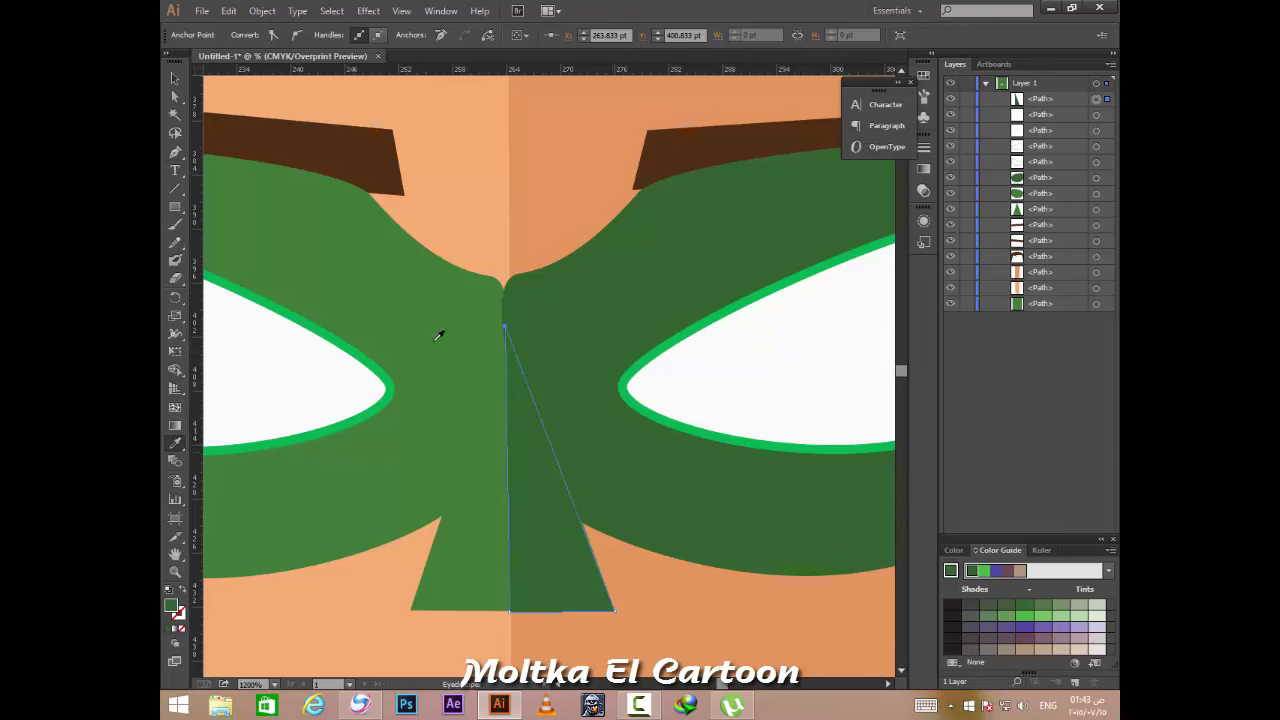
left_click(175, 78)
left_click(512, 182)
Draw a vertical Pen path from the grin's top centre to its bottom centre.
scroll(488, 186, "down", 2)
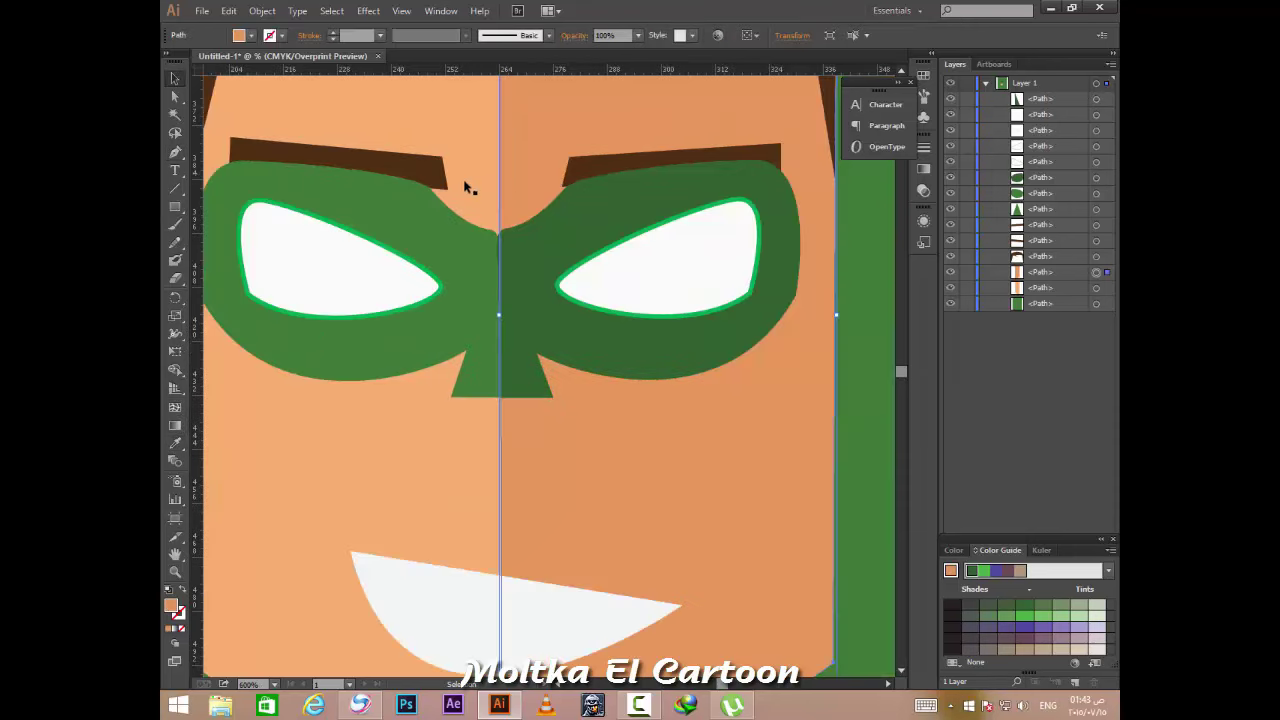
scroll(632, 454, "down", 3)
scroll(580, 446, "up", 1)
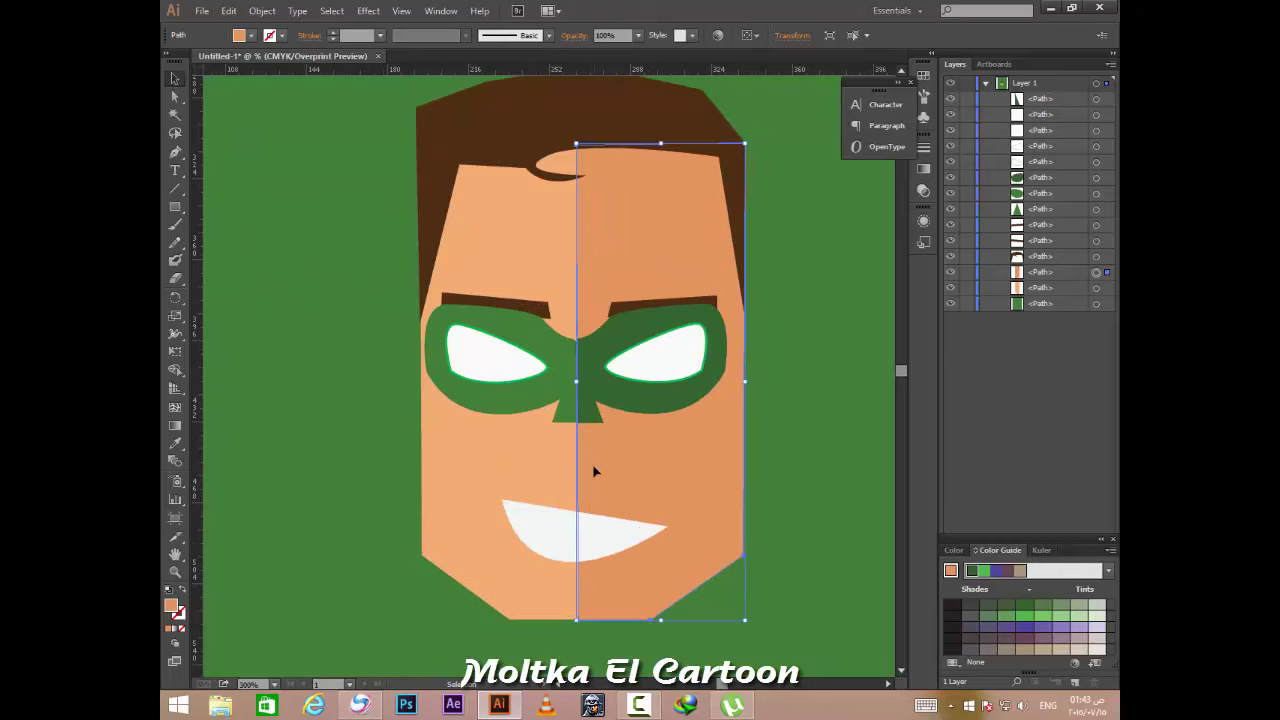
left_click(280, 456)
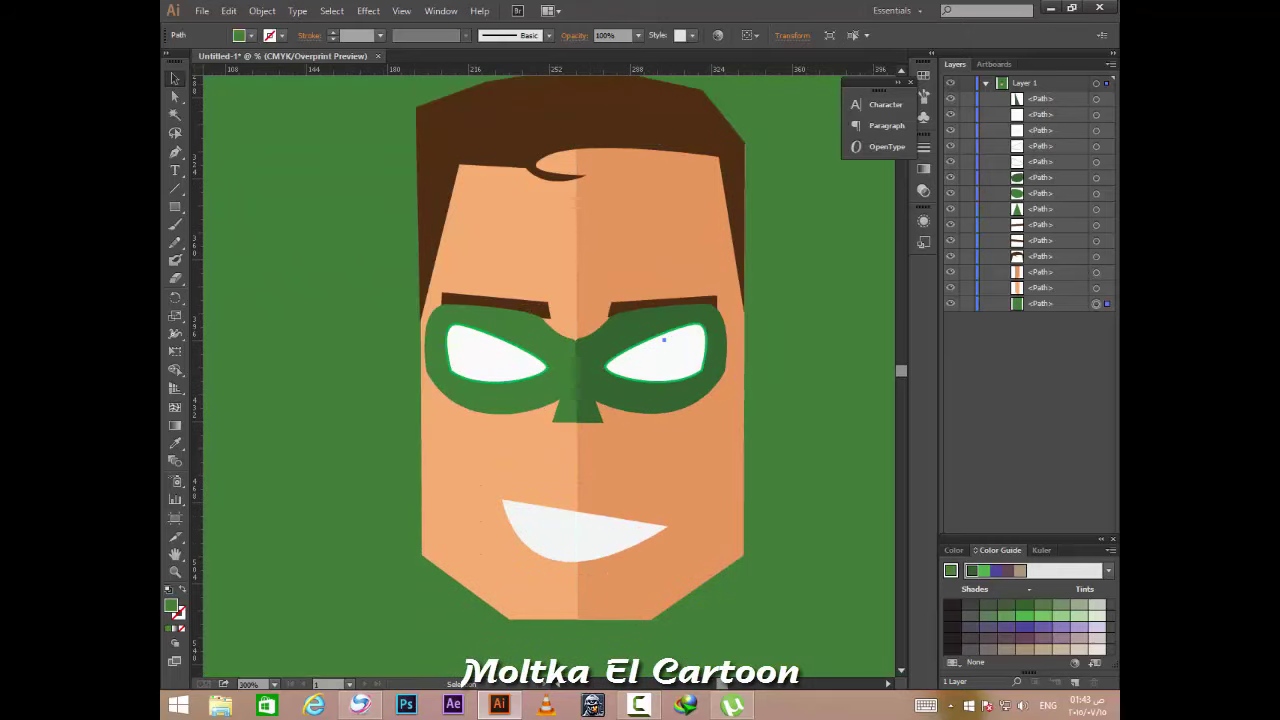
left_click(175, 152)
scroll(594, 543, "up", 2)
scroll(600, 557, "down", 2)
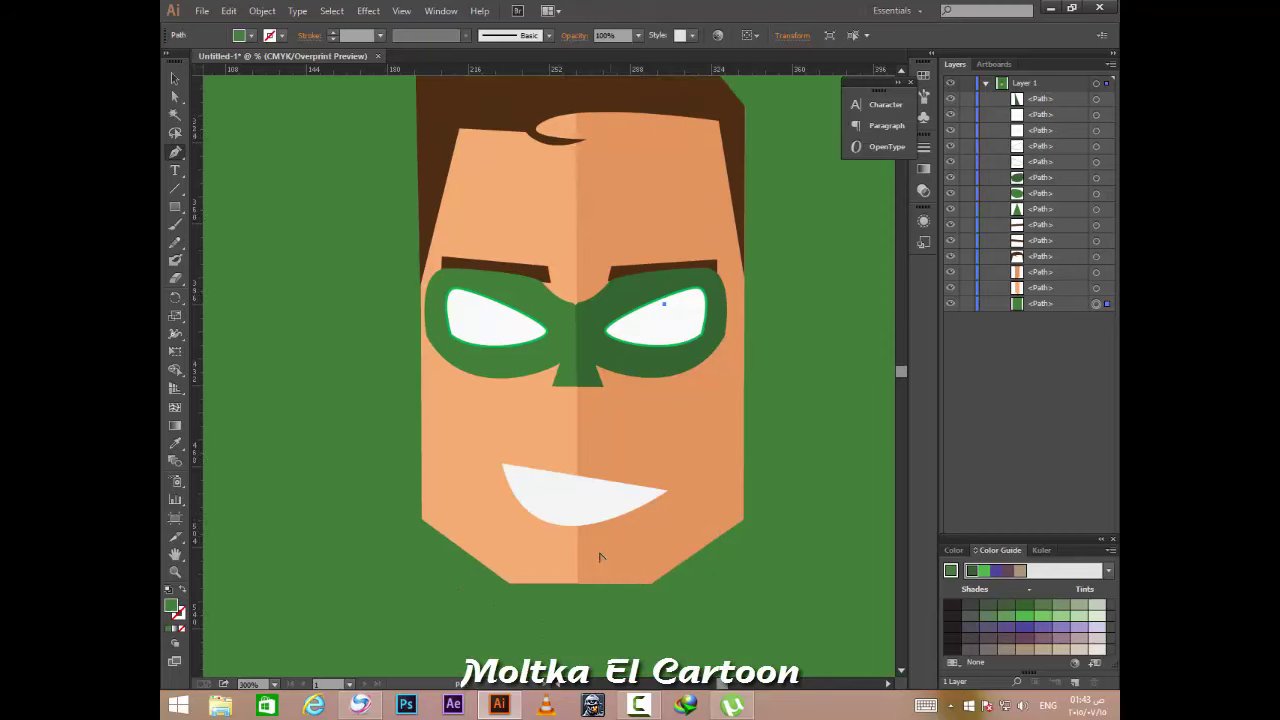
scroll(600, 557, "up", 5)
left_click(505, 235)
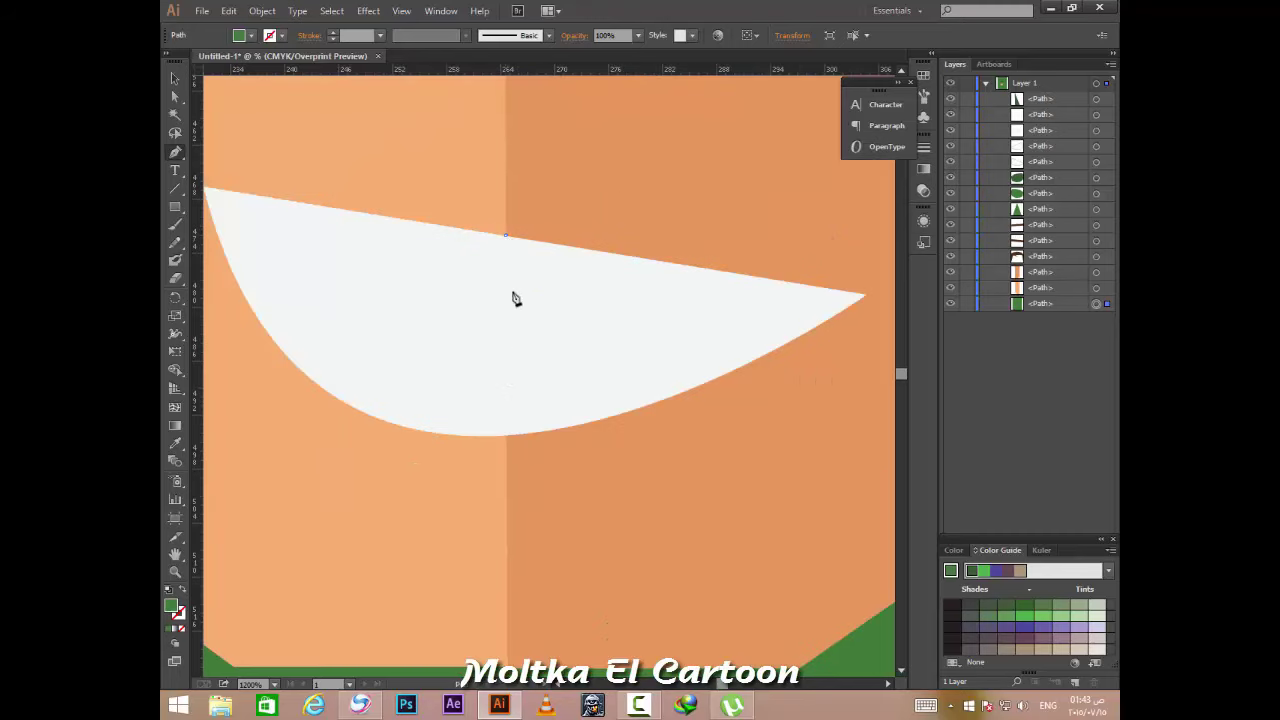
left_click(505, 435)
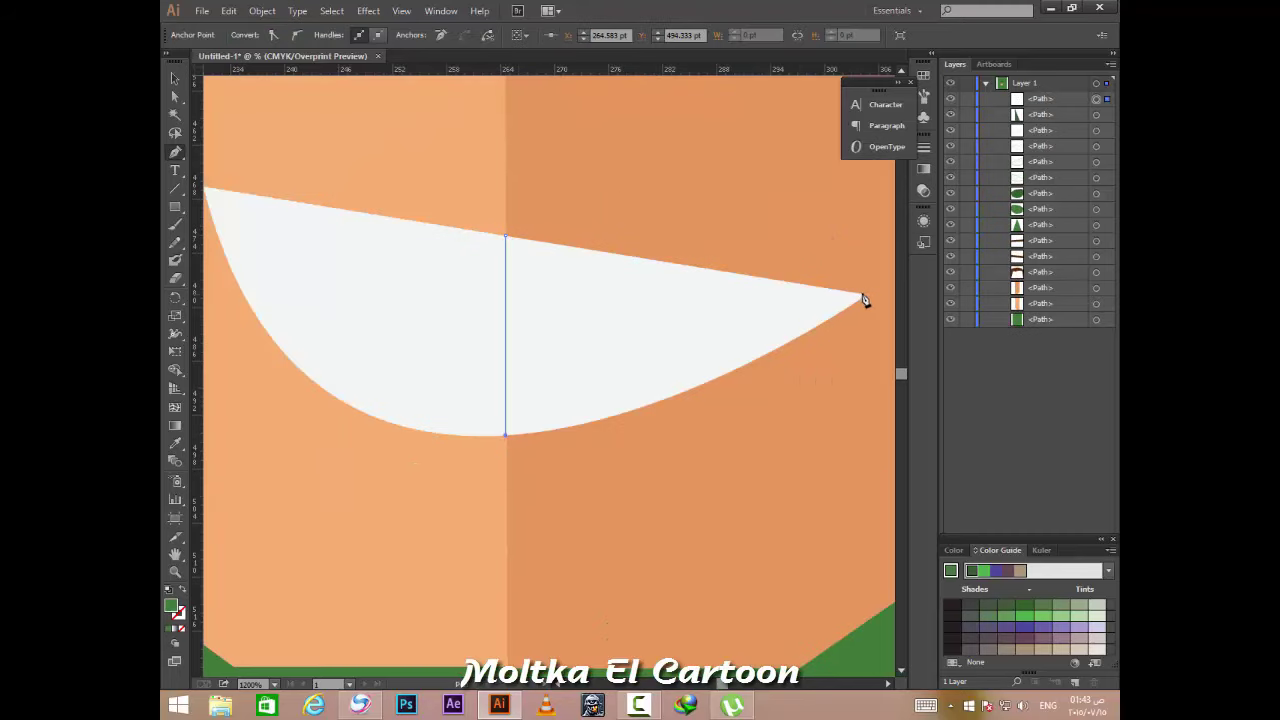
Finish the closed shape over the grin's right half, curving its tip and lower edge.
left_click(795, 404)
mouse_move(868, 297)
left_mouse_down()
mouse_move(860, 198)
mouse_move(838, 164)
left_mouse_up()
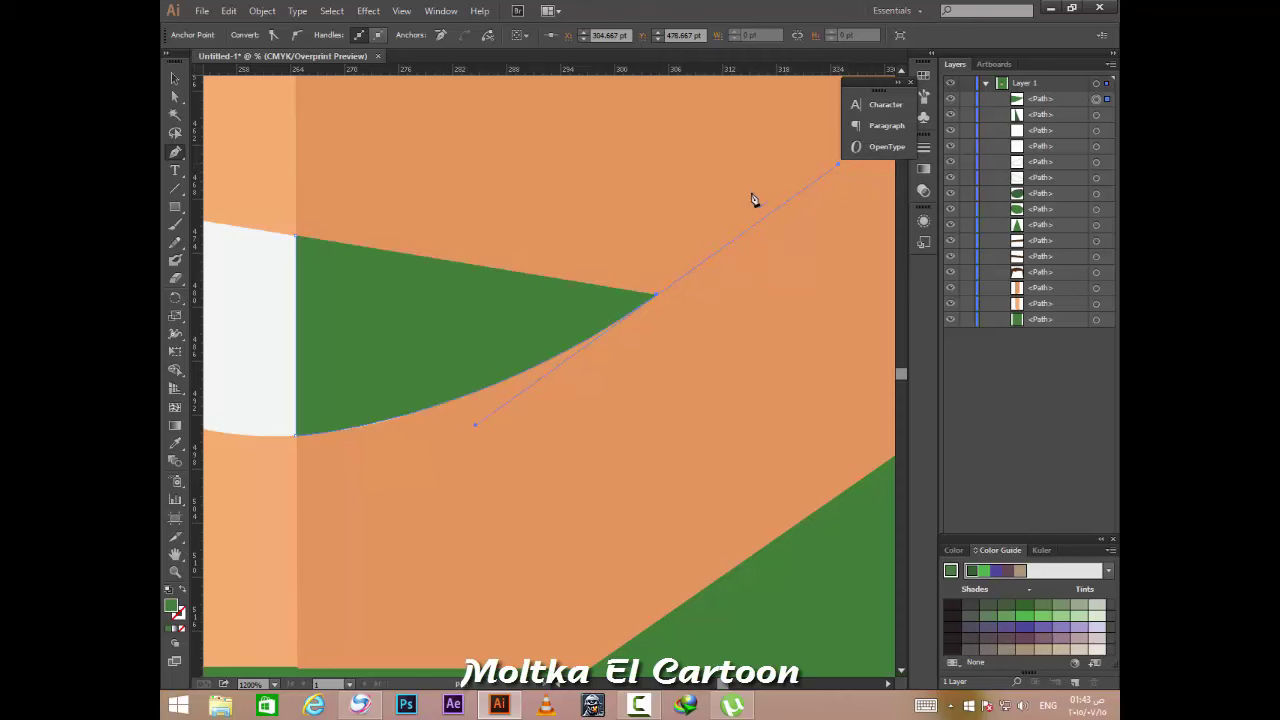
left_click(299, 243)
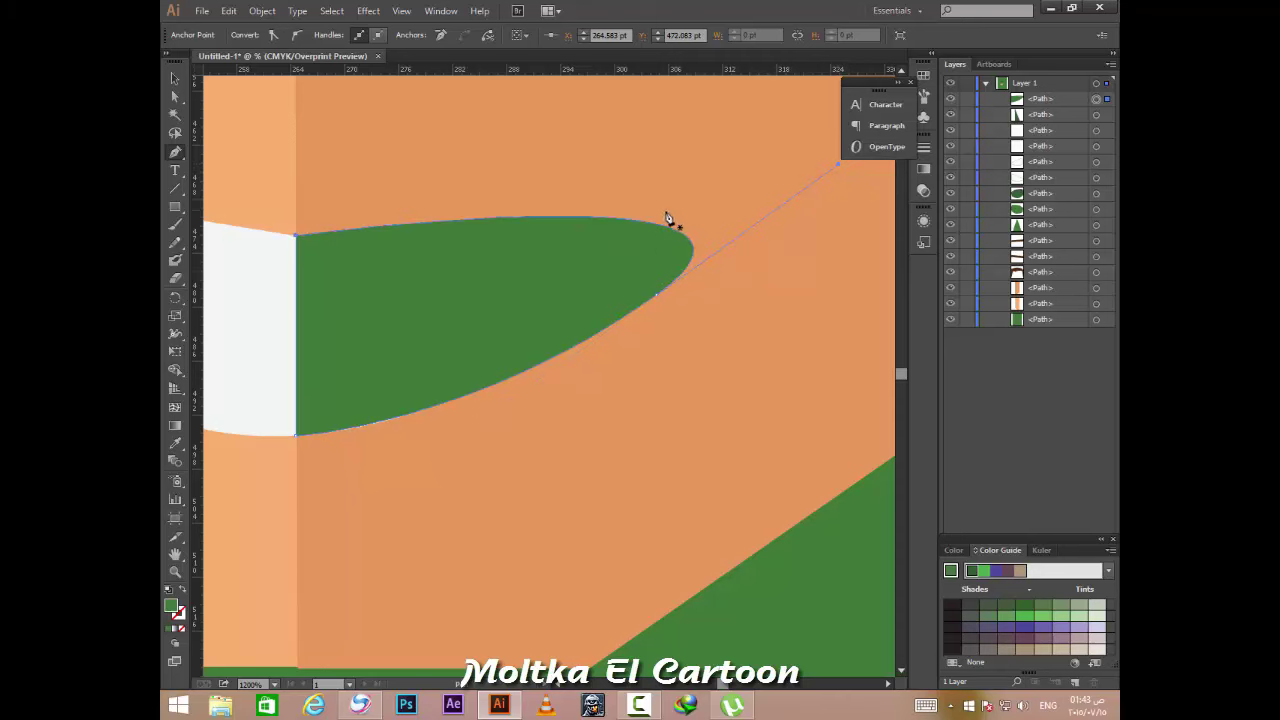
key("ctrl+z")
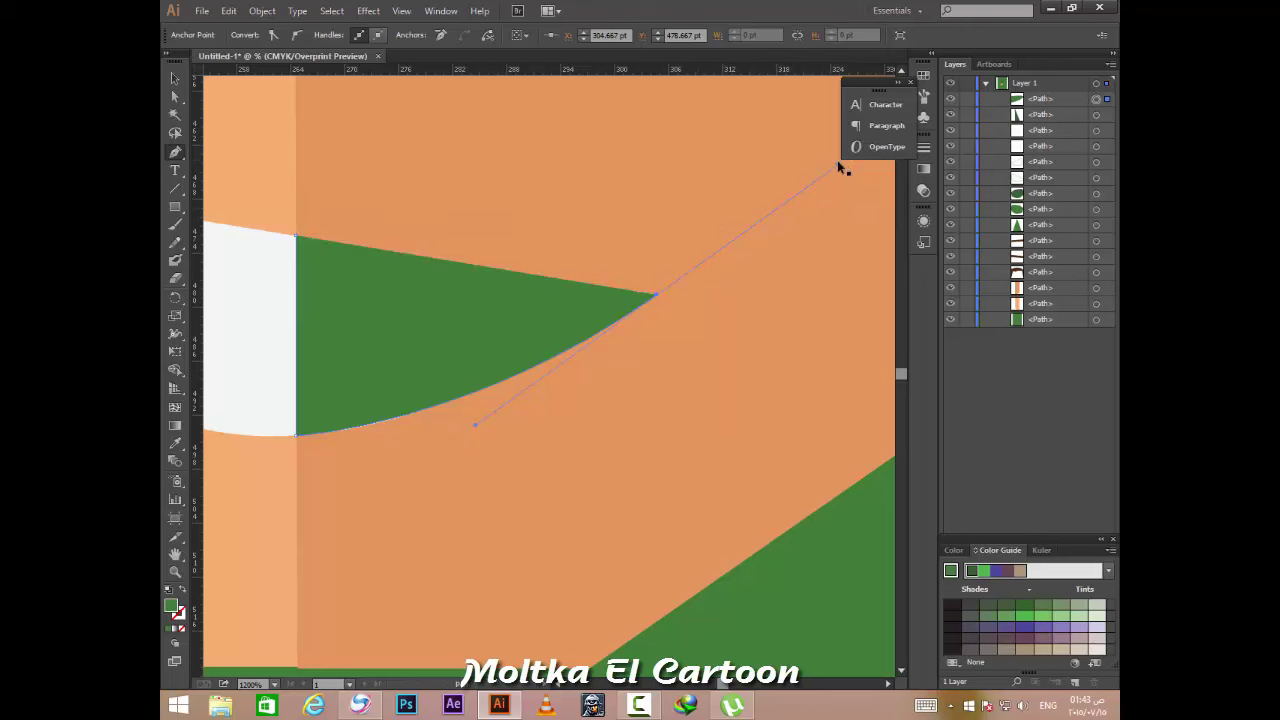
key("ctrl")
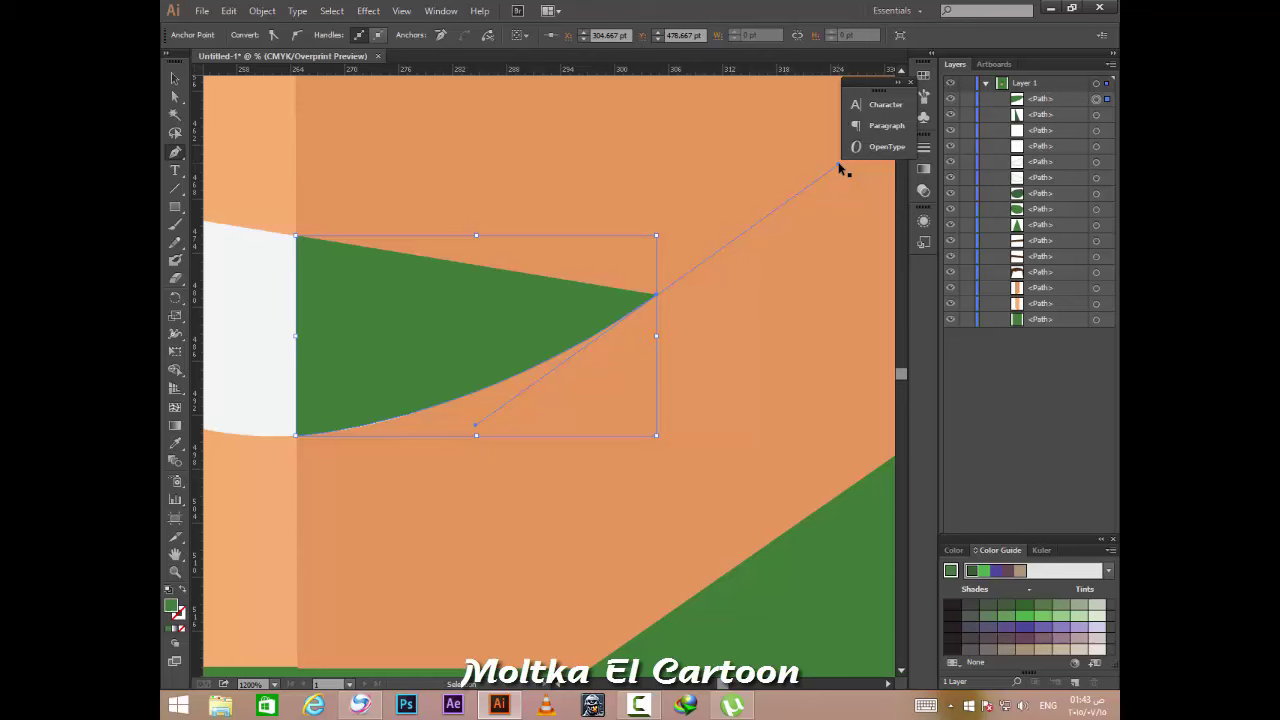
left_click(655, 297)
left_click_drag(727, 221, 786, 114)
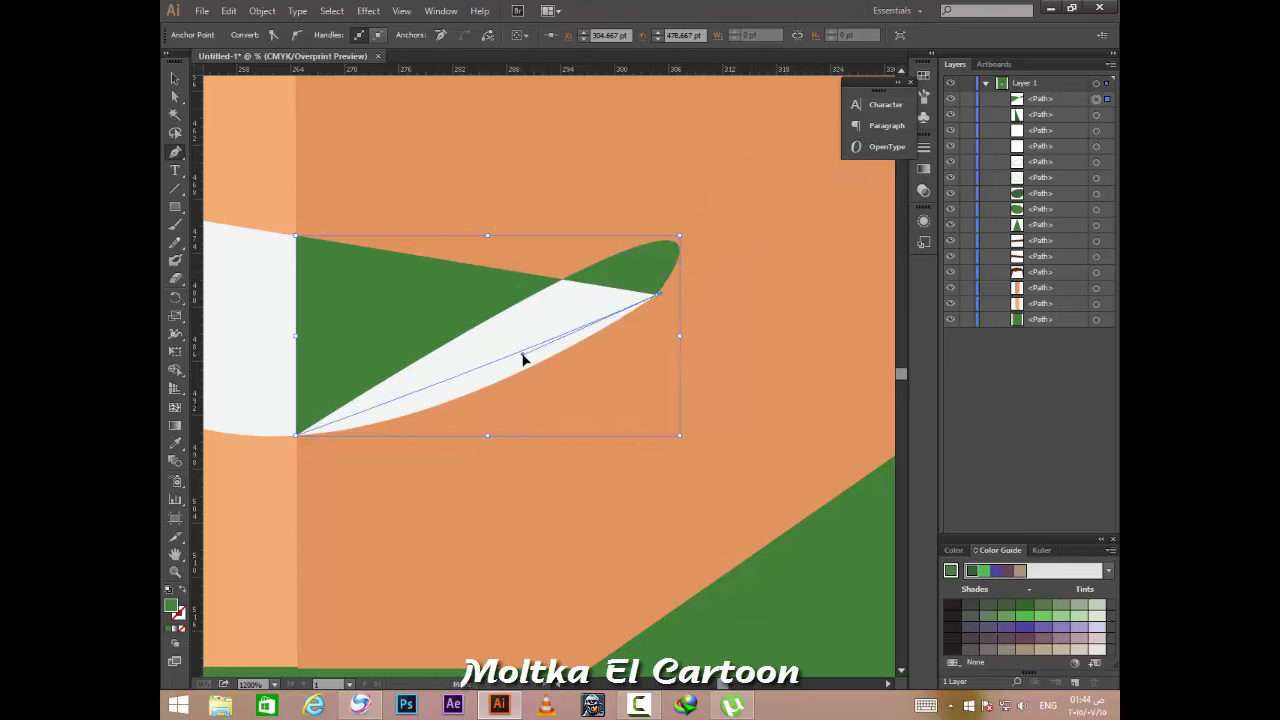
left_click_drag(522, 358, 438, 438)
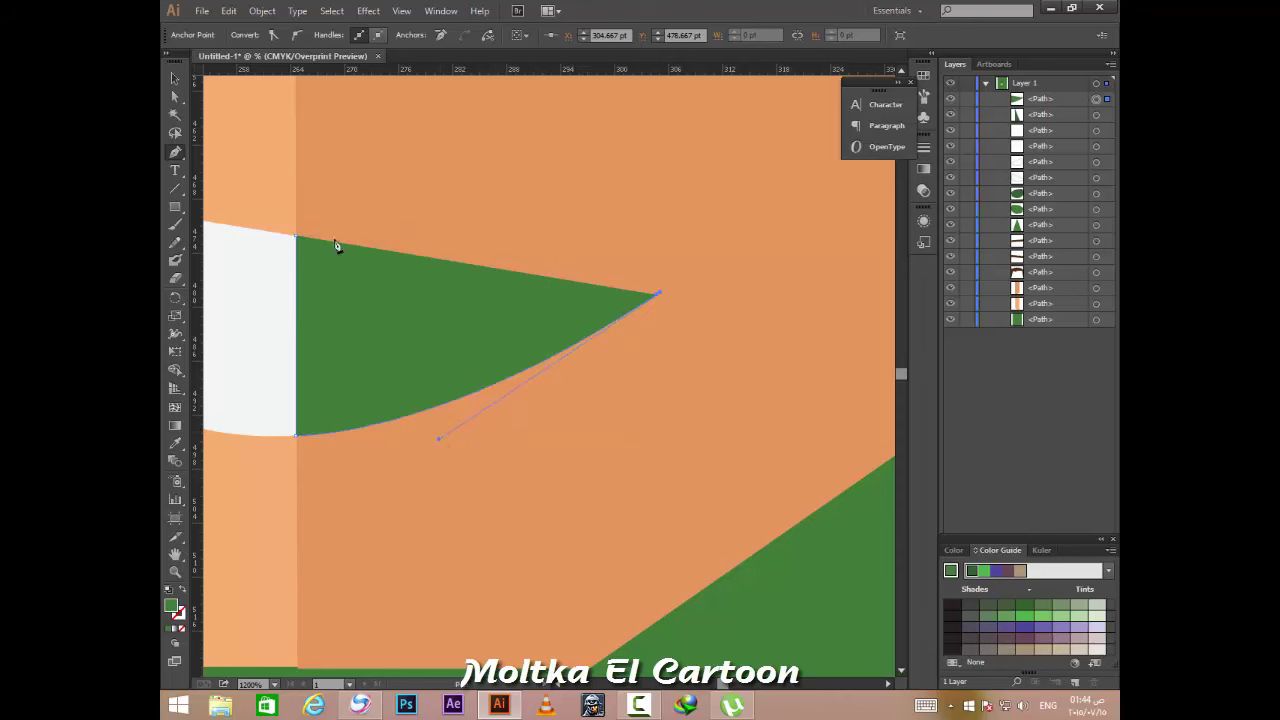
left_click(297, 237)
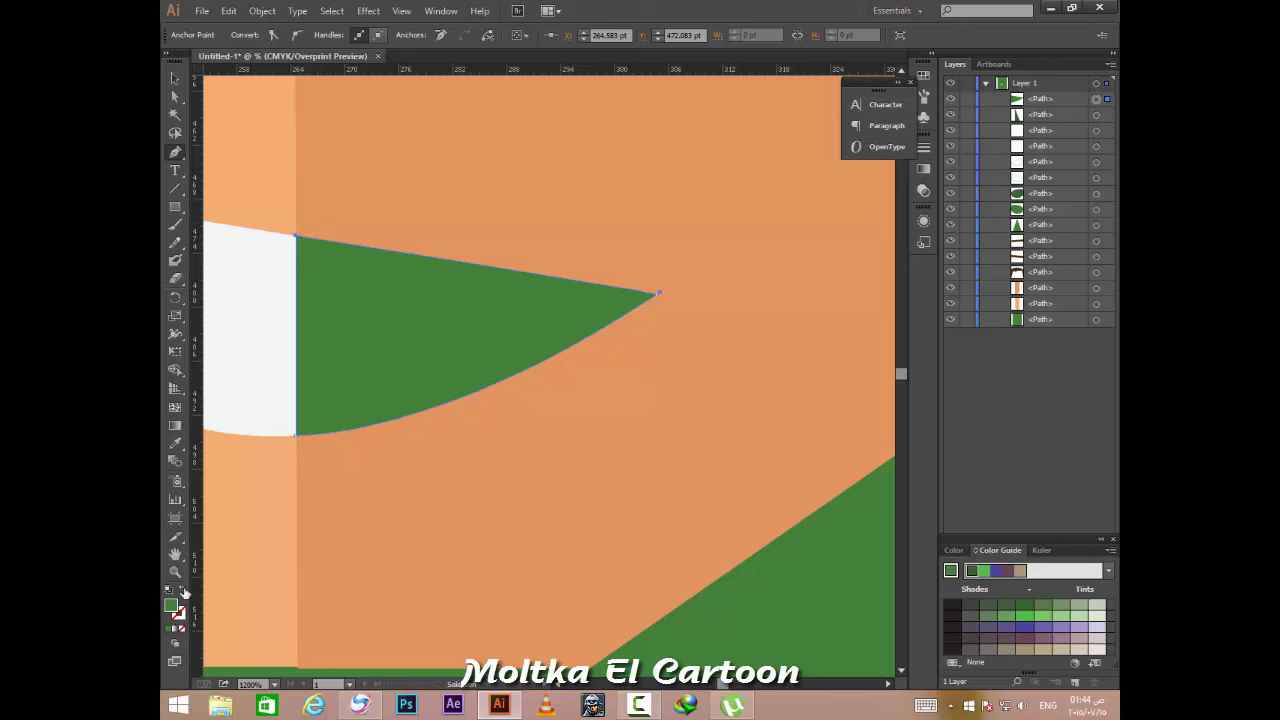
Fill the new teeth shape with the grin's white, then darken it to light grey #caccca.
left_click(177, 443)
left_click(234, 350)
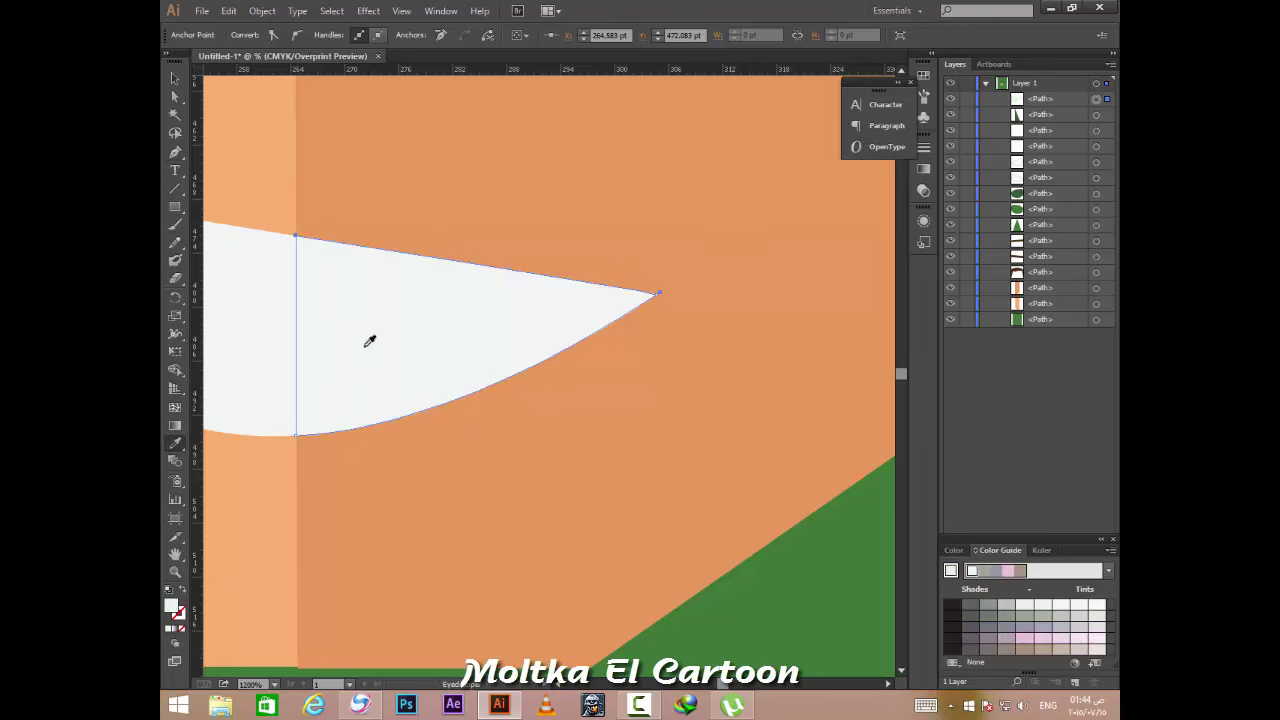
double_click(172, 606)
left_click_drag(704, 237, 701, 240)
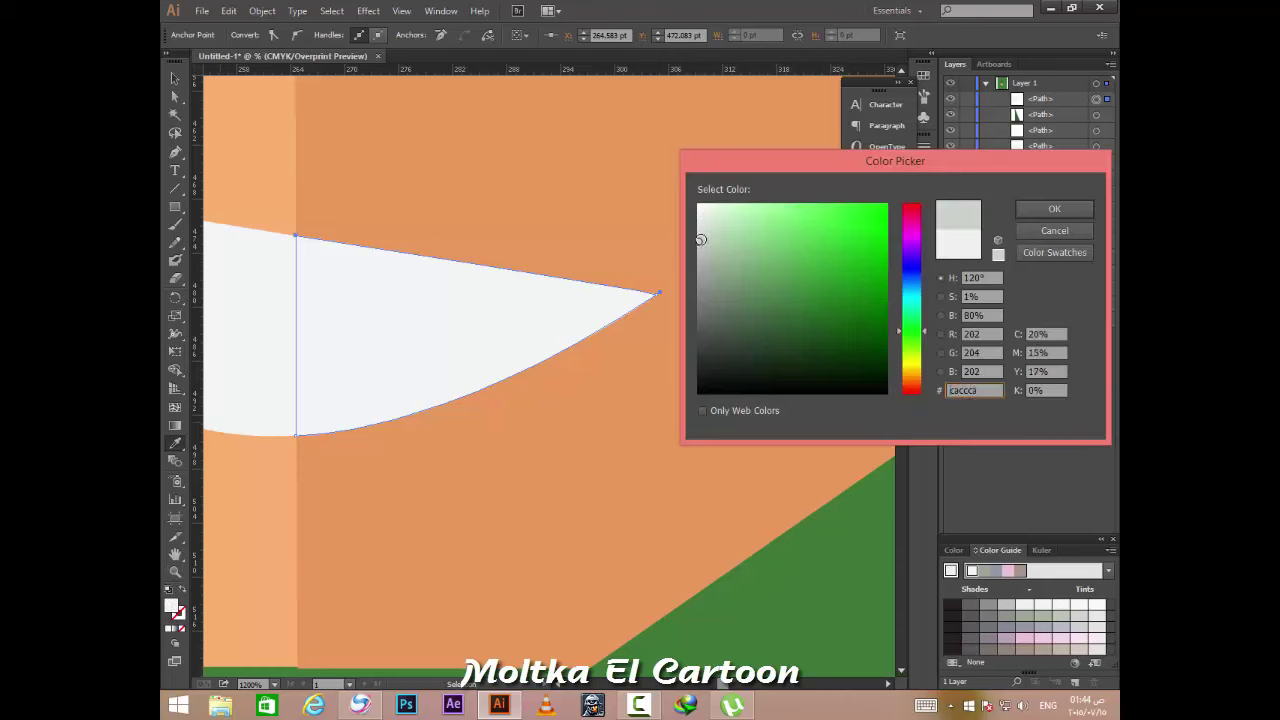
key("Return")
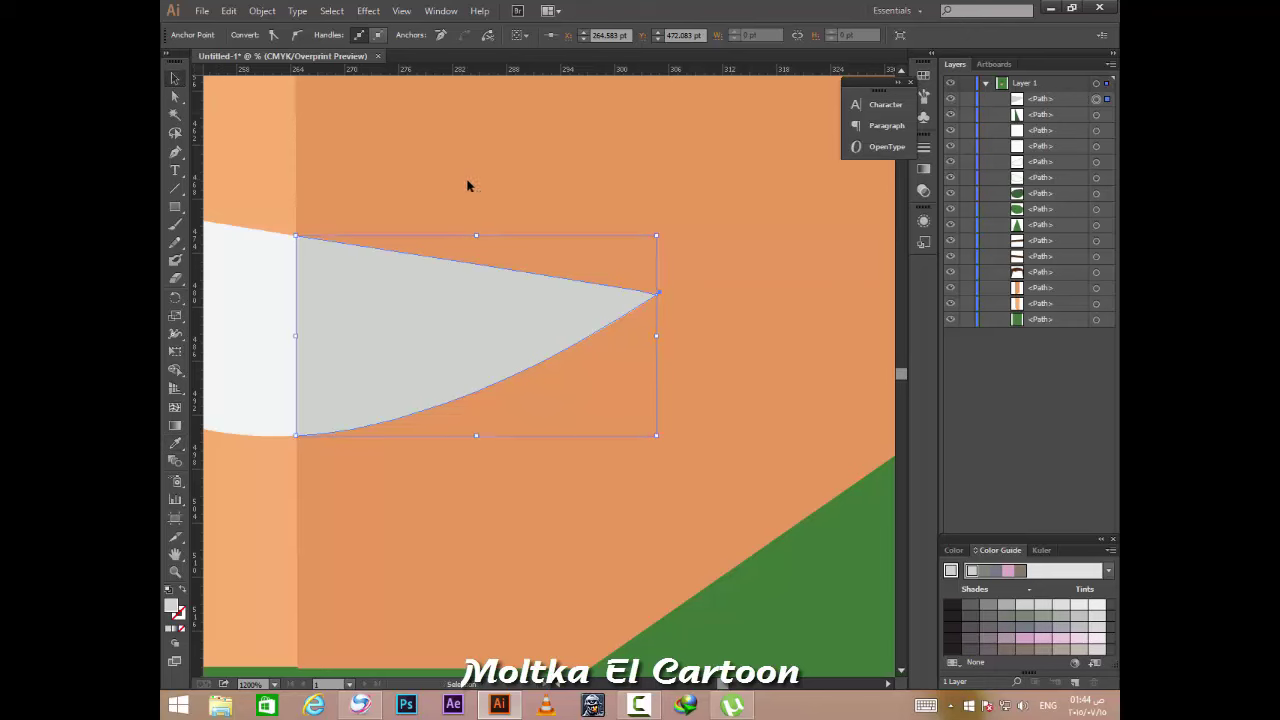
left_click(428, 175)
Draw a closed, pointed ear outline with the Pen at the face's right edge.
scroll(428, 175, "down", 1)
scroll(383, 180, "up", 2)
scroll(377, 203, "up", 2)
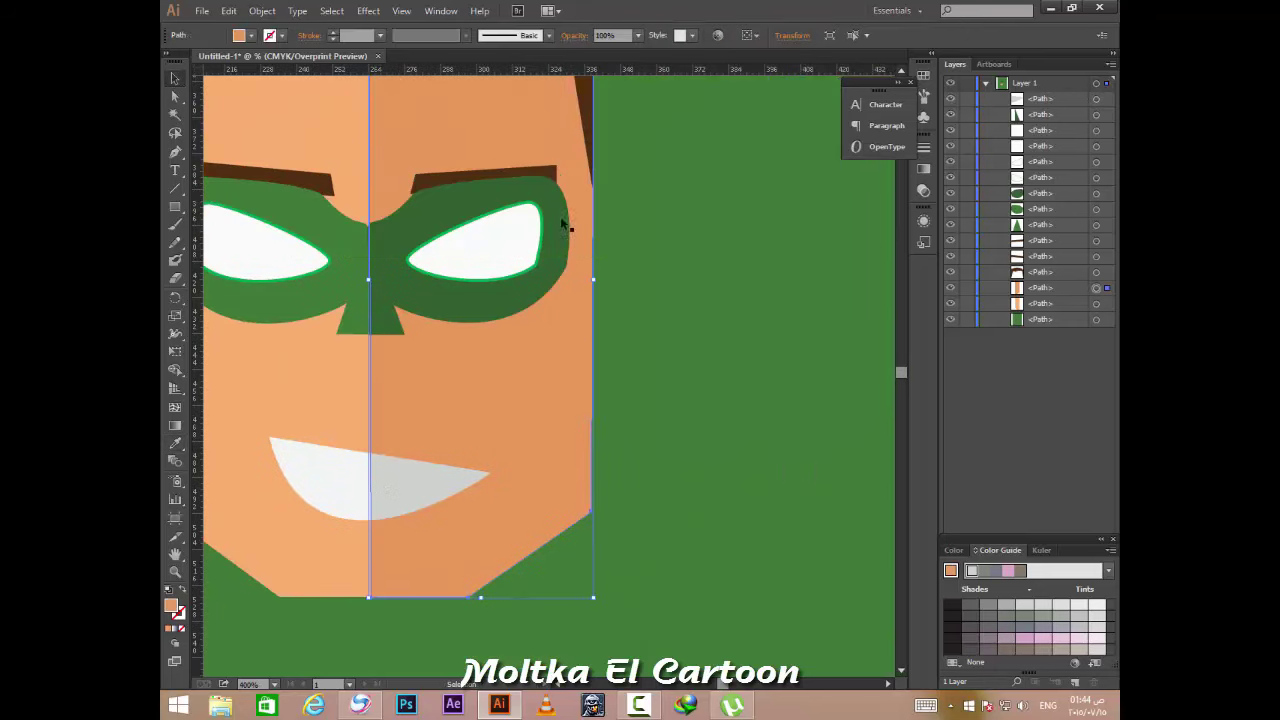
scroll(490, 231, "down", 1)
scroll(345, 218, "up", 3)
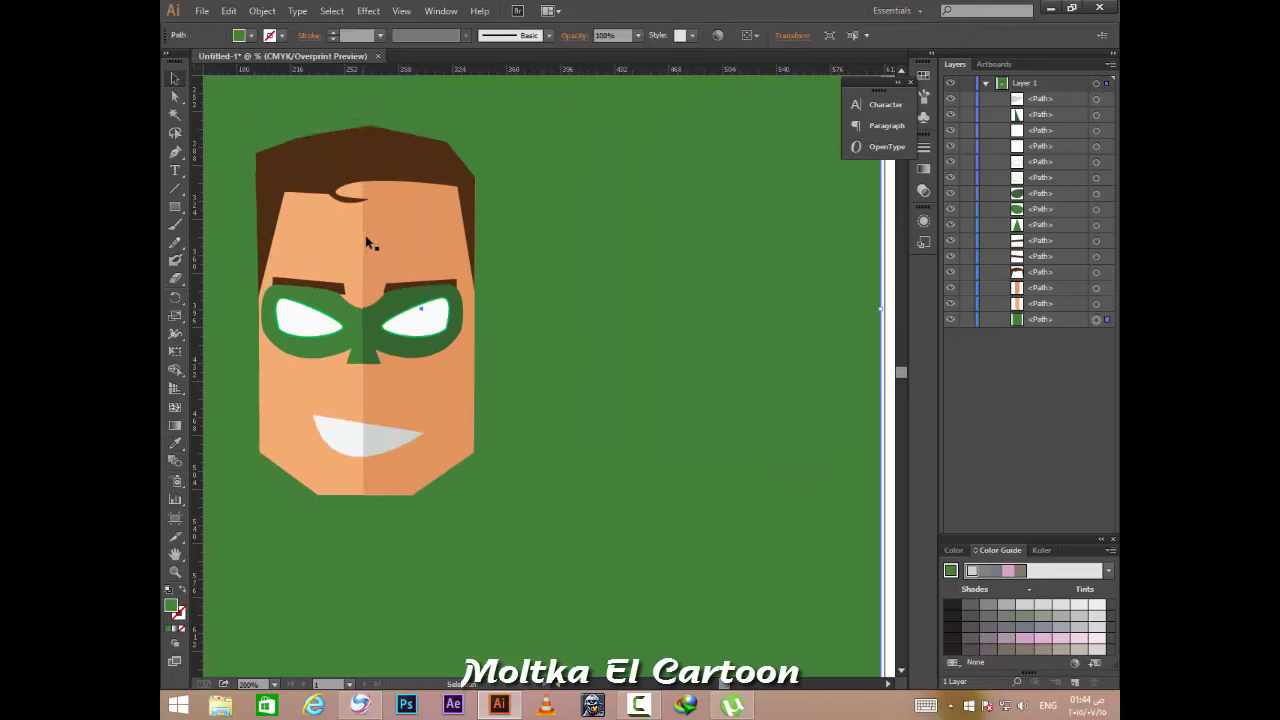
scroll(365, 242, "up", 1)
scroll(368, 252, "left", 2)
scroll(420, 330, "left", 1)
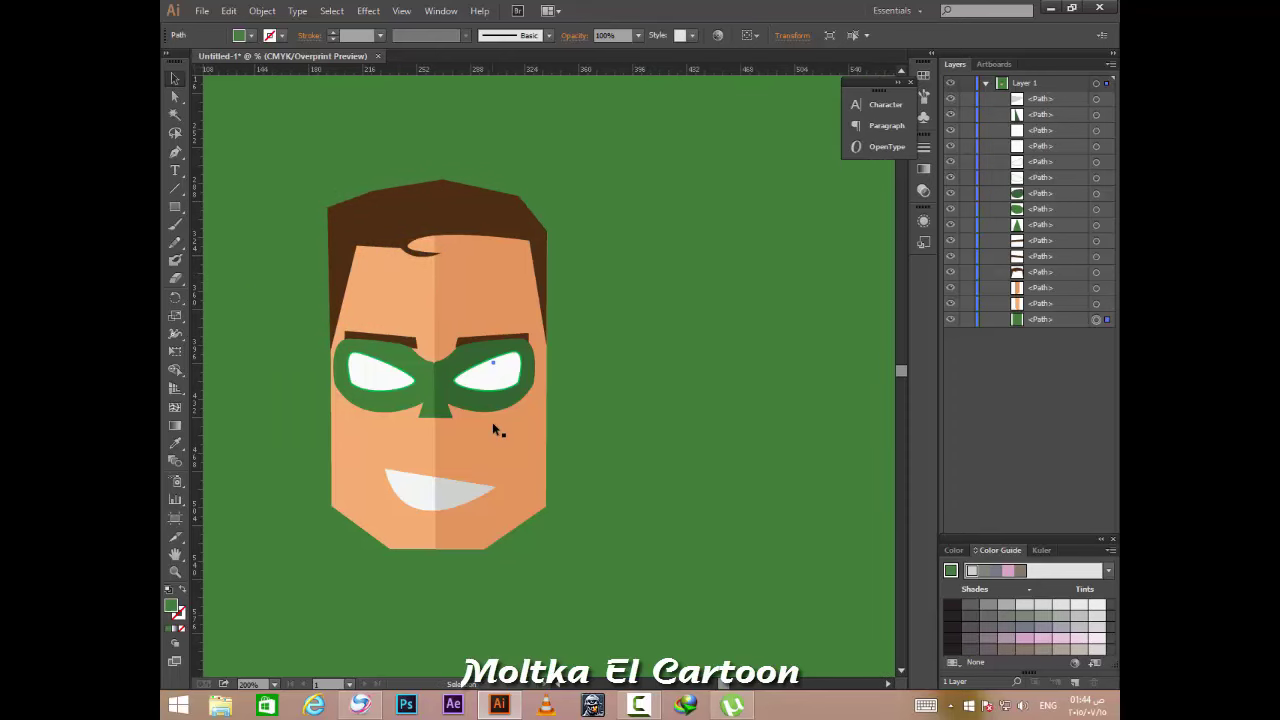
scroll(509, 403, "up", 1)
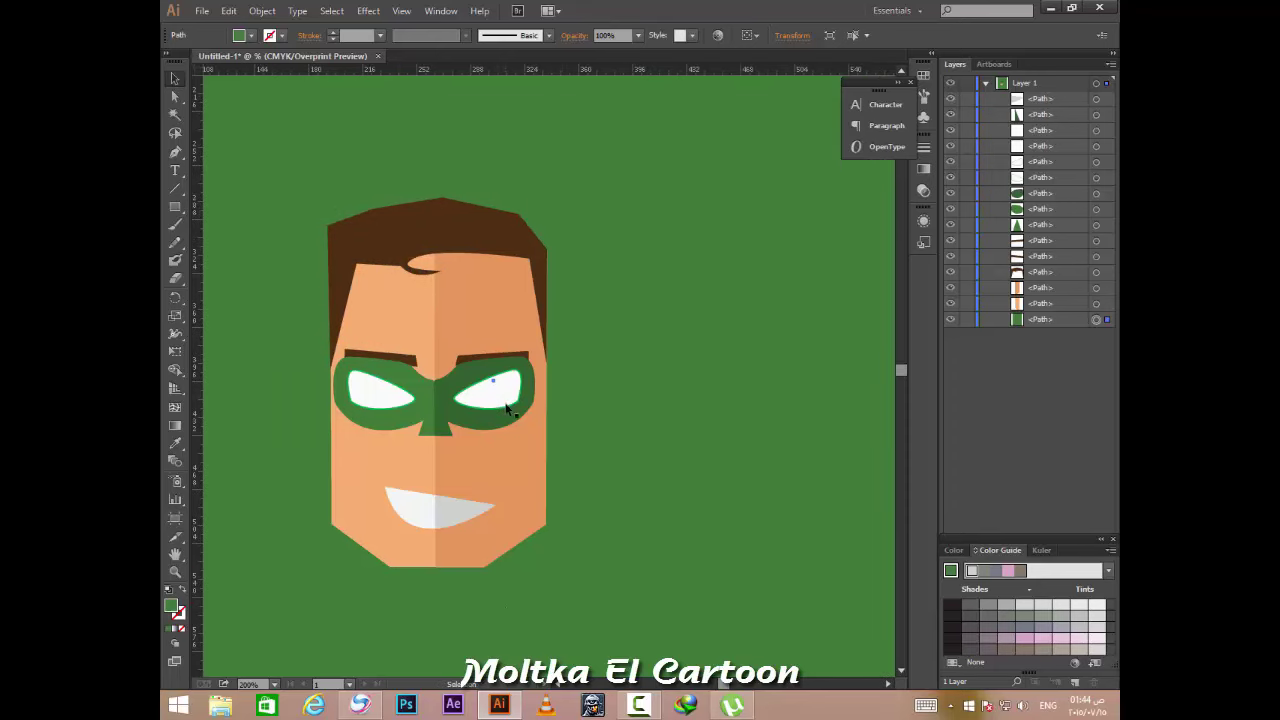
scroll(505, 410, "down", 2)
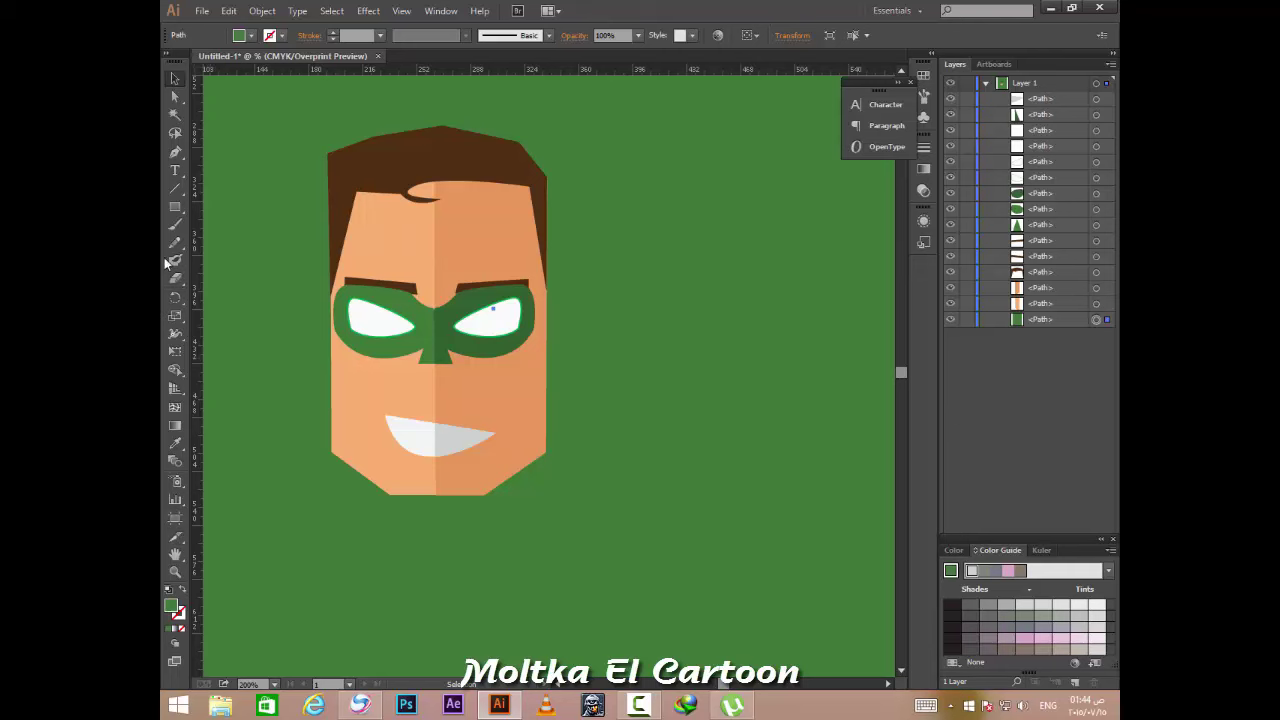
left_click(176, 152)
scroll(560, 320, "up", 2)
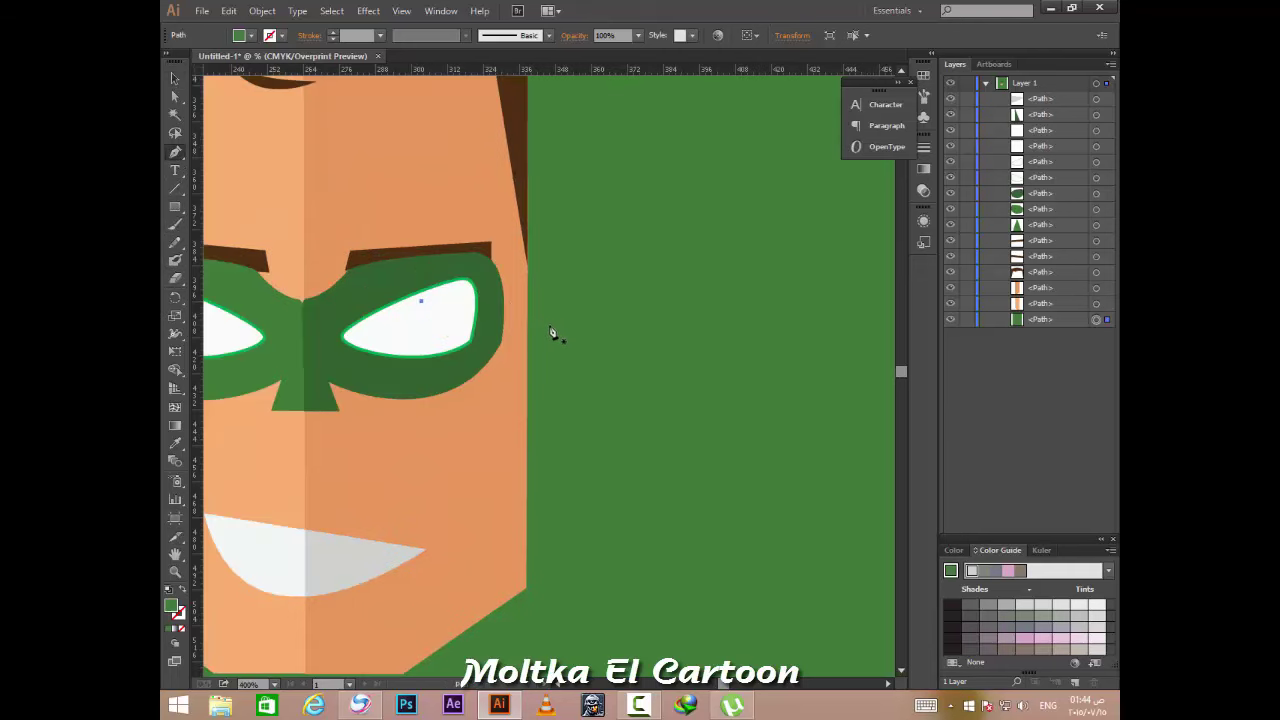
scroll(527, 300, "up", 2)
left_click(531, 272)
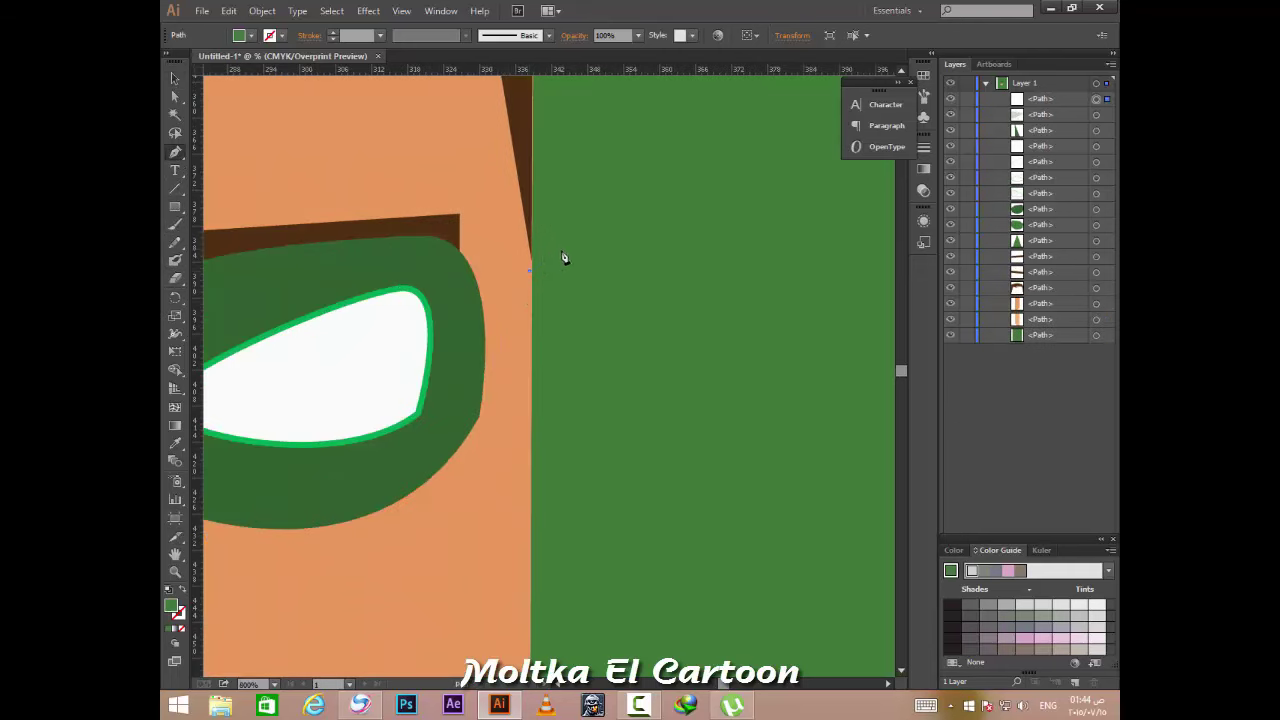
left_click(577, 279)
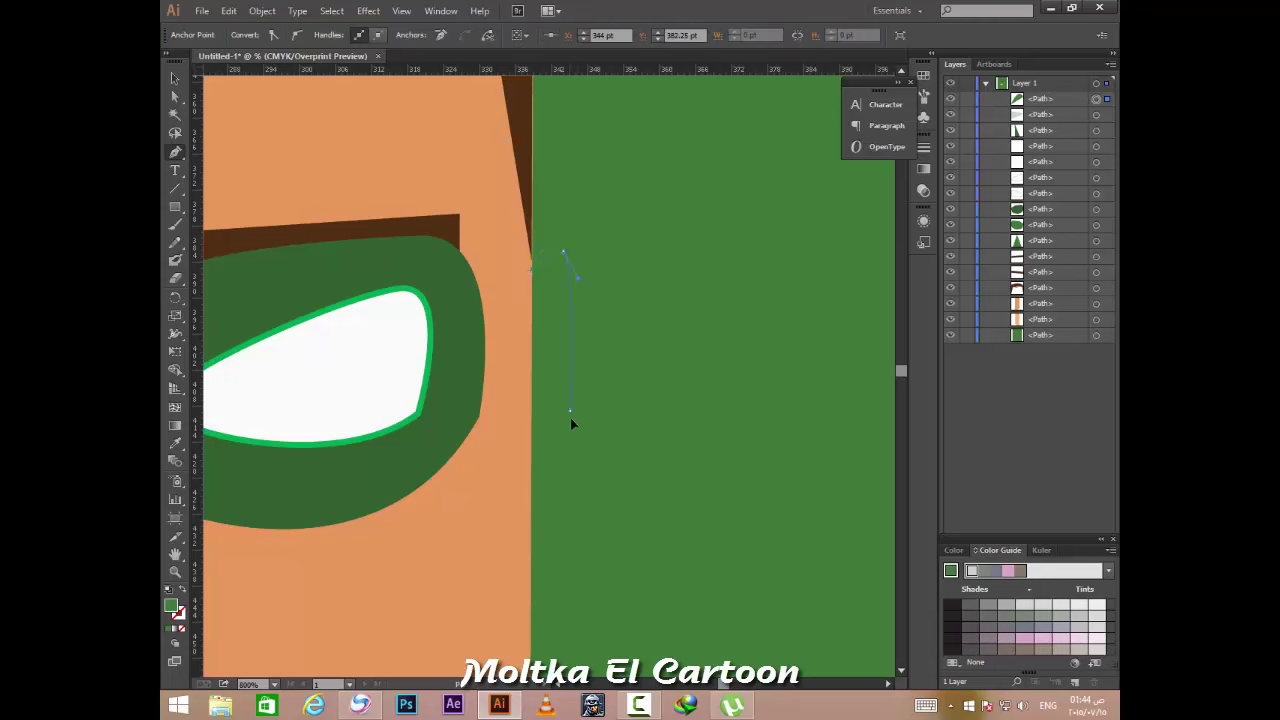
left_click_drag(551, 447, 549, 450)
left_click_drag(515, 400, 530, 313)
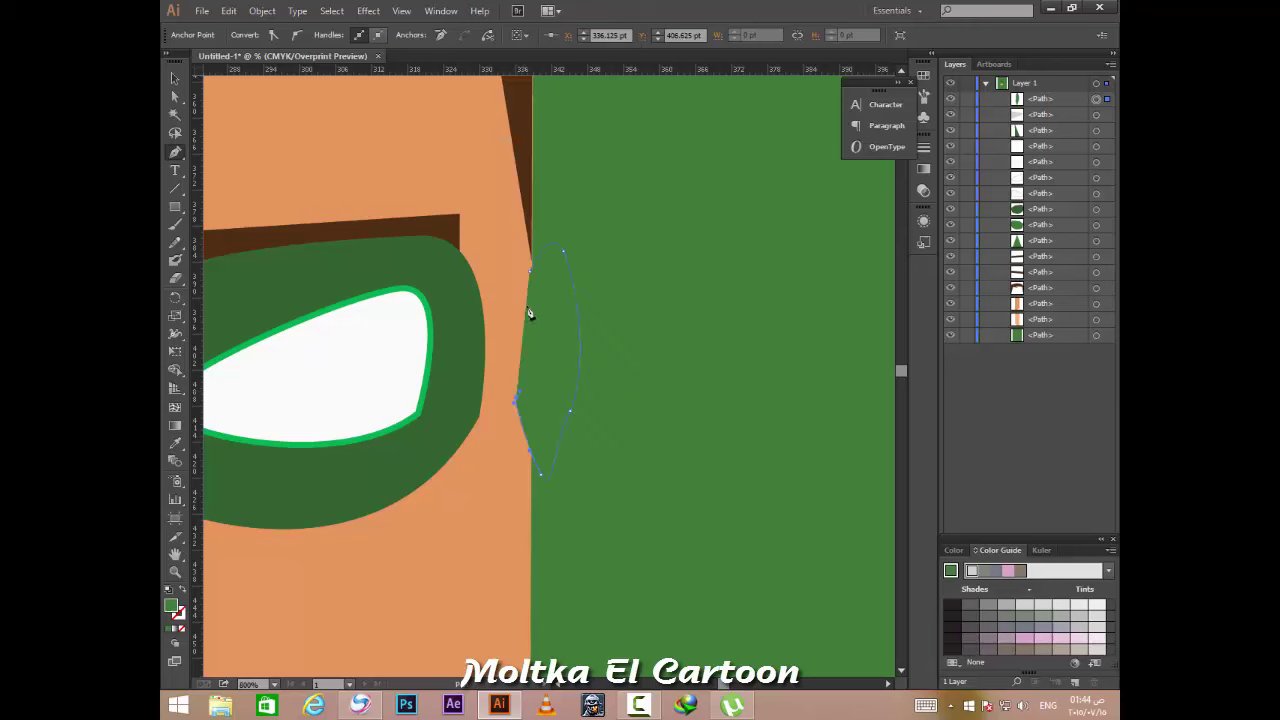
left_click(530, 276)
Fill the ear with the face's skin colour and paste a duplicate in front.
left_click(175, 443)
left_click(425, 520)
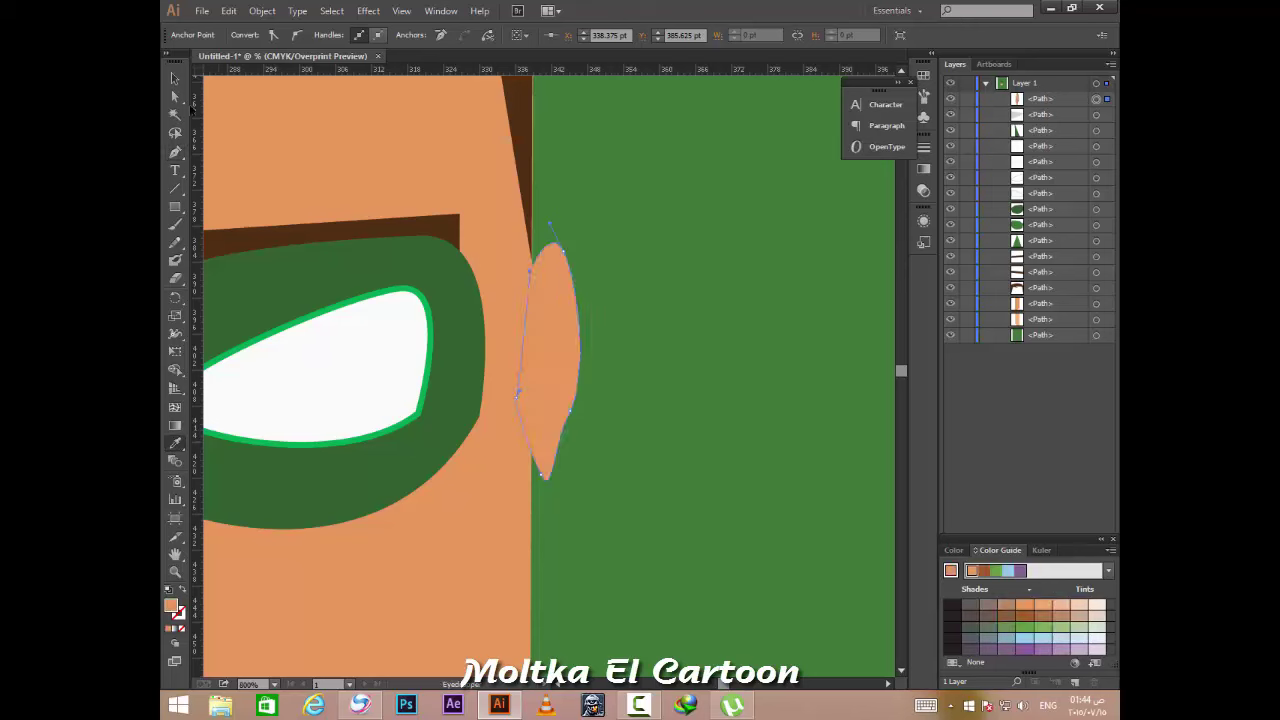
left_click(175, 96)
left_click(538, 376)
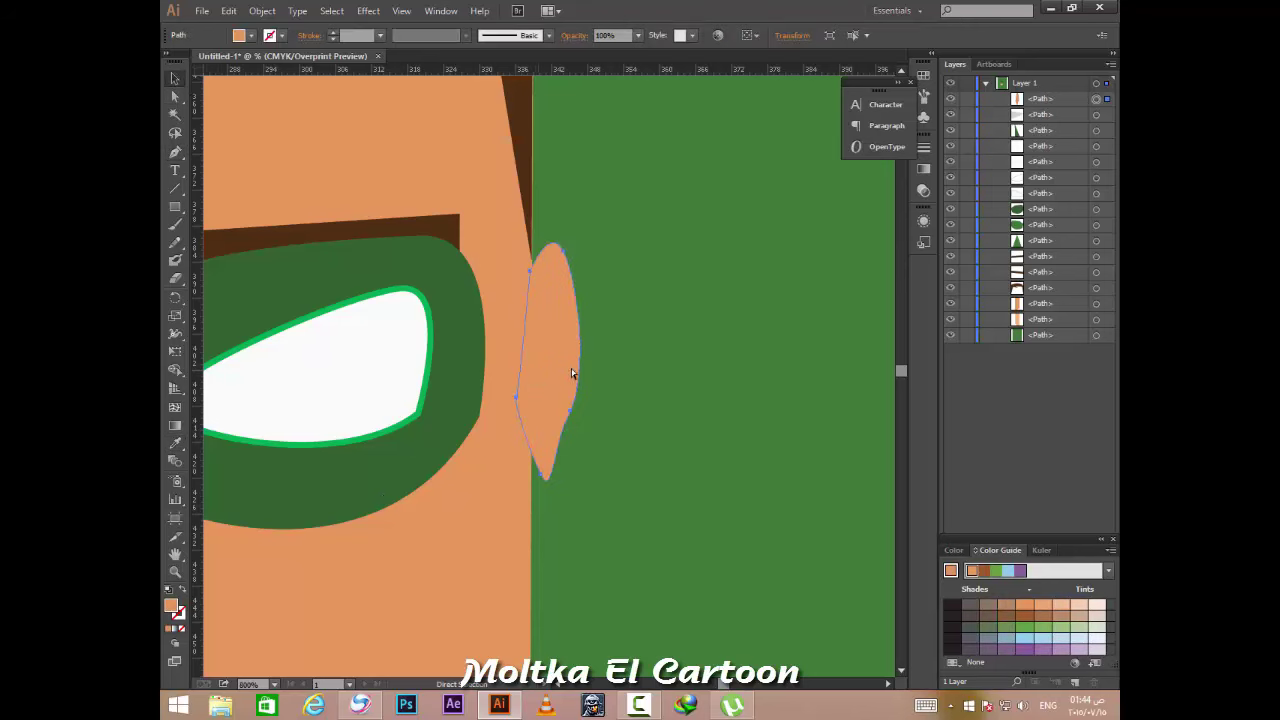
key("ctrl+c")
key("ctrl+f")
Move the ear copy to the left cheek and reflect it across the vertical axis.
key("v")
left_click_drag(555, 372, 314, 363)
scroll(317, 367, "down", 2)
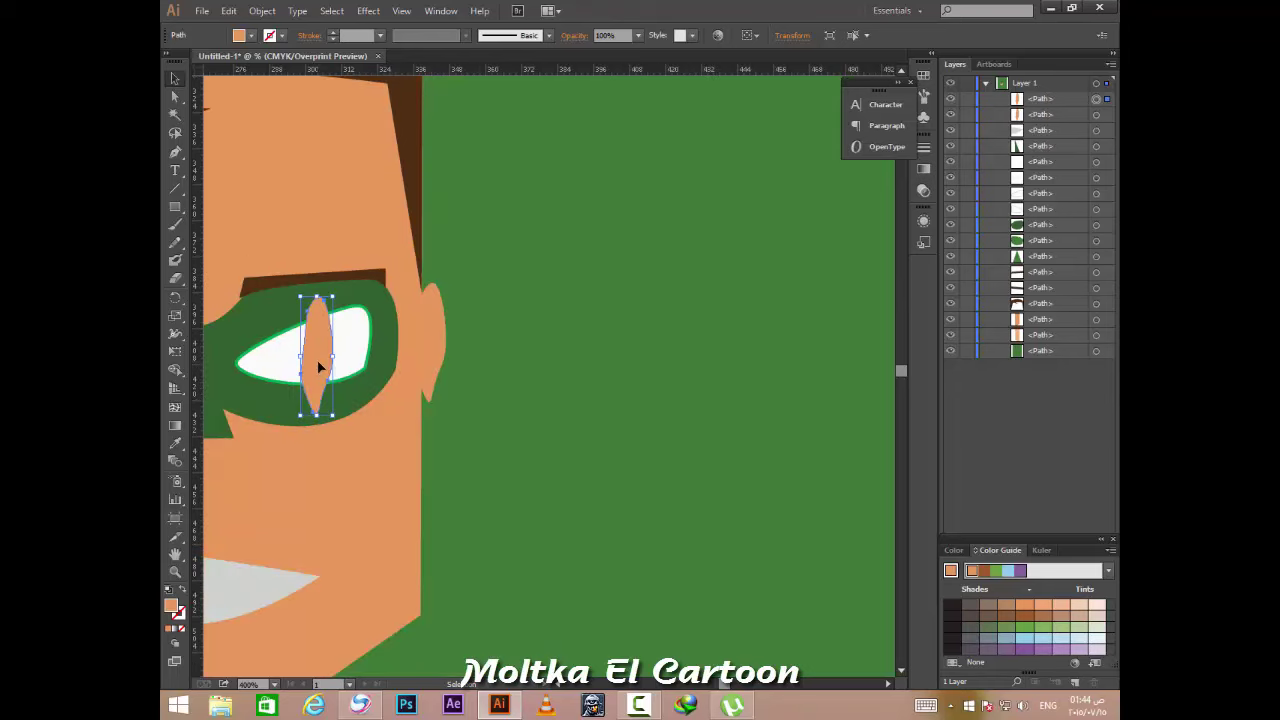
scroll(300, 365, "left", 2)
scroll(280, 365, "left", 2)
scroll(273, 365, "left", 3)
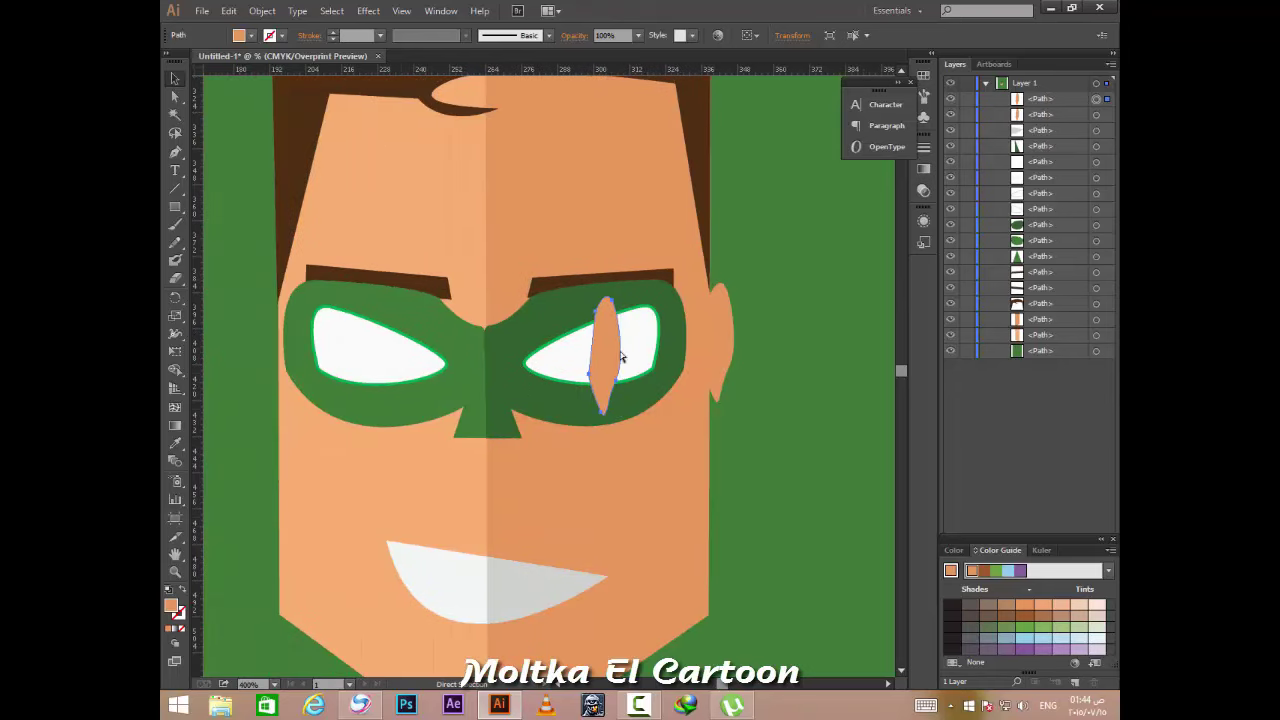
left_click_drag(273, 365, 292, 365)
right_click(293, 365)
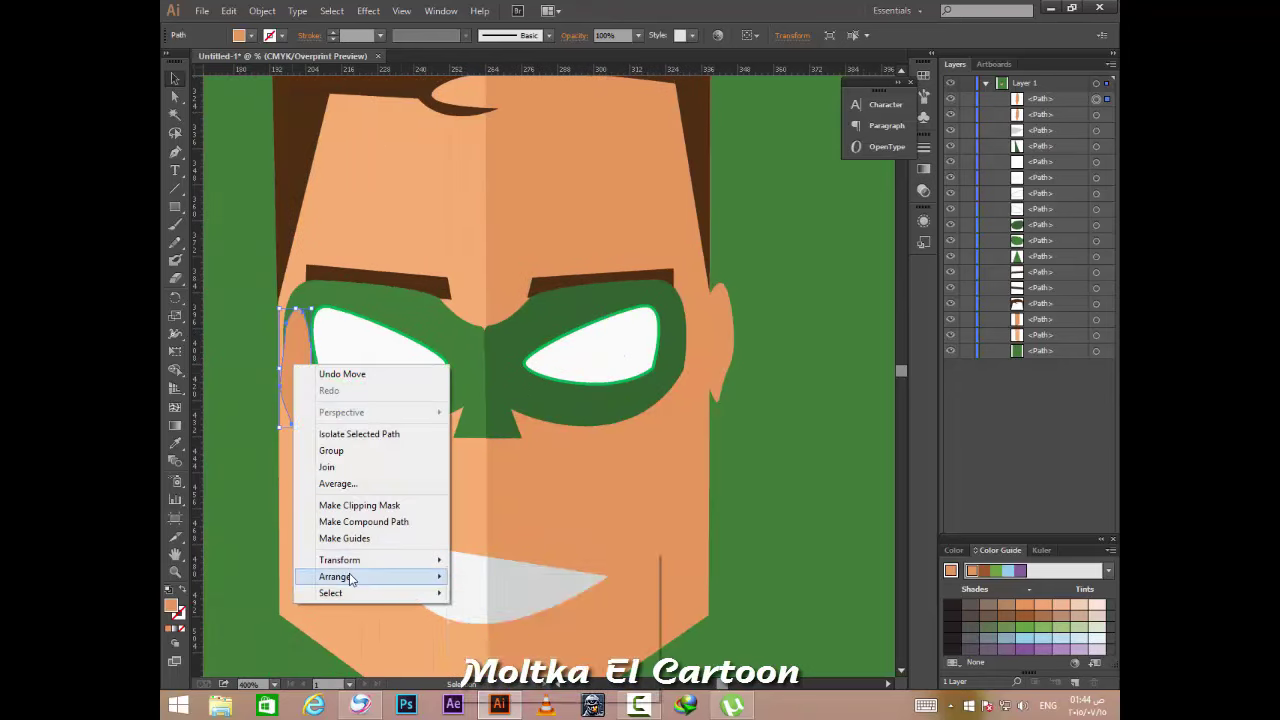
left_click(488, 614)
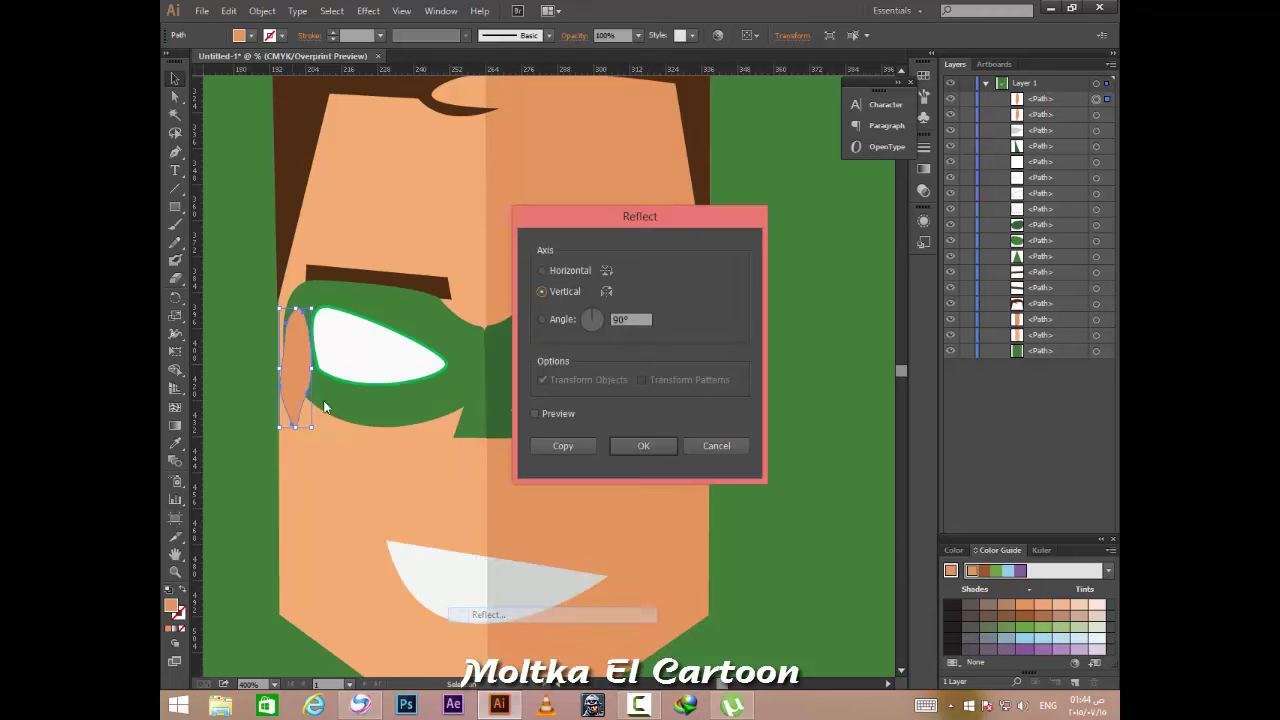
key("Return")
left_click_drag(265, 368, 265, 368)
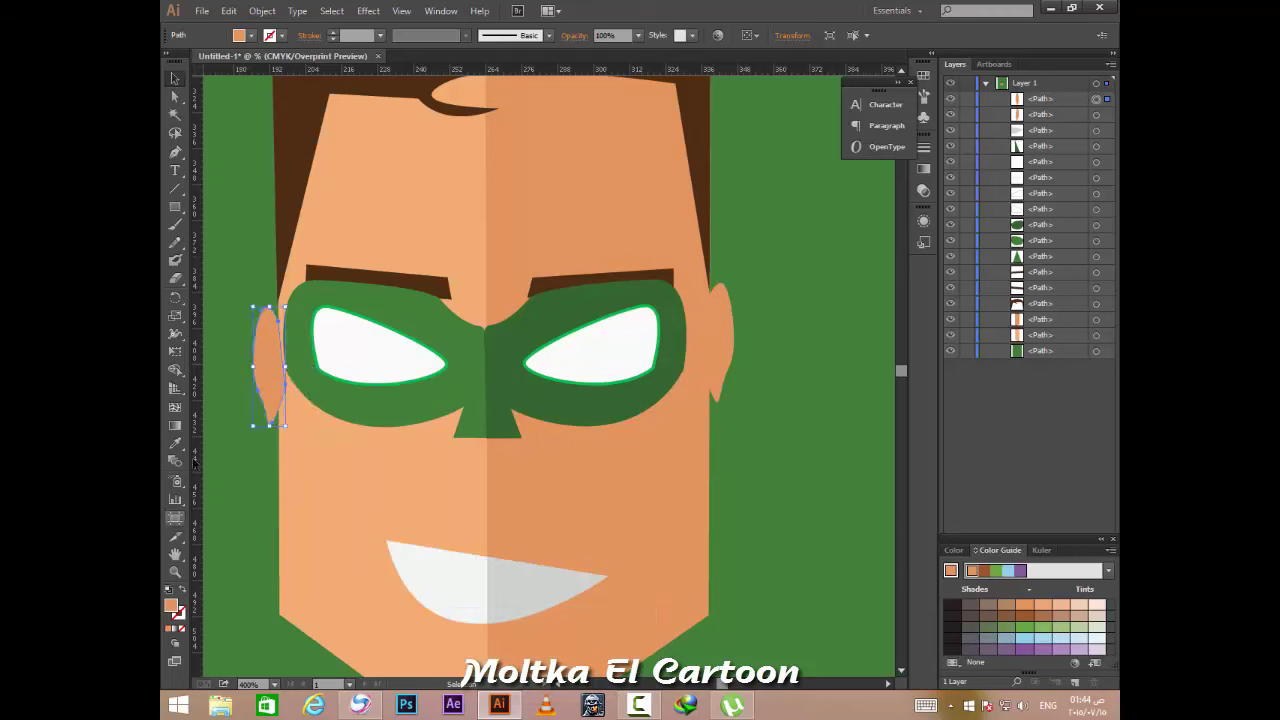
Give the left ear the lighter skin tone sampled from the face.
left_click(175, 443)
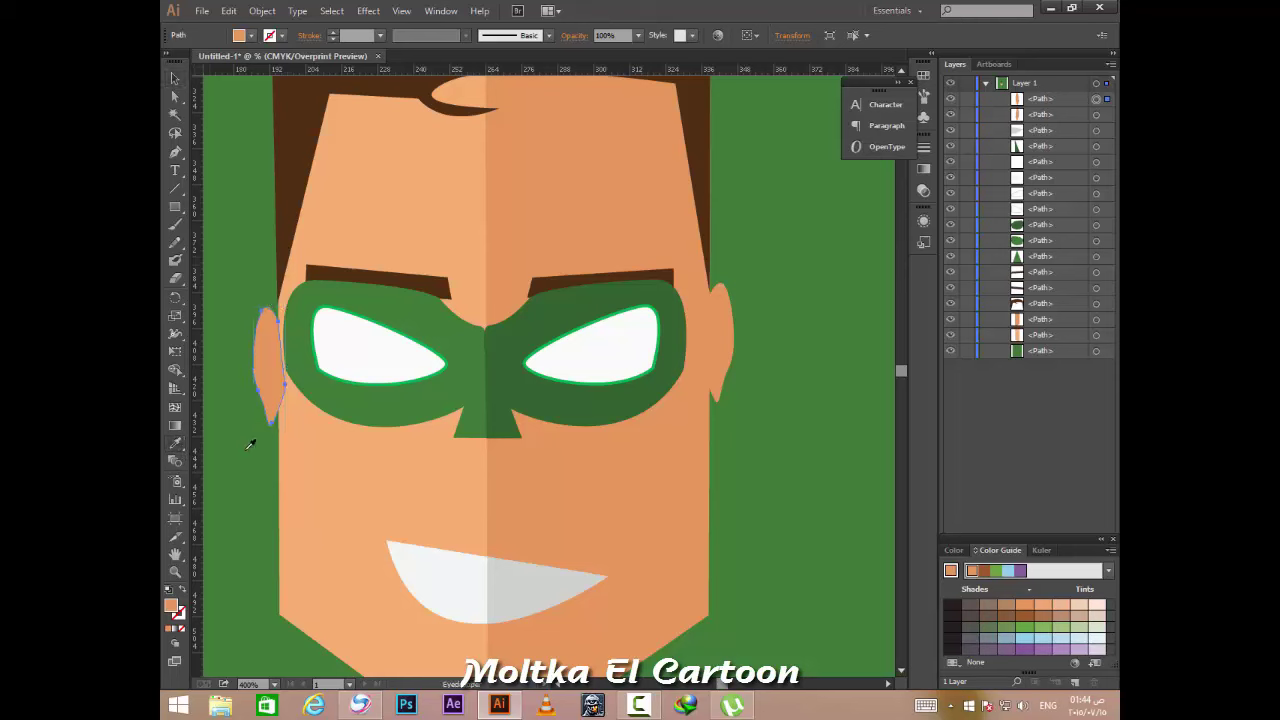
left_click(283, 440)
key("v")
left_click(265, 363)
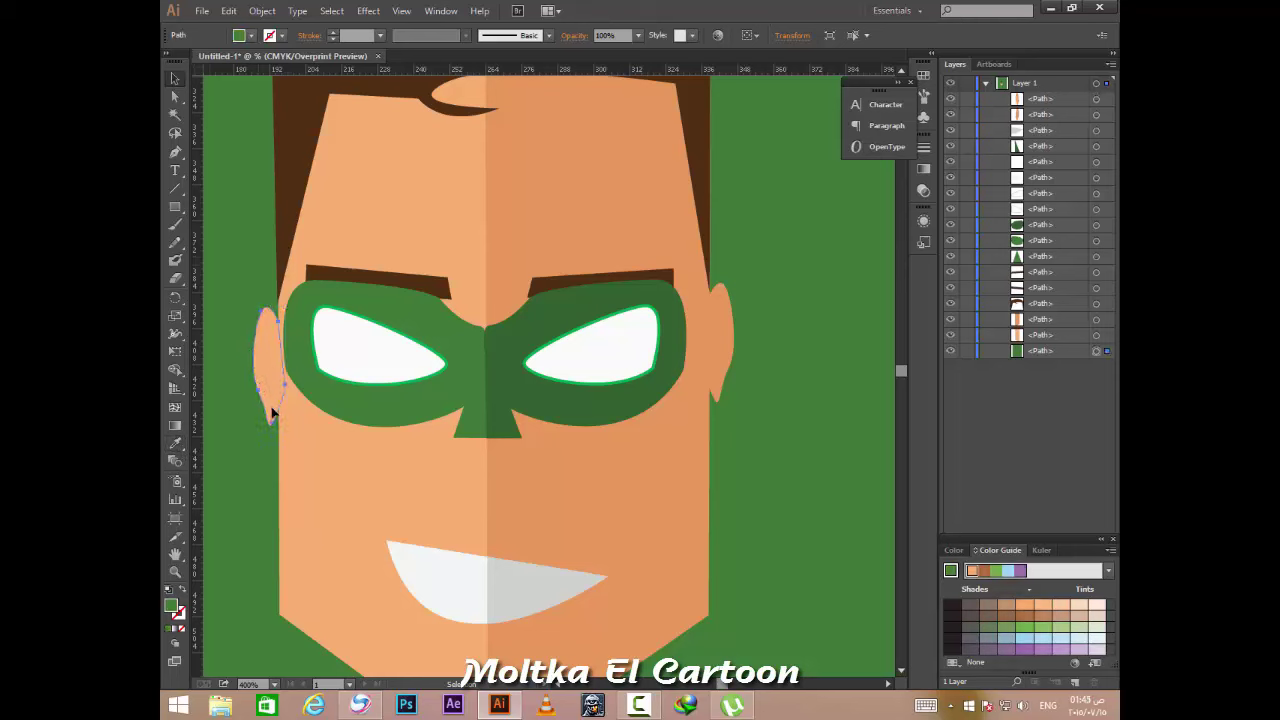
Stretch both the left and right ears further downward.
left_click(271, 406)
left_click_drag(269, 426, 269, 467)
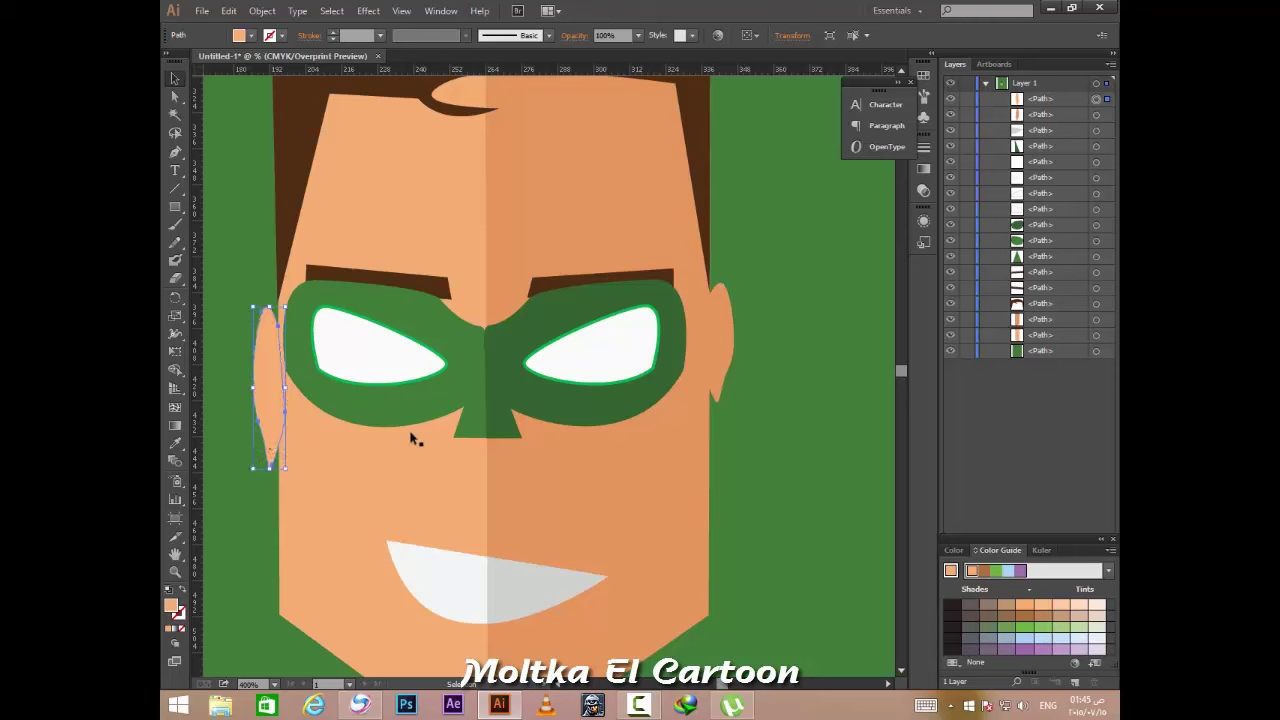
left_click(328, 474)
left_click(722, 378)
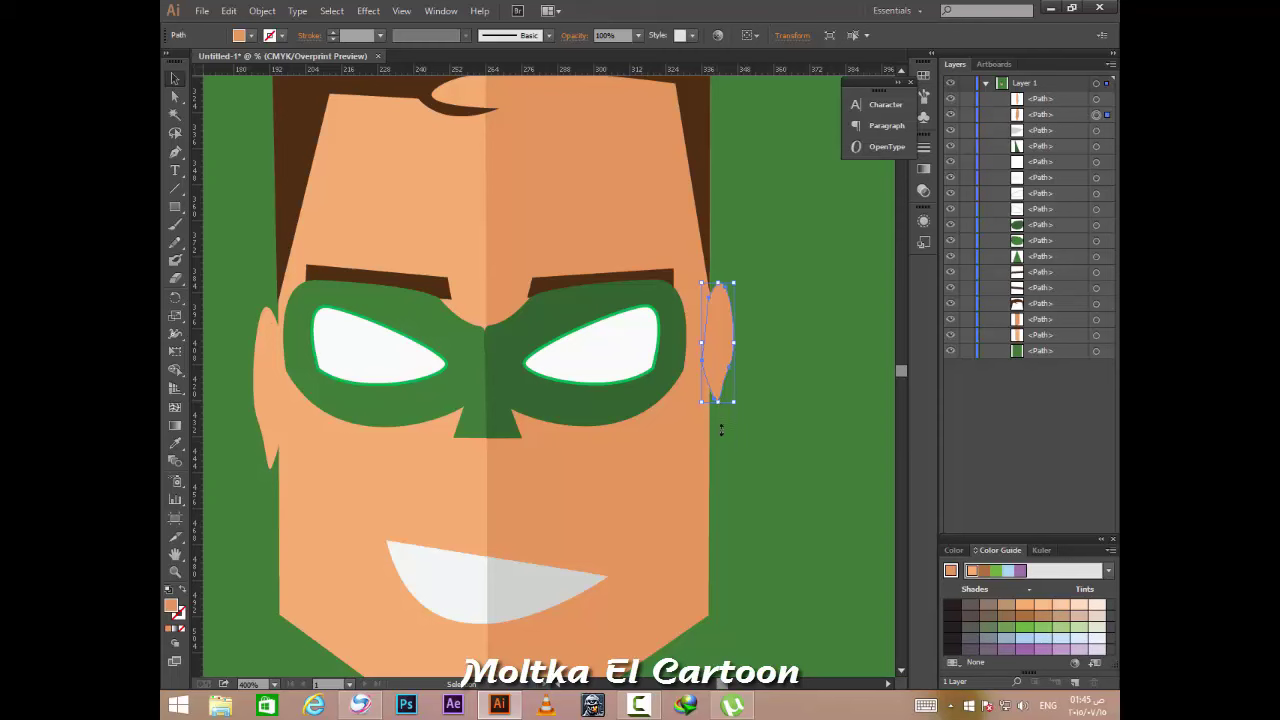
left_click_drag(721, 430, 722, 452)
left_click(760, 448)
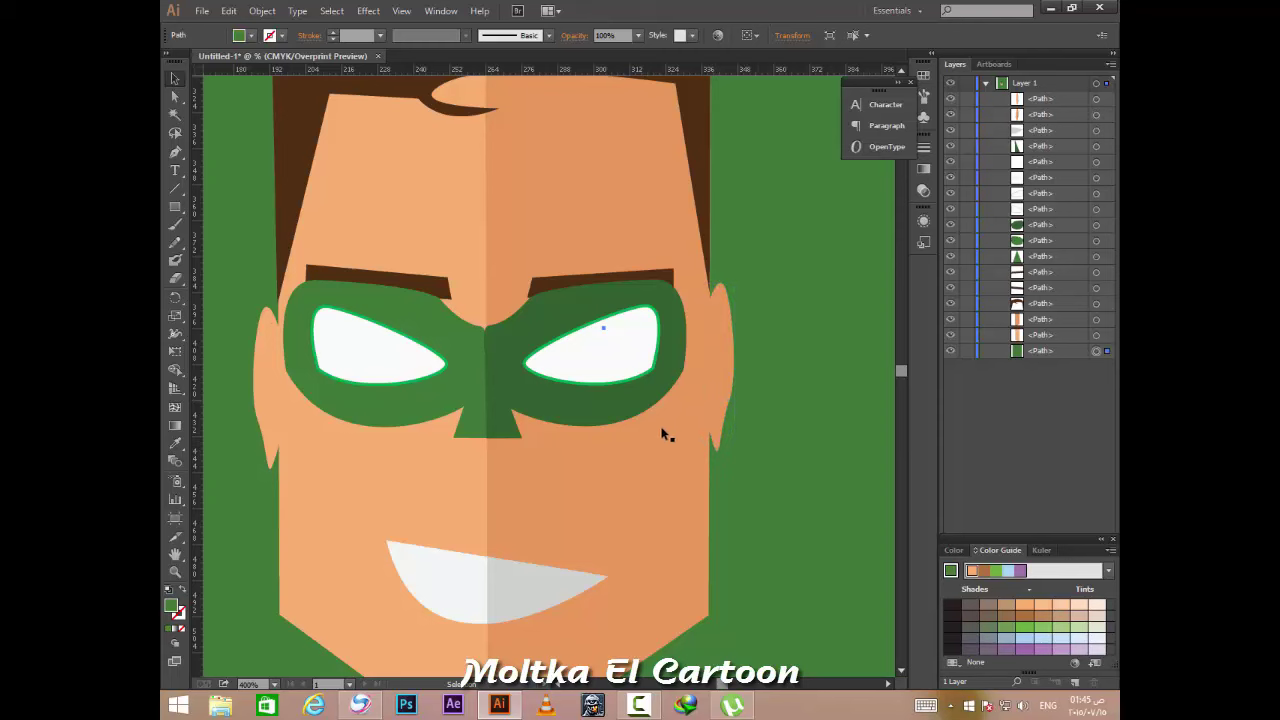
left_click(719, 411)
left_click(758, 445)
Start a Pen outline at the chin's left corner, running down-left, then to a point below the face.
scroll(528, 445, "down", 2, "alt")
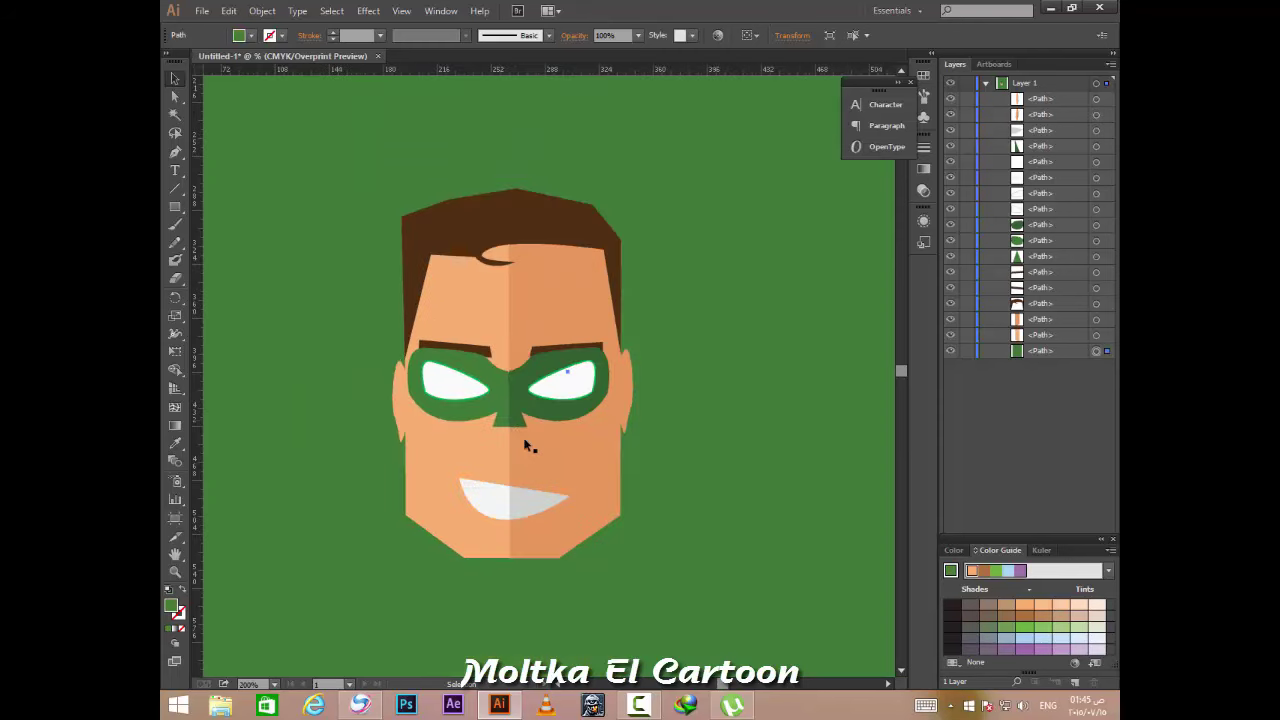
scroll(505, 470, "up", 1)
scroll(505, 470, "down", 1)
scroll(508, 478, "down", 1)
scroll(517, 486, "down", 3)
scroll(510, 493, "up", 2)
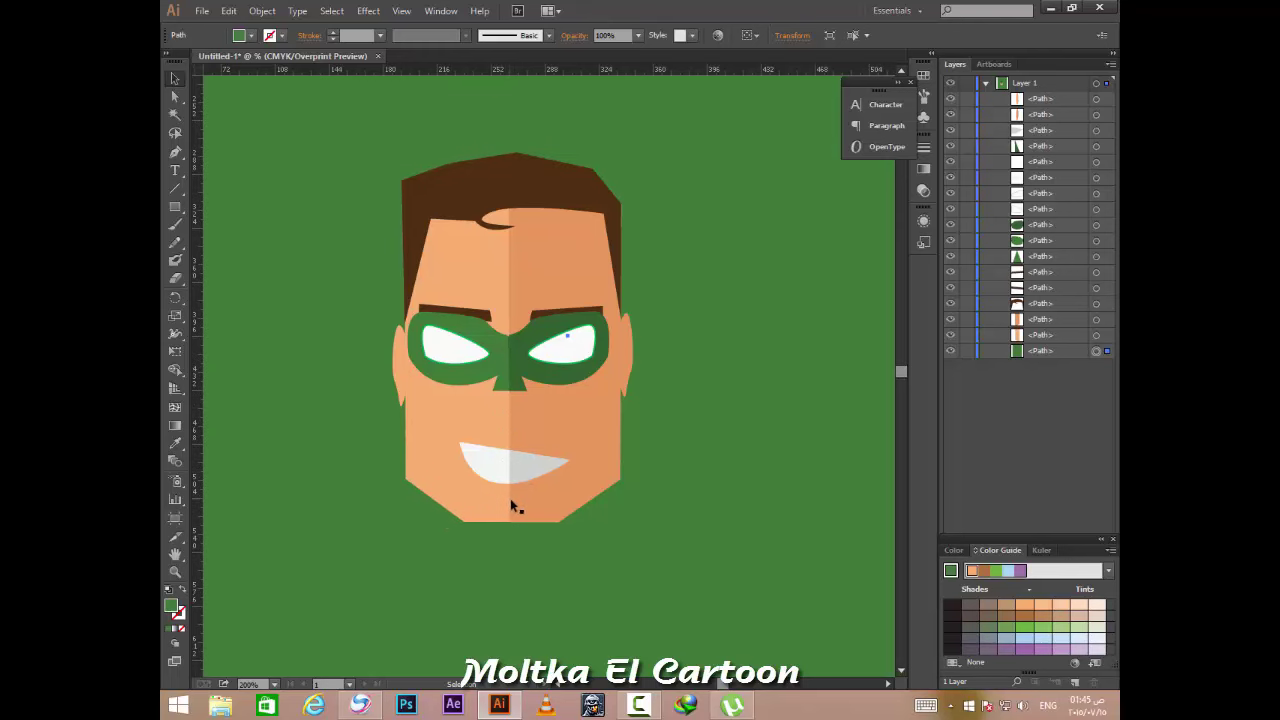
scroll(510, 495, "down", 2)
scroll(495, 497, "down", 2)
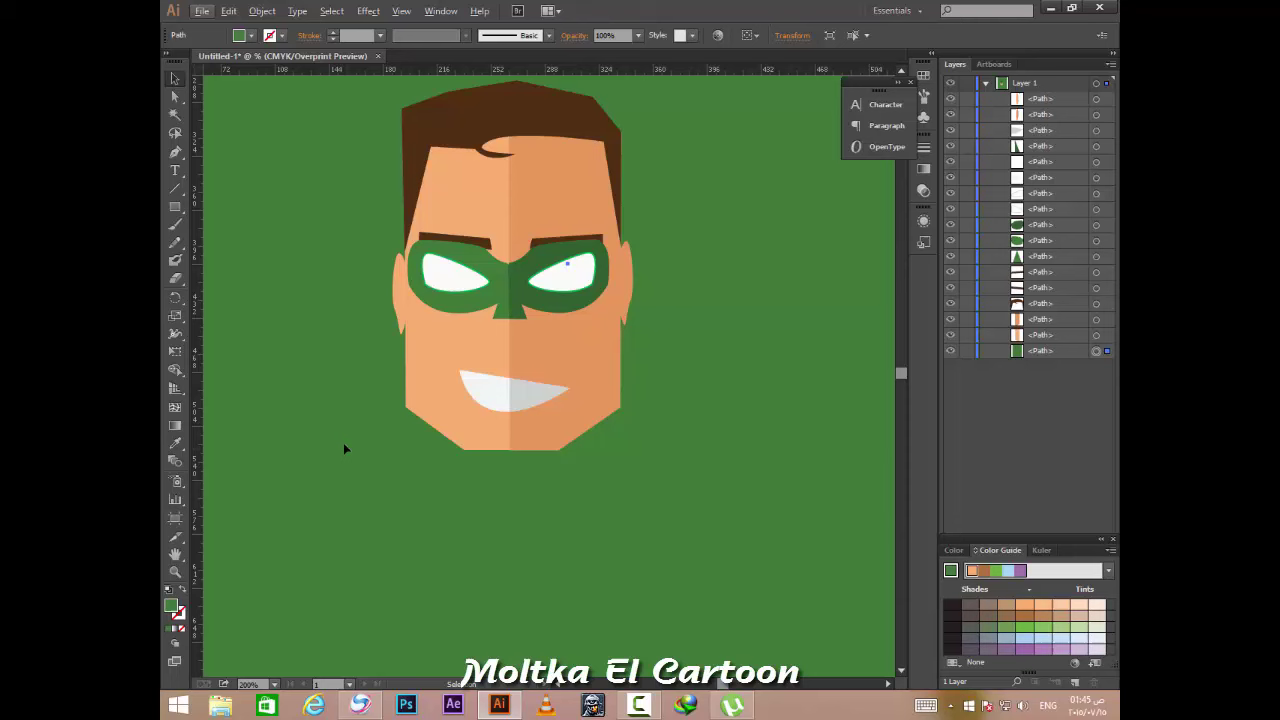
left_click(175, 151)
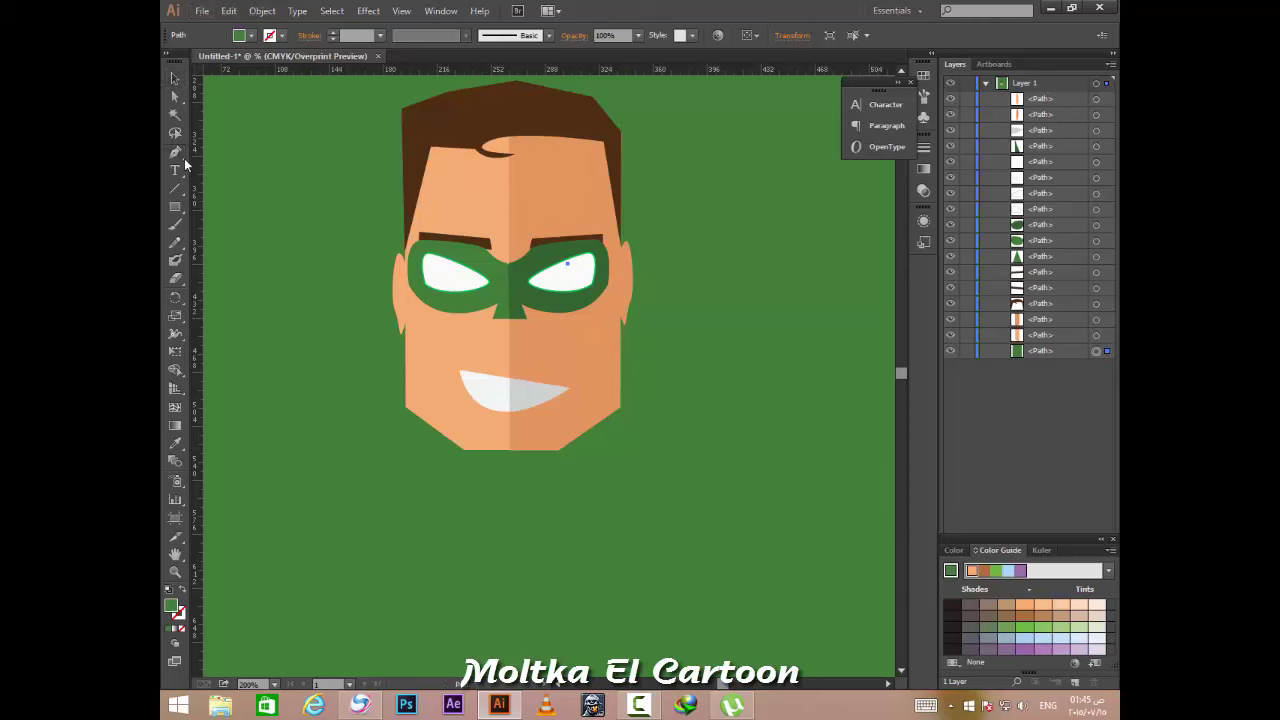
left_click(460, 449)
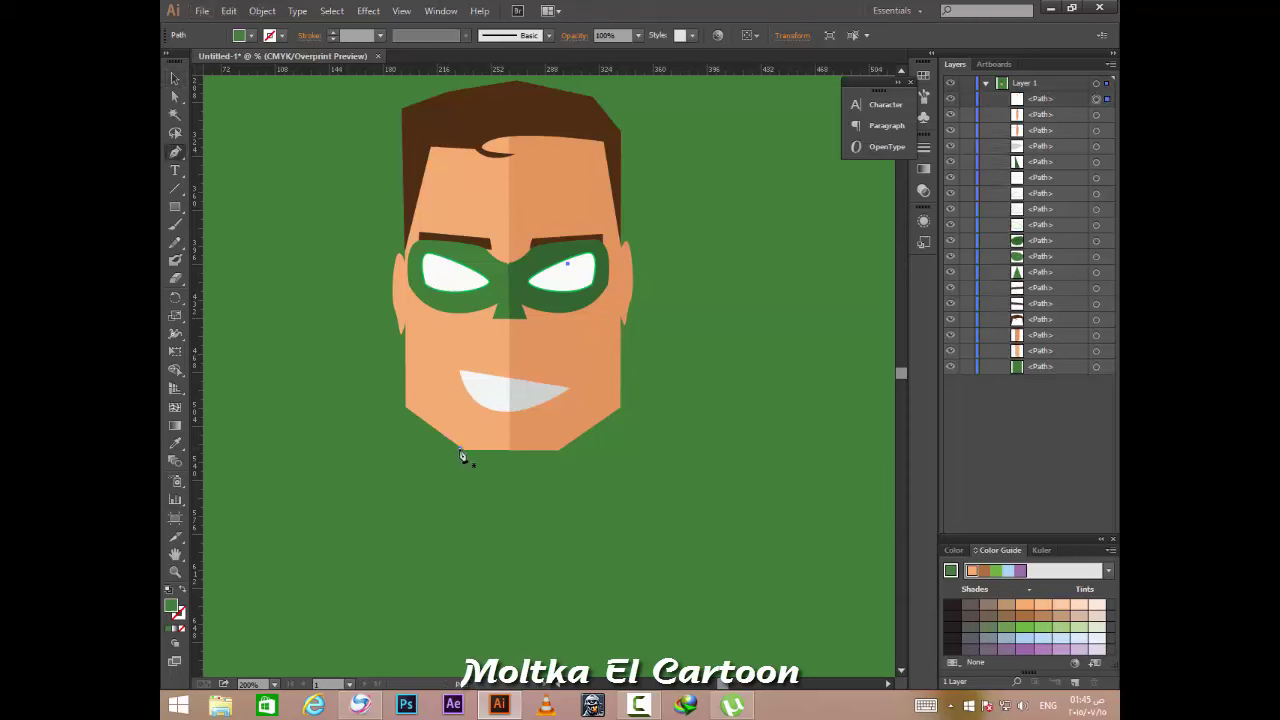
left_click(345, 485)
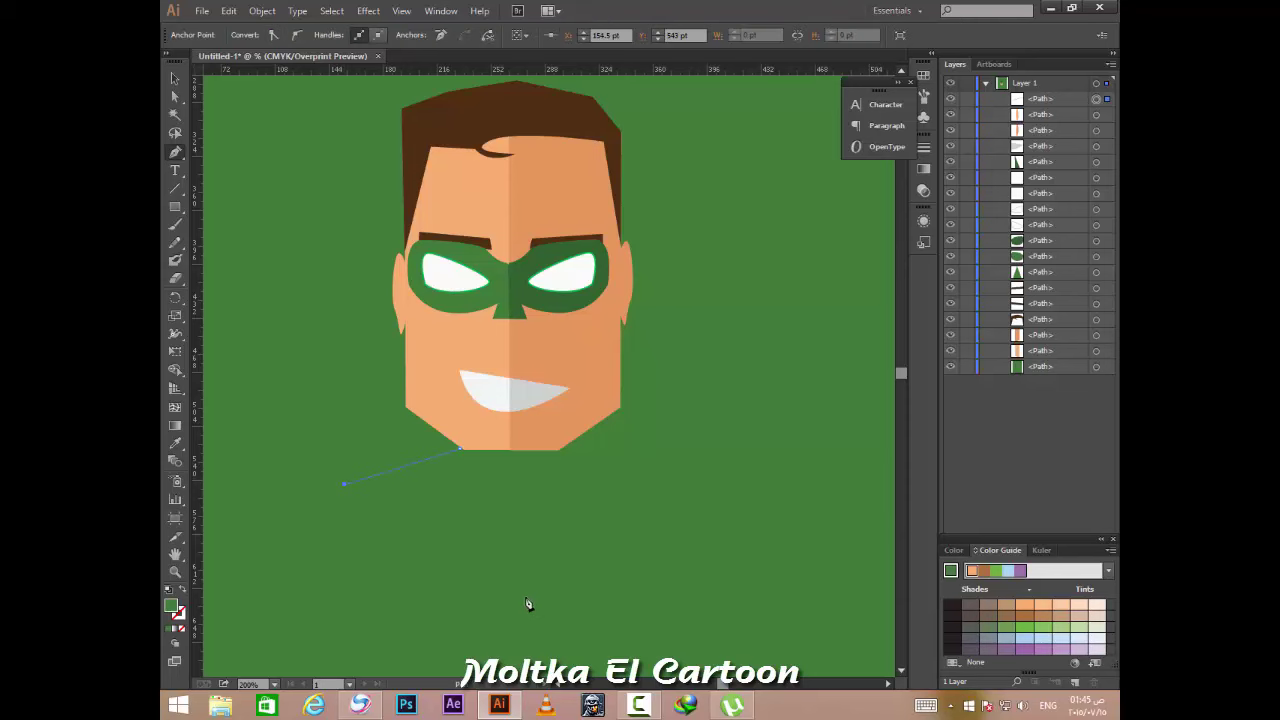
left_click(530, 619)
key("ctrl+z")
left_click(515, 618)
key("ctrl+z")
key("ctrl+shift+z")
Close the chin outline into a triangle, then browse the 'green lantern face' Google Images results.
left_click(511, 452)
left_click(464, 449)
left_click(360, 705)
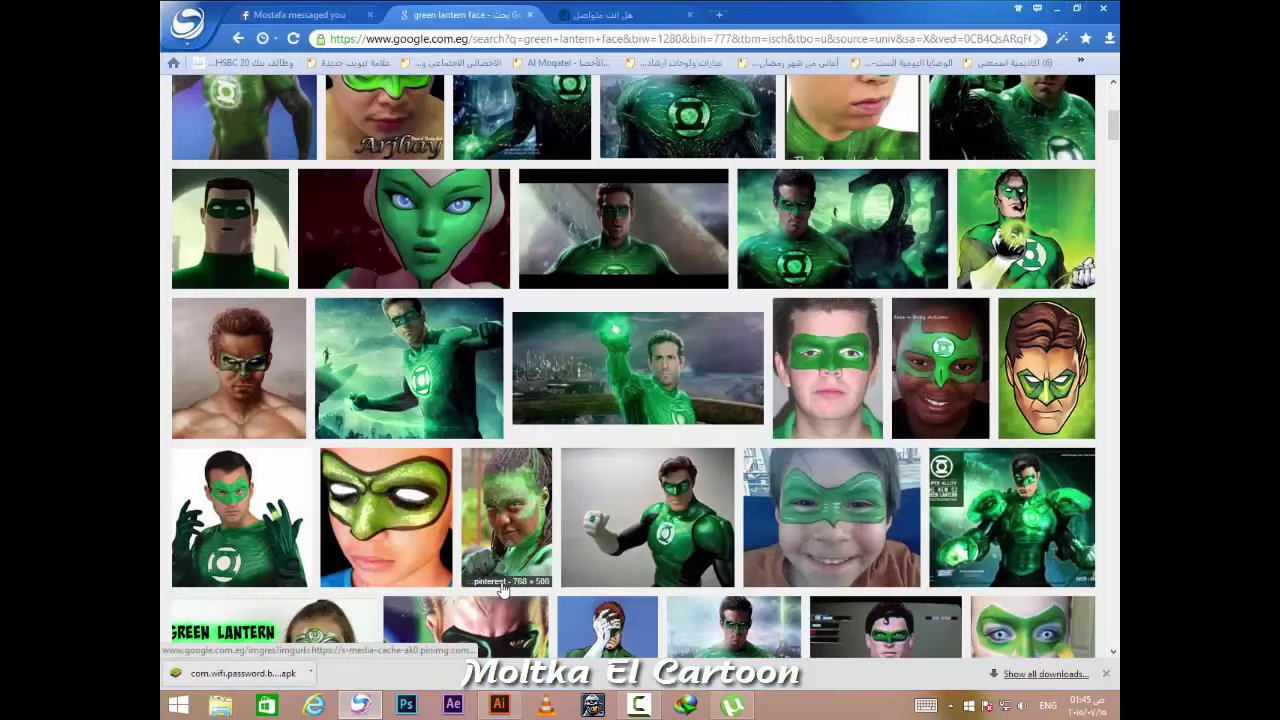
scroll(503, 590, "down", 2)
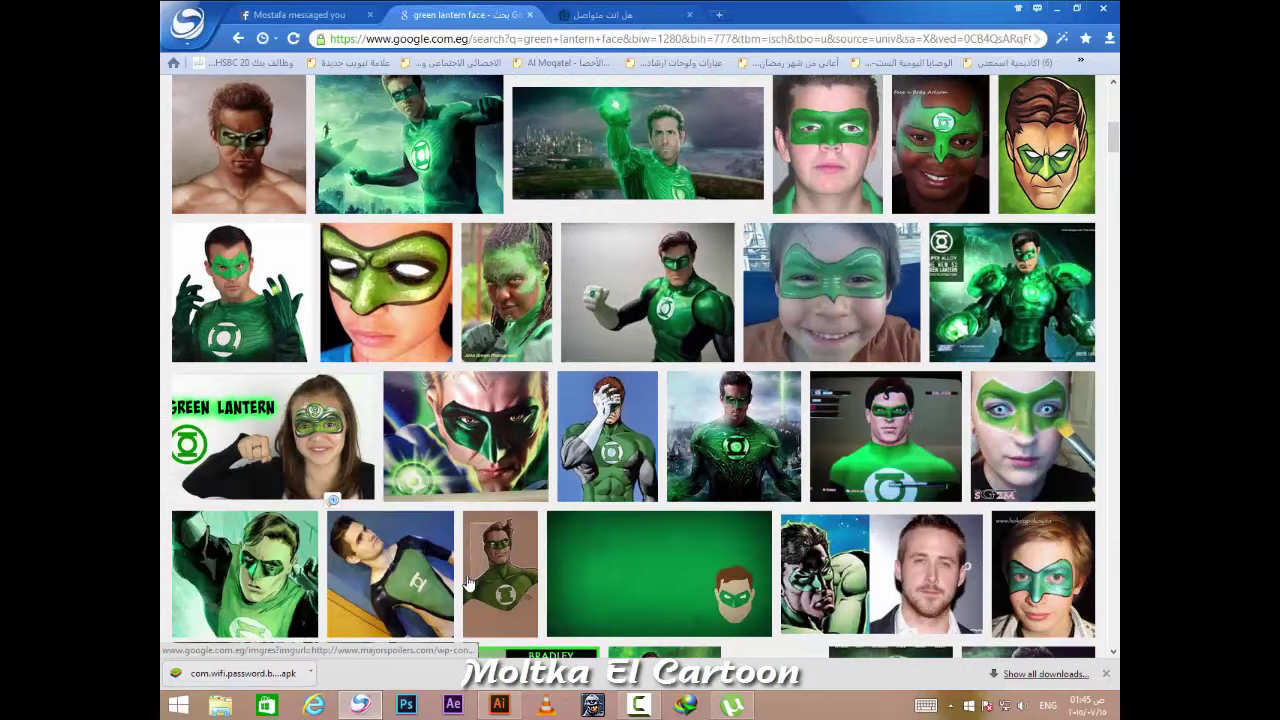
scroll(470, 583, "up", 3)
scroll(478, 586, "up", 3)
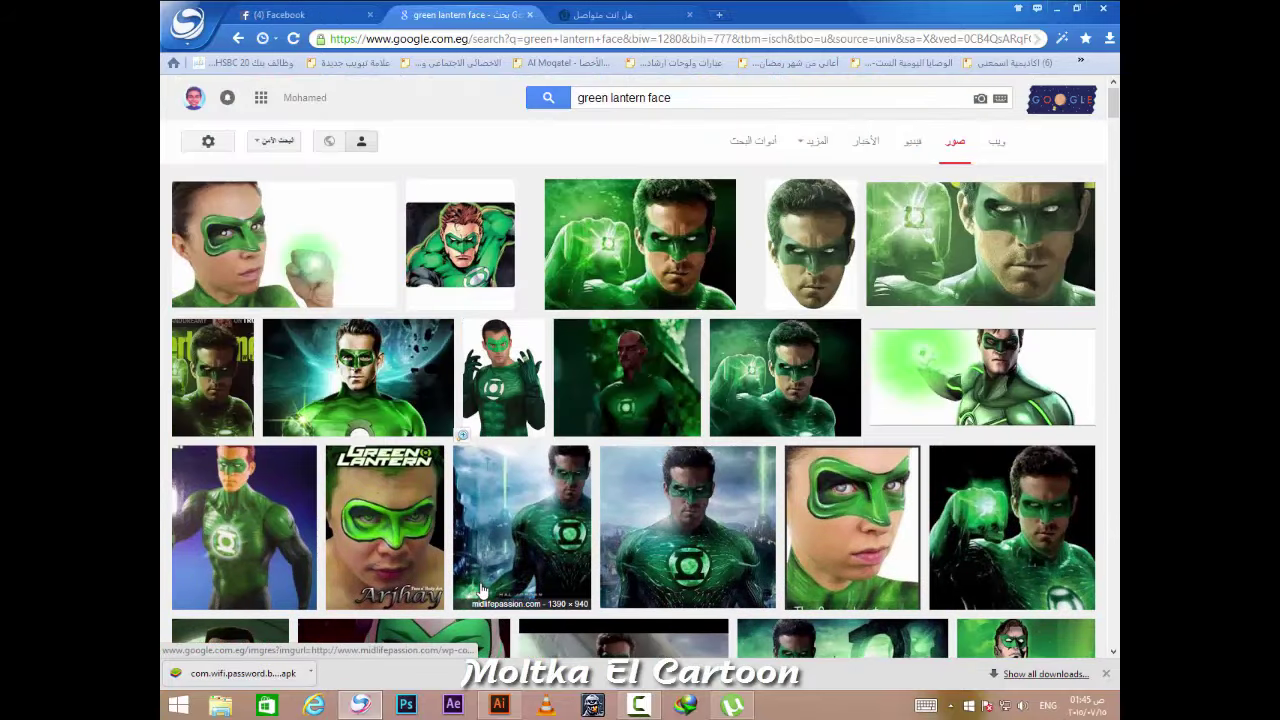
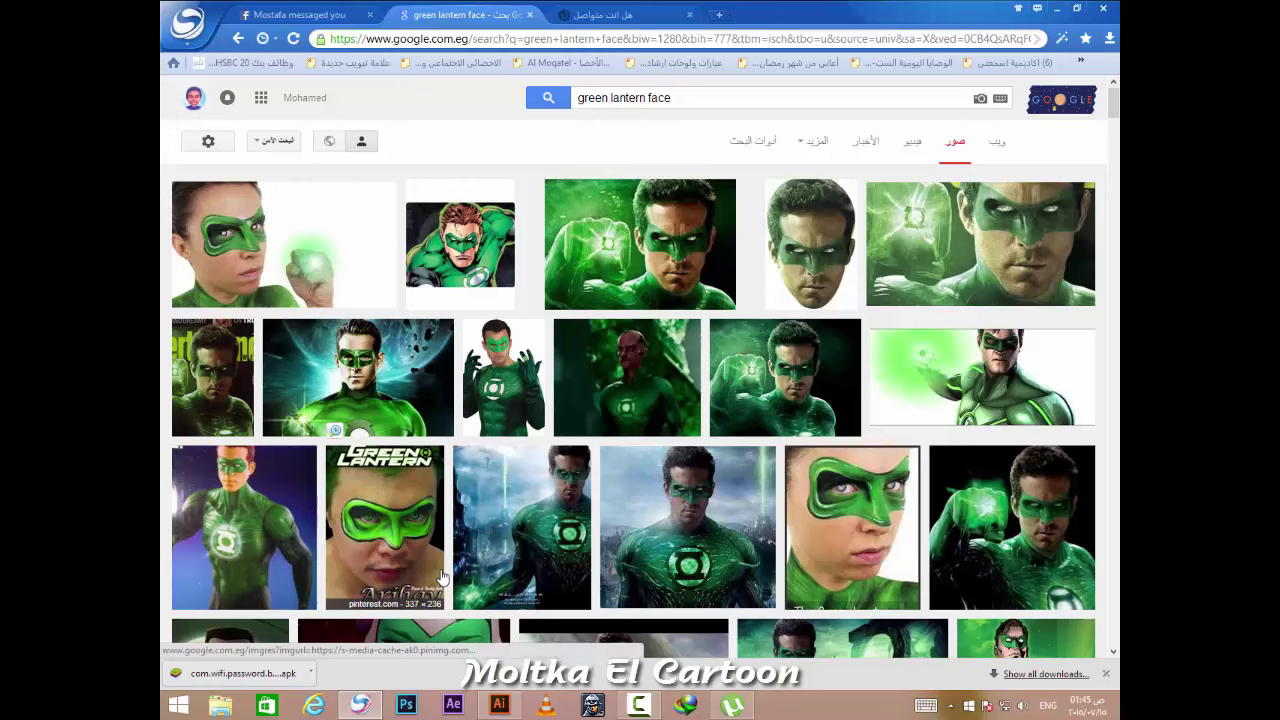
Leave the Google Images references and return to the Illustrator Green Lantern drawing.
left_click(362, 705)
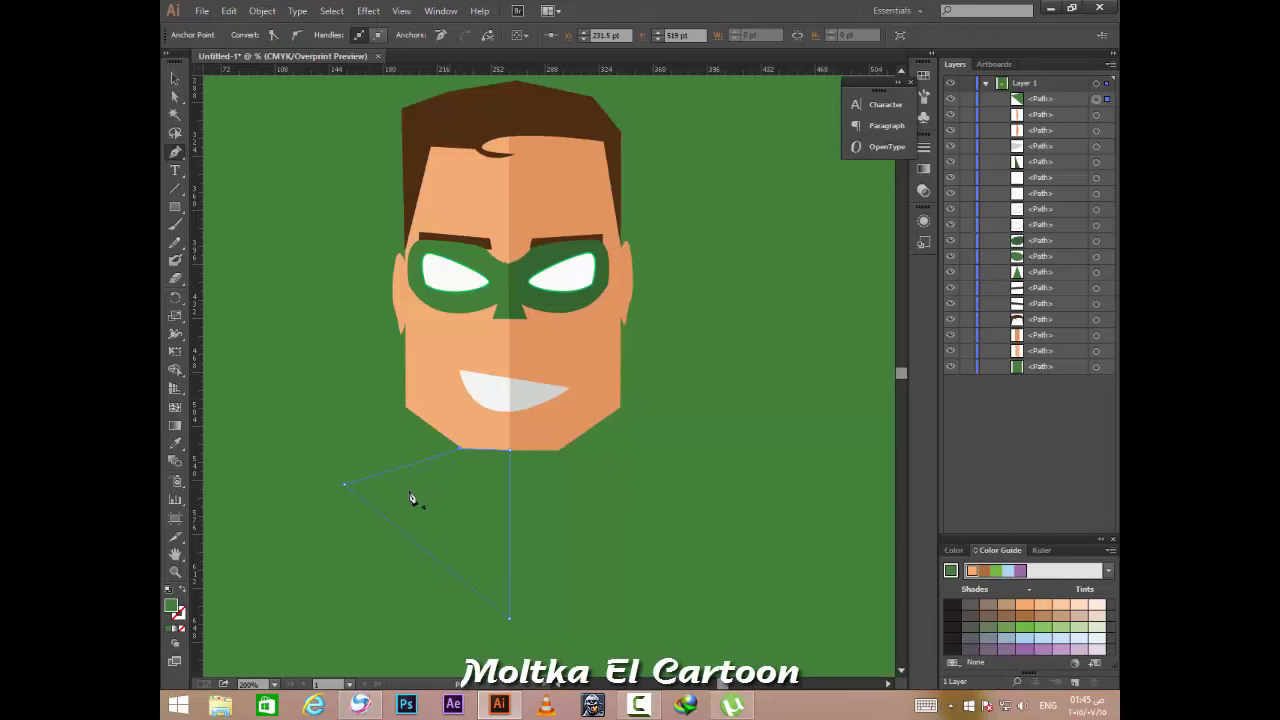
Sample the mask's green onto the neck triangle with the Eyedropper.
double_click(172, 606)
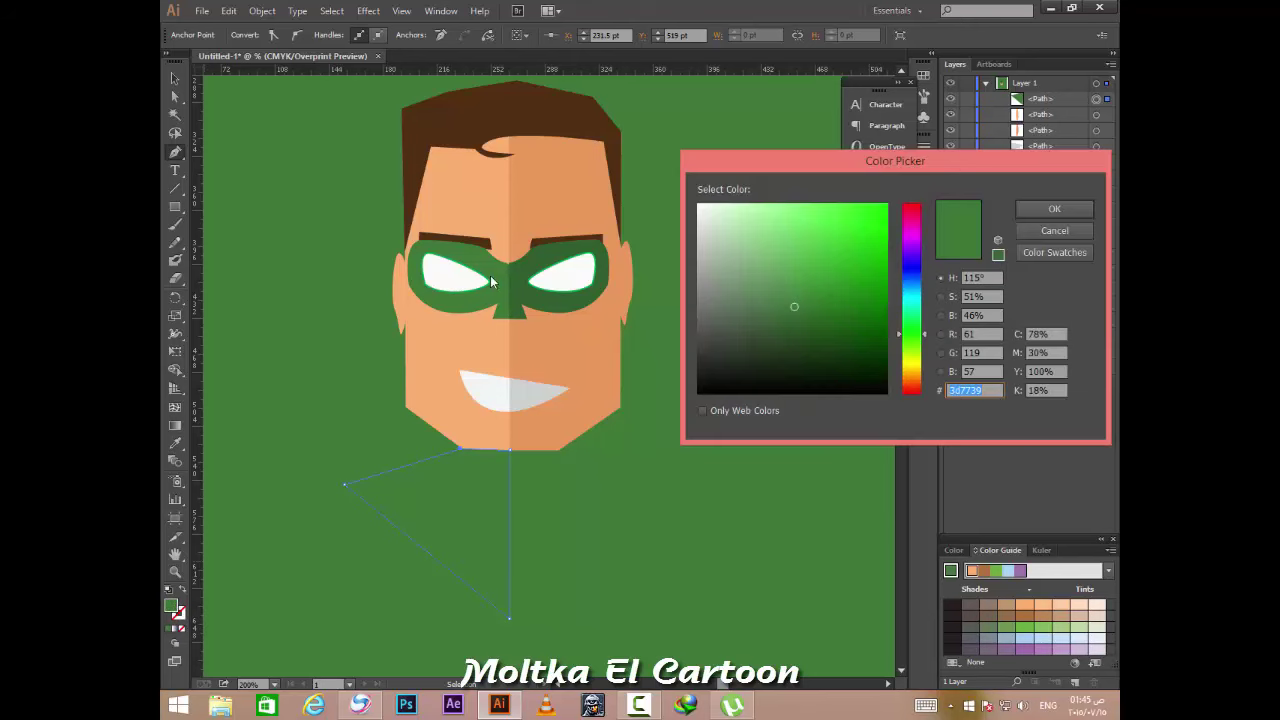
key("Return")
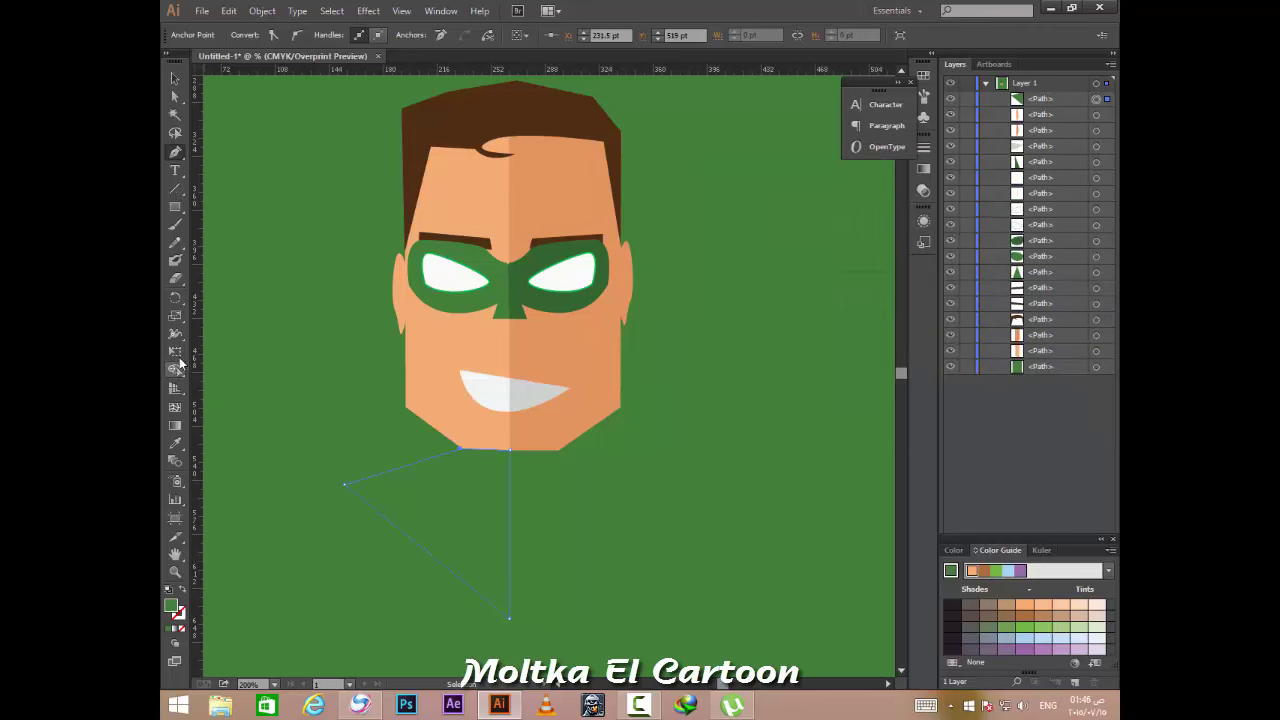
left_click(176, 444)
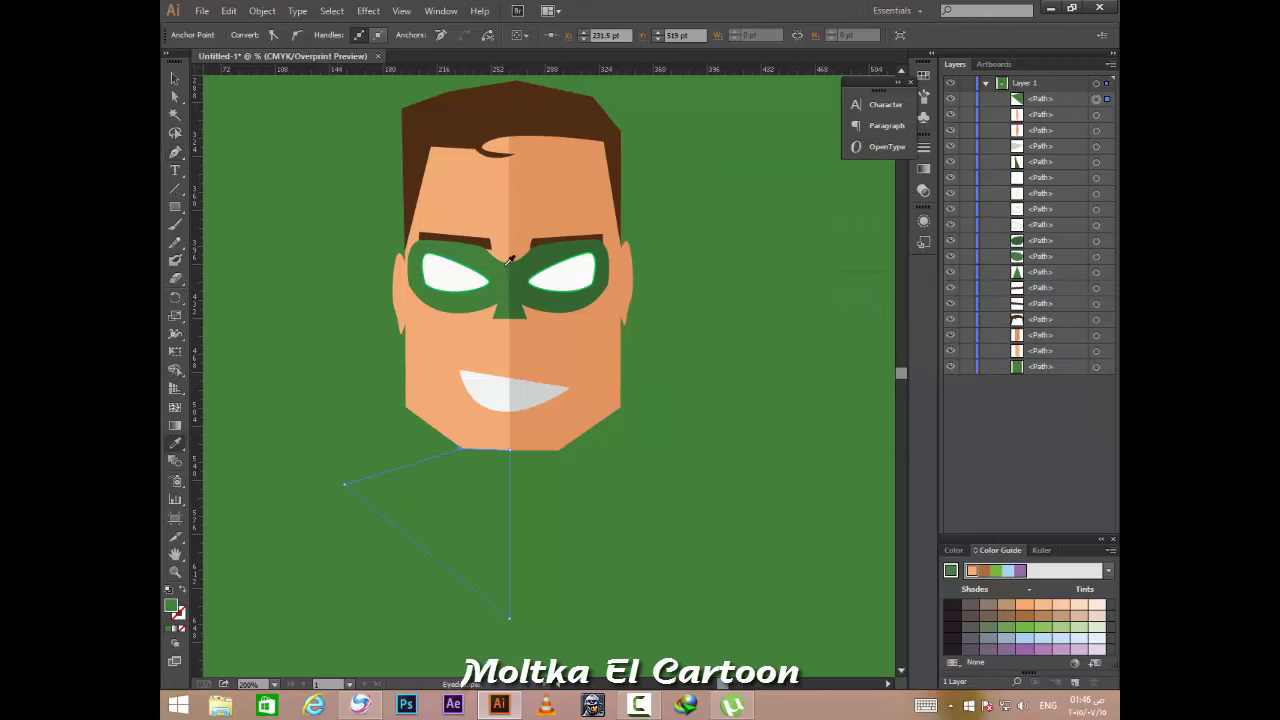
left_click(499, 270)
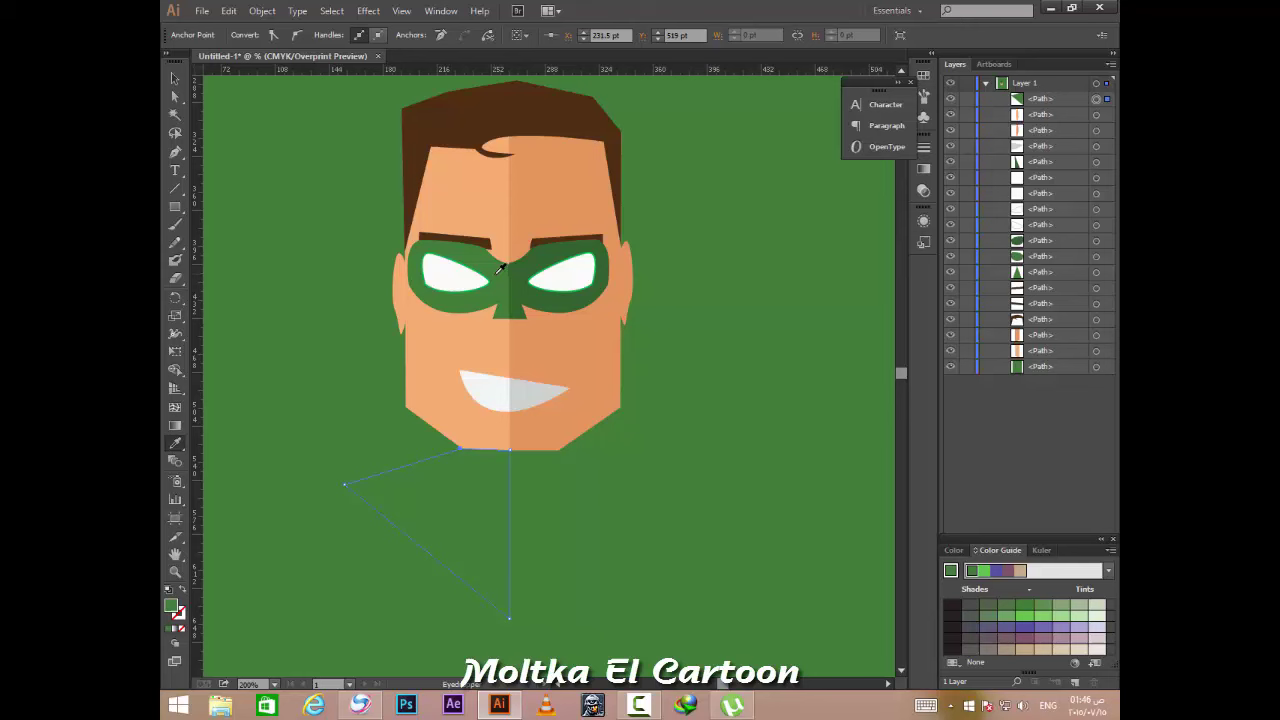
Change the triangle's fill to a lighter green (60af5d), then deselect it.
double_click(171, 610)
left_click(789, 257)
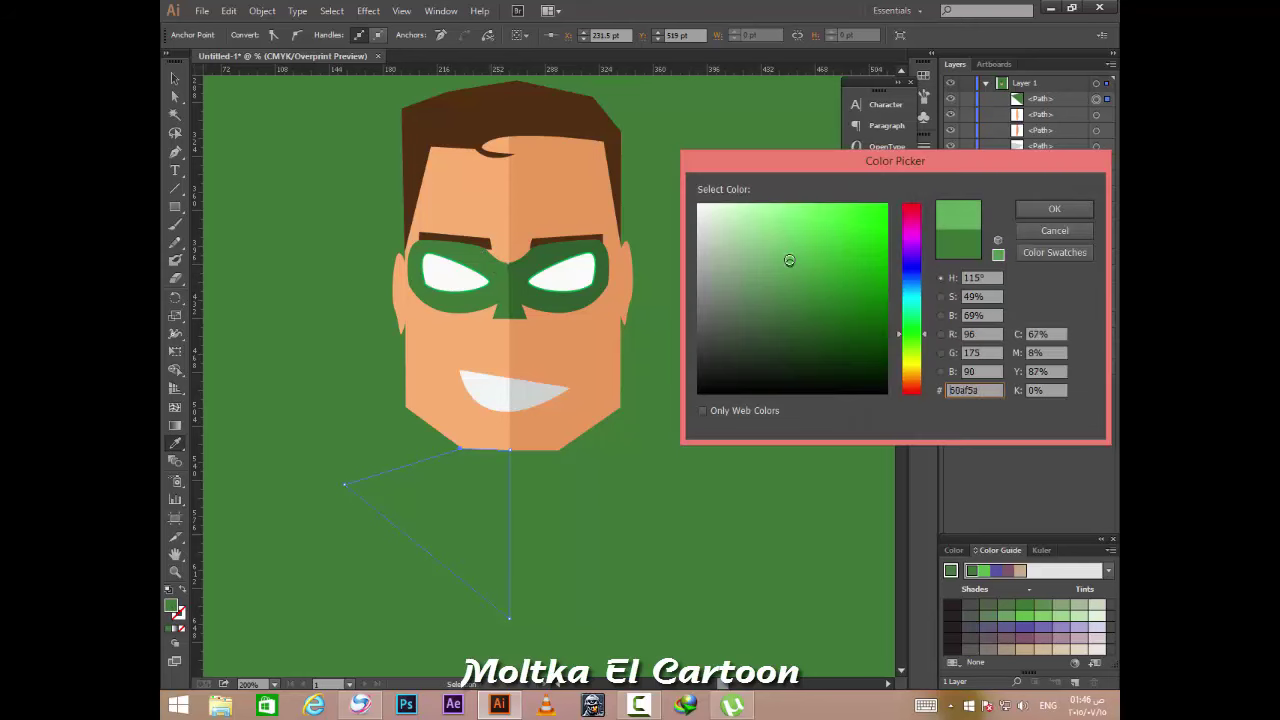
key("Return")
left_click(175, 78)
left_click(651, 418)
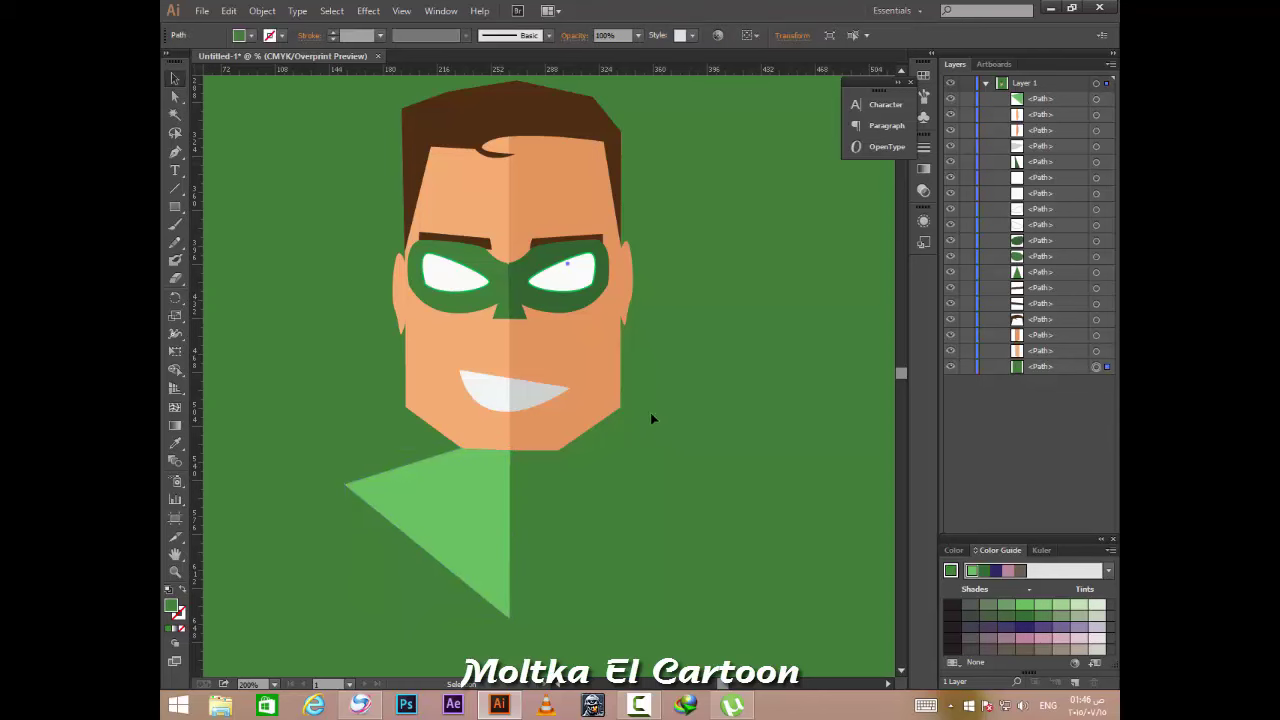
scroll(595, 445, "up", 1)
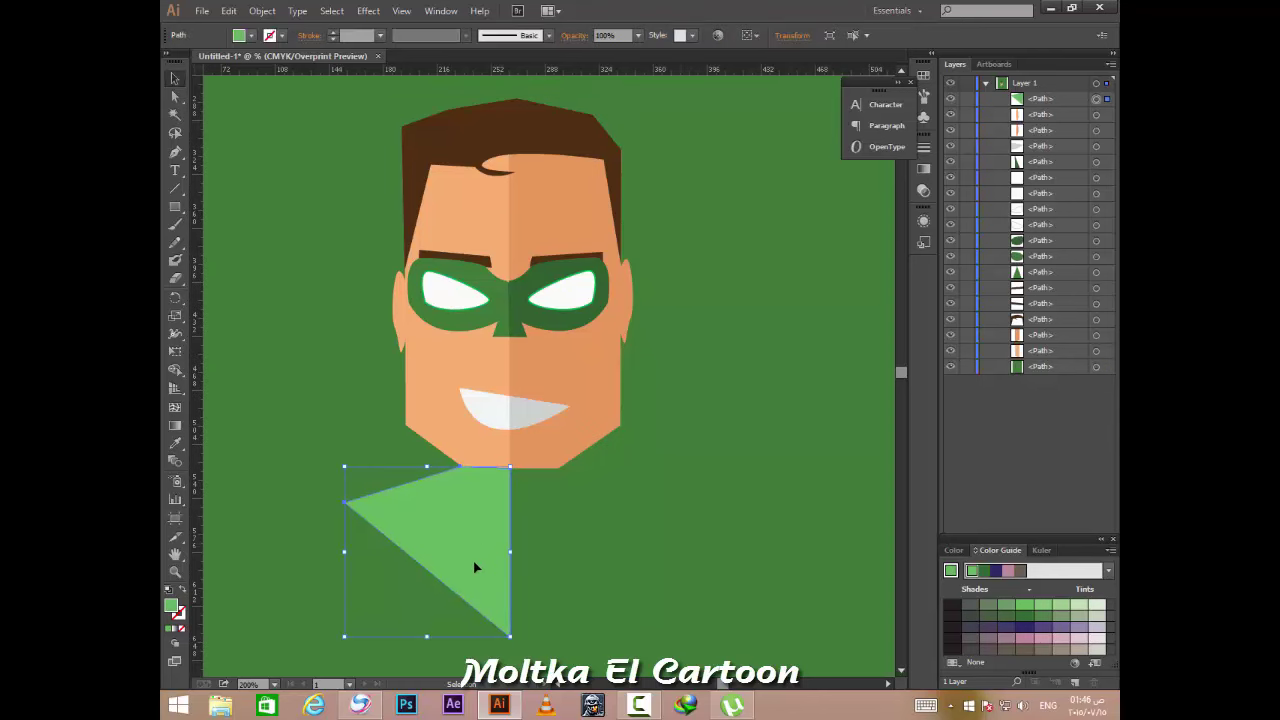
Nudge the triangle into place, then paste a copy and reflect it horizontally.
left_click_drag(474, 563, 463, 583)
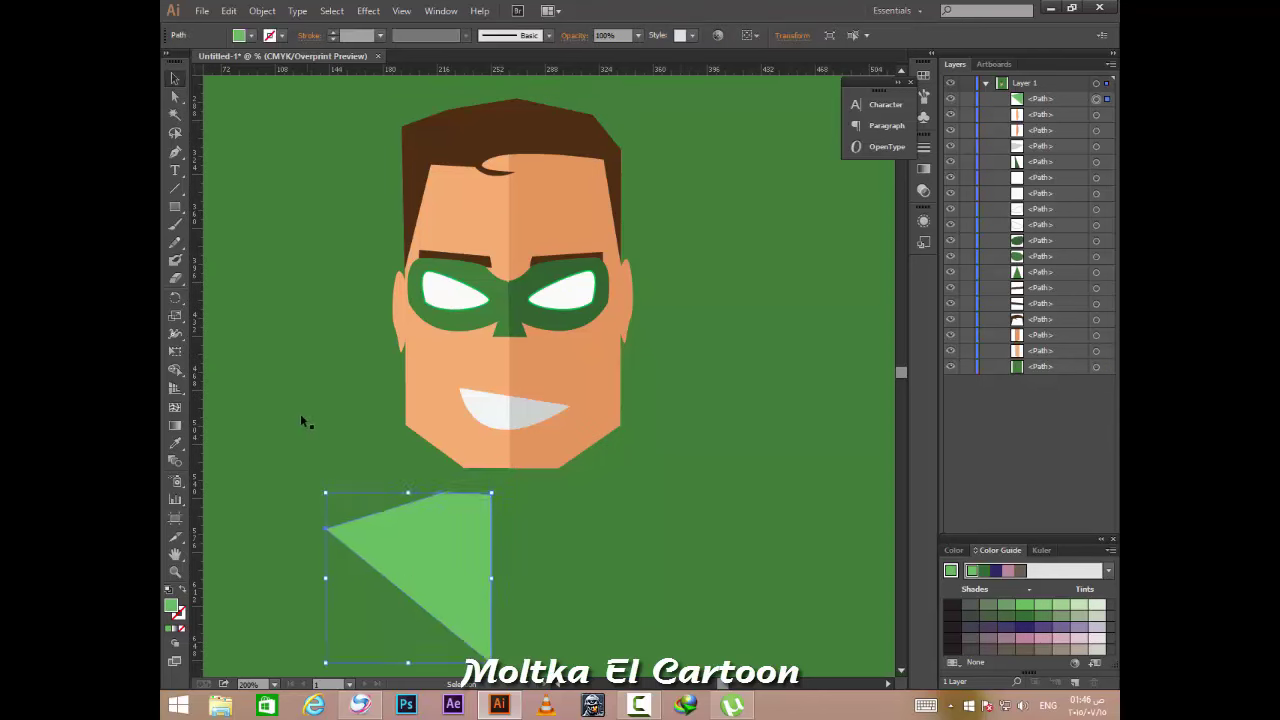
key("a")
left_click(459, 545)
key("ctrl+v")
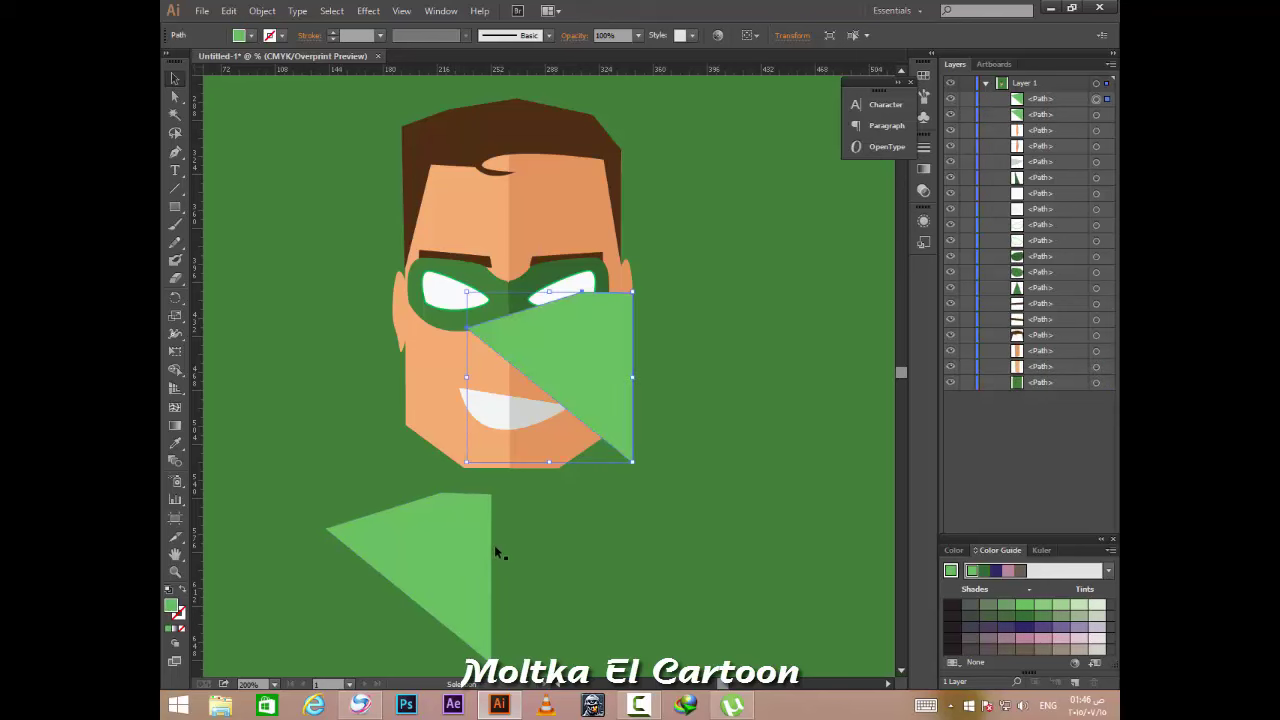
right_click(590, 352)
left_click(638, 547)
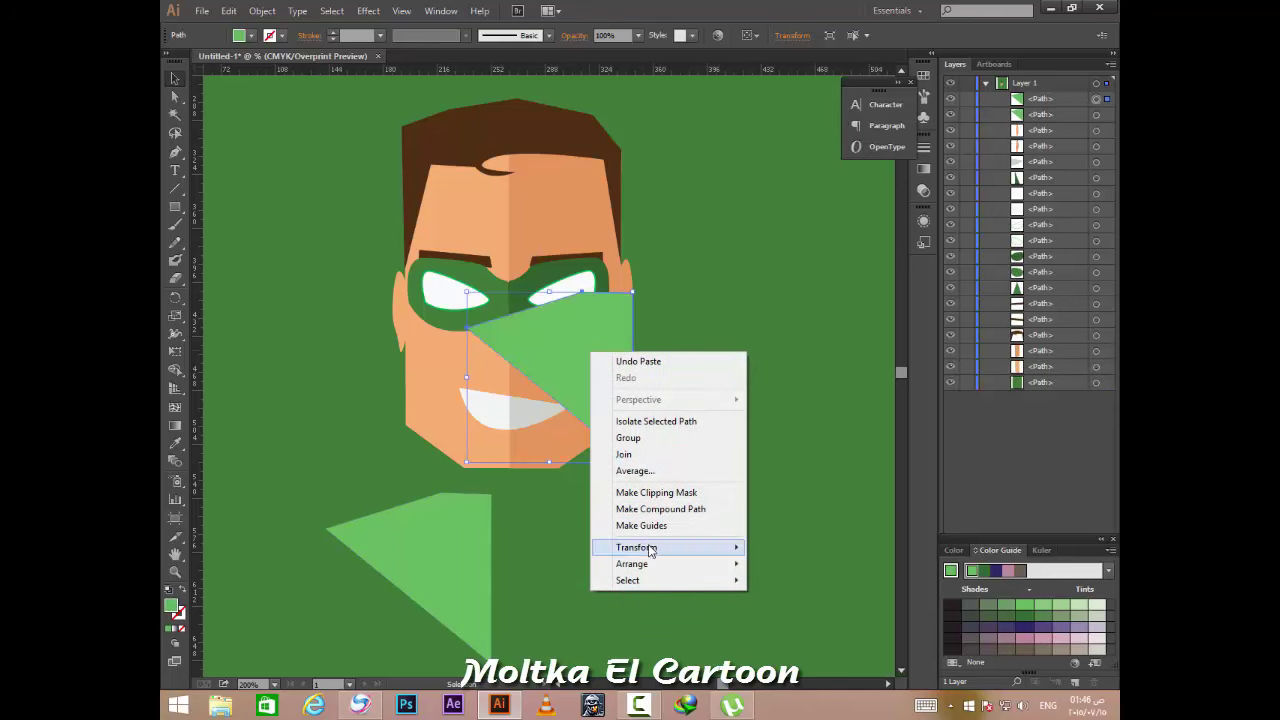
left_click(780, 601)
key("Return")
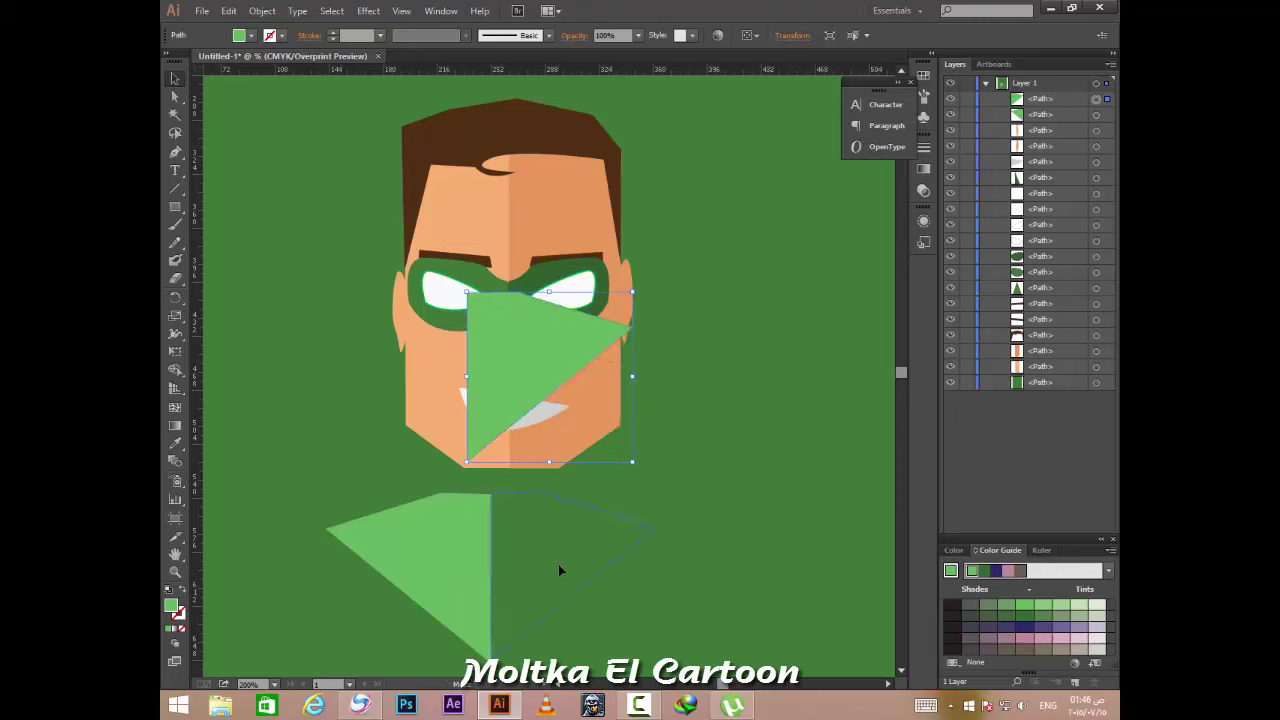
Place the mirrored triangle beside the original and align both collar halves under the chin.
left_click_drag(500, 360, 524, 558)
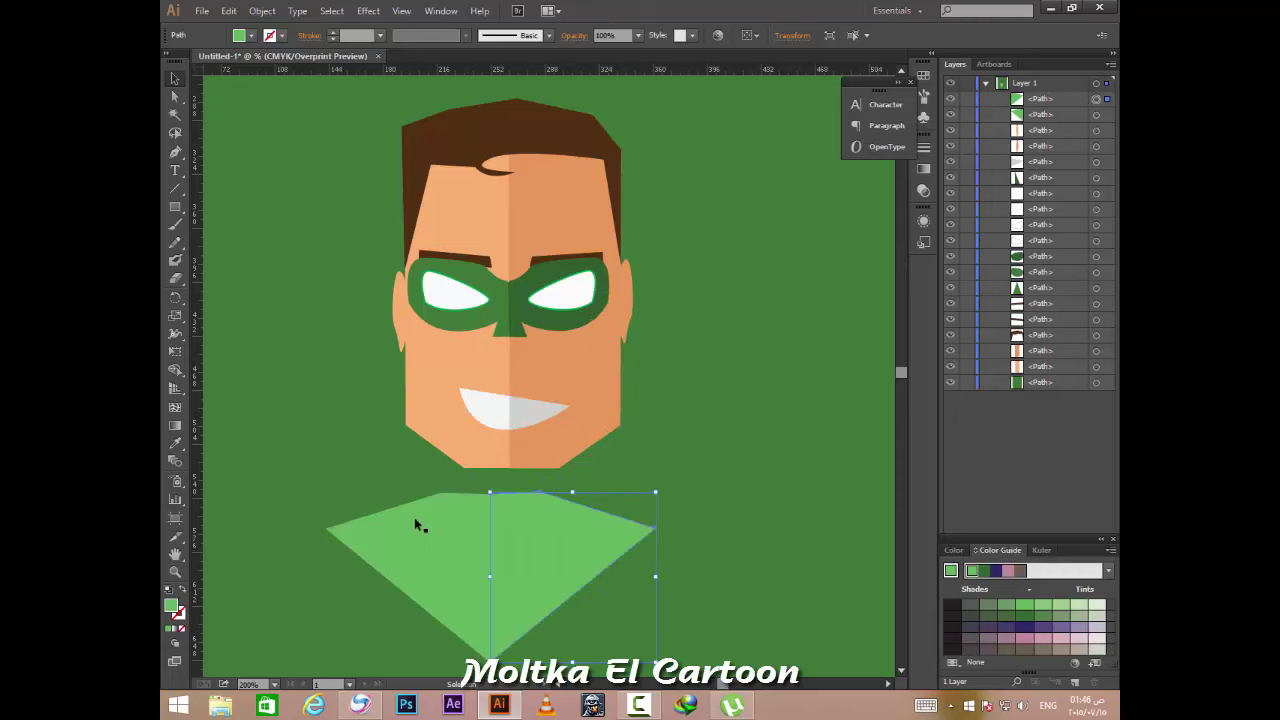
left_click(470, 540)
left_click(553, 540, "shift")
left_click_drag(558, 540, 560, 537)
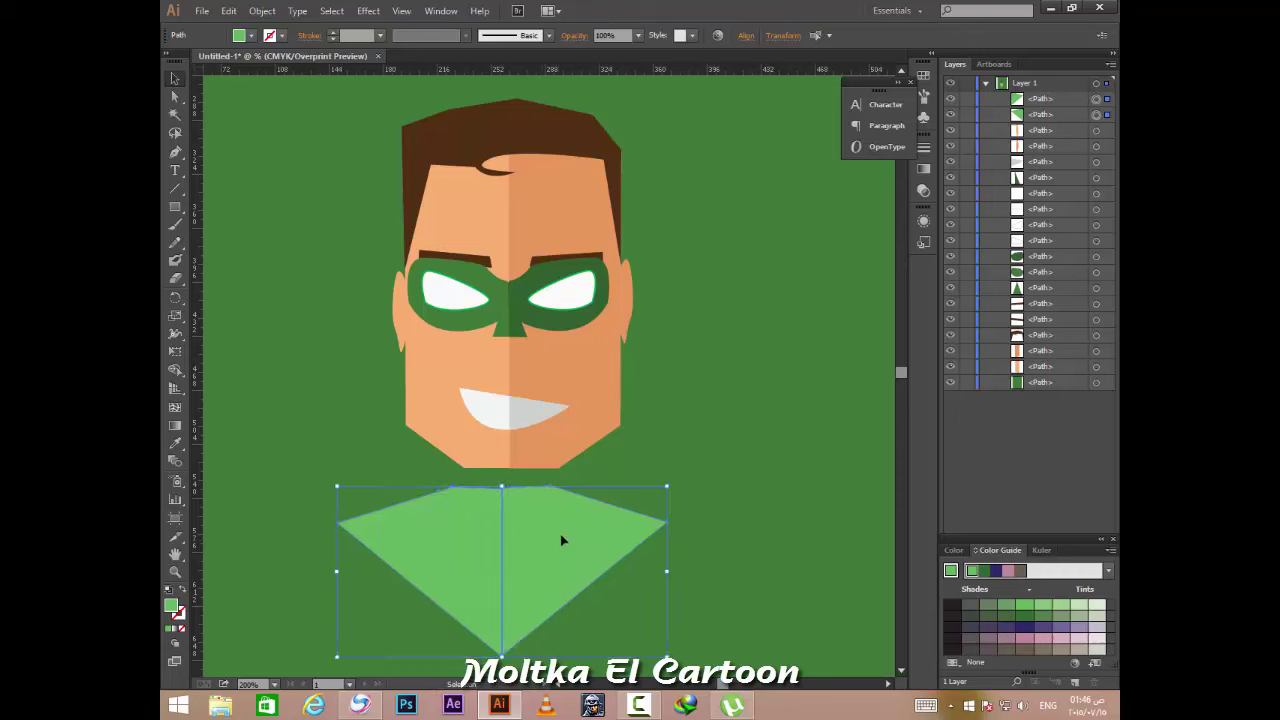
key("a")
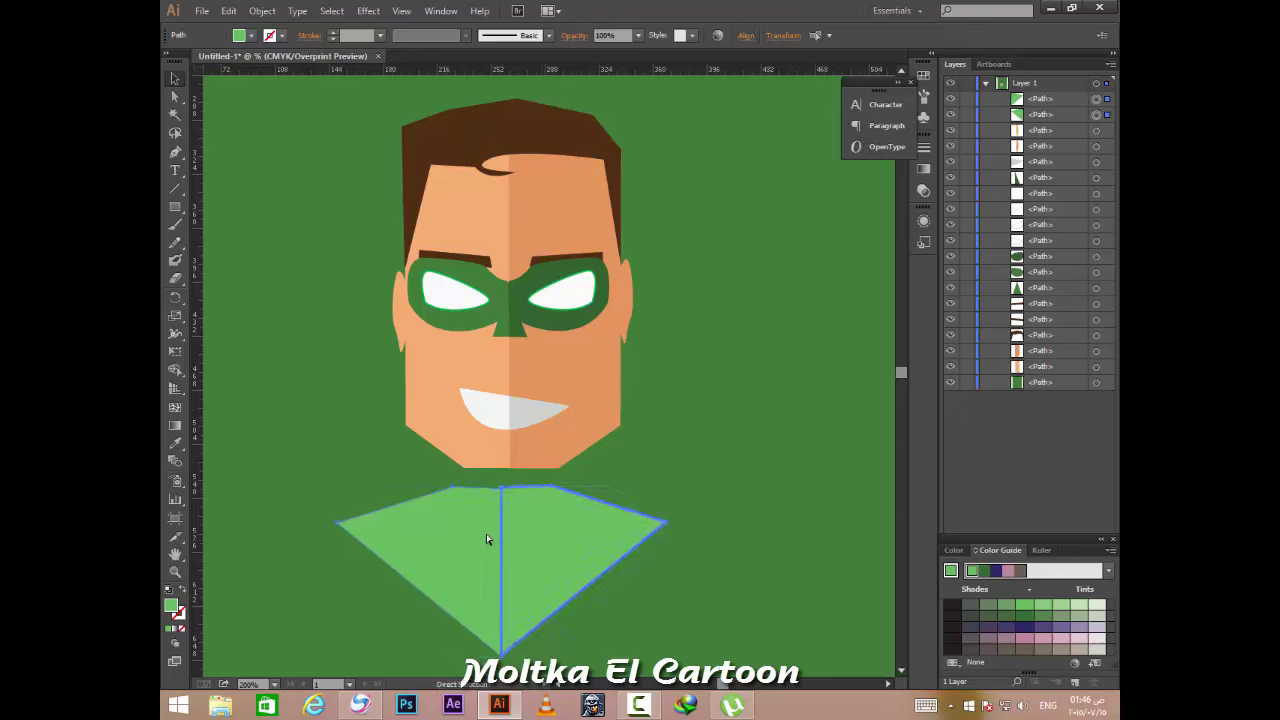
key("v")
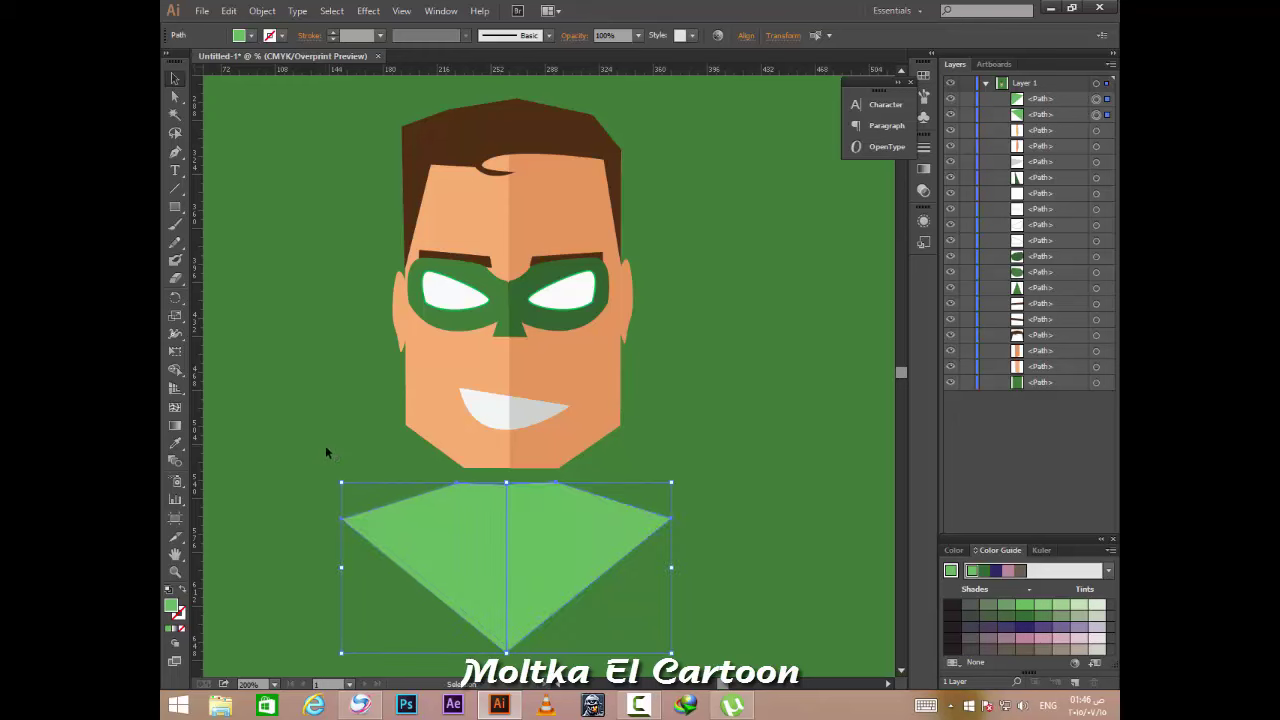
left_click(688, 507)
scroll(611, 463, "down", 1)
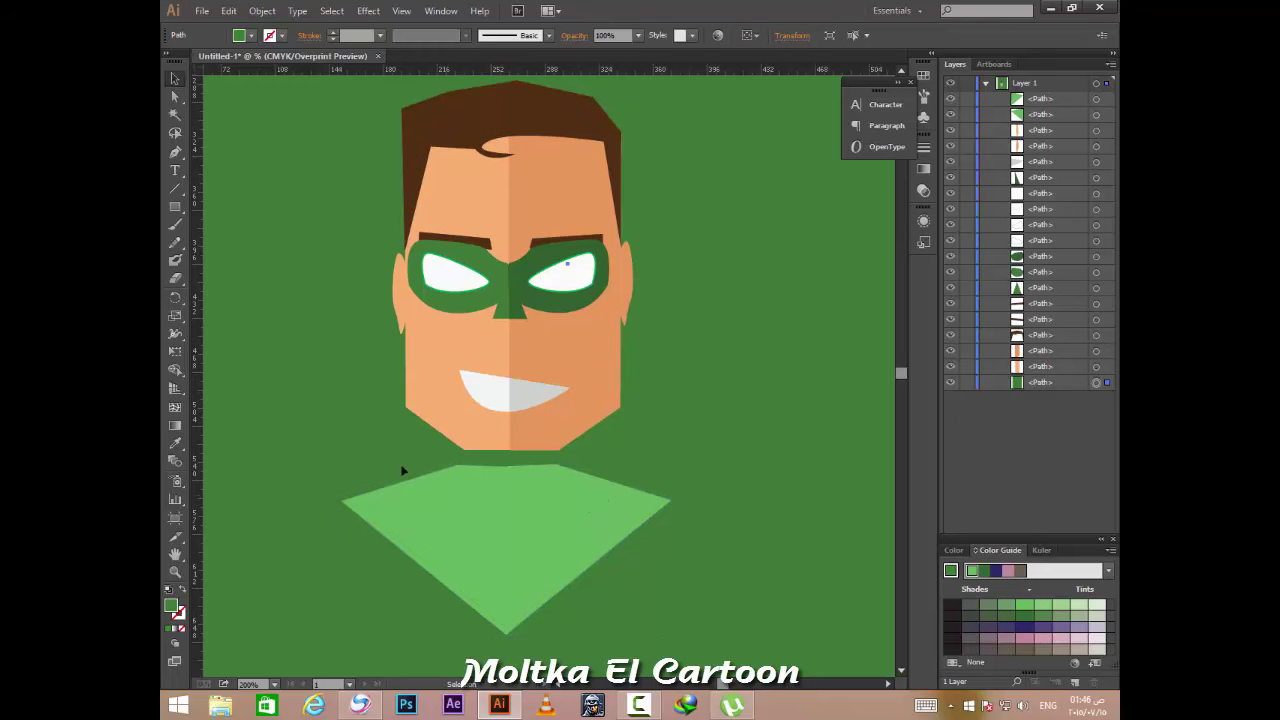
Draw a neck band with the Pen tool under the chin and move it behind the collar.
key("p")
scroll(450, 483, "up", 4)
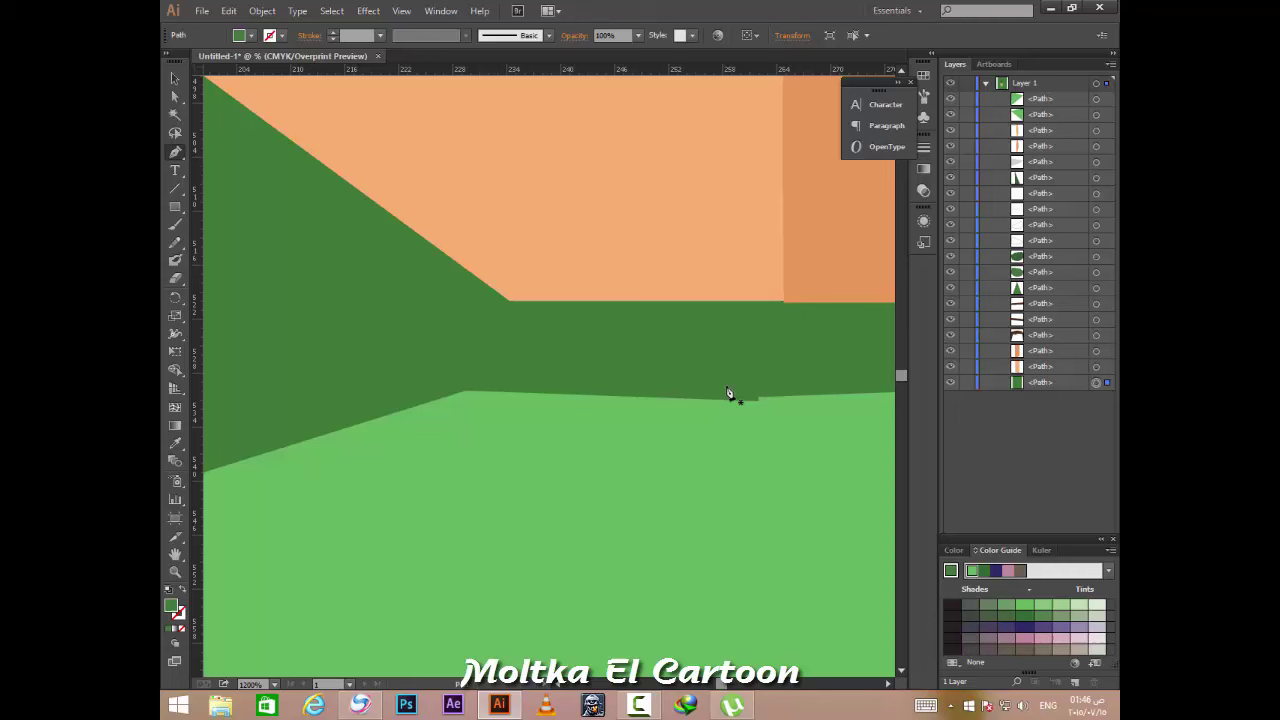
left_click(493, 393)
left_click(528, 292)
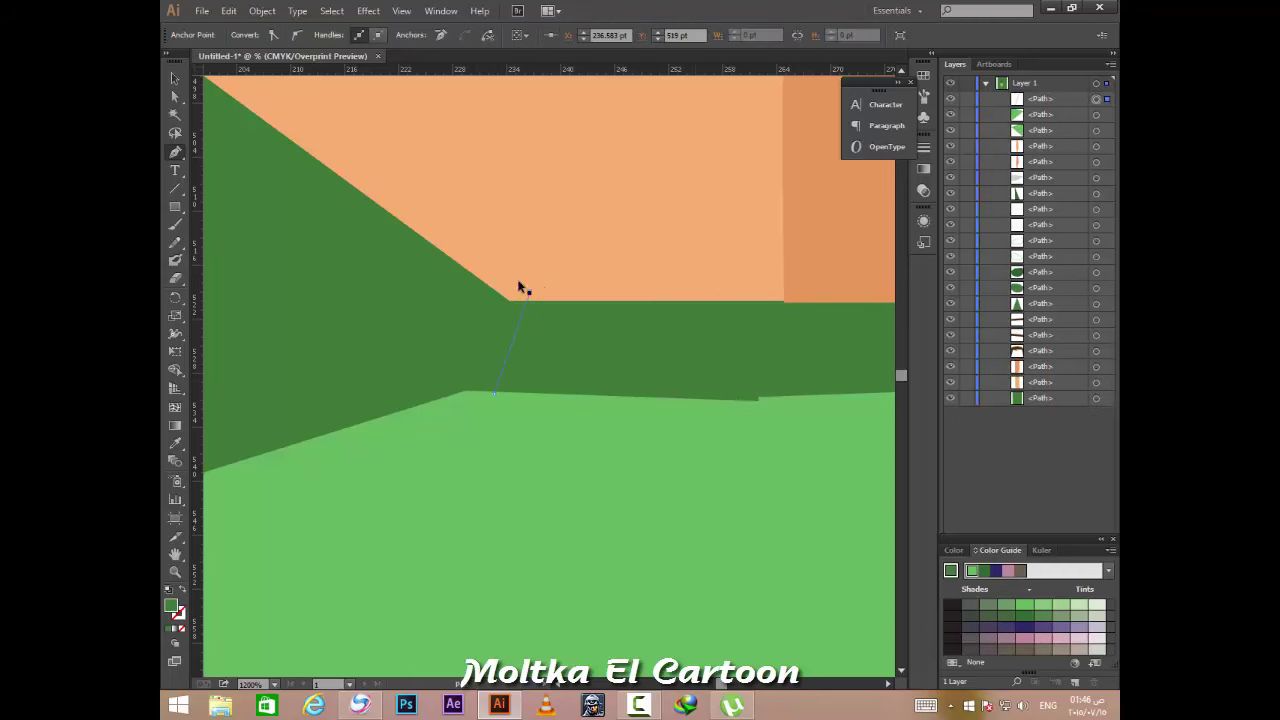
scroll(740, 293, "down", 4)
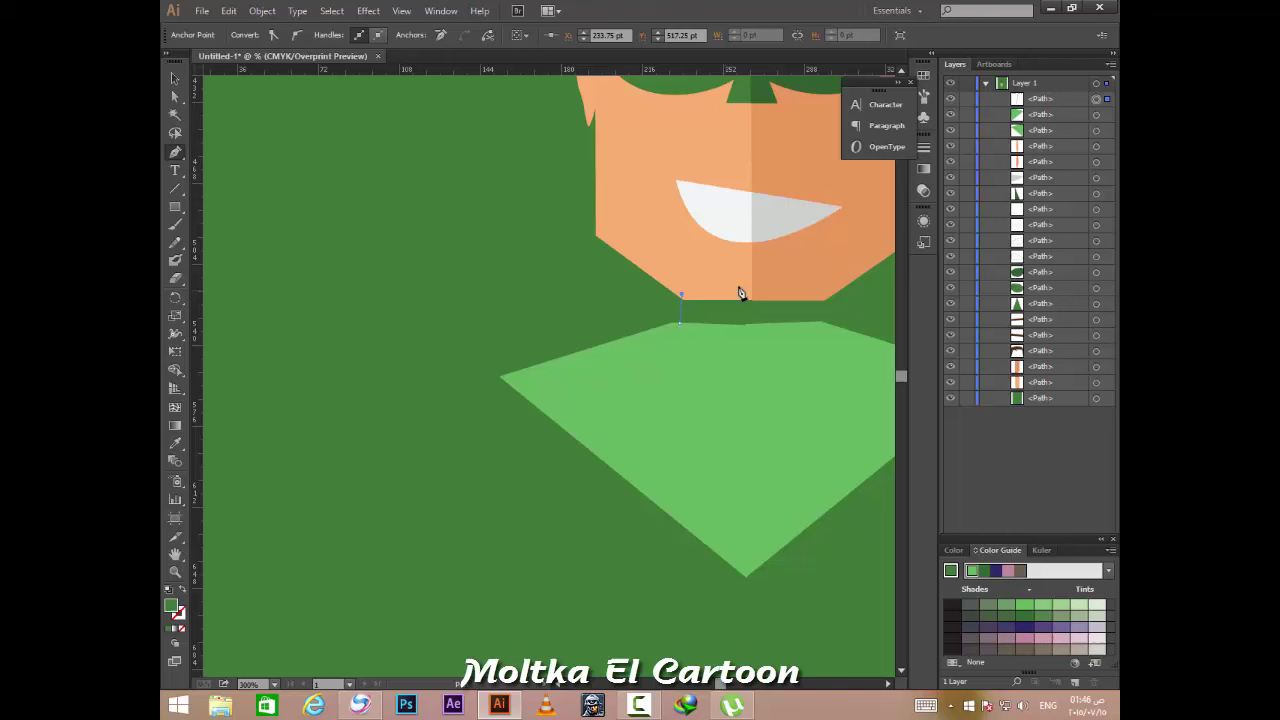
left_click(819, 297)
left_click(818, 329)
left_click(679, 327)
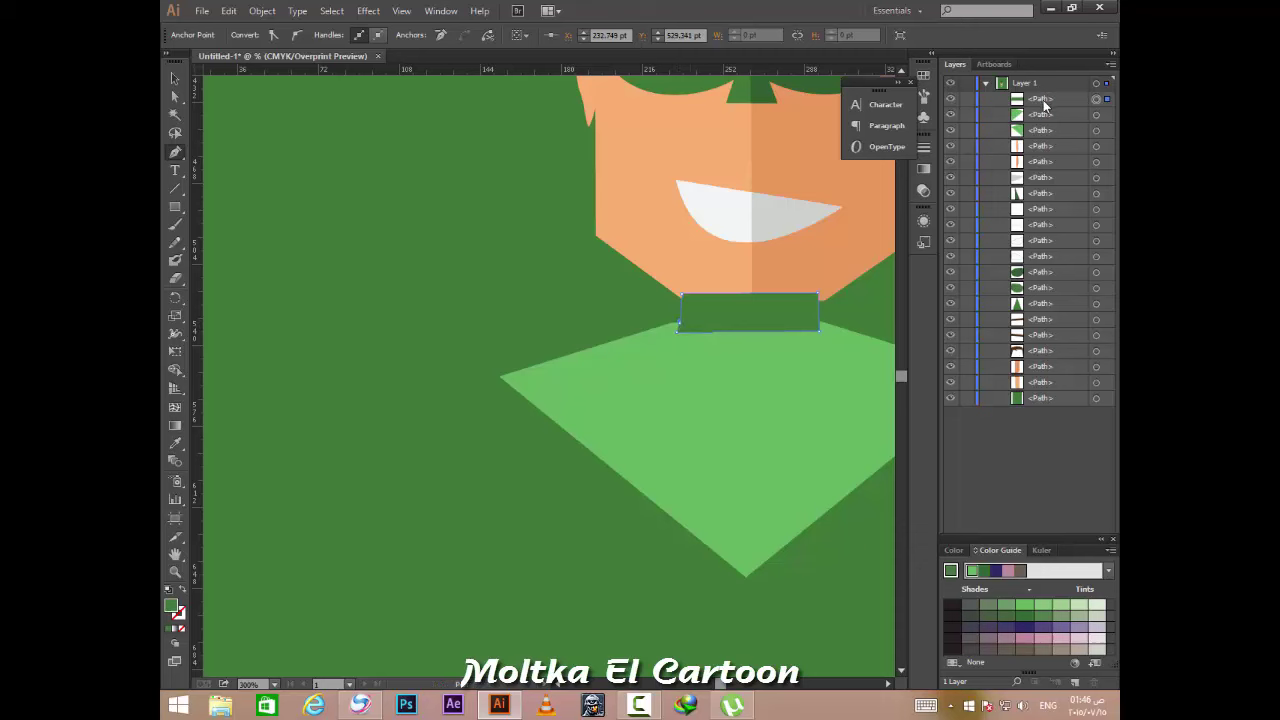
left_click_drag(1044, 104, 1044, 134)
left_click(782, 405)
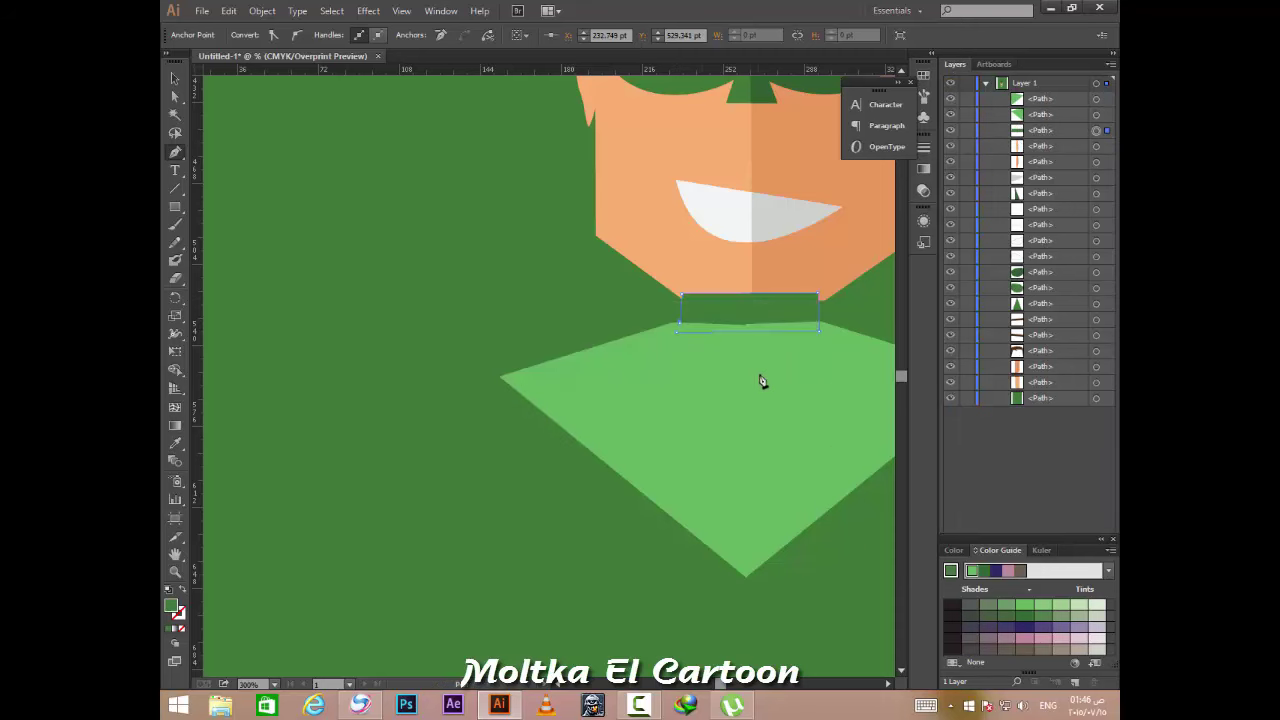
mouse_move(1048, 126)
left_mouse_down()
mouse_move(1067, 393)
mouse_move(1020, 383)
left_mouse_up()
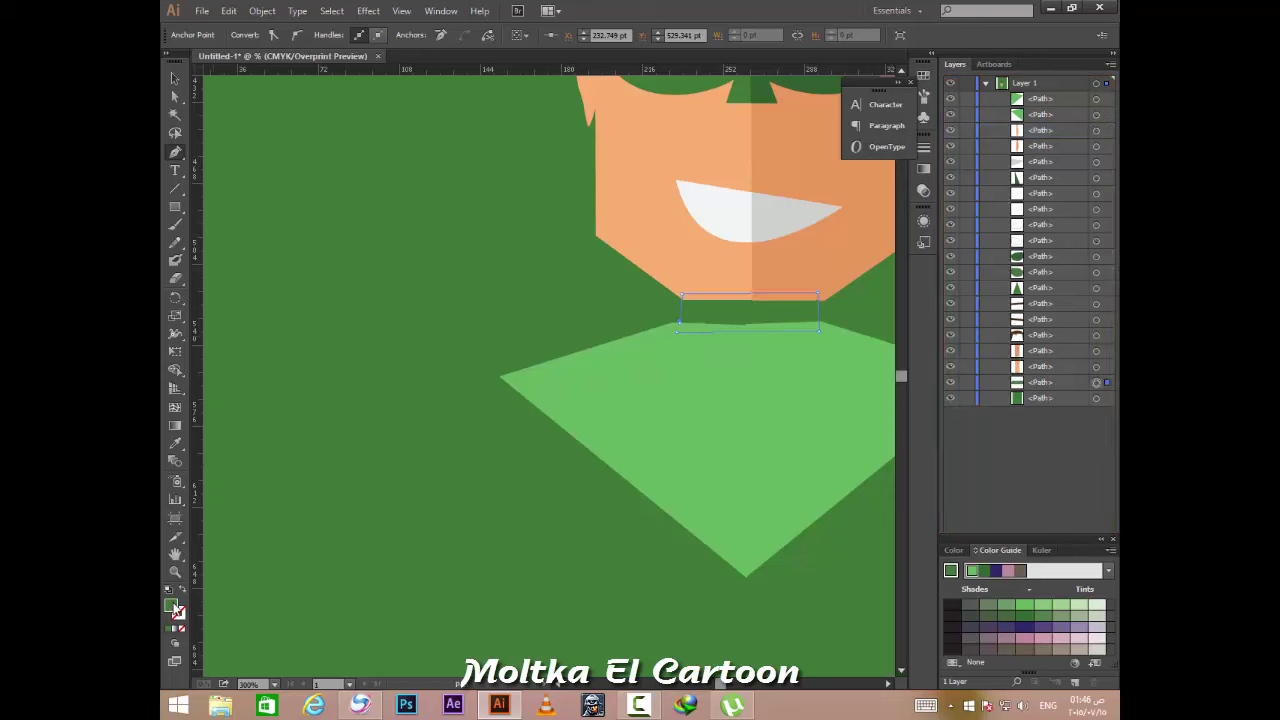
Fill the neck band with green 6aba63 and deselect it.
double_click(174, 607)
mouse_move(797, 280)
left_mouse_down()
mouse_move(780, 223)
mouse_move(786, 251)
left_mouse_up()
key("Return")
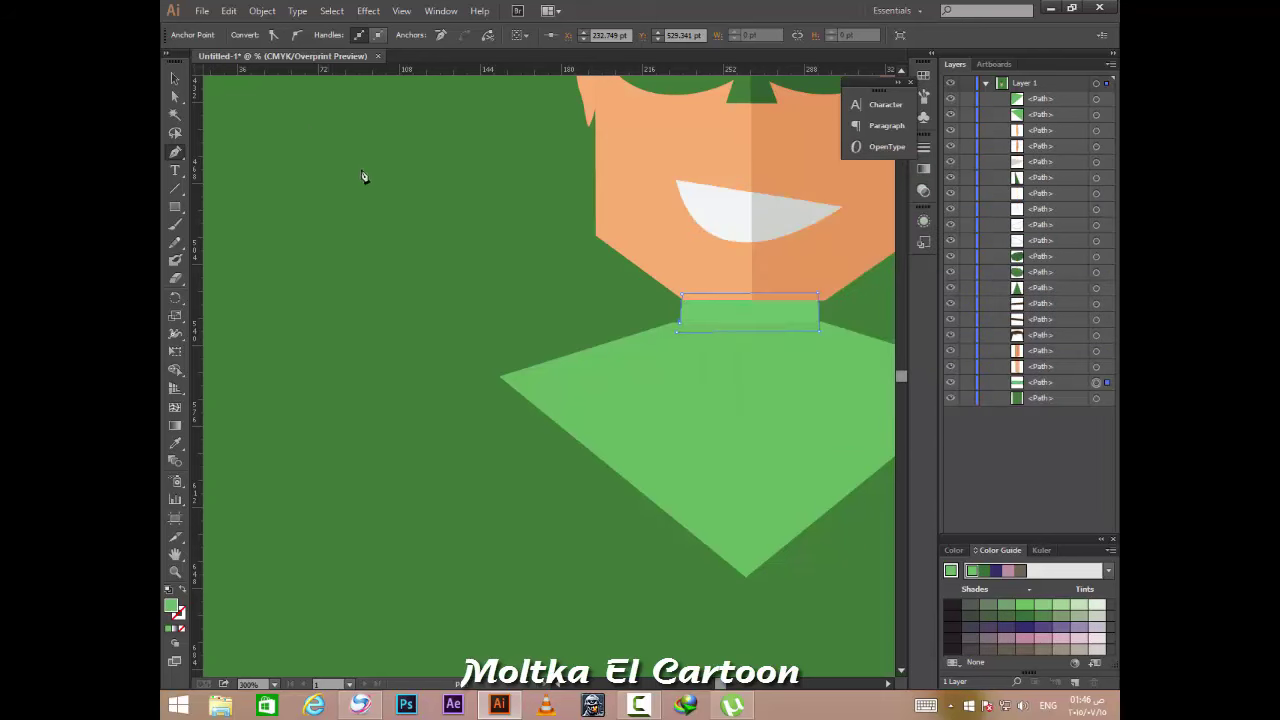
double_click(175, 608)
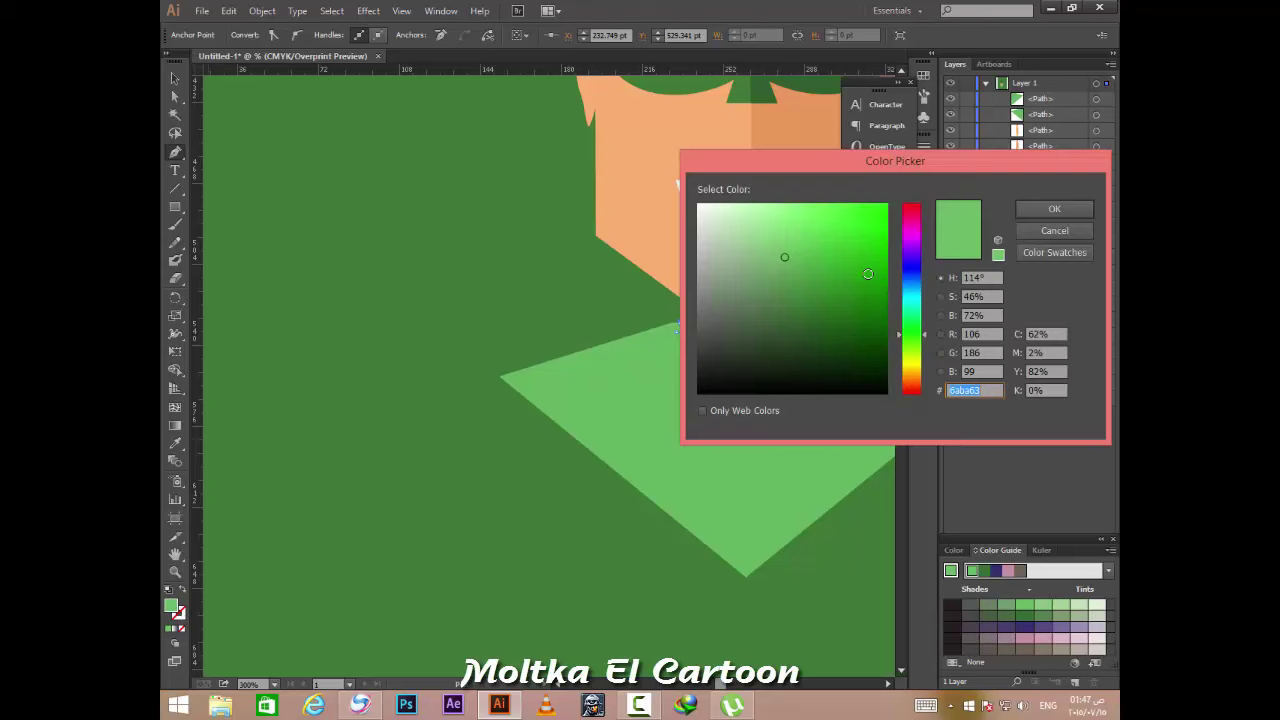
left_click_drag(809, 284, 809, 275)
key("Return")
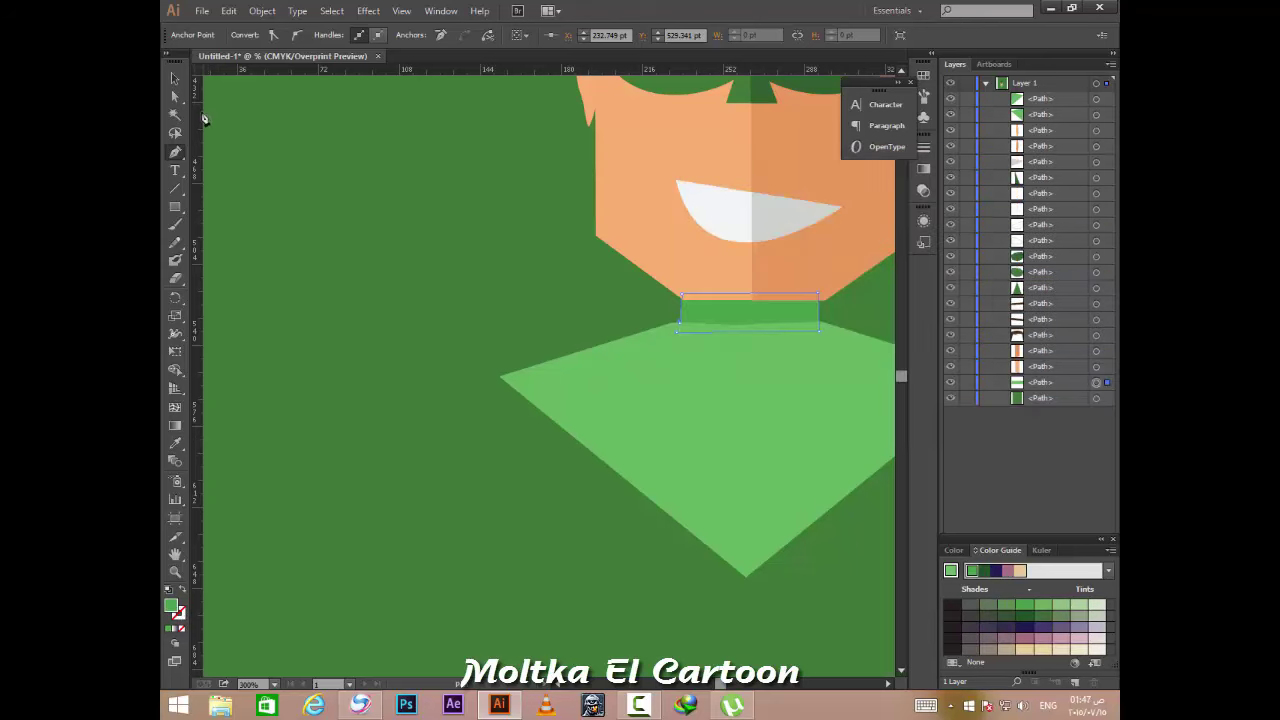
left_click(173, 94)
left_click(383, 249)
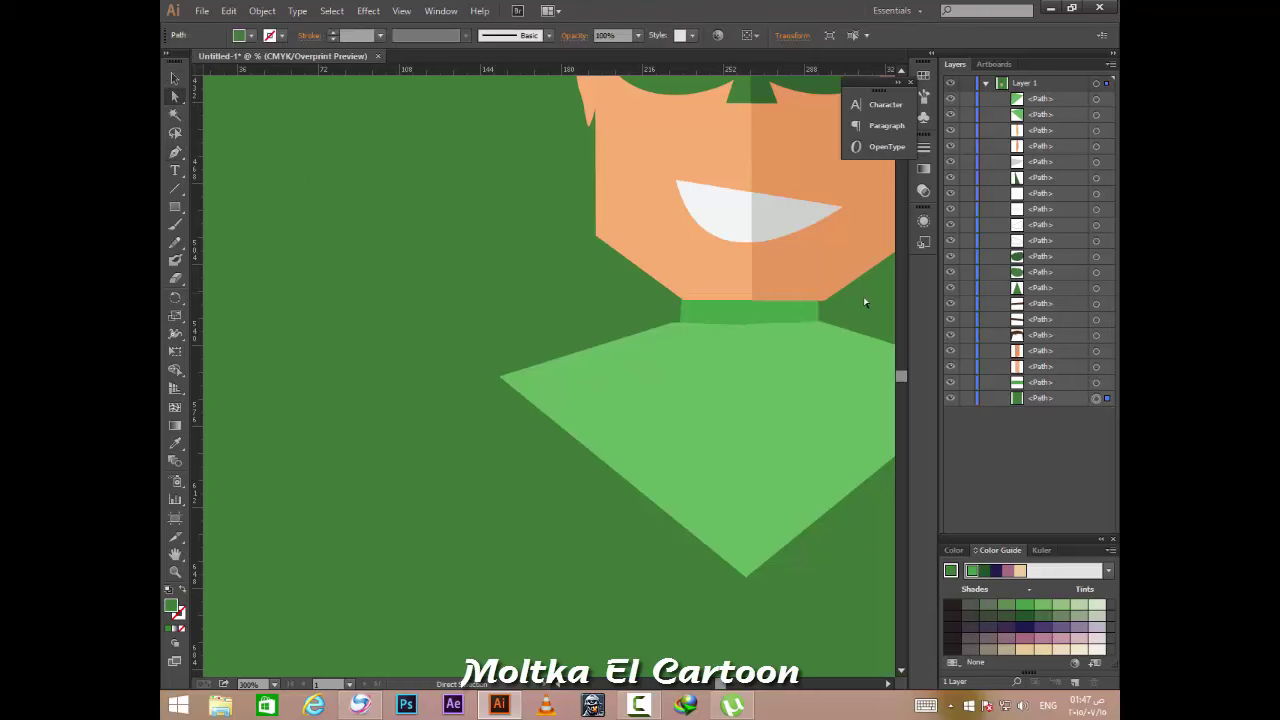
Give the collar's right half a darker green fill than the left half.
scroll(800, 308, "down", 1)
scroll(742, 322, "up", 2)
scroll(708, 323, "down", 5)
scroll(800, 377, "up", 2)
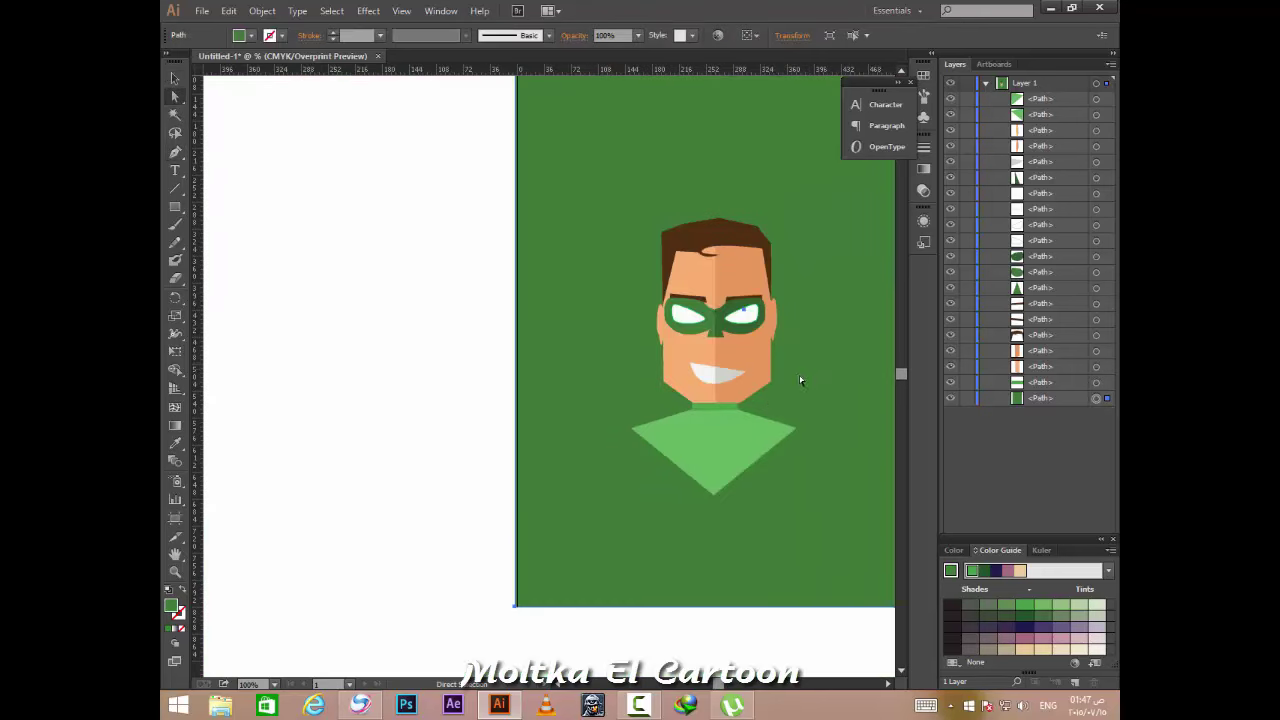
scroll(812, 395, "left", 2)
scroll(812, 395, "left", 2)
scroll(780, 380, "right", 3)
scroll(751, 391, "right", 1)
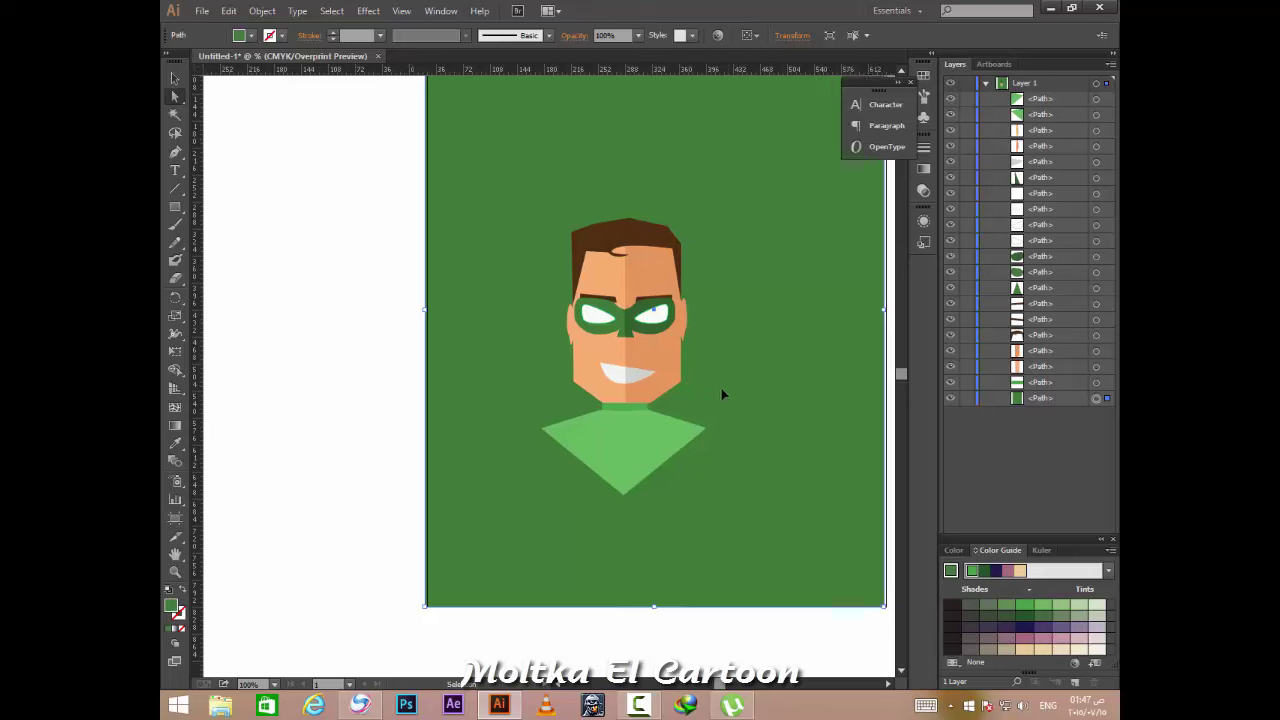
scroll(634, 383, "up", 2)
scroll(640, 410, "up", 1)
scroll(660, 451, "up", 1)
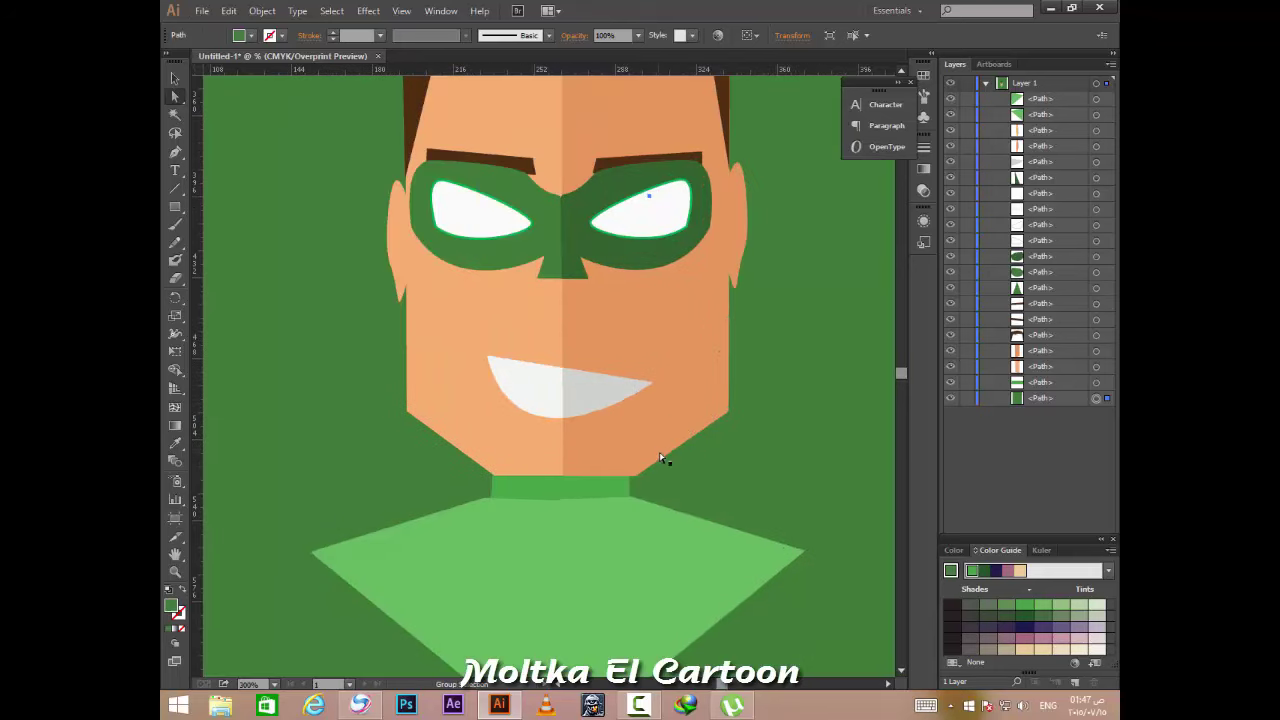
scroll(660, 455, "down", 1)
scroll(645, 462, "up", 1)
scroll(652, 475, "right", 1)
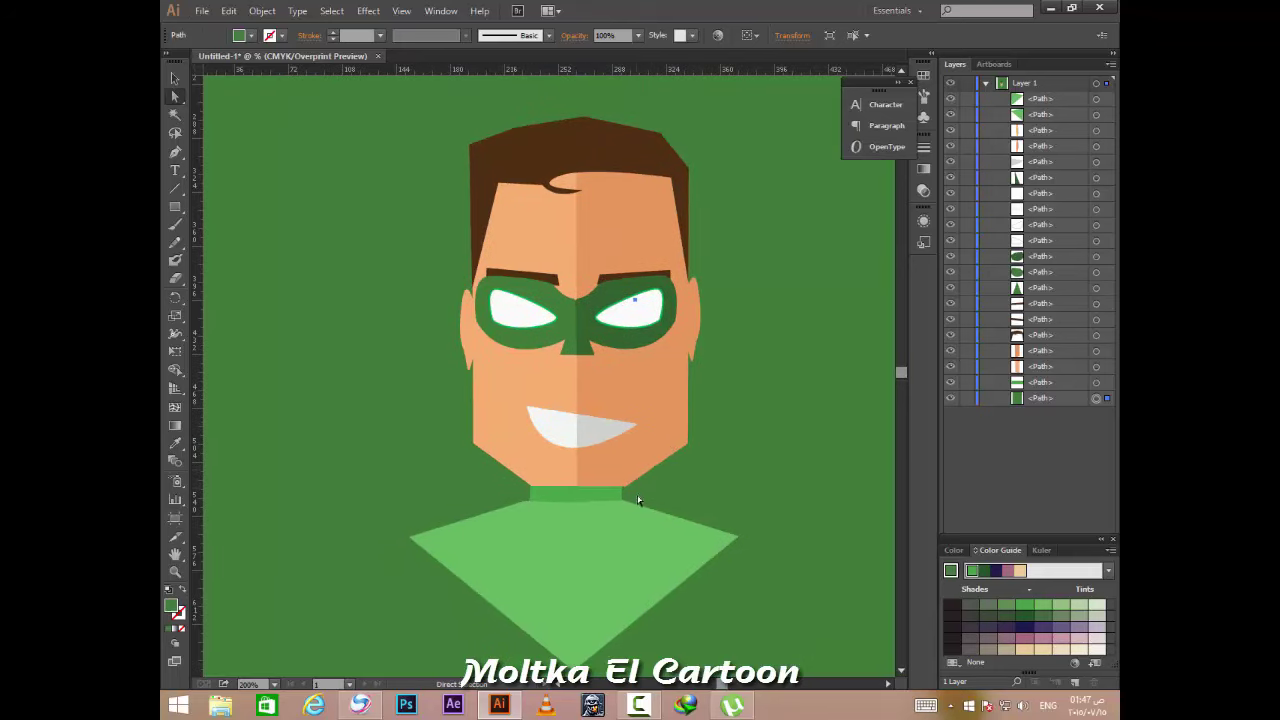
scroll(628, 508, "up", 1)
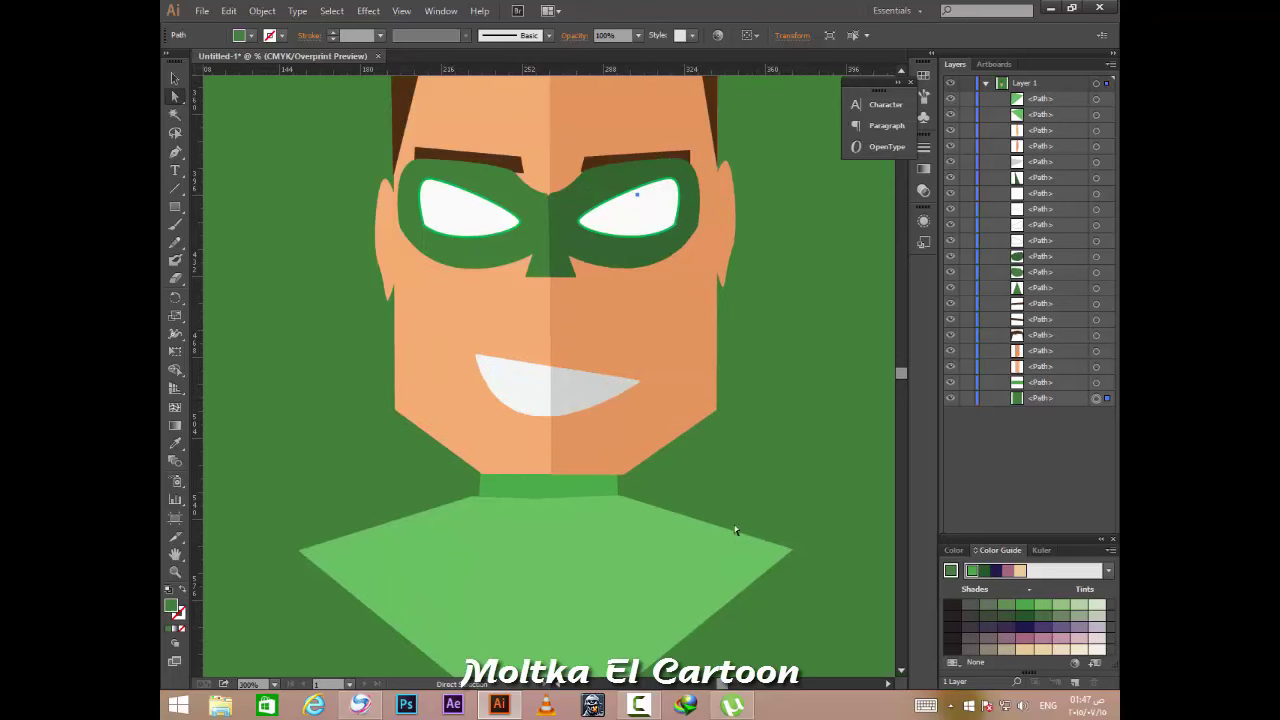
scroll(632, 555, "down", 1)
left_click(615, 565)
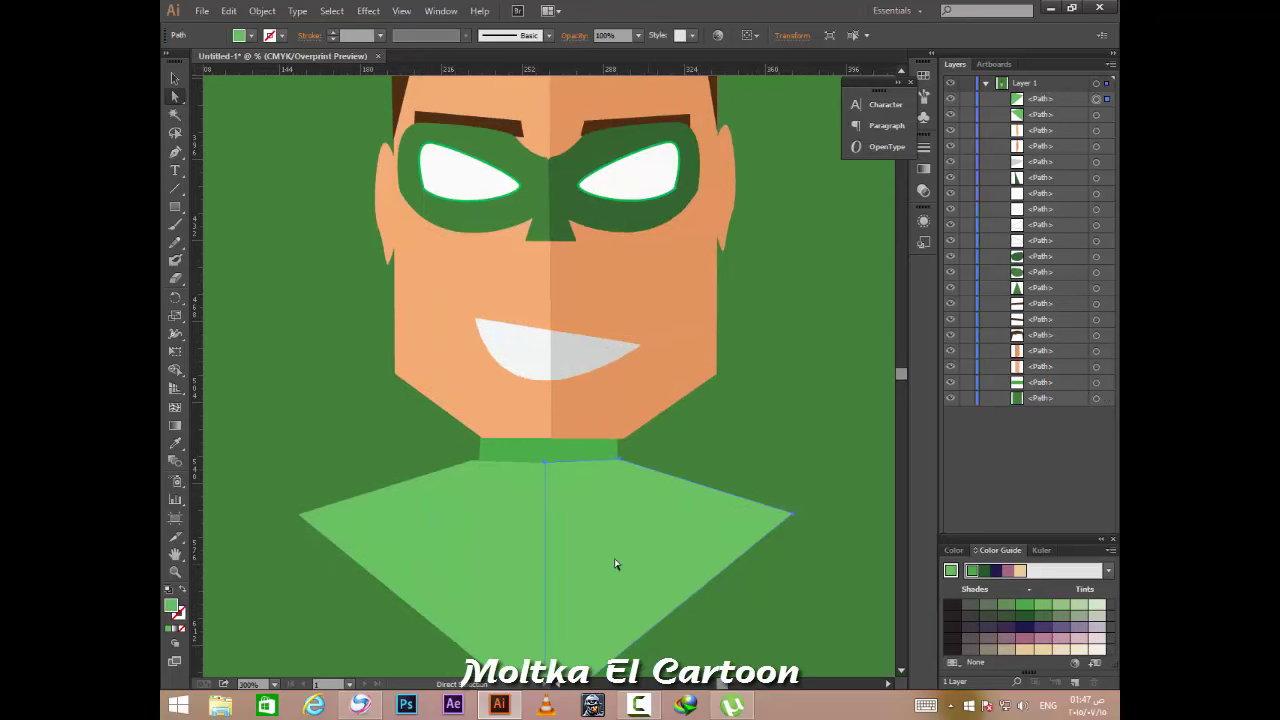
double_click(171, 607)
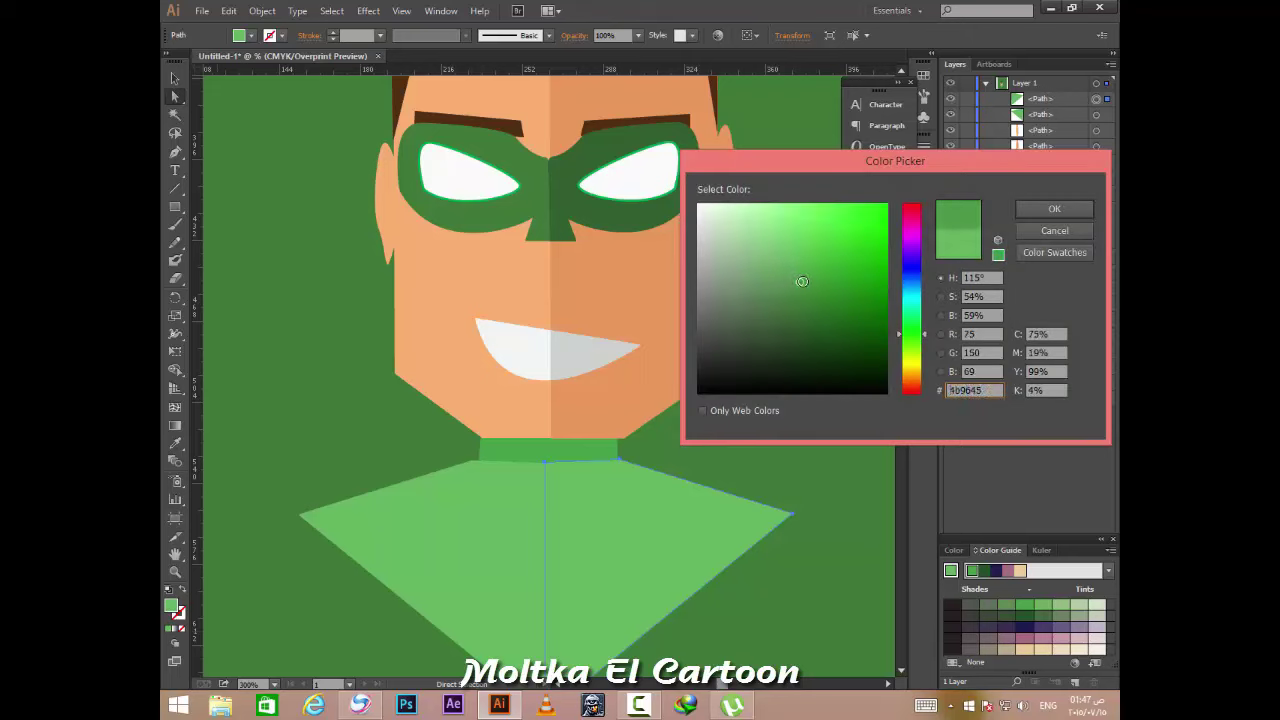
left_click_drag(789, 266, 806, 289)
key("Return")
Change the background fill to a deeper, muted green (425e40).
left_click(320, 370)
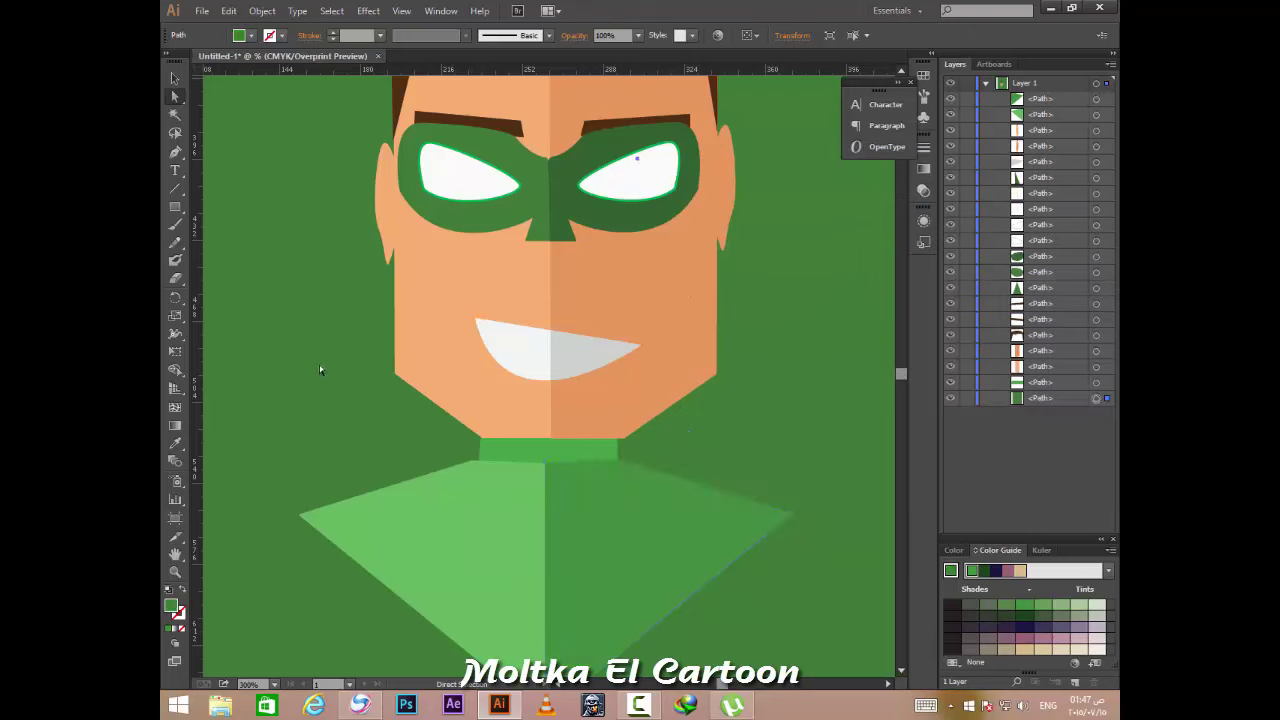
scroll(344, 356, "down", 2)
scroll(317, 354, "down", 3)
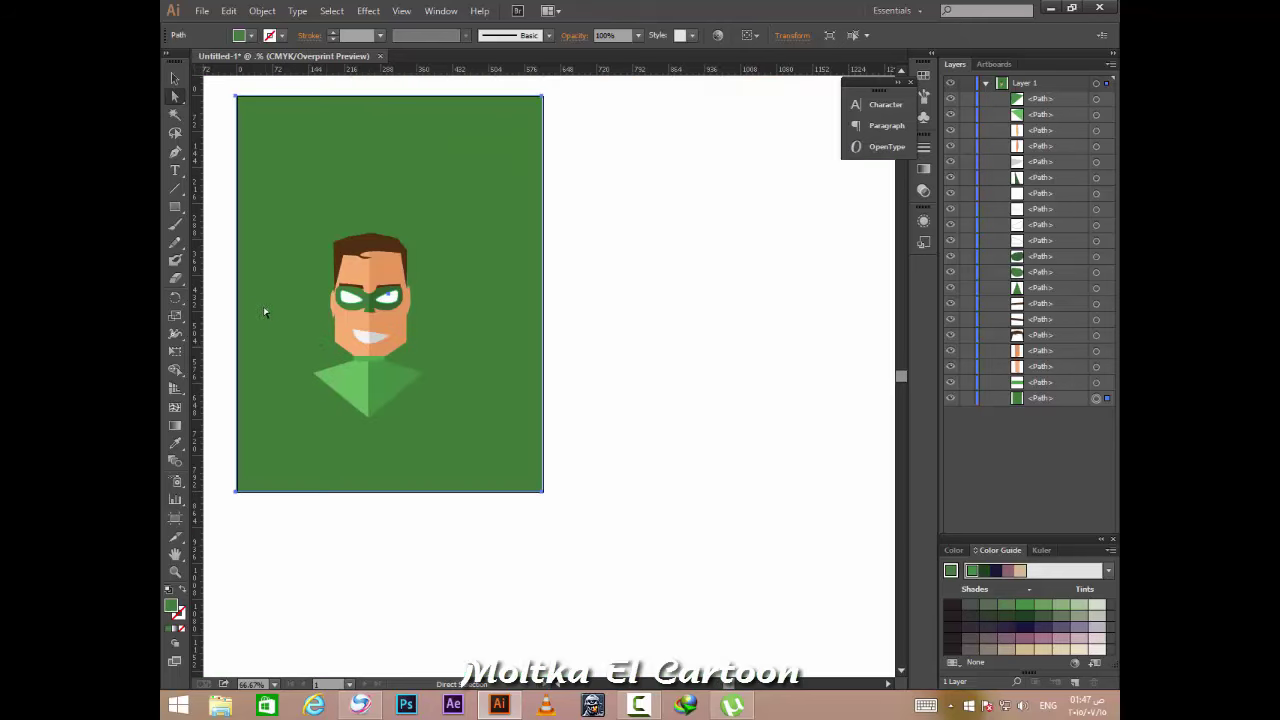
scroll(320, 300, "up", 3)
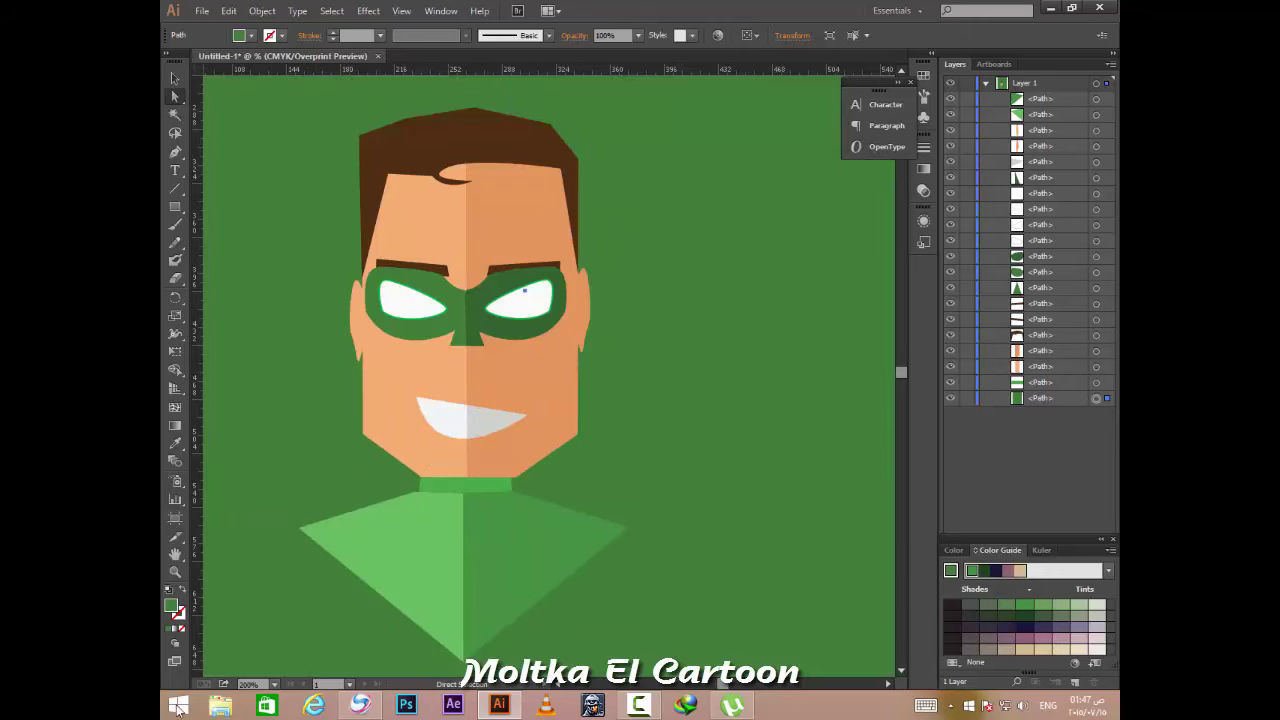
double_click(176, 612)
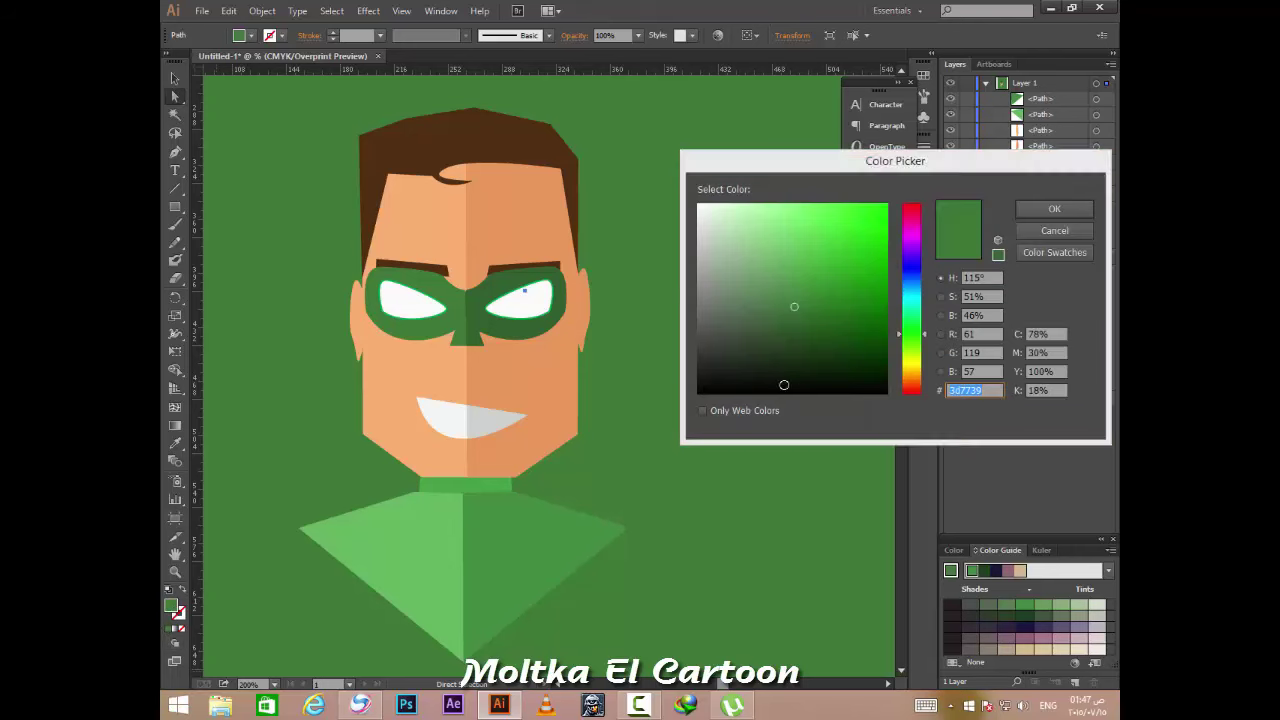
left_click(766, 325)
left_click_drag(766, 325, 760, 328)
key("Return")
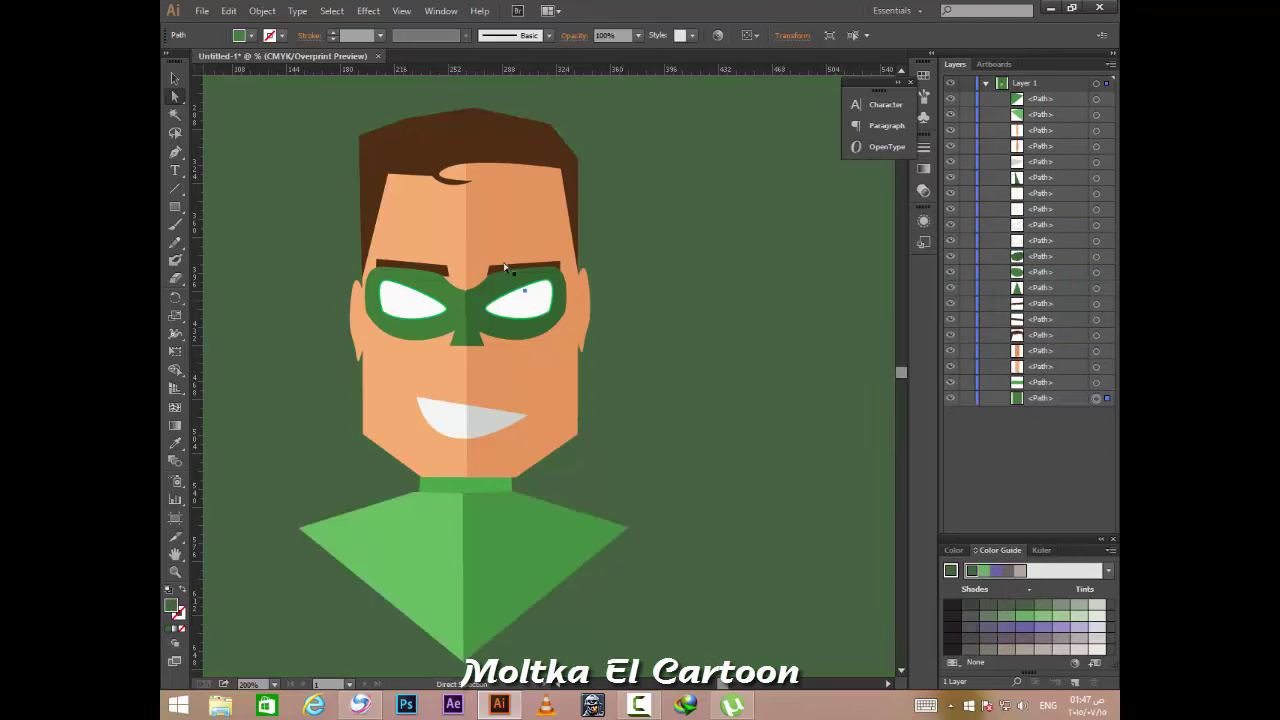
Zoom out and back in on the face, comparing the portrait with the browser reference images.
key("ctrl+minus")
scroll(326, 262, "right", 1)
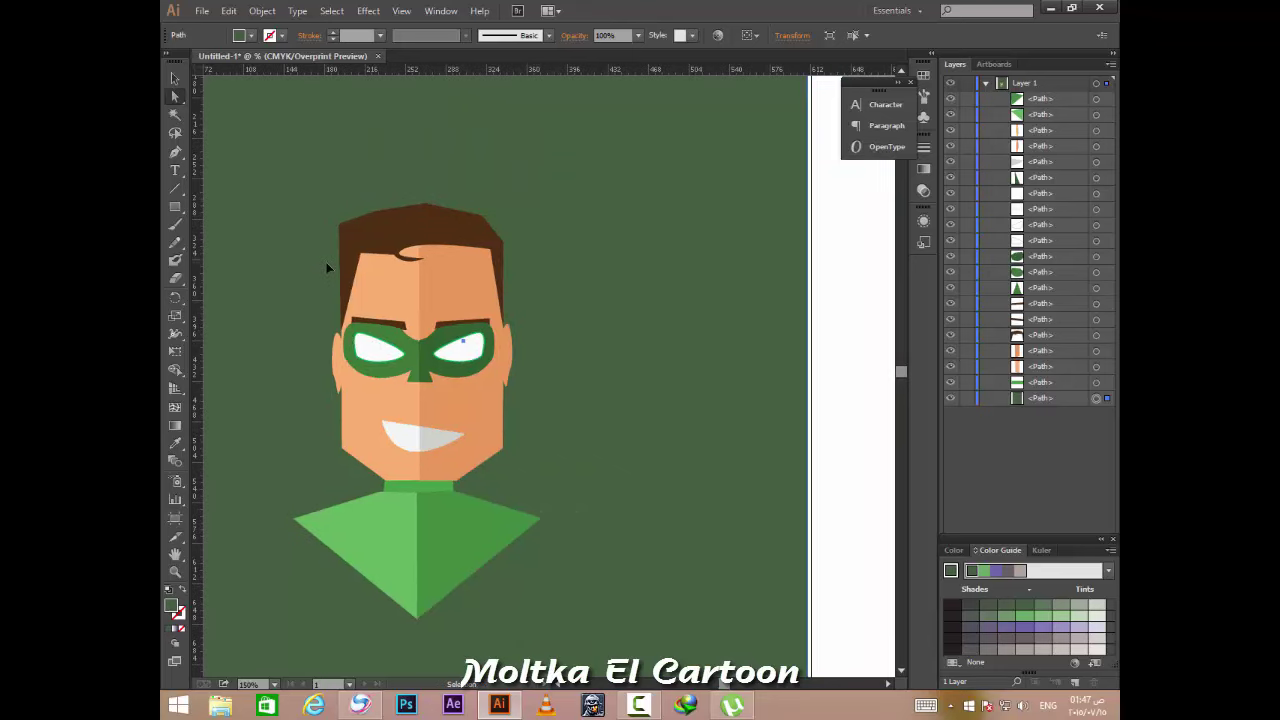
scroll(413, 274, "left", 3)
scroll(667, 430, "down", 2)
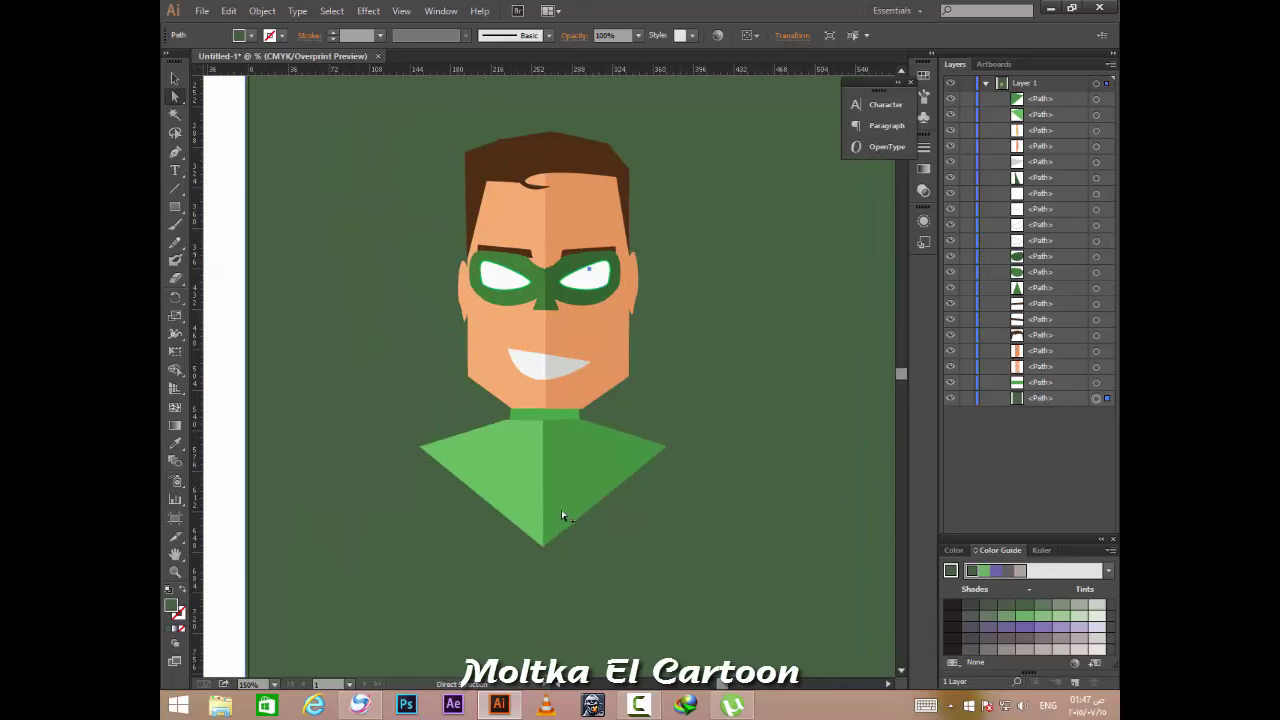
key("ctrl+plus")
key("ctrl+plus")
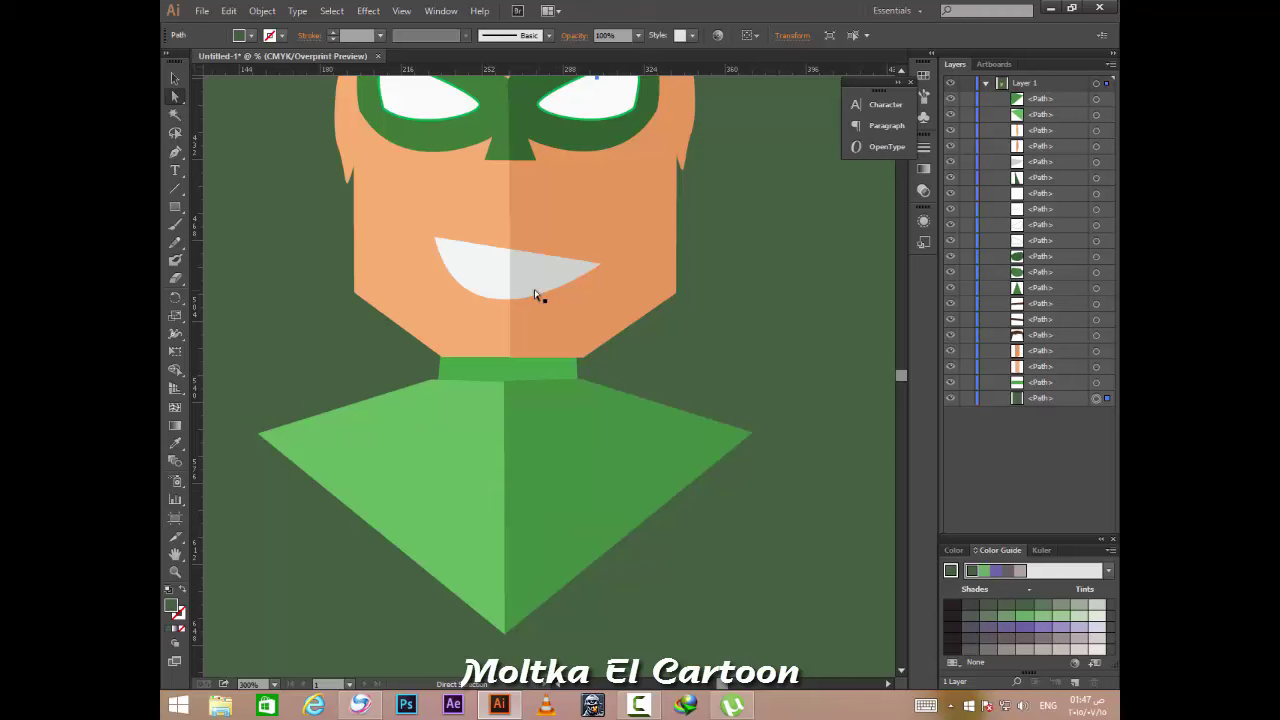
left_click(360, 705)
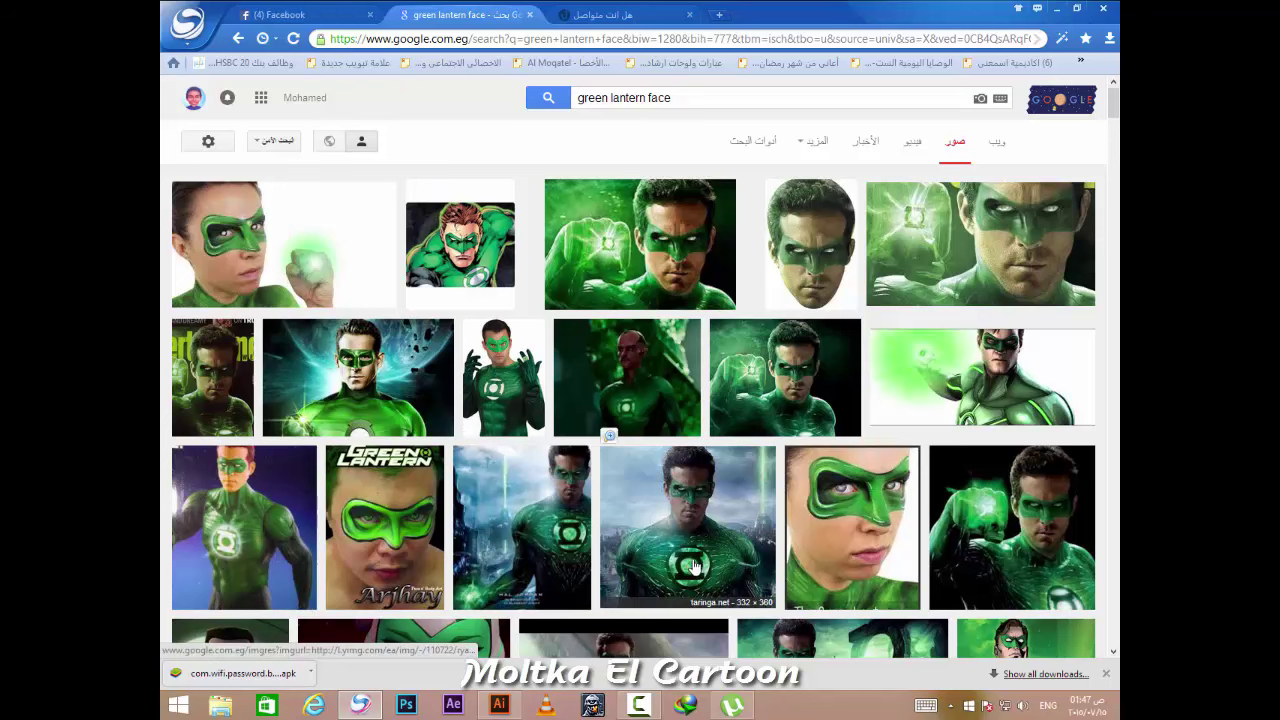
key("alt+Tab")
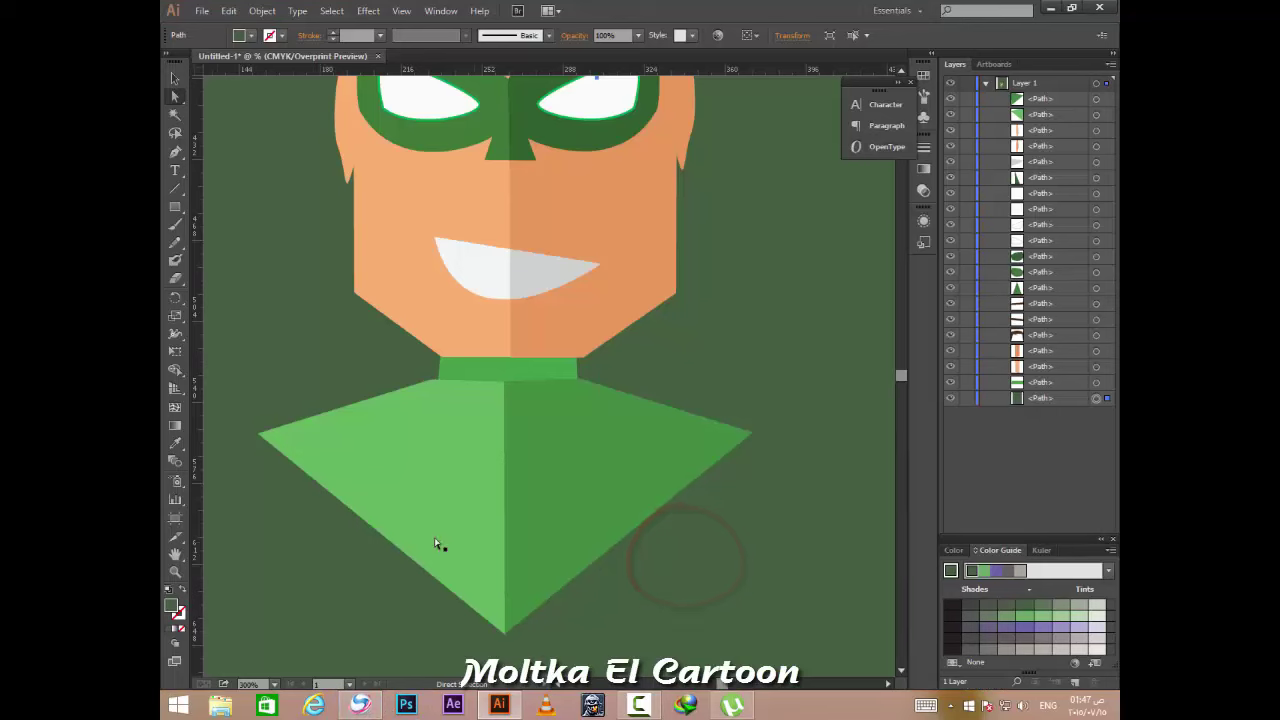
left_click(360, 705)
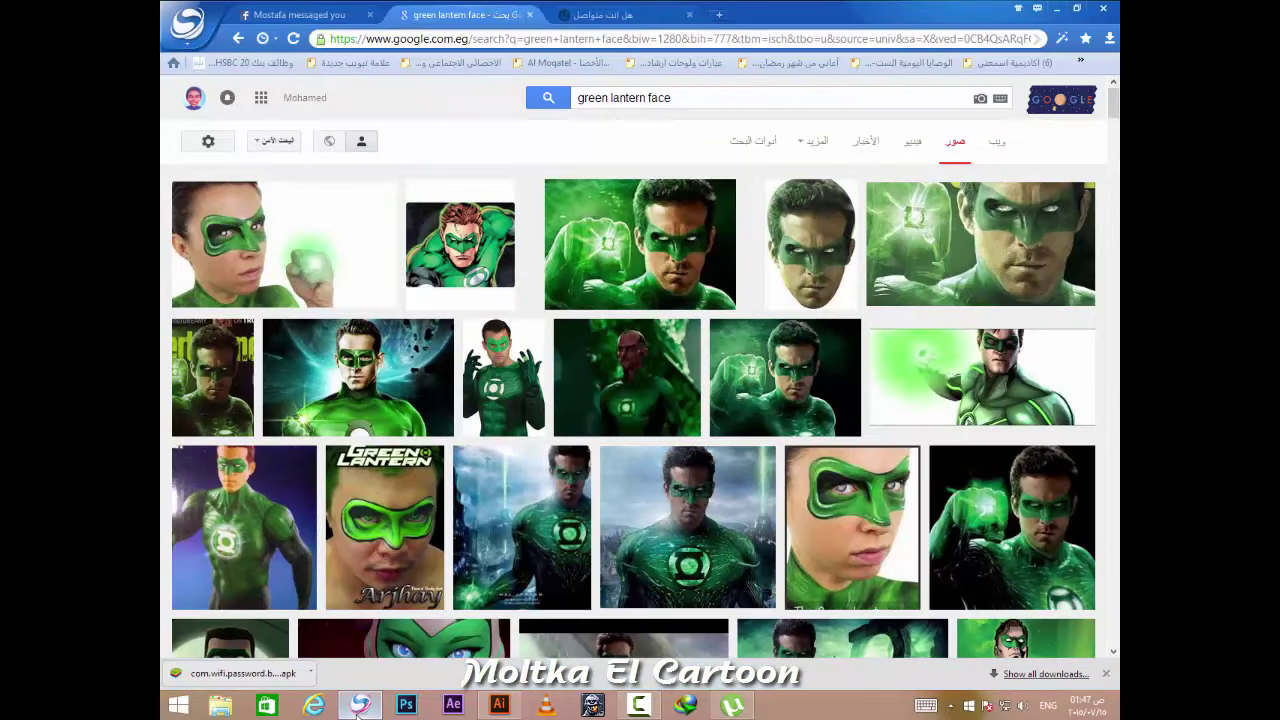
left_click(358, 706)
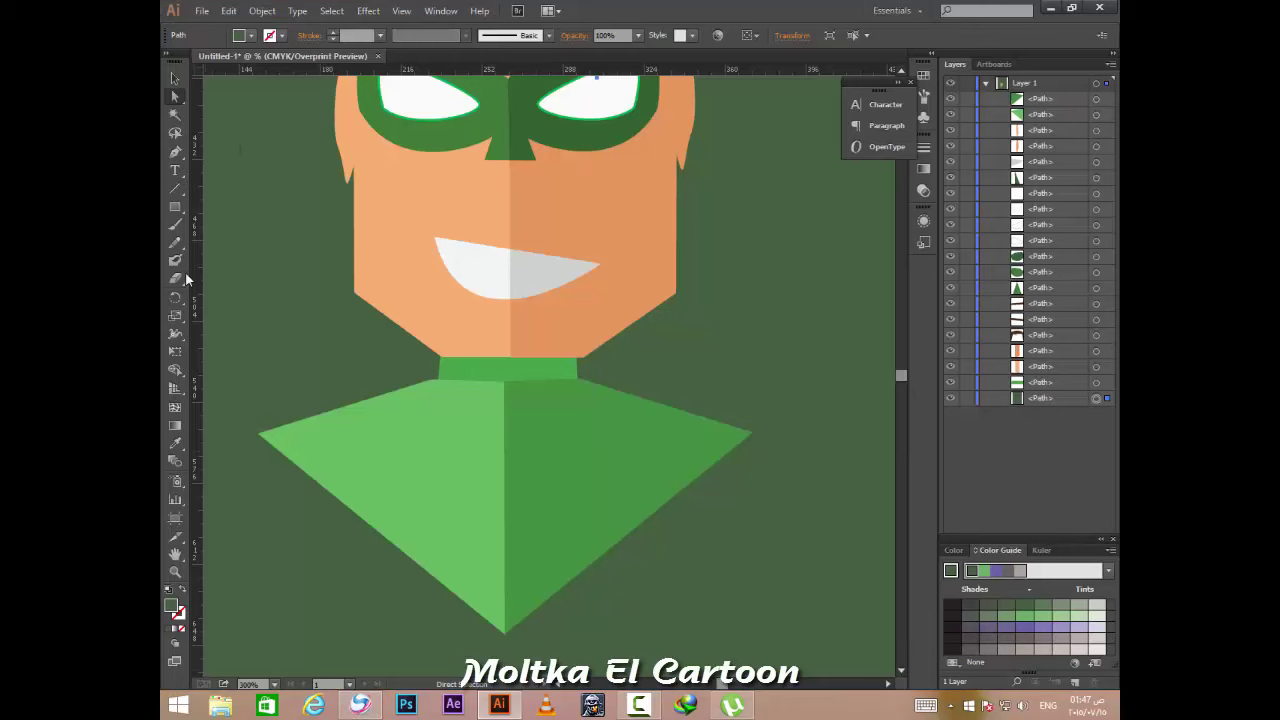
Draw a circle centred on the chest with a green outline and no fill.
left_click_drag(175, 206, 231, 248)
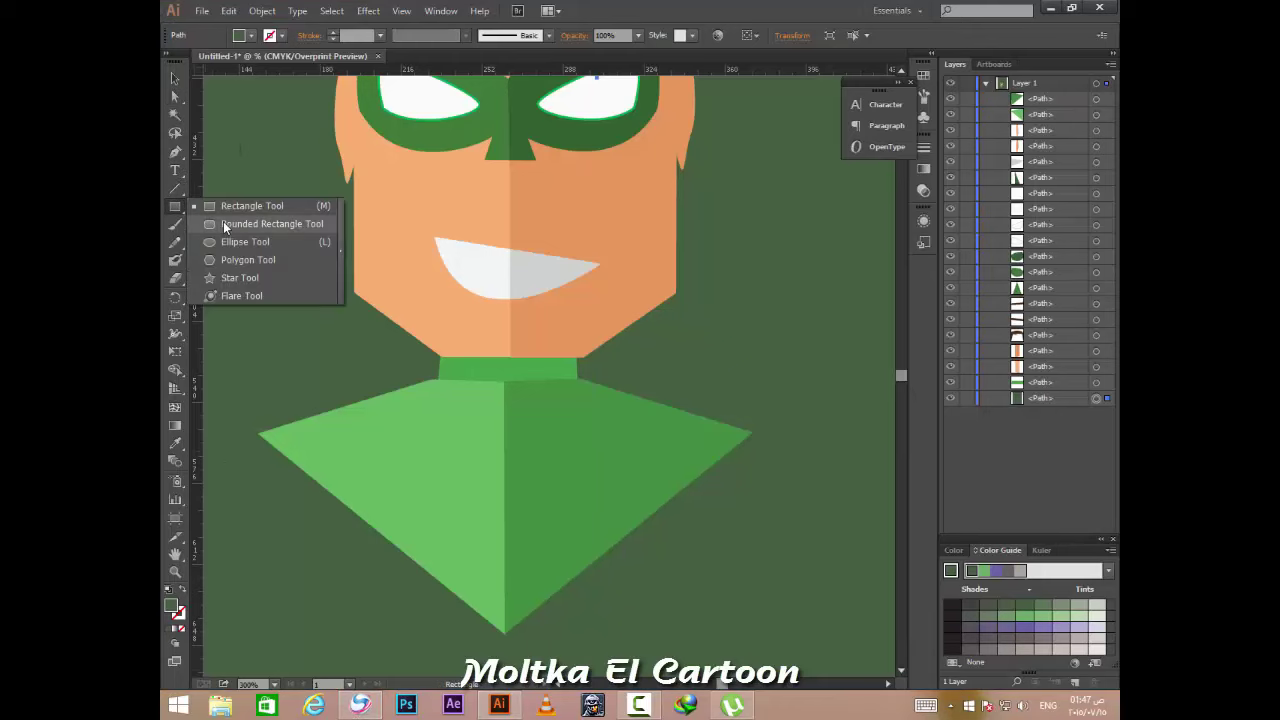
left_click(231, 244)
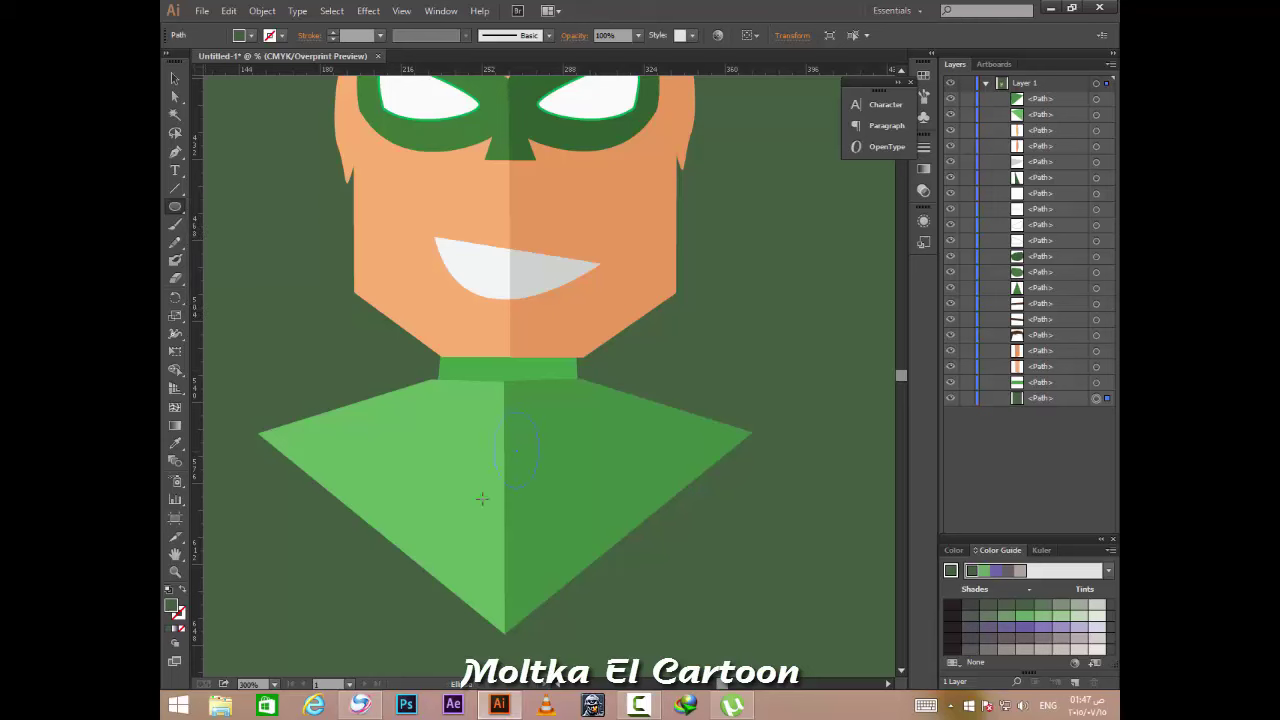
left_click_drag(418, 526, 416, 526)
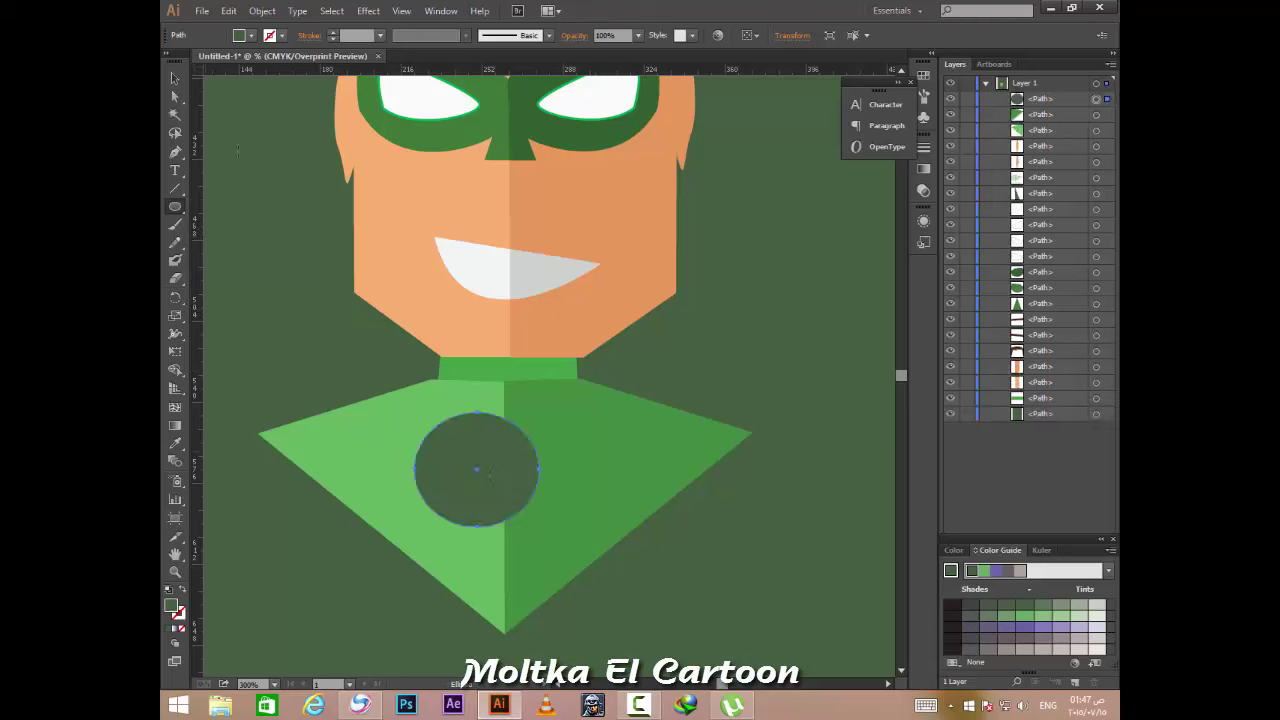
key("v")
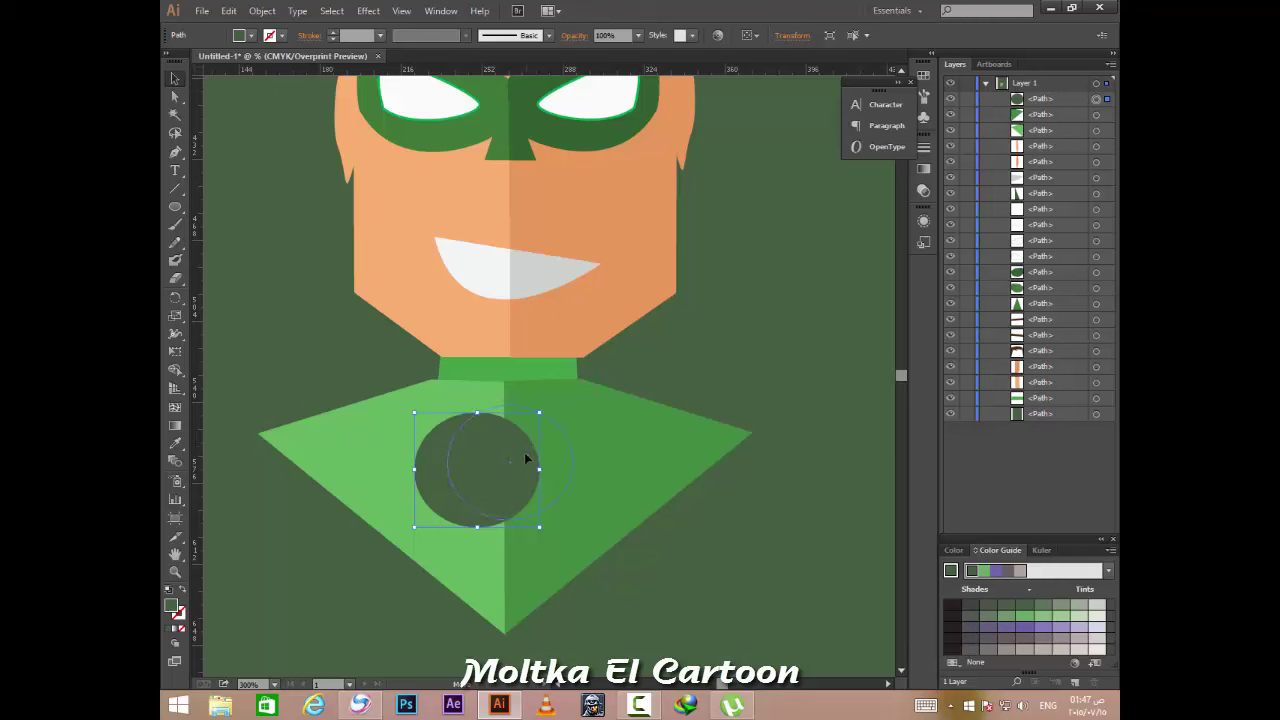
left_click_drag(530, 447, 518, 446)
left_click(240, 35)
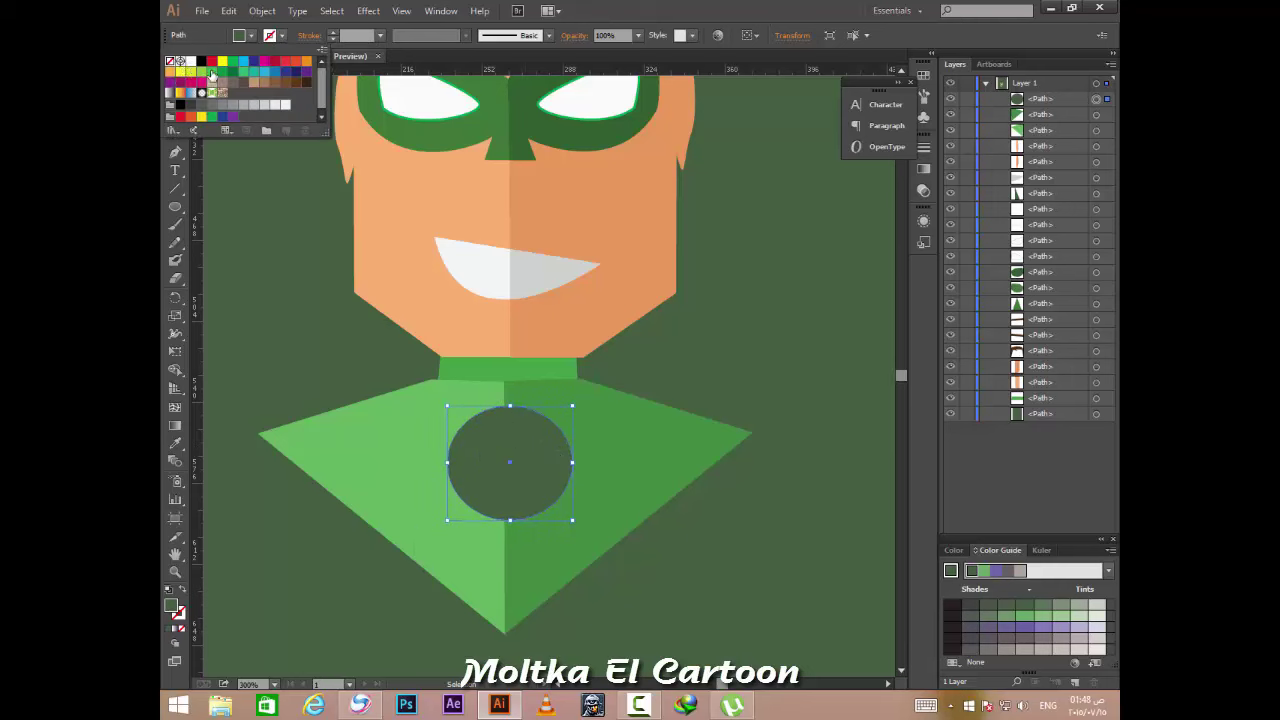
left_click(212, 74)
left_click(268, 35)
left_click(251, 36)
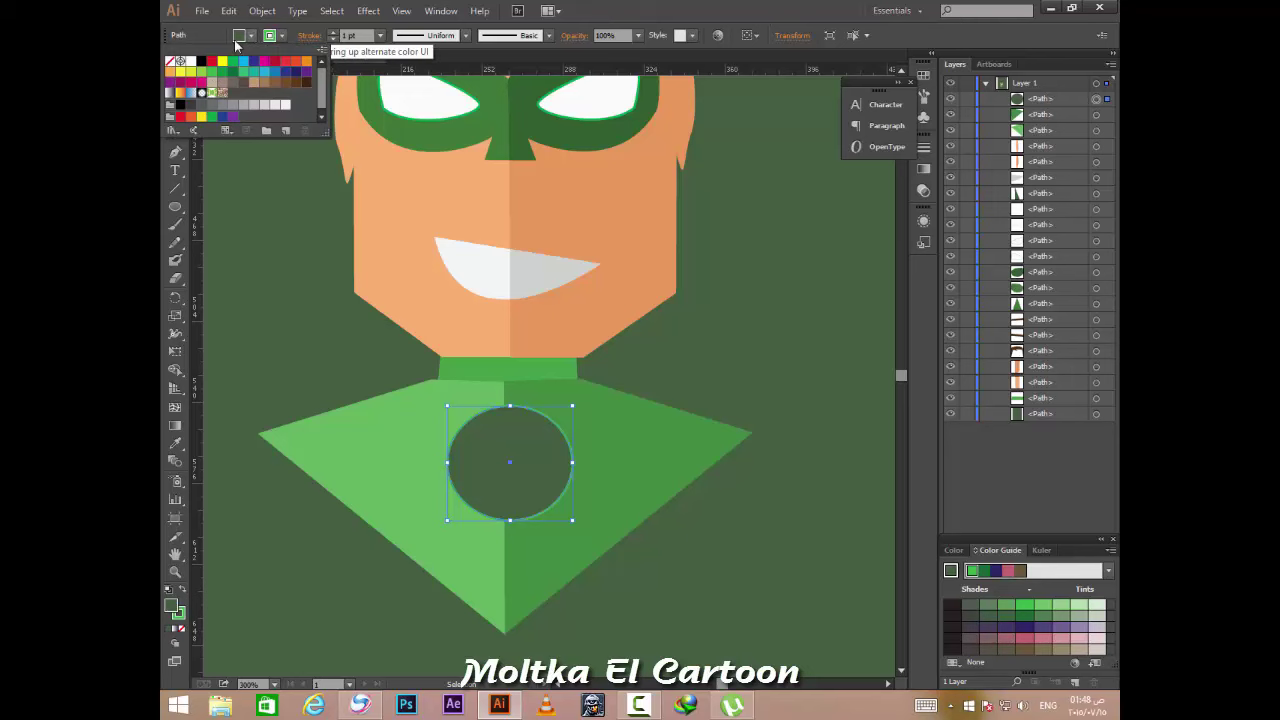
left_click(170, 62)
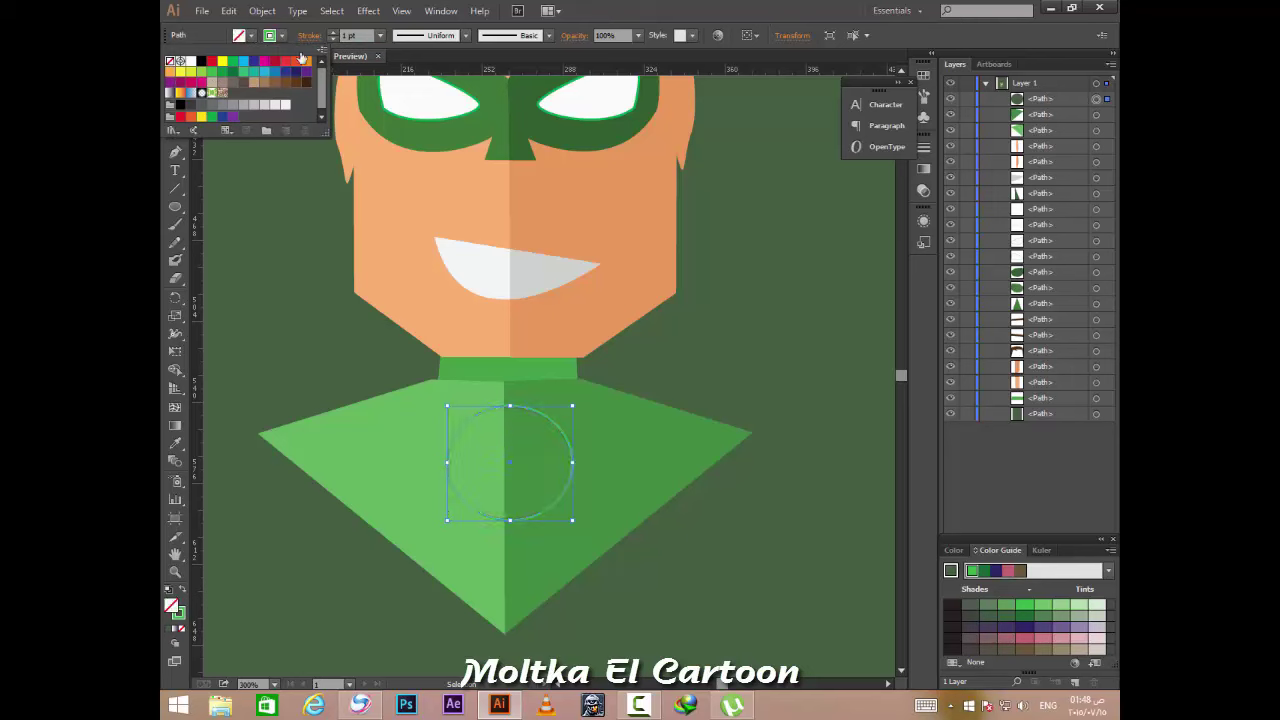
Set the ring's stroke weight to 9 pt.
left_click(333, 39)
left_click(333, 39)
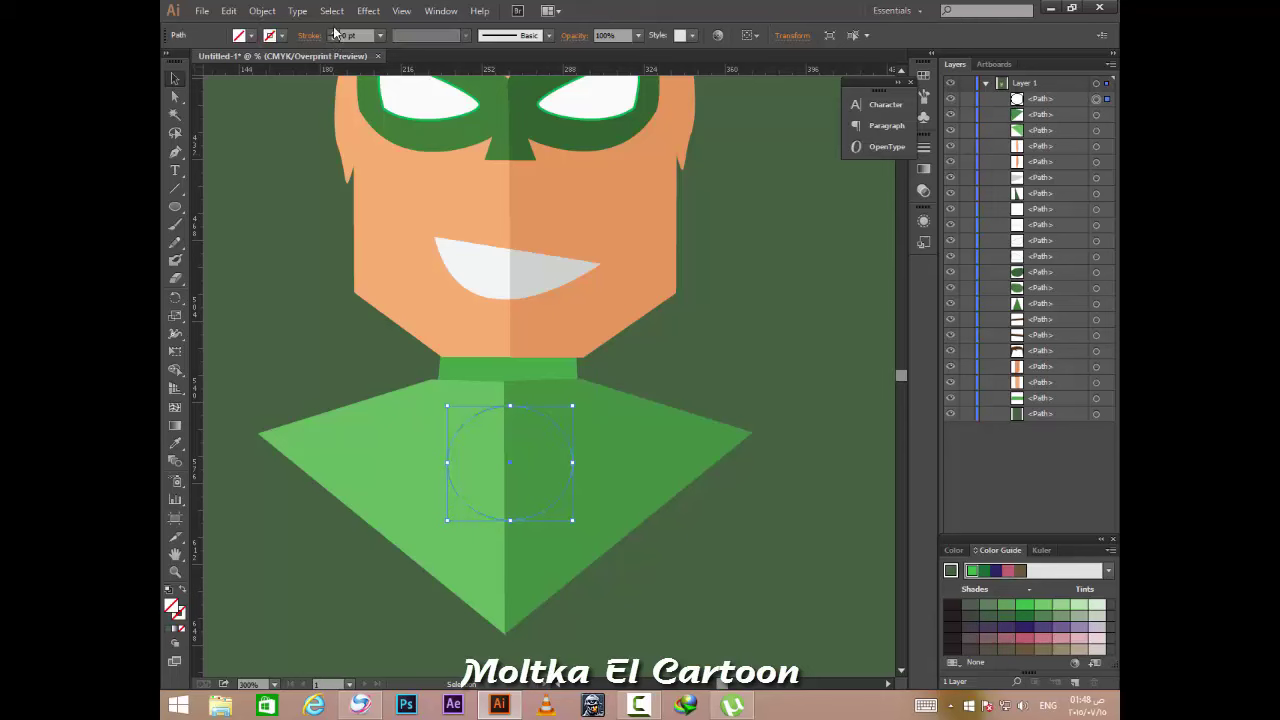
left_click(333, 31)
left_click(333, 31)
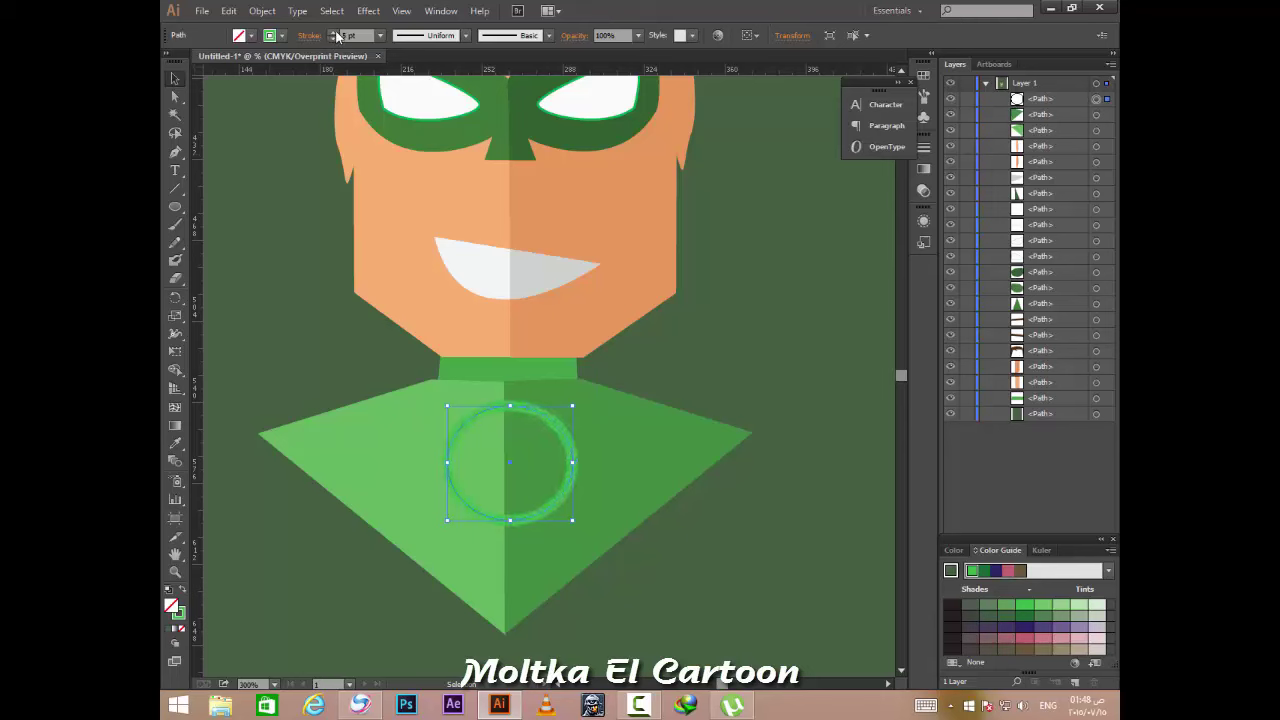
left_click(333, 31)
left_click(336, 31)
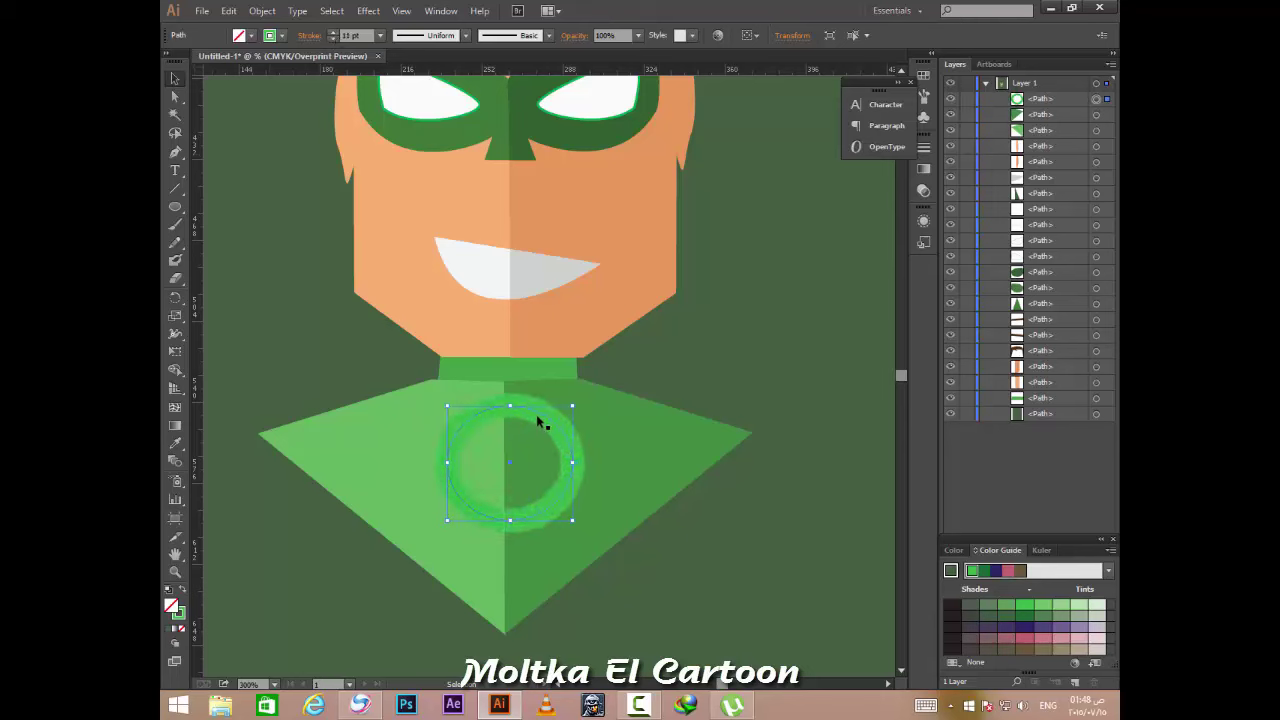
left_click(333, 39)
left_click(333, 39)
Change the ring's outline colour to dark grey 333333.
double_click(180, 614)
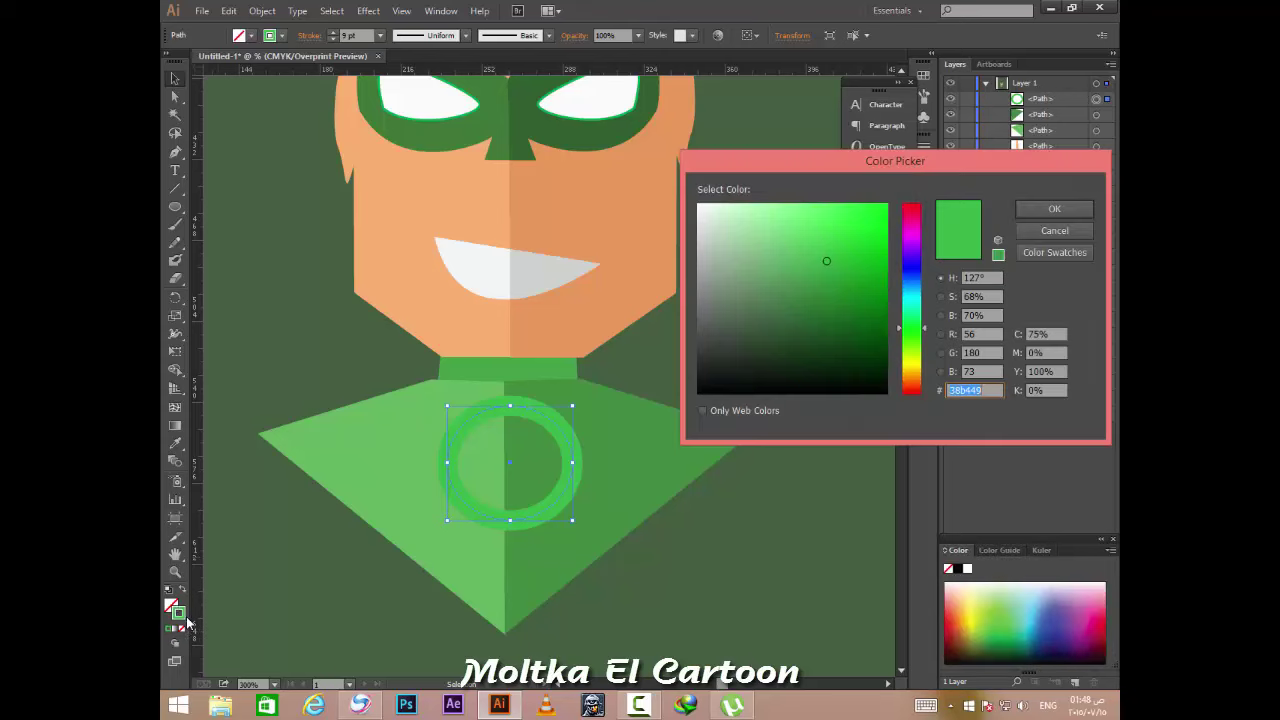
left_click_drag(730, 298, 697, 306)
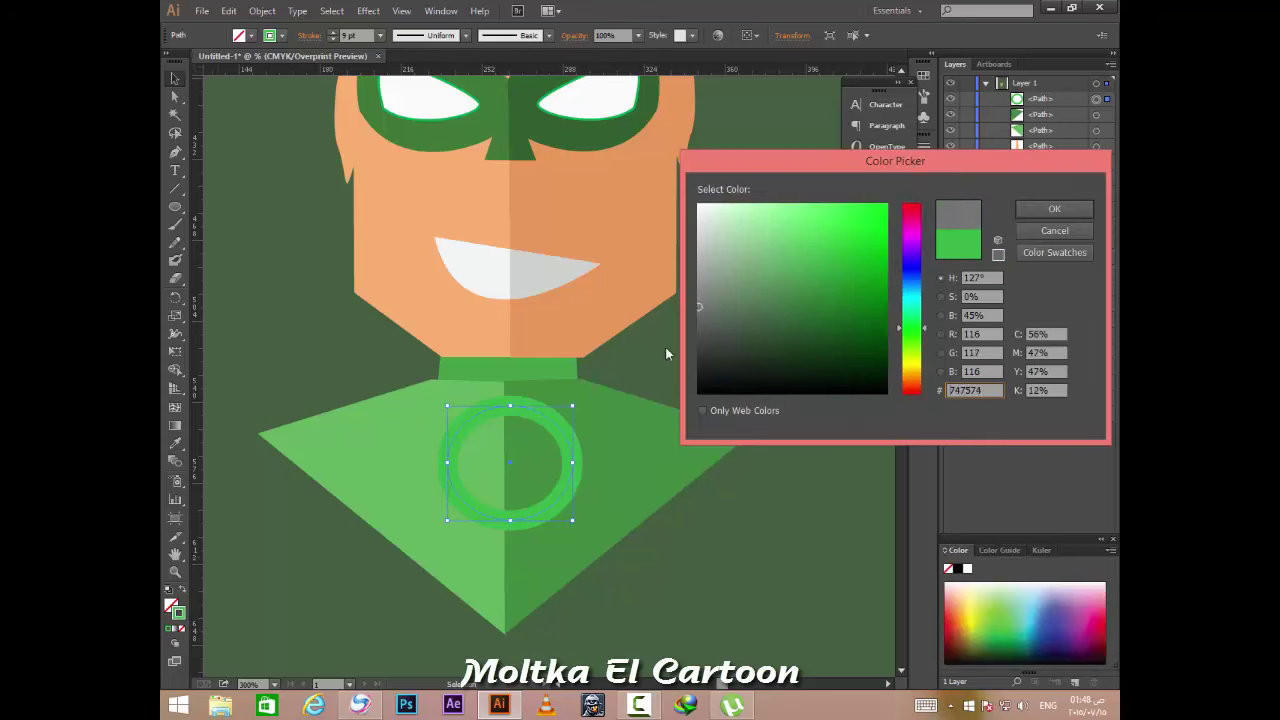
left_click(358, 706)
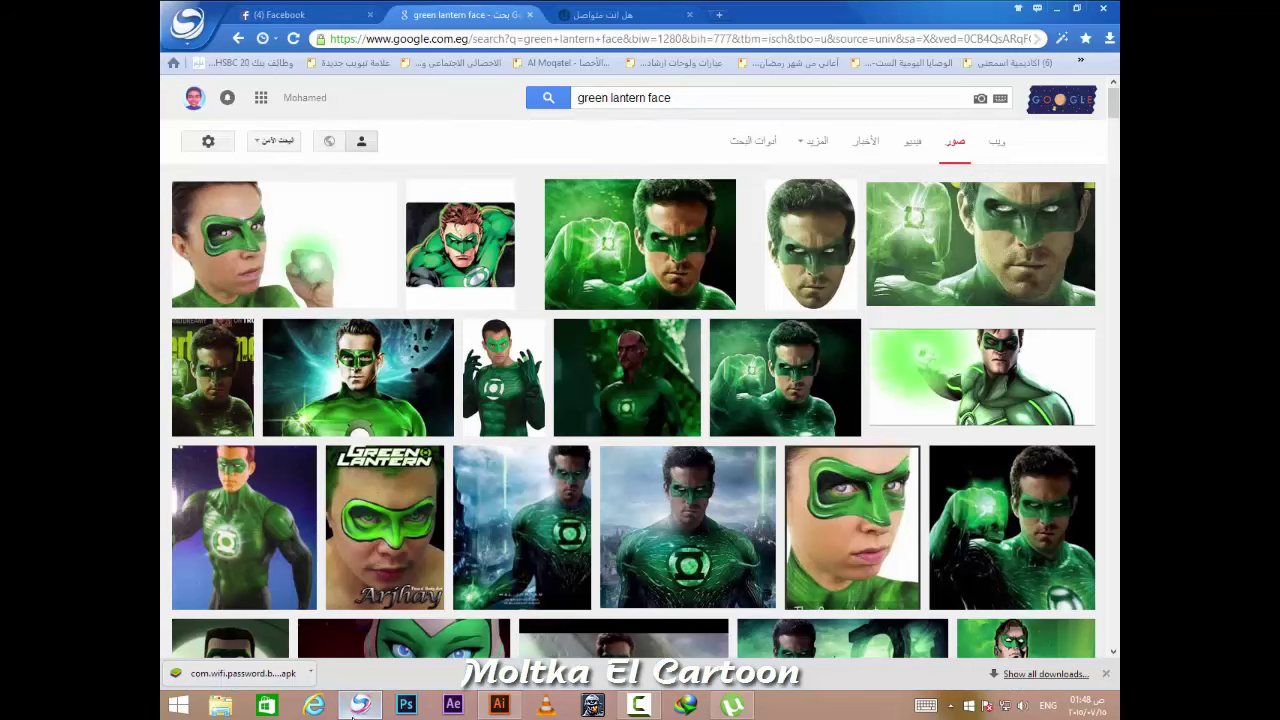
left_click(358, 706)
left_click_drag(709, 348, 697, 357)
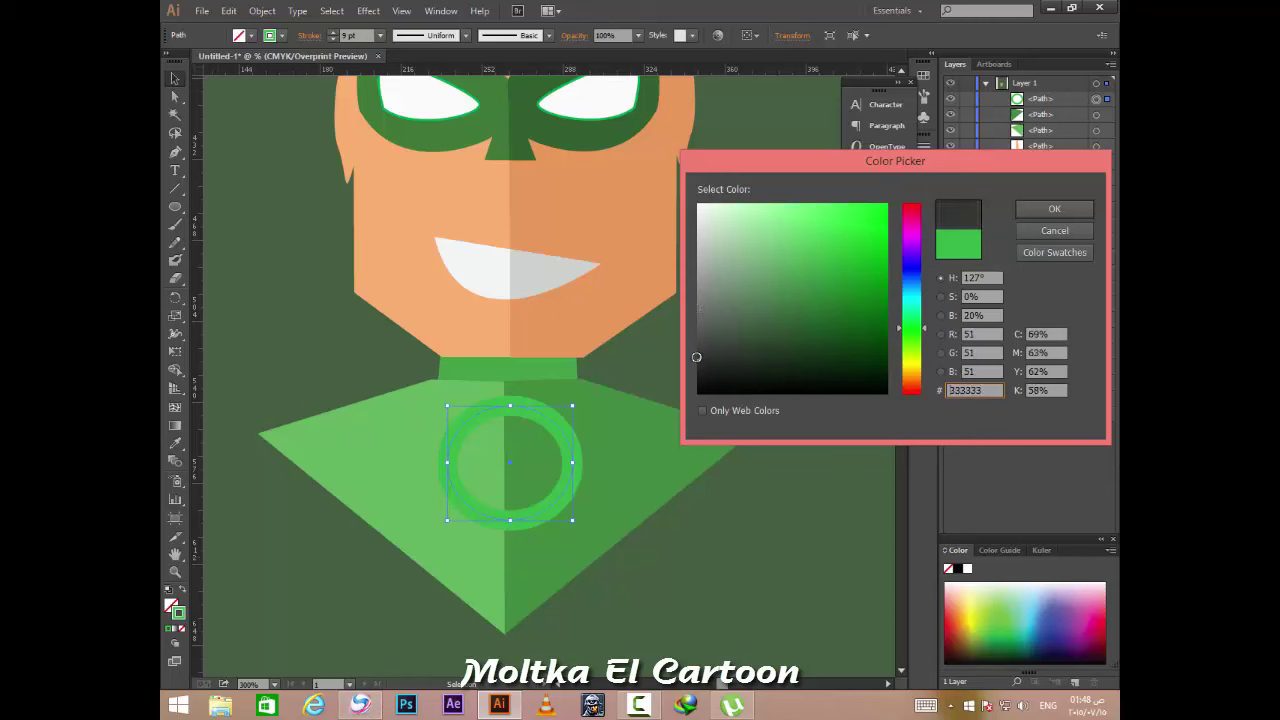
key("Return")
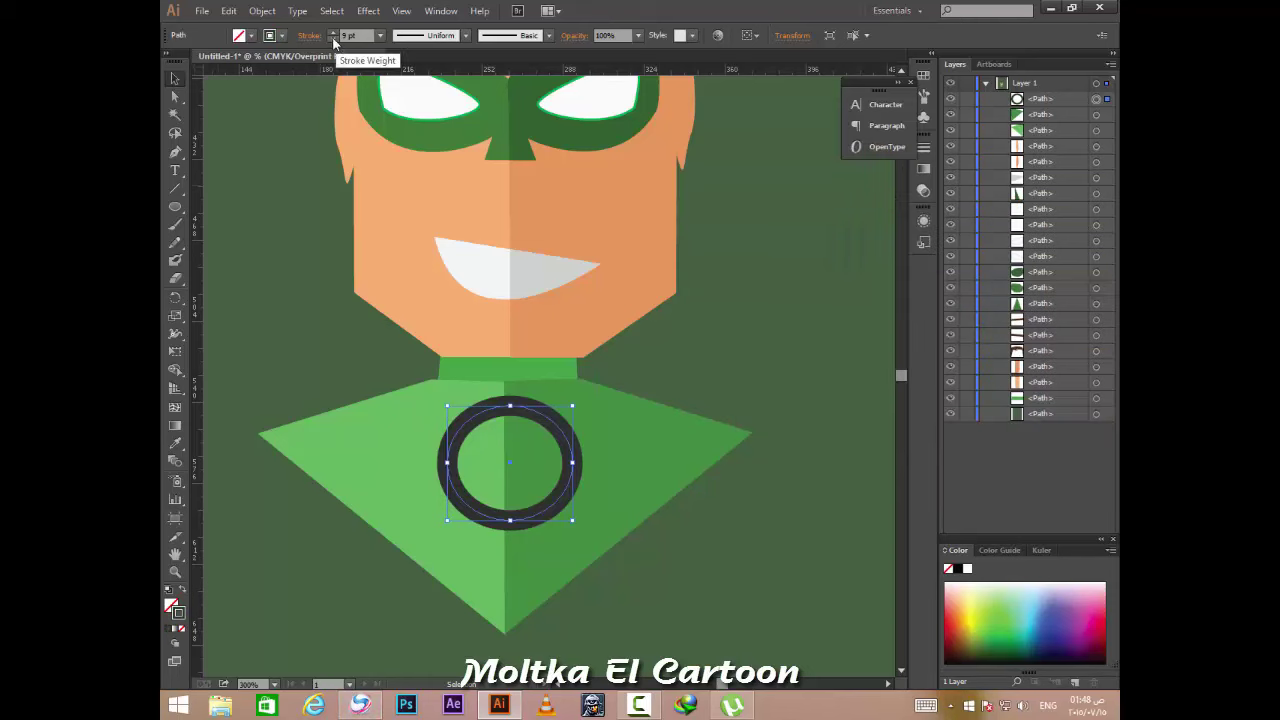
Thin the ring's outline to 7 pt and check it against the reference images.
left_click(333, 39)
left_click(333, 39)
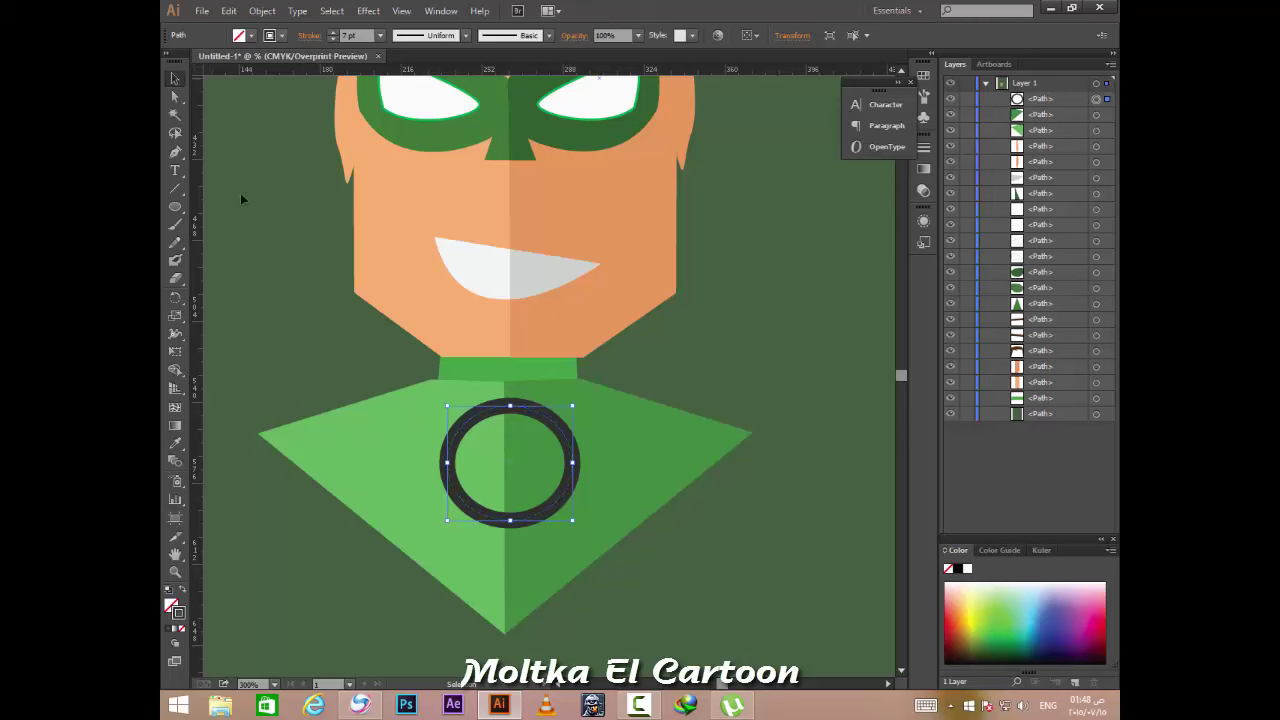
left_click(536, 505)
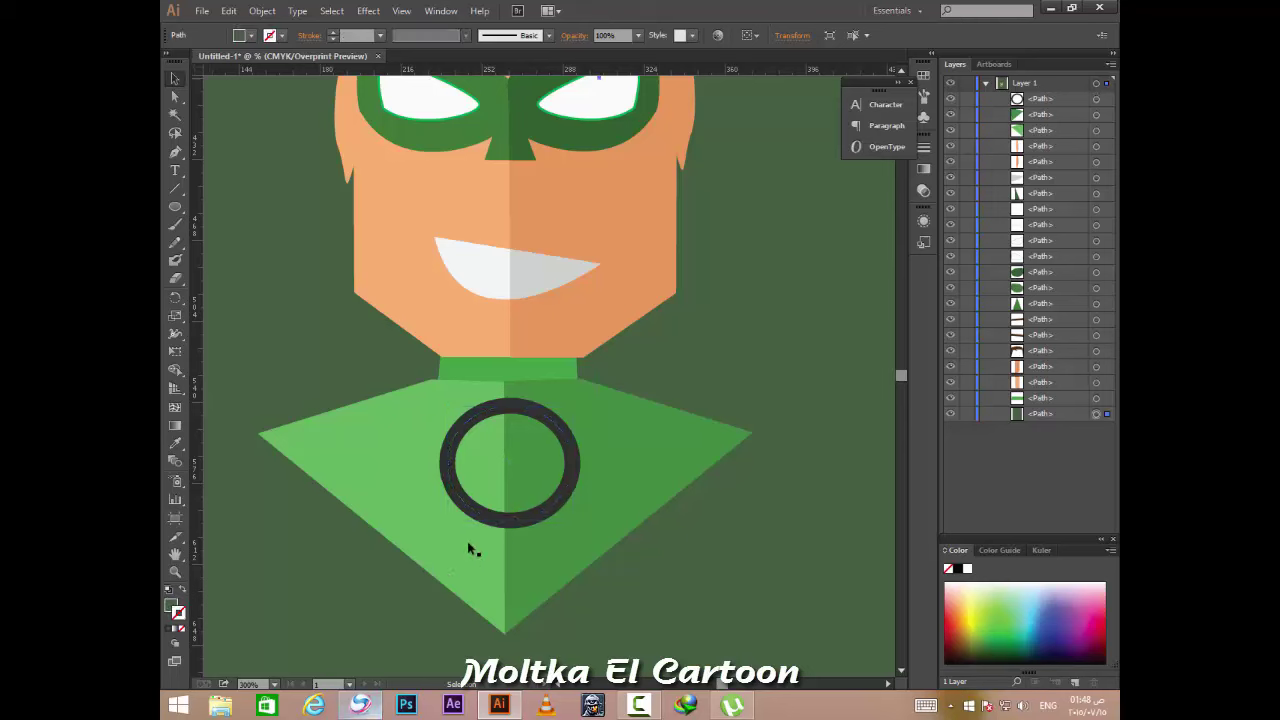
left_click(530, 522)
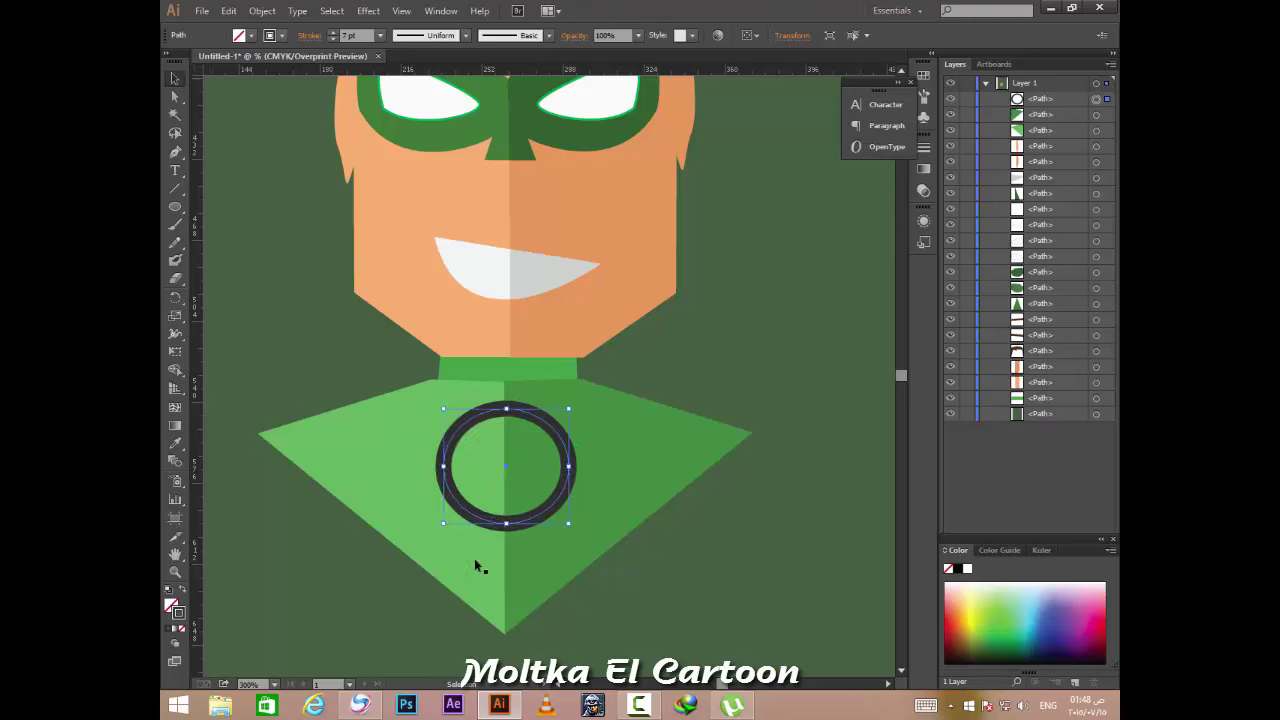
left_click(358, 706)
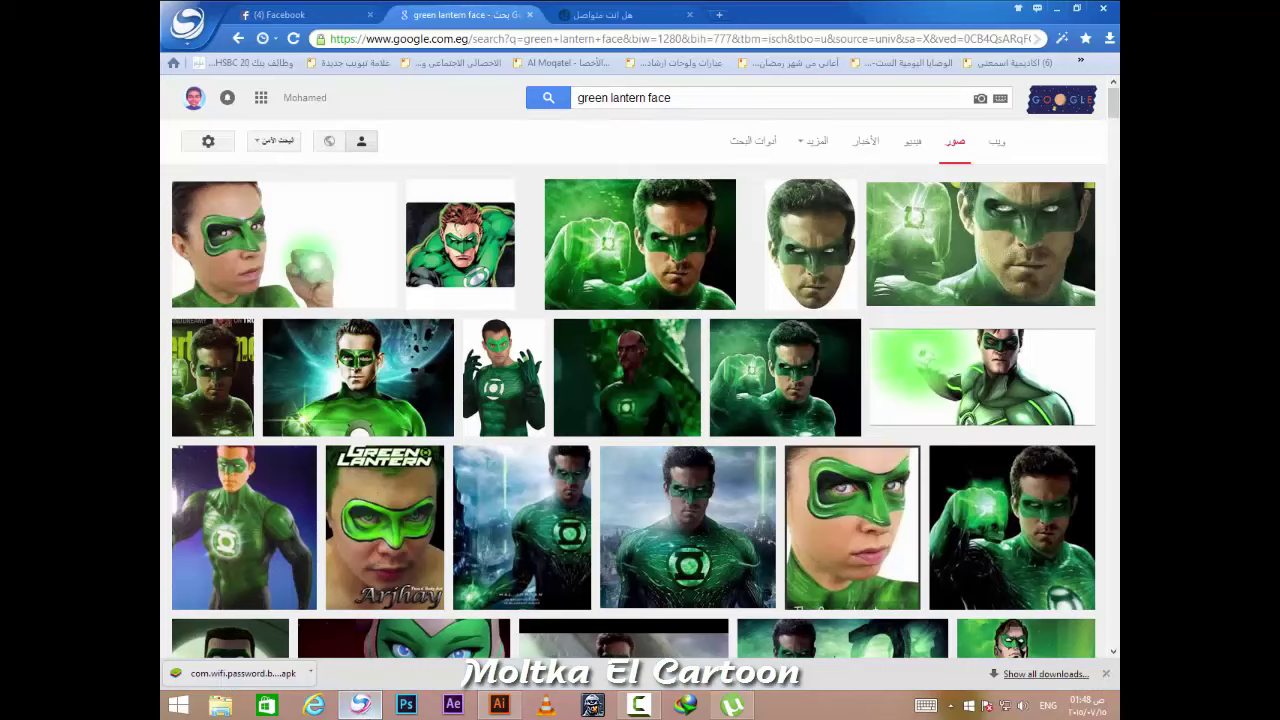
left_click(358, 706)
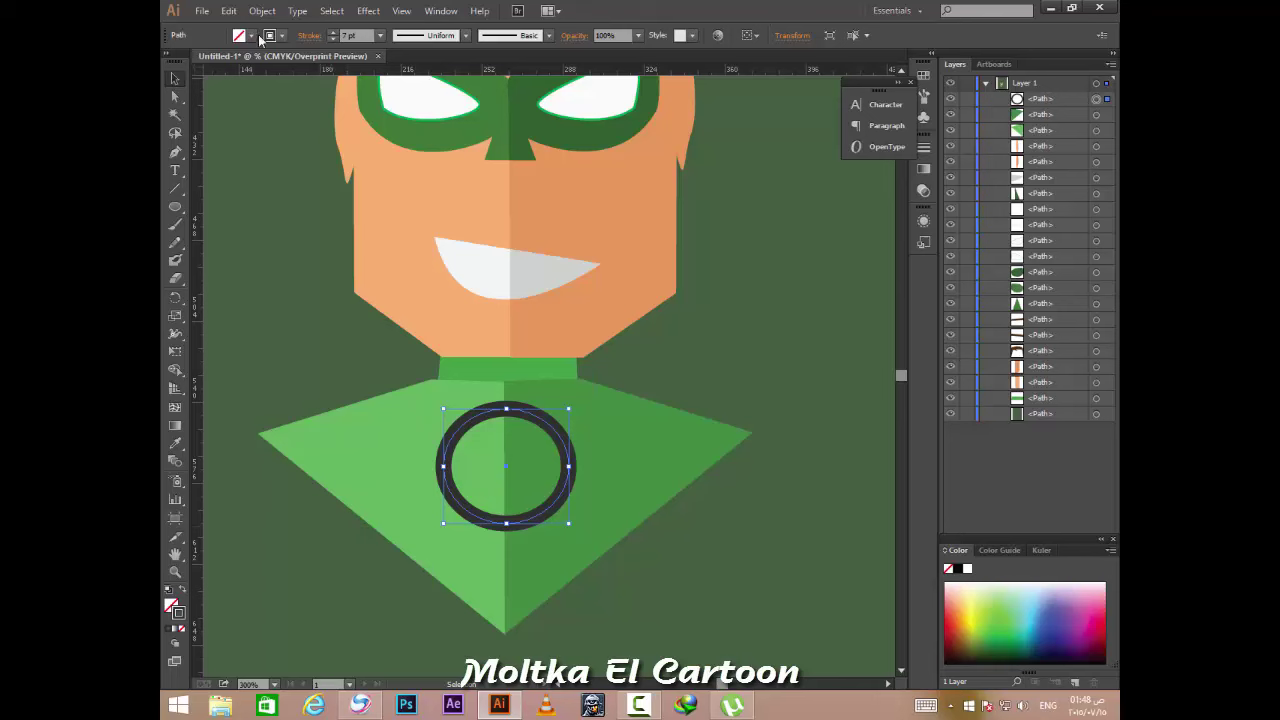
Fill the ring with light yellow-green, after comparing darker greens against the references.
left_click(251, 36)
left_click(206, 73)
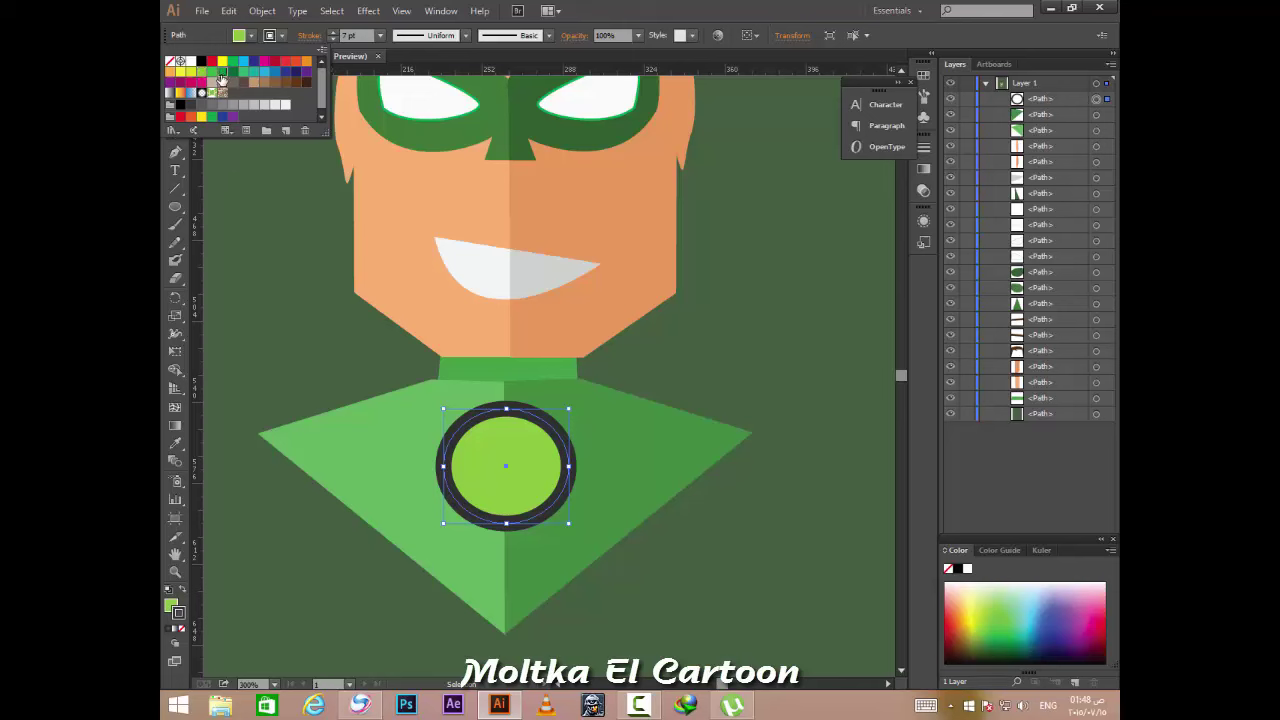
left_click(222, 80)
left_click(232, 73)
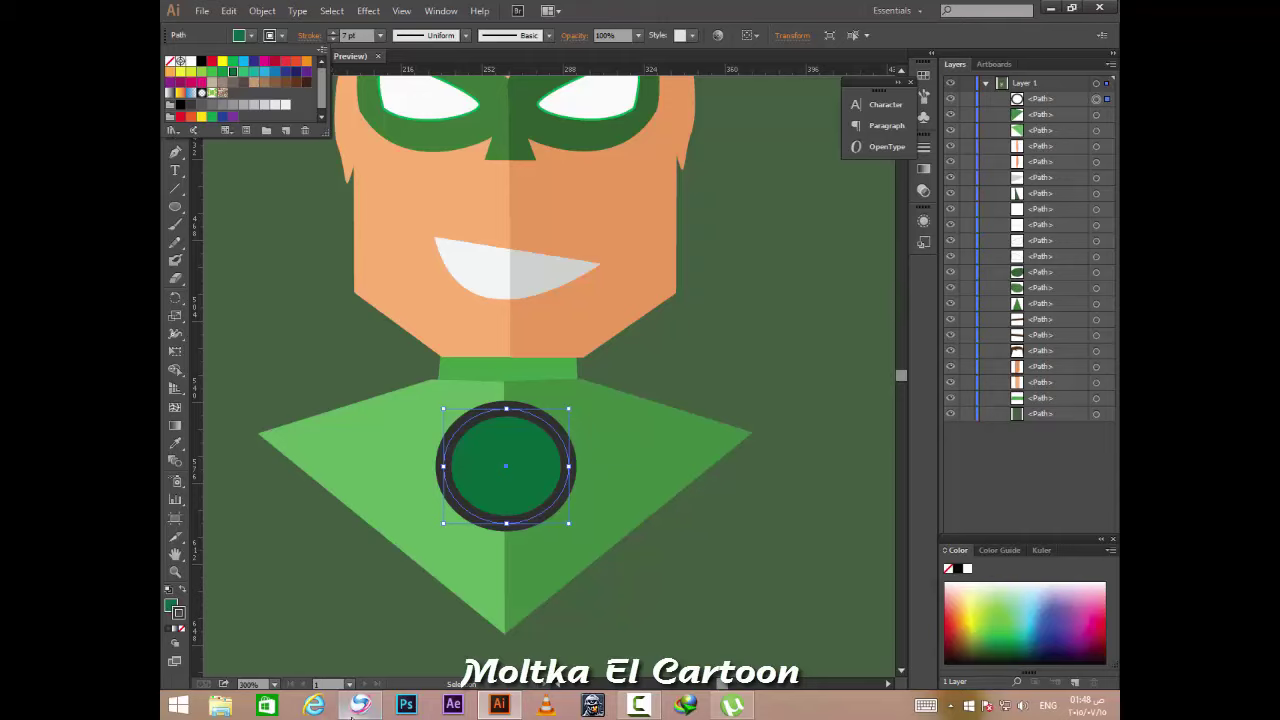
left_click(359, 706)
left_click(359, 706)
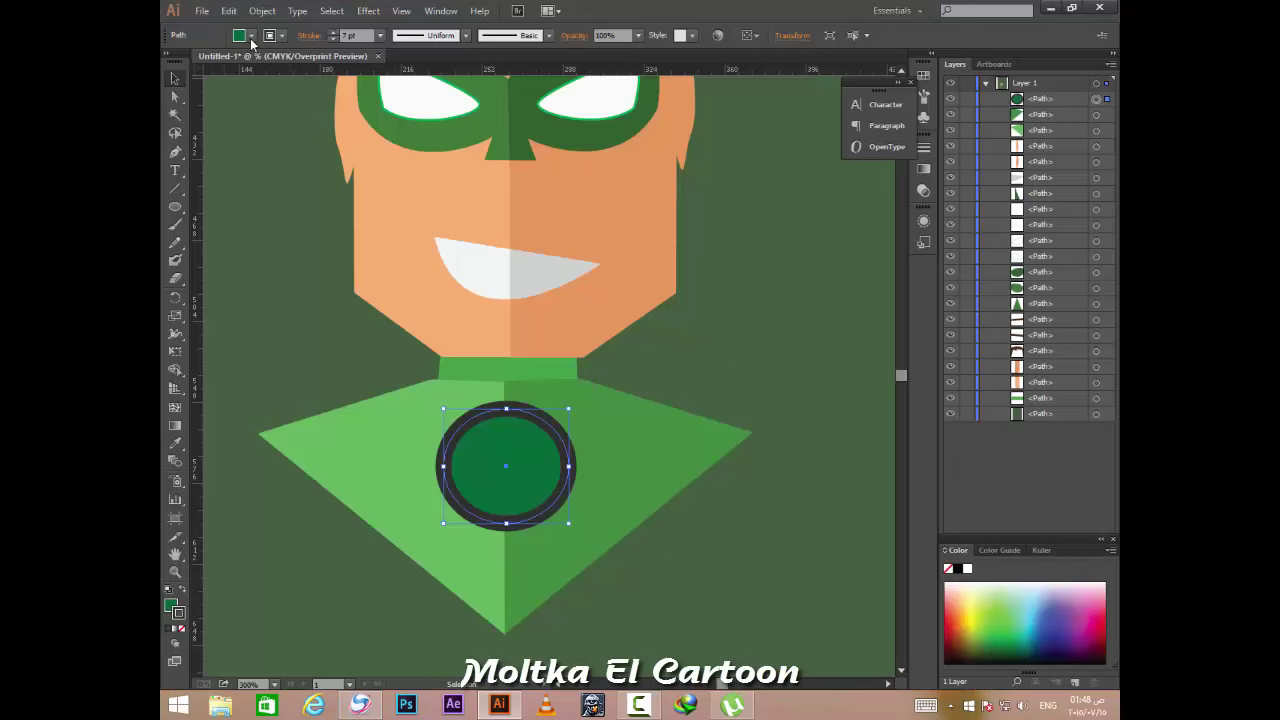
left_click(251, 38)
left_click(200, 76)
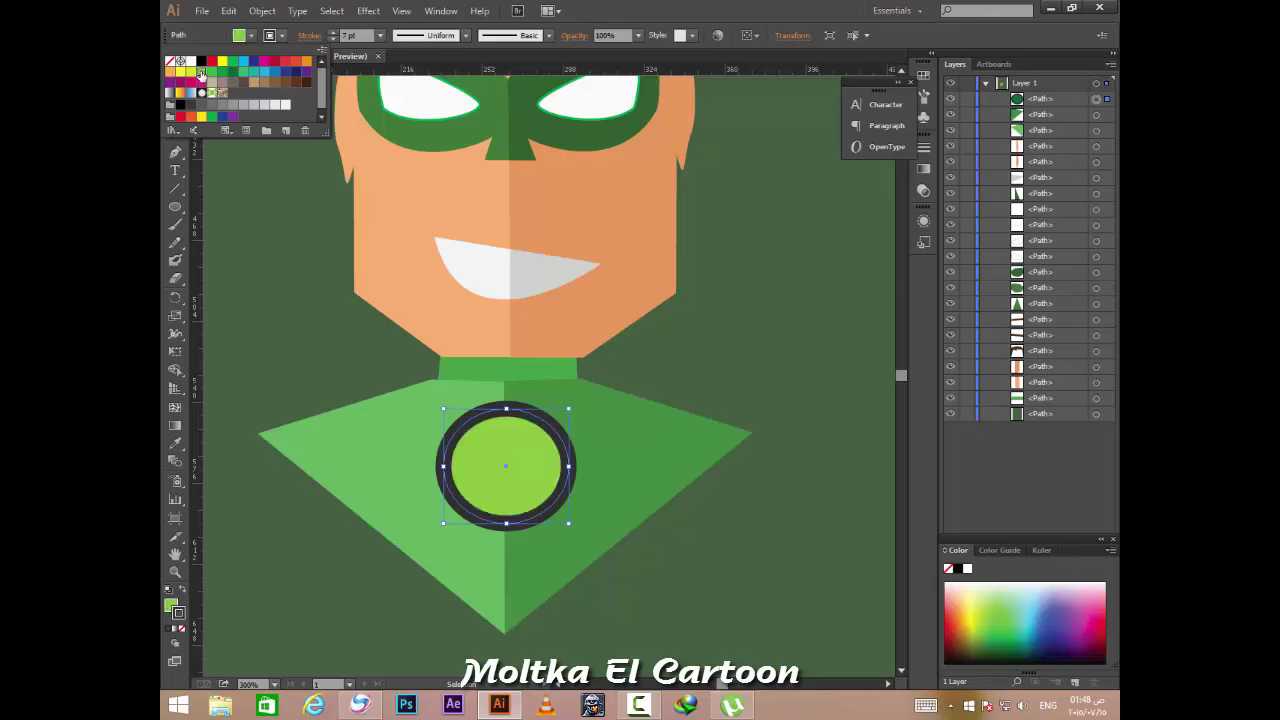
left_click(522, 497)
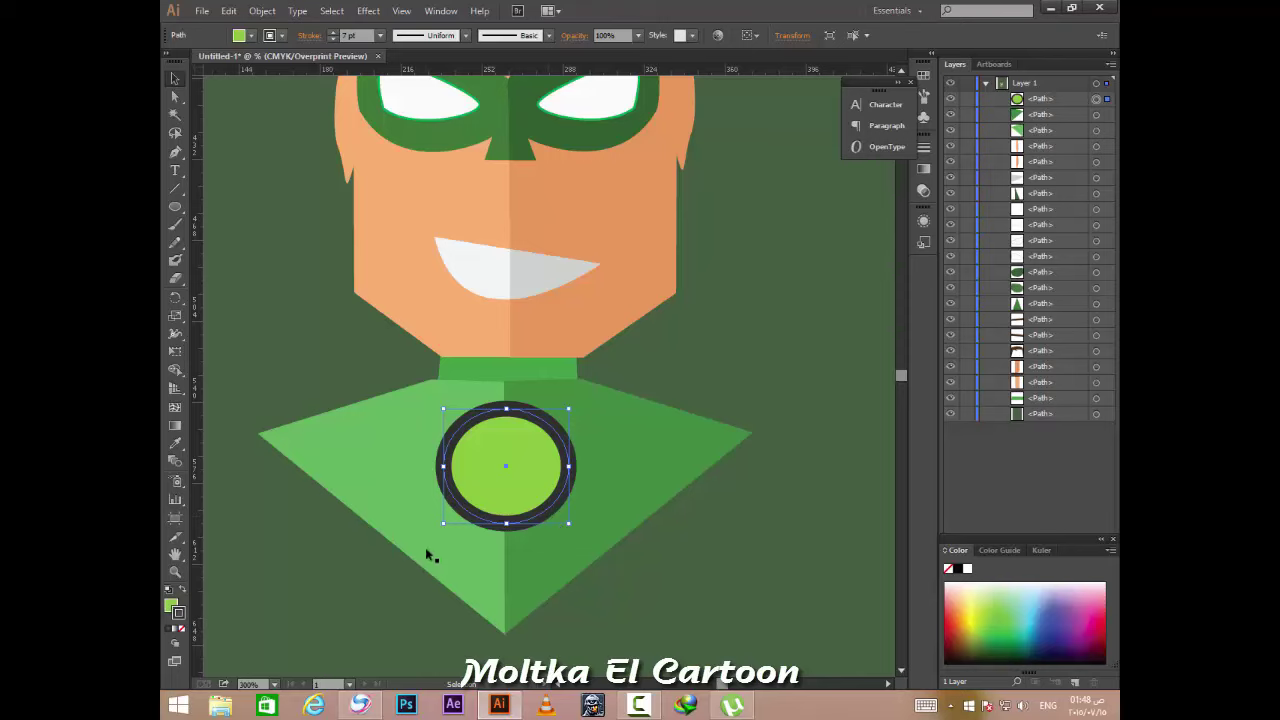
left_click(360, 705)
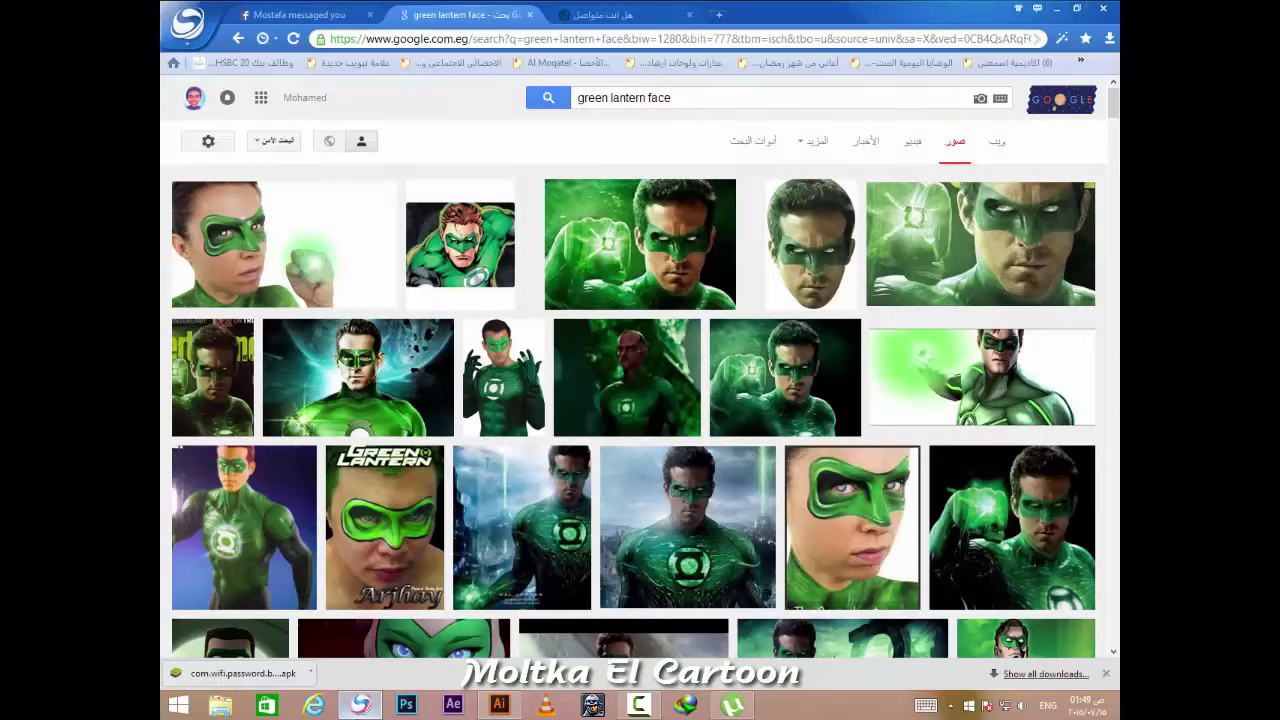
left_click(360, 705)
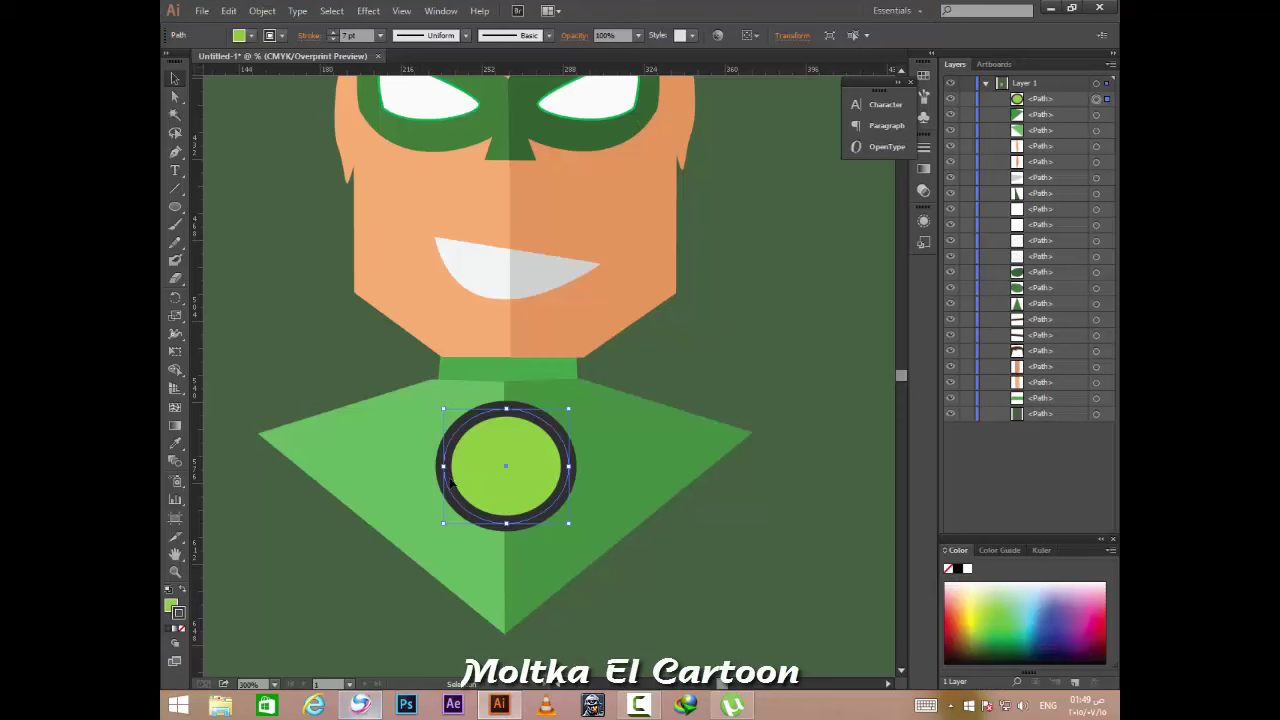
Make the chest ring's outline 4 pt and medium grey 565656, then deselect it.
left_click(333, 39)
left_click(333, 39)
left_click(333, 39)
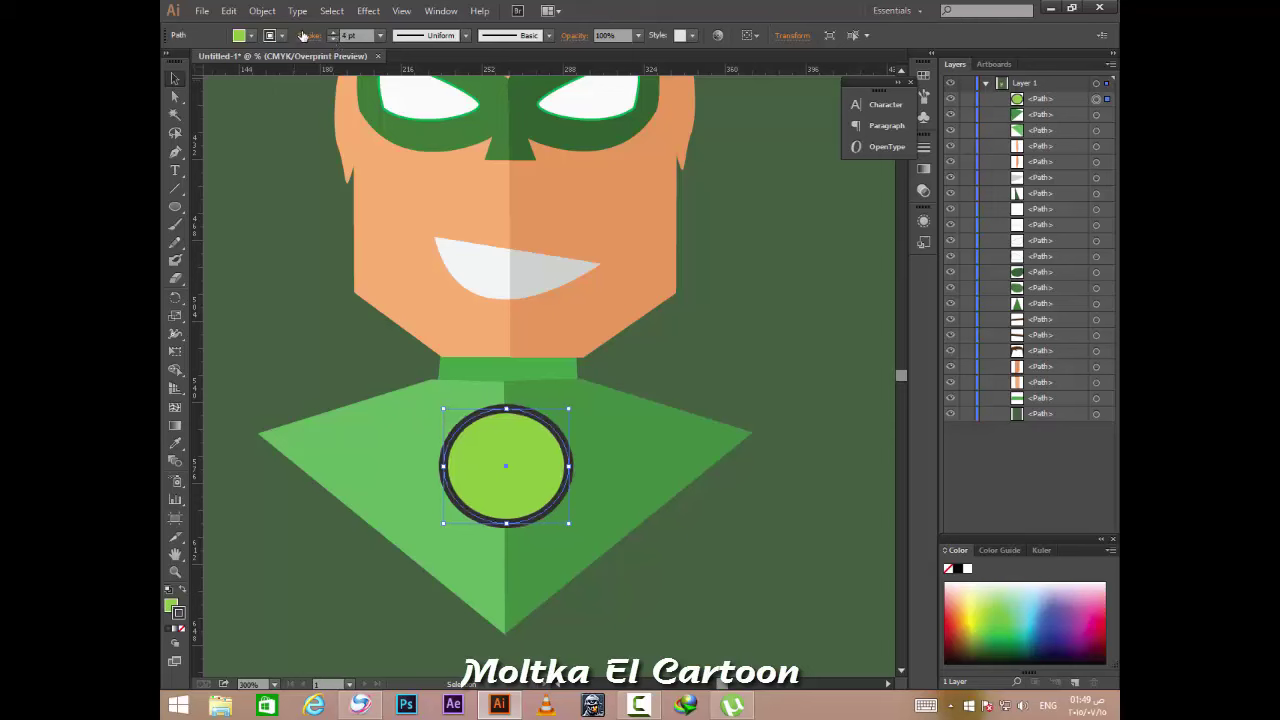
left_click(282, 35)
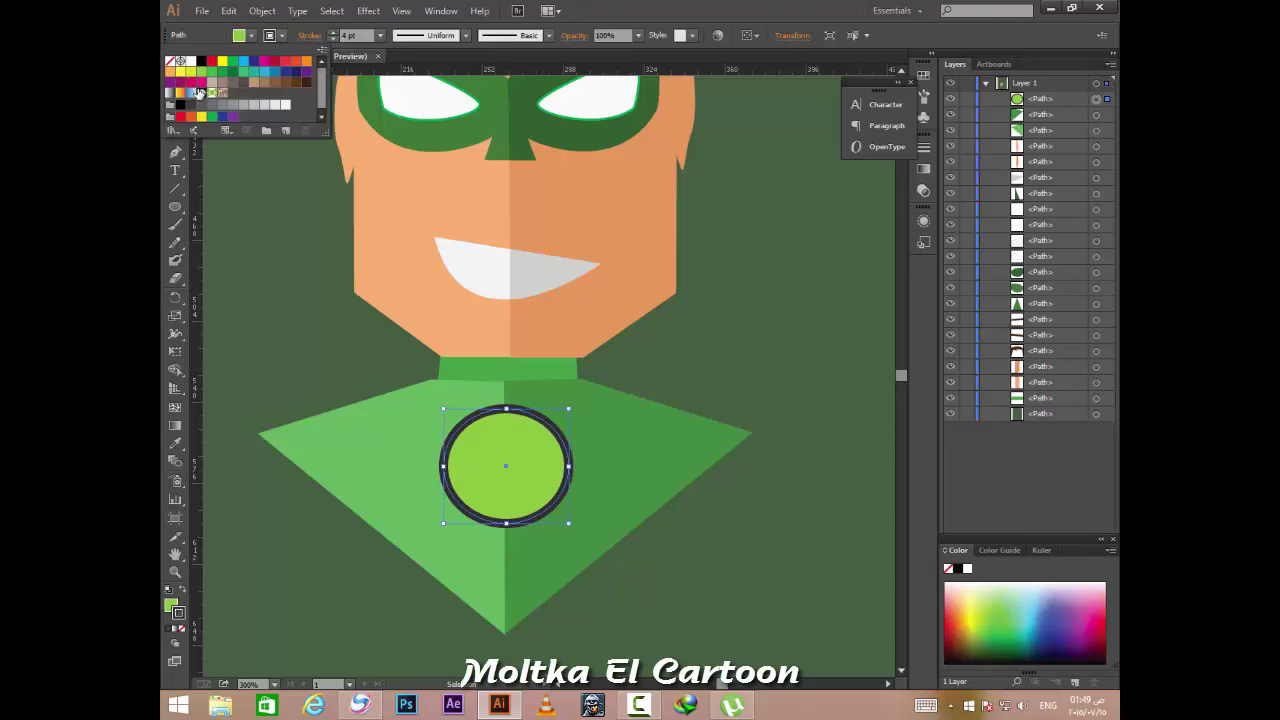
left_click(181, 615)
double_click(181, 615)
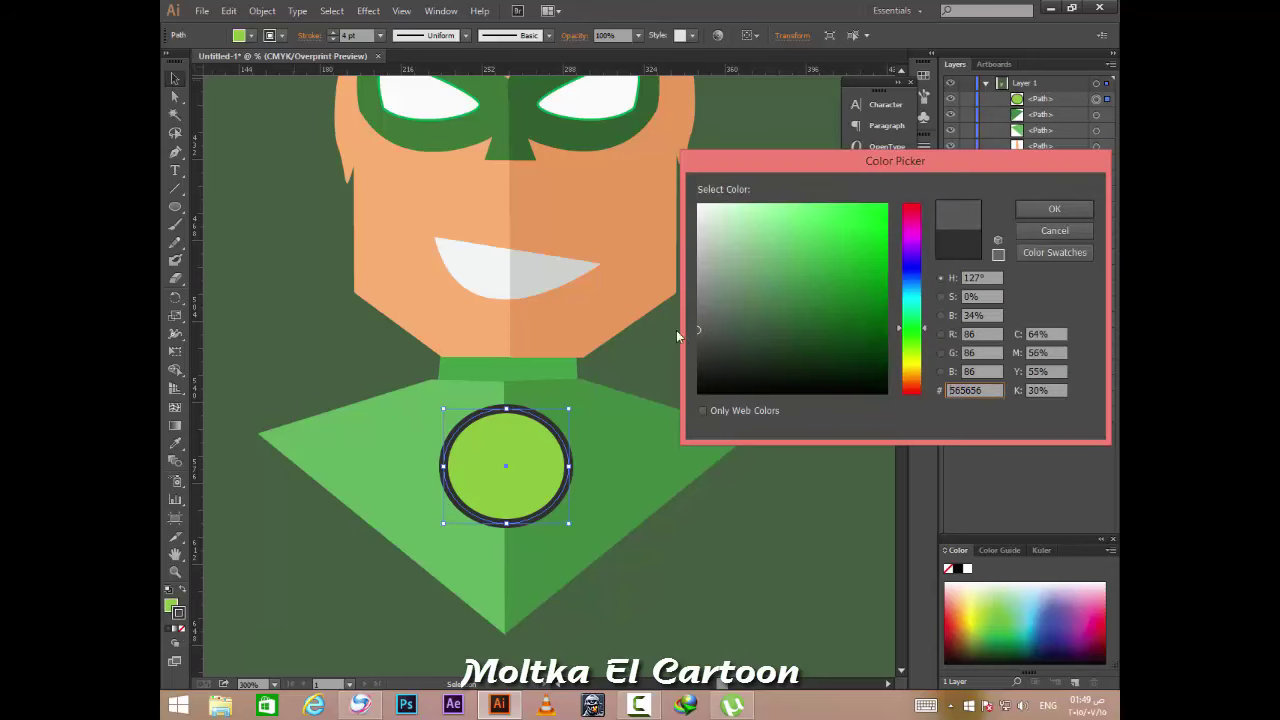
left_click(1054, 209)
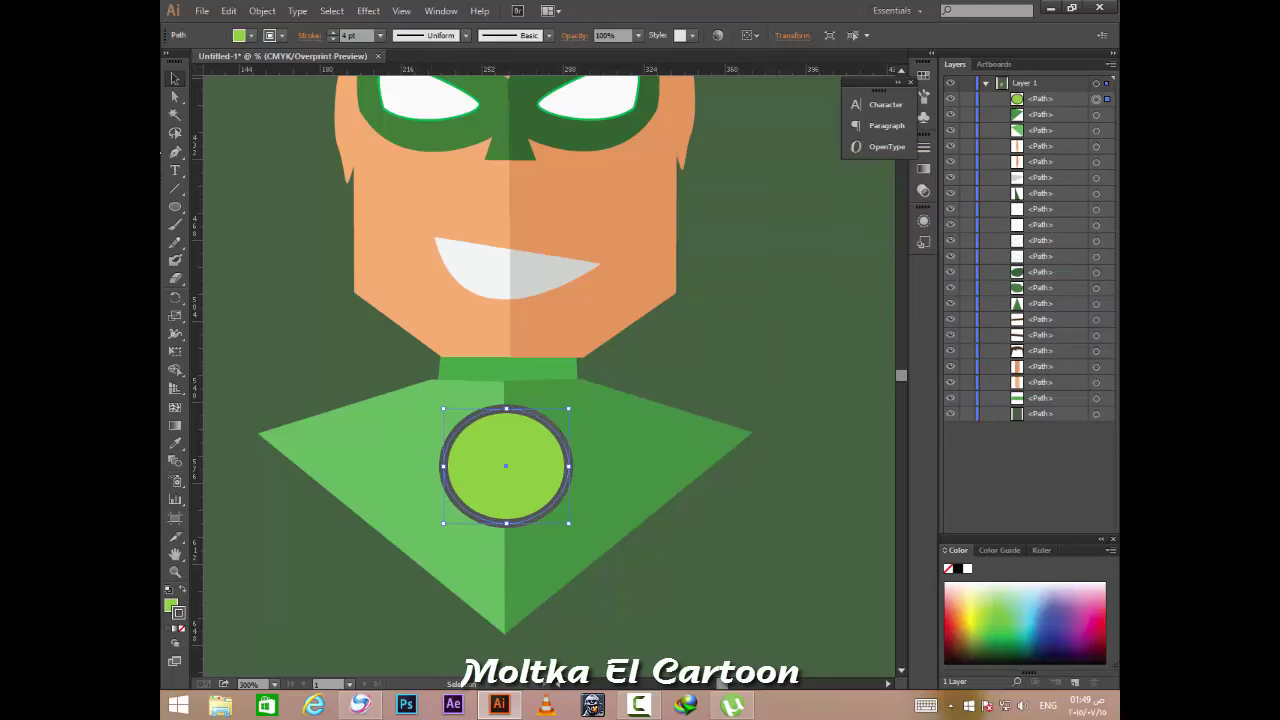
left_click(236, 225)
scroll(536, 493, "up", 1)
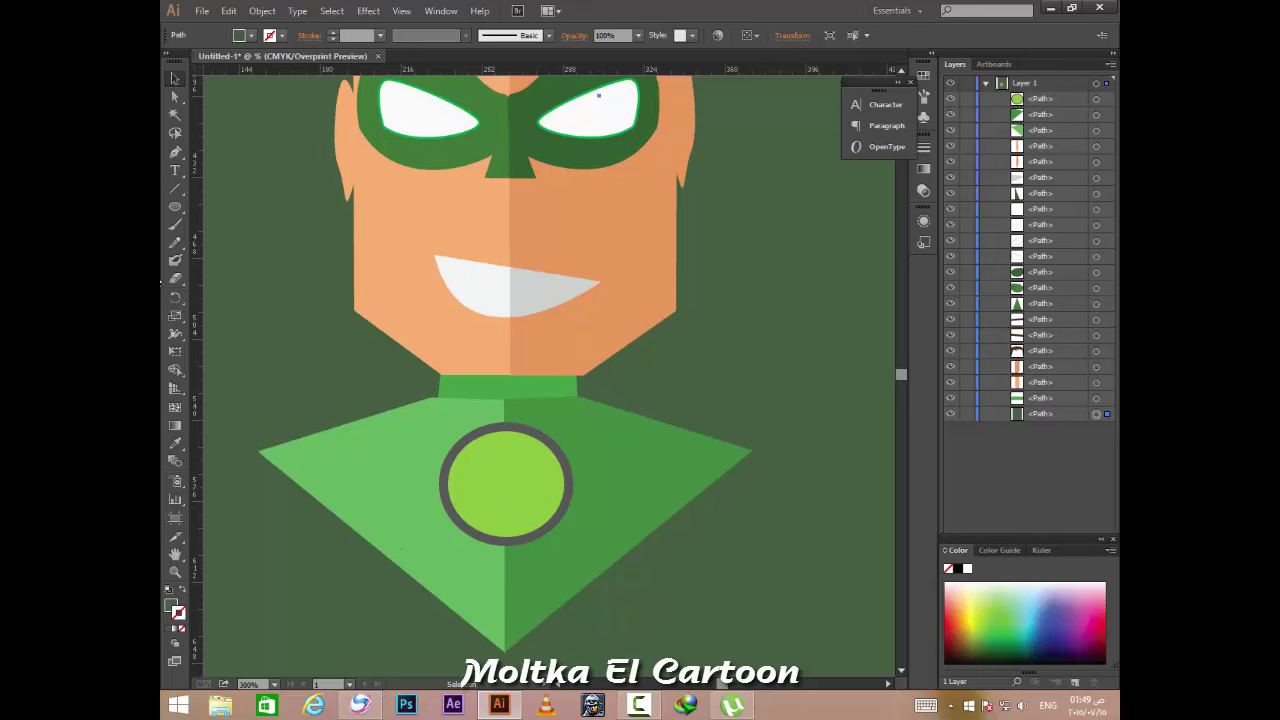
left_click_drag(175, 206, 214, 206)
Draw a dark bar across the upper chest circle and duplicate it near the circle's bottom.
scroll(496, 484, "up", 1)
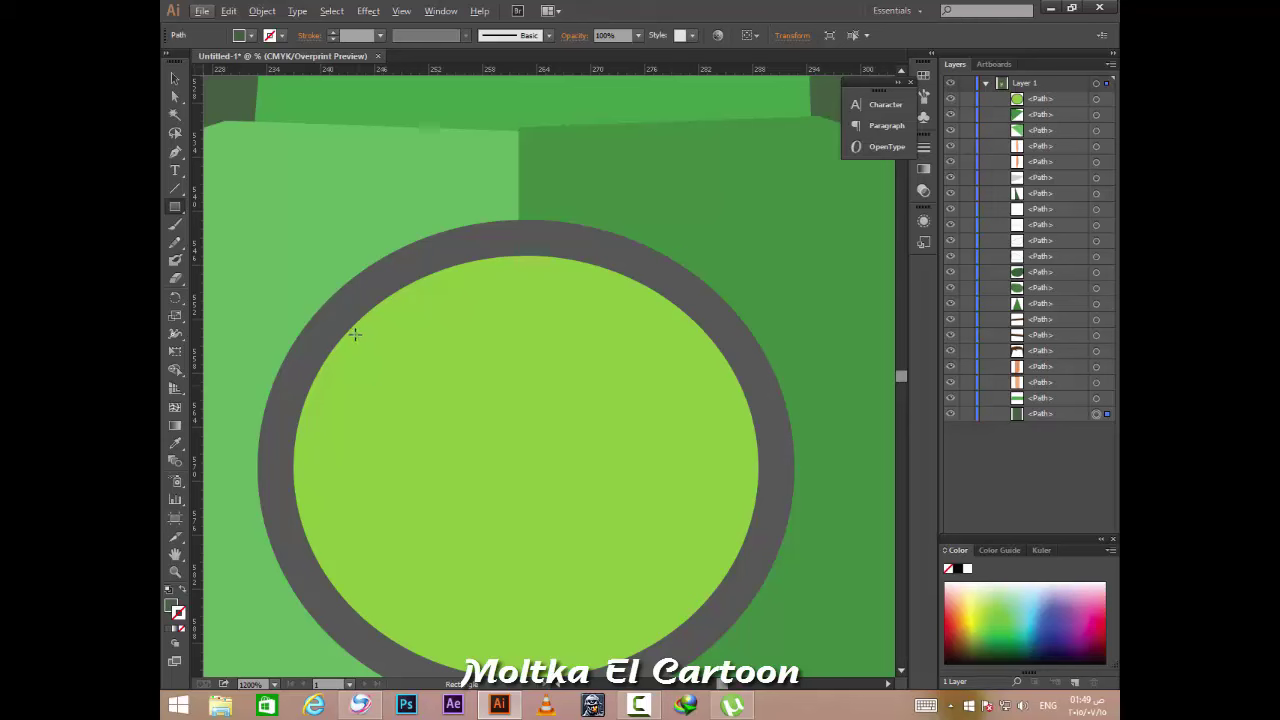
left_click_drag(354, 334, 698, 381)
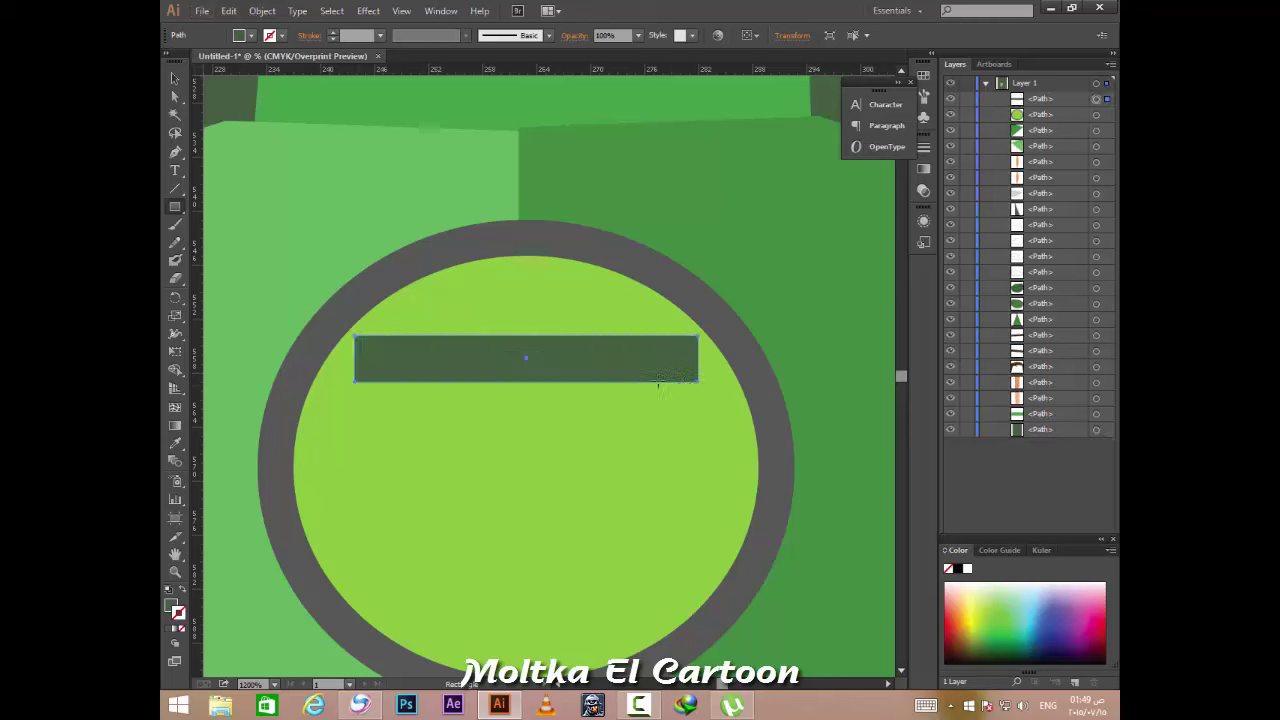
left_click_drag(356, 551, 700, 595)
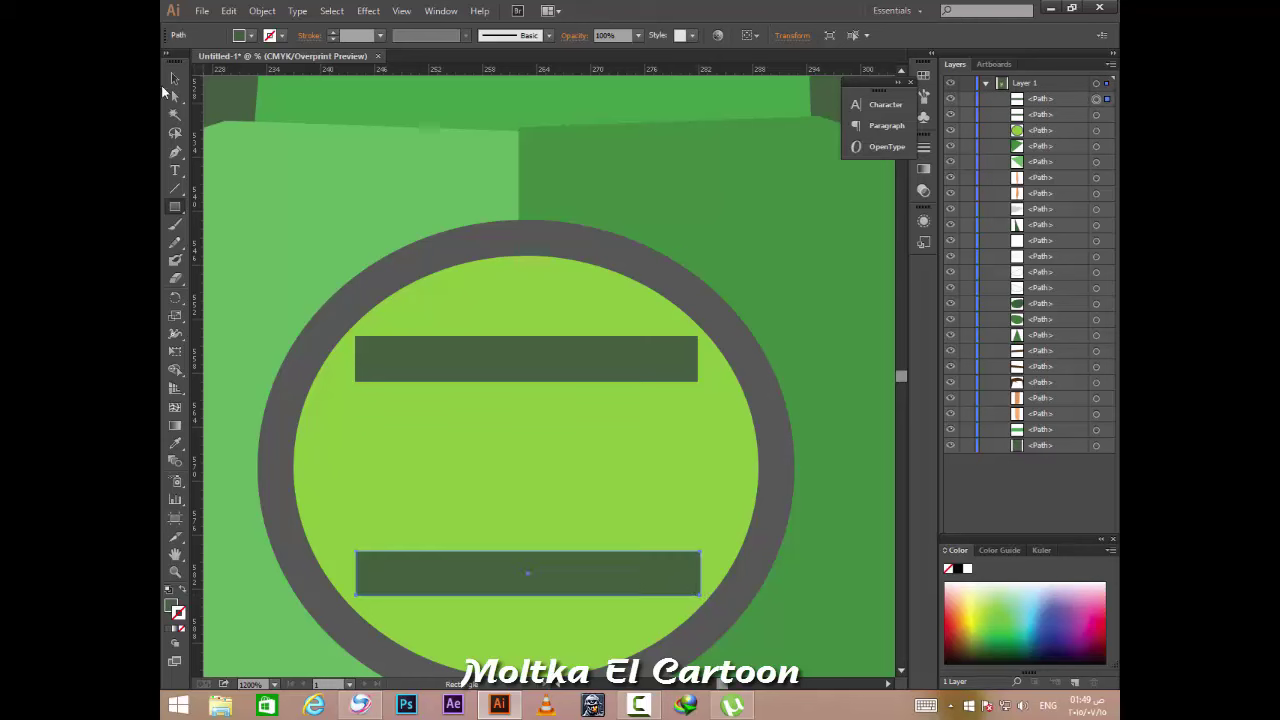
left_click(174, 79)
key("Delete")
key("a")
left_click(474, 376)
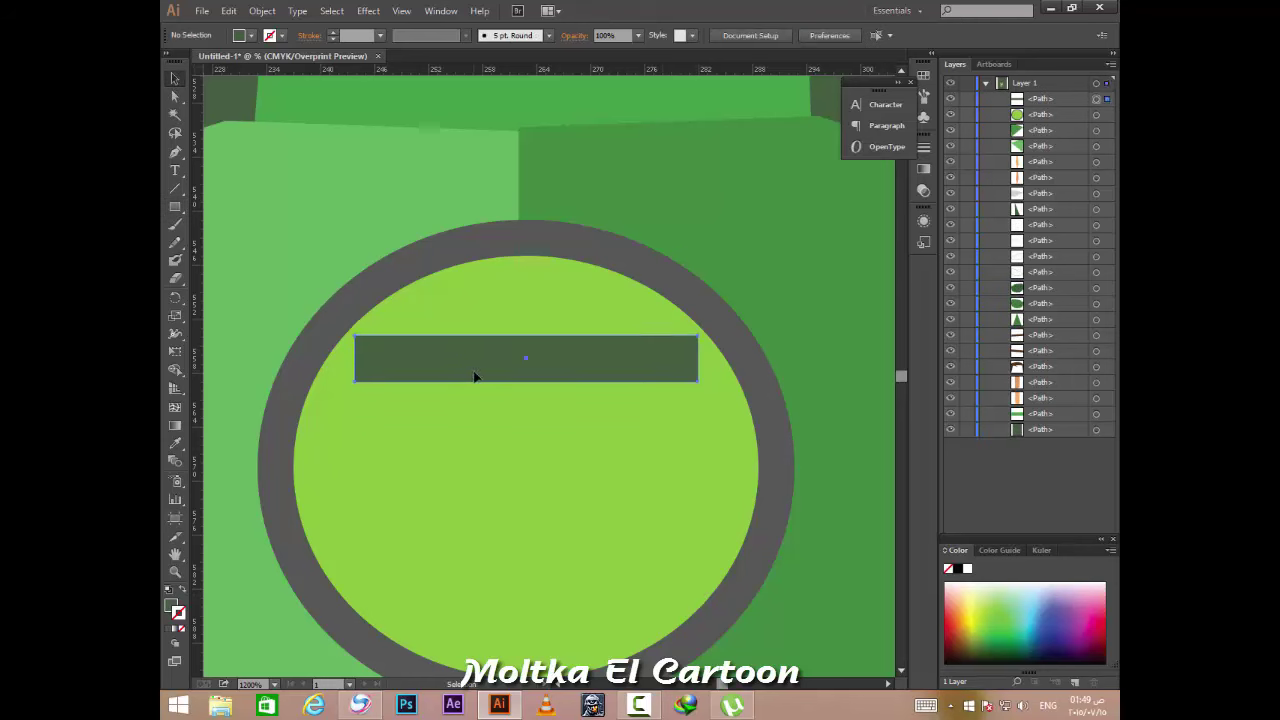
left_click_drag(520, 382, 480, 566)
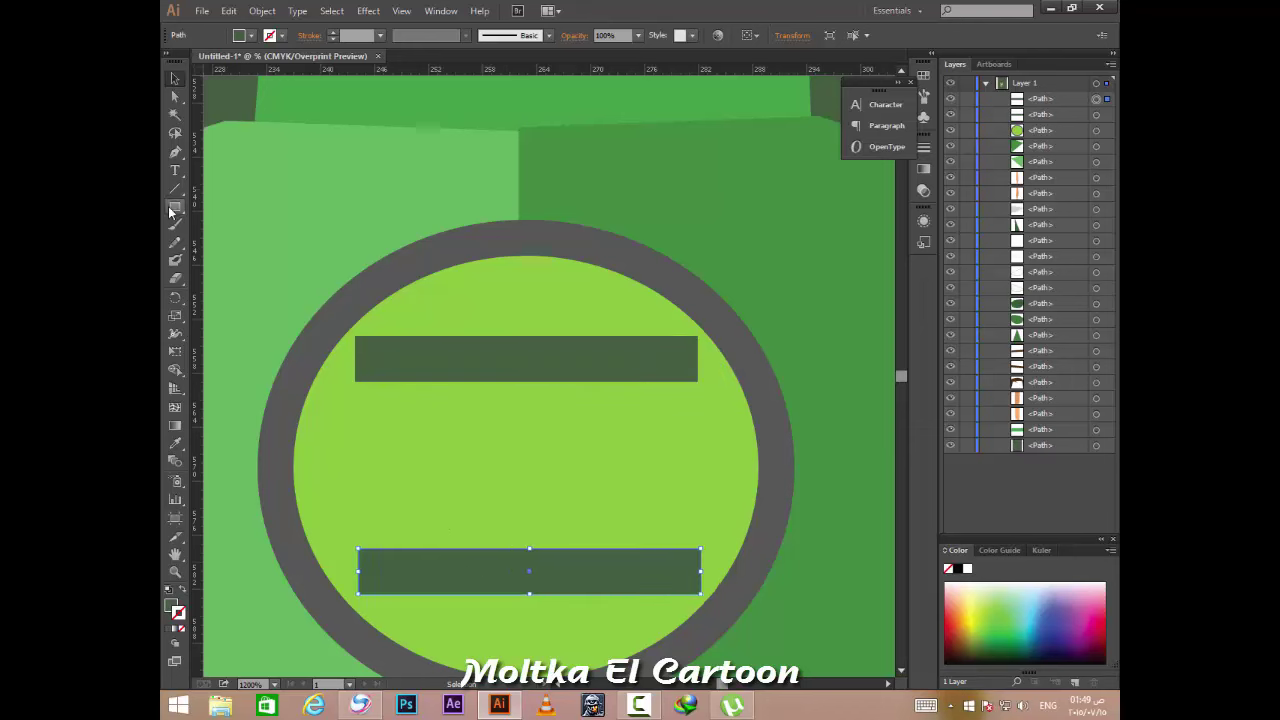
Draw a dark circle between the bars, place it behind them, and check the reference images.
left_click_drag(170, 212, 235, 240)
left_click_drag(503, 475, 608, 590)
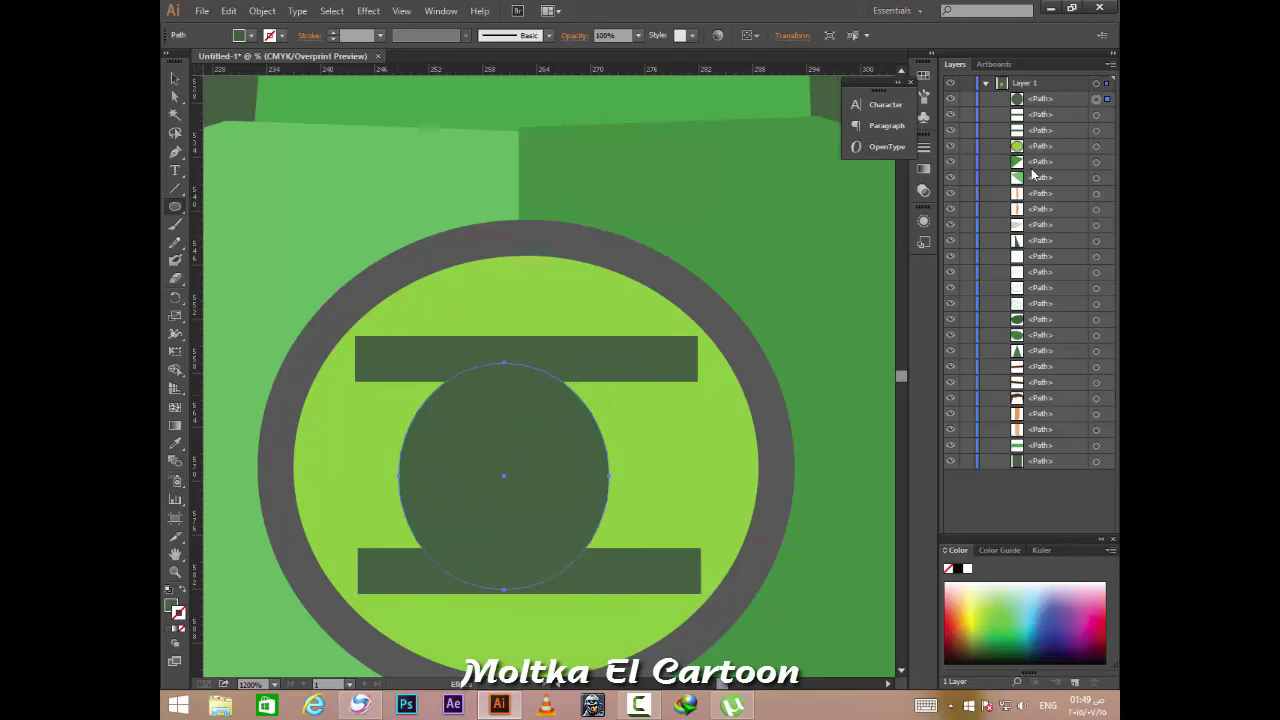
left_click_drag(1047, 100, 1043, 137)
left_click(360, 705)
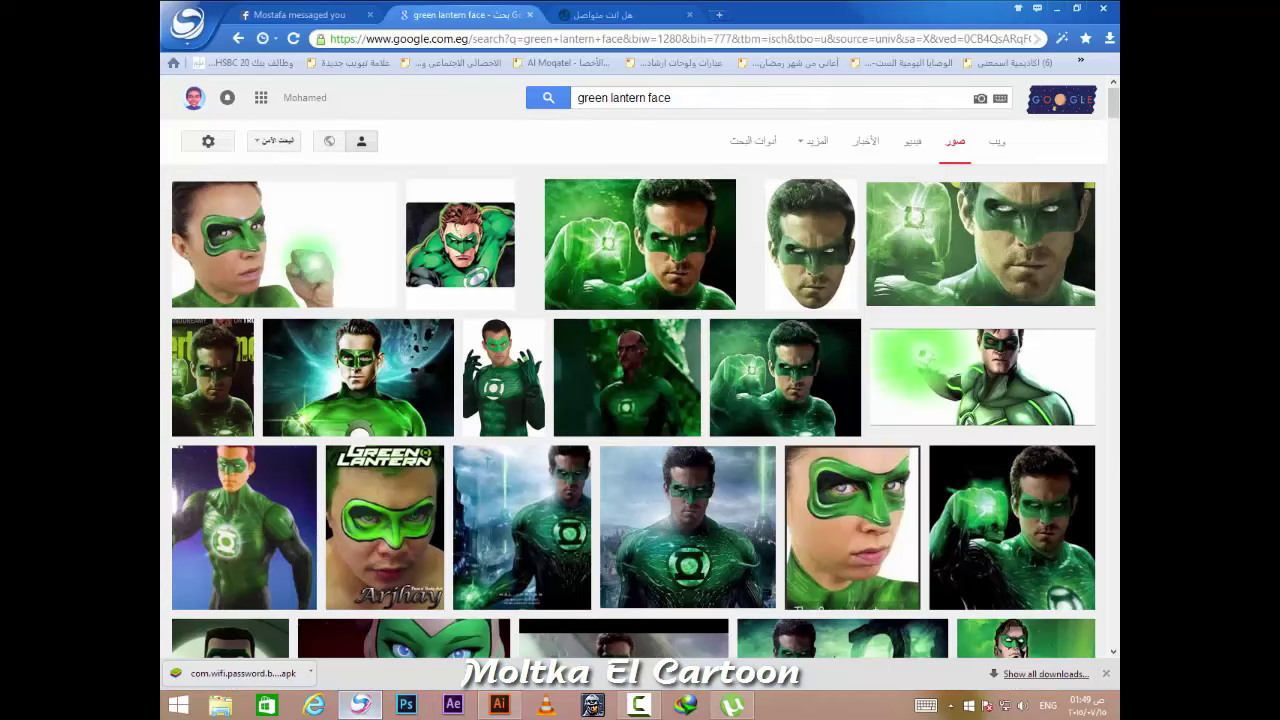
left_click(360, 705)
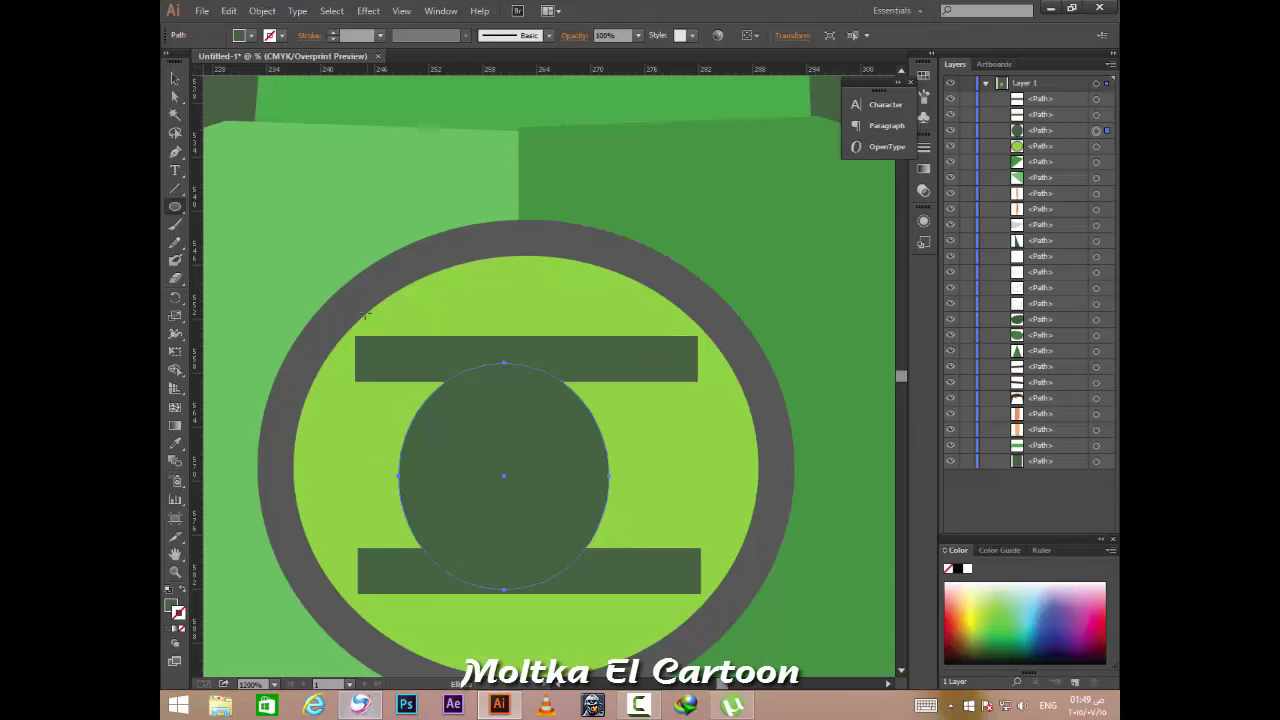
Give the inner circle a grey outline from the stroke swatches.
left_click(283, 38)
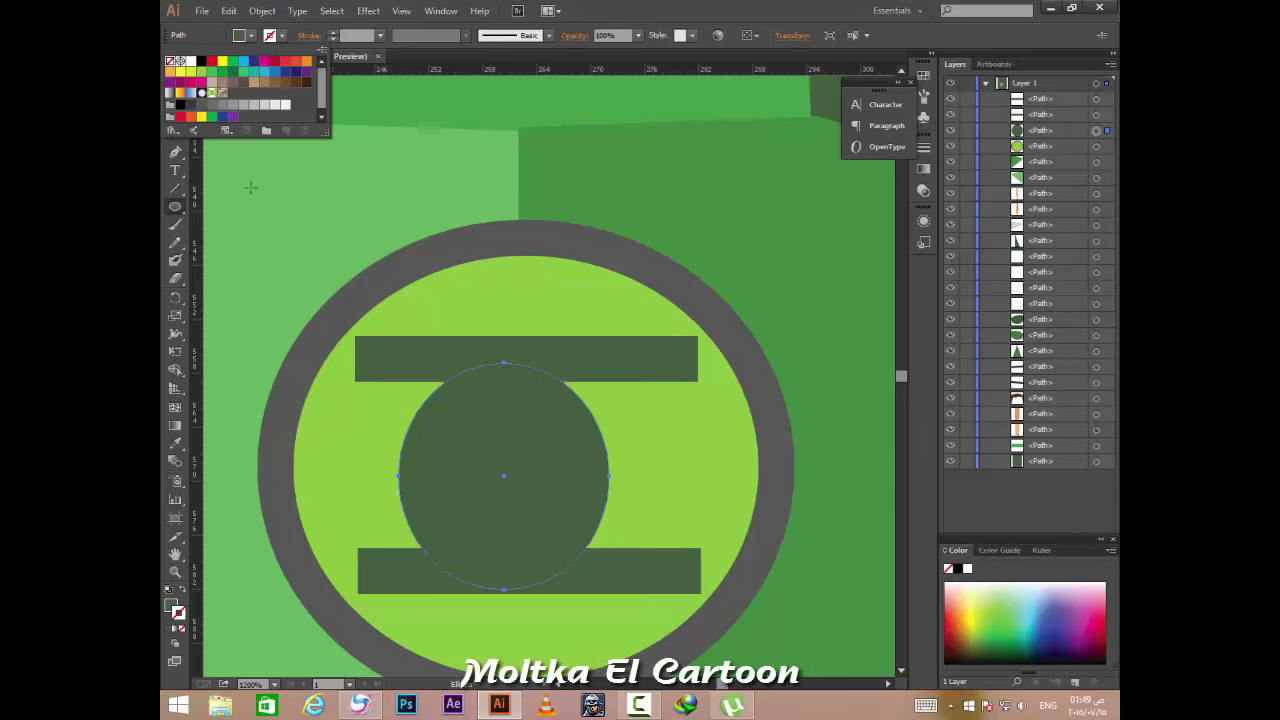
left_click(767, 403)
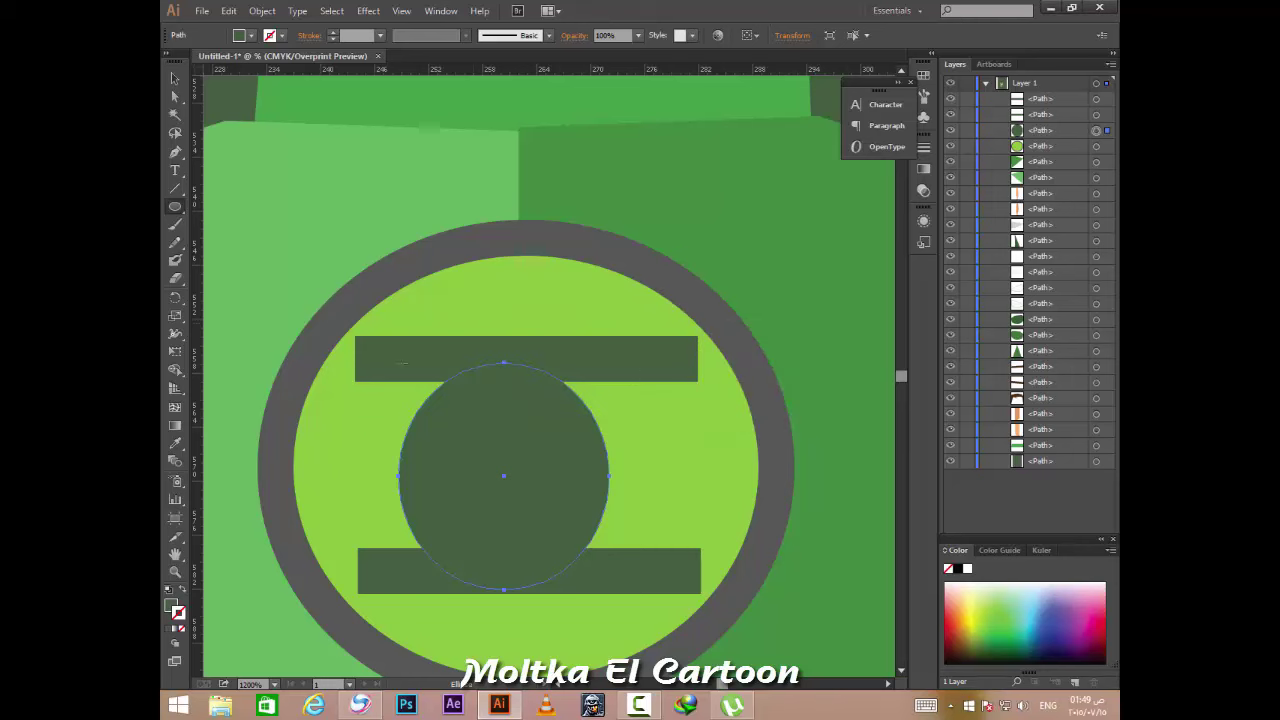
left_click(251, 37)
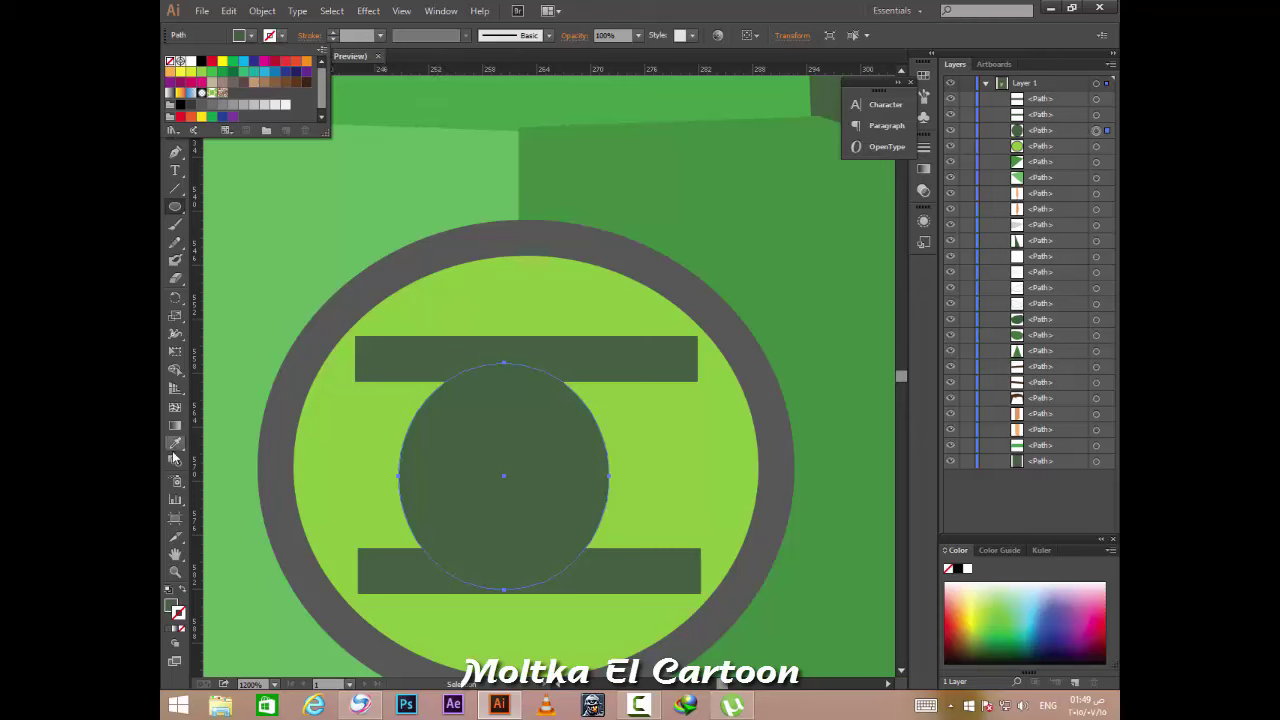
key("Escape")
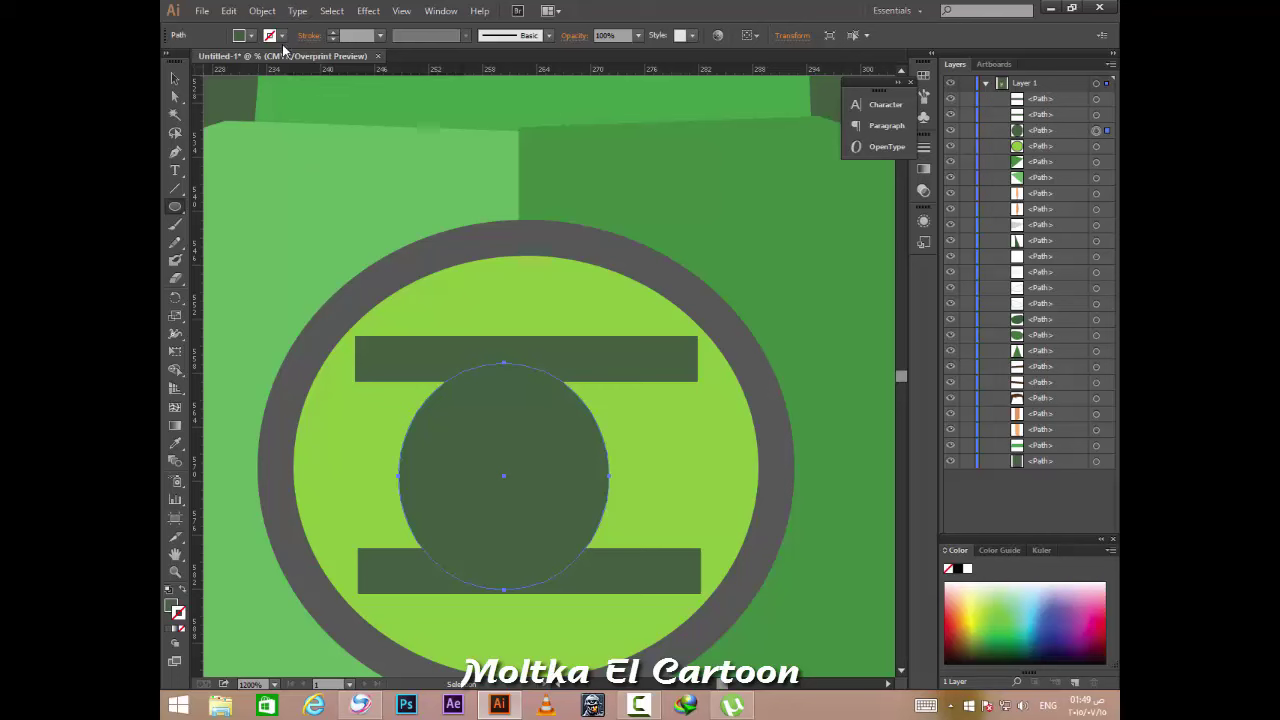
left_click(270, 36)
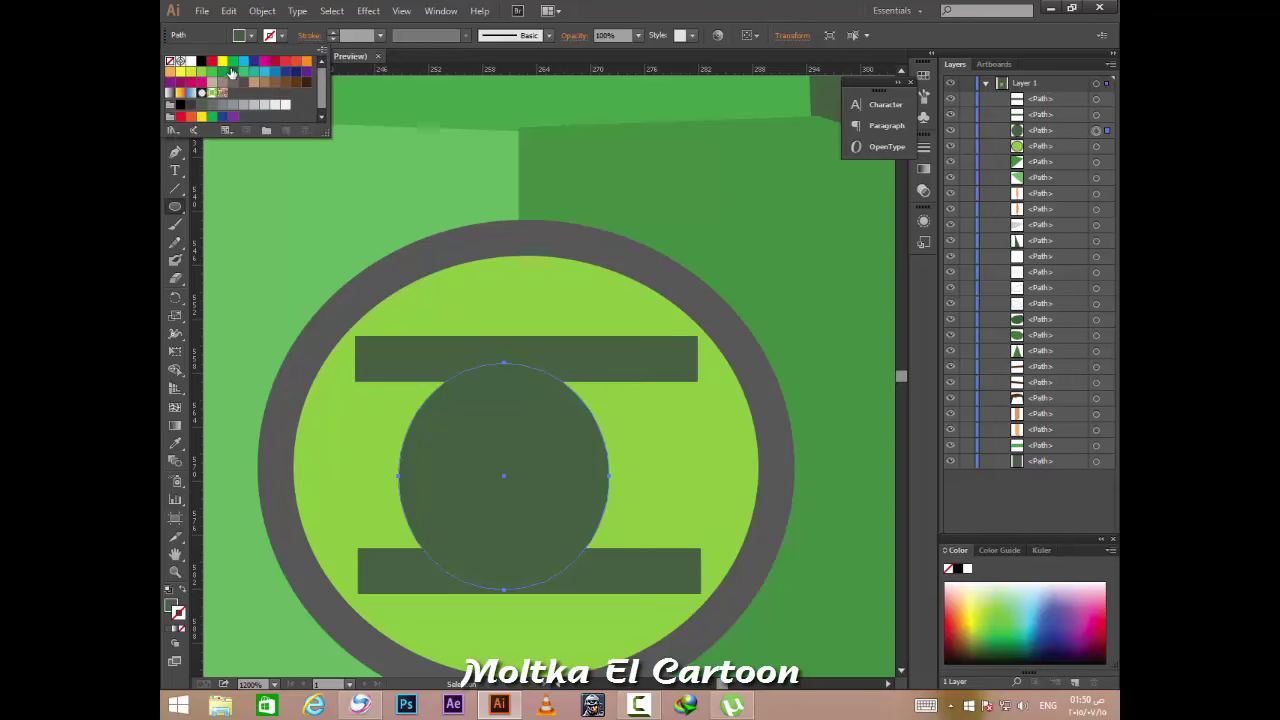
left_click(288, 83)
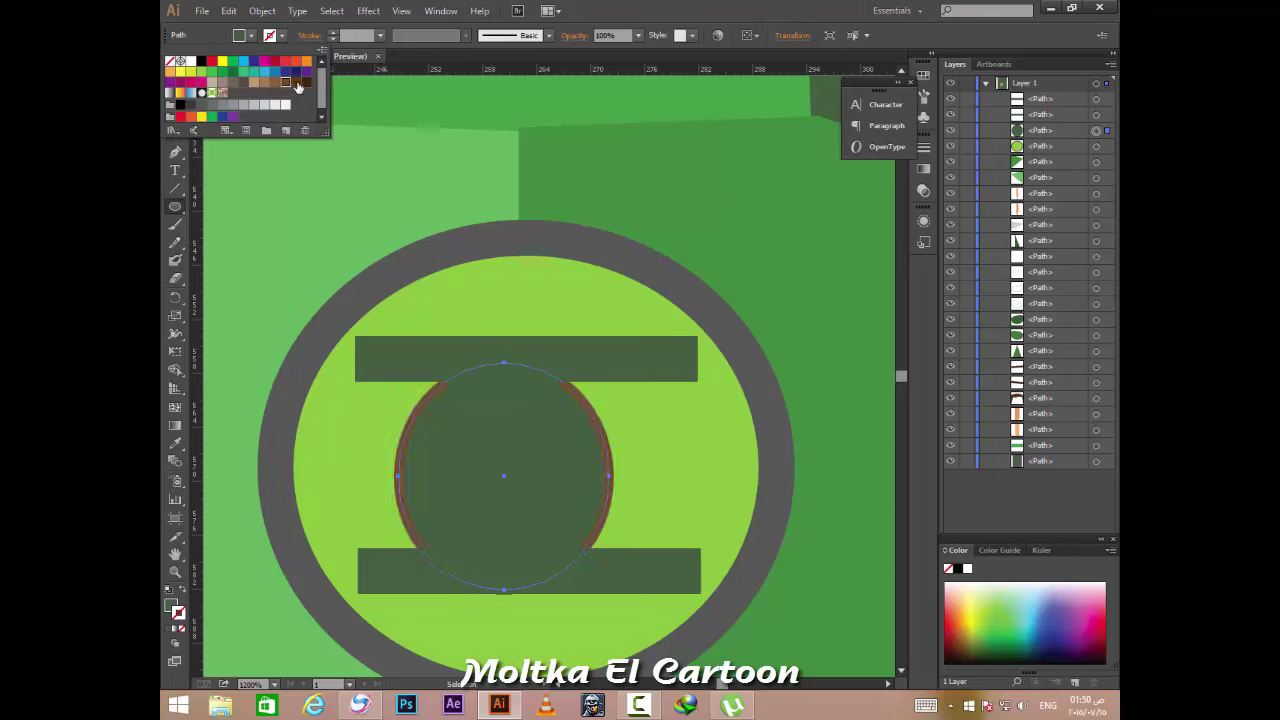
left_click(297, 84)
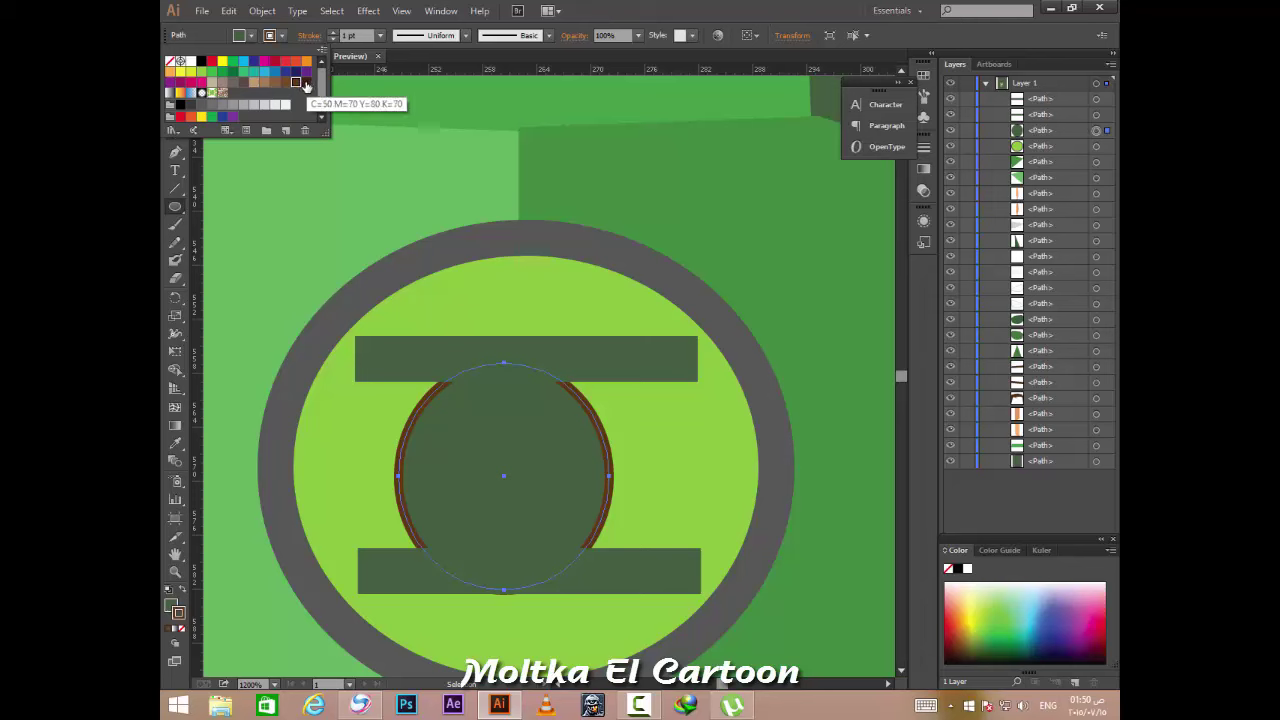
left_click(305, 83)
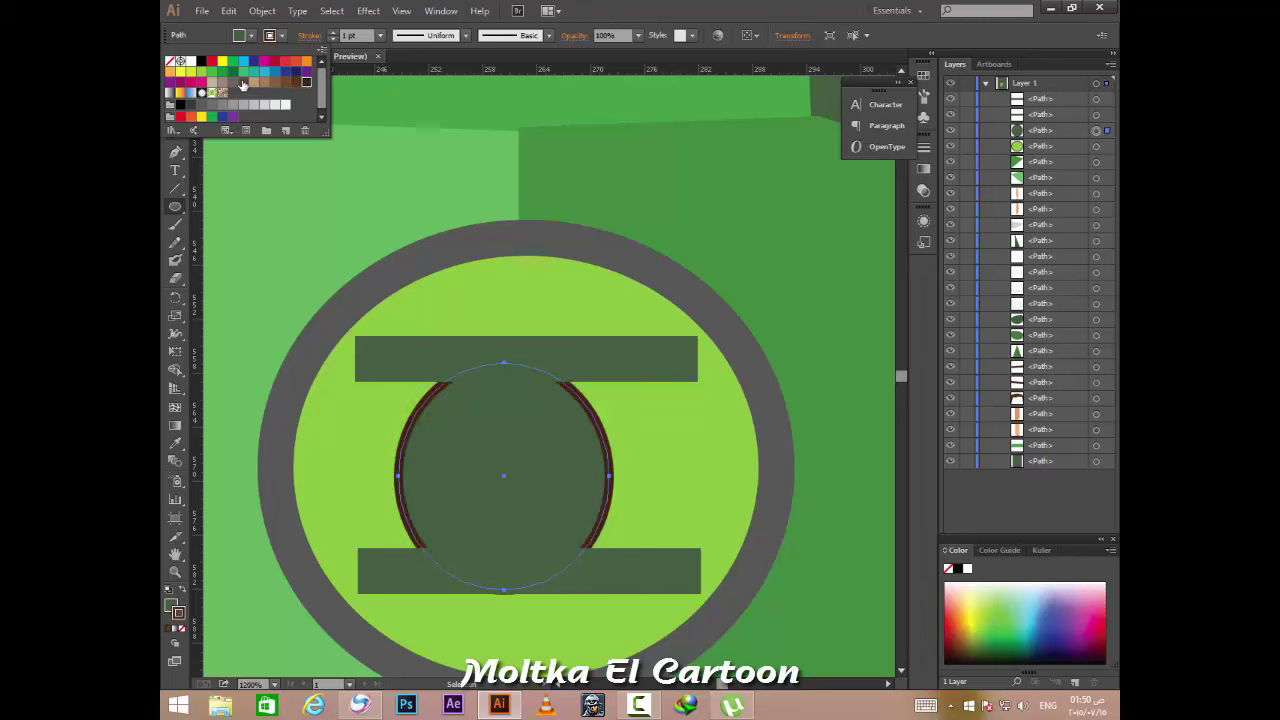
left_click(232, 84)
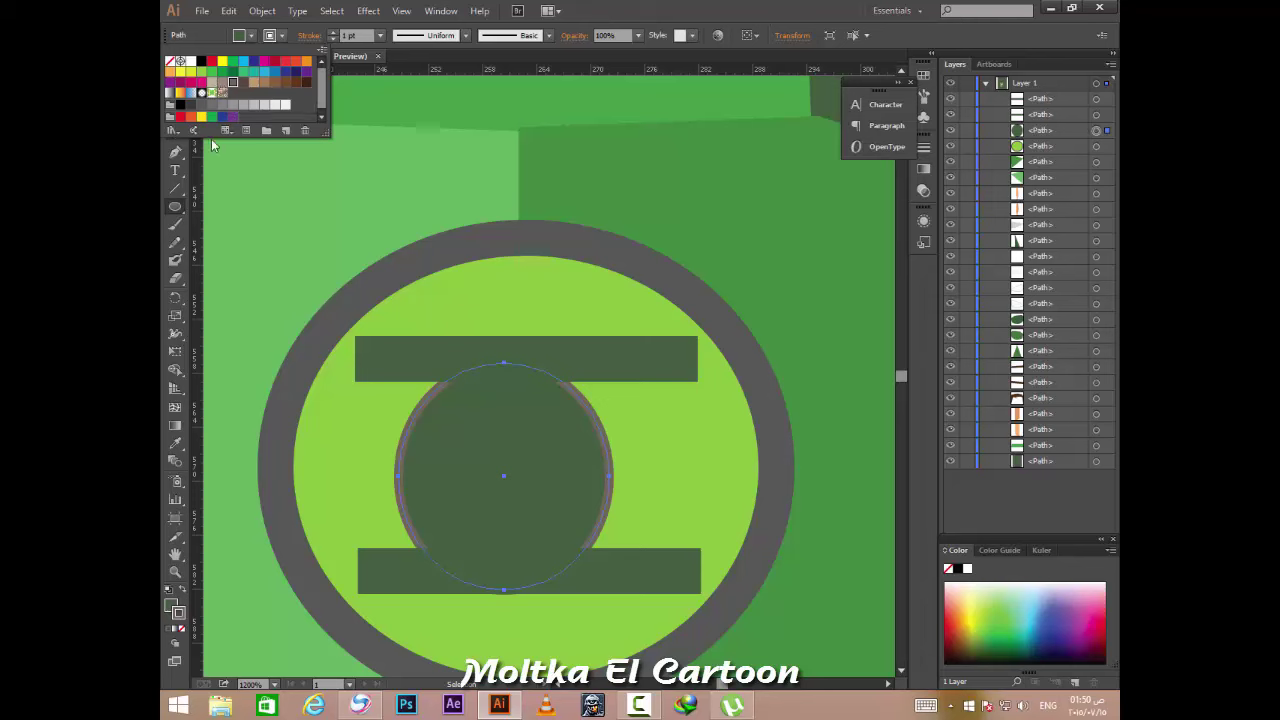
Nudge the circle slightly right, then copy the outer ring's fill and outline onto it with the Eyedropper.
key("Escape")
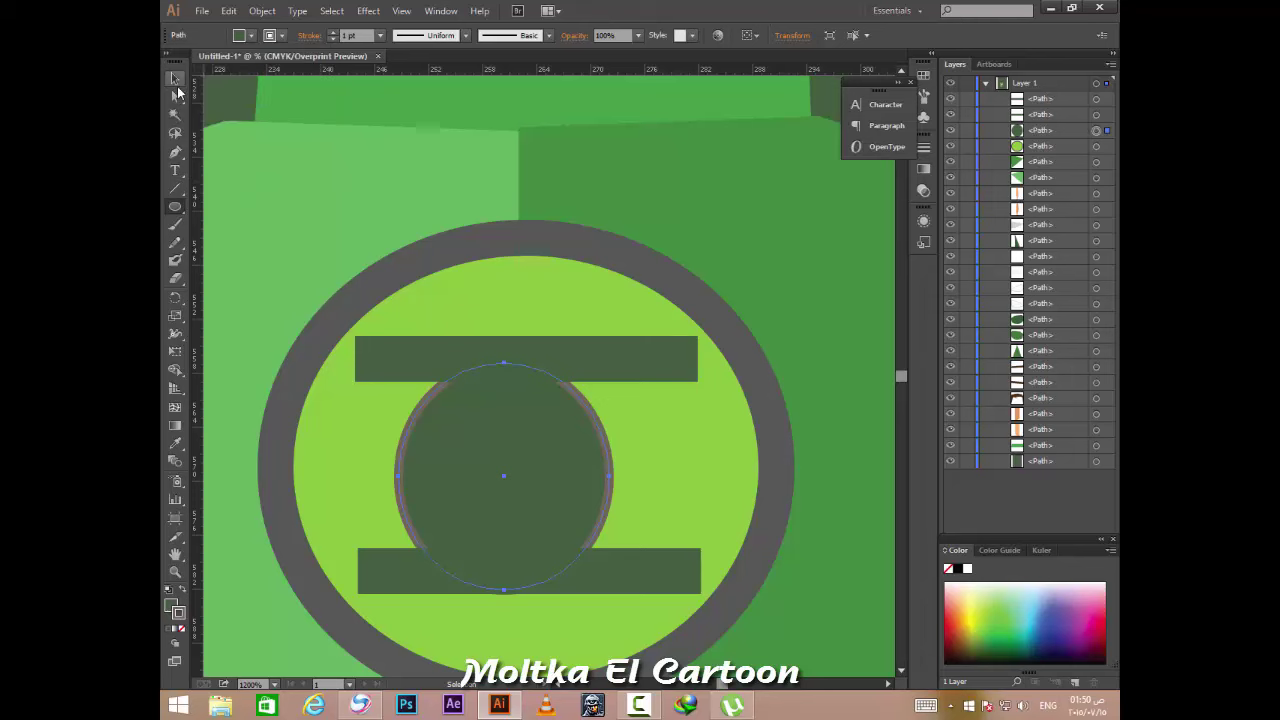
left_click(175, 78)
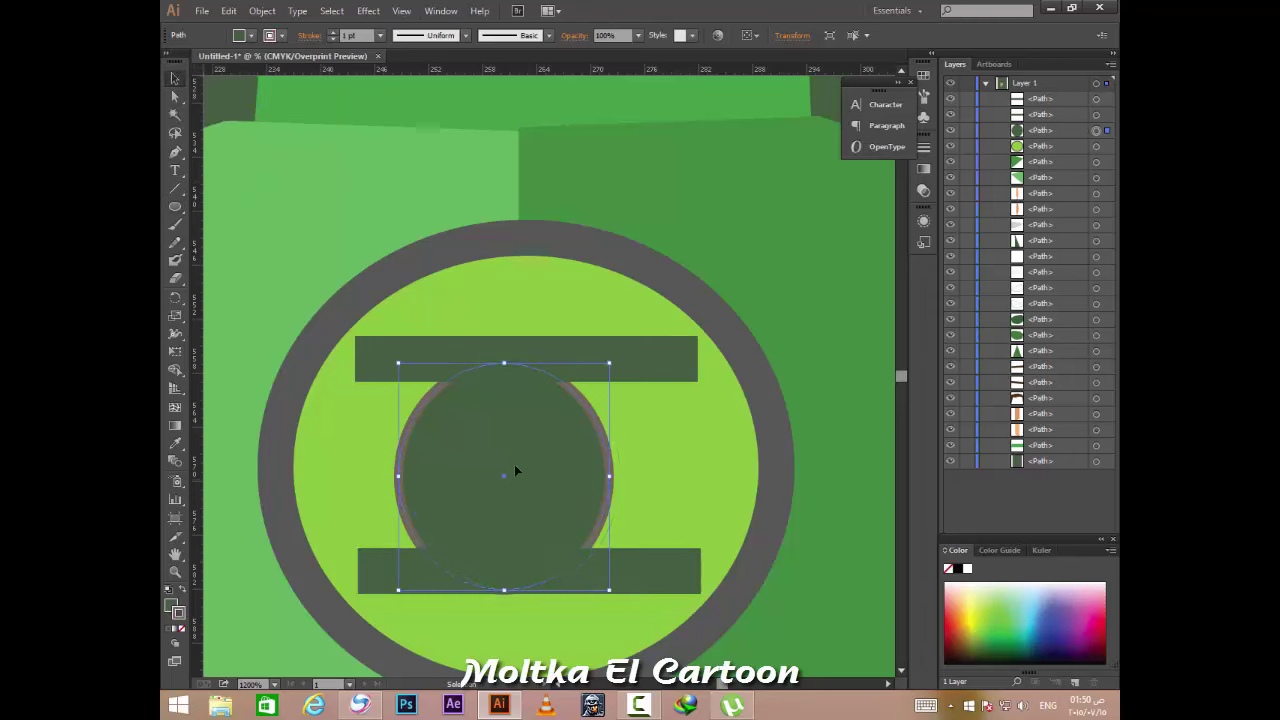
left_click_drag(514, 464, 529, 460)
left_click(249, 37)
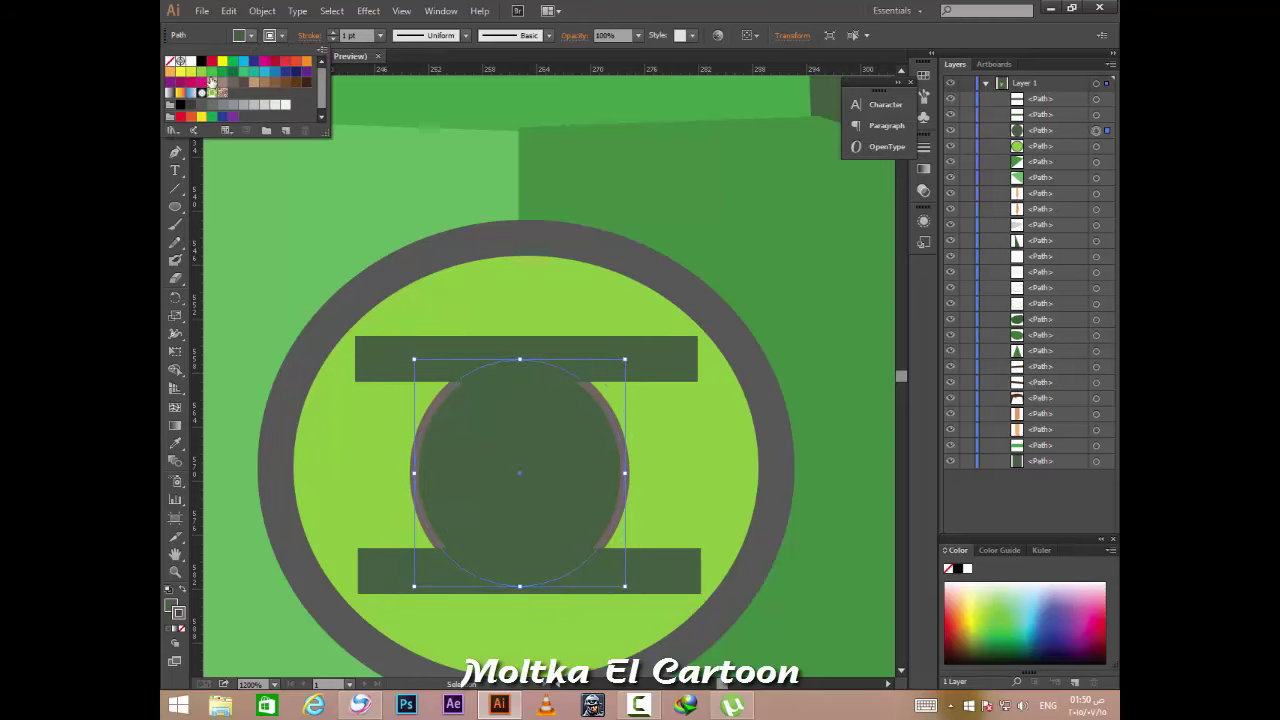
key("Escape")
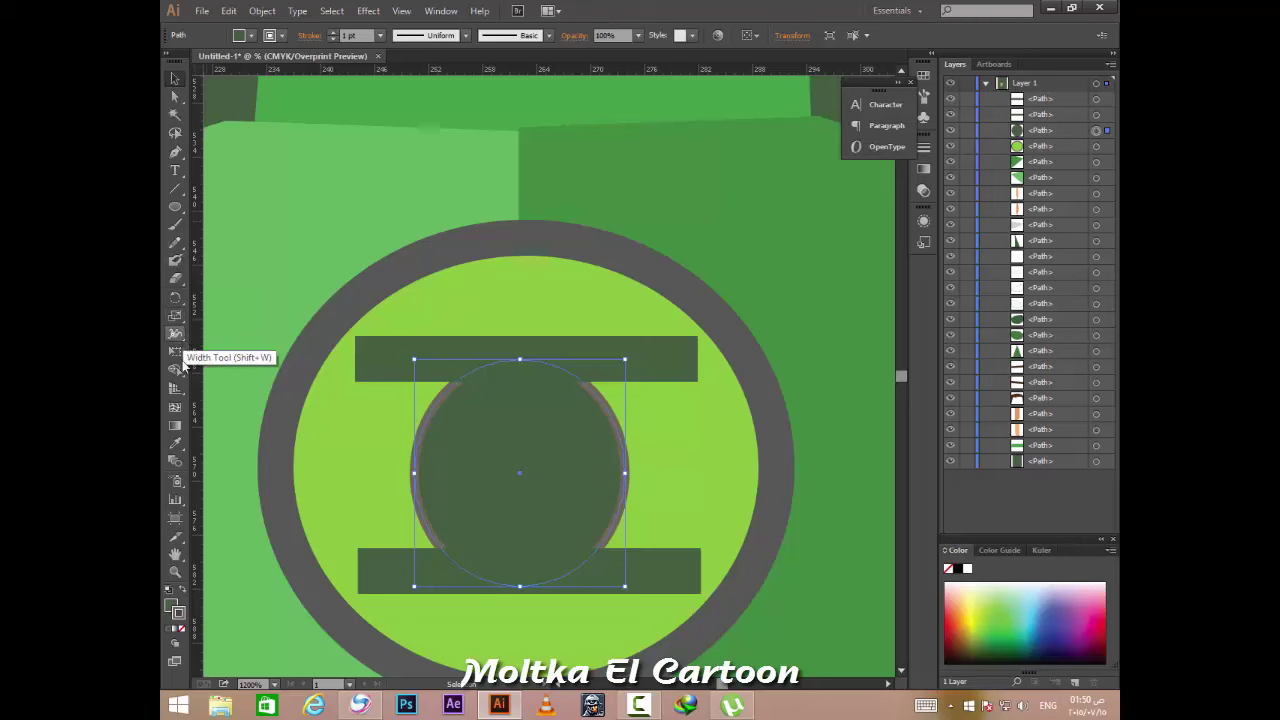
left_click(175, 443)
left_click(310, 373)
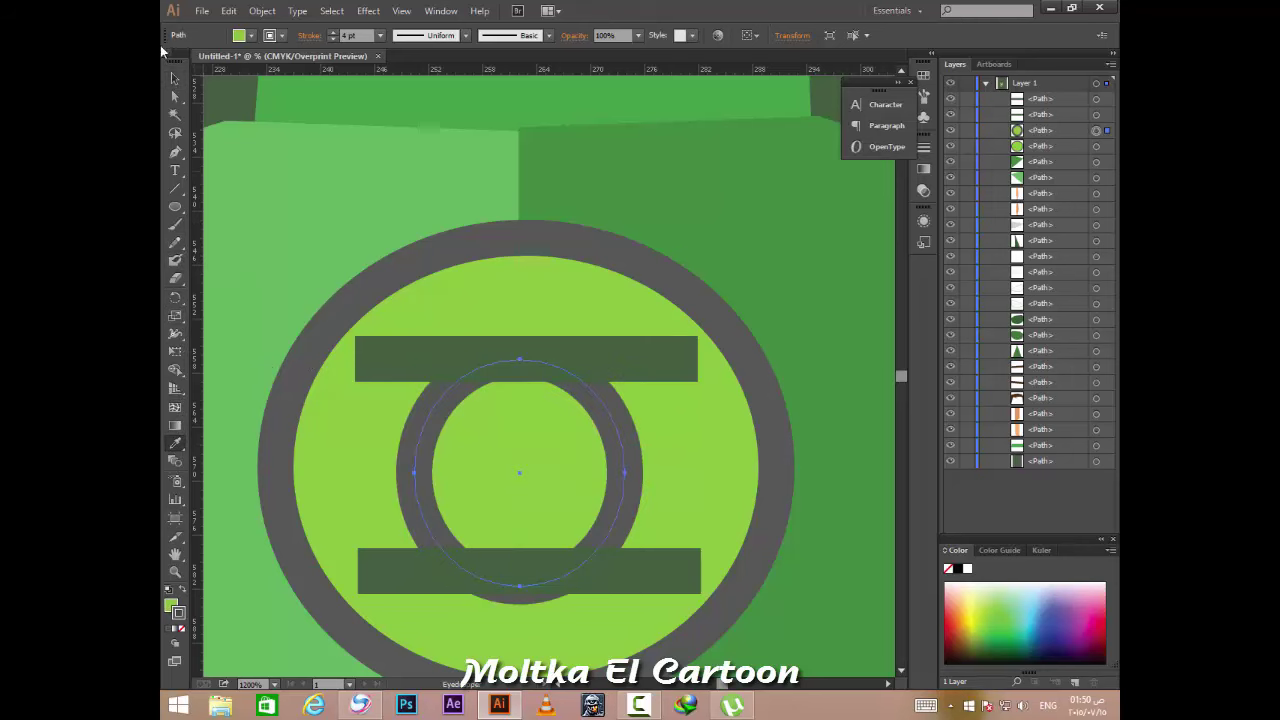
Select the inner grey ring and raise its bottom edge a few pixels.
key("v")
left_click(556, 191)
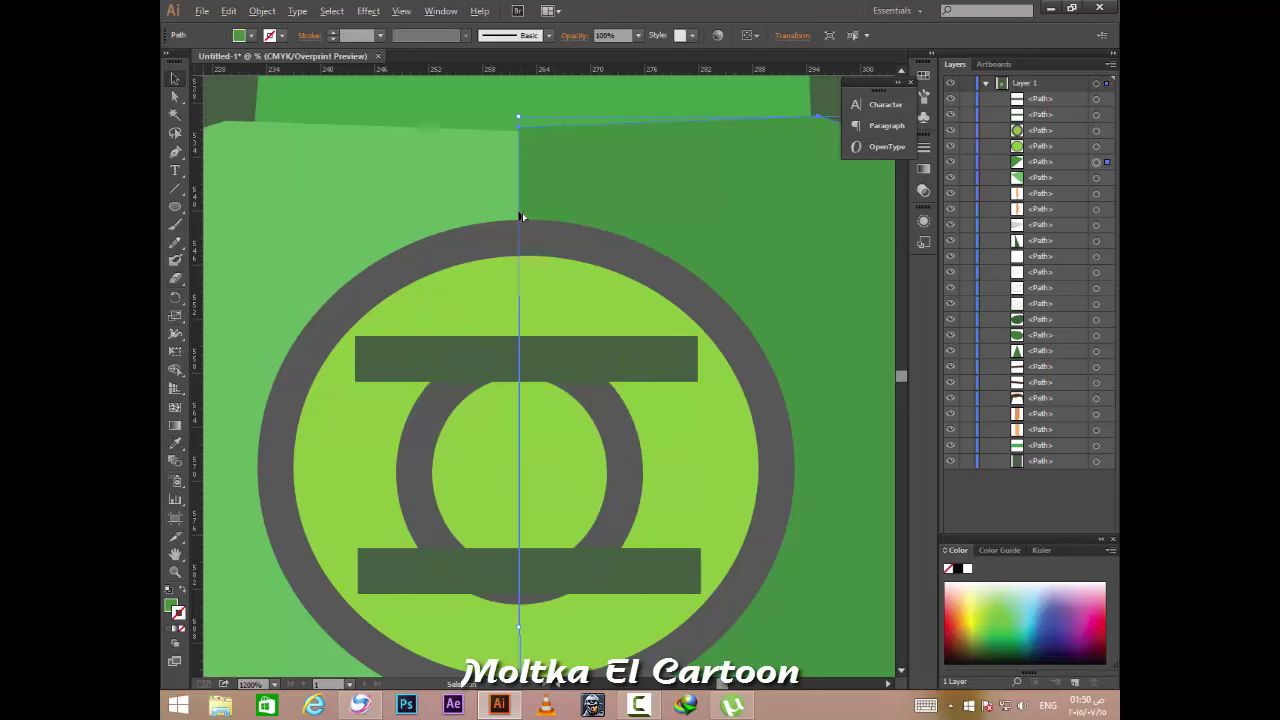
scroll(510, 225, "down", 1)
scroll(486, 243, "down", 1)
scroll(560, 360, "down", 1)
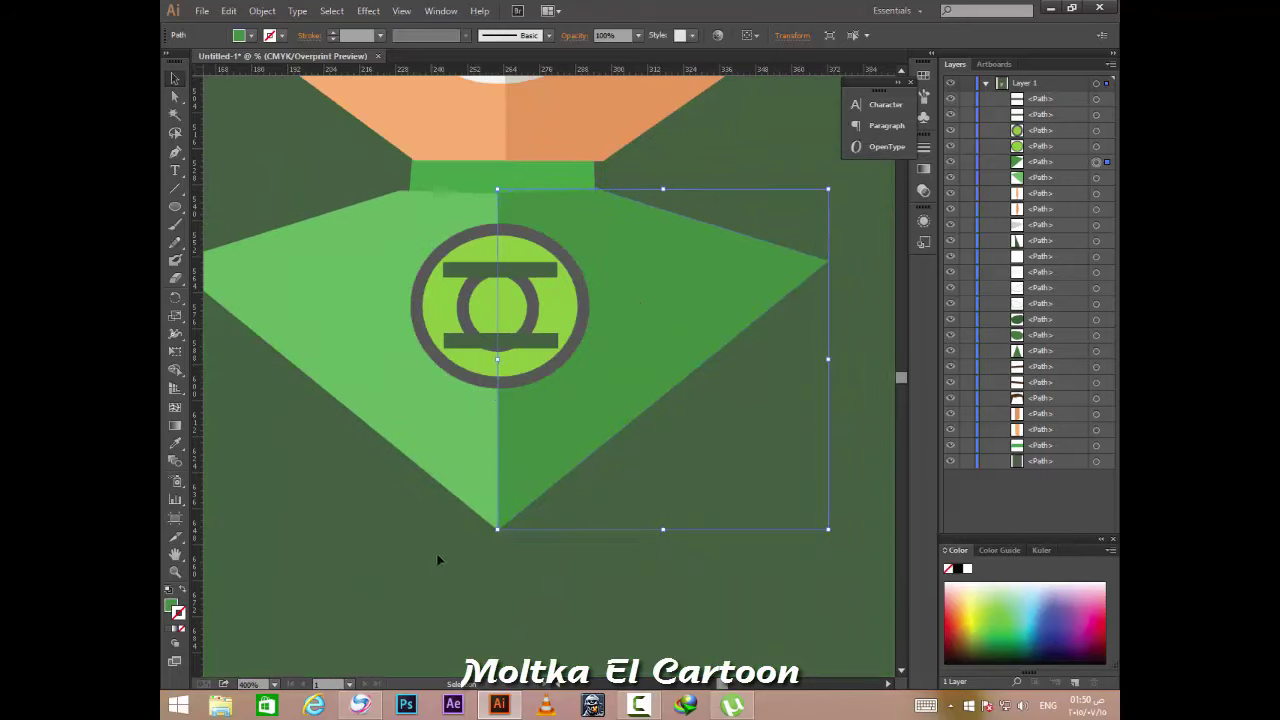
left_click(437, 559)
scroll(480, 305, "up", 2)
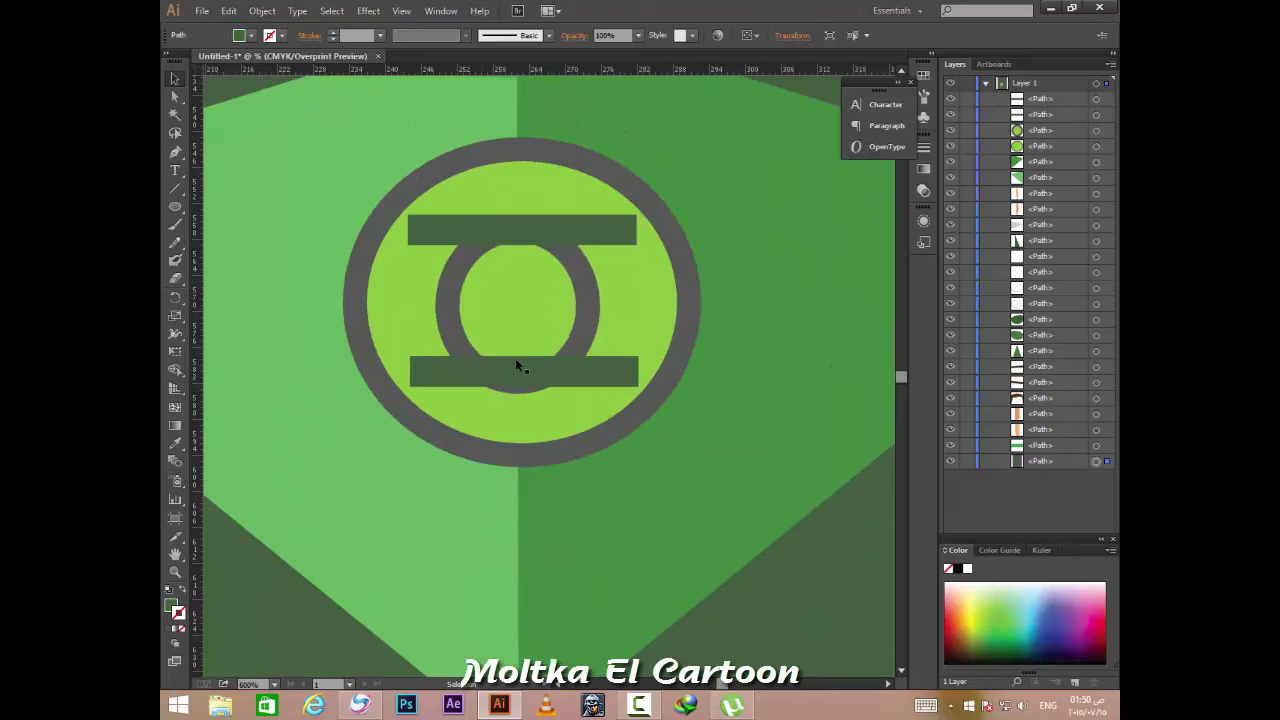
left_click(576, 302)
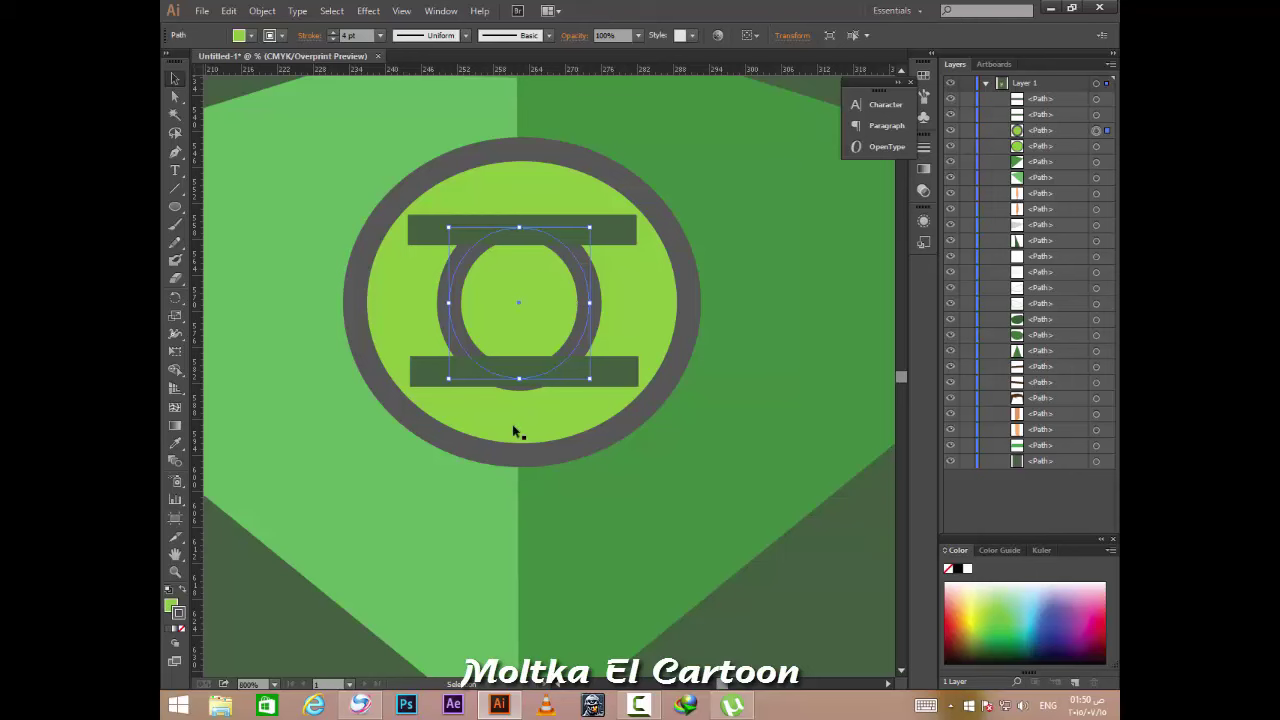
left_click_drag(520, 380, 520, 376)
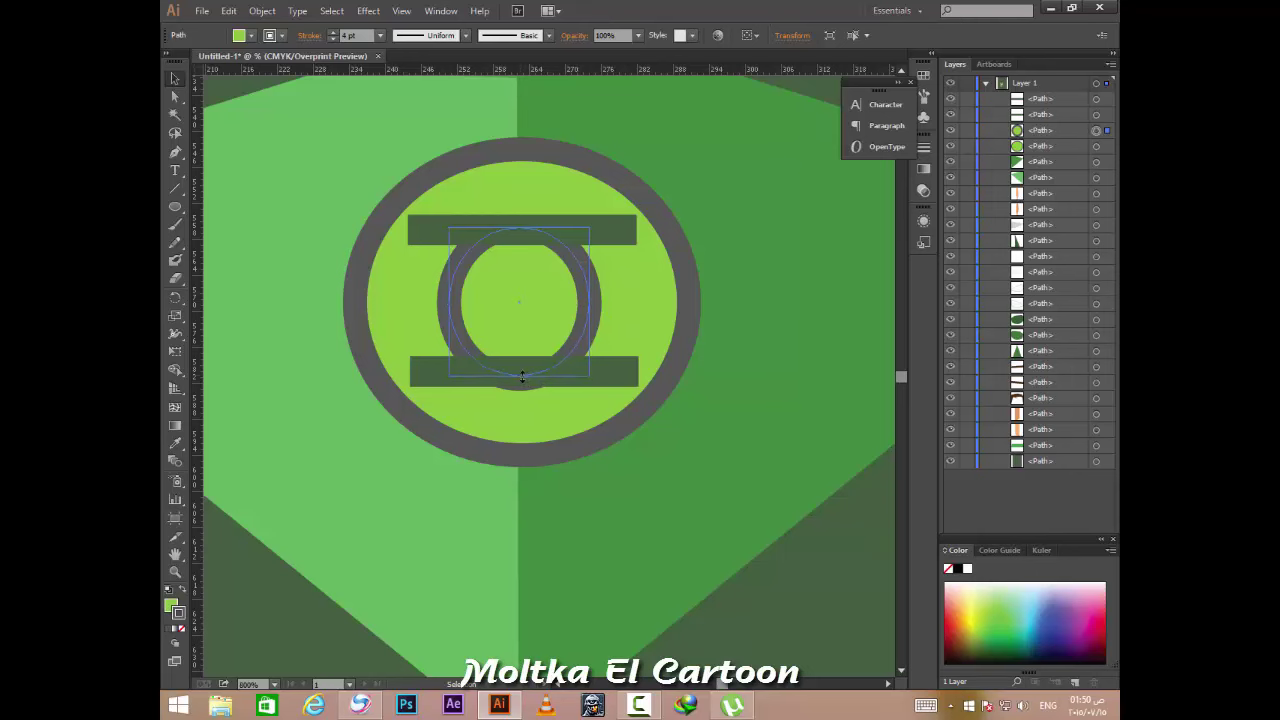
Compare the emblem against the reference image in the browser.
left_click(369, 537)
scroll(390, 475, "down", 1)
scroll(367, 485, "down", 1)
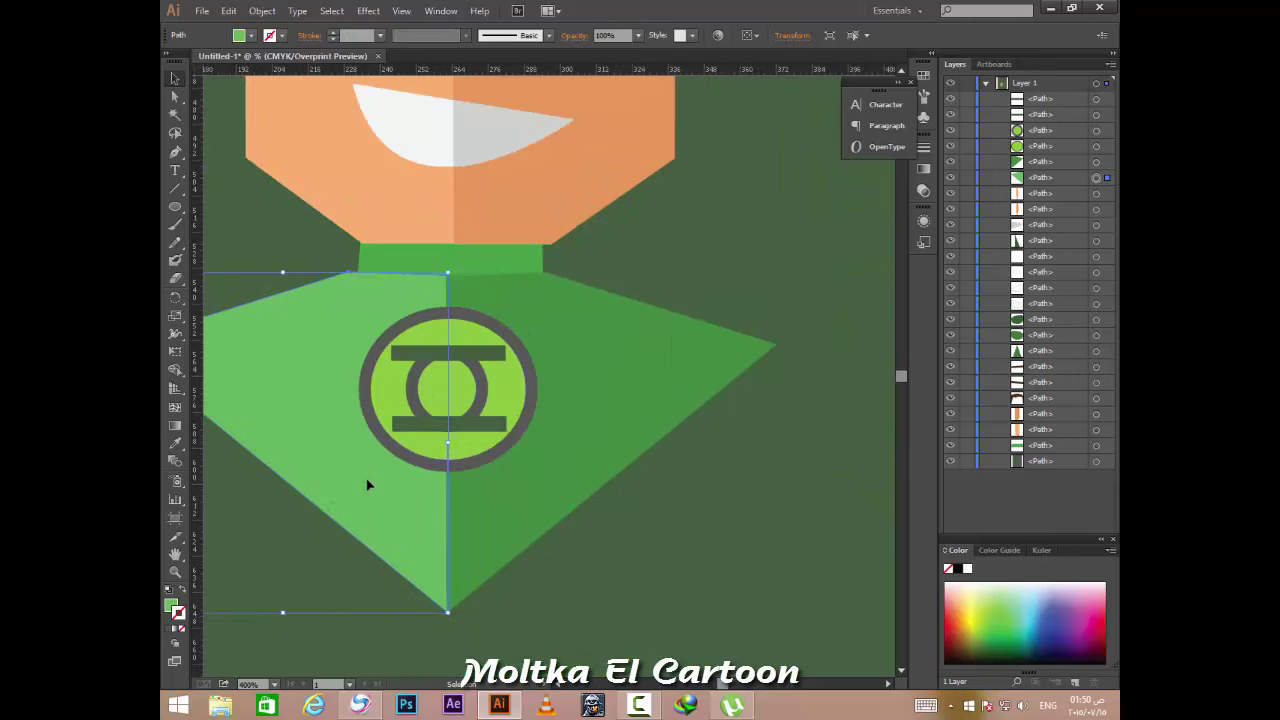
left_click(360, 705)
left_click(362, 706)
scroll(403, 473, "up", 1)
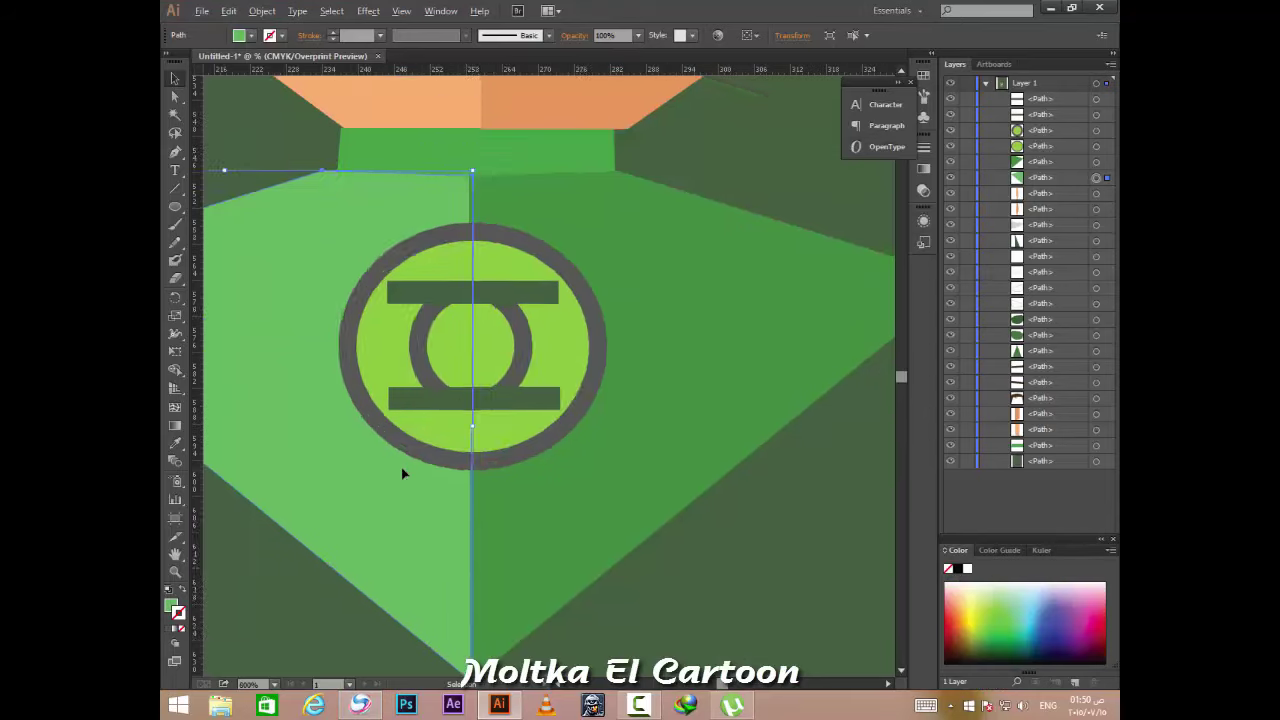
scroll(403, 473, "up", 1)
Select the inner O ring and open the outline swatch options menu, closing it unchanged.
left_click(431, 338)
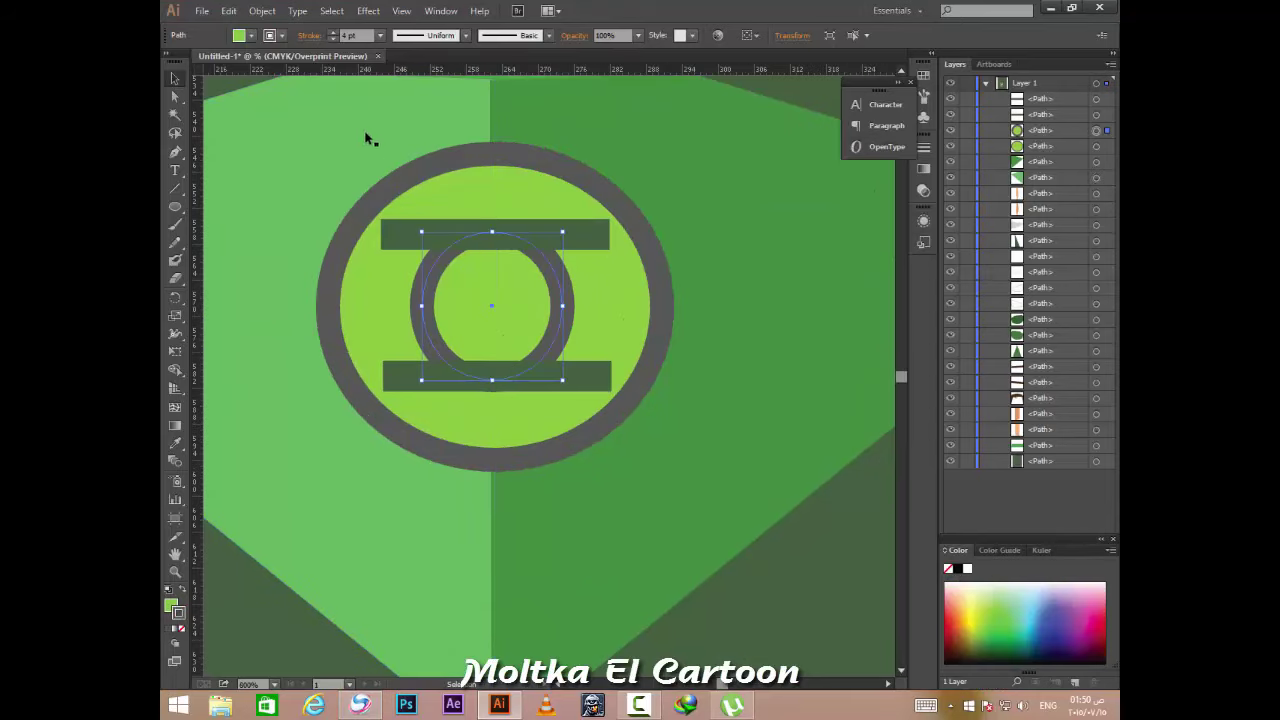
left_click(284, 36)
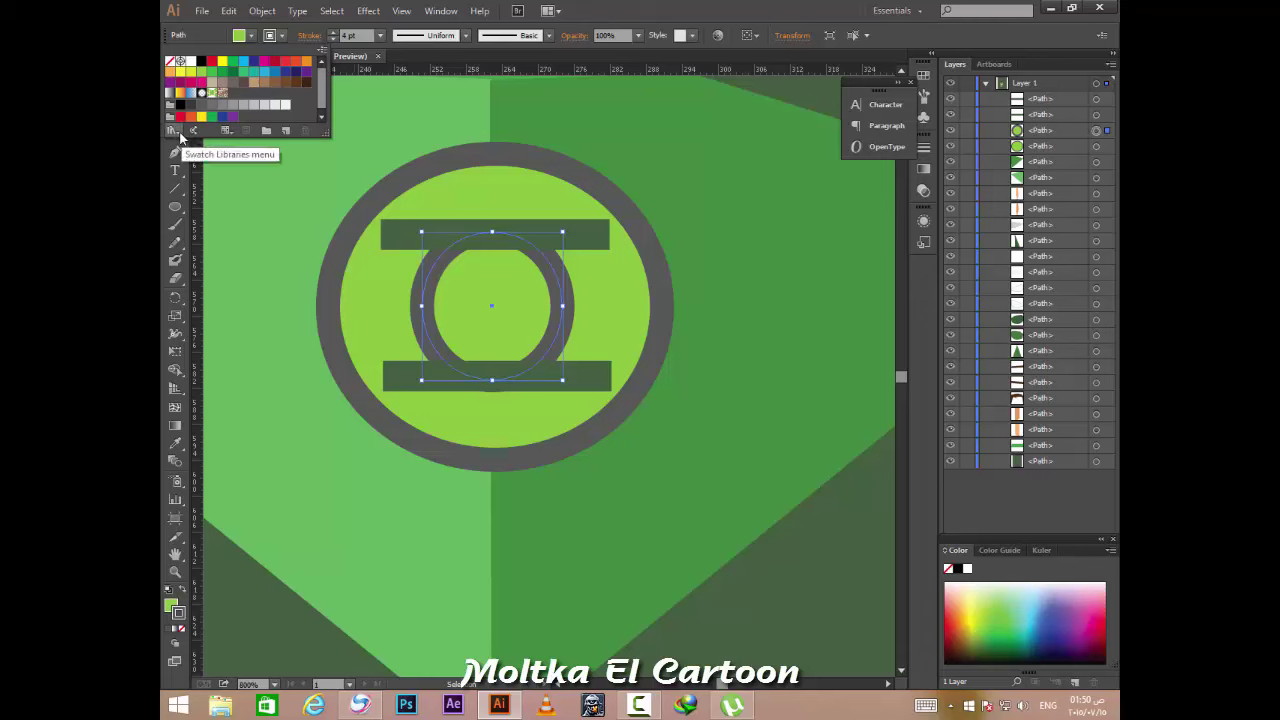
left_click(321, 52)
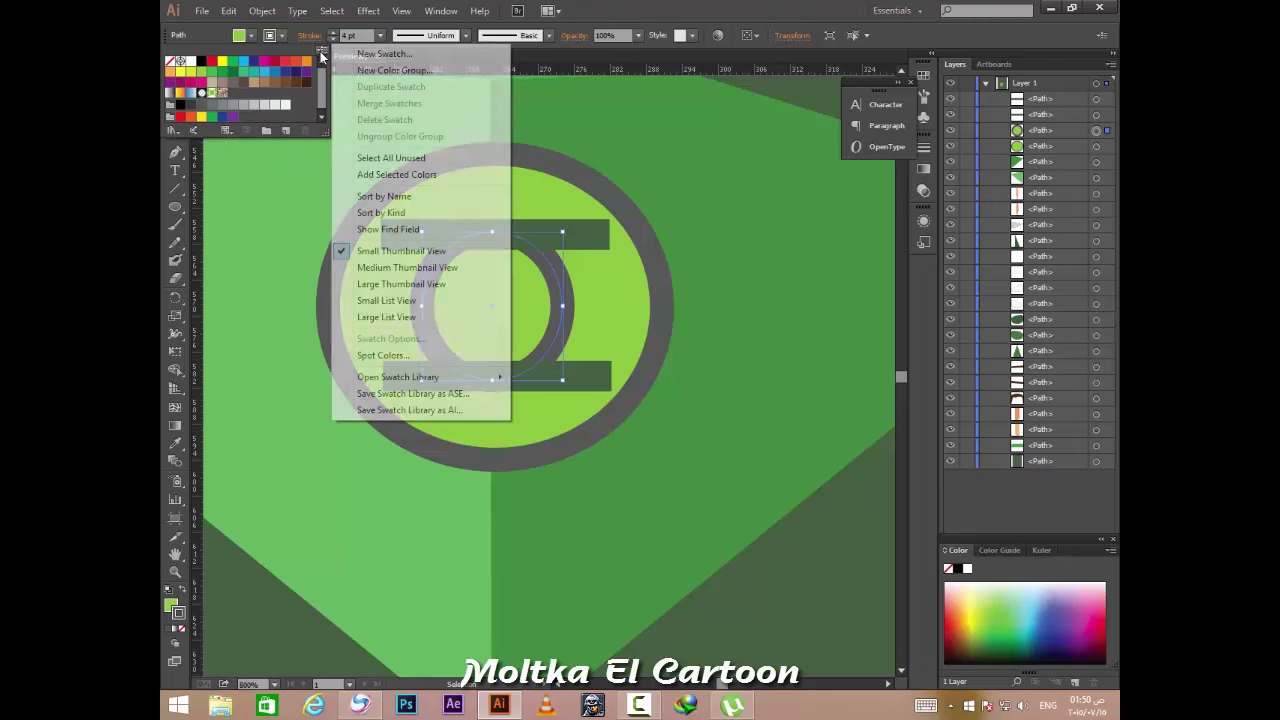
left_click(586, 381)
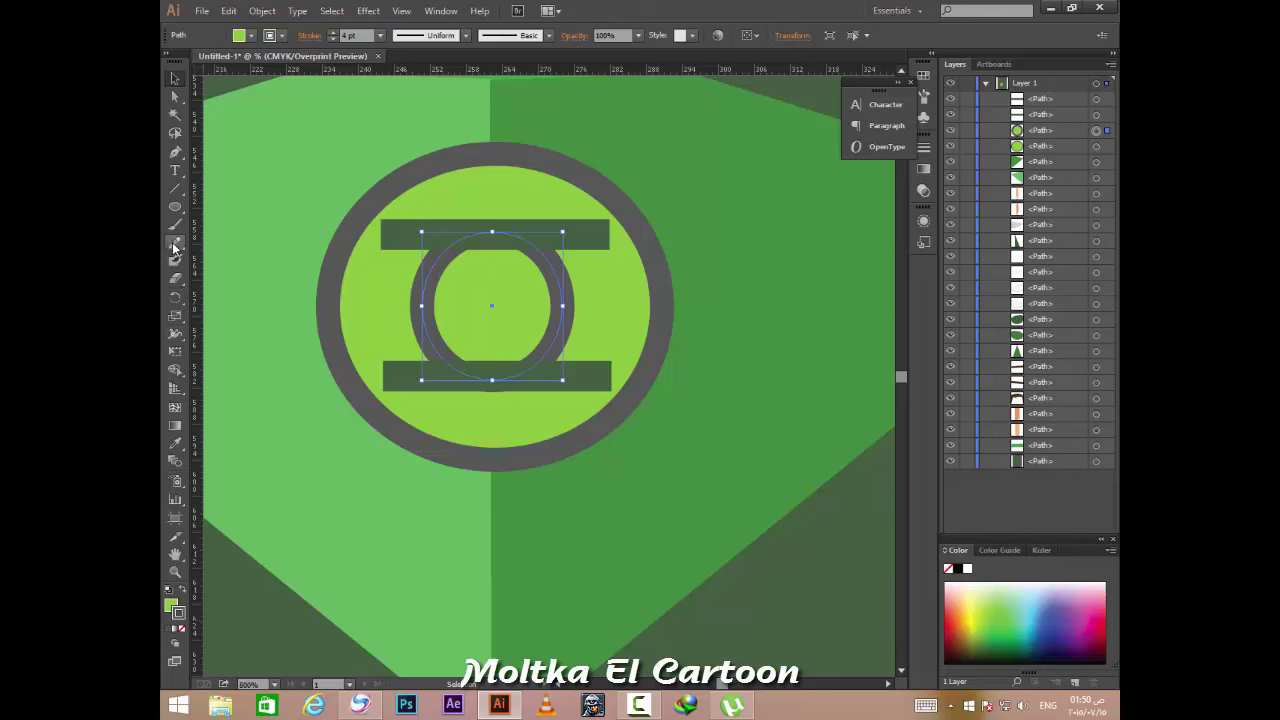
left_click(177, 441)
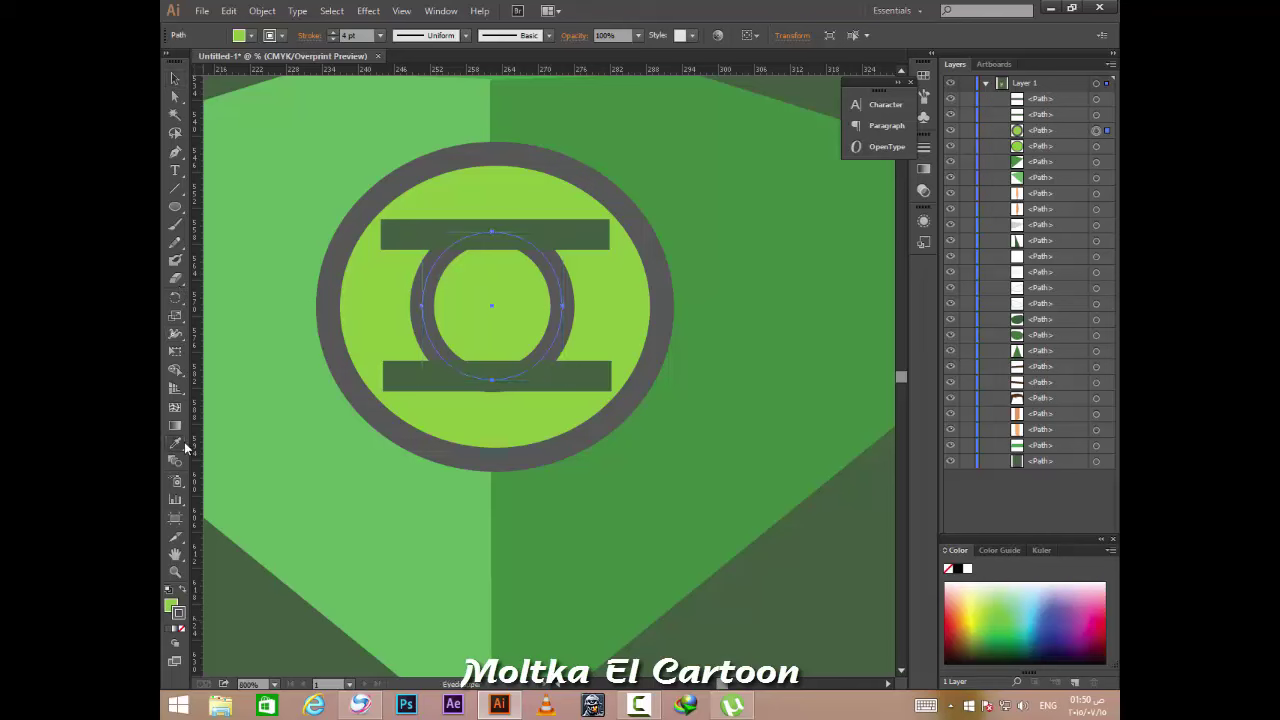
left_click(421, 365)
left_click(428, 430)
left_click(175, 79)
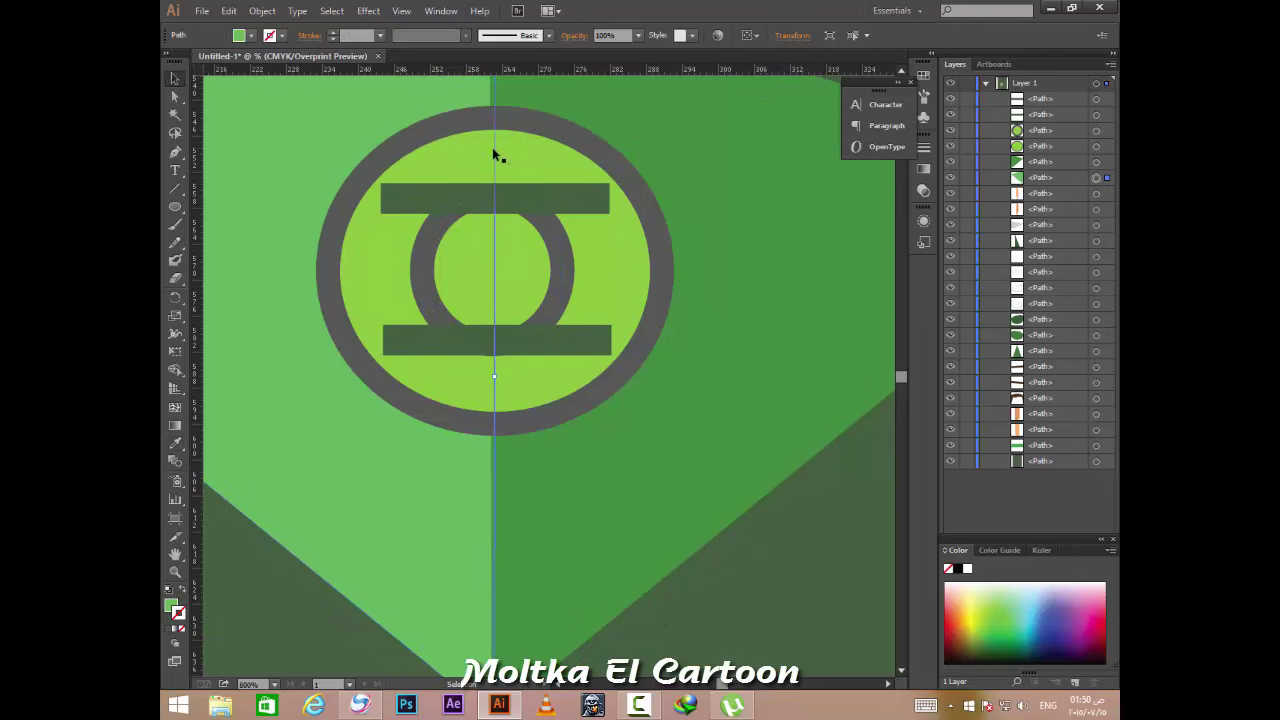
scroll(497, 157, "up", 2)
left_click(469, 157)
scroll(469, 157, "down", 3)
scroll(424, 165, "down", 1)
scroll(434, 177, "up", 2)
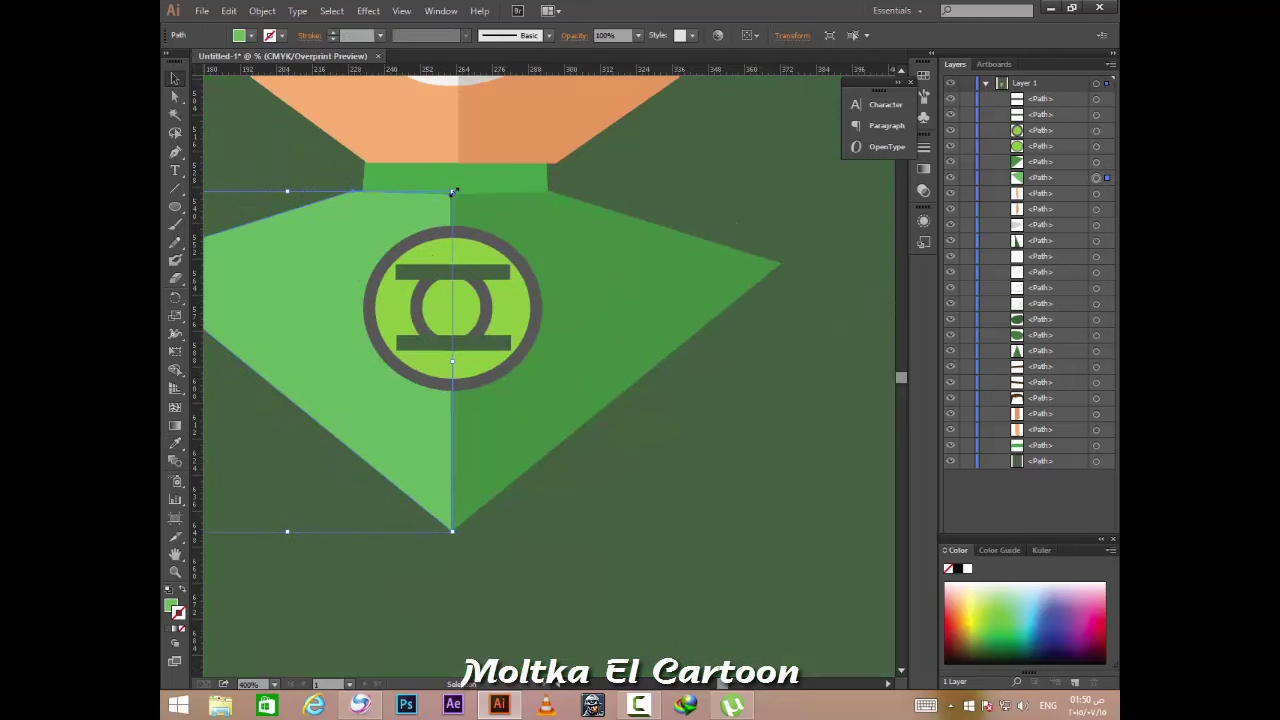
scroll(480, 300, "up", 1)
left_click(477, 296)
scroll(480, 316, "up", 1)
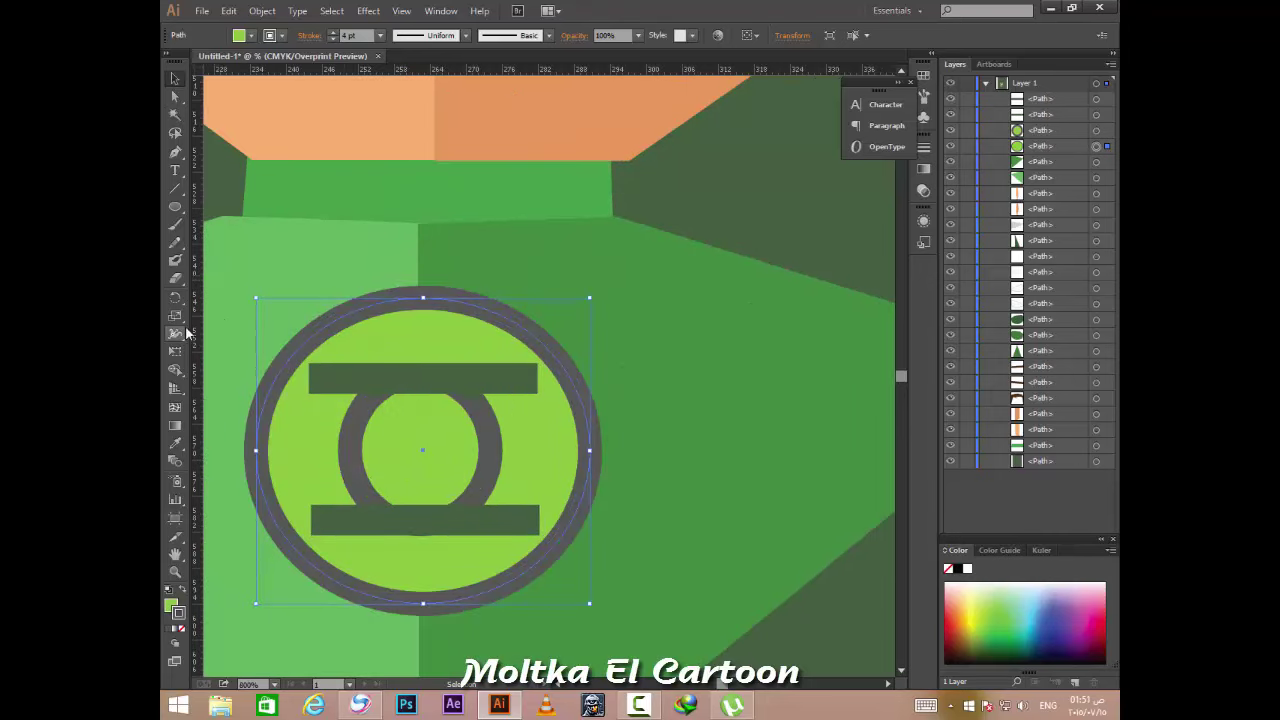
scroll(438, 411, "down", 2)
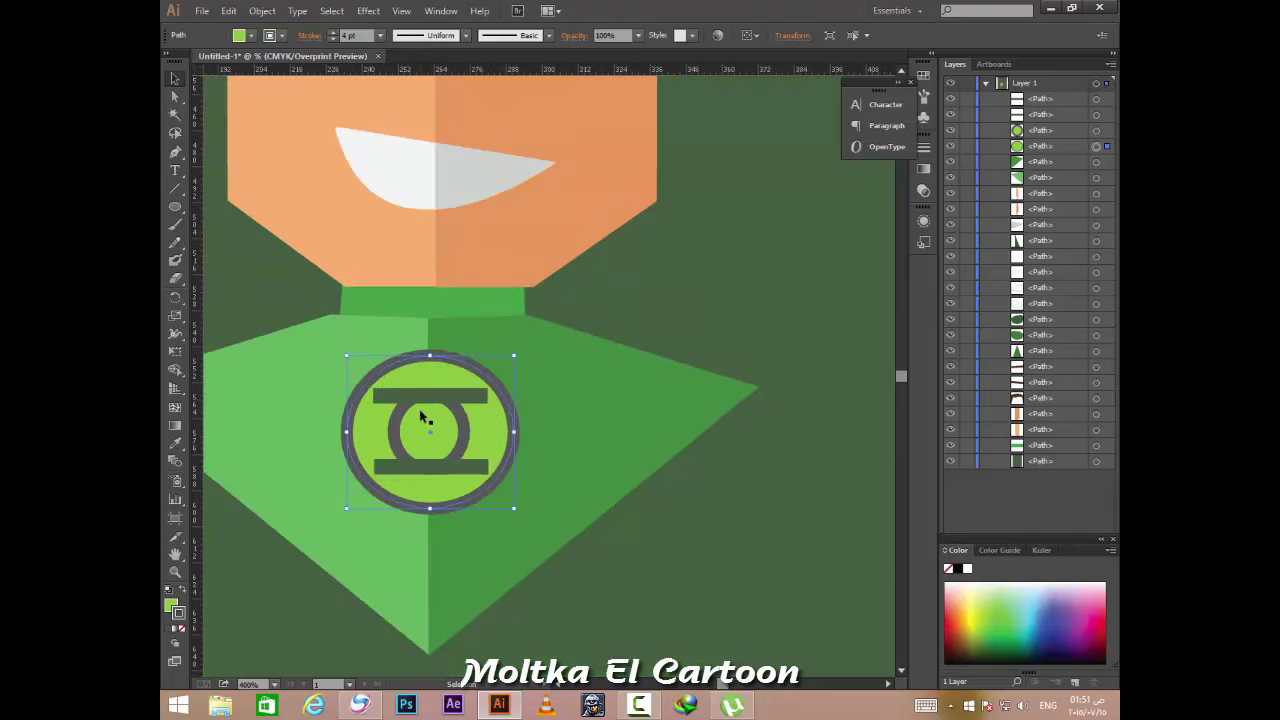
scroll(423, 420, "down", 2)
left_click(646, 428)
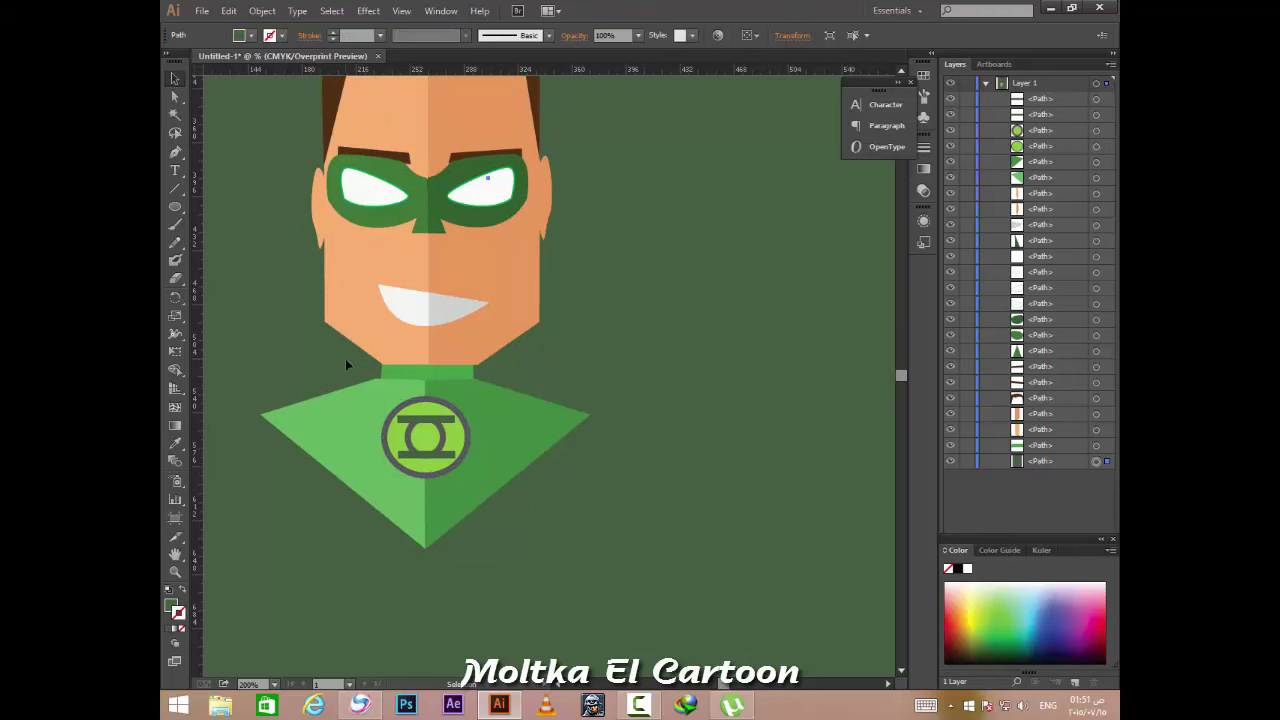
scroll(344, 358, "up", 2)
scroll(276, 362, "down", 1)
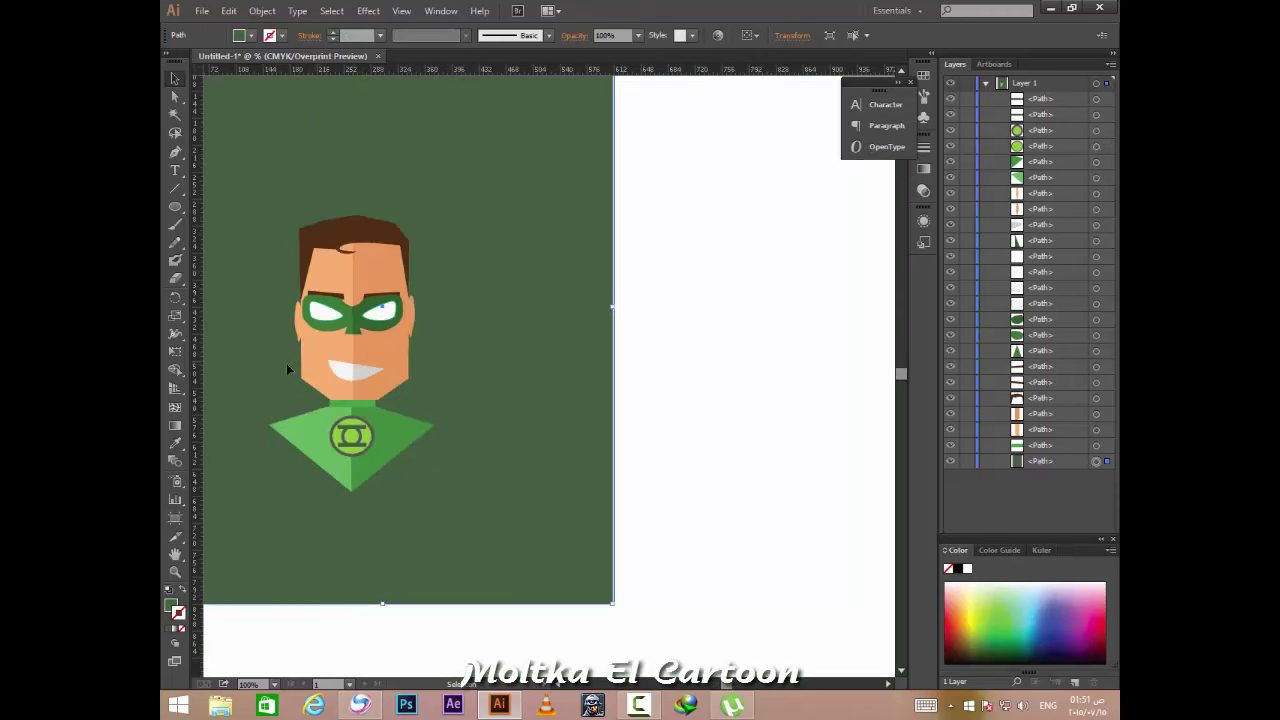
Zoom into the emblem and raise the inner ring's bottom edge slightly to flatten it.
scroll(380, 450, "up", 1)
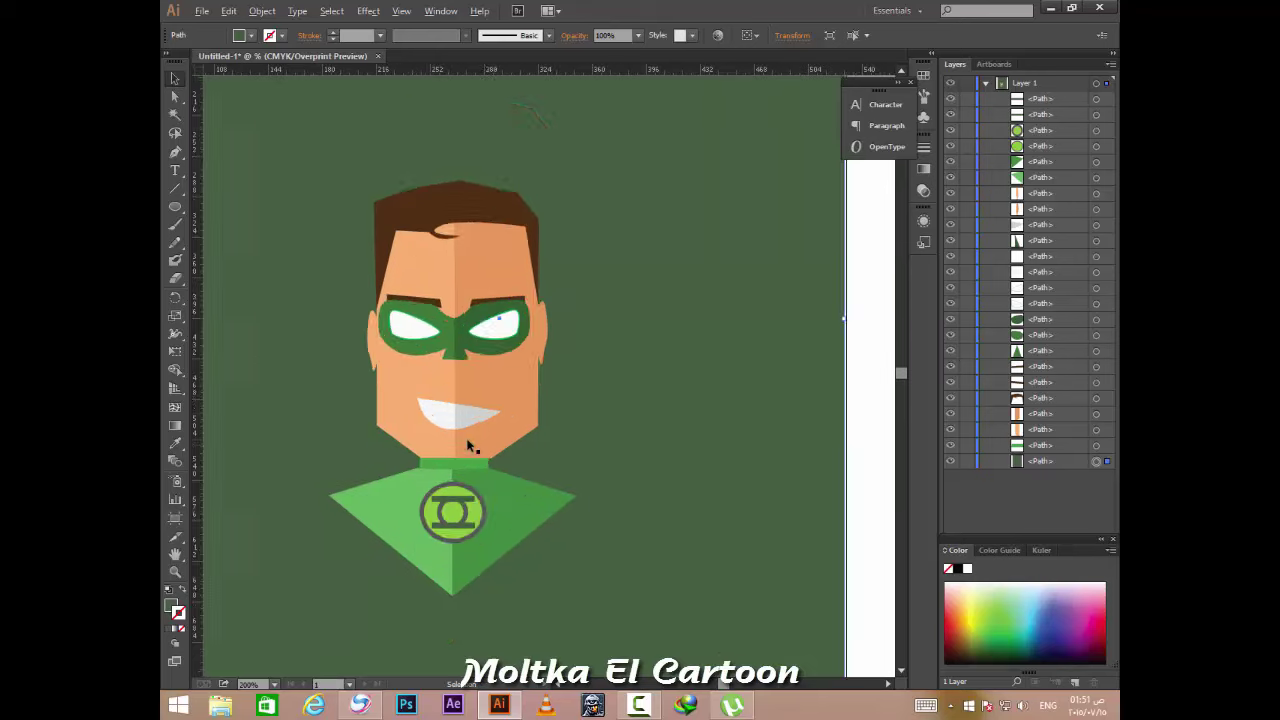
scroll(410, 480, "up", 1)
scroll(422, 497, "up", 1)
scroll(422, 492, "down", 1)
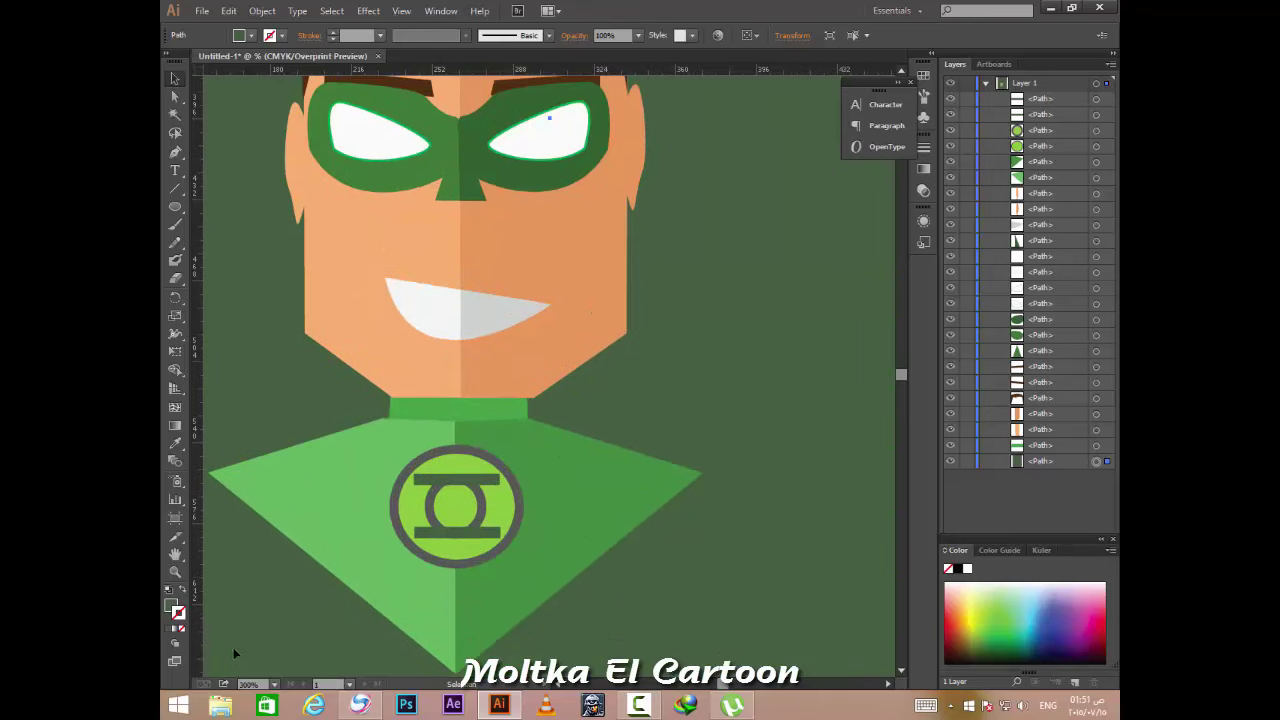
left_click(459, 514)
scroll(459, 514, "up", 5)
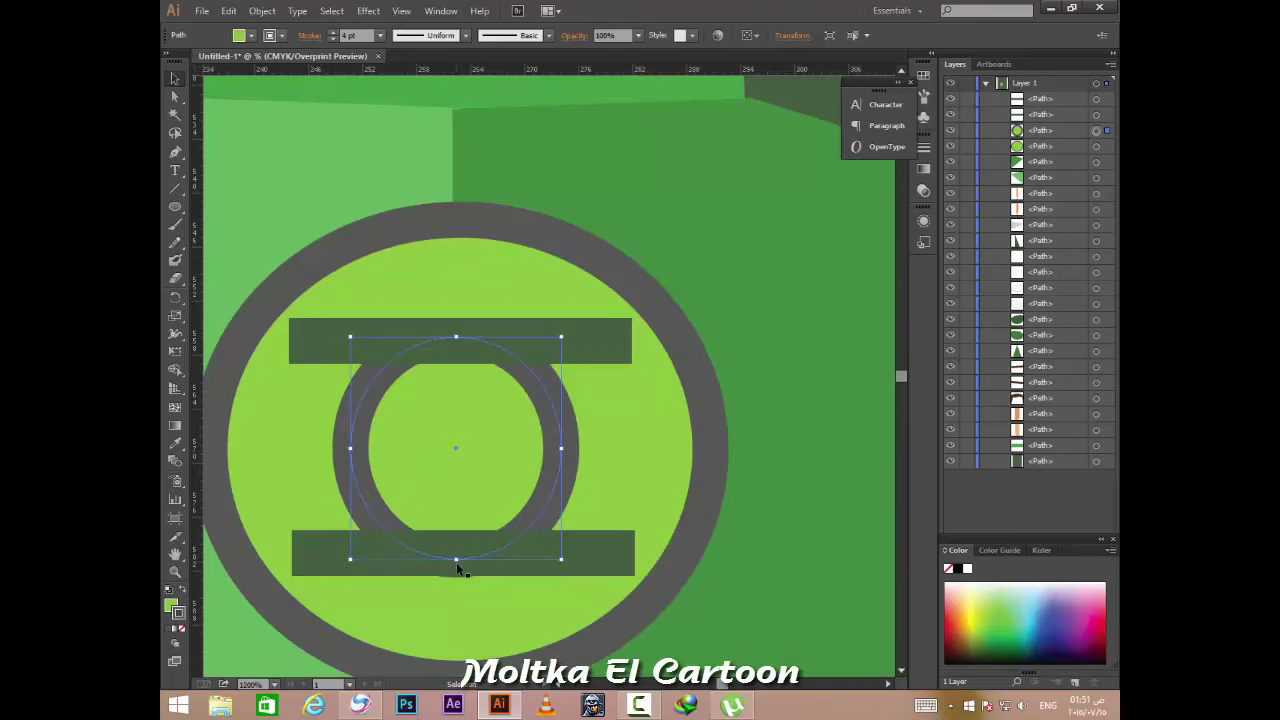
left_click_drag(457, 558, 457, 555)
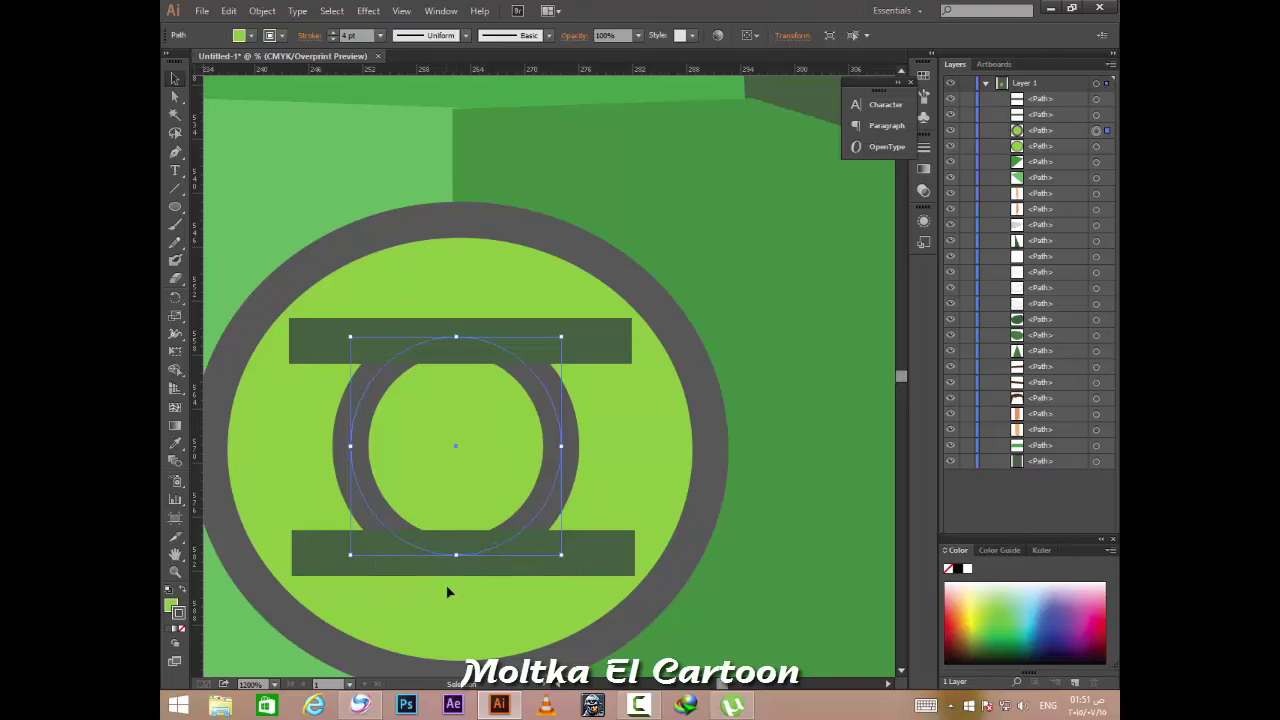
Select the outer circle and dark green background, then zoom and pan to review the bust.
left_click(448, 592)
scroll(444, 535, "down", 1)
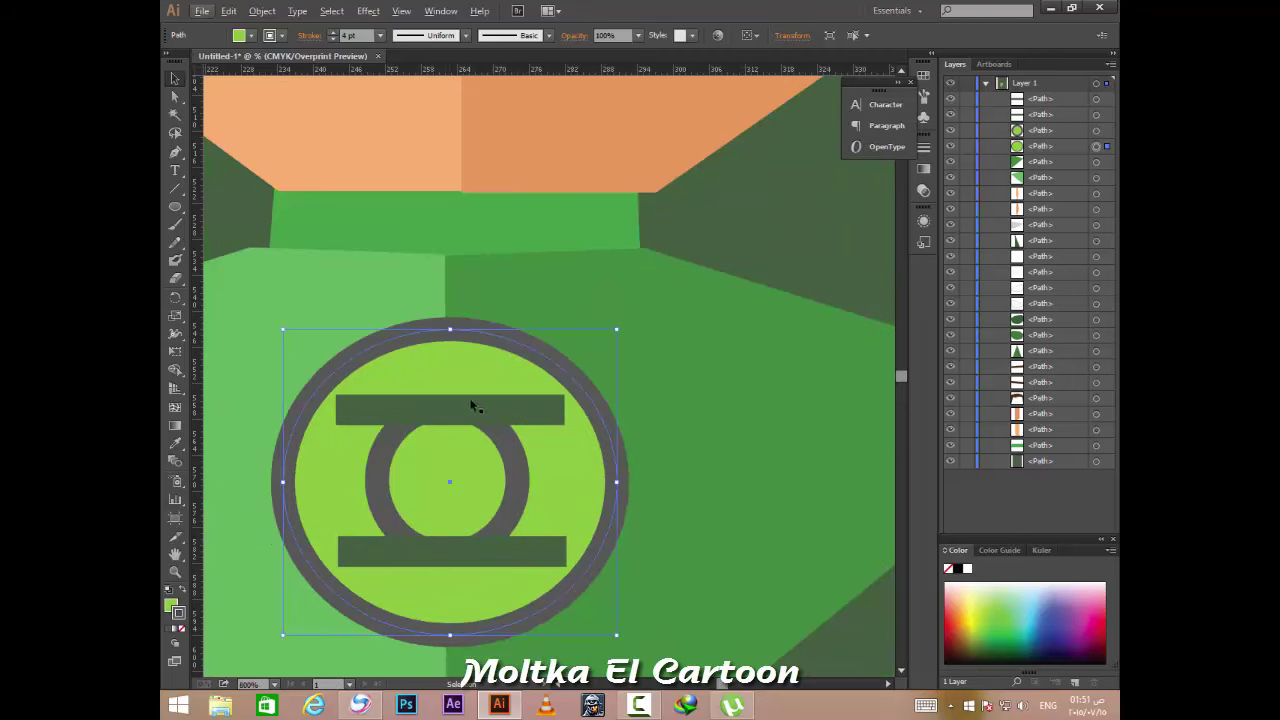
scroll(604, 283, "down", 1)
scroll(589, 288, "down", 1)
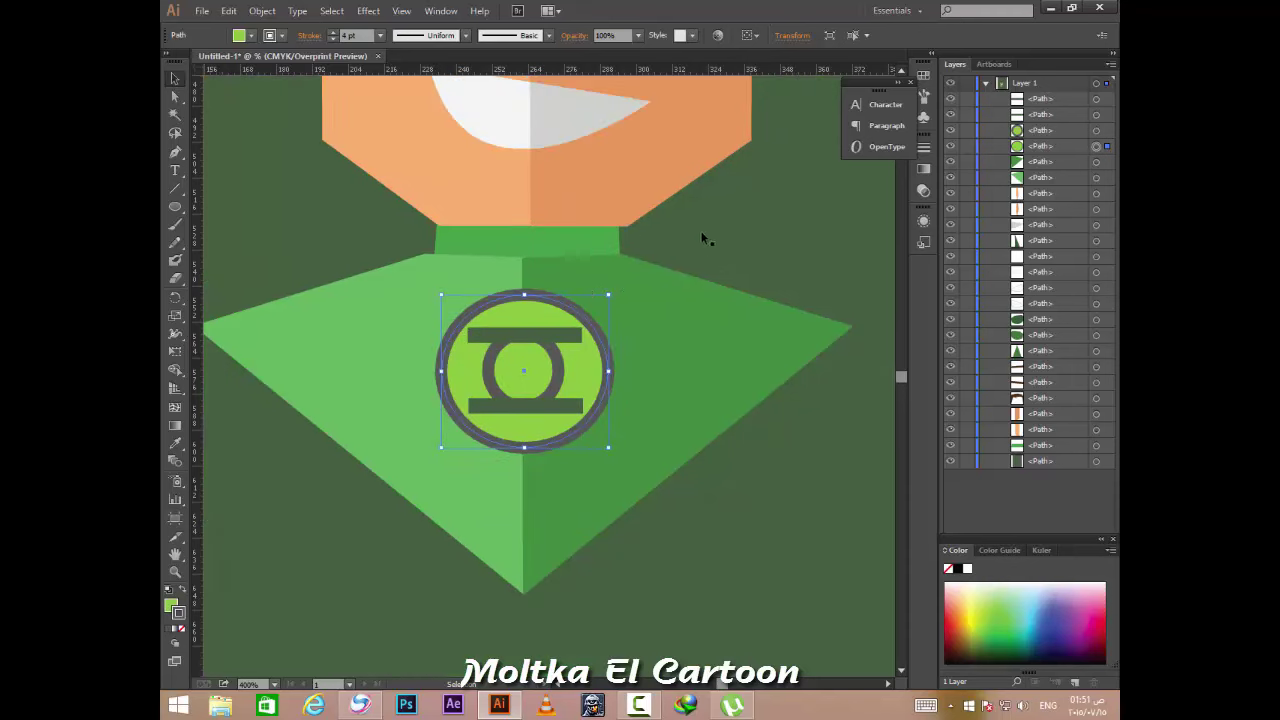
left_click(667, 254)
scroll(668, 256, "up", 1)
scroll(640, 268, "up", 2)
scroll(595, 286, "down", 1)
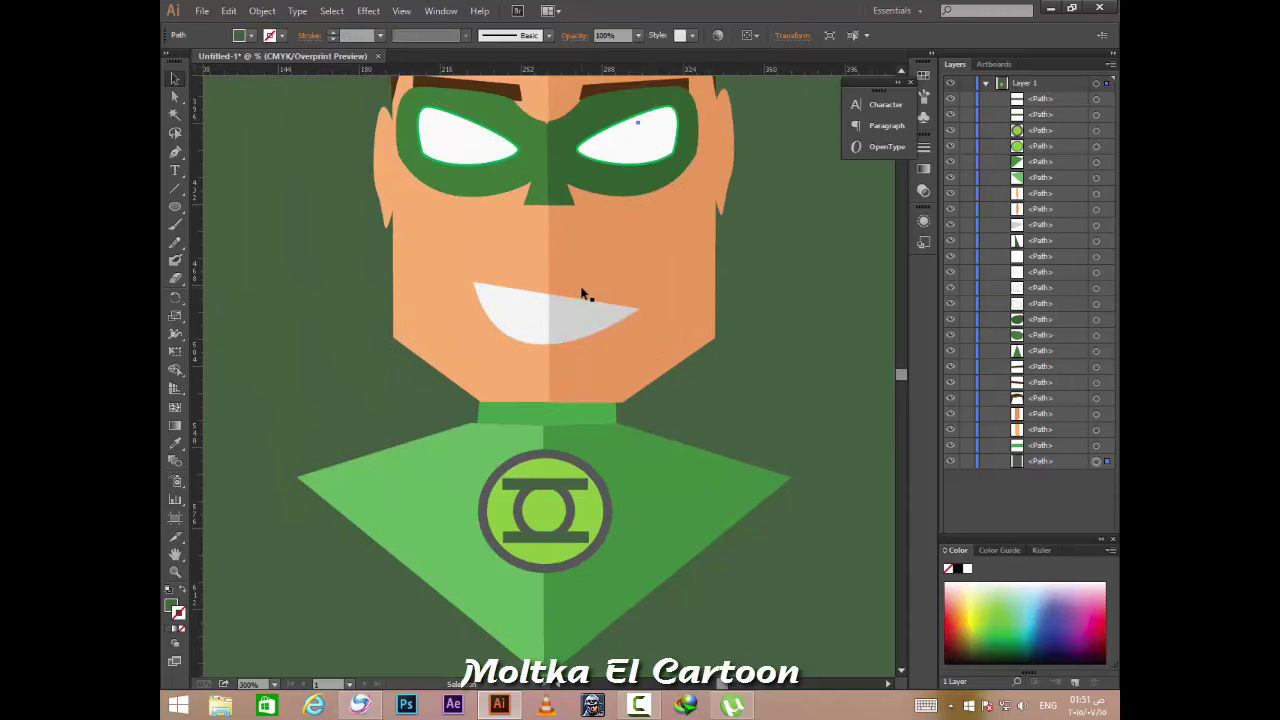
scroll(580, 300, "down", 2)
scroll(585, 300, "up", 1)
scroll(620, 290, "up", 1)
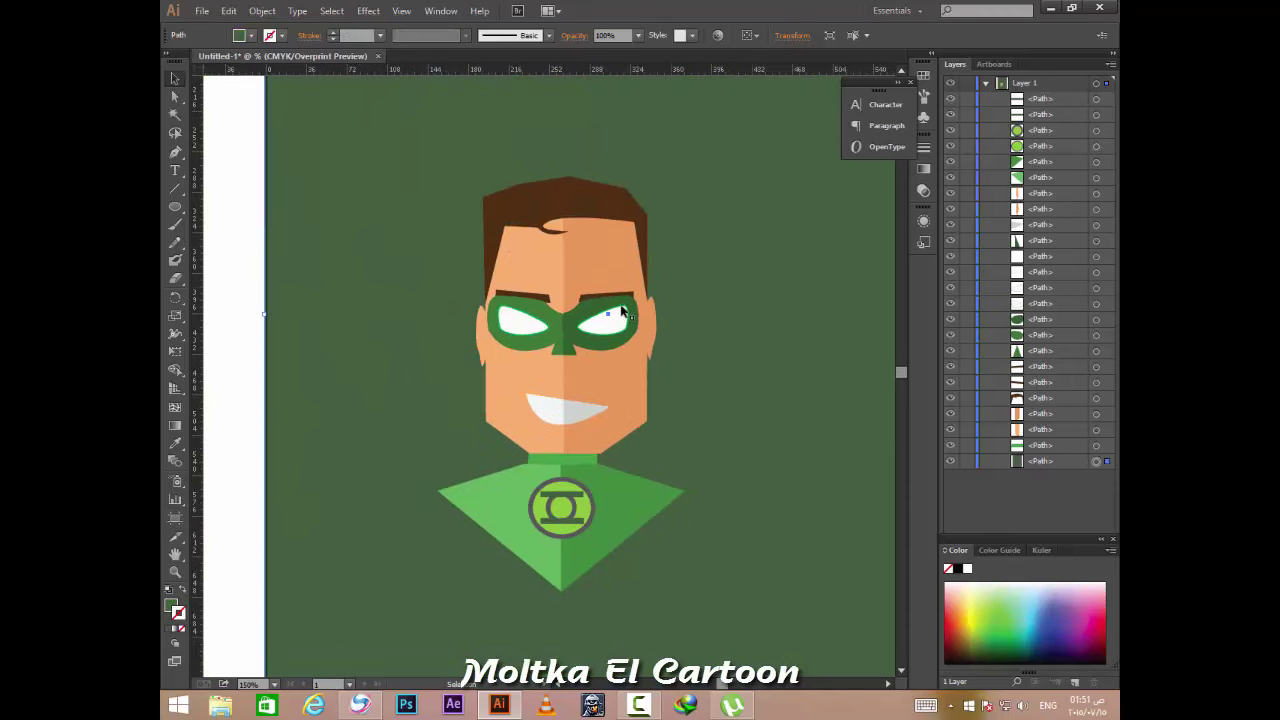
scroll(619, 310, "up", 1)
scroll(619, 310, "down", 1)
scroll(718, 340, "up", 1)
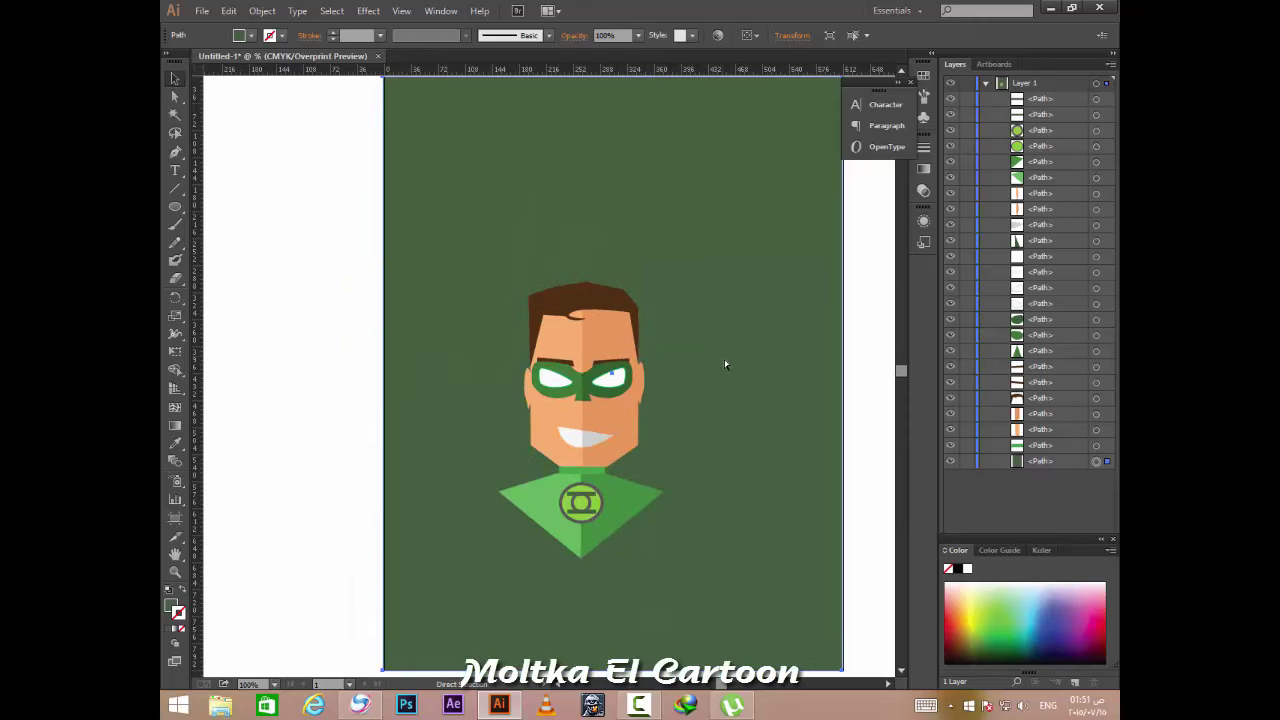
scroll(724, 360, "right", 1)
scroll(626, 494, "up", 1)
scroll(622, 489, "down", 1)
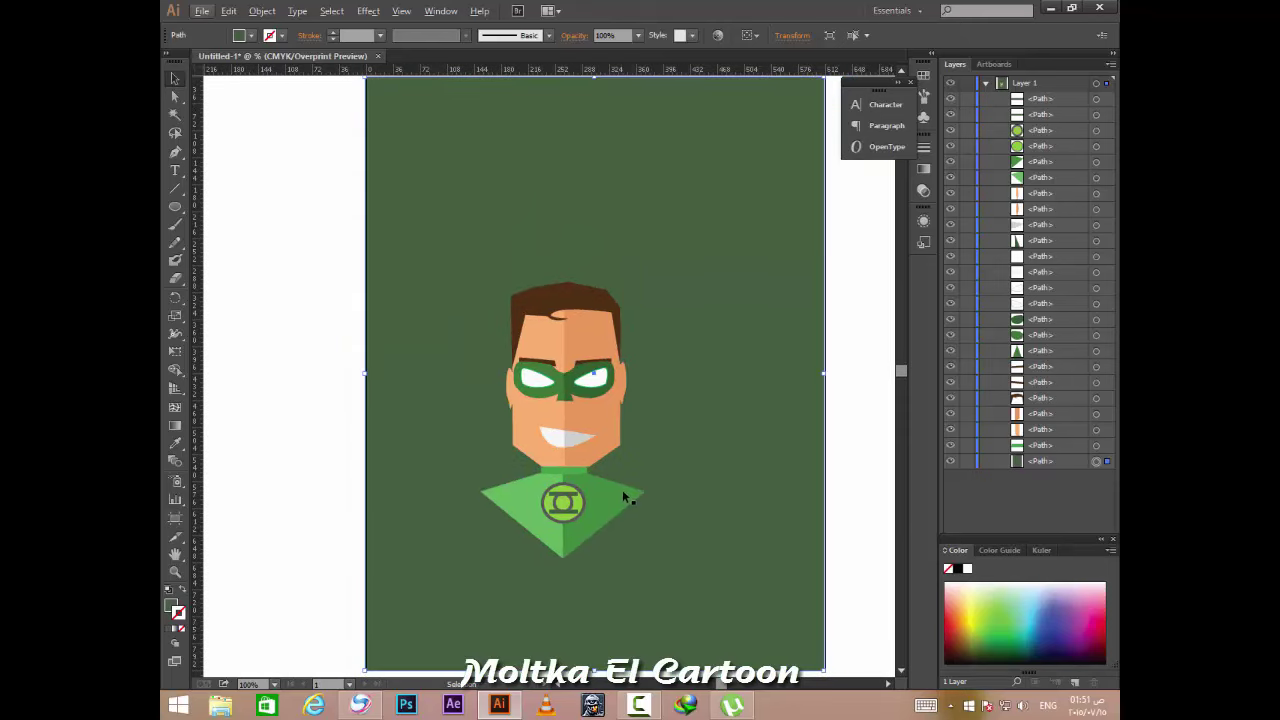
scroll(626, 490, "up", 2)
Select every character path in the Layers panel: neck, face, eyes, mouth, ears, cape and emblem.
key("a")
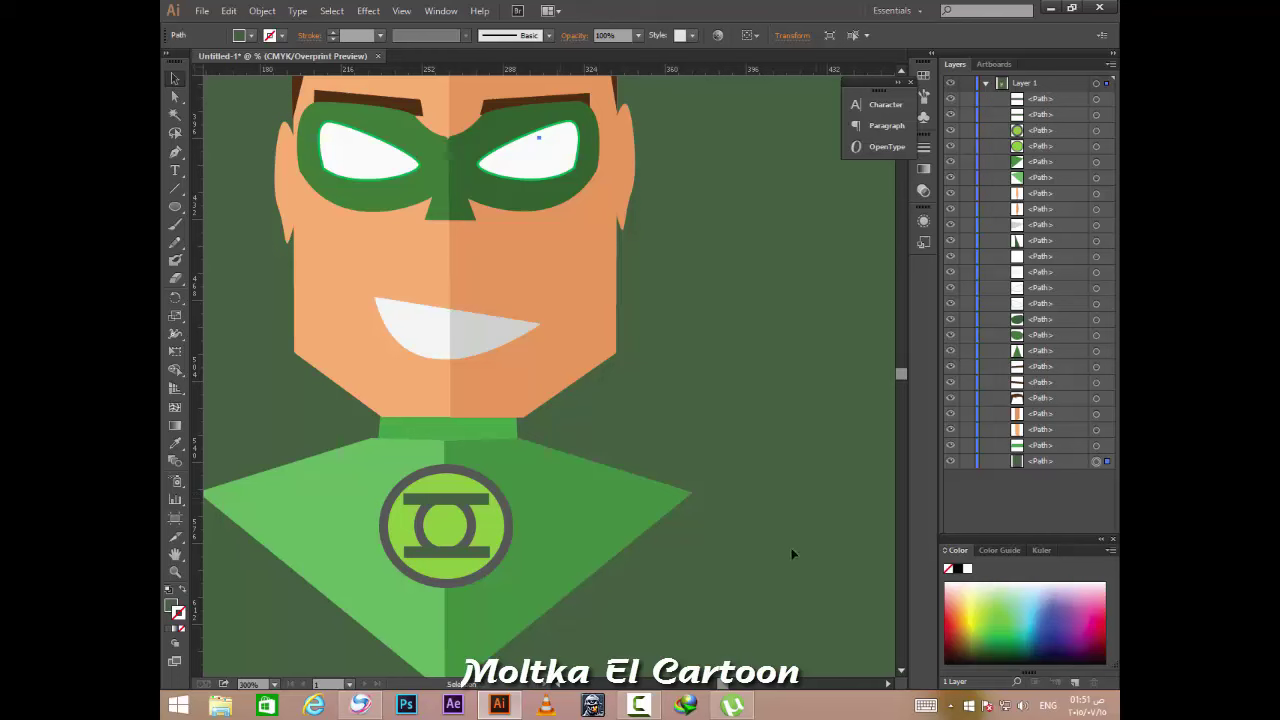
left_click(1097, 445, "shift")
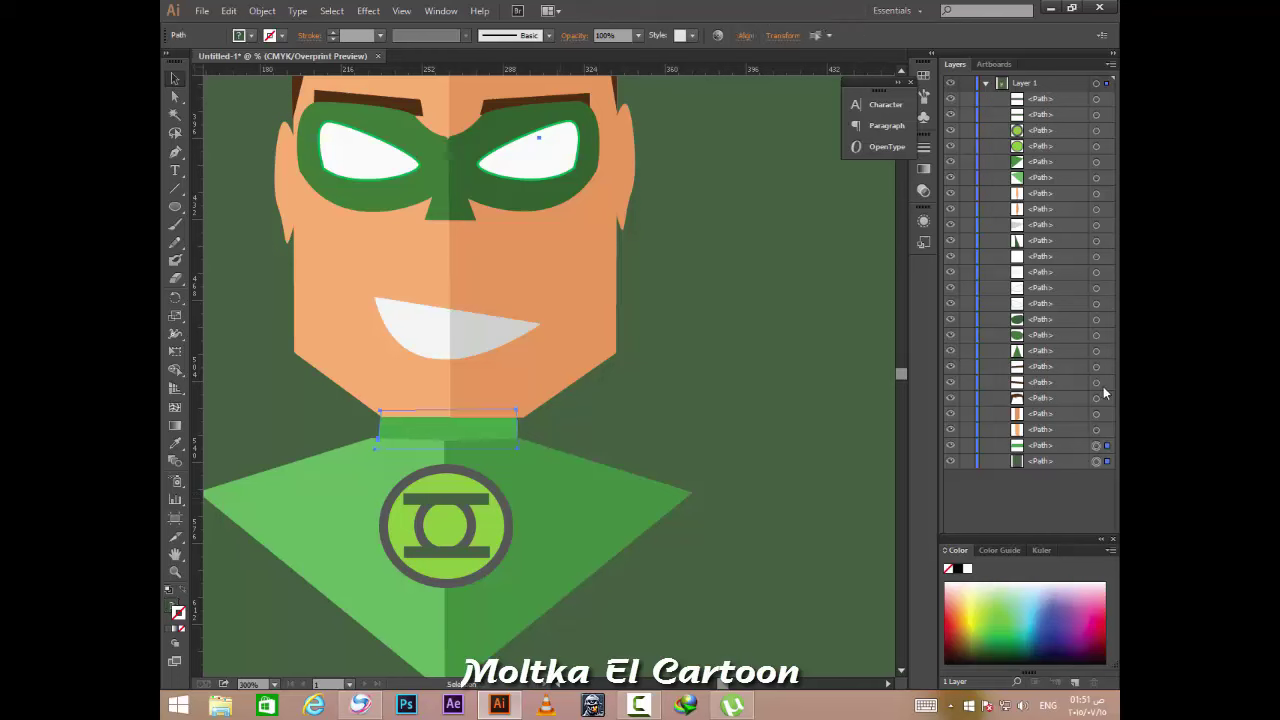
left_click(1097, 429, "shift")
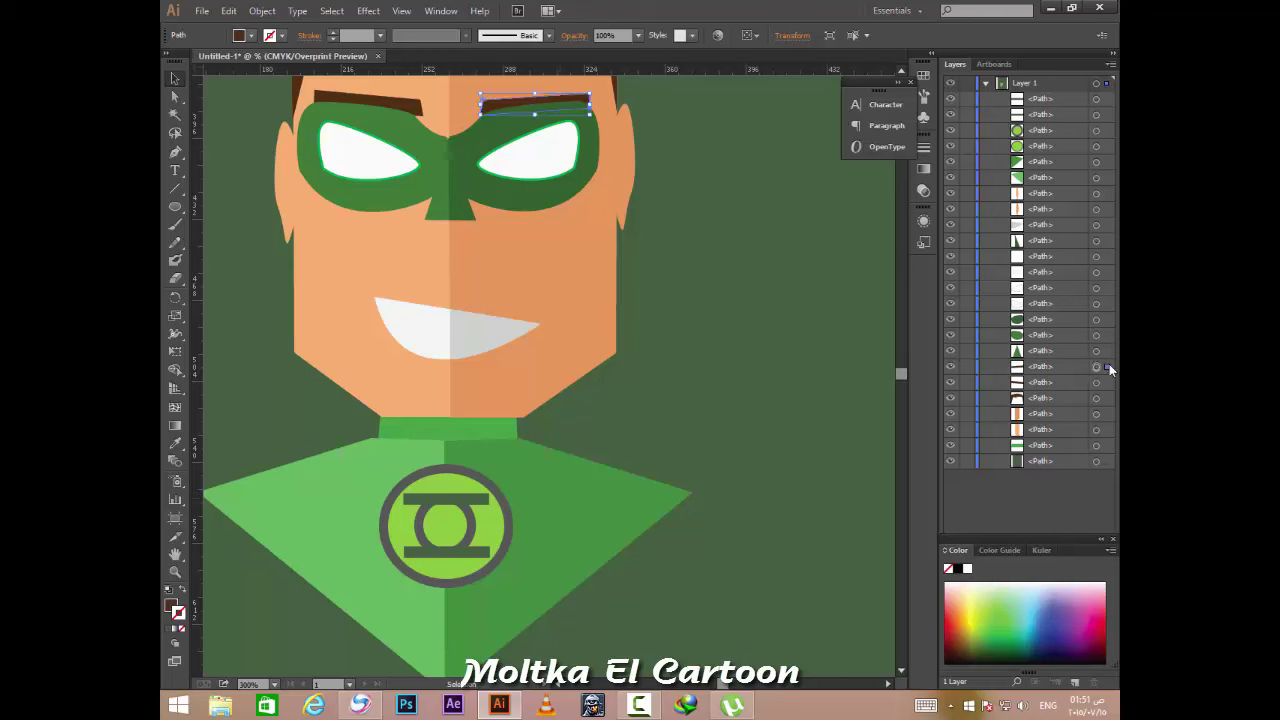
left_click(1108, 413)
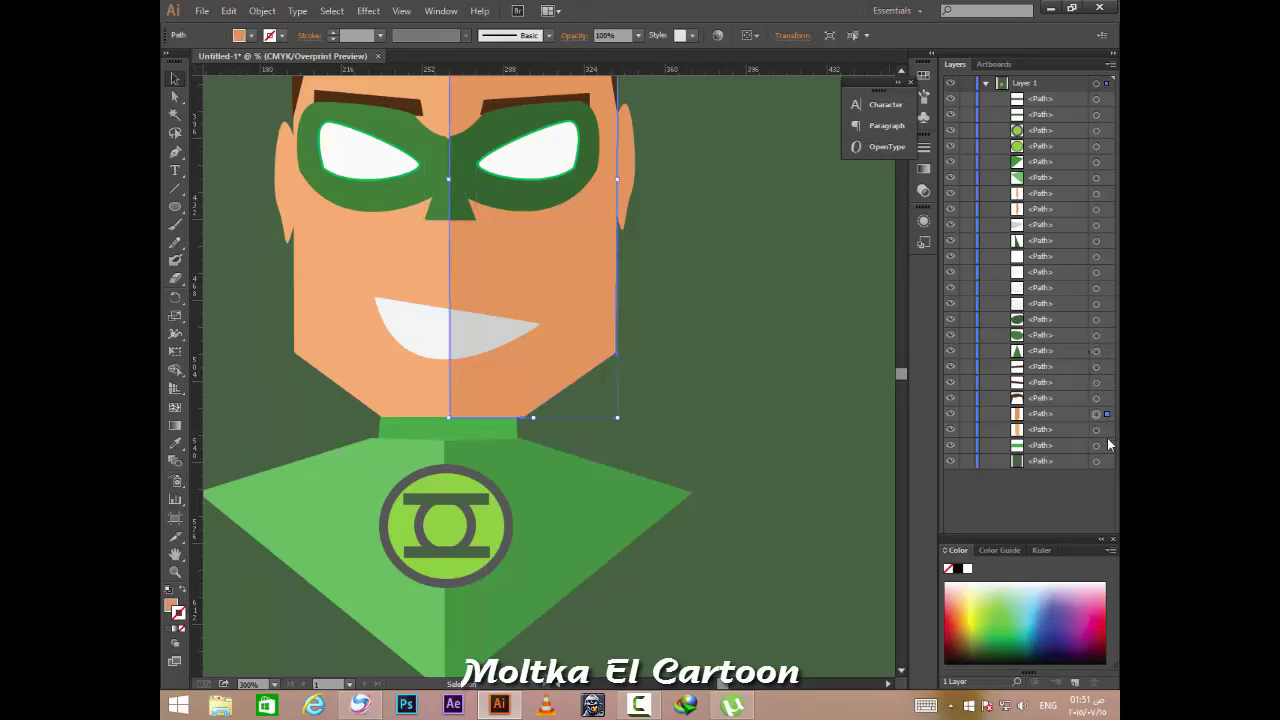
left_click(1097, 445, "shift")
left_click(1097, 429, "shift")
left_click(1097, 461, "shift")
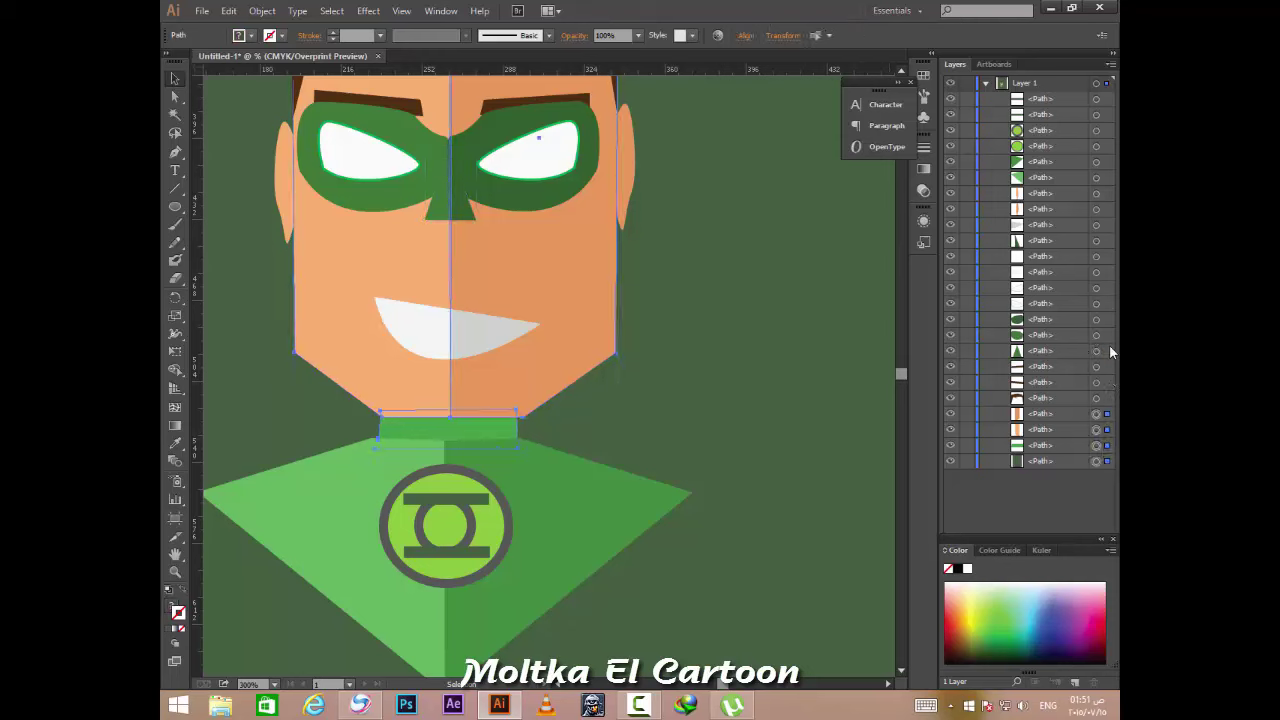
left_click(1107, 461, "shift")
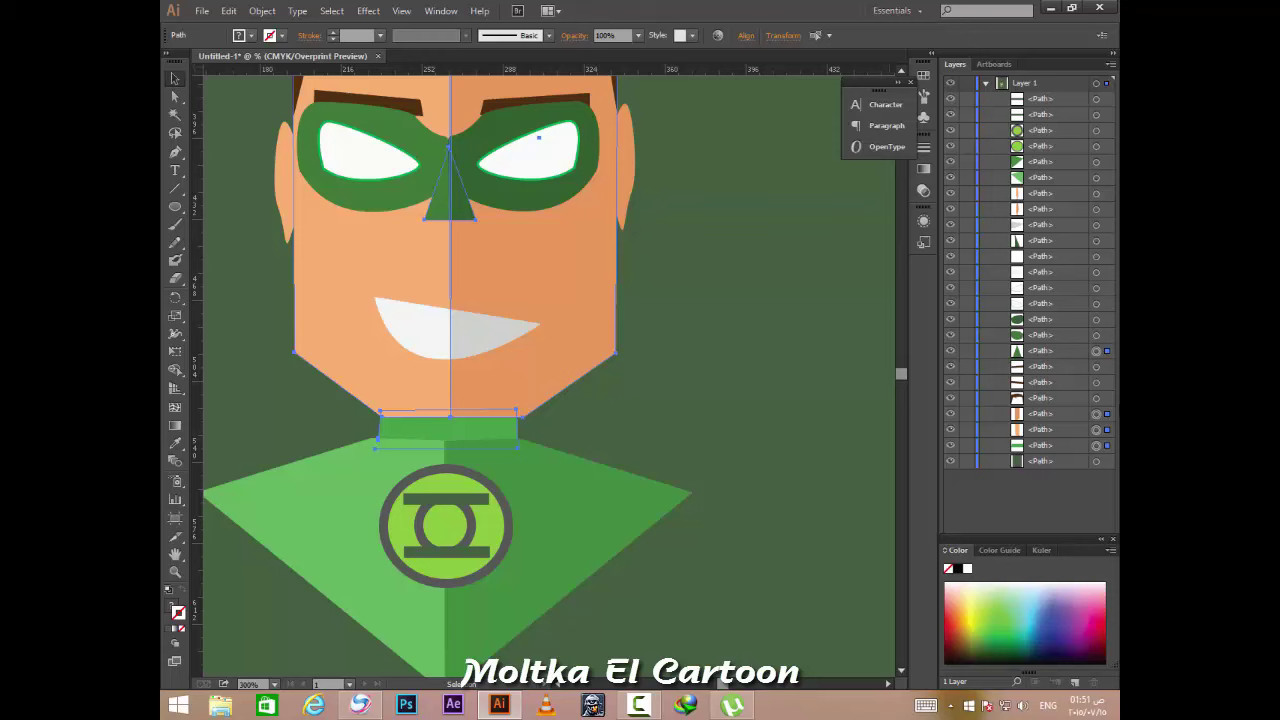
left_click(1107, 397, "shift")
left_click(1107, 366, "shift")
left_click(1107, 382, "shift")
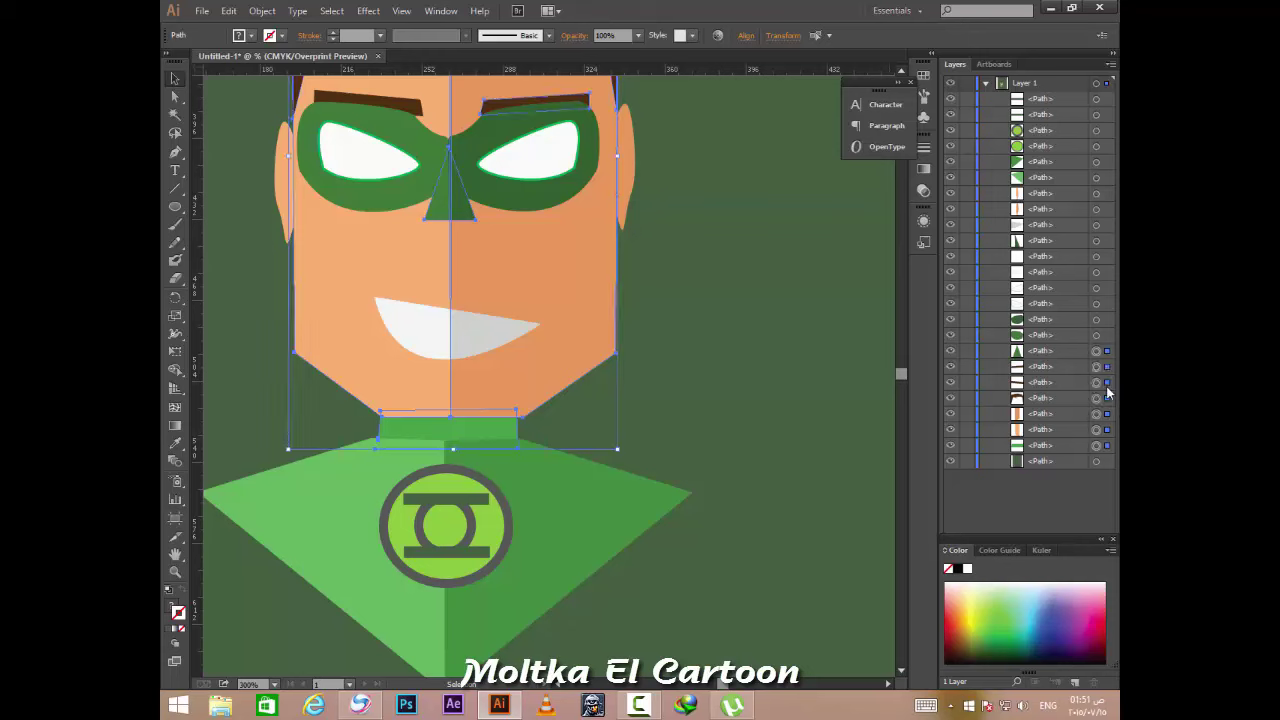
left_click(1107, 335, "shift")
left_click(1107, 319, "shift")
left_click(1107, 303, "shift")
left_click(1107, 287, "shift")
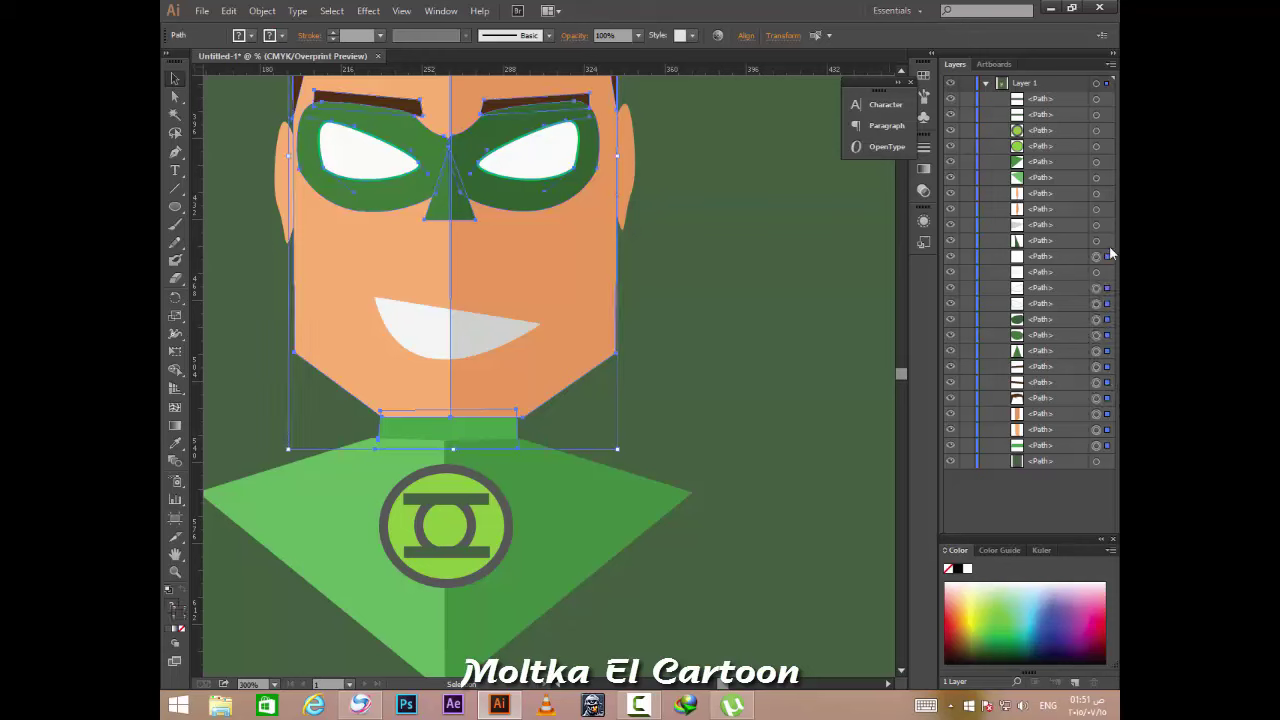
left_click(1107, 256, "shift")
left_click(1107, 240, "shift")
left_click(1107, 272, "shift")
left_click(1107, 209, "shift")
left_click(1107, 193, "shift")
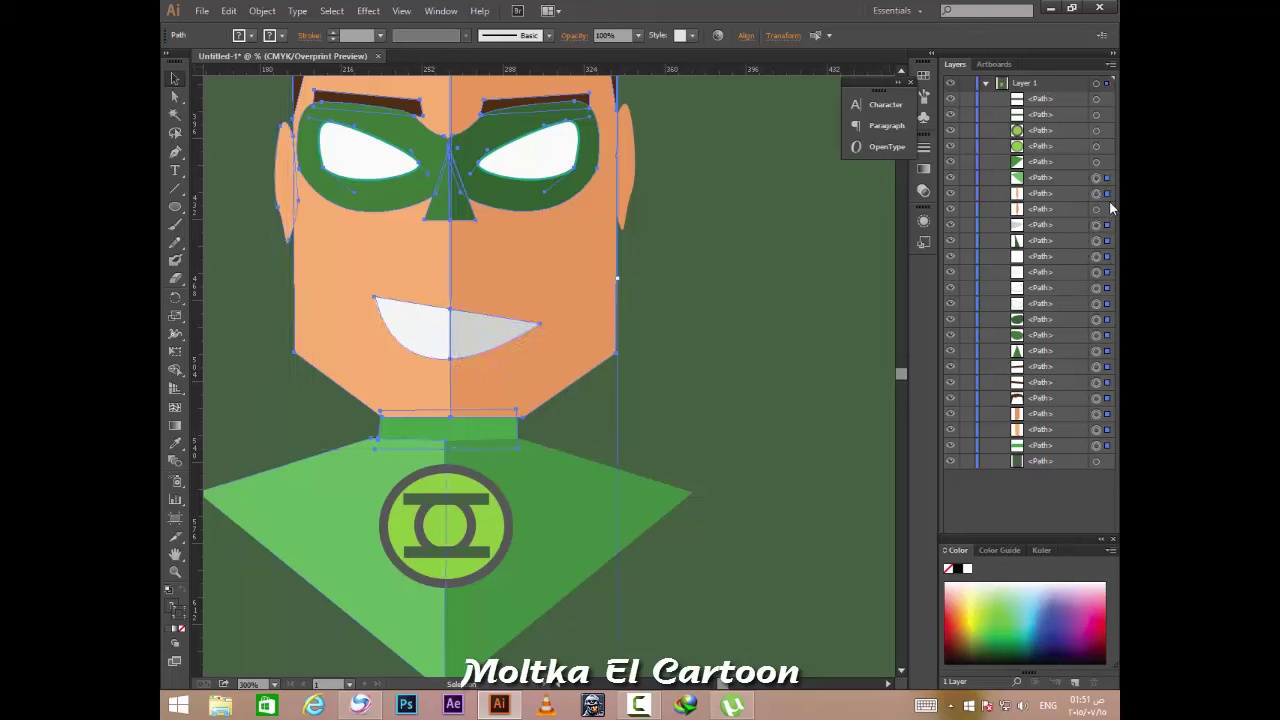
left_click(1107, 177, "shift")
left_click(1107, 161, "shift")
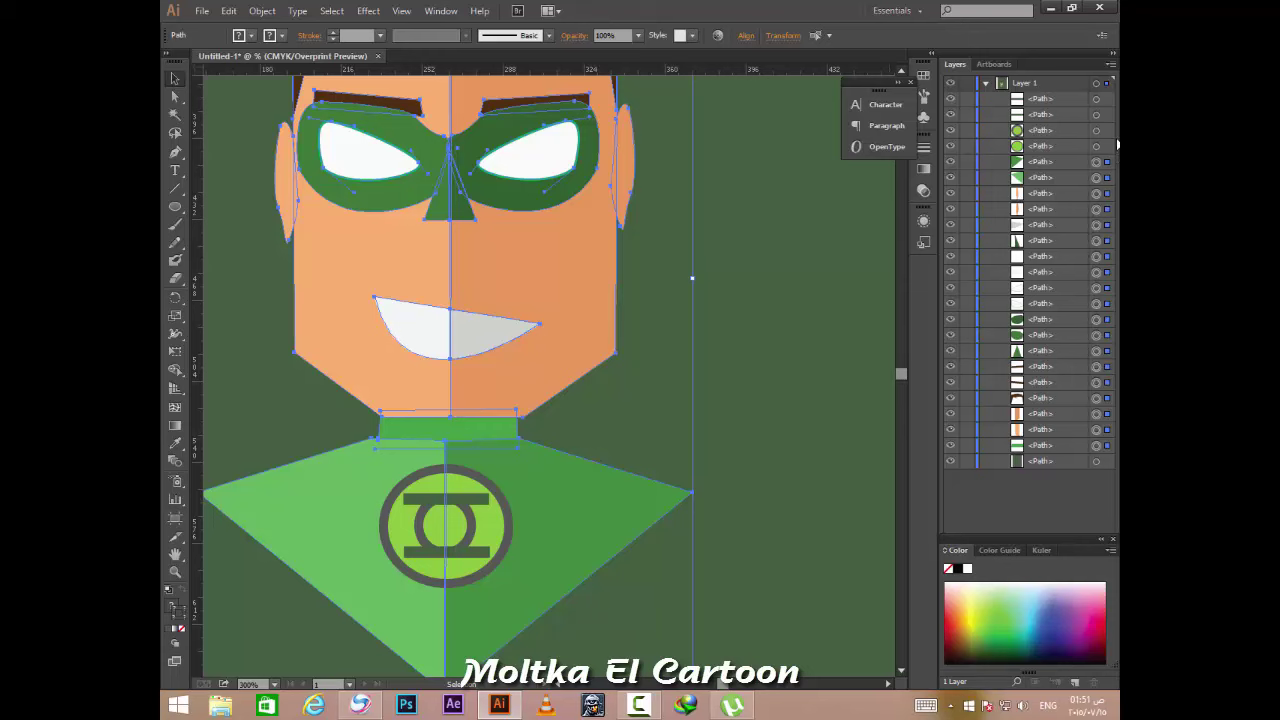
left_click(1107, 146, "shift")
left_click(1107, 114, "shift")
left_click(1107, 98, "shift")
Move the character up and right, then enlarge it slightly by its corner handle.
left_click_drag(502, 282, 553, 252)
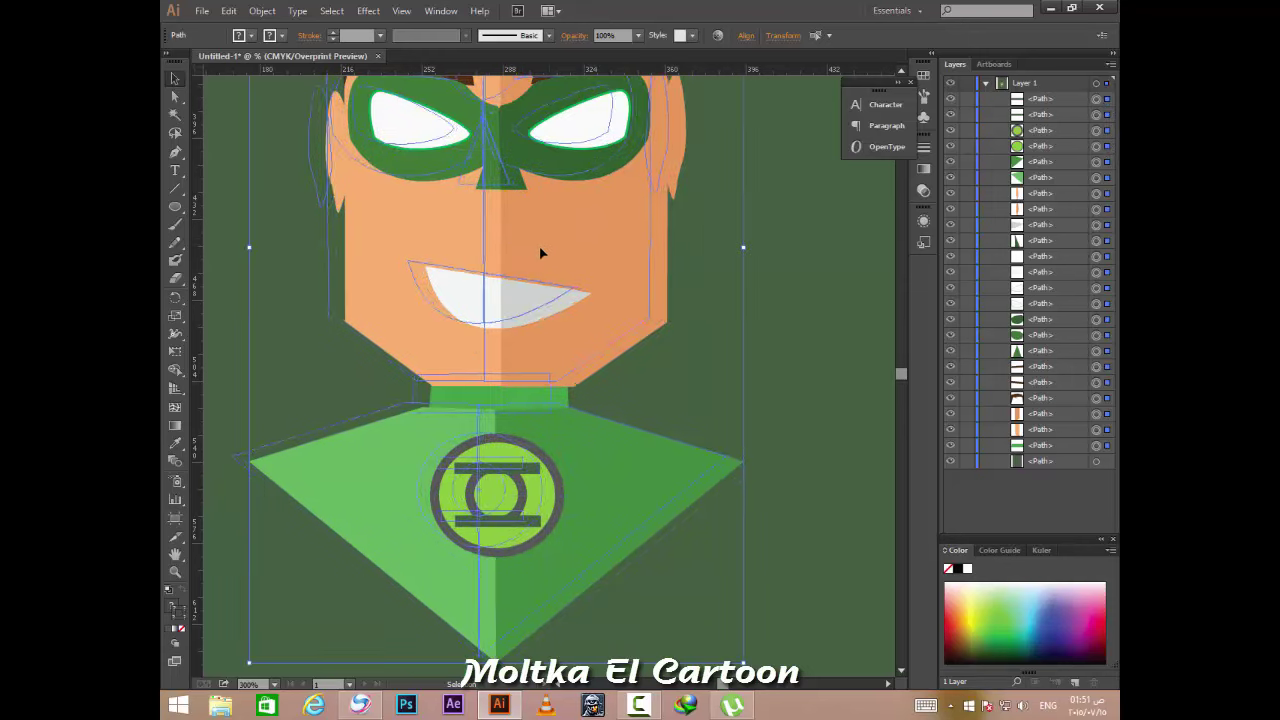
key("ctrl+minus")
key("ctrl+minus")
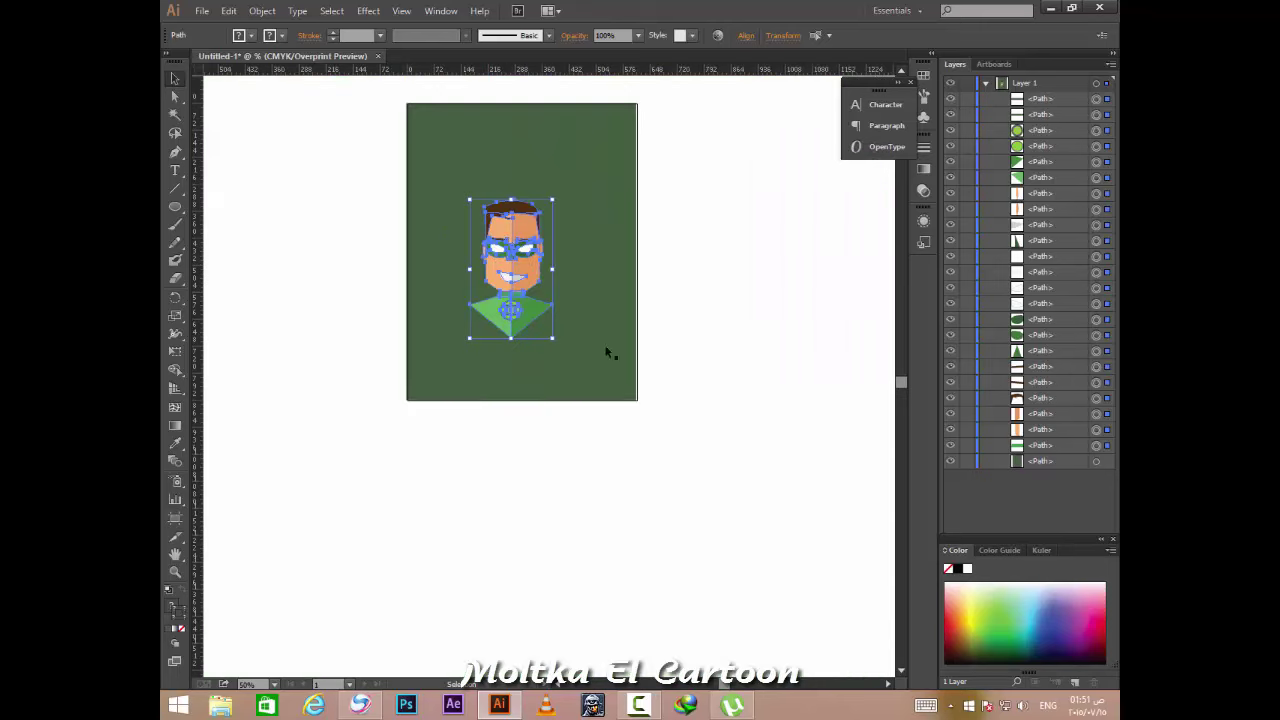
left_click_drag(553, 339, 587, 369)
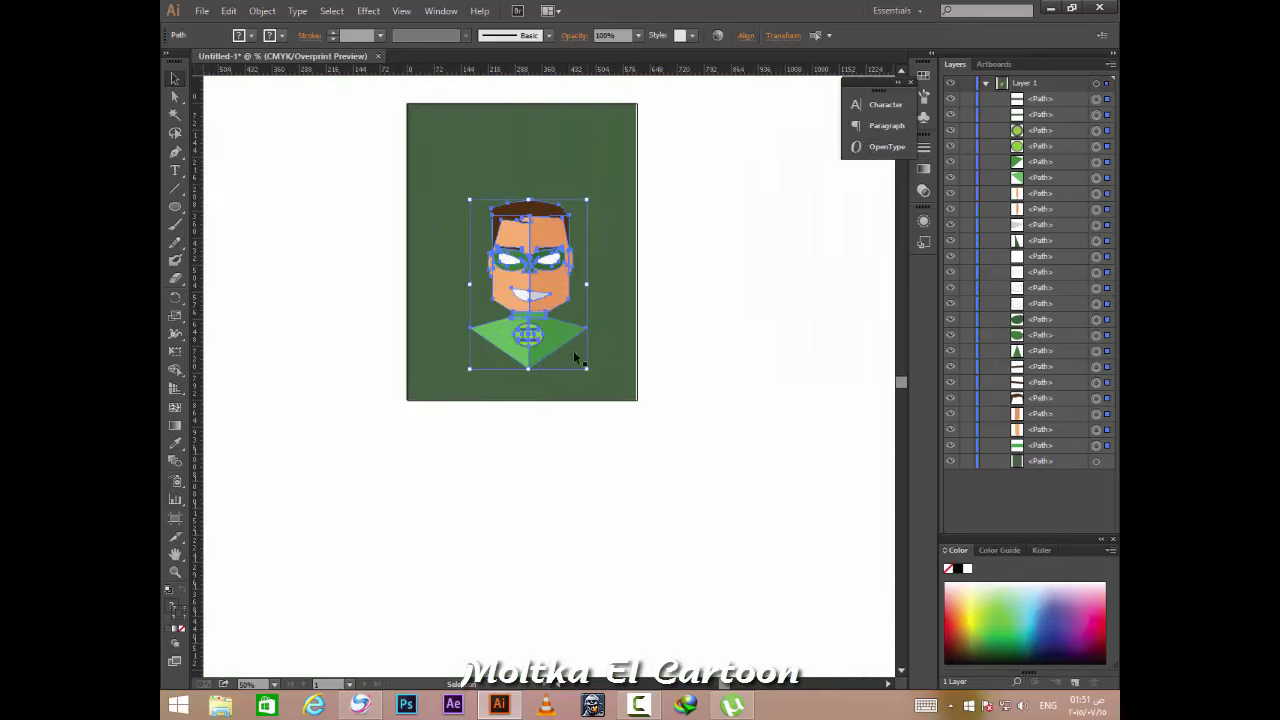
key("ctrl+z")
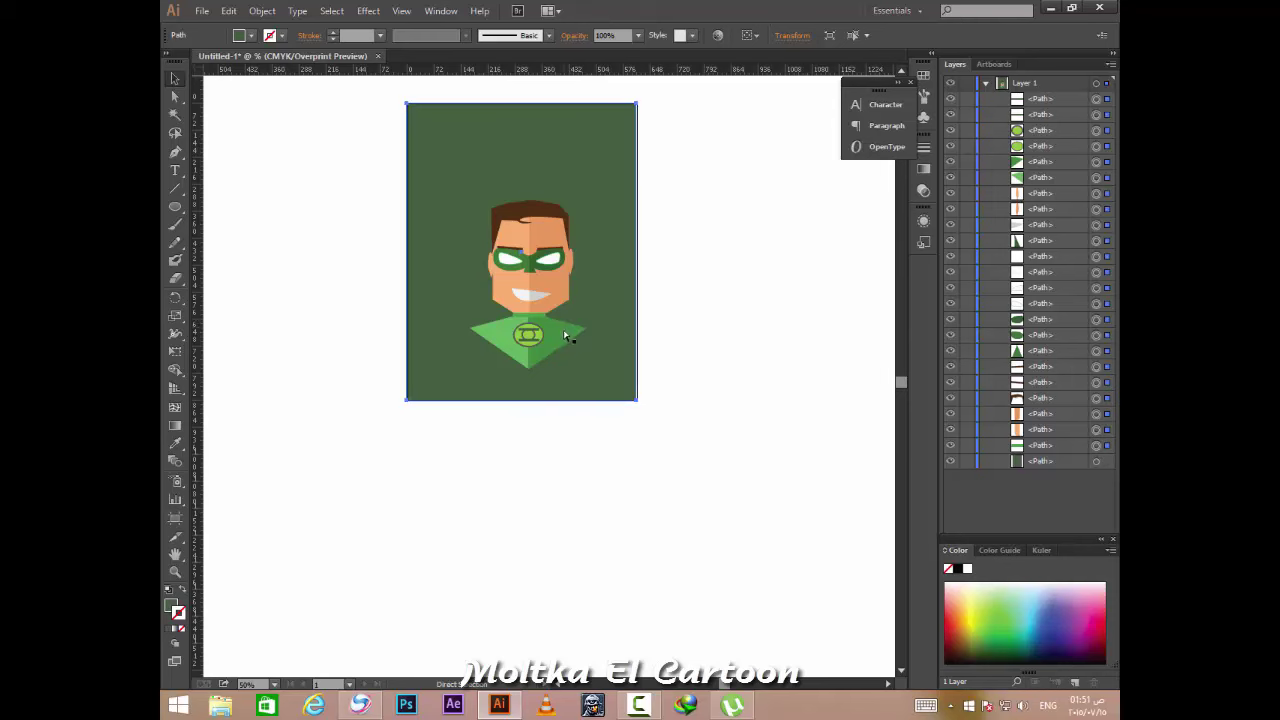
mouse_move(553, 339)
left_mouse_down()
mouse_move(578, 363)
mouse_move(552, 287)
mouse_move(590, 348)
left_mouse_up()
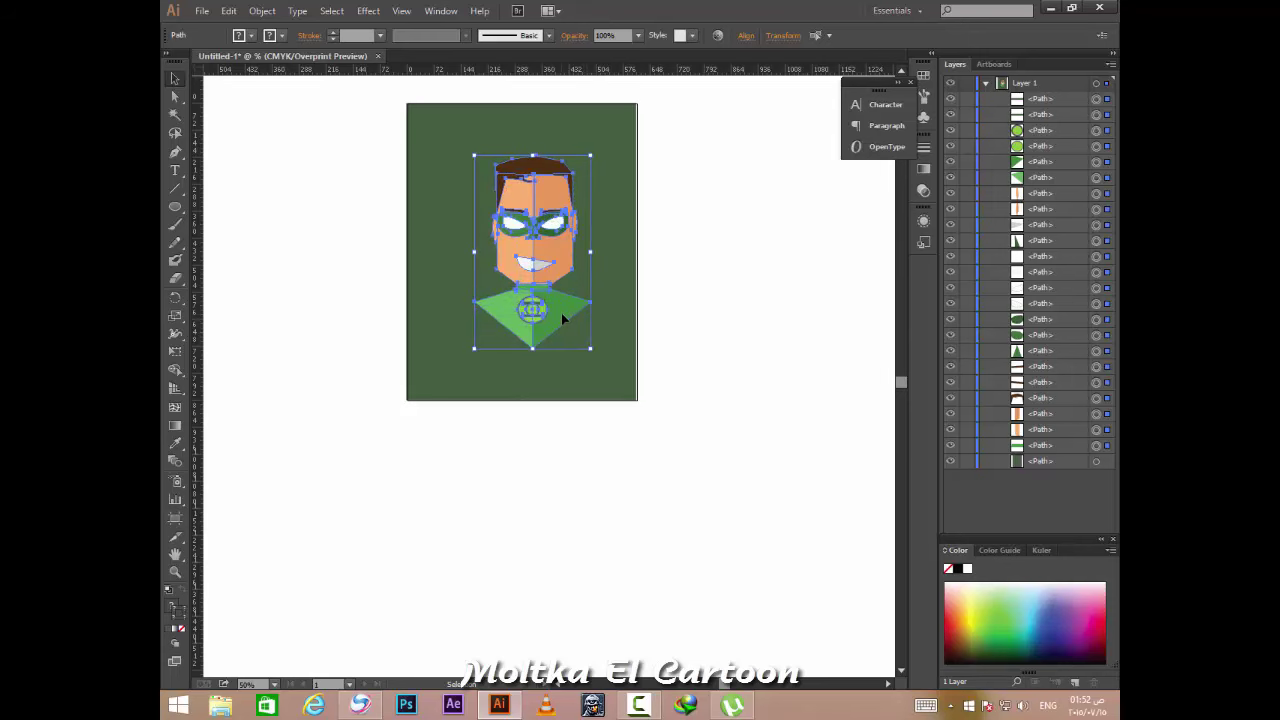
key("ctrl+plus")
key("ctrl+plus")
key("ctrl+plus")
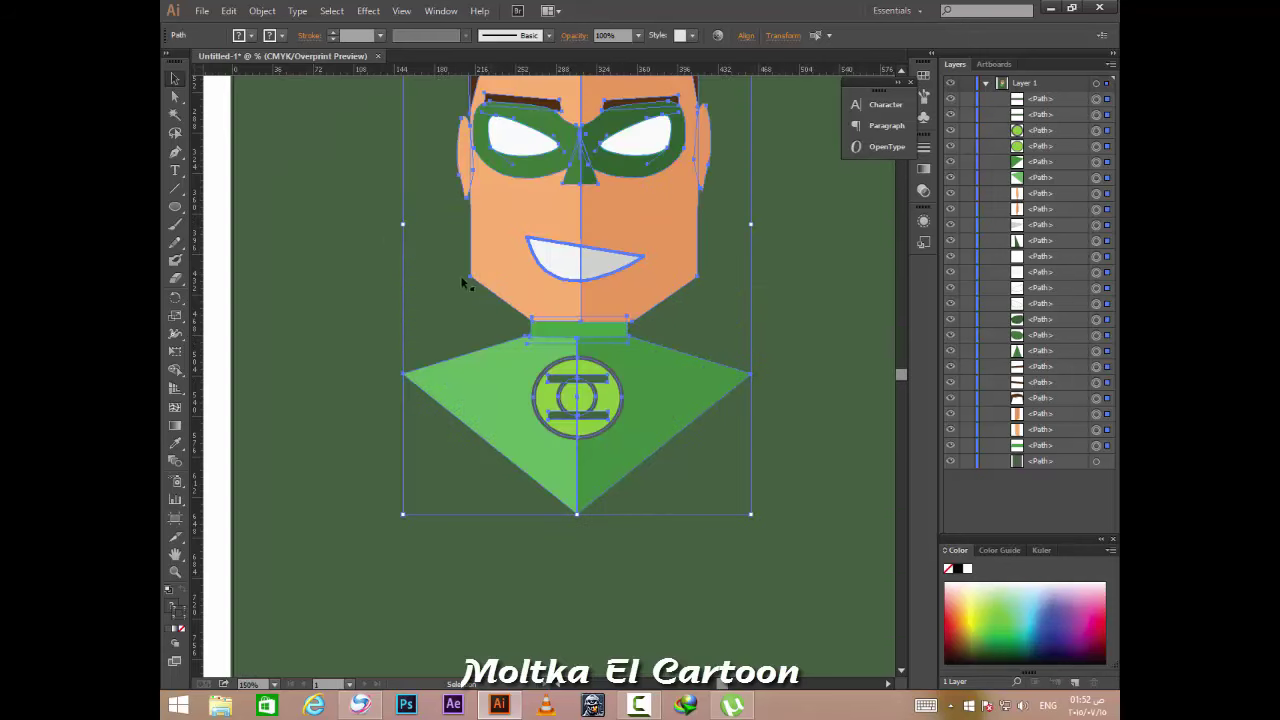
Trace a closed Pen path around the right half of the hair.
scroll(600, 240, "up", 4)
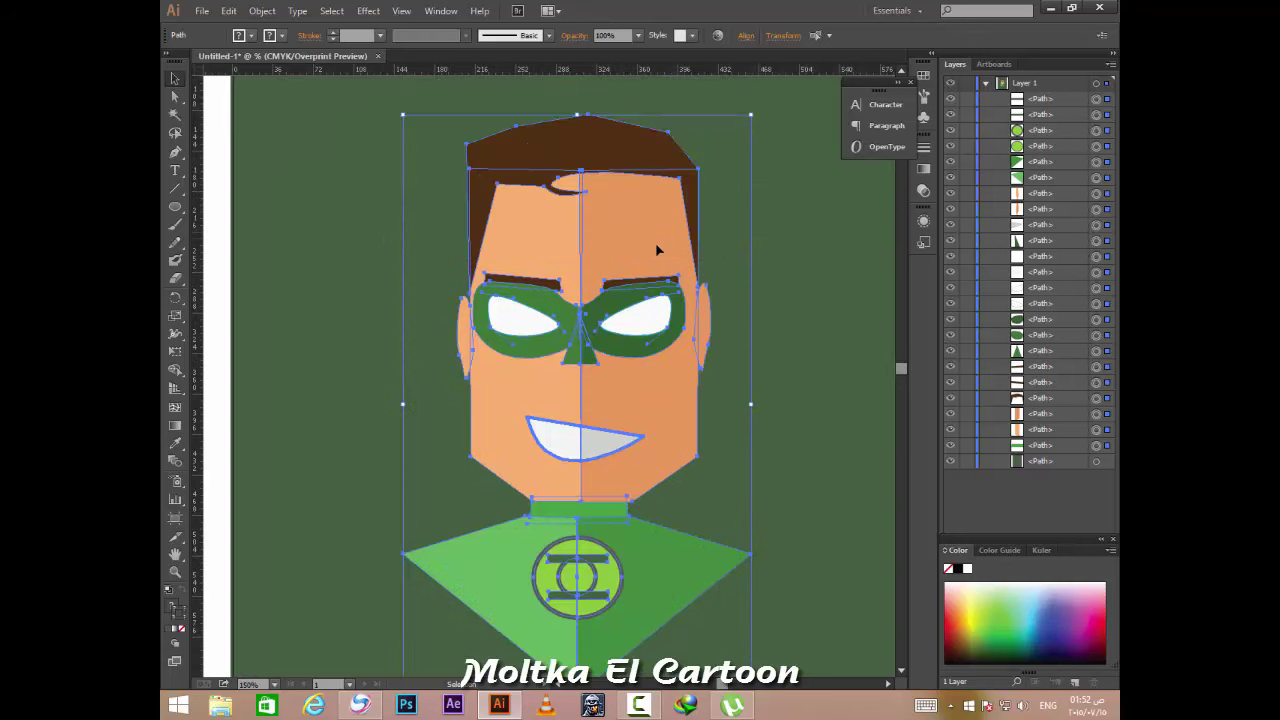
key("ctrl+plus")
key("ctrl+plus")
left_click(571, 163)
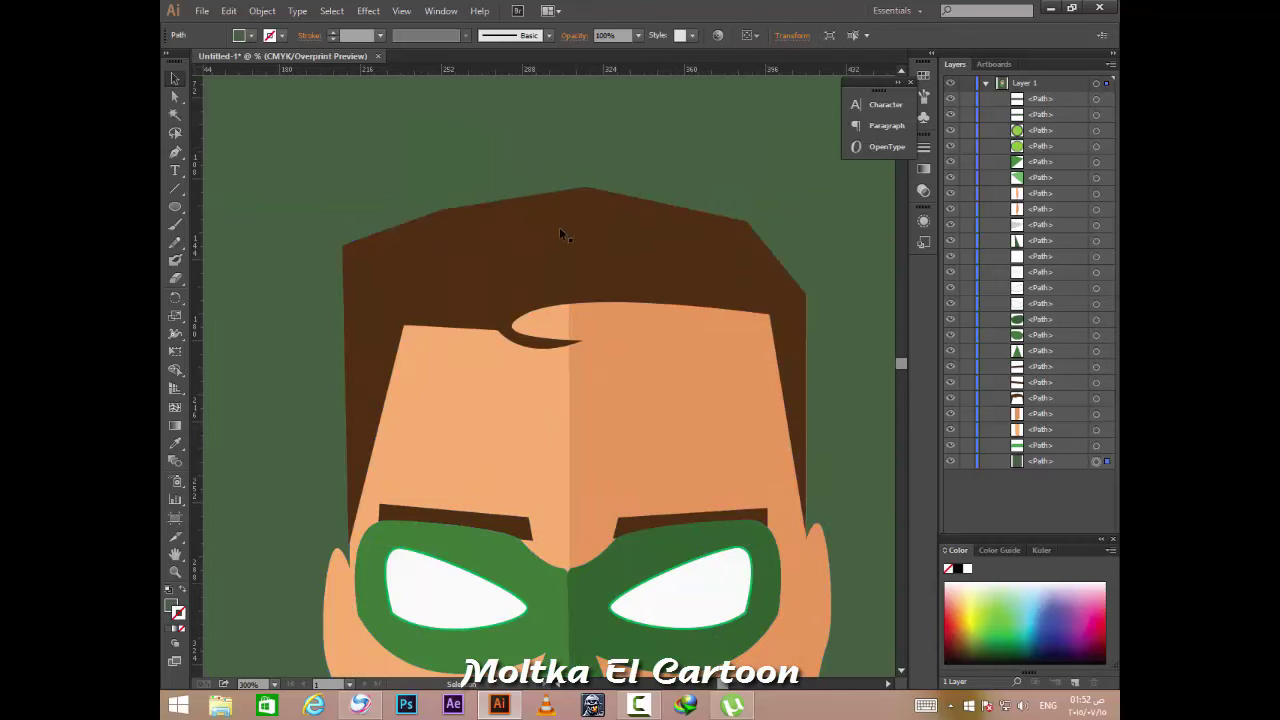
left_click(176, 152)
left_click(568, 303)
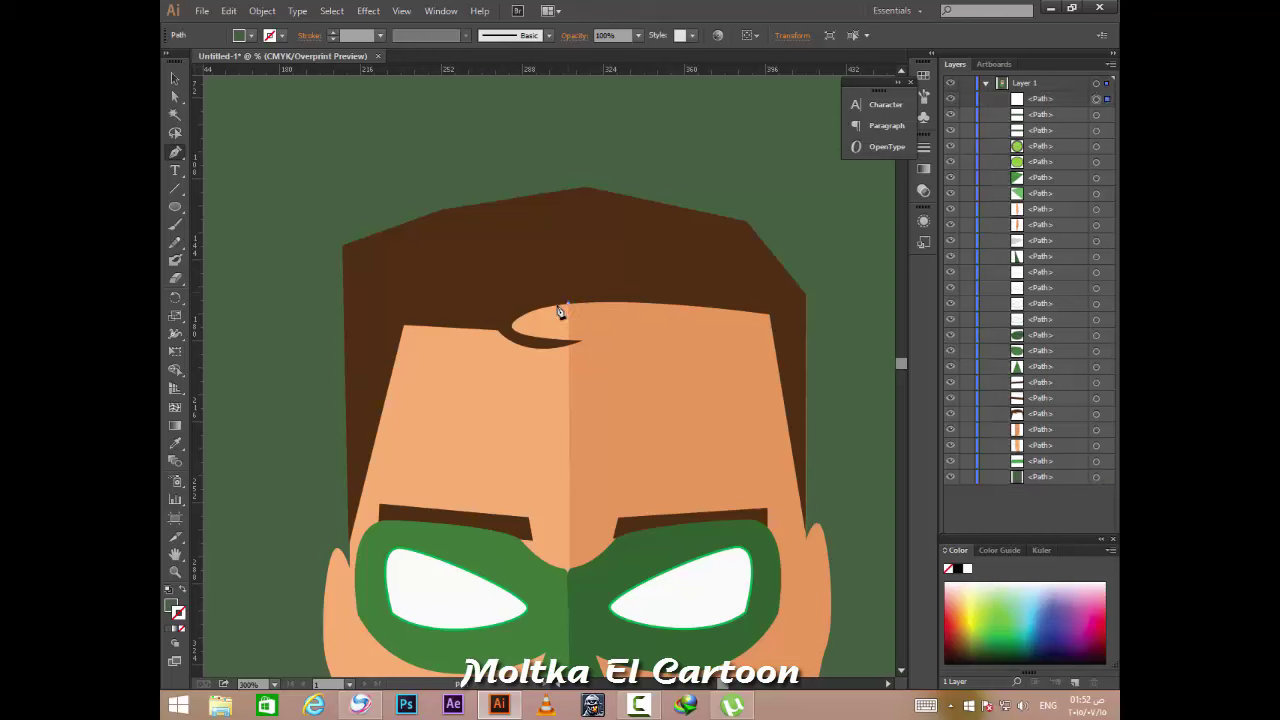
left_click(572, 188)
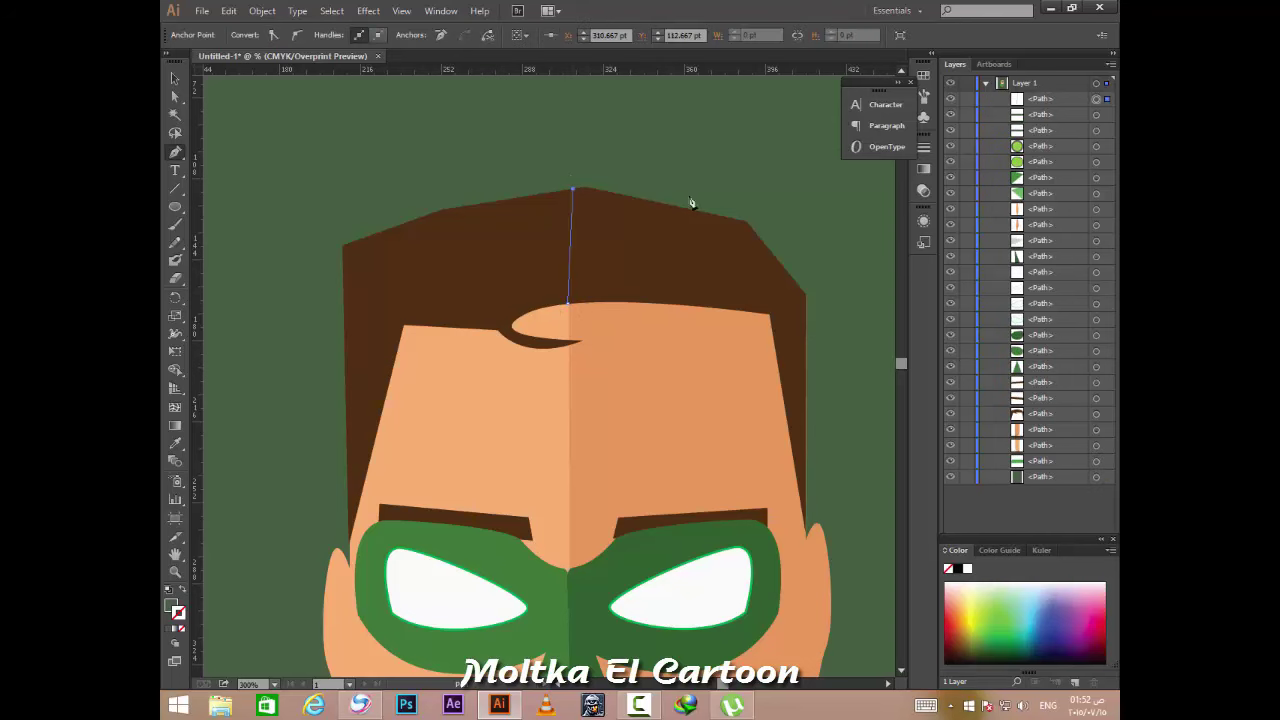
left_click(585, 188)
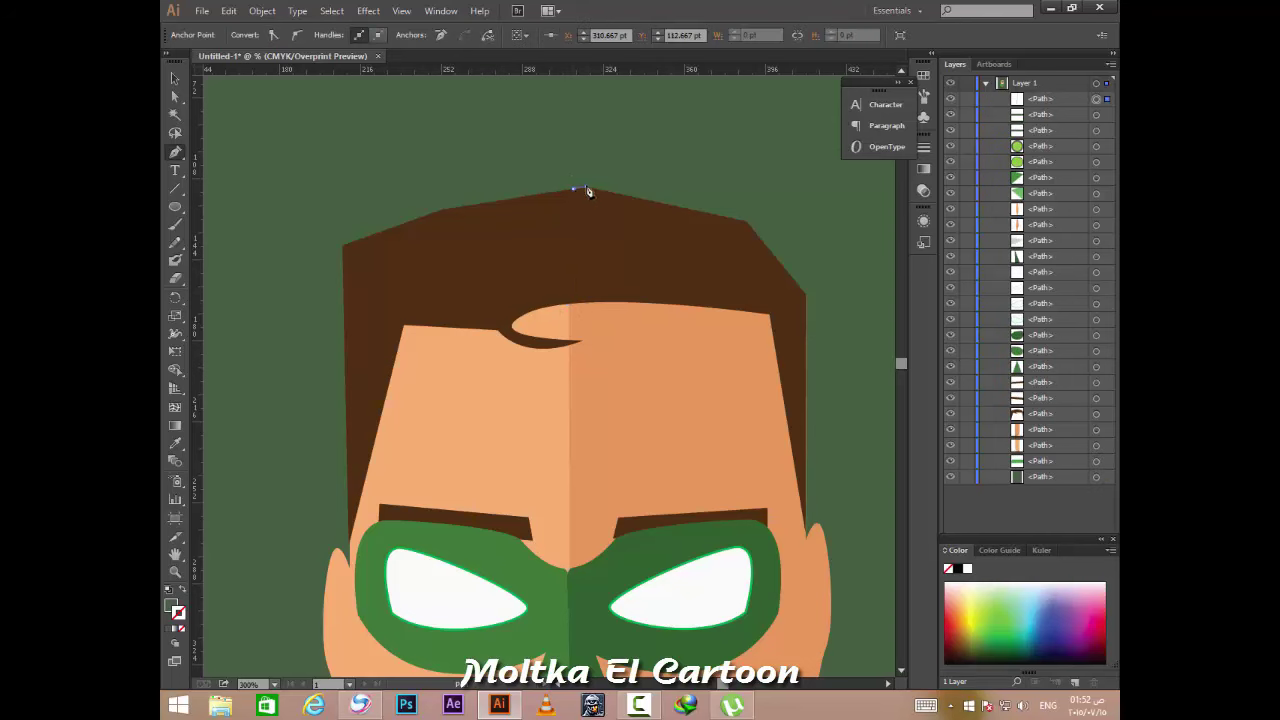
left_click(745, 221)
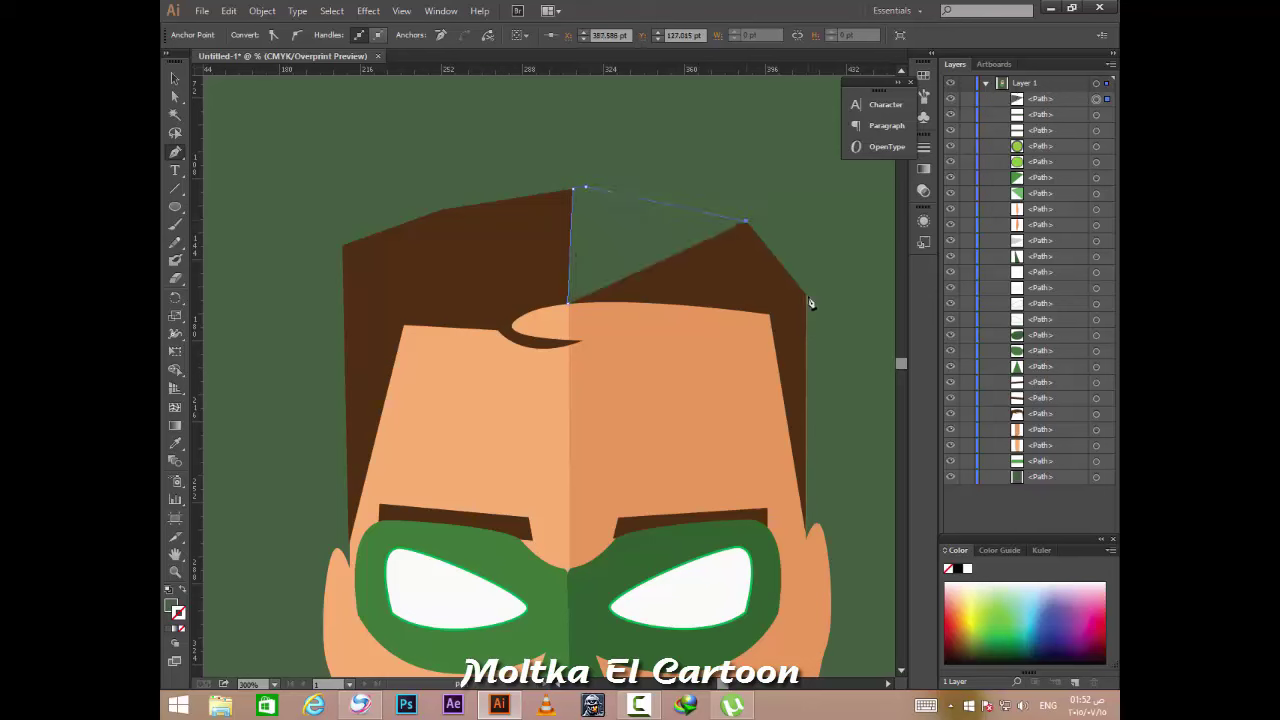
left_click(806, 296)
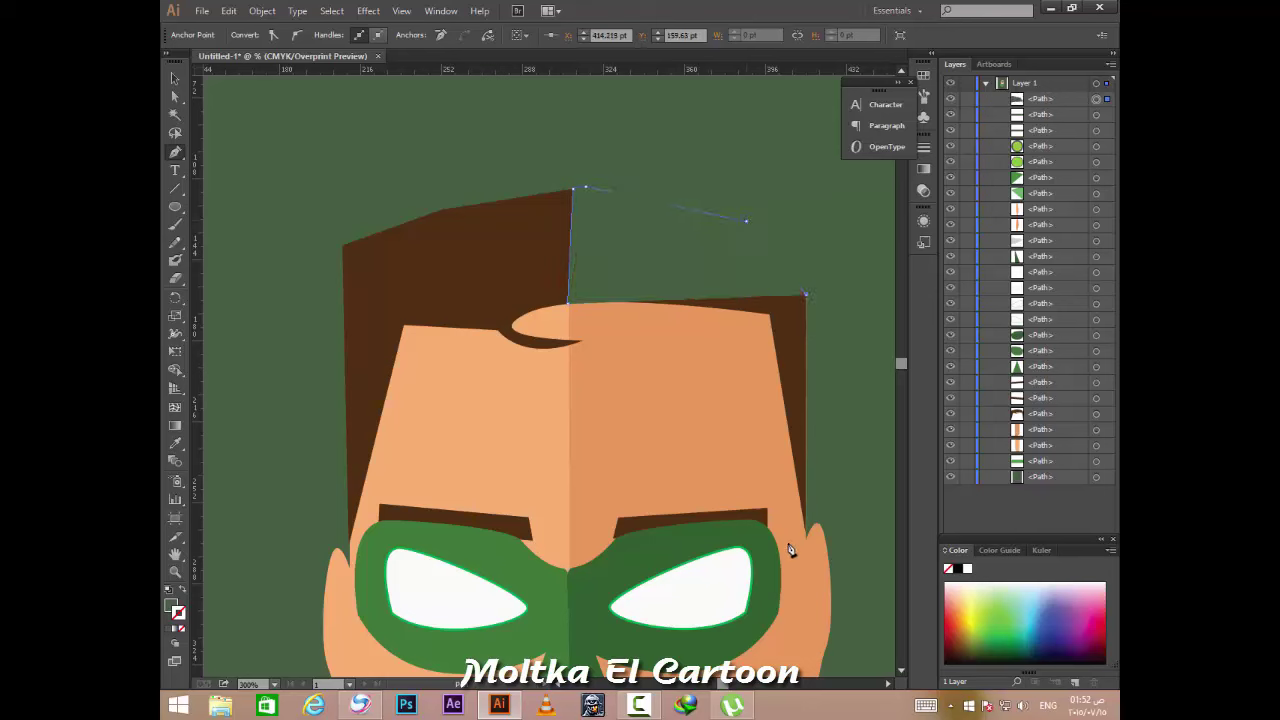
left_click(807, 533)
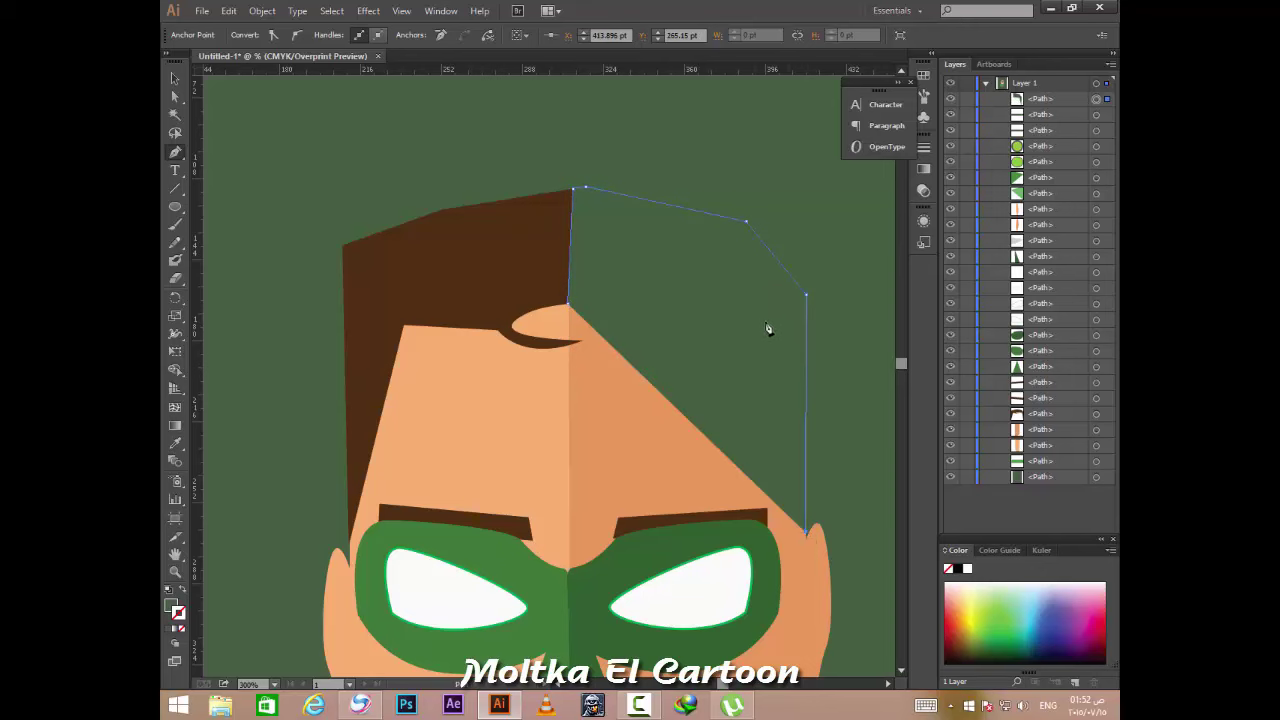
left_click(767, 320)
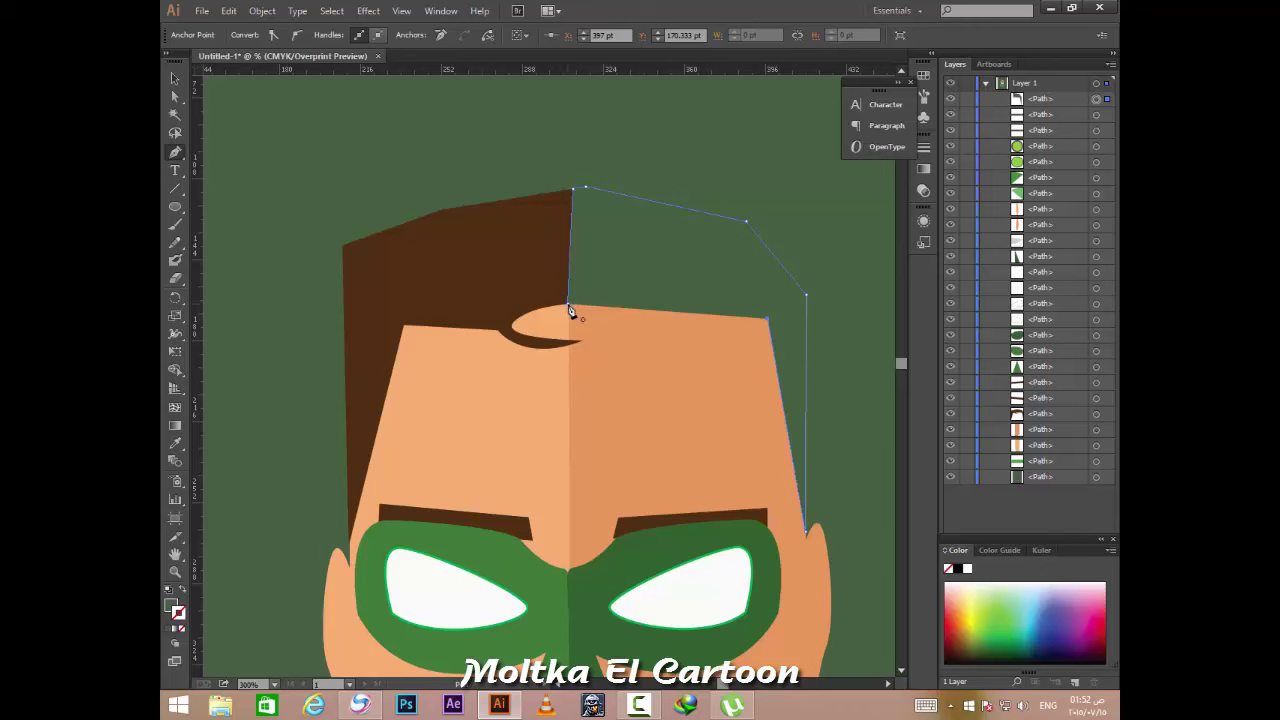
left_click(569, 304)
Fill the new hair shape with the hair's brown using the Eyedropper.
left_click(175, 443)
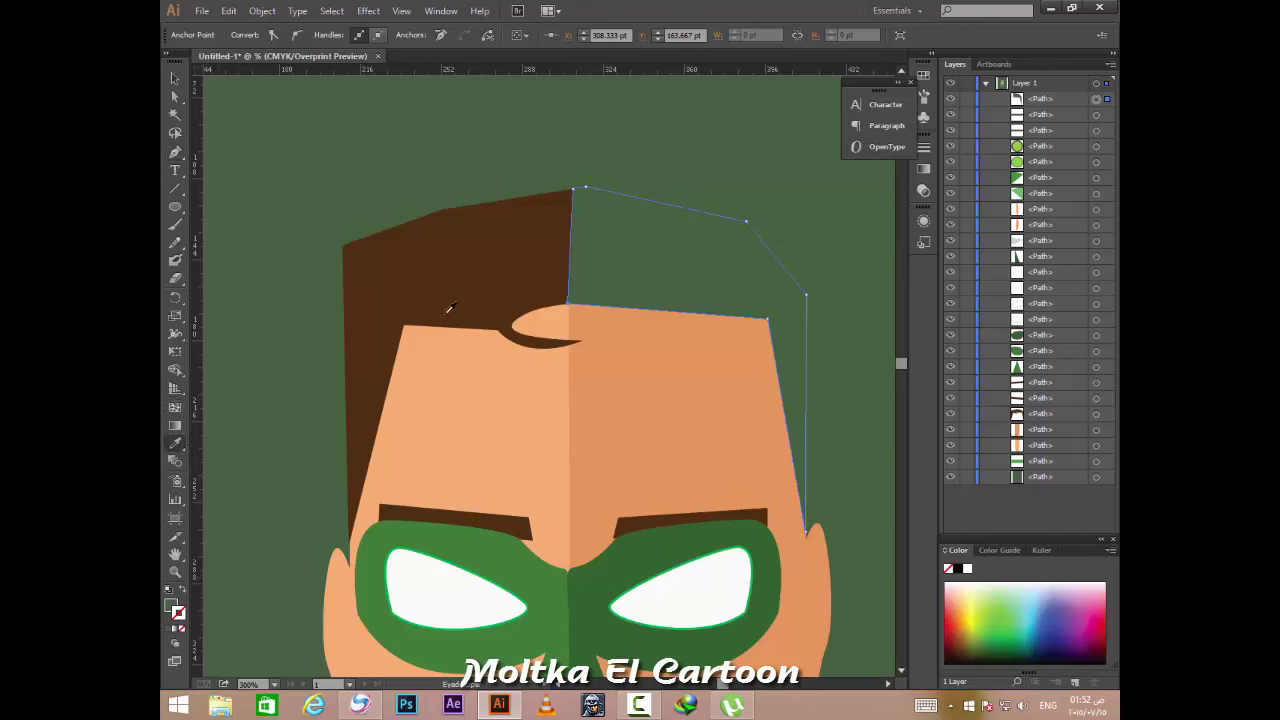
left_click(447, 313)
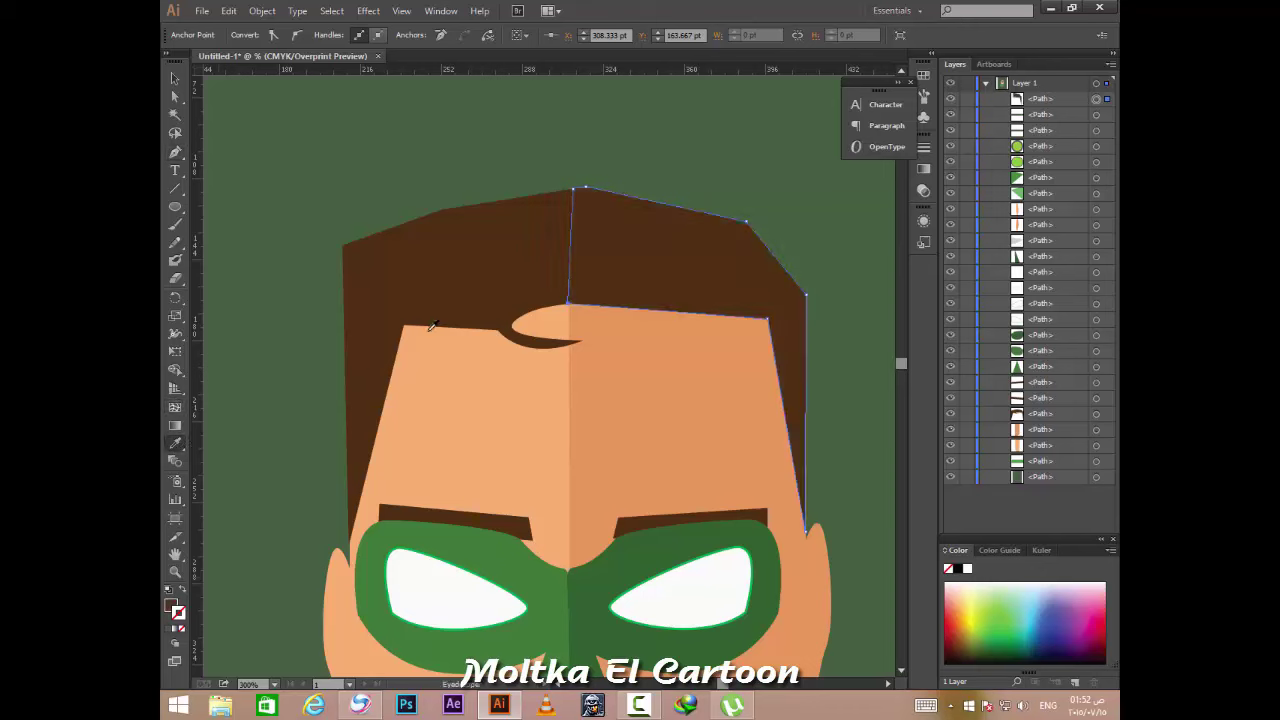
double_click(171, 608)
Change the right hair shape's fill to the darker brown 3f230c.
left_click(852, 346)
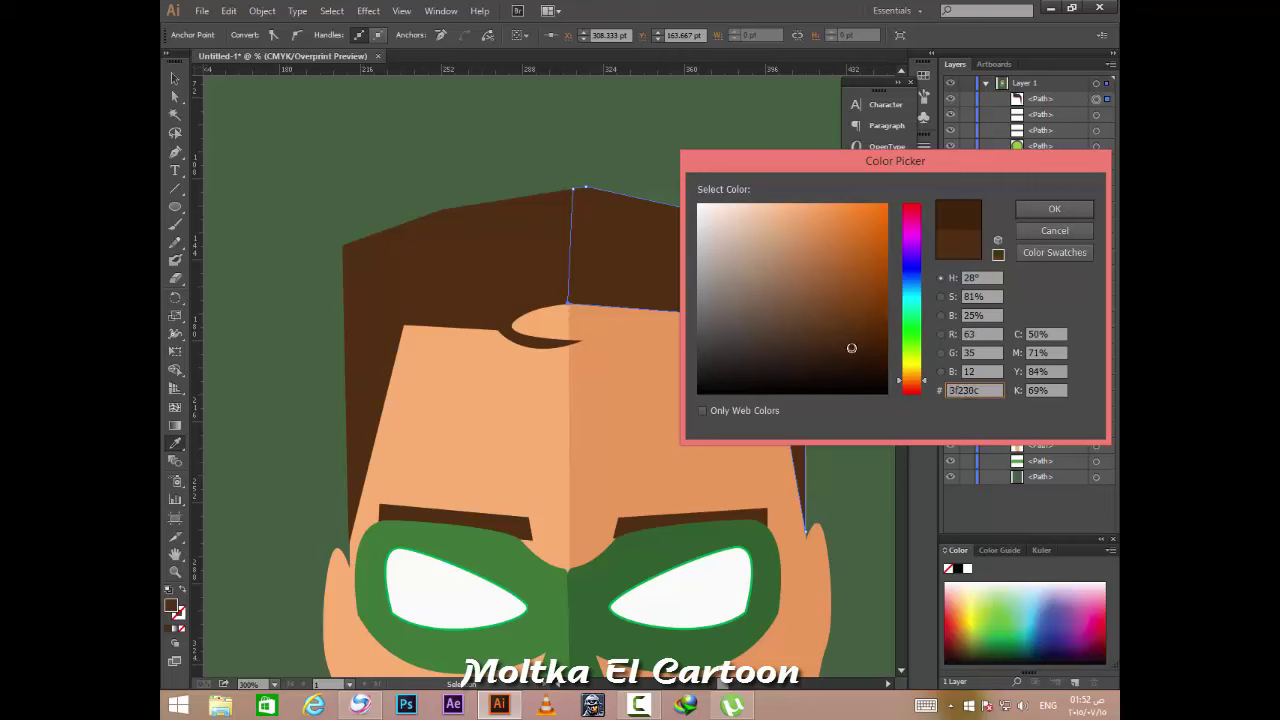
key("Return")
left_click(174, 79)
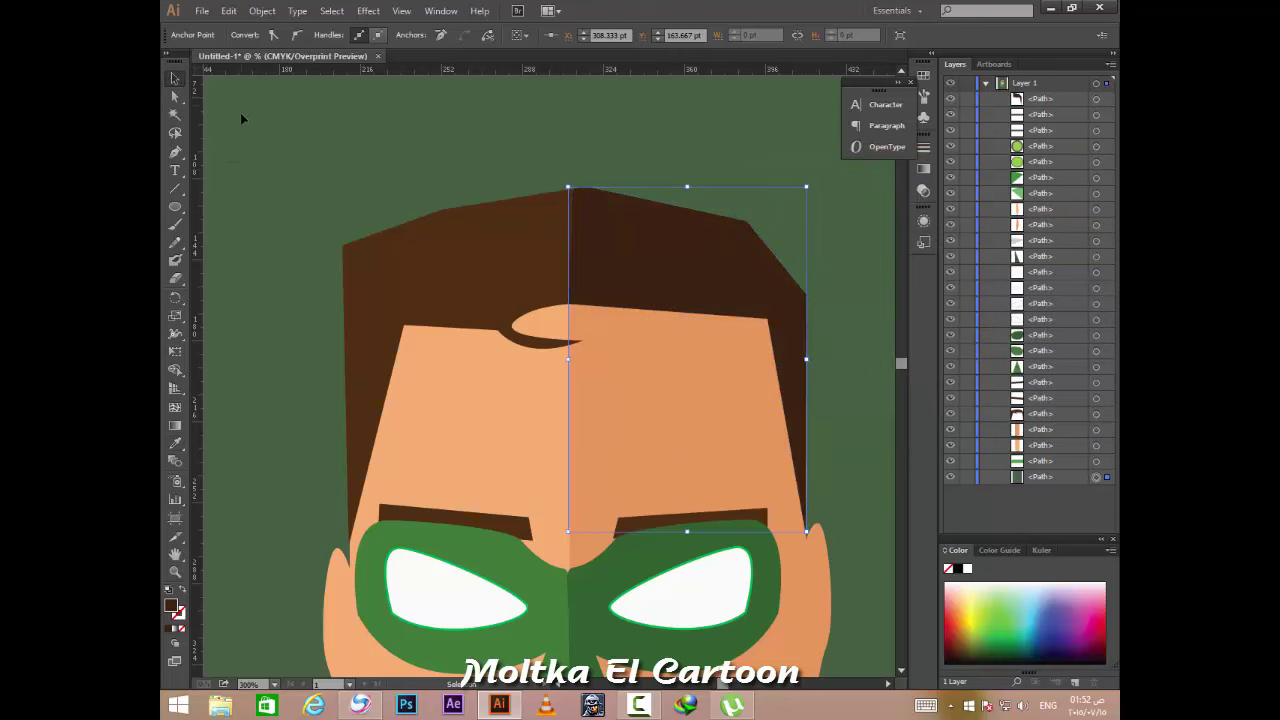
left_click(270, 118)
Zoom out to view the whole portrait and select the background shape.
key("ctrl+minus")
key("ctrl+minus")
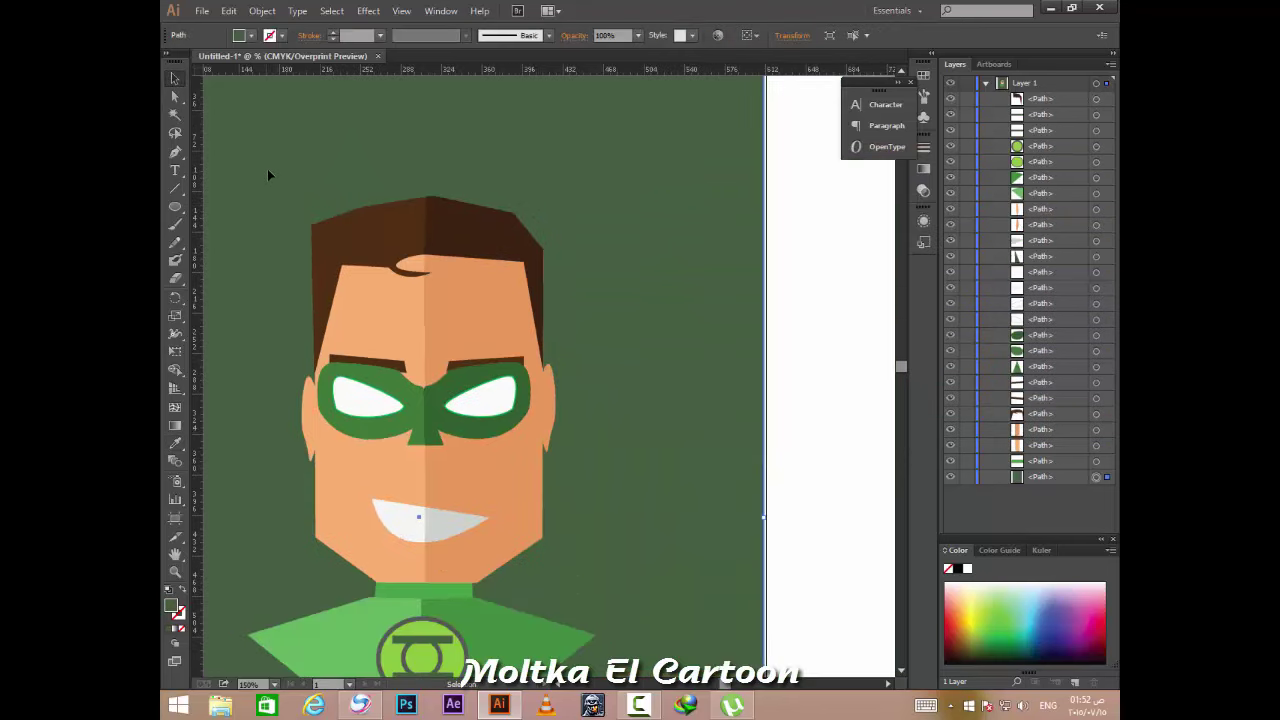
scroll(239, 180, "down", 1)
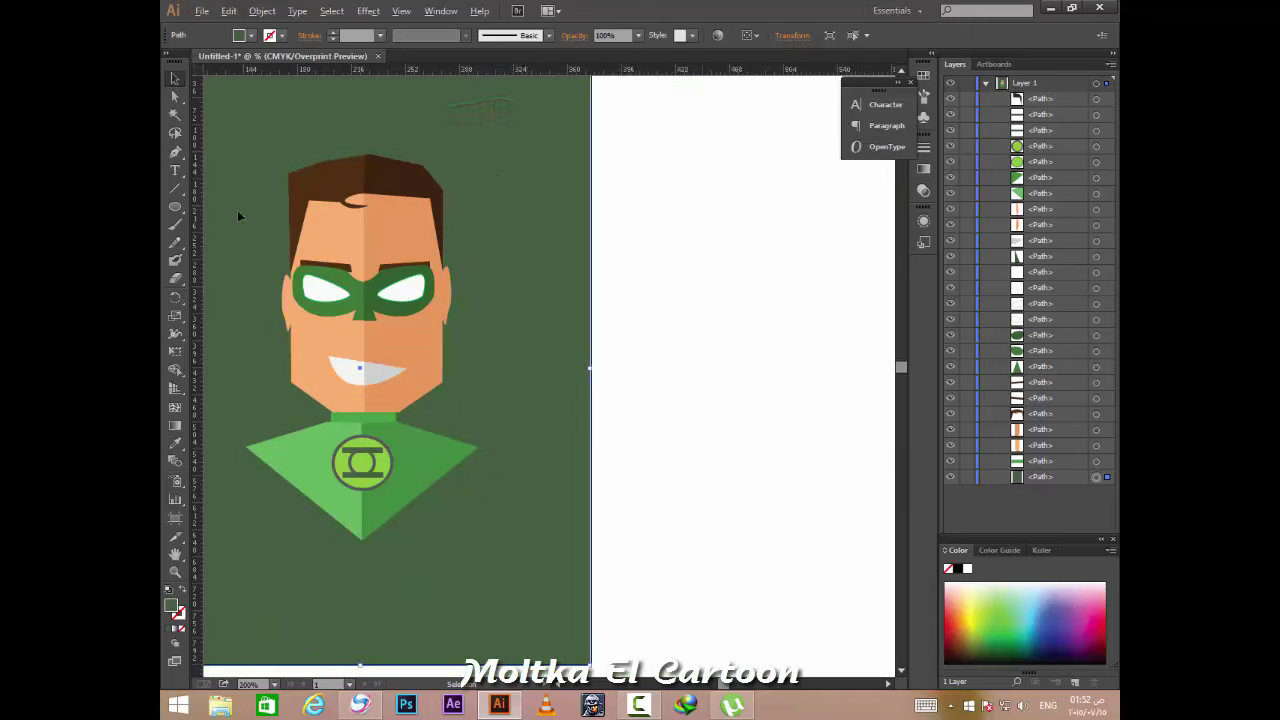
scroll(237, 210, "up", 2)
scroll(441, 388, "down", 2)
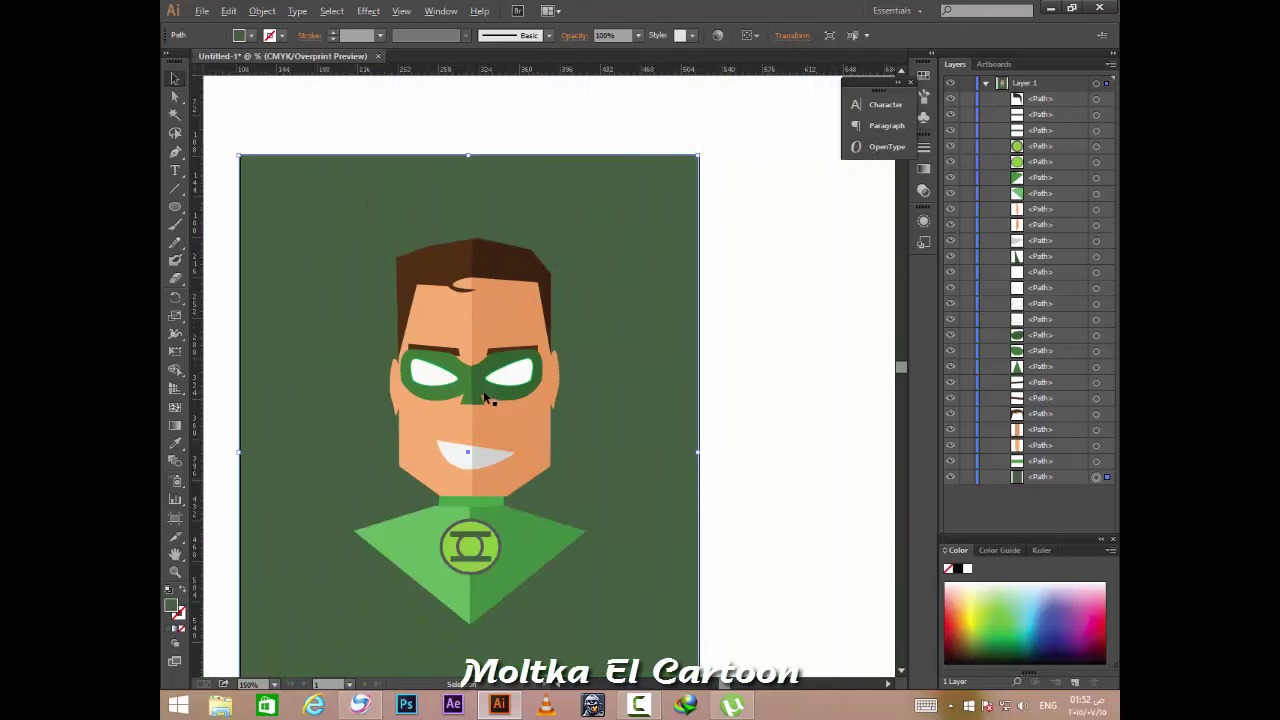
scroll(441, 388, "up", 1)
scroll(423, 416, "up", 1)
scroll(420, 411, "down", 1)
scroll(420, 411, "down", 2)
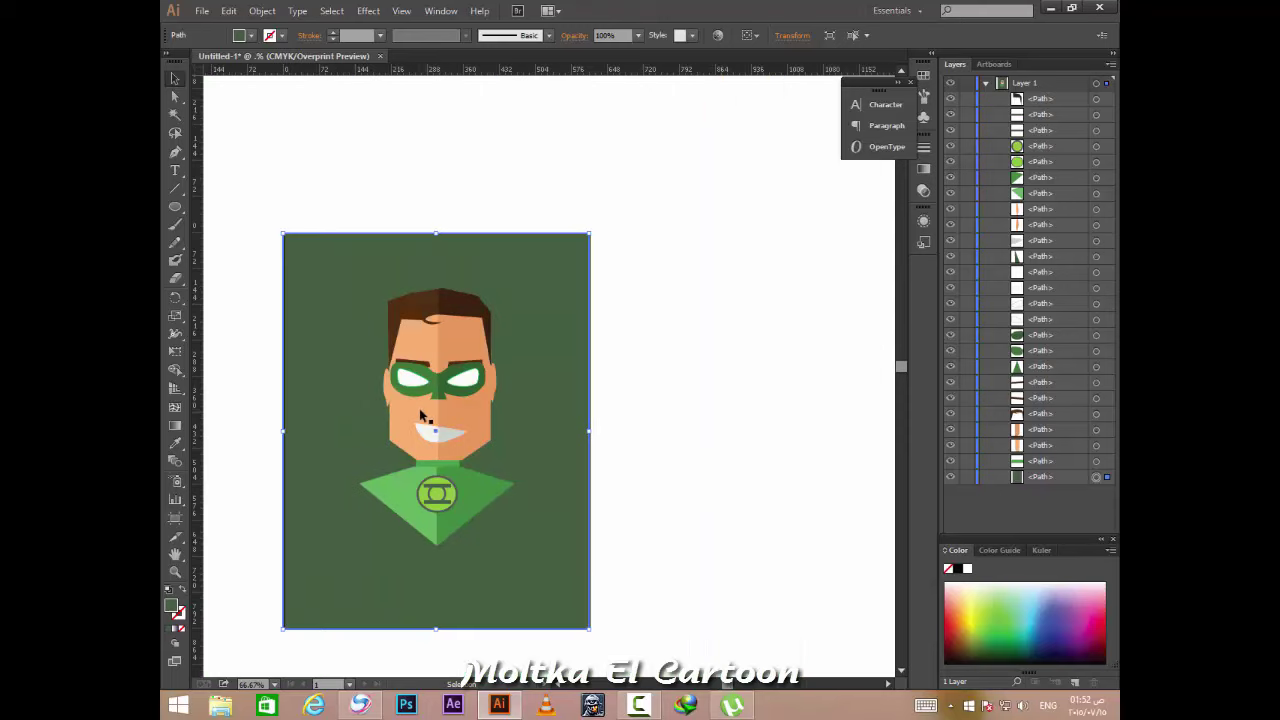
scroll(414, 446, "up", 3)
left_click(771, 404)
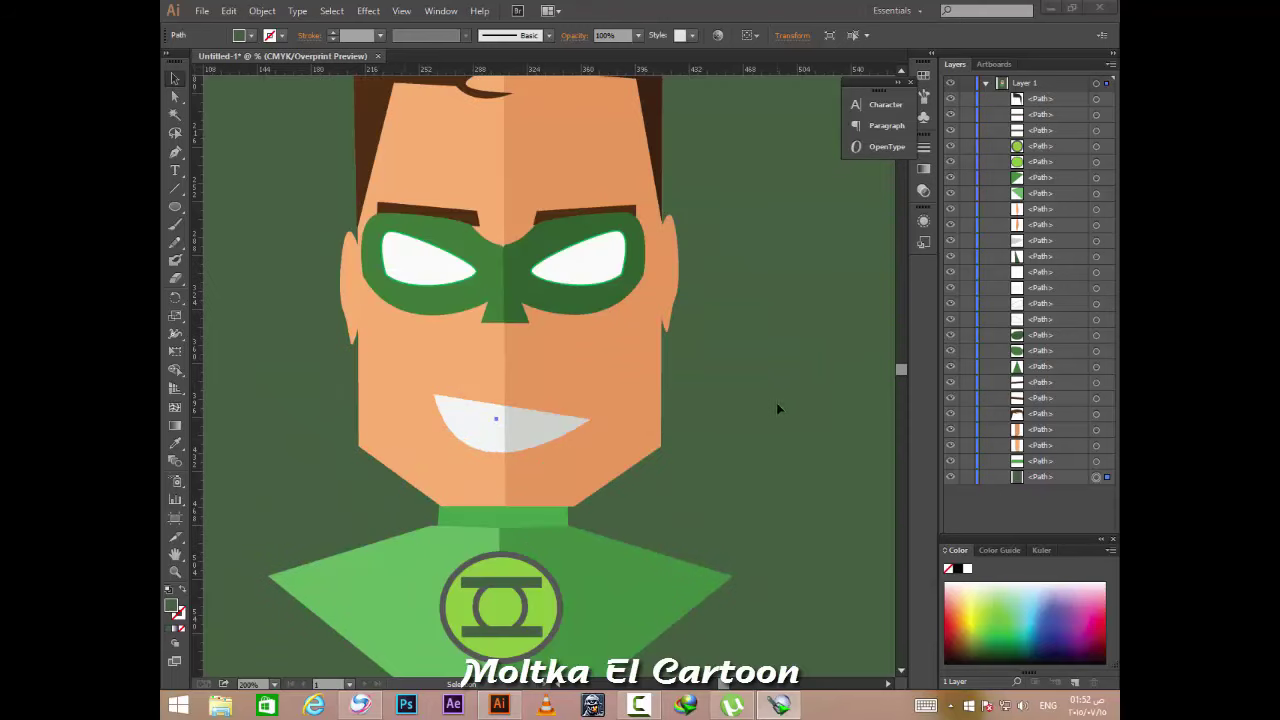
scroll(691, 390, "up", 2)
scroll(691, 390, "up", 1)
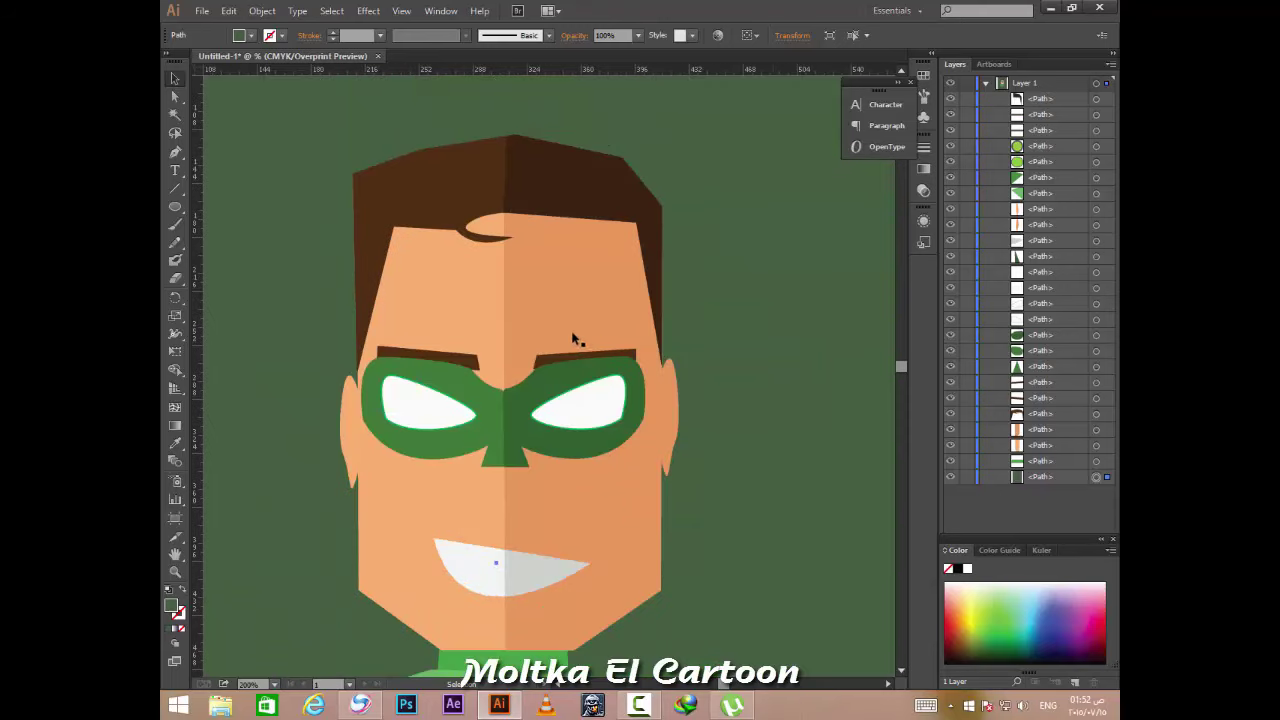
left_click(1040, 477)
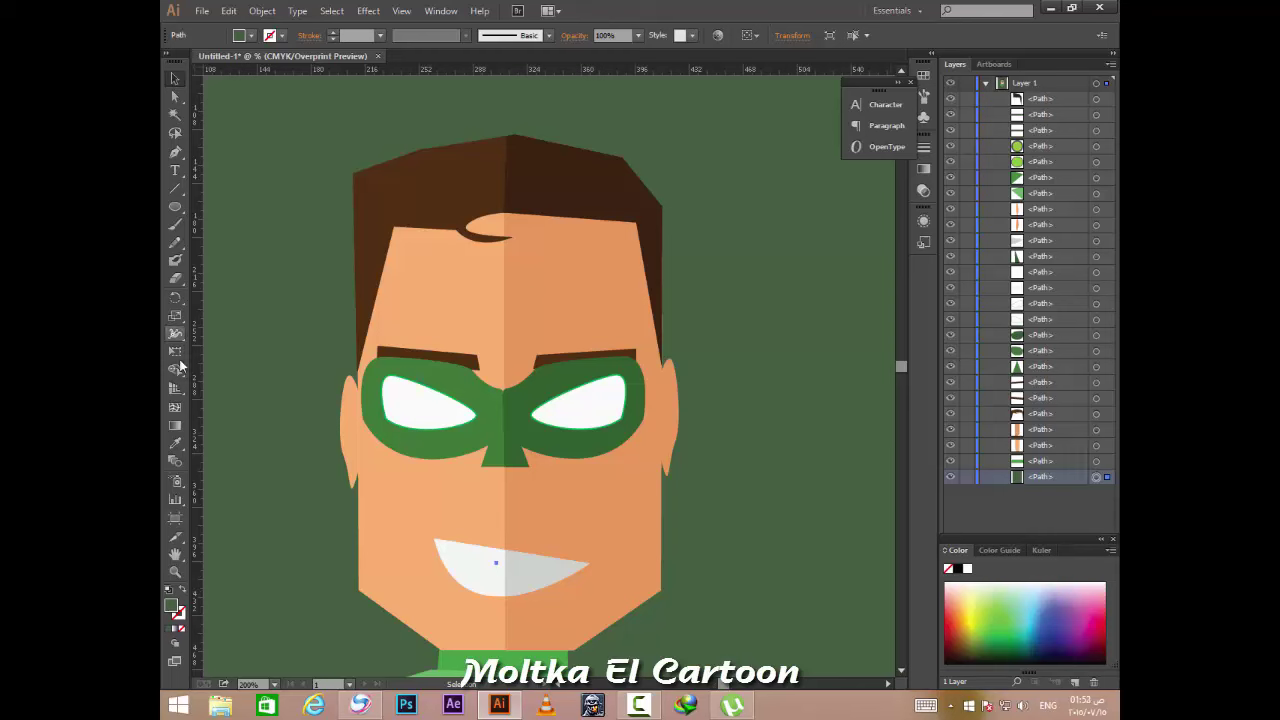
left_click(175, 152)
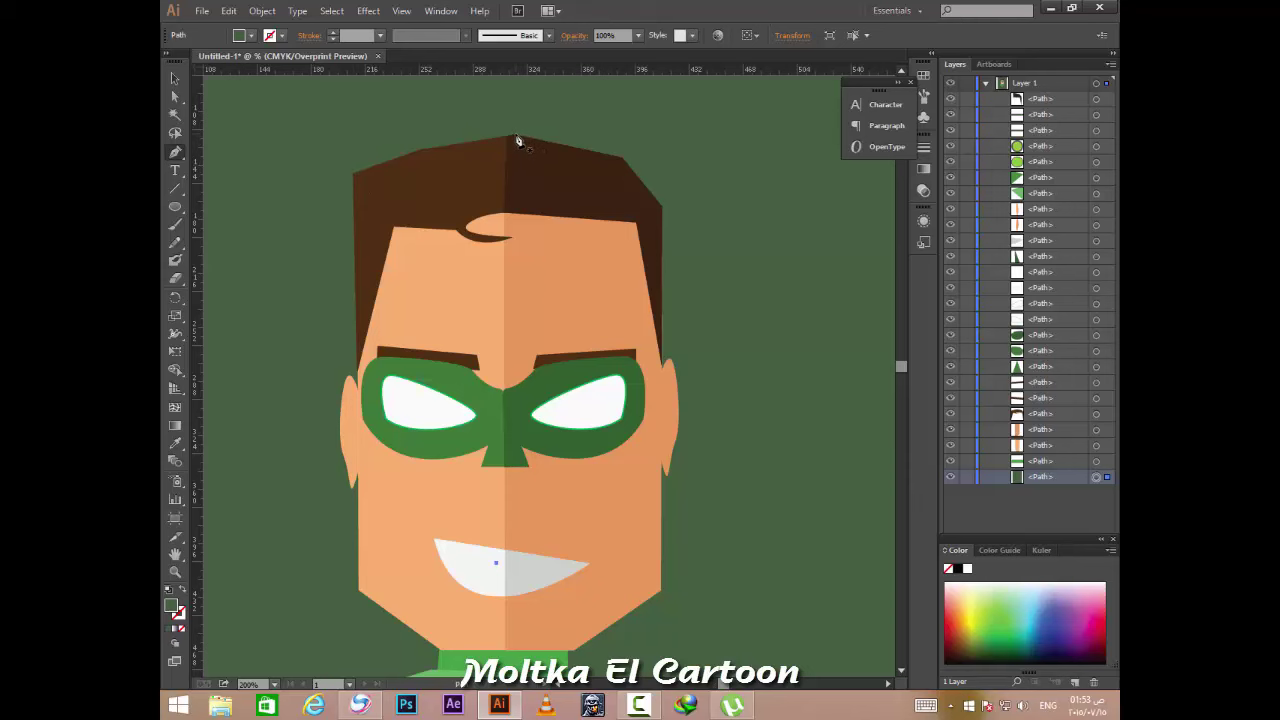
Draw the shadow shape from the hair's right corner, past the artboard edge, to the chest.
left_click(622, 159)
scroll(706, 182, "down", 2)
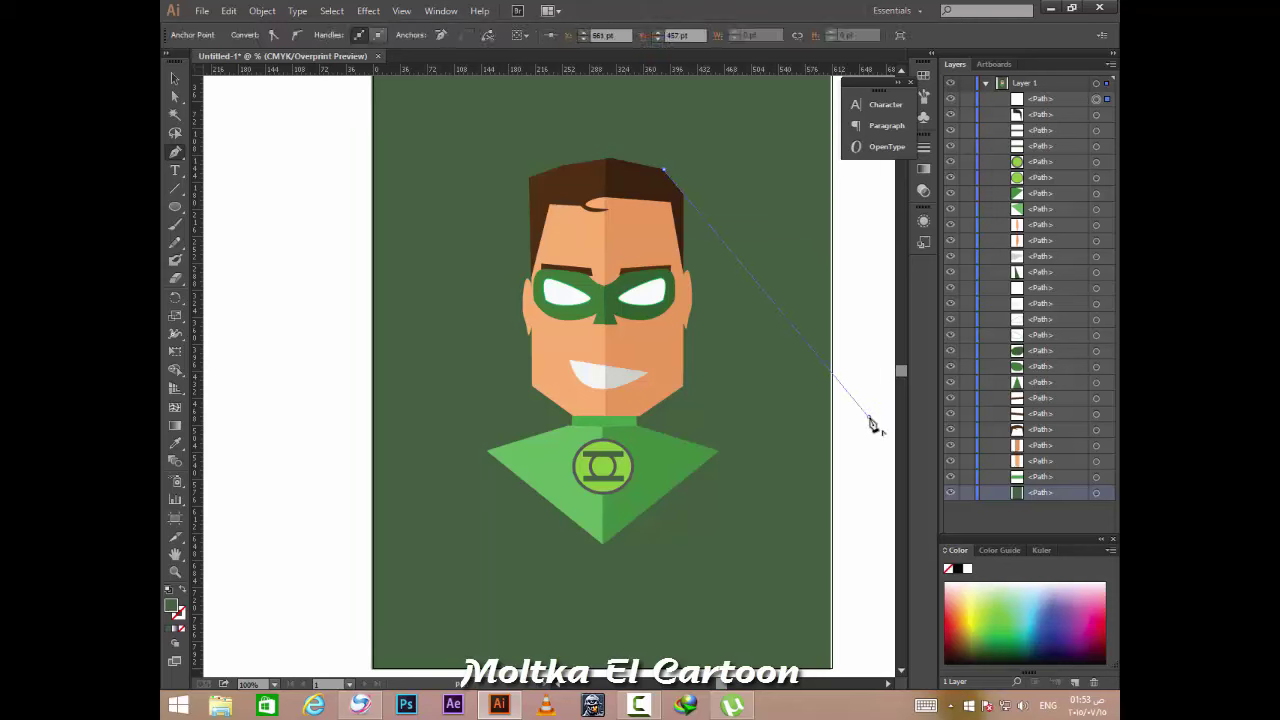
left_click(850, 662)
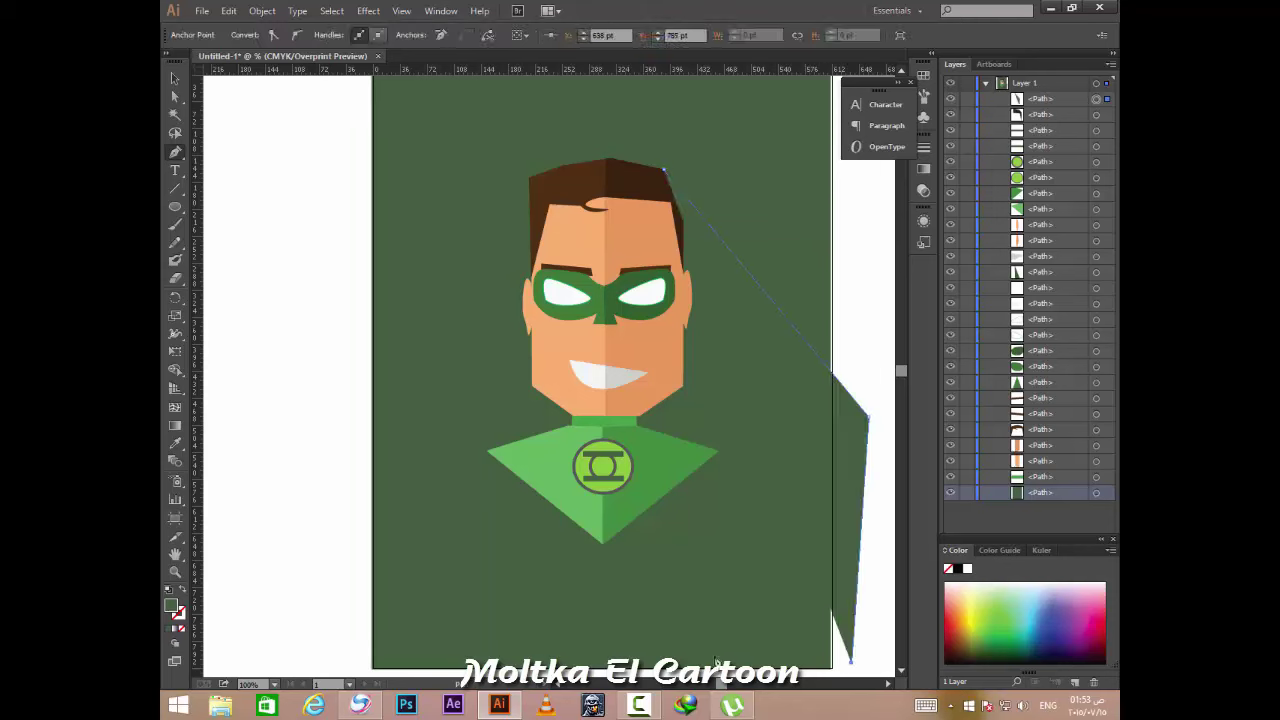
left_click(603, 549)
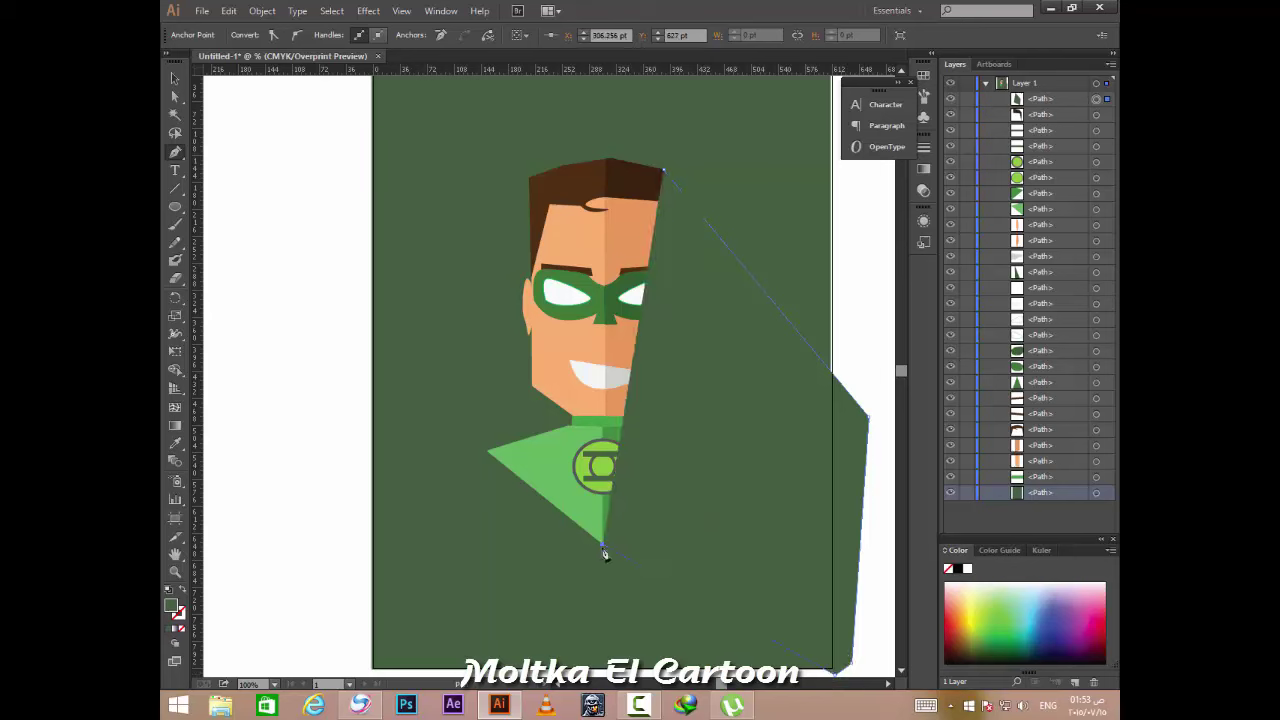
Fill the shadow shape with black (000000) and move it behind the portrait.
double_click(173, 606)
type("000000")
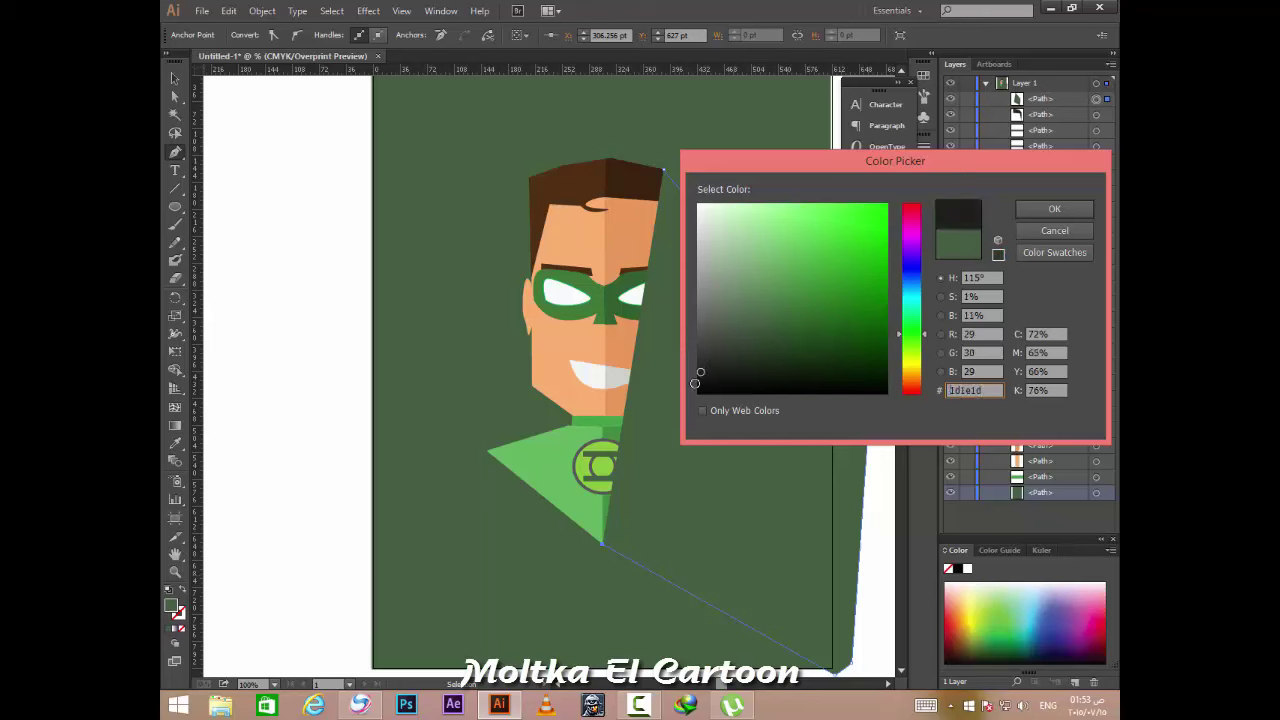
key("Return")
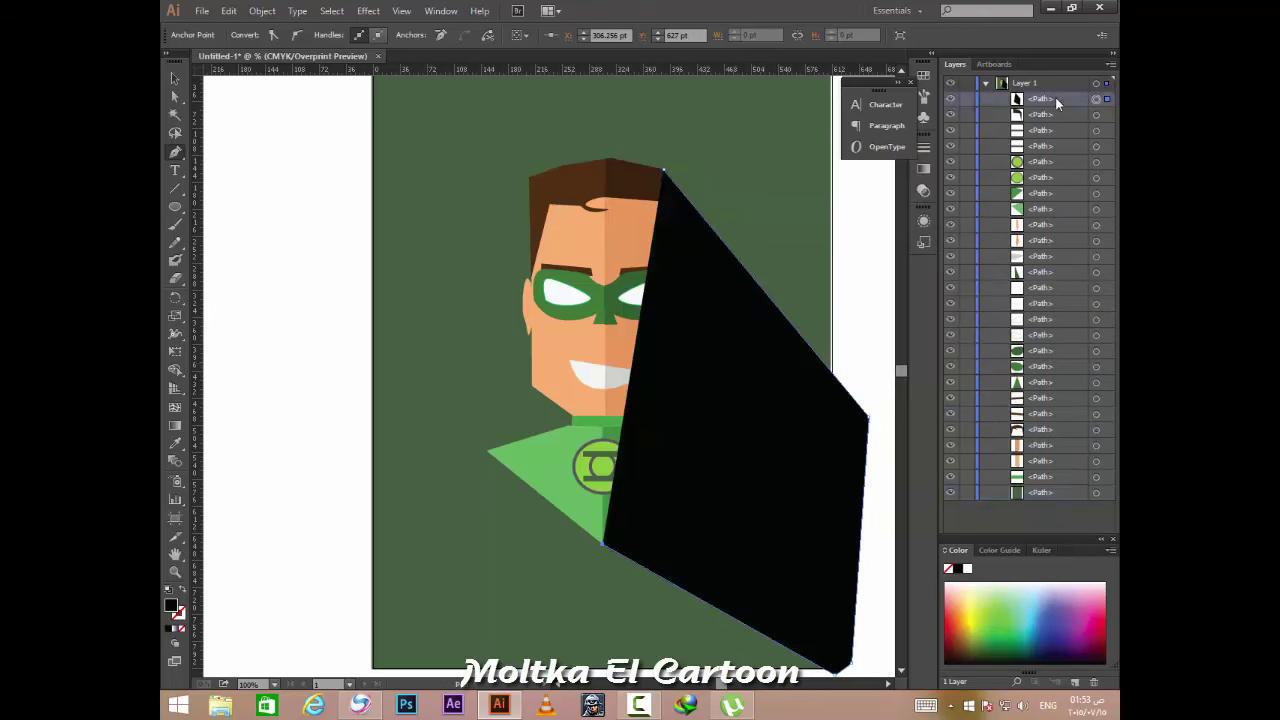
left_click_drag(1053, 95, 1057, 481)
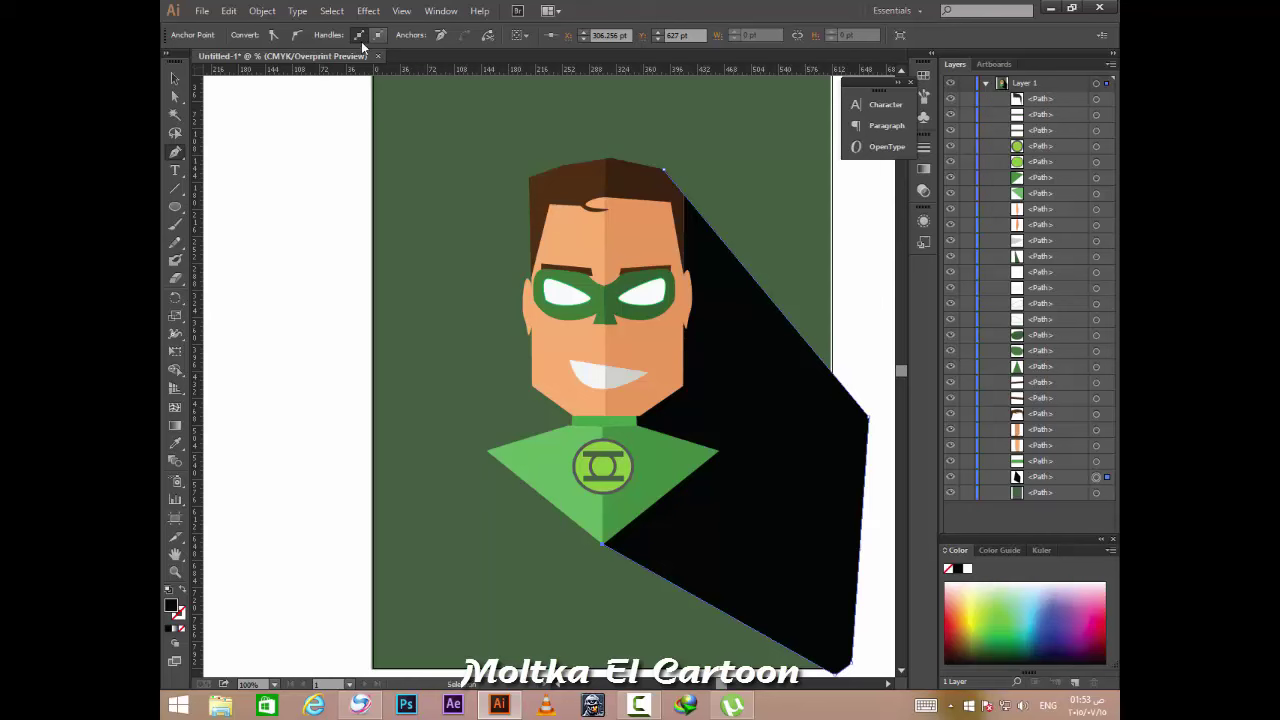
Set the shadow shape's opacity to 40%, after first trying 50%.
left_click(174, 97)
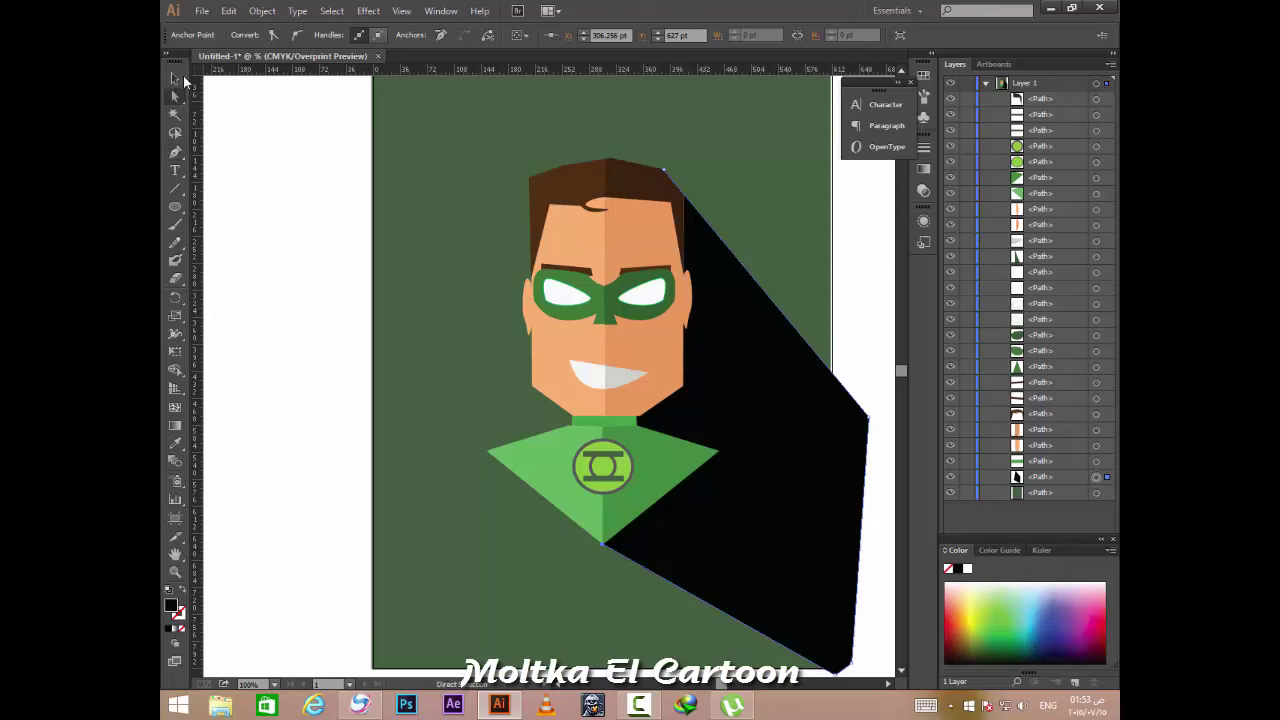
left_click(176, 79)
left_click(735, 305)
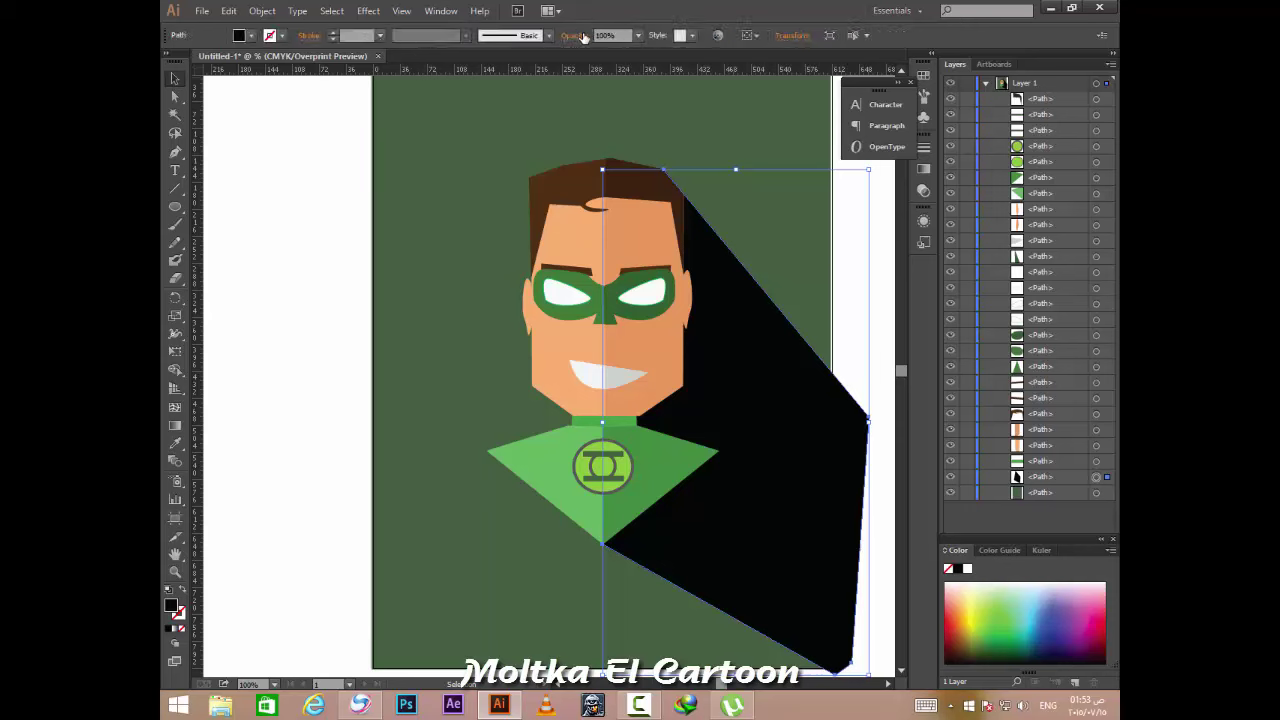
left_click(638, 35)
left_click(641, 132)
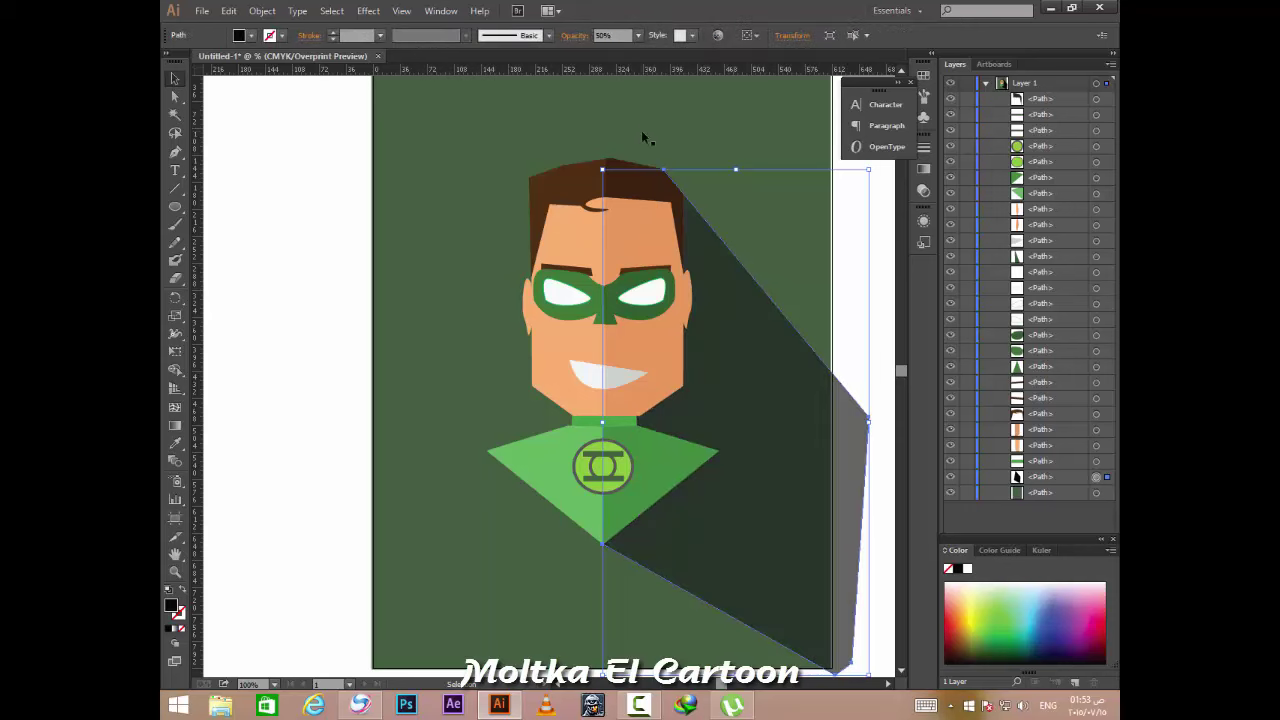
left_click(639, 35)
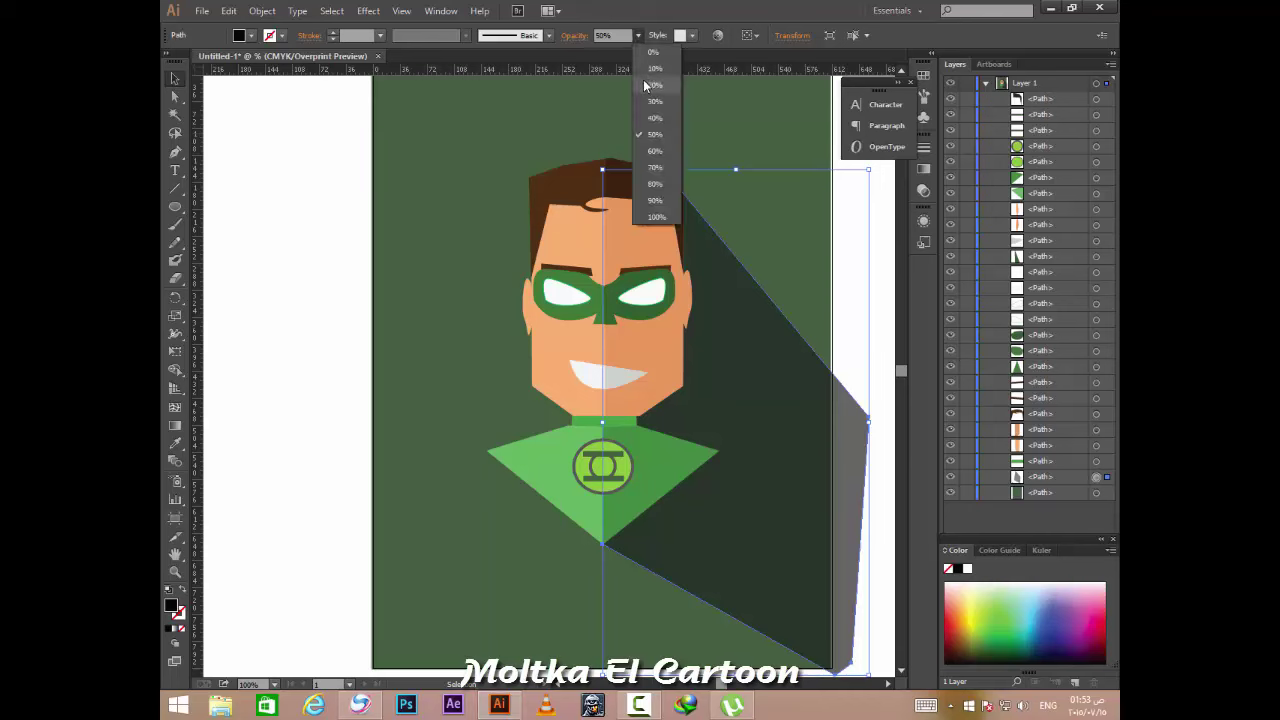
left_click(655, 118)
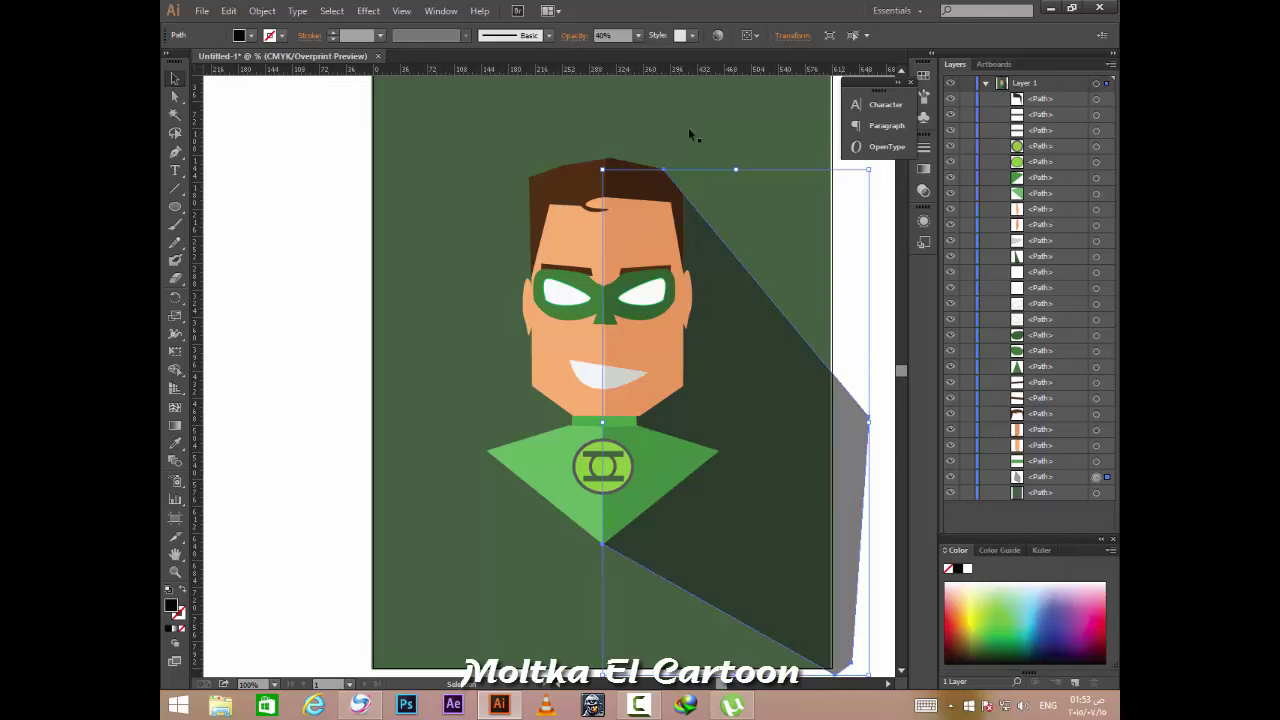
Deselect the shadow to check the result, then nudge the dark green background rectangle slightly right.
left_click(883, 190)
scroll(805, 205, "up", 1)
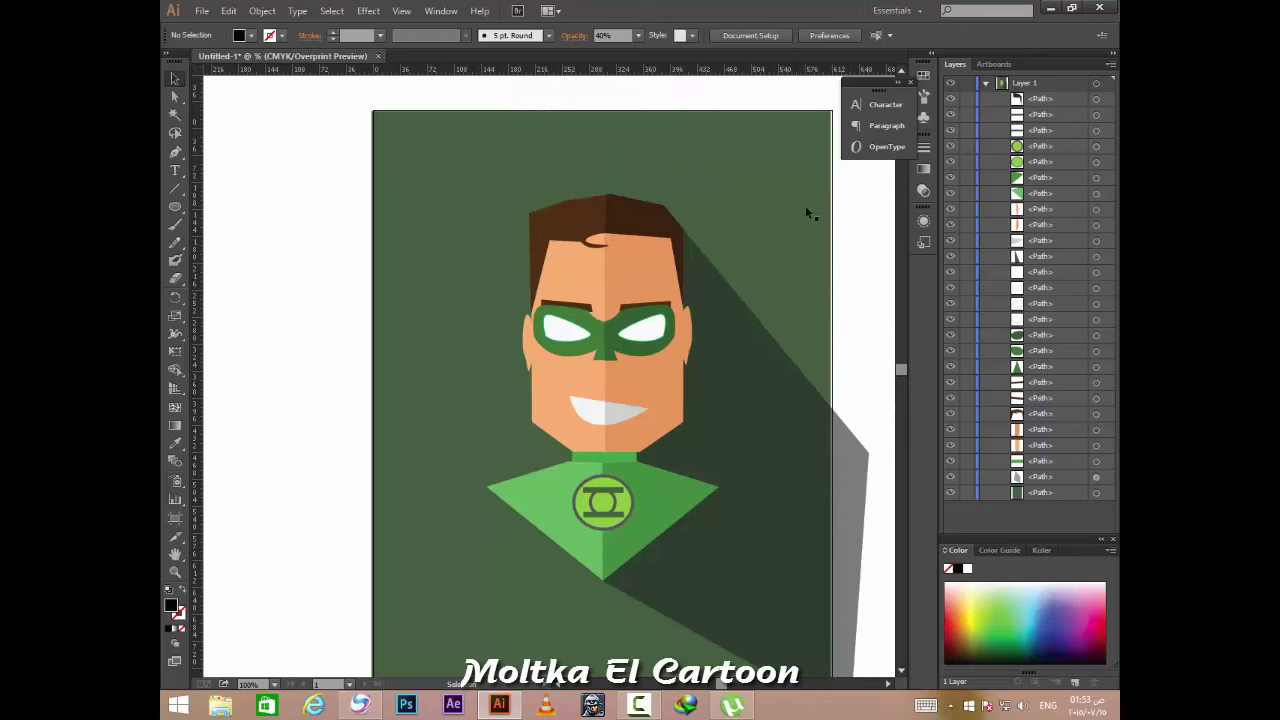
scroll(757, 234, "down", 3)
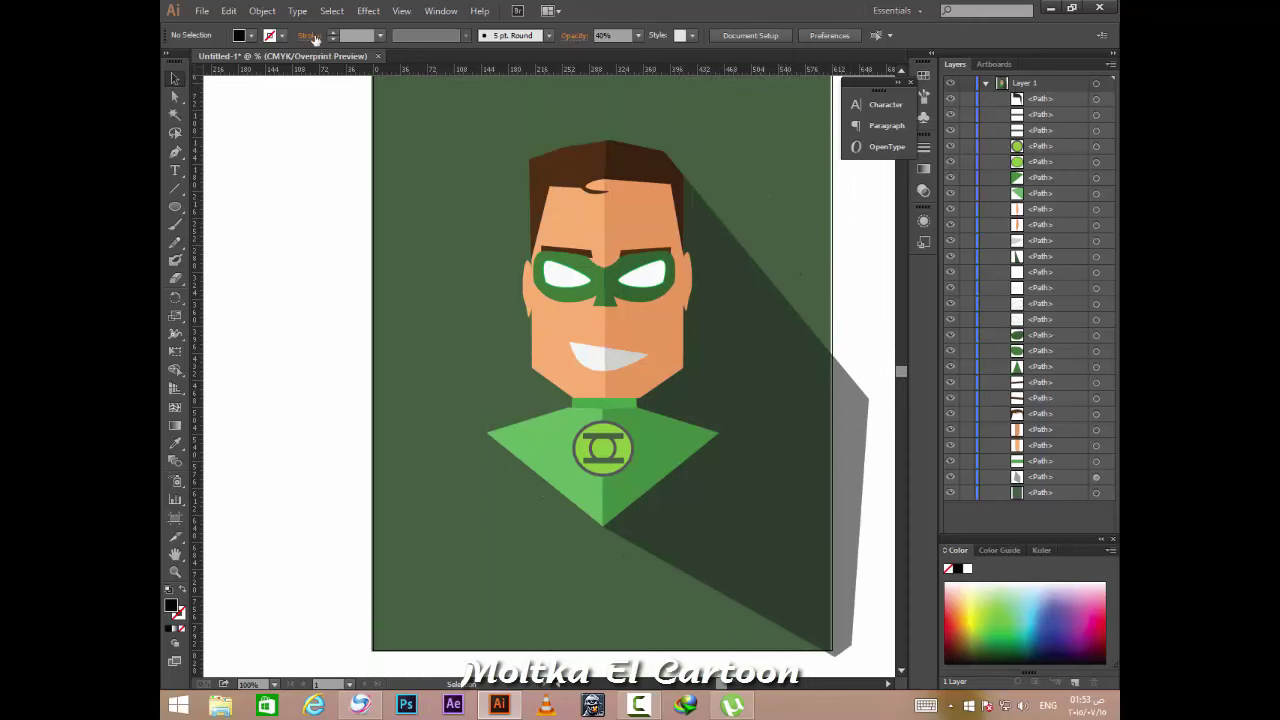
scroll(445, 138, "up", 1)
scroll(485, 188, "up", 1)
scroll(490, 195, "down", 2)
scroll(550, 225, "up", 2)
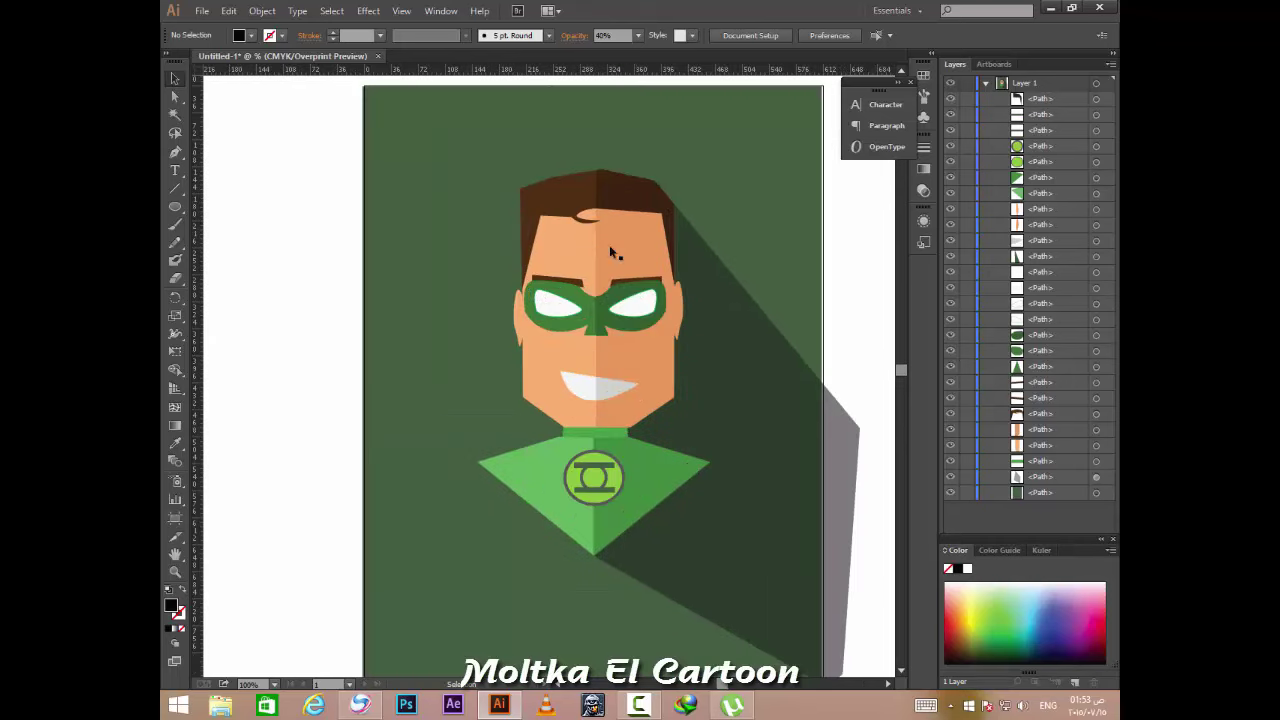
scroll(700, 240, "up", 2)
scroll(563, 199, "down", 1)
scroll(713, 214, "down", 1)
left_click(715, 217)
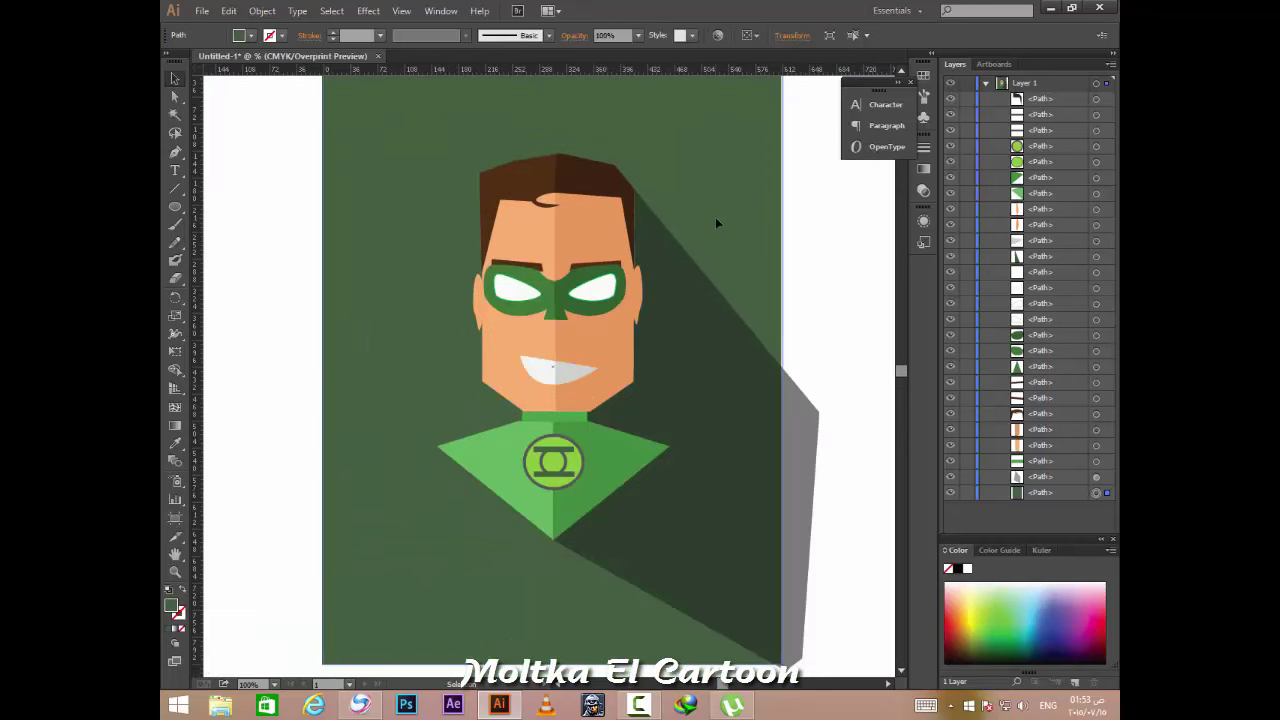
left_click_drag(715, 217, 716, 222)
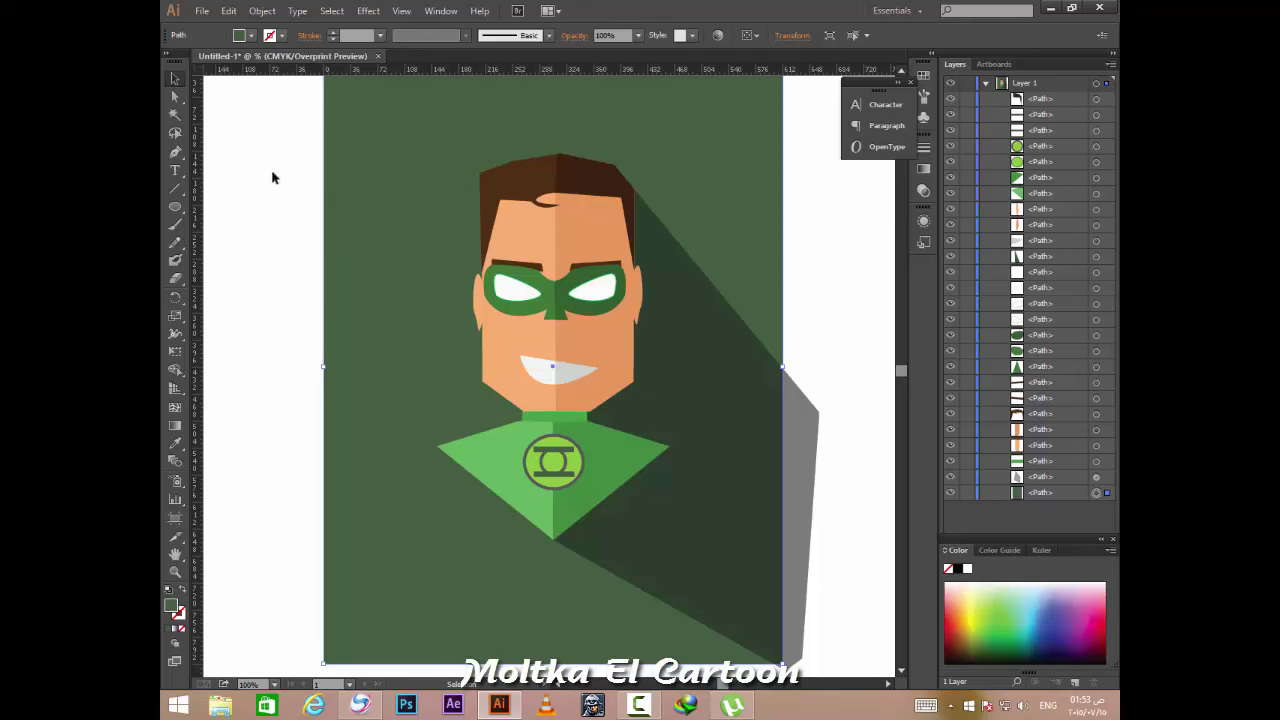
Export the artwork as Greenlantren.png in PNG format at High (300 ppi) resolution.
left_click(201, 11)
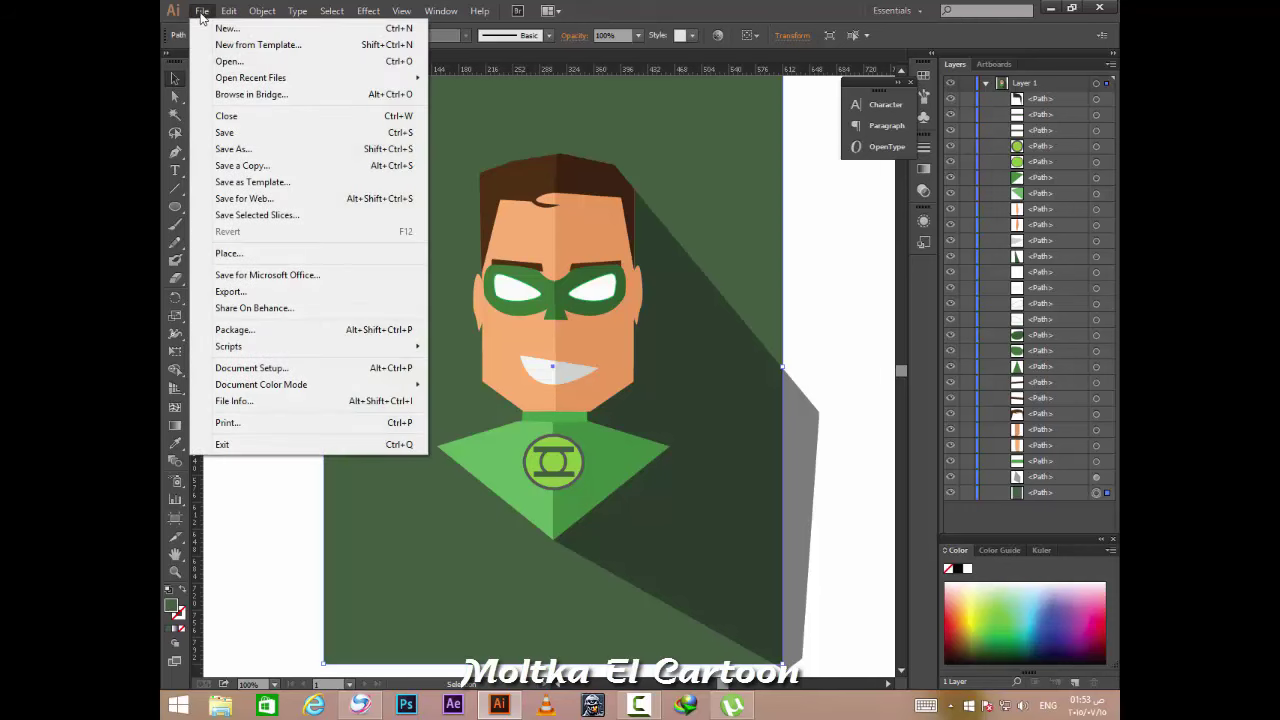
left_click(259, 293)
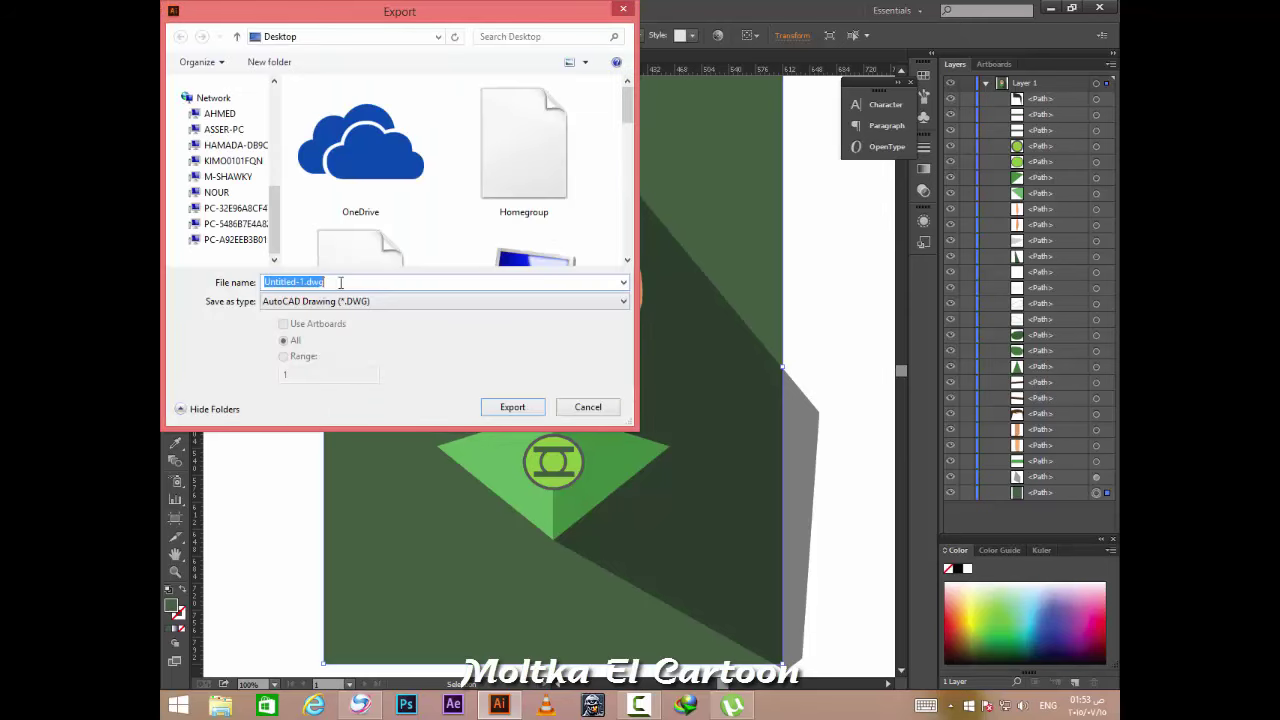
type("G")
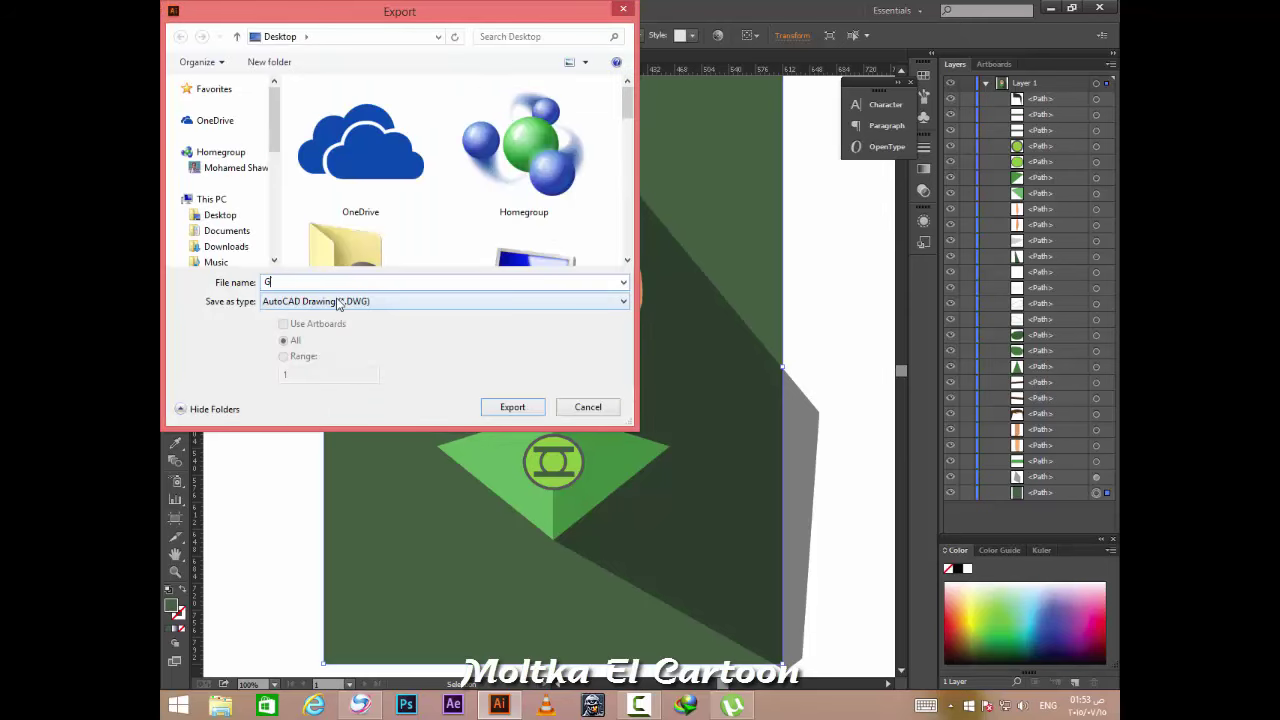
type("reenlantren")
left_click(337, 308)
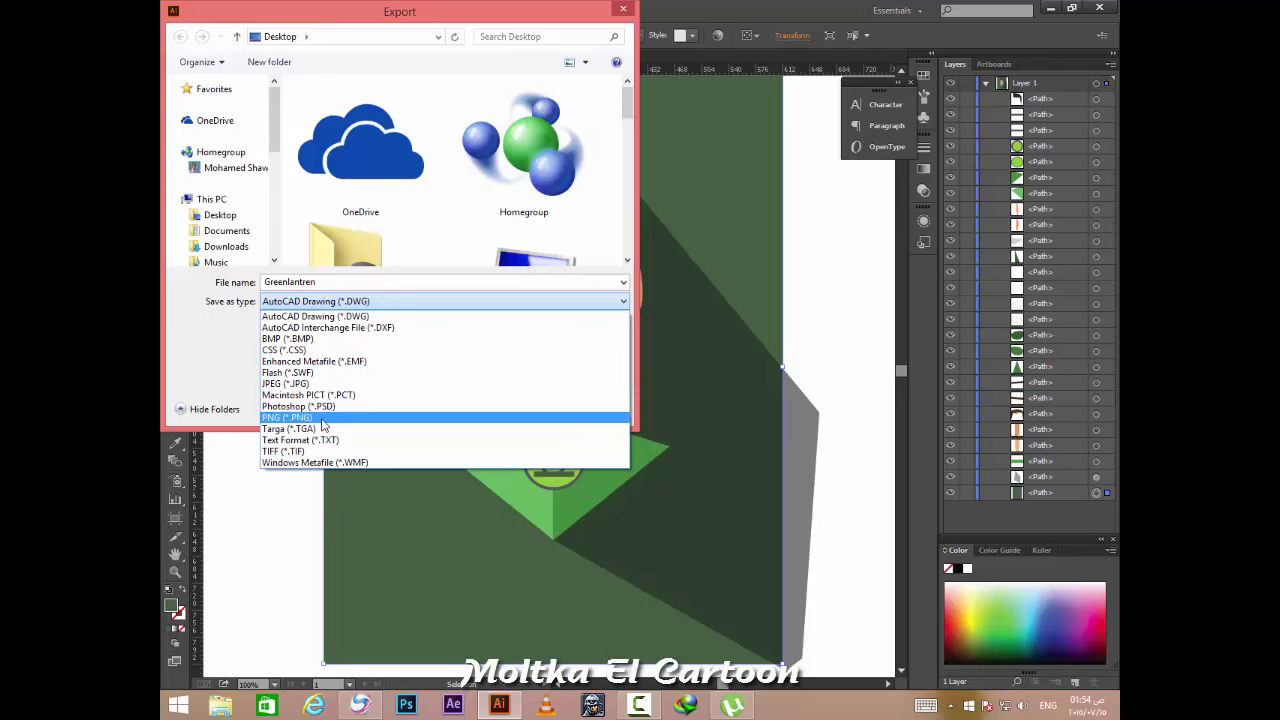
left_click(320, 417)
left_click(517, 408)
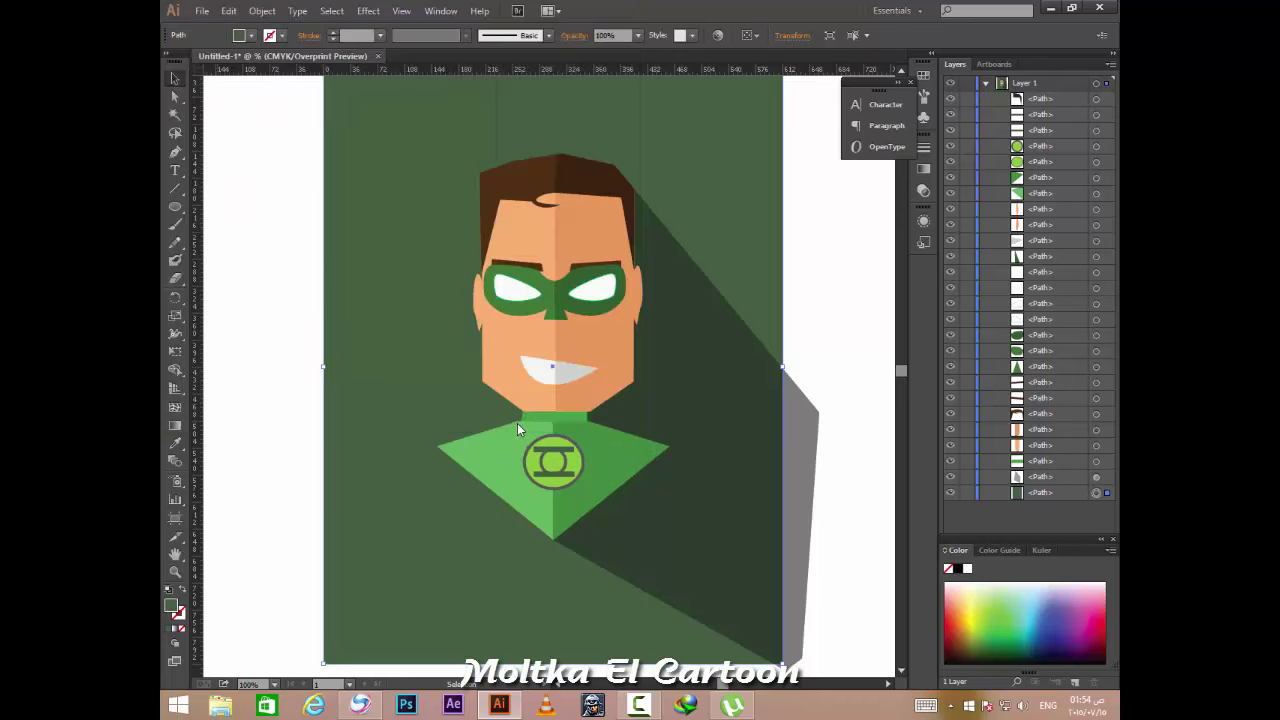
left_click(646, 246)
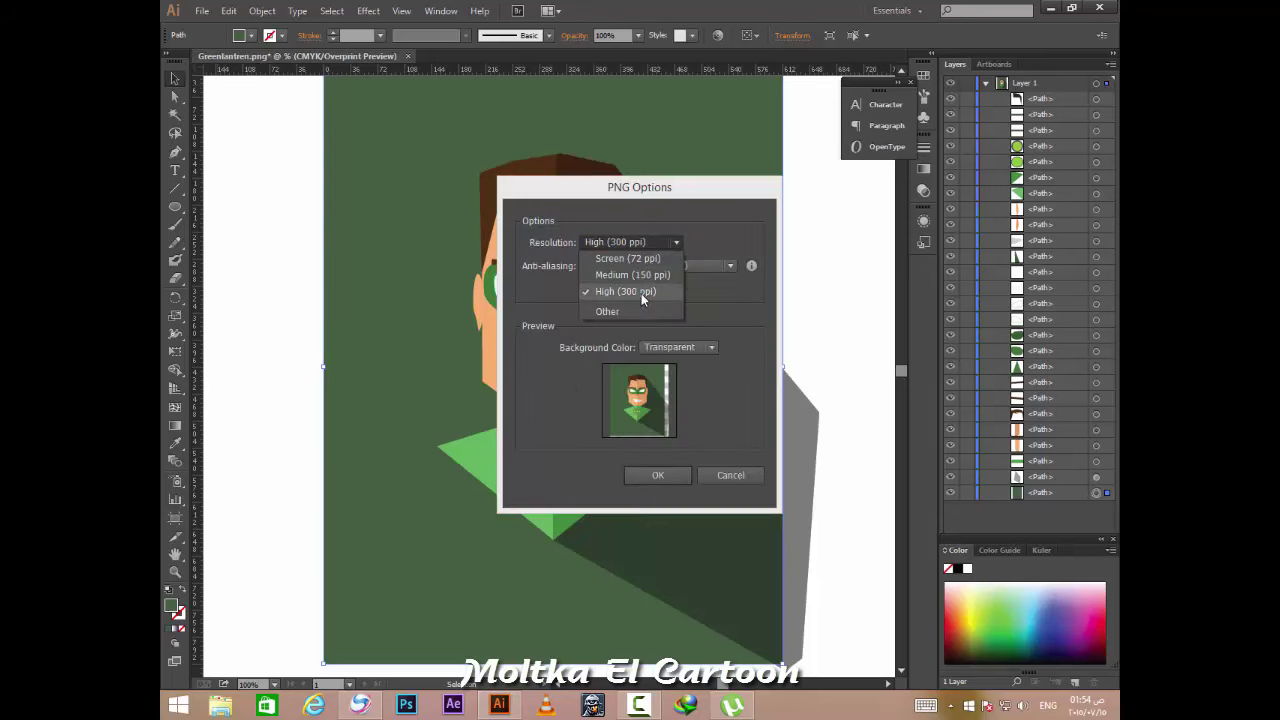
left_click(630, 293)
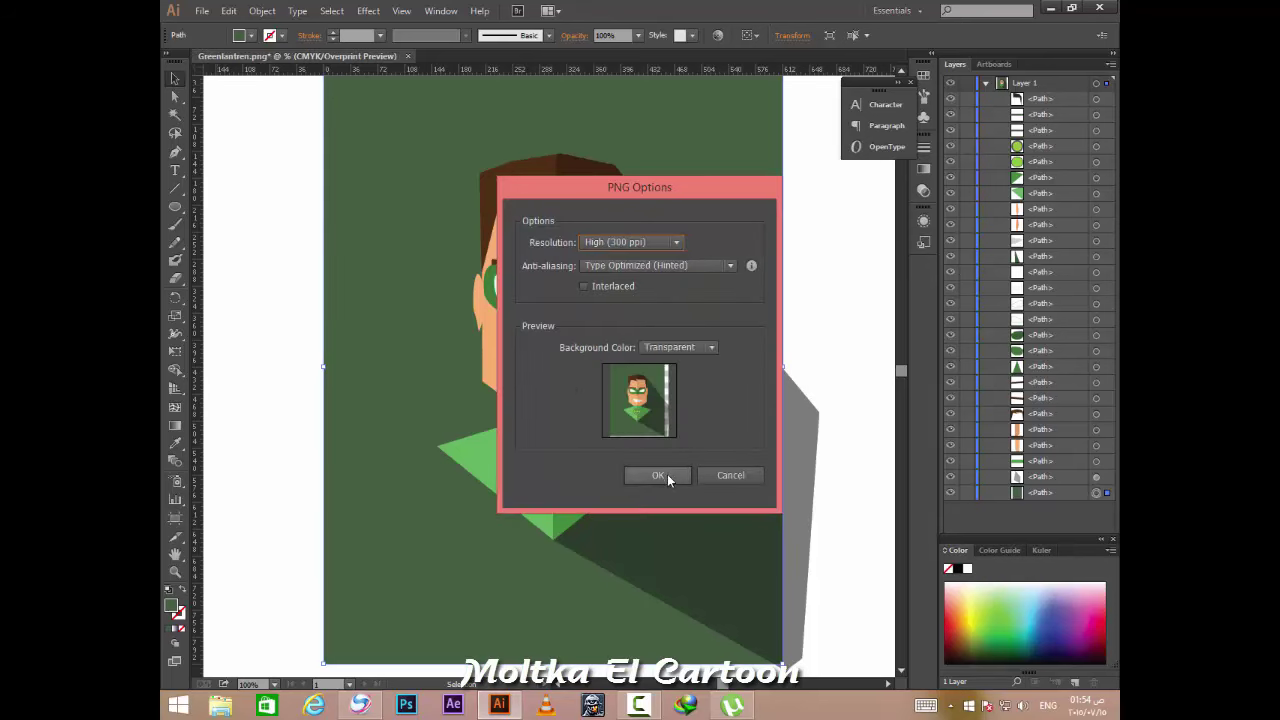
left_click(740, 474)
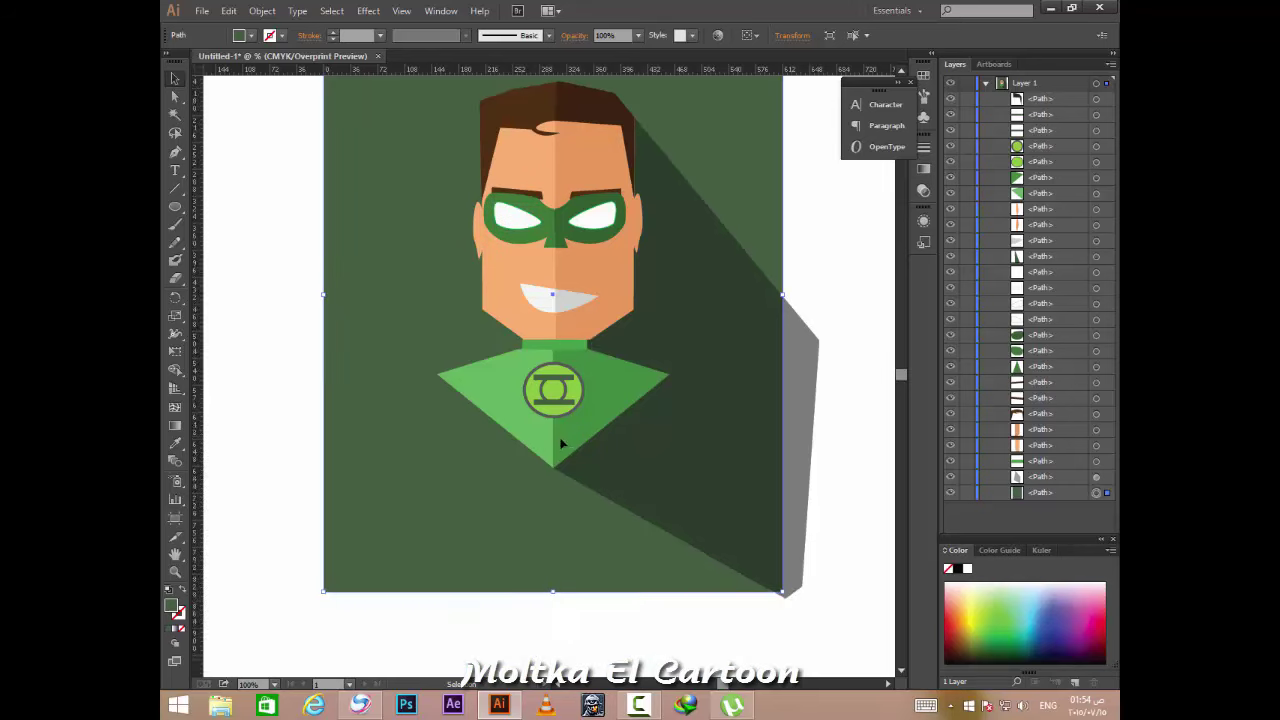
Pull the background rectangle's bottom-right corner slightly inward.
scroll(561, 443, "down", 1)
scroll(760, 555, "up", 1)
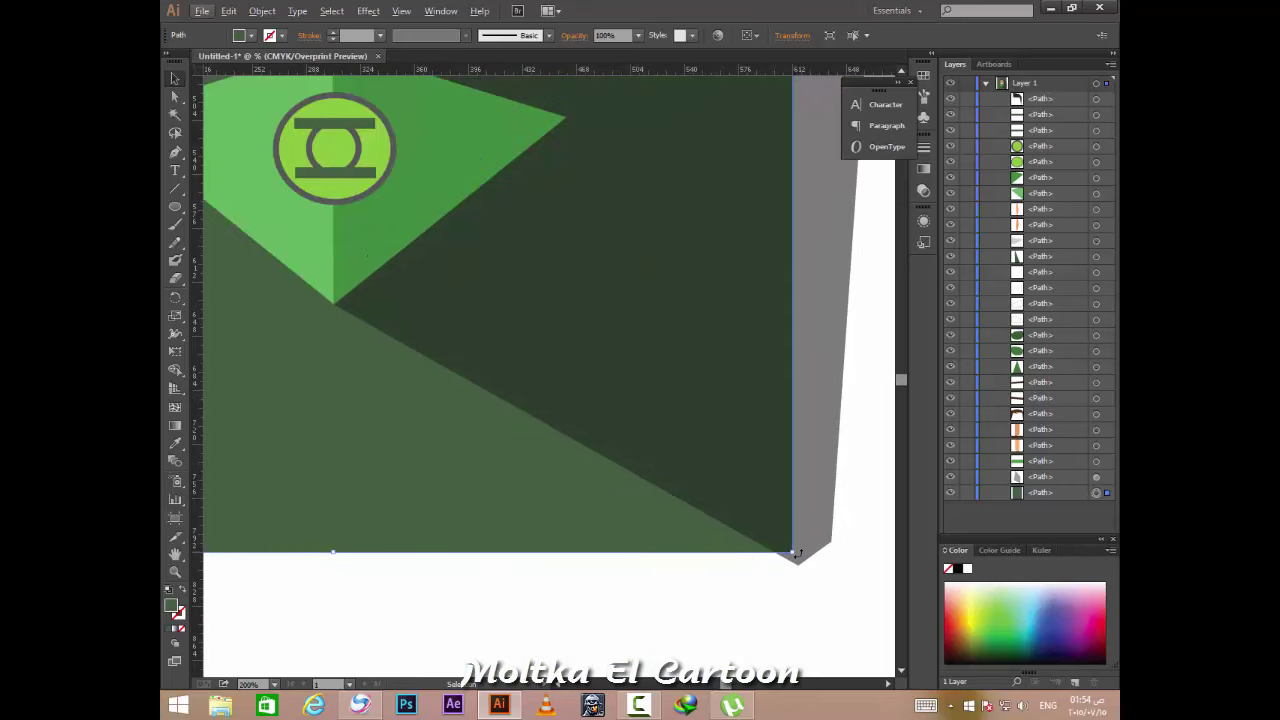
left_click_drag(797, 552, 797, 555)
scroll(642, 428, "down", 1)
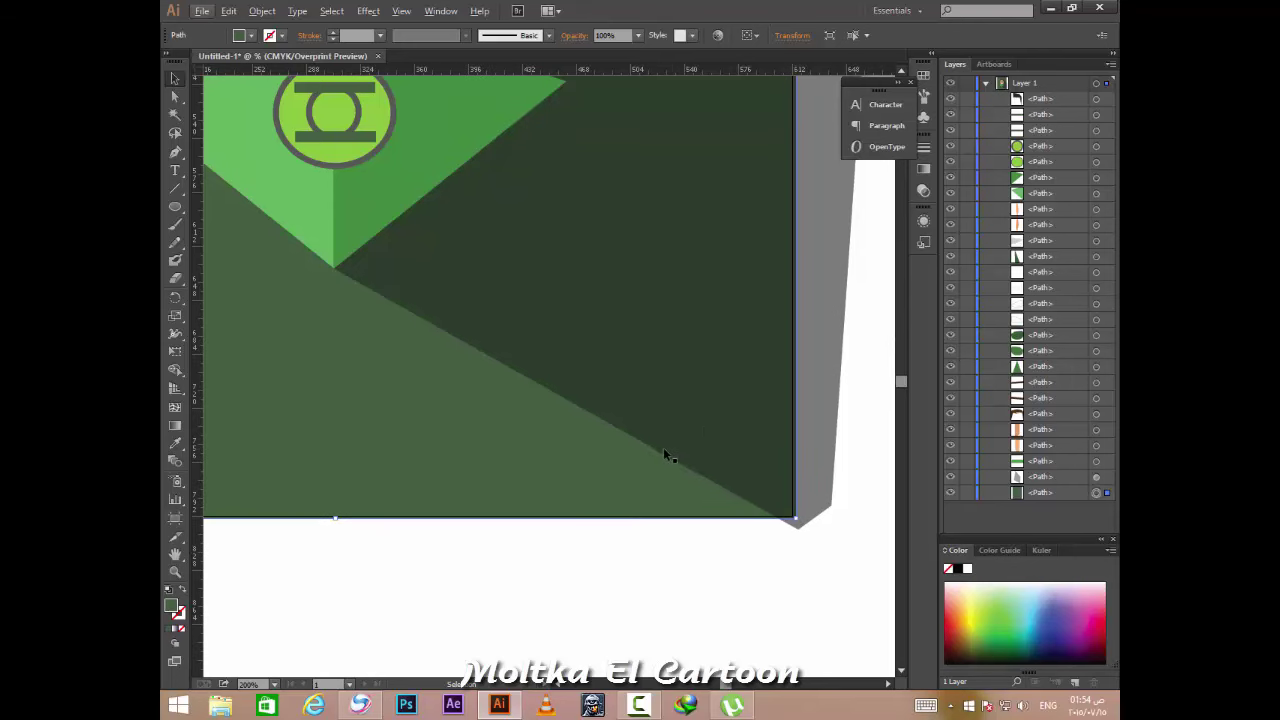
scroll(663, 447, "up", 2)
scroll(357, 294, "up", 3)
Re-export the artwork as the PNG GreenLantren.png with the default PNG options.
left_click(201, 11)
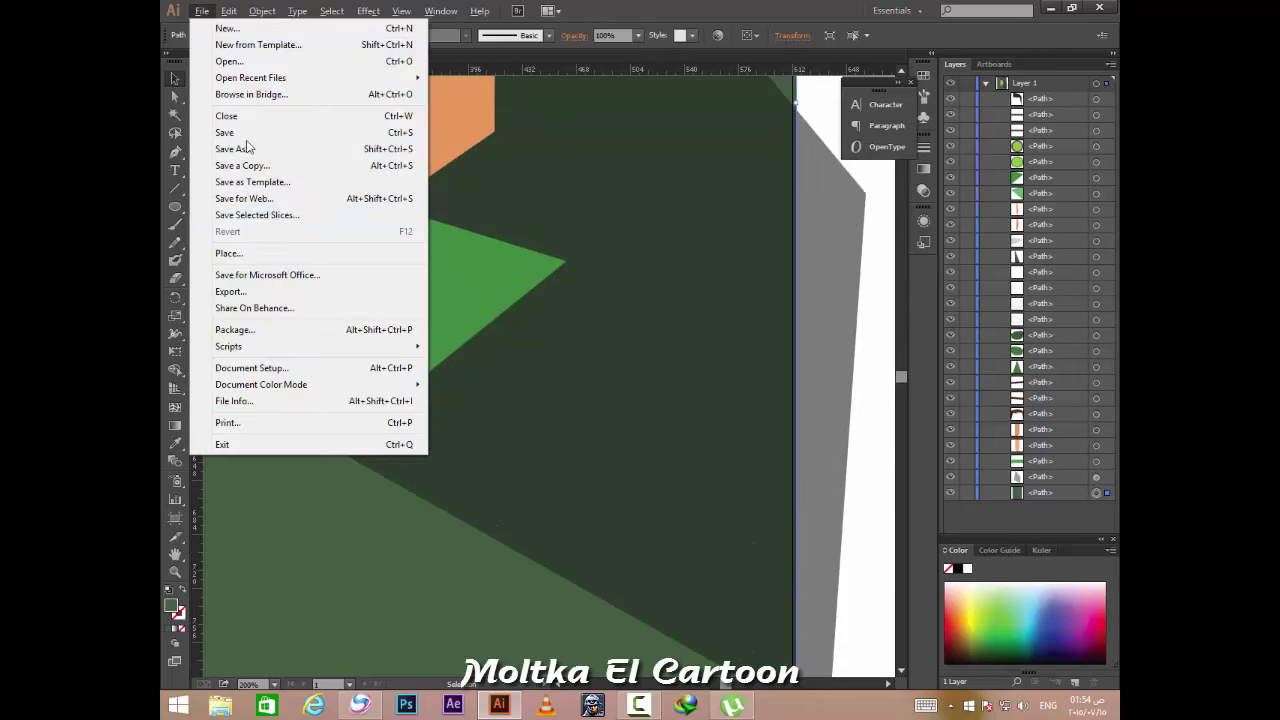
left_click(264, 292)
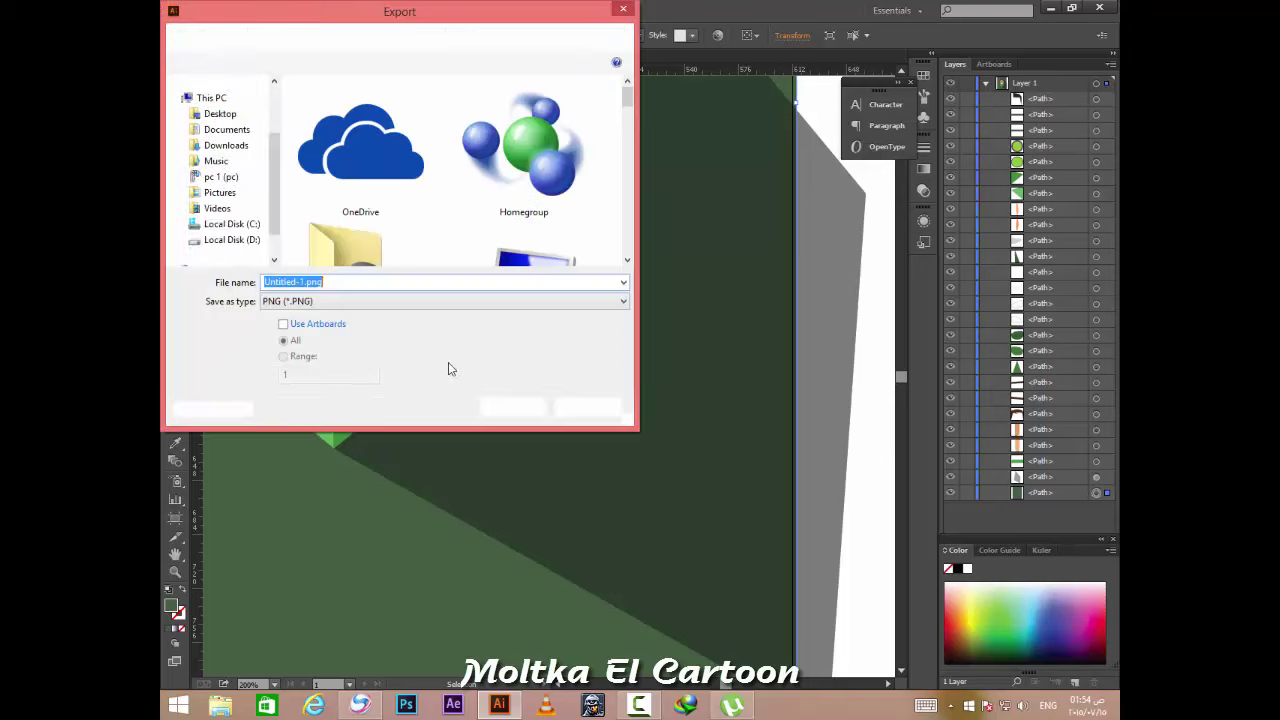
left_click(351, 299)
double_click(346, 283)
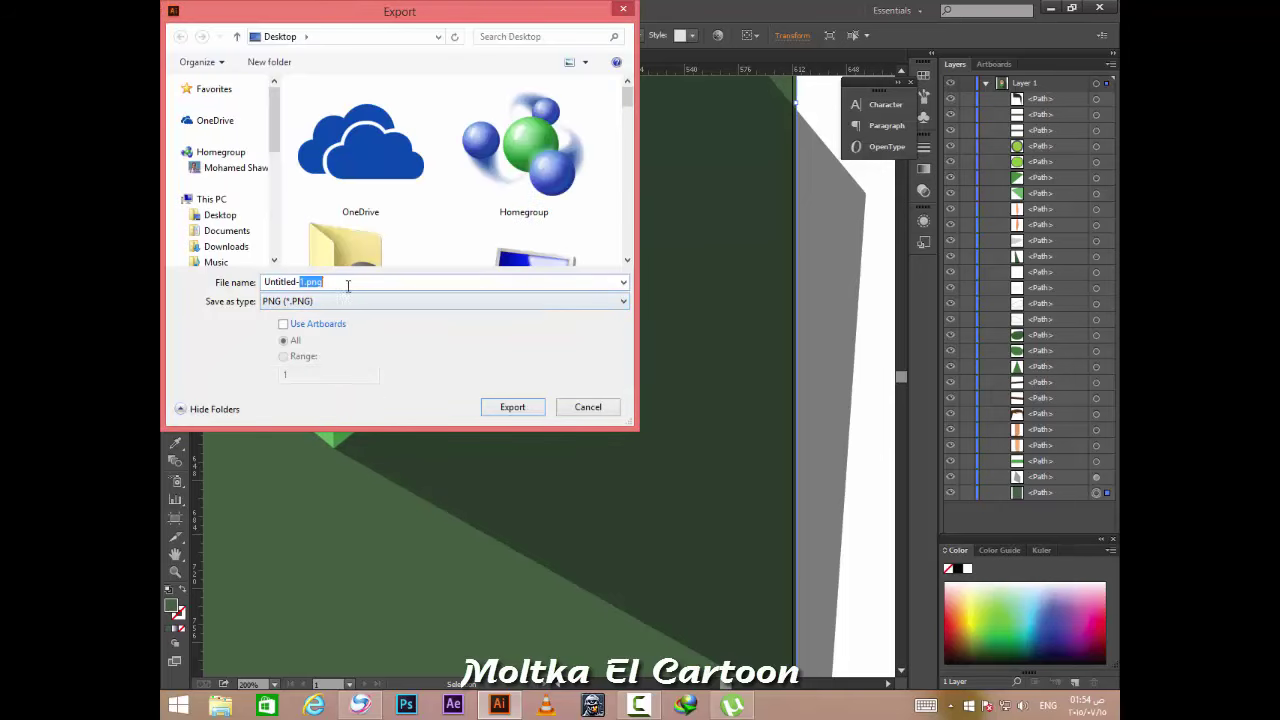
key("BackSpace")
key("BackSpace")
type("GreenLantren")
left_click(530, 409)
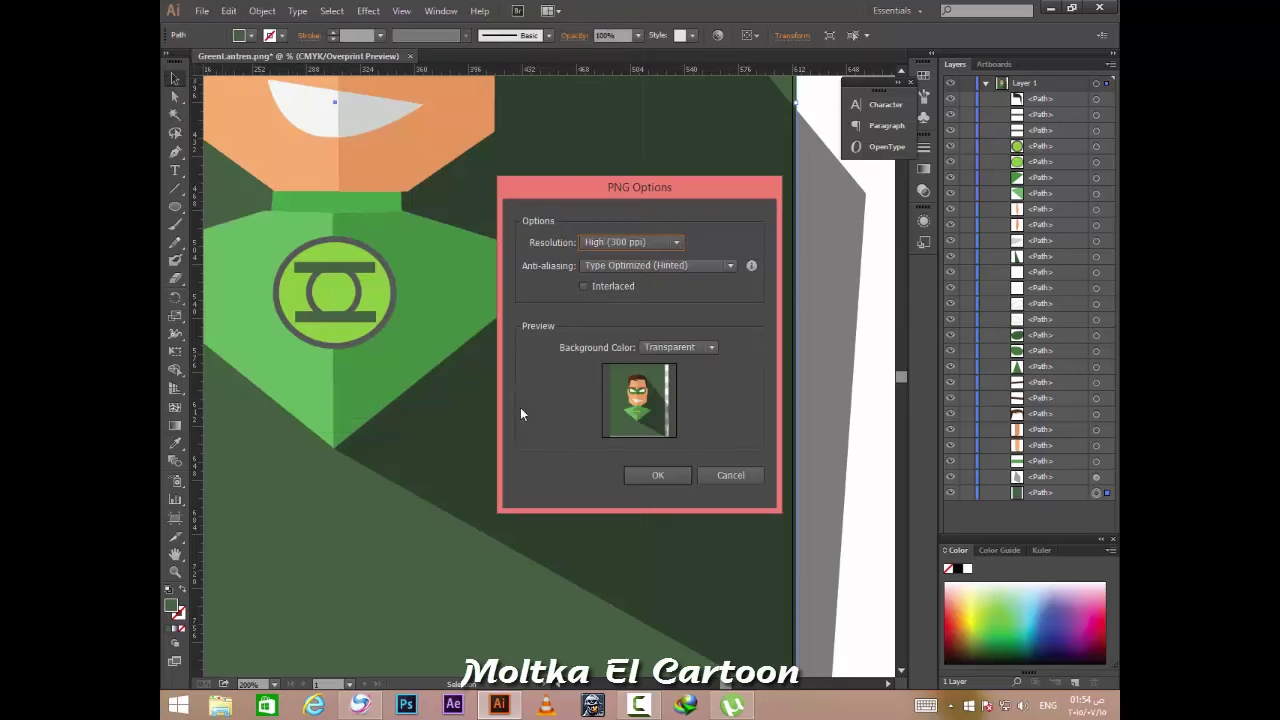
left_click(654, 477)
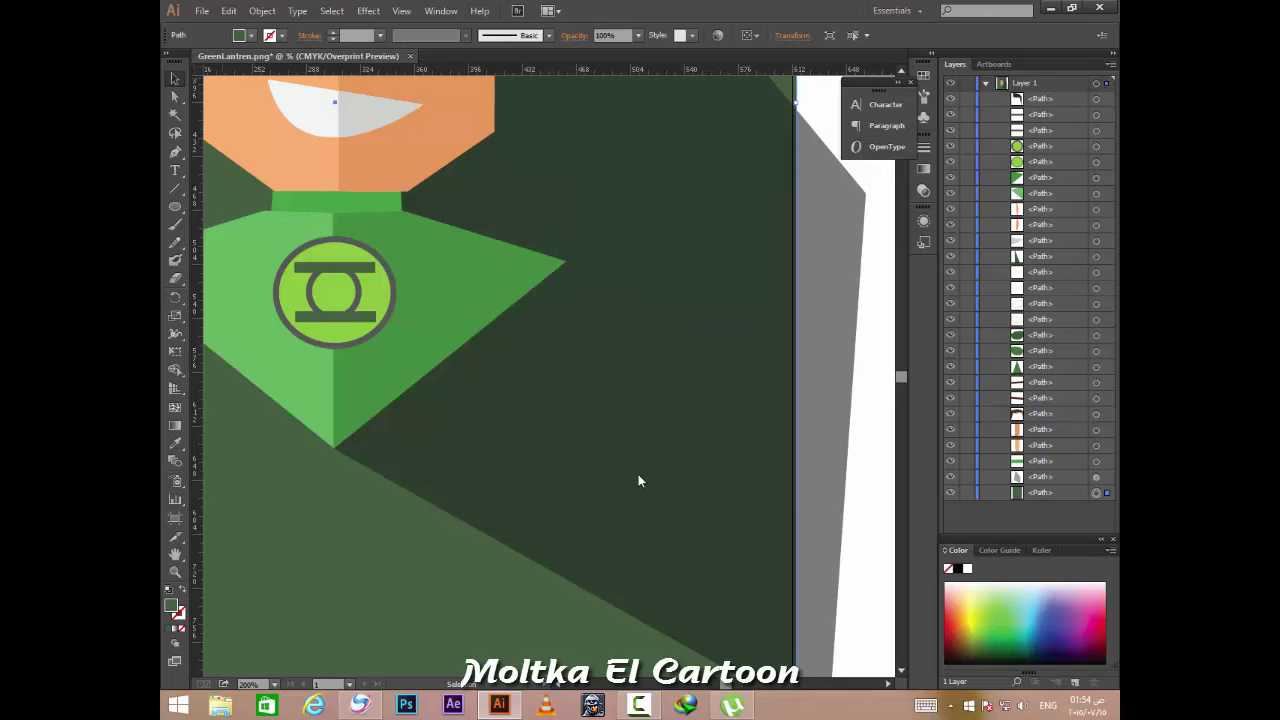